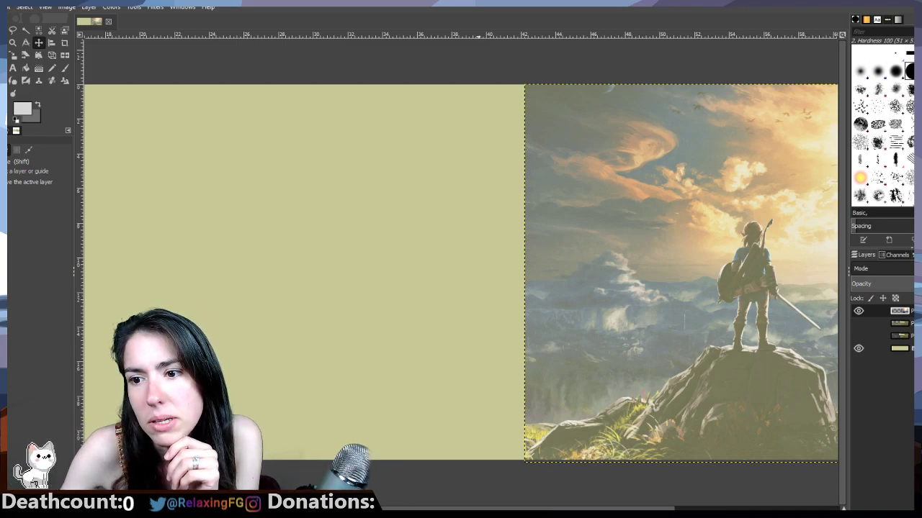
# Step: Look over the whole canvas and check the tree landscape layer in place of the reference painting, restoring the reference view
pyautogui.moveTo(325, 508); pyautogui.dragTo(160, 508)
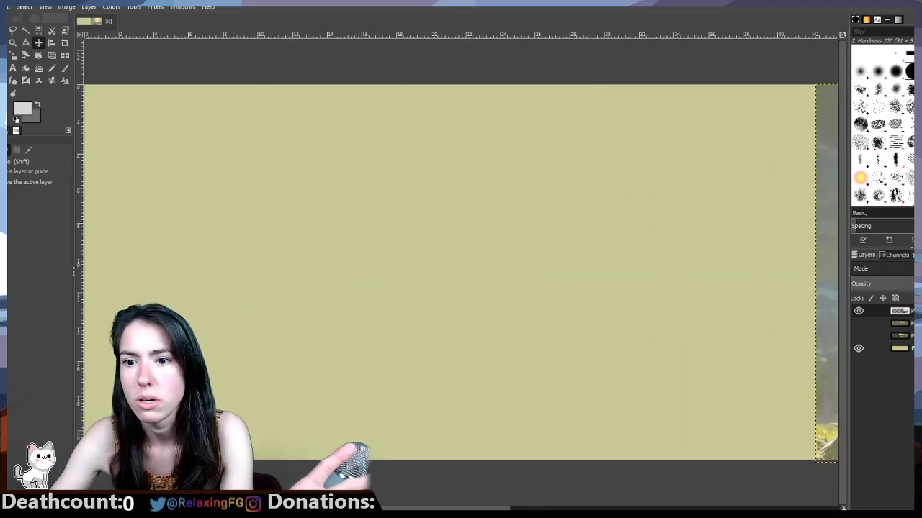
pyautogui.scroll(-3, 234, 360)
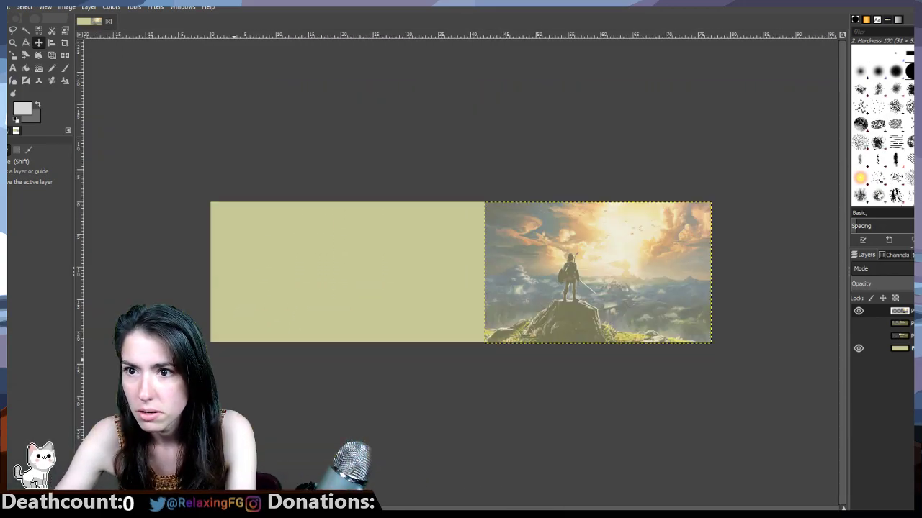
pyautogui.click(858, 313)
pyautogui.click(859, 324)
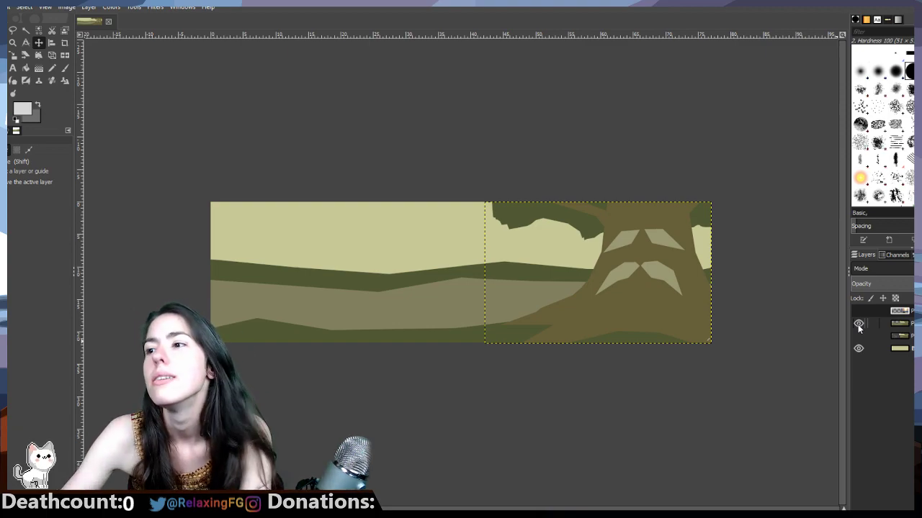
pyautogui.click(858, 325)
pyautogui.click(860, 312)
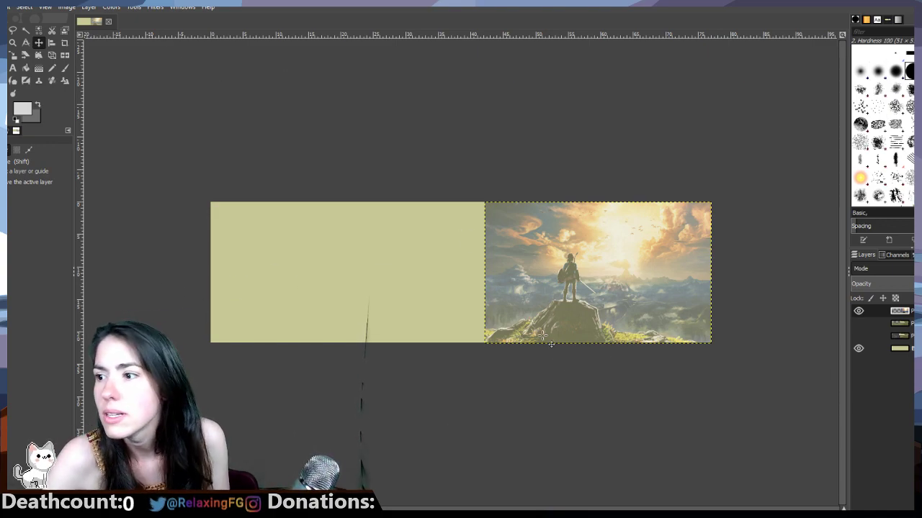
# Step: Create two transparent 3840 × 1080 px layers named Background and Foreground above the reference painting
pyautogui.hotkey('ctrl', 'shift', 'n')
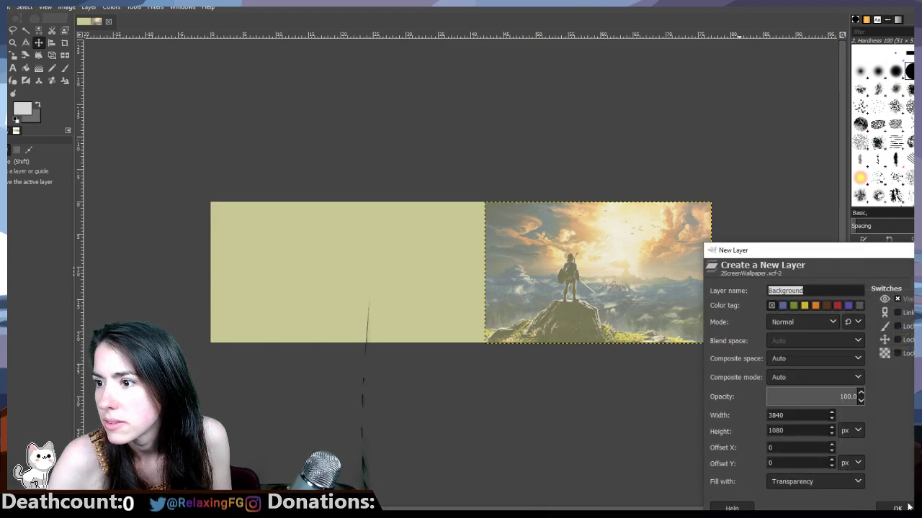
pyautogui.click(902, 509)
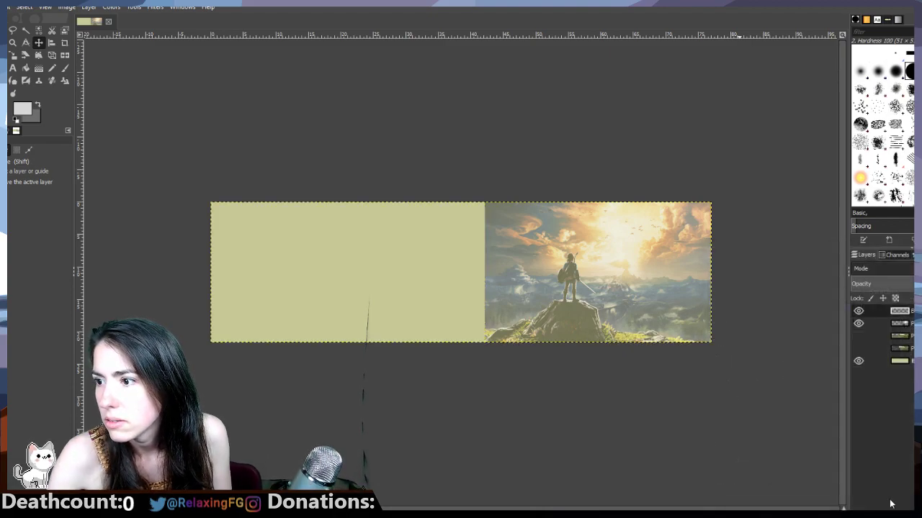
pyautogui.hotkey('ctrl', 'shift', 'n')
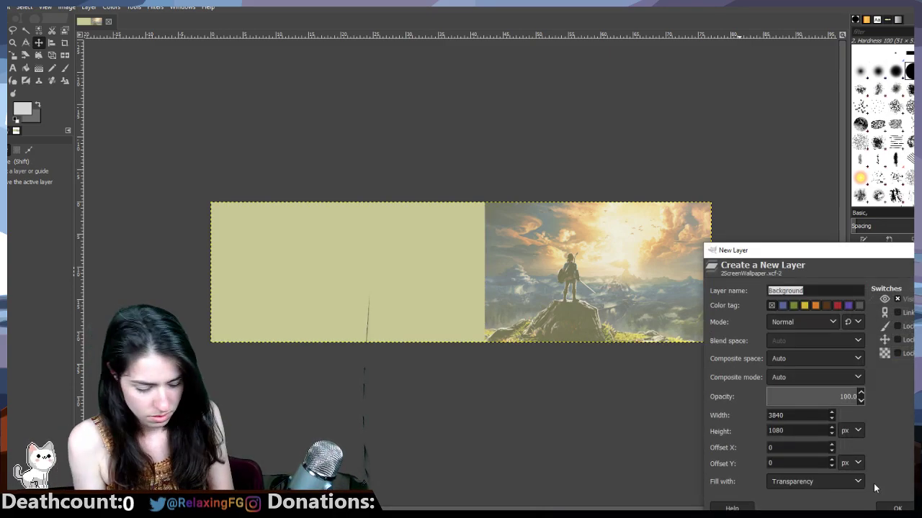
pyautogui.write('Fore')
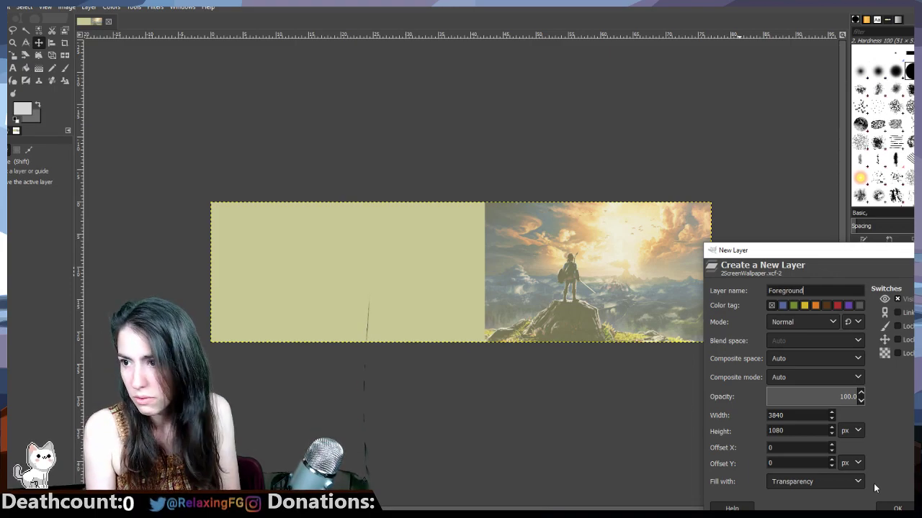
pyautogui.press('Return')
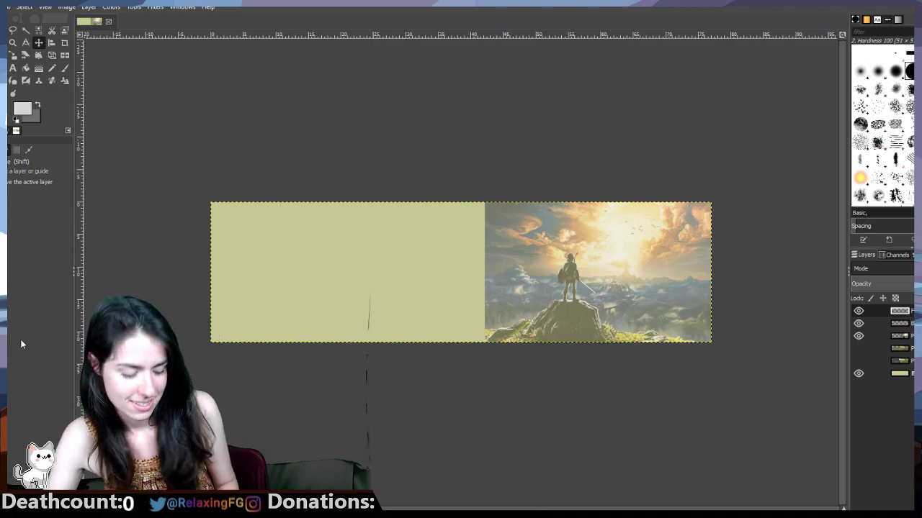
# Step: On the new Background layer, make a very wide ellipse selection 944 px high starting at Y 580, curving along the painting's horizon
pyautogui.moveTo(757, 431)
pyautogui.mouseDown()
pyautogui.moveTo(727, 430)
pyautogui.moveTo(757, 434)
pyautogui.mouseUp()
pyautogui.moveTo(664, 434); pyautogui.dragTo(687, 440)
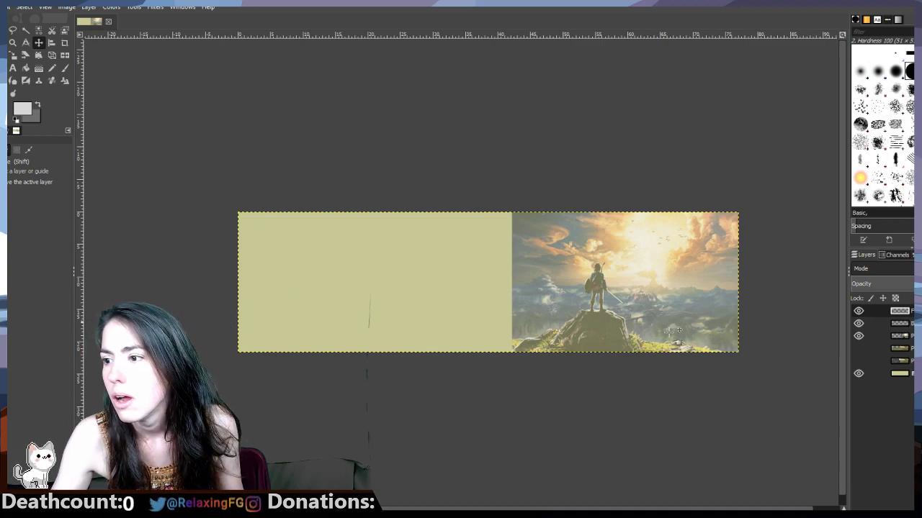
pyautogui.click(899, 323)
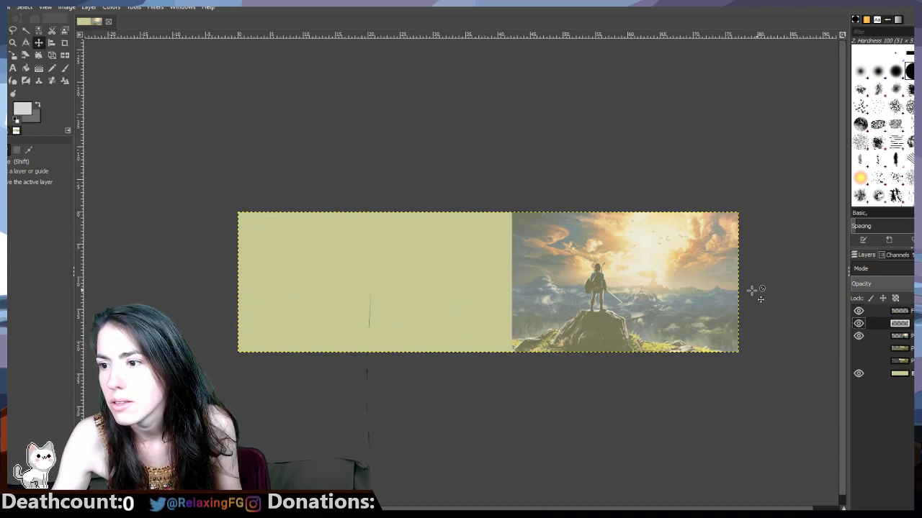
pyautogui.click(14, 31)
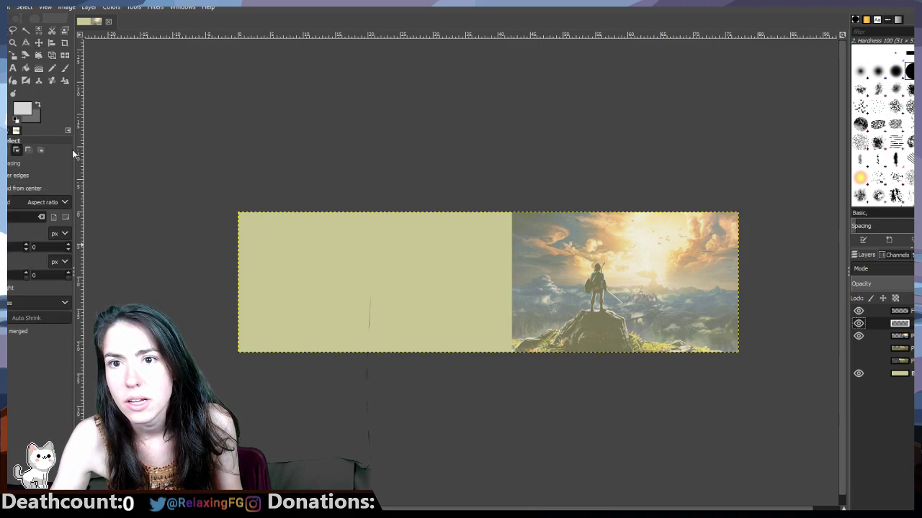
pyautogui.moveTo(151, 410); pyautogui.dragTo(852, 287)
pyautogui.moveTo(167, 372); pyautogui.dragTo(0, 375)
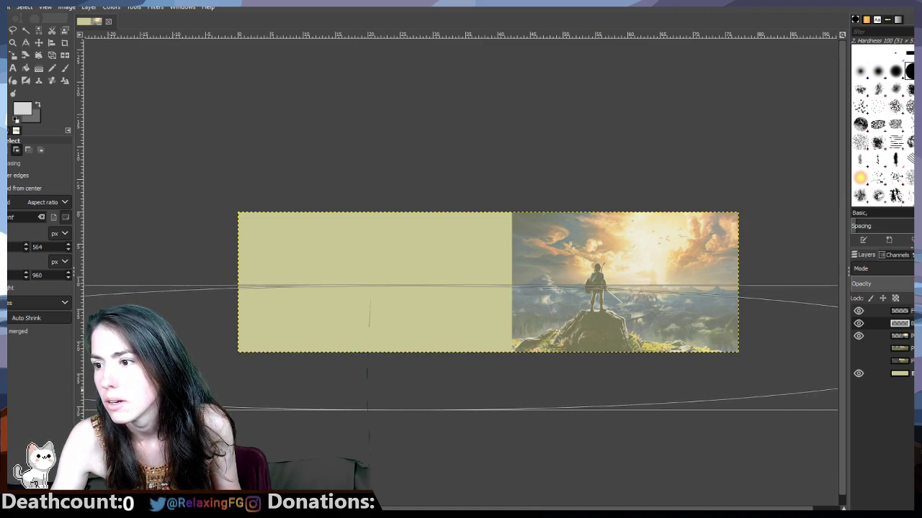
pyautogui.moveTo(812, 294); pyautogui.dragTo(816, 299)
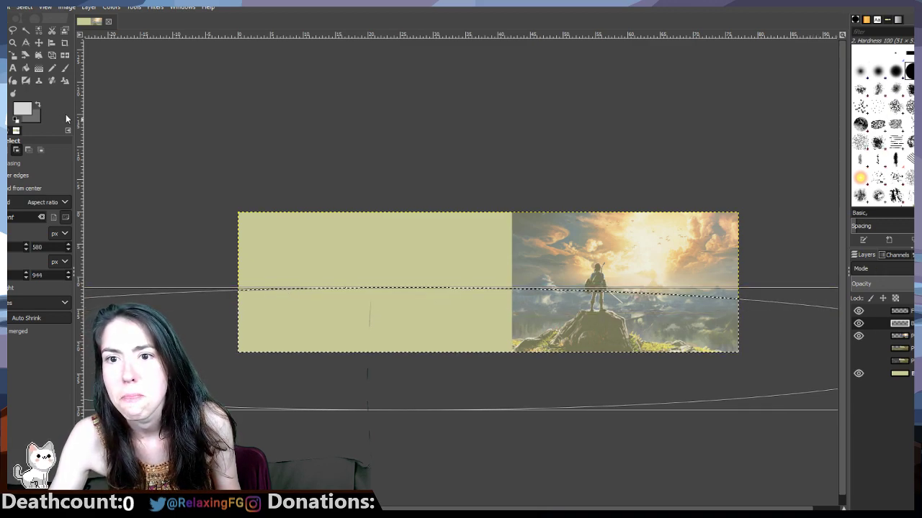
# Step: Set the foreground colour to a grey-blue sampled from the reference painting and fill the horizon selection with it
pyautogui.click(35, 106)
pyautogui.click(23, 109)
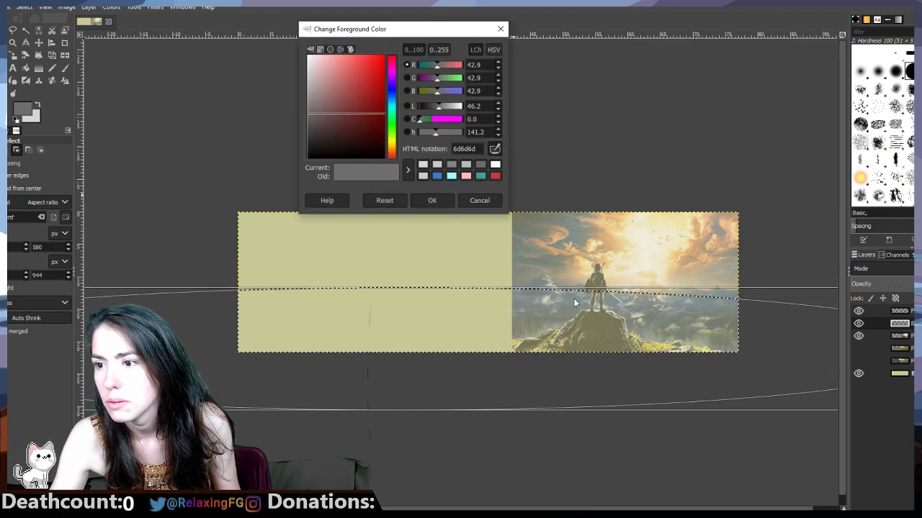
pyautogui.click(432, 200)
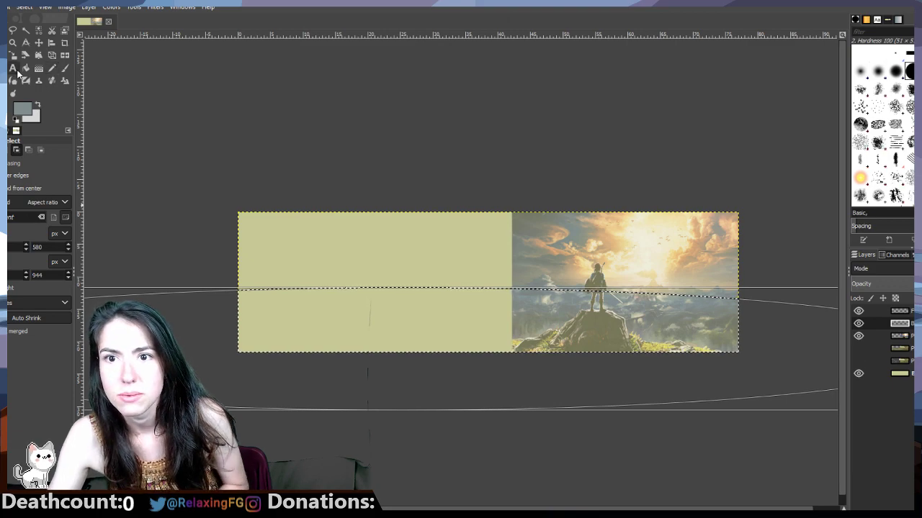
pyautogui.click(38, 68)
pyautogui.click(303, 320)
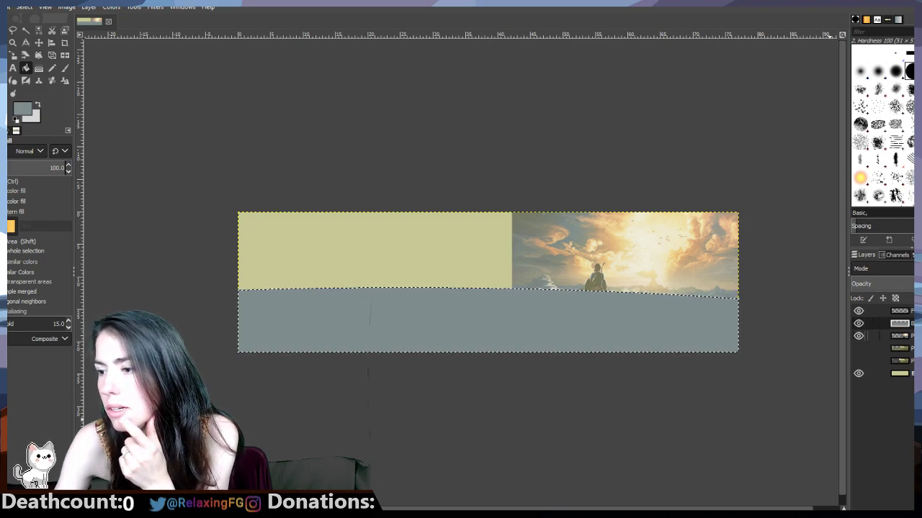
# Step: Move the reference painting layer above the grey-blue filled Background layer
pyautogui.click(900, 335)
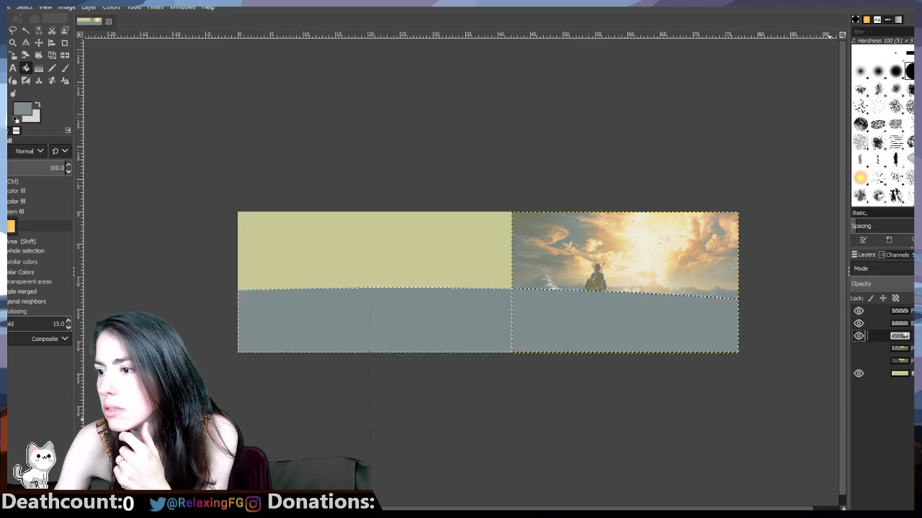
pyautogui.moveTo(900, 336); pyautogui.dragTo(900, 321)
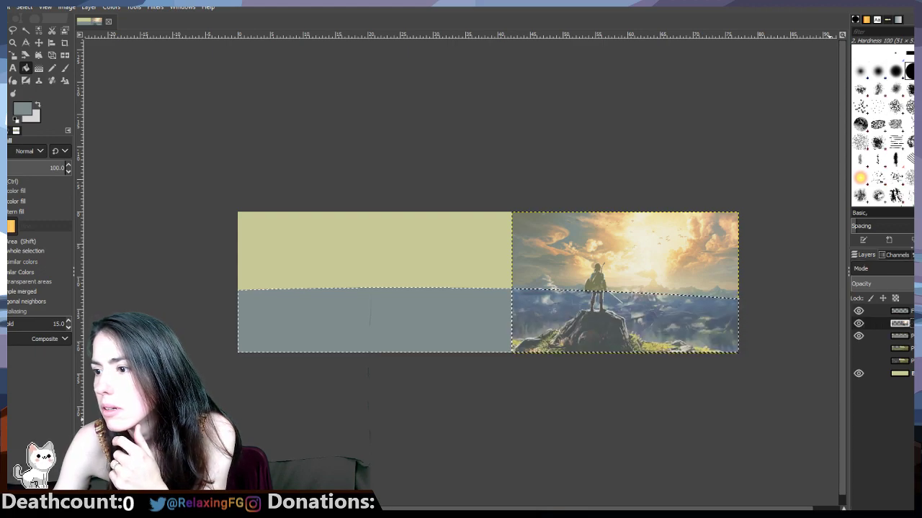
pyautogui.click(900, 284)
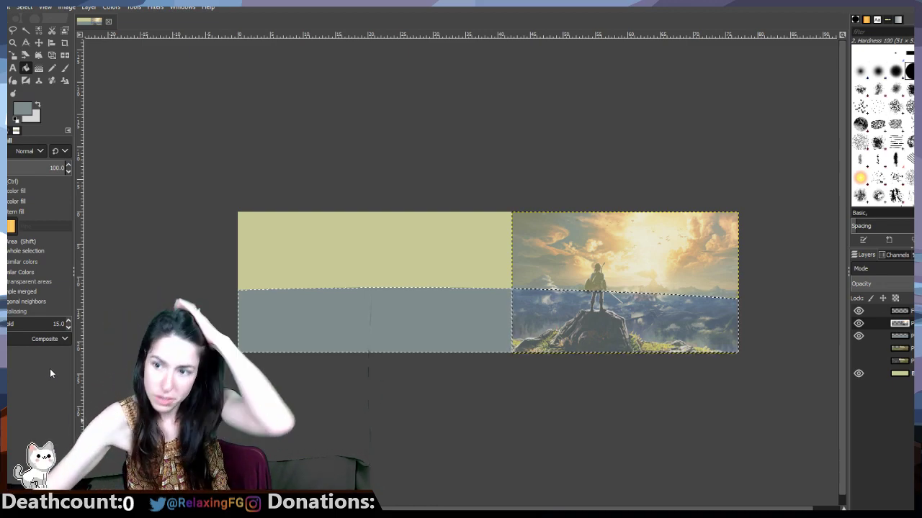
# Step: Try to outline a flat foreground hill with an ellipse selection 524 px high starting at Y 952 along the canvas's lower edge
pyautogui.click(6, 33)
pyautogui.moveTo(220, 403); pyautogui.dragTo(750, 331)
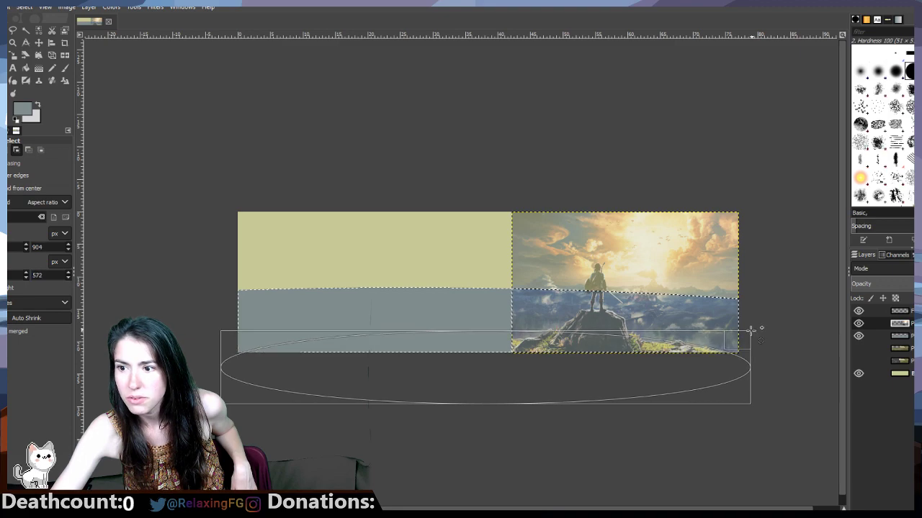
pyautogui.moveTo(241, 369); pyautogui.dragTo(337, 368)
pyautogui.moveTo(504, 345); pyautogui.dragTo(500, 348)
pyautogui.moveTo(331, 369); pyautogui.dragTo(292, 375)
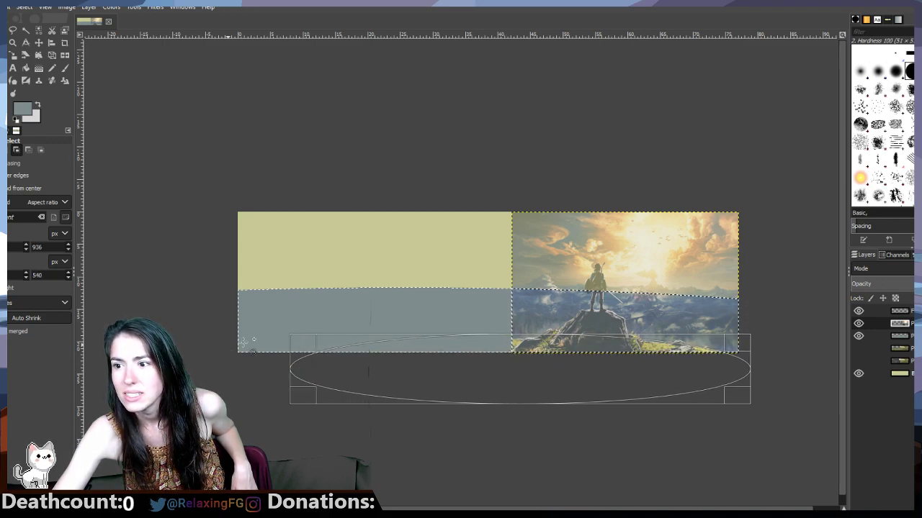
pyautogui.moveTo(488, 348); pyautogui.dragTo(487, 350)
pyautogui.moveTo(740, 372); pyautogui.dragTo(745, 371)
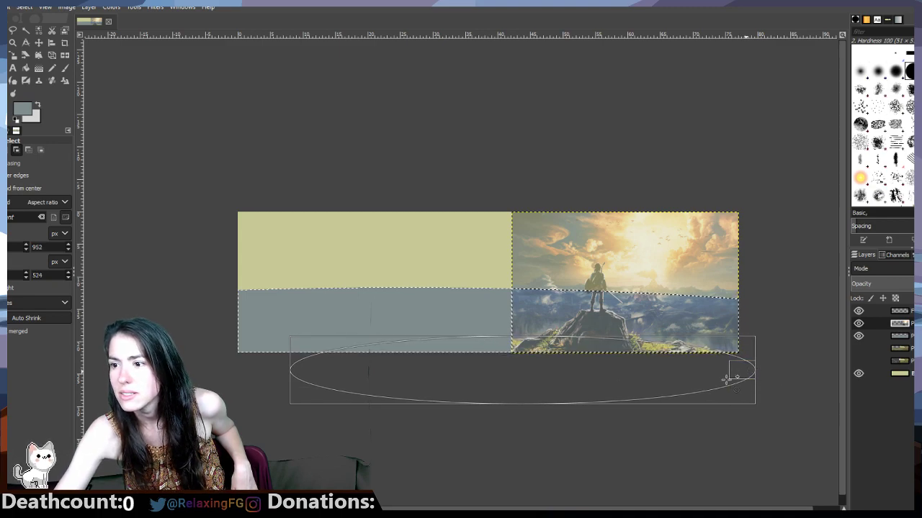
# Step: Set the foreground colour to bdb76b, sampled from the grass at the lower edge of the reference painting
pyautogui.click(38, 104)
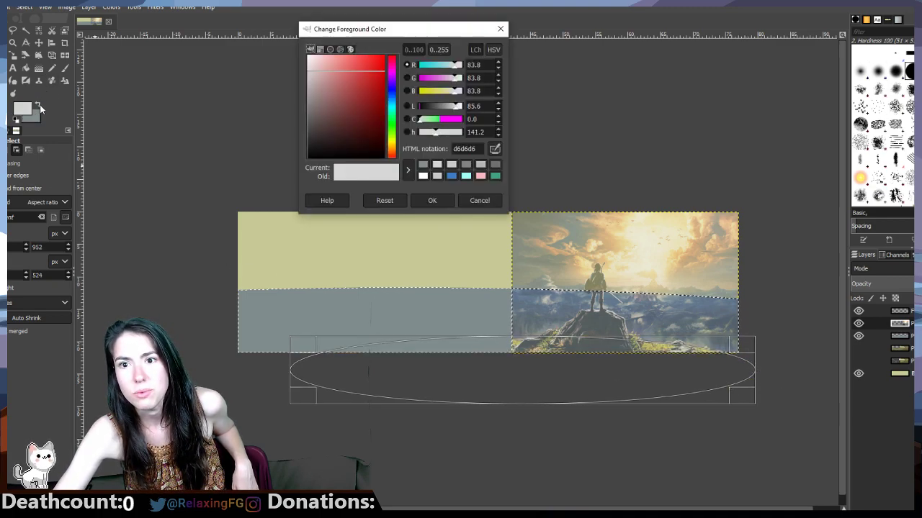
pyautogui.click(21, 108)
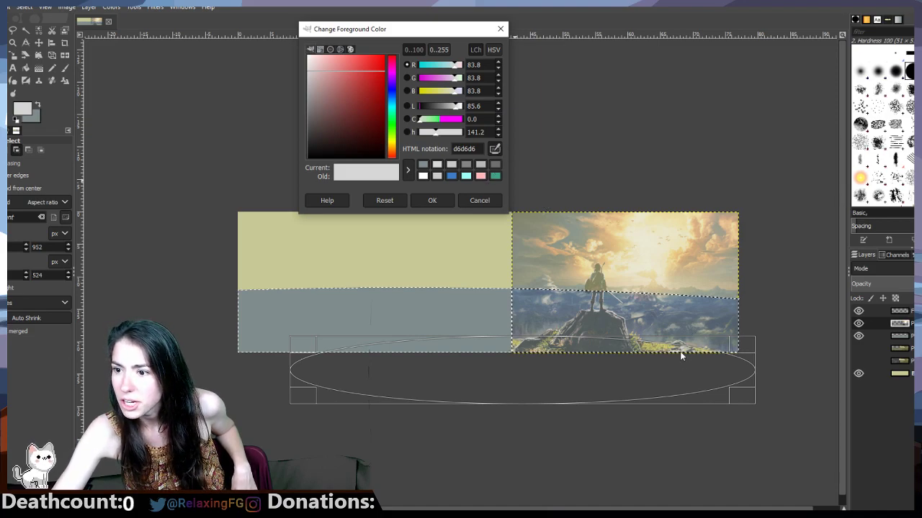
pyautogui.click(656, 347)
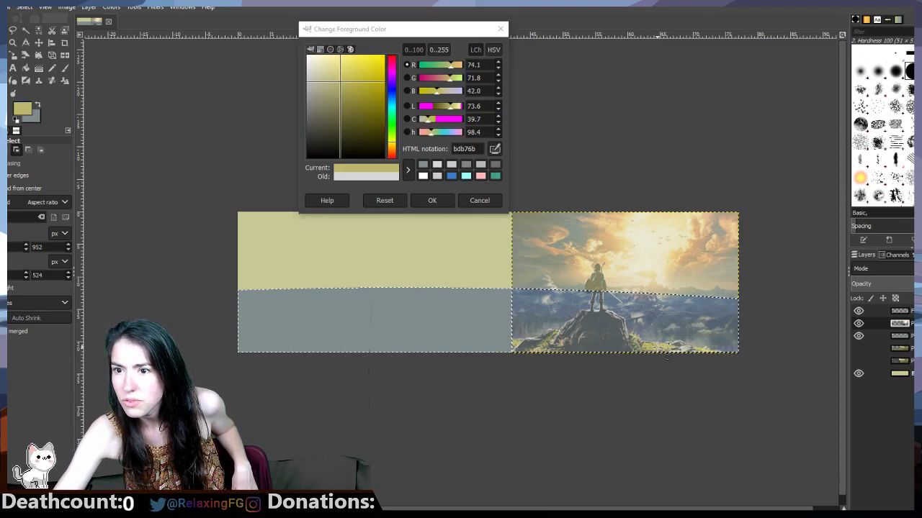
pyautogui.click(430, 202)
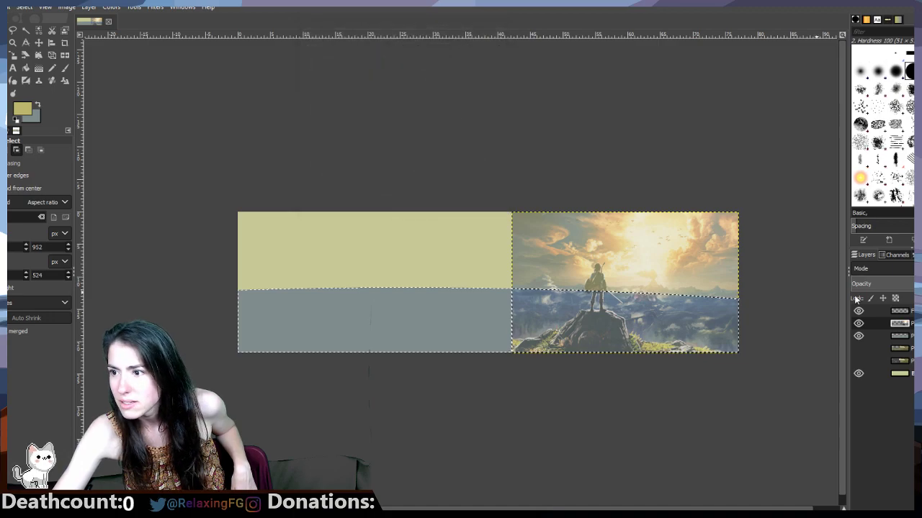
# Step: Check which layer holds the grey-blue fill and move the Foreground layer directly beneath the reference painting layer
pyautogui.click(900, 311)
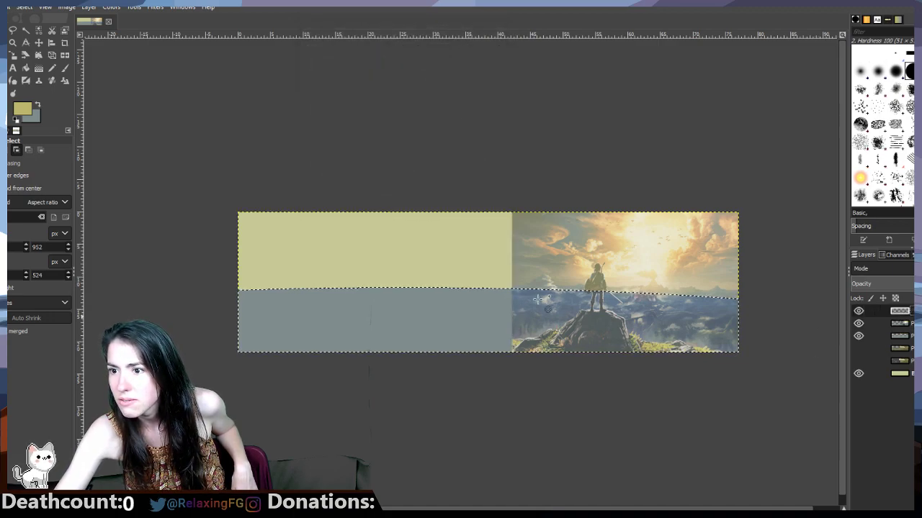
pyautogui.click(900, 323)
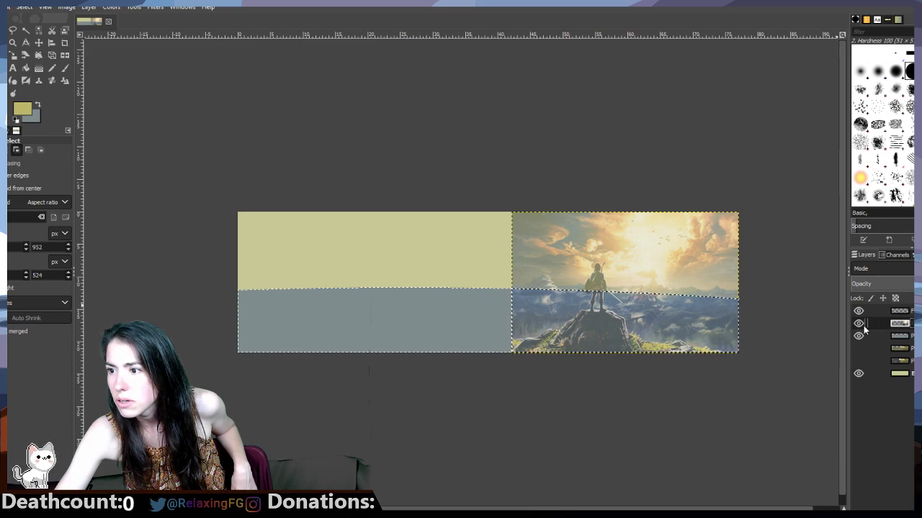
pyautogui.click(897, 374)
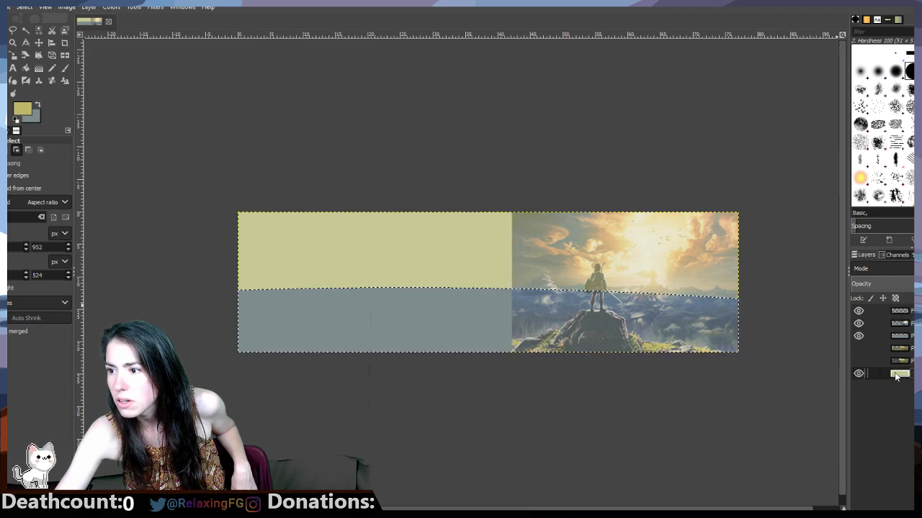
pyautogui.click(857, 336)
pyautogui.click(858, 336)
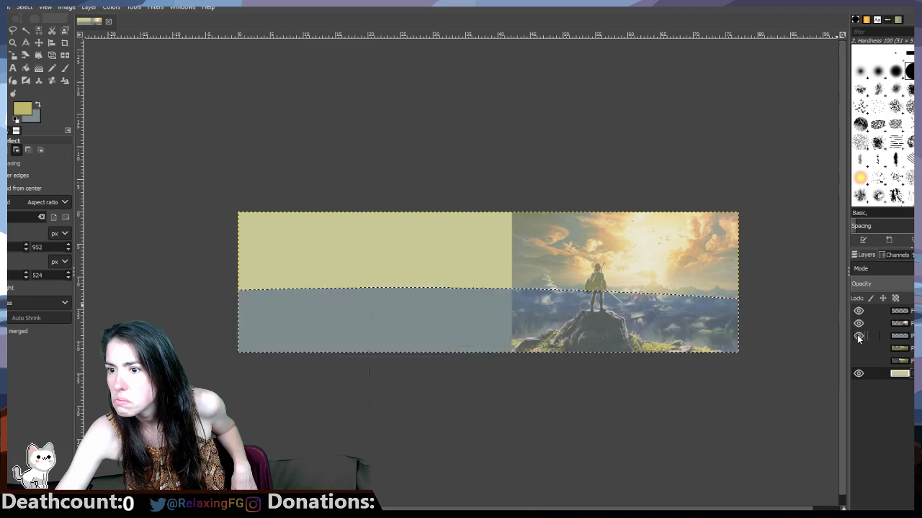
pyautogui.click(867, 336)
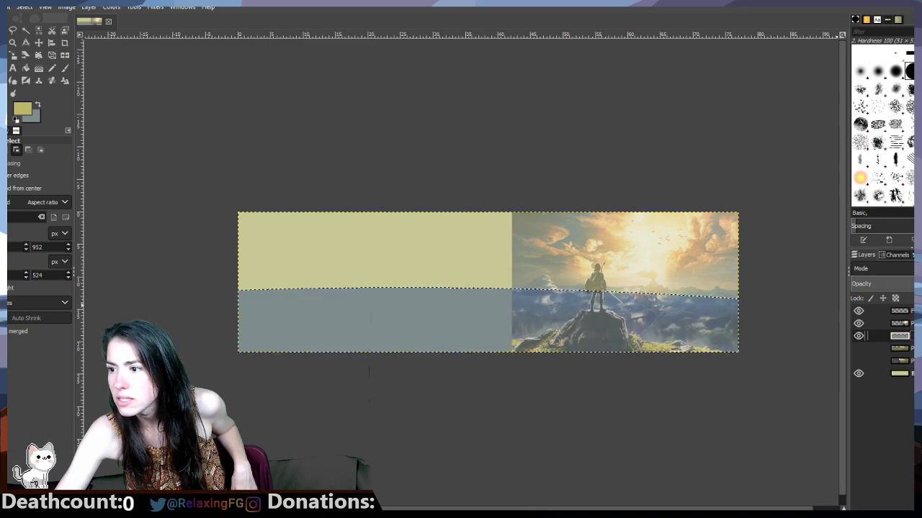
pyautogui.click(893, 311)
pyautogui.moveTo(893, 311); pyautogui.dragTo(892, 327)
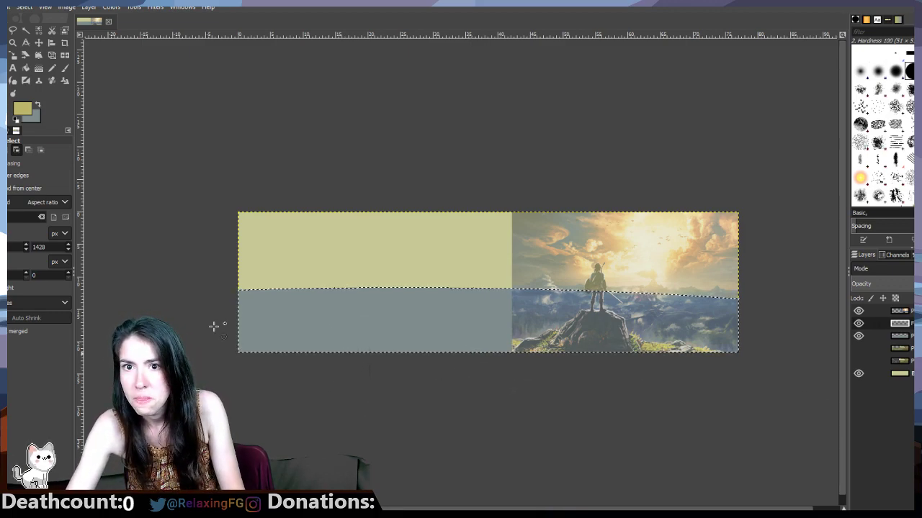
# Step: Clear the horizon selection on the canvas
pyautogui.press('ctrl')
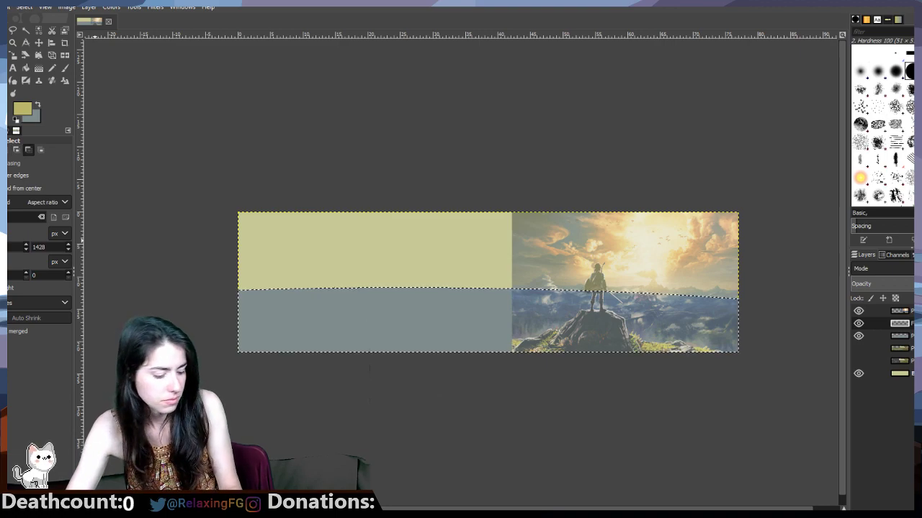
pyautogui.hotkey('ctrl', 'shift')
pyautogui.hotkey('ctrl', 'shift', 'a')
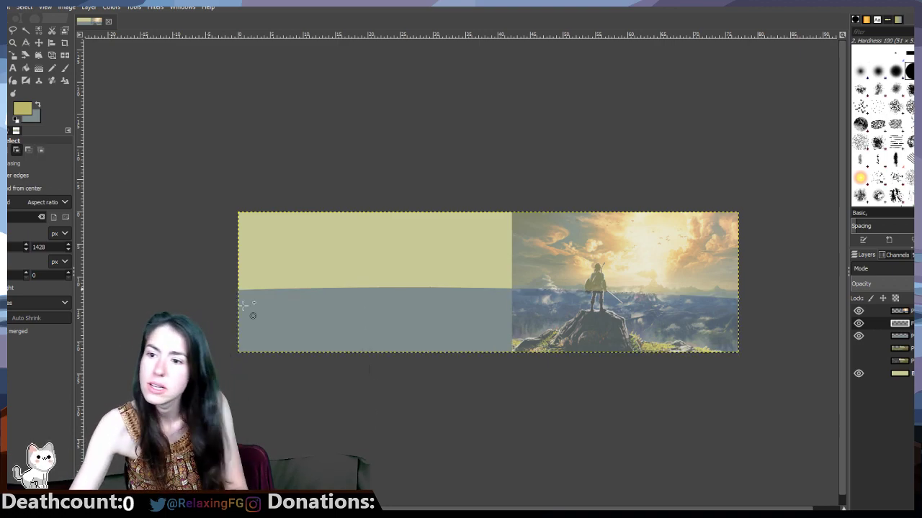
# Step: On the Foreground layer, draw an ellipse selection 496 px high starting at Y 968 over the canvas's lower edge and fill it with bdb76b
pyautogui.click(859, 310)
pyautogui.click(859, 311)
pyautogui.click(867, 335)
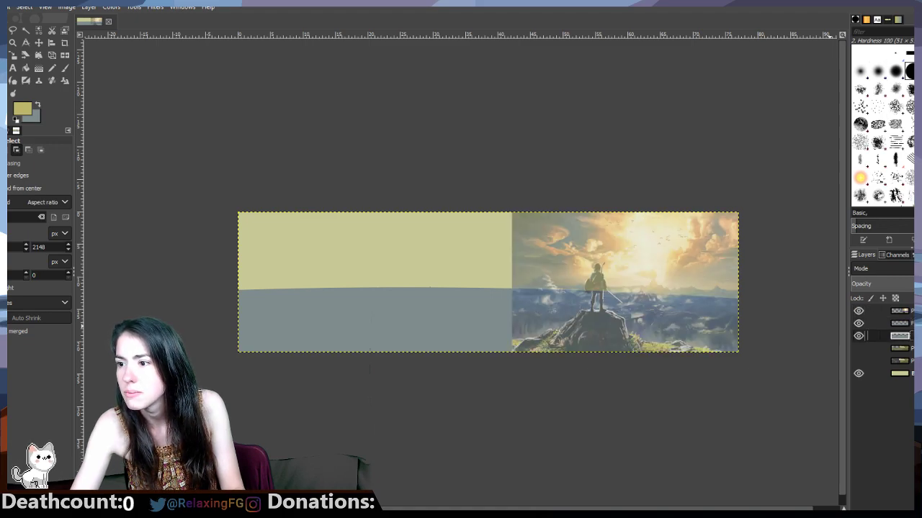
pyautogui.click(858, 323)
pyautogui.click(898, 323)
pyautogui.moveTo(329, 402); pyautogui.dragTo(751, 335)
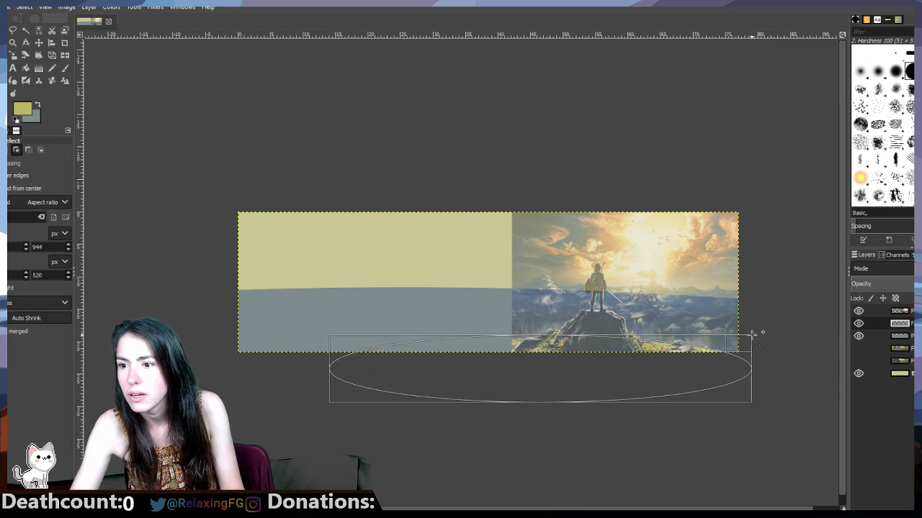
pyautogui.moveTo(342, 370); pyautogui.dragTo(303, 379)
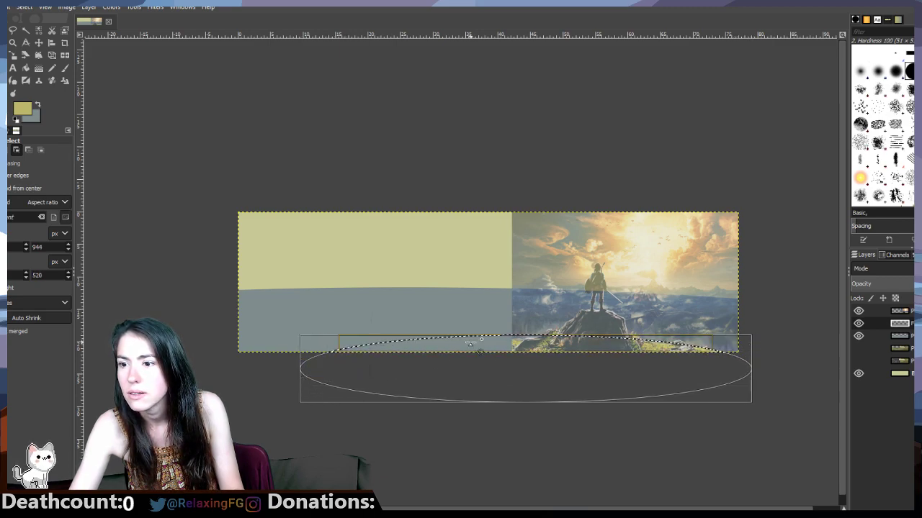
pyautogui.moveTo(469, 343); pyautogui.dragTo(470, 349)
pyautogui.moveTo(747, 377); pyautogui.dragTo(752, 371)
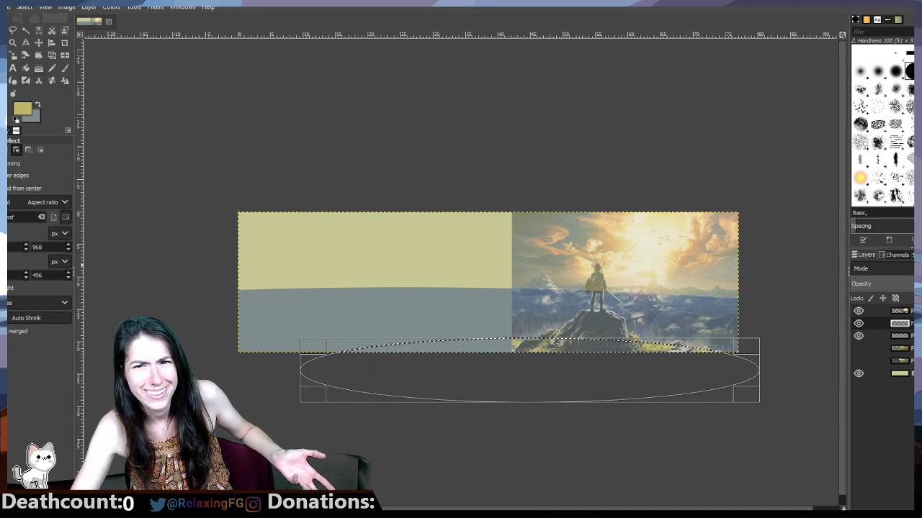
pyautogui.click(26, 69)
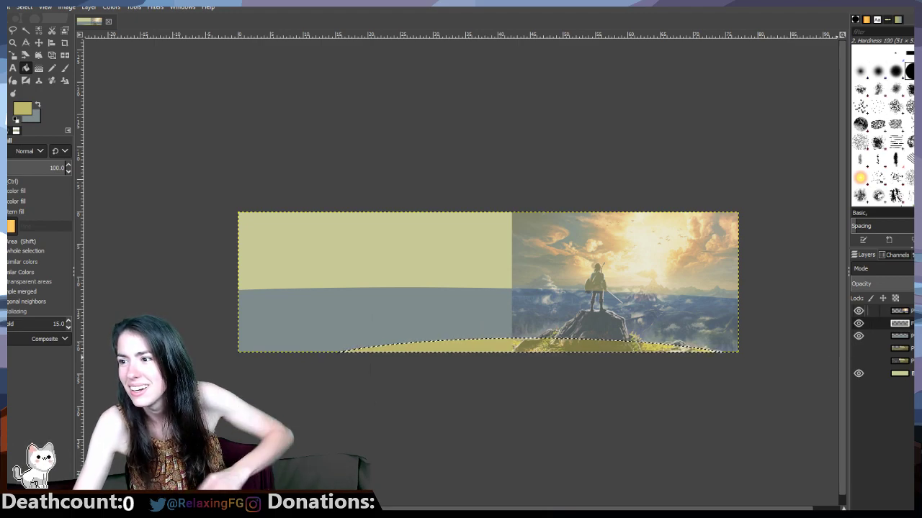
# Step: Compare the filled foreground hill with the reference painting by toggling the painting's visibility
pyautogui.click(858, 311)
pyautogui.click(858, 310)
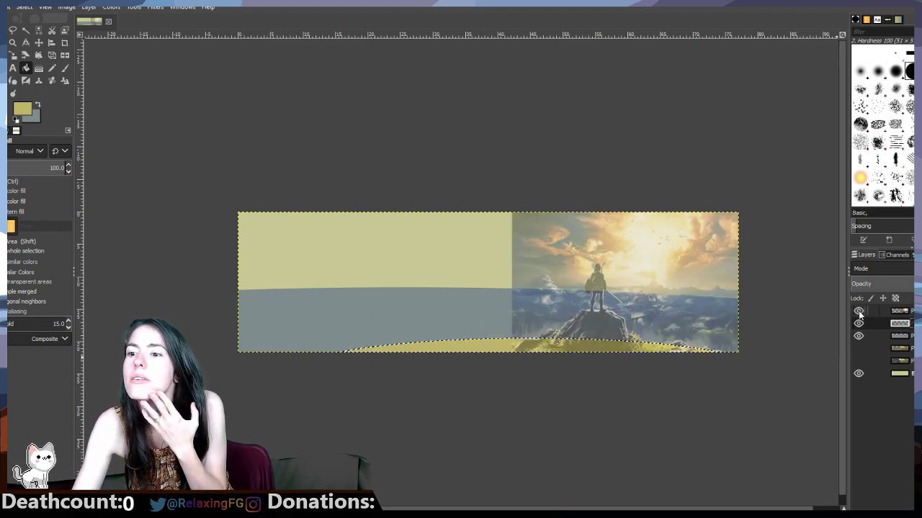
pyautogui.click(859, 310)
pyautogui.click(858, 310)
pyautogui.click(859, 311)
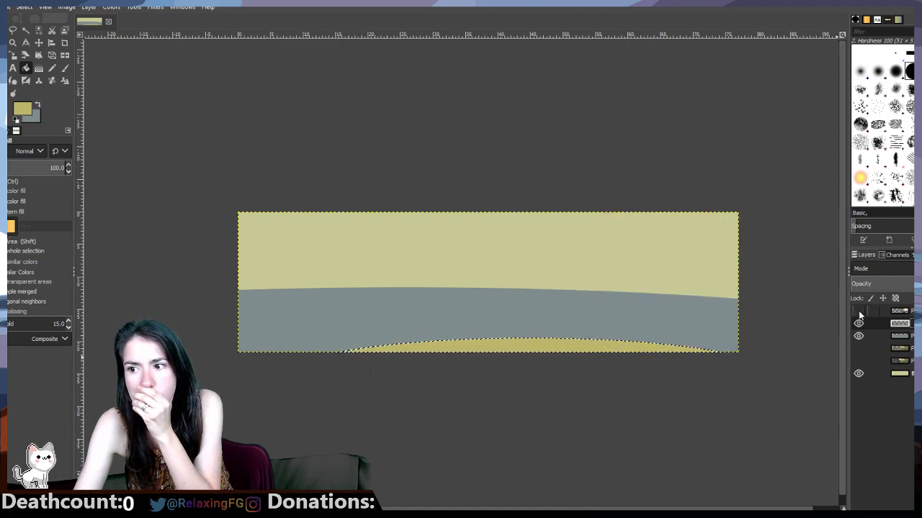
pyautogui.click(858, 311)
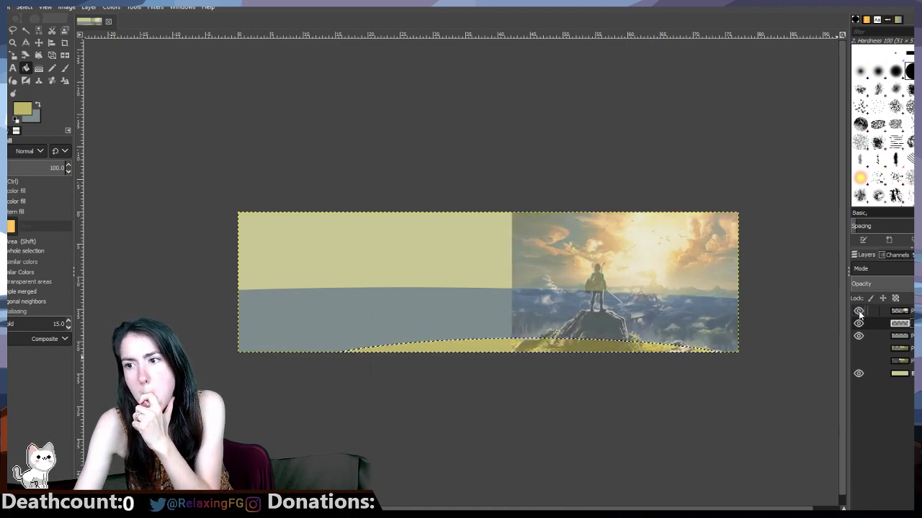
# Step: Hide the landscape layers to inspect the older tree wallpaper layers, and restore the landscape layers and reference painting
pyautogui.moveTo(858, 311); pyautogui.dragTo(859, 335)
pyautogui.click(857, 349)
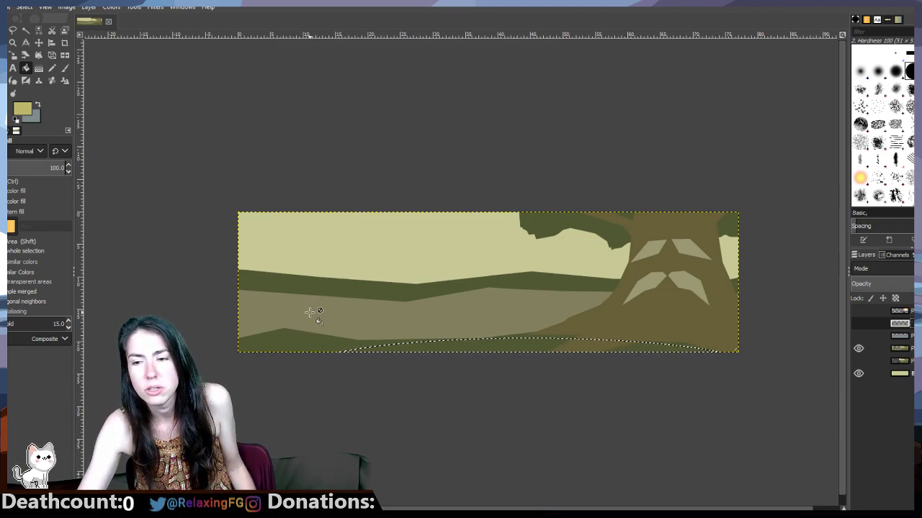
pyautogui.click(858, 348)
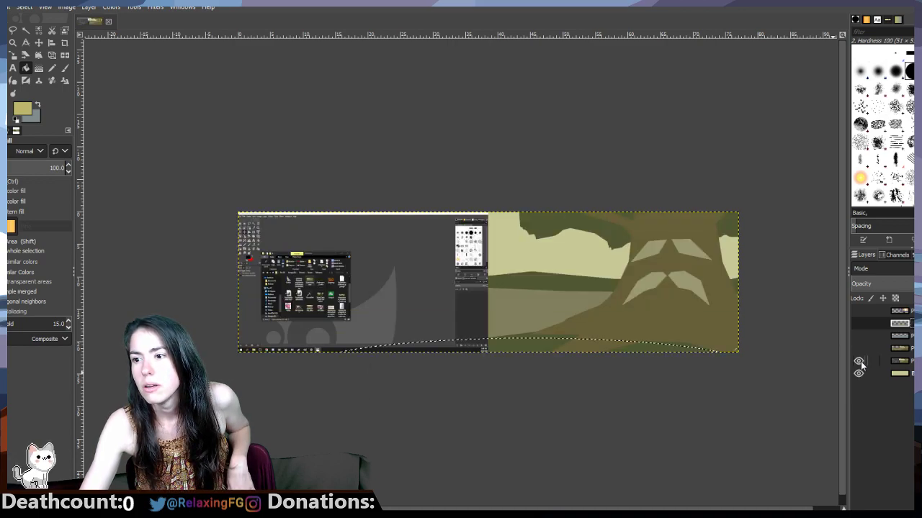
pyautogui.click(858, 348)
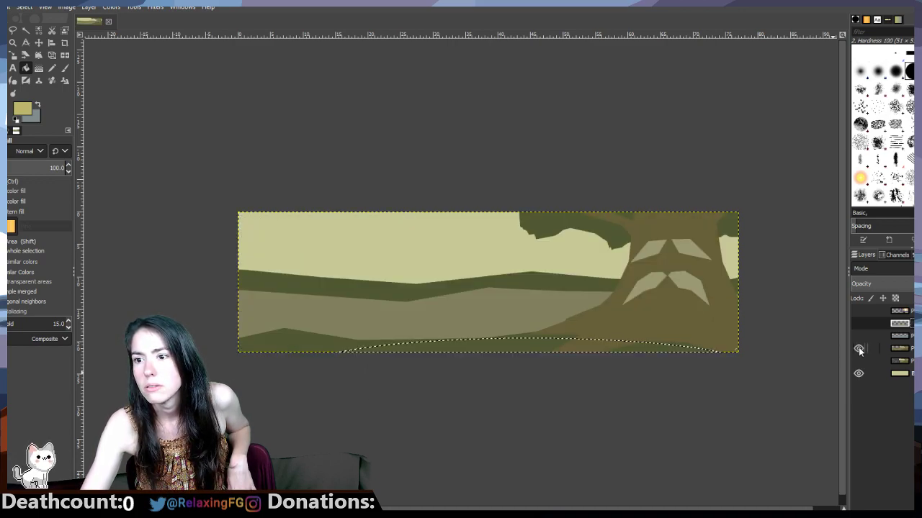
pyautogui.click(858, 348)
pyautogui.click(858, 336)
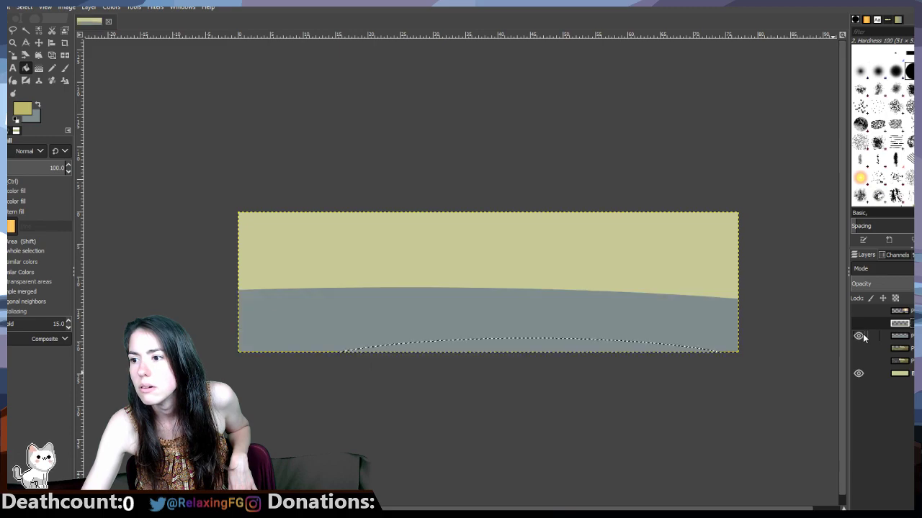
pyautogui.moveTo(792, 509); pyautogui.dragTo(799, 509)
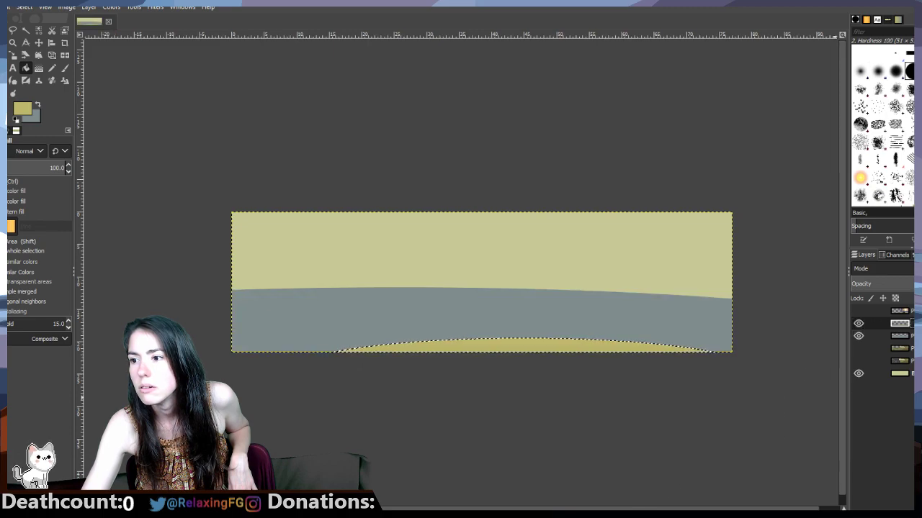
pyautogui.click(857, 312)
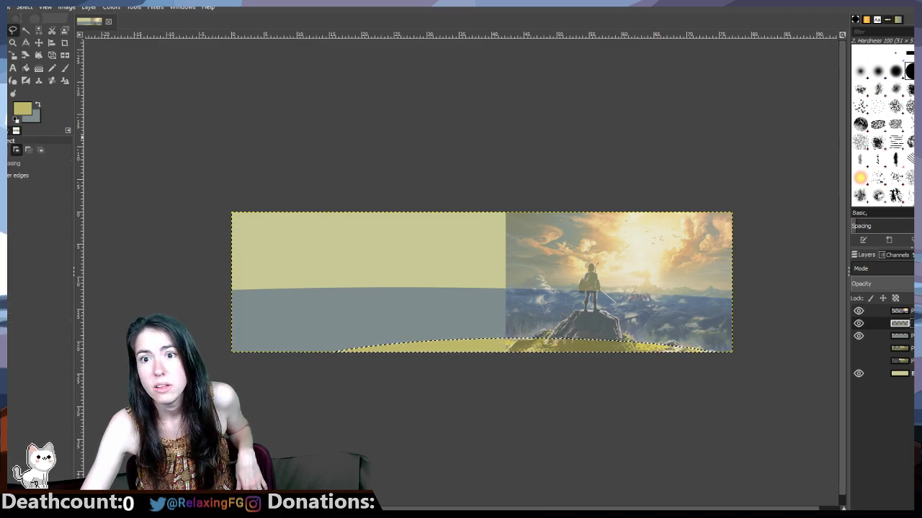
# Step: Make the grey-blue horizon layer active, clear the hill selection, and examine the reference painting's mountains and foreground up close
pyautogui.click(25, 30)
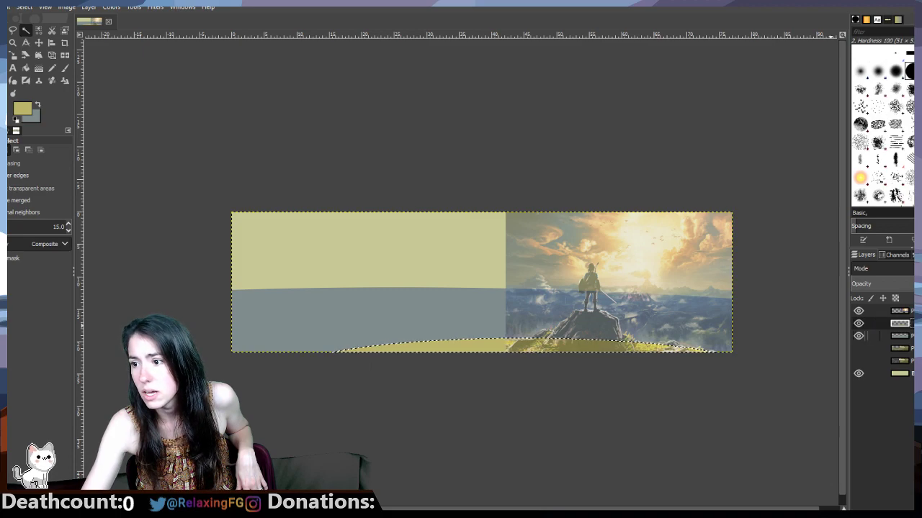
pyautogui.click(900, 336)
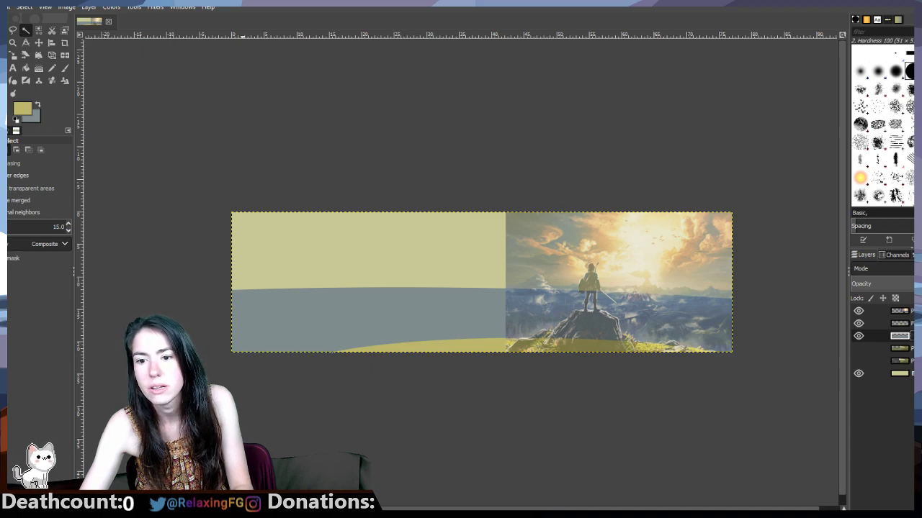
pyautogui.press('3')
pyautogui.press('-')
pyautogui.press('-')
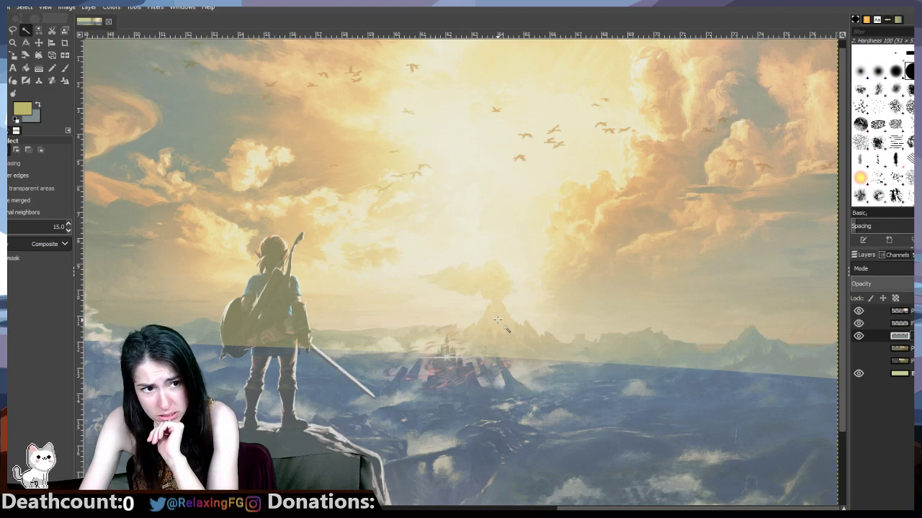
pyautogui.moveTo(622, 508); pyautogui.dragTo(511, 505)
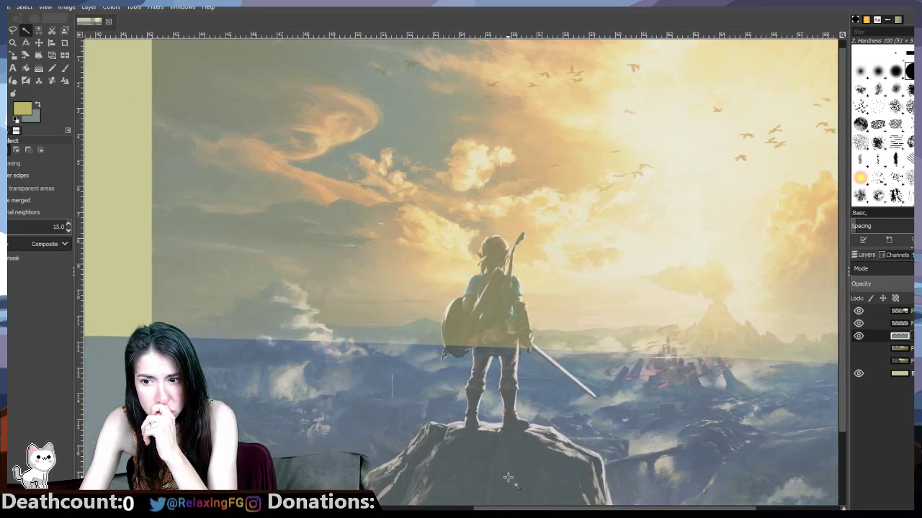
pyautogui.scroll(-2, 508, 478)
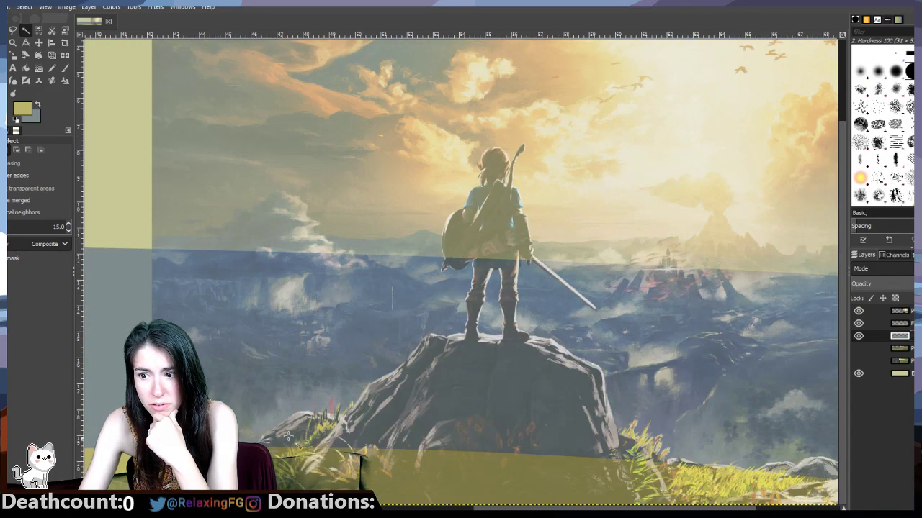
pyautogui.scroll(-3, 598, 508)
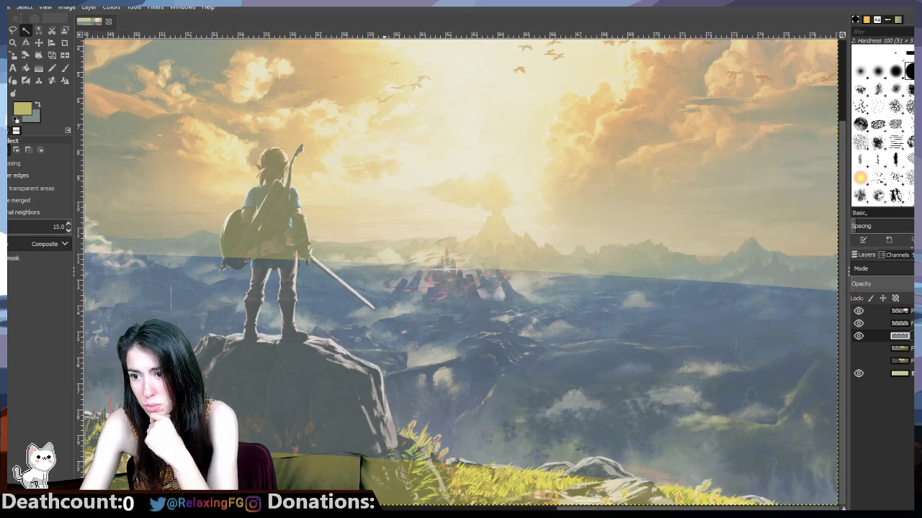
pyautogui.scroll(2, 568, 469)
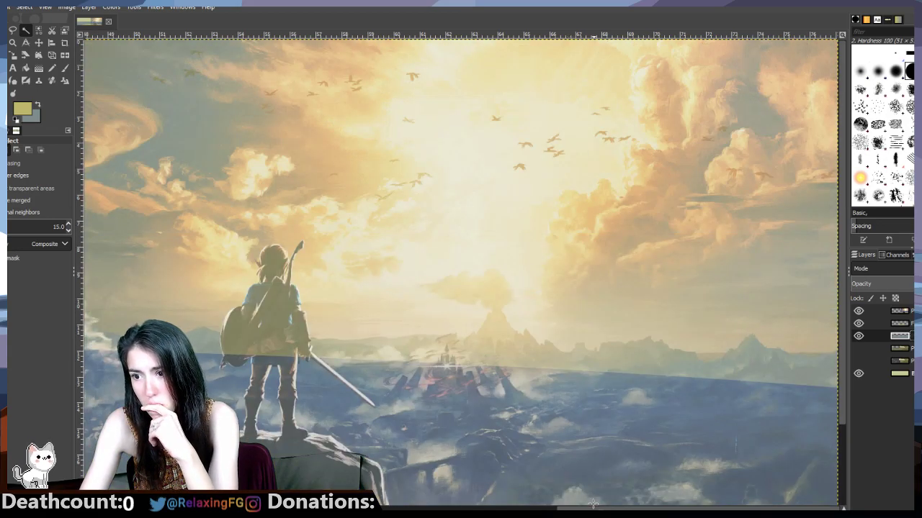
pyautogui.moveTo(593, 508); pyautogui.dragTo(655, 507)
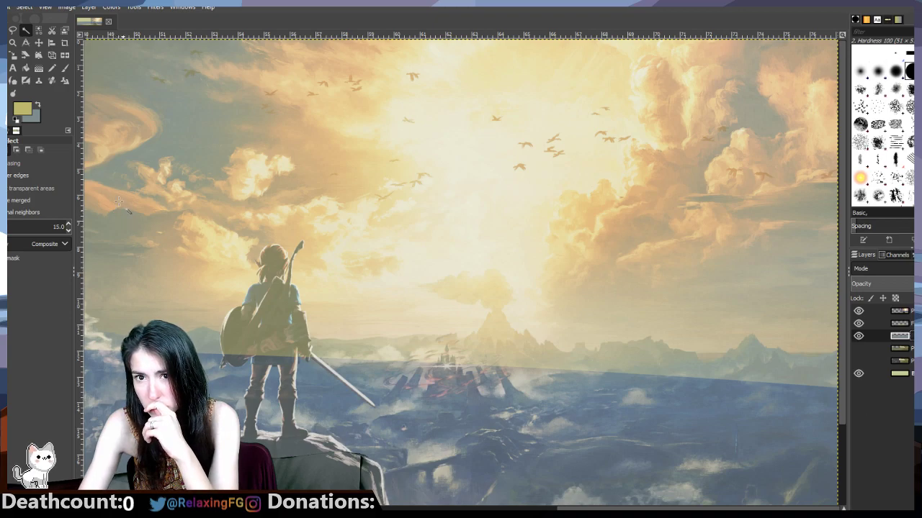
# Step: Start a free-form selection with a line just below the horizon, running from the canvas's right edge to its left edge
pyautogui.click(12, 30)
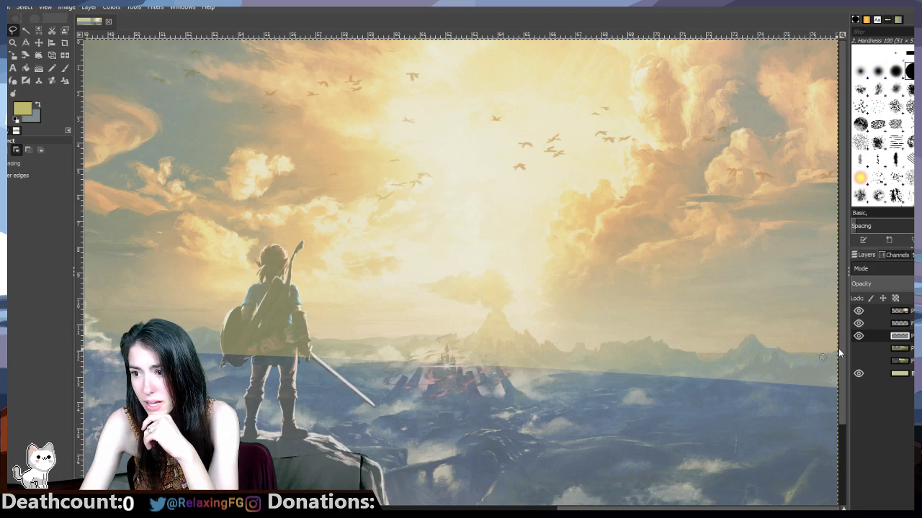
pyautogui.click(838, 398)
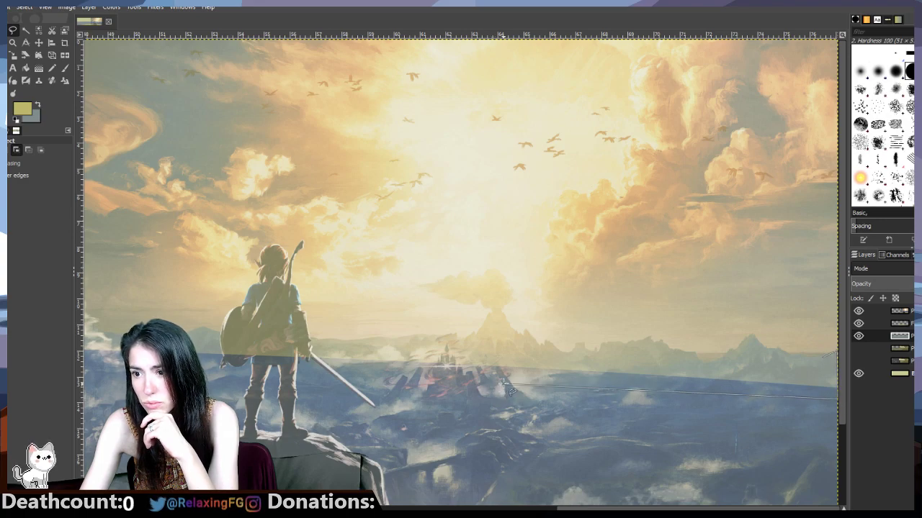
pyautogui.scroll(-3, 400, 411)
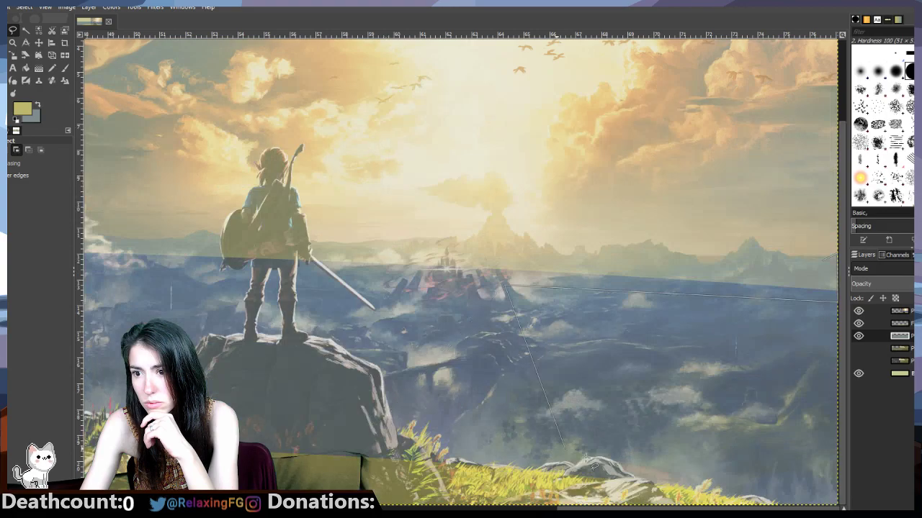
pyautogui.hscroll(-8, 414, 489)
pyautogui.hscroll(-5, 414, 490)
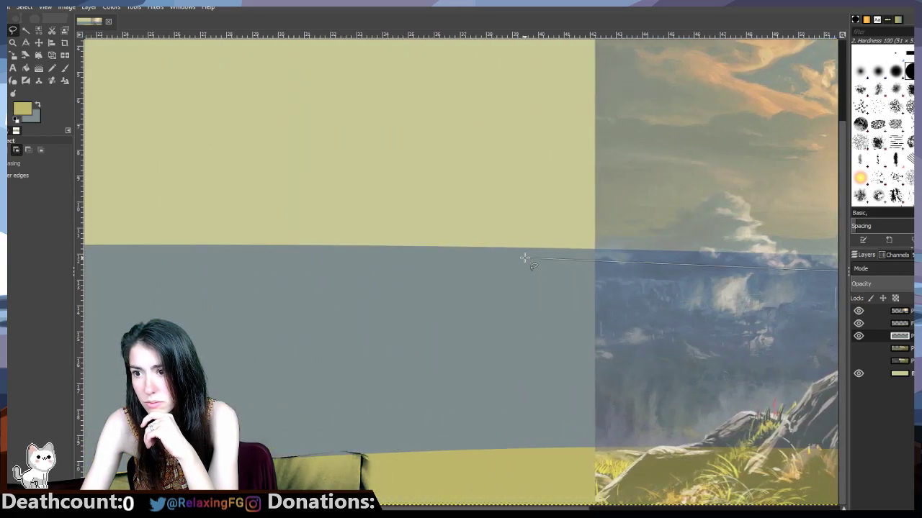
pyautogui.hscroll(-6, 524, 257)
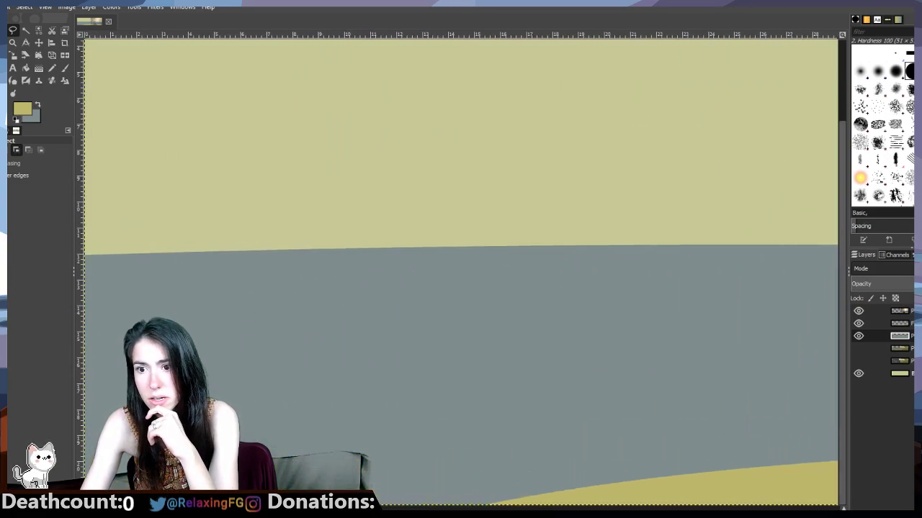
pyautogui.click(115, 282)
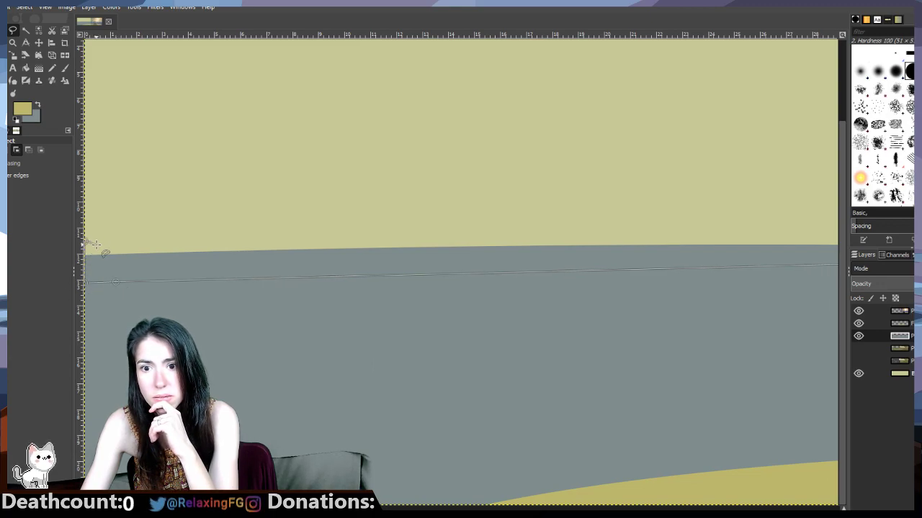
# Step: Trace a jagged mountain ridge just above the horizon from the canvas's left edge up to the start of the reference painting
pyautogui.moveTo(96, 245)
pyautogui.mouseDown()
pyautogui.moveTo(137, 228)
pyautogui.moveTo(155, 240)
pyautogui.moveTo(214, 234)
pyautogui.moveTo(225, 245)
pyautogui.moveTo(301, 231)
pyautogui.moveTo(322, 242)
pyautogui.moveTo(392, 230)
pyautogui.moveTo(439, 242)
pyautogui.moveTo(466, 226)
pyautogui.moveTo(493, 244)
pyautogui.moveTo(531, 227)
pyautogui.moveTo(663, 235)
pyautogui.moveTo(680, 224)
pyautogui.moveTo(708, 233)
pyautogui.moveTo(742, 230)
pyautogui.mouseUp()
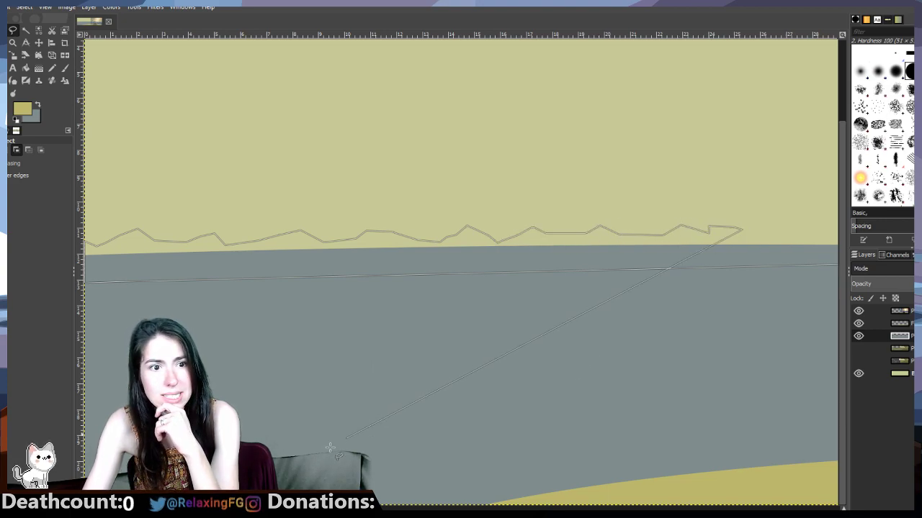
pyautogui.hscroll(10, 329, 448)
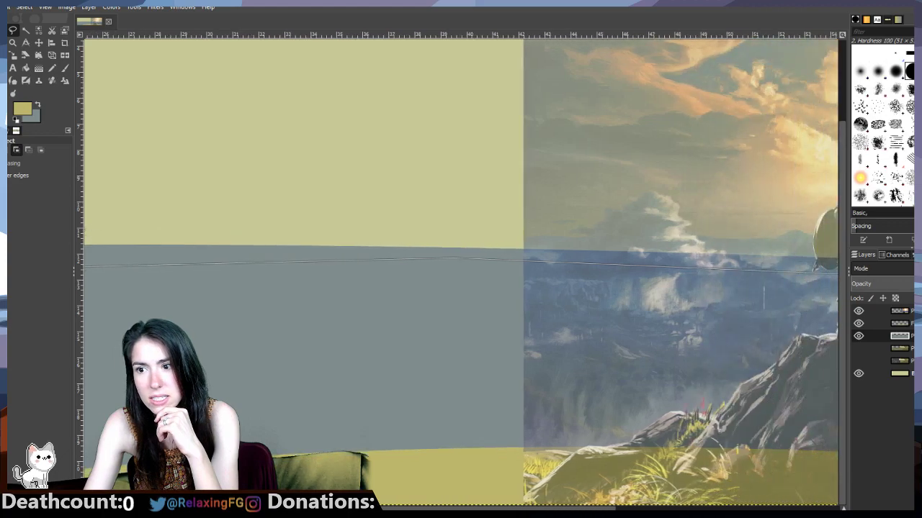
pyautogui.hscroll(-1, 387, 349)
pyautogui.click(137, 237)
pyautogui.click(167, 231)
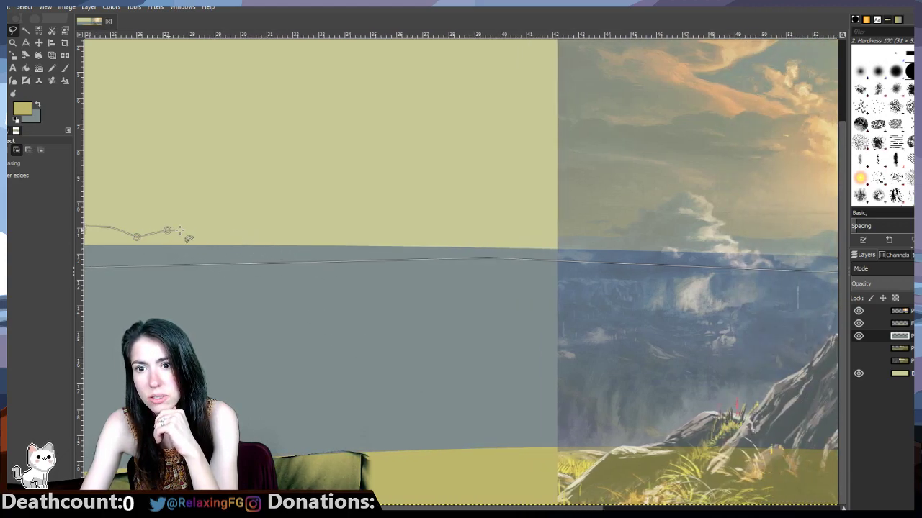
pyautogui.click(201, 234)
pyautogui.click(228, 241)
pyautogui.click(261, 232)
pyautogui.click(295, 223)
pyautogui.click(327, 232)
pyautogui.click(342, 240)
pyautogui.click(379, 239)
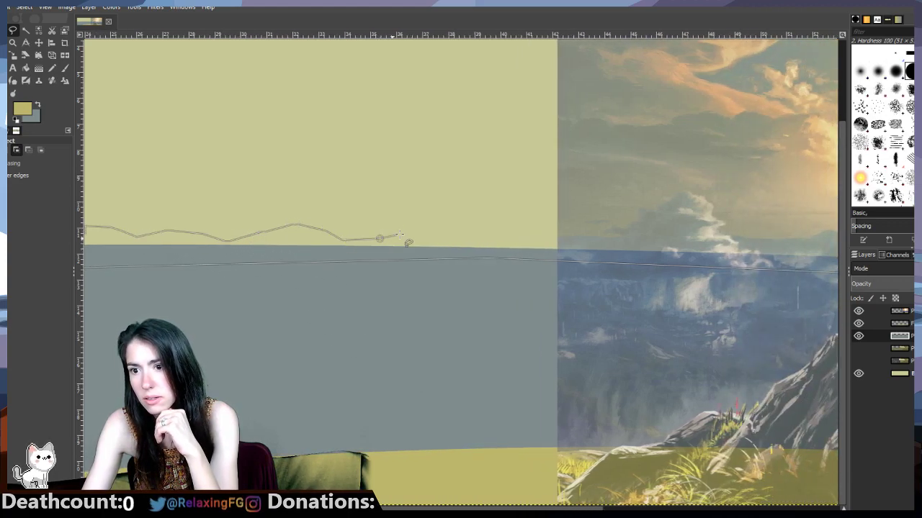
pyautogui.click(408, 230)
pyautogui.click(444, 244)
pyautogui.click(485, 239)
pyautogui.click(514, 235)
pyautogui.click(541, 239)
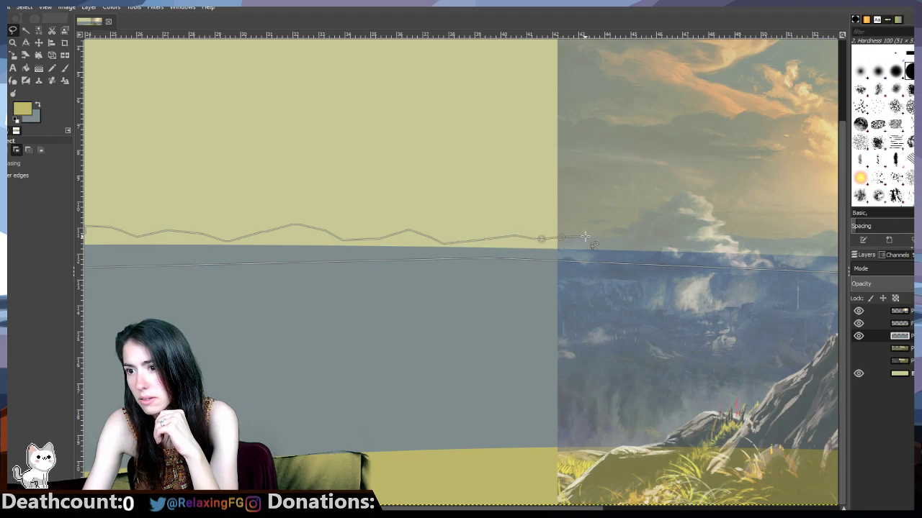
# Step: Continue the ridge outline across the reference painting's low hills, past the standing figure, to the foot of the volcano
pyautogui.click(780, 240)
pyautogui.click(805, 238)
pyautogui.click(831, 228)
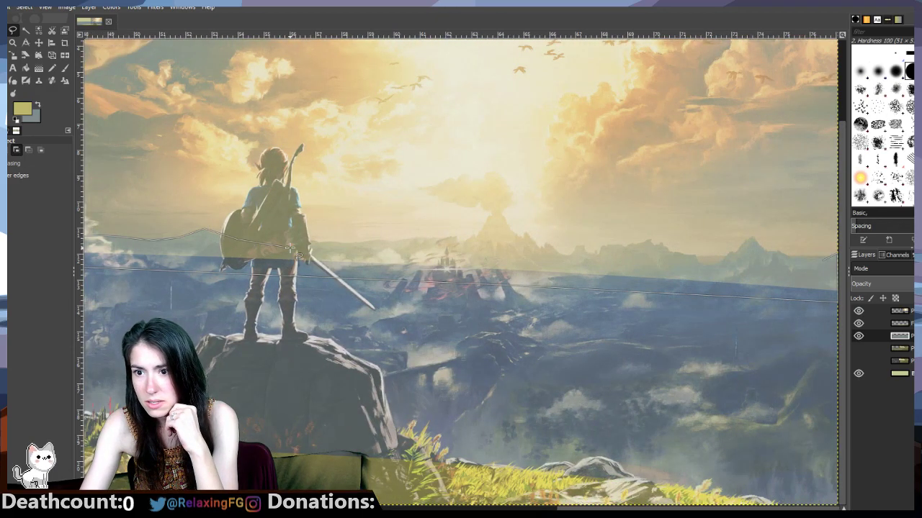
pyautogui.moveTo(288, 248); pyautogui.dragTo(403, 243)
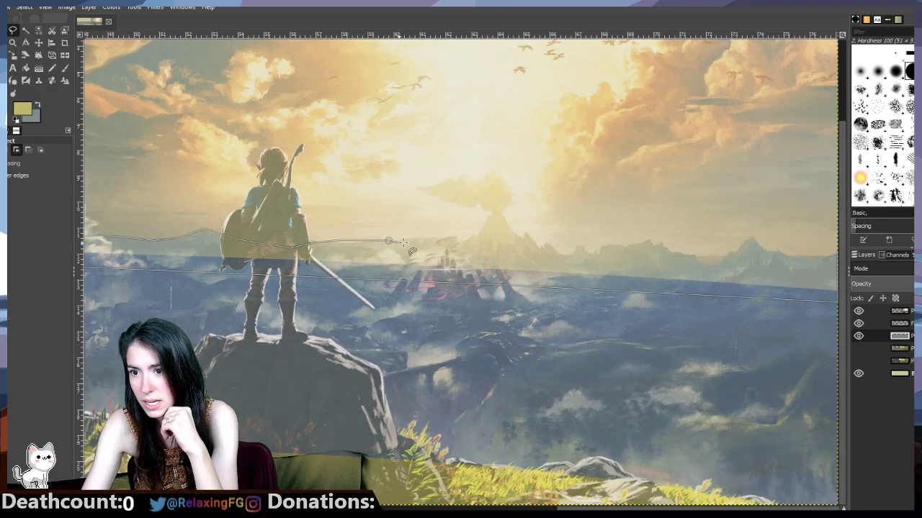
pyautogui.click(452, 240)
pyautogui.click(472, 241)
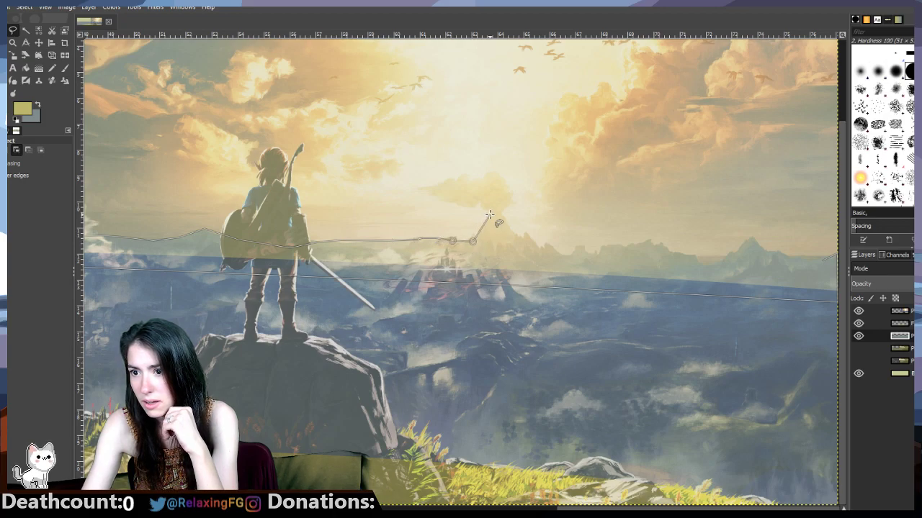
# Step: Trace the volcano and the jagged peaks beyond it to the canvas's right edge, closing the free-form selection
pyautogui.moveTo(509, 225)
pyautogui.mouseDown()
pyautogui.moveTo(543, 254)
pyautogui.moveTo(554, 248)
pyautogui.moveTo(545, 253)
pyautogui.moveTo(545, 244)
pyautogui.moveTo(573, 261)
pyautogui.moveTo(580, 250)
pyautogui.moveTo(570, 250)
pyautogui.moveTo(589, 258)
pyautogui.moveTo(649, 241)
pyautogui.moveTo(694, 253)
pyautogui.moveTo(702, 268)
pyautogui.moveTo(730, 264)
pyautogui.moveTo(753, 239)
pyautogui.moveTo(819, 254)
pyautogui.mouseUp()
pyautogui.click(574, 252)
pyautogui.click(581, 247)
pyautogui.click(820, 258)
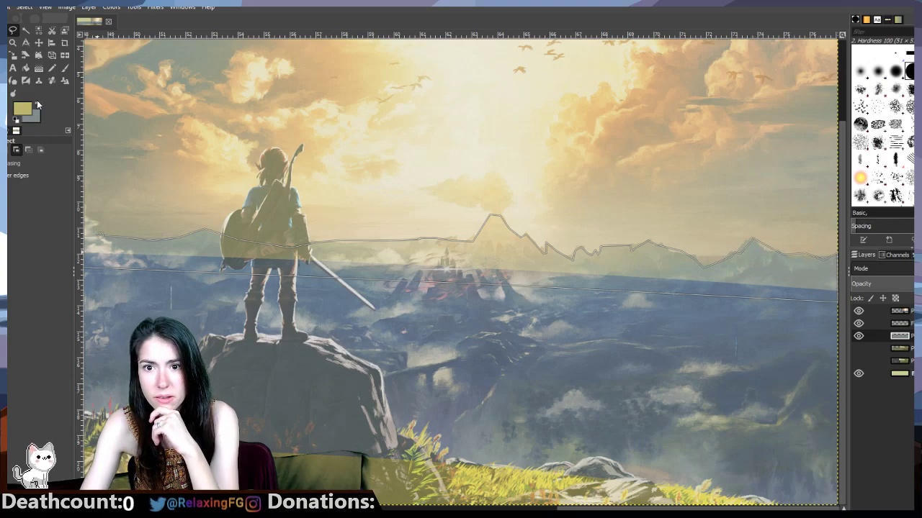
# Step: Fill the mountain ridge selection with the grey-blue background colour on the horizon layer, and clear the selection
pyautogui.click(36, 103)
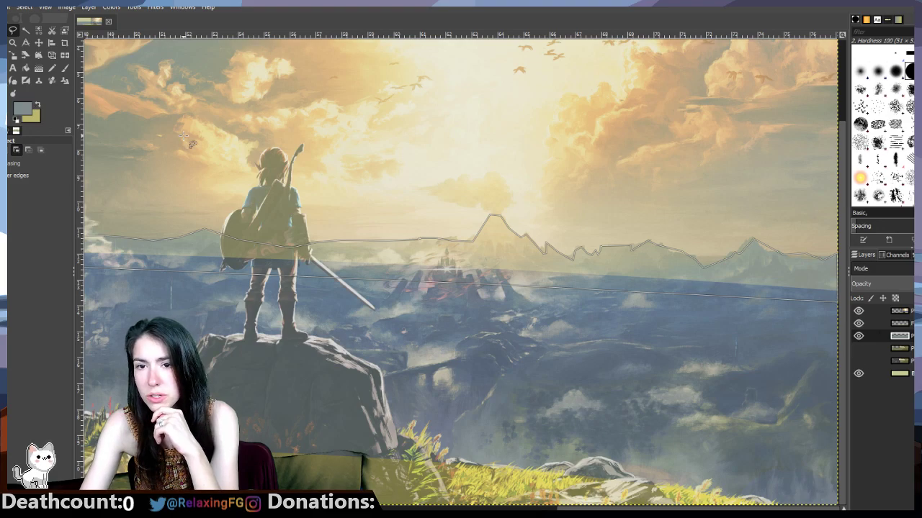
pyautogui.click(25, 69)
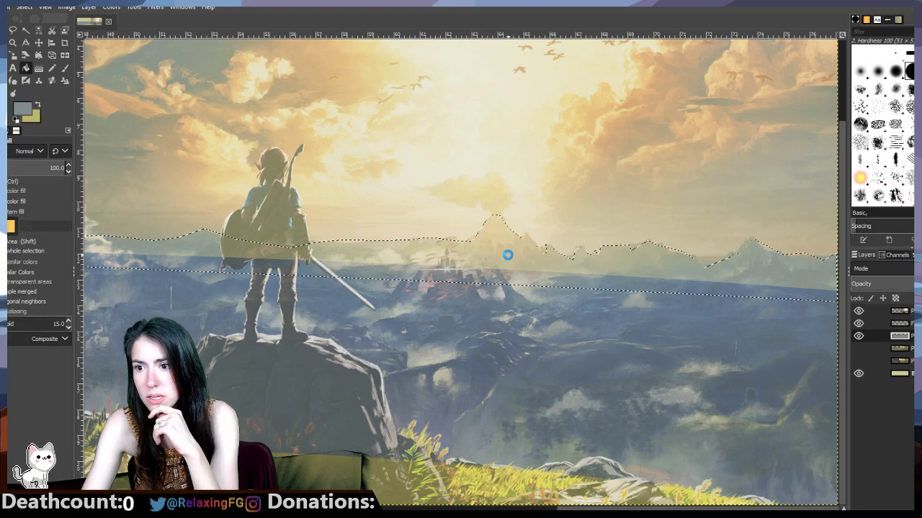
pyautogui.click(194, 251)
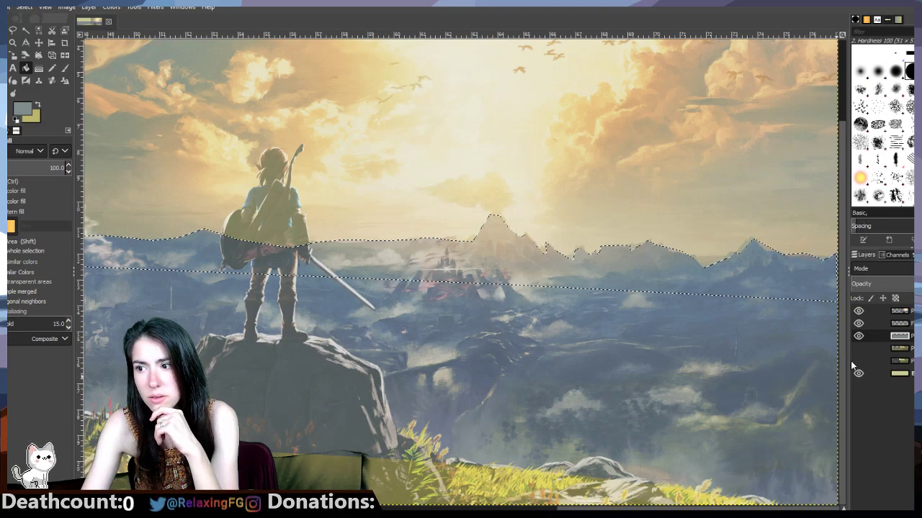
pyautogui.press('shift')
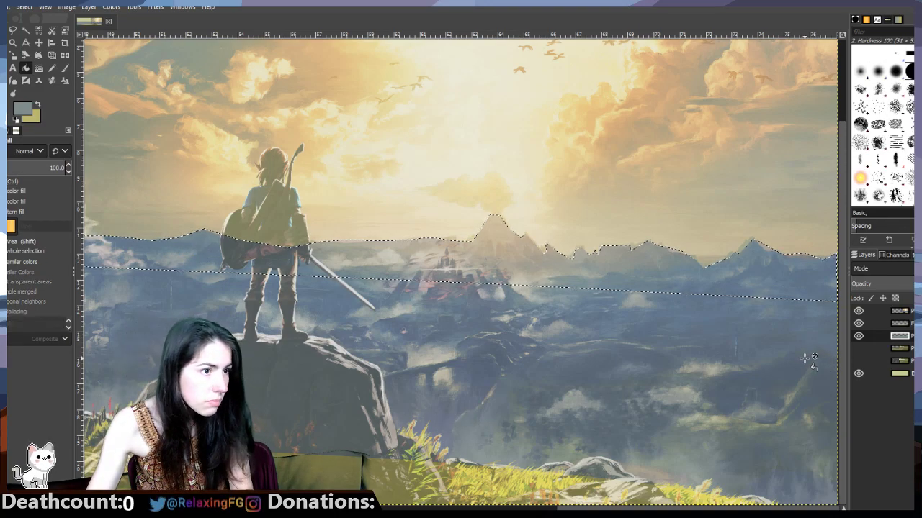
pyautogui.hotkey('ctrl', 'shift', 'a')
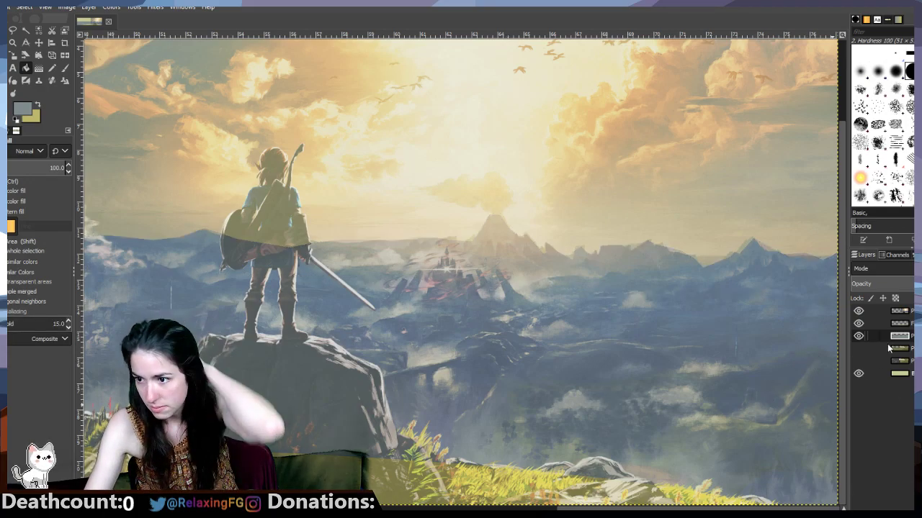
# Step: Toggle the reference painting's visibility to compare the filled mountain ridge with the painted mountains
pyautogui.click(858, 311)
pyautogui.click(858, 311)
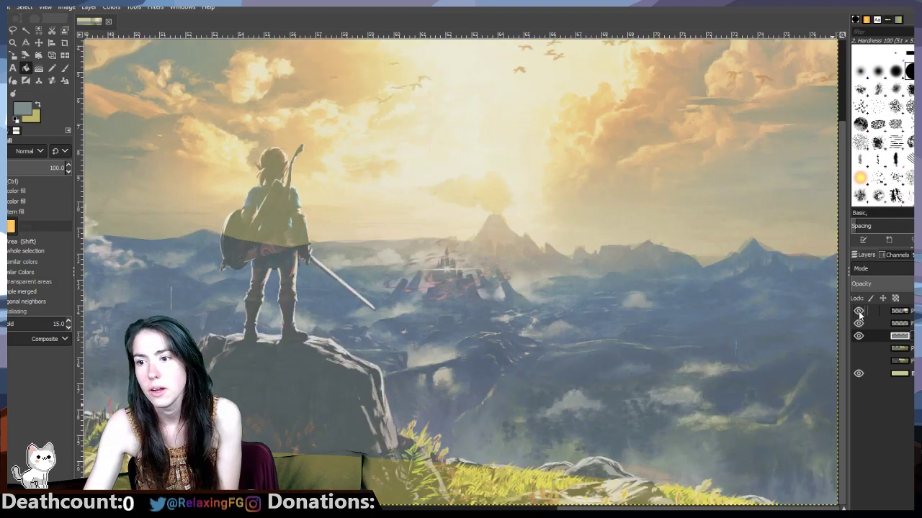
pyautogui.click(858, 312)
pyautogui.click(858, 311)
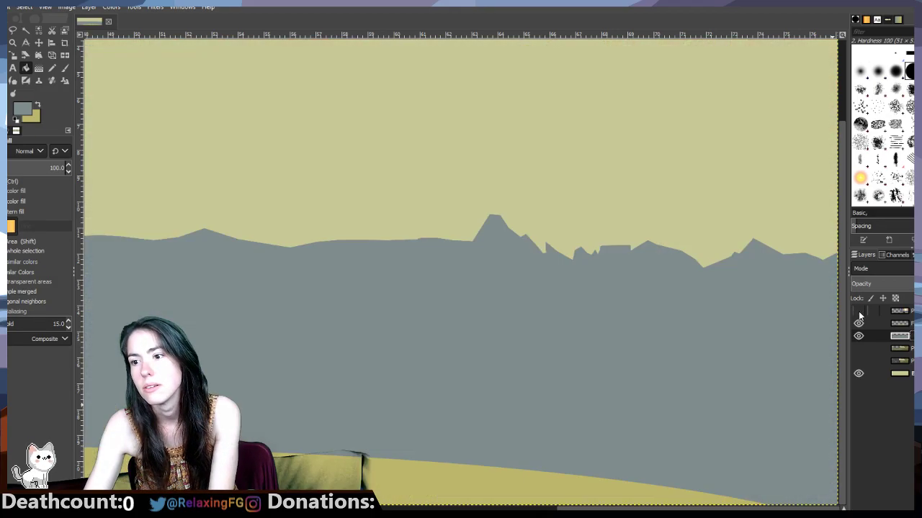
pyautogui.click(858, 311)
pyautogui.click(859, 314)
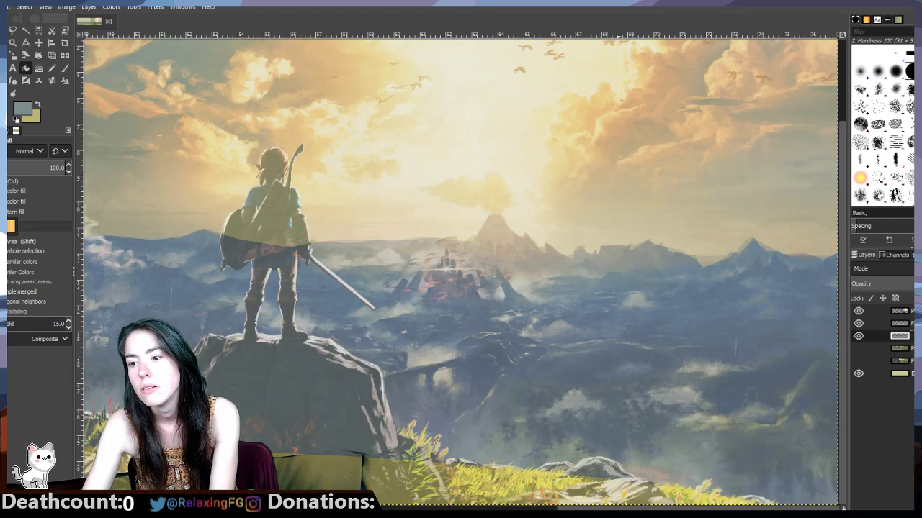
# Step: Outline the row of small peaks between about 13 and 26 on the horizontal ruler with a free-form selection dipping below the ridge
pyautogui.moveTo(697, 508); pyautogui.dragTo(348, 508)
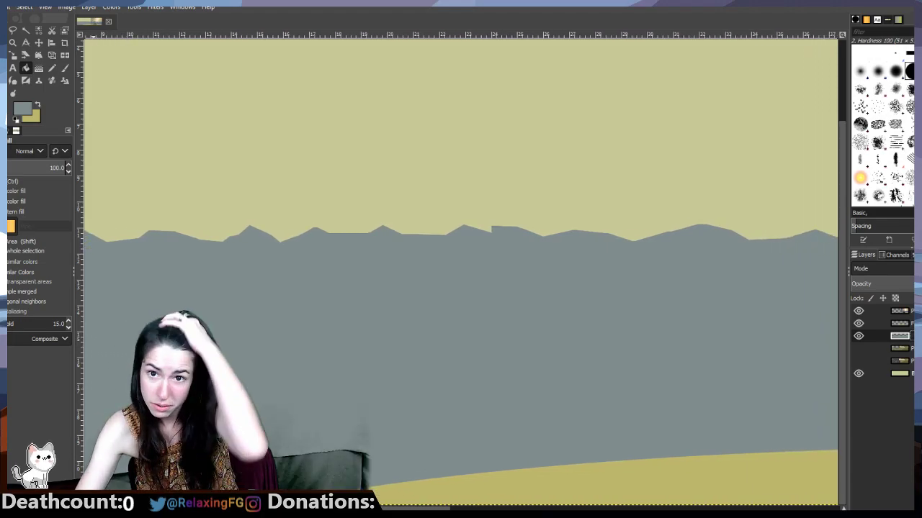
pyautogui.click(25, 30)
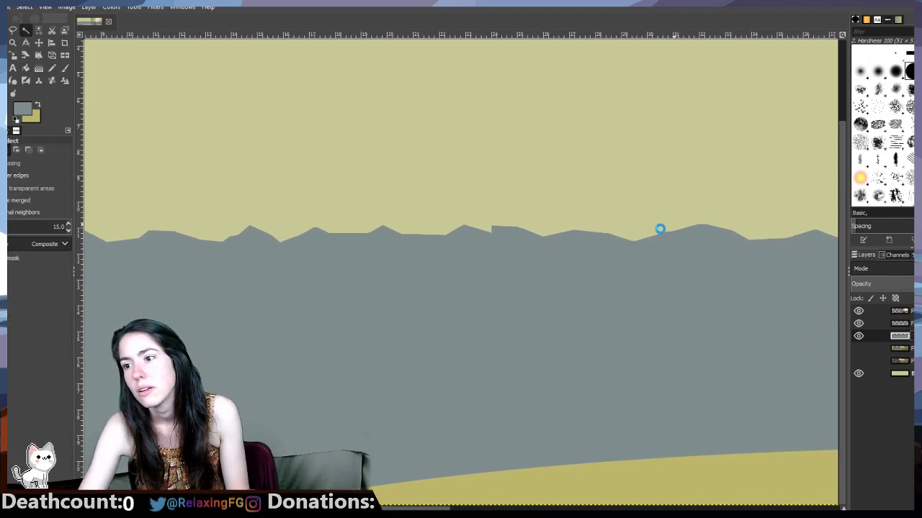
pyautogui.click(602, 245)
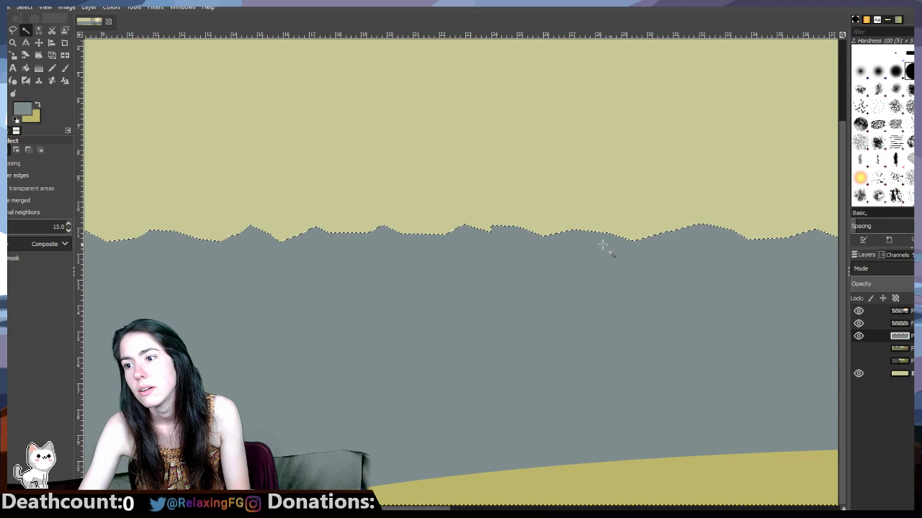
pyautogui.click(12, 31)
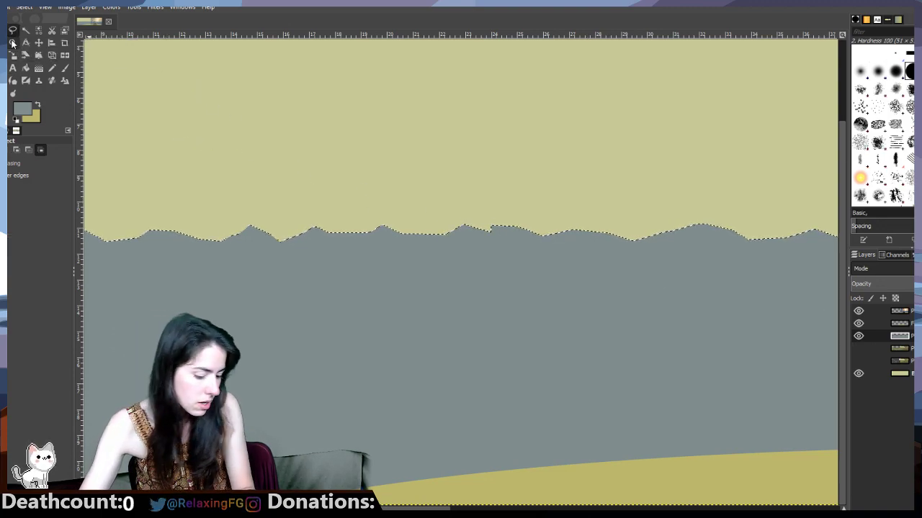
pyautogui.hotkey('ctrl', 'shift', 'a')
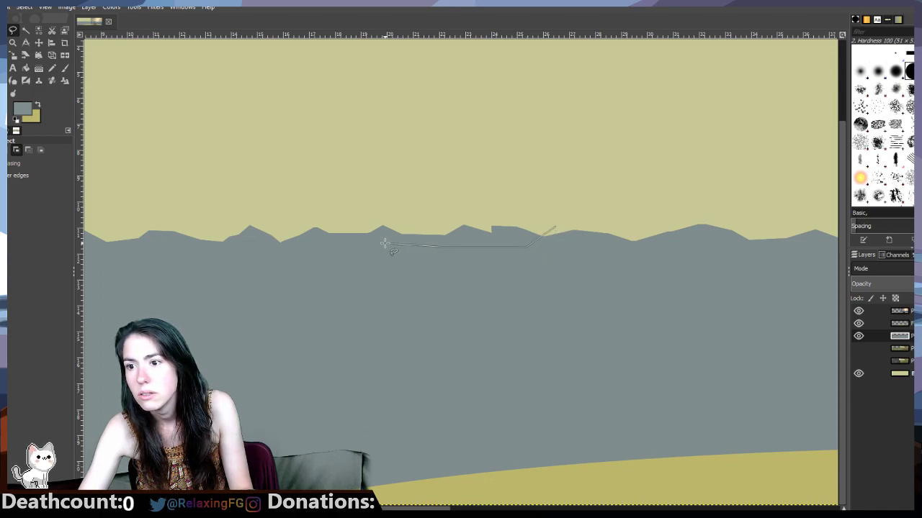
pyautogui.click(342, 257)
pyautogui.click(287, 259)
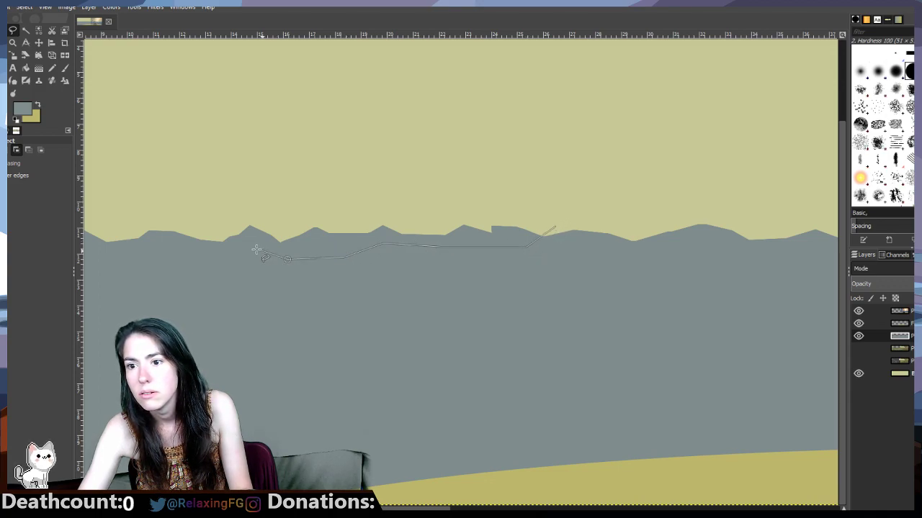
pyautogui.click(200, 237)
pyautogui.click(320, 199)
pyautogui.click(535, 206)
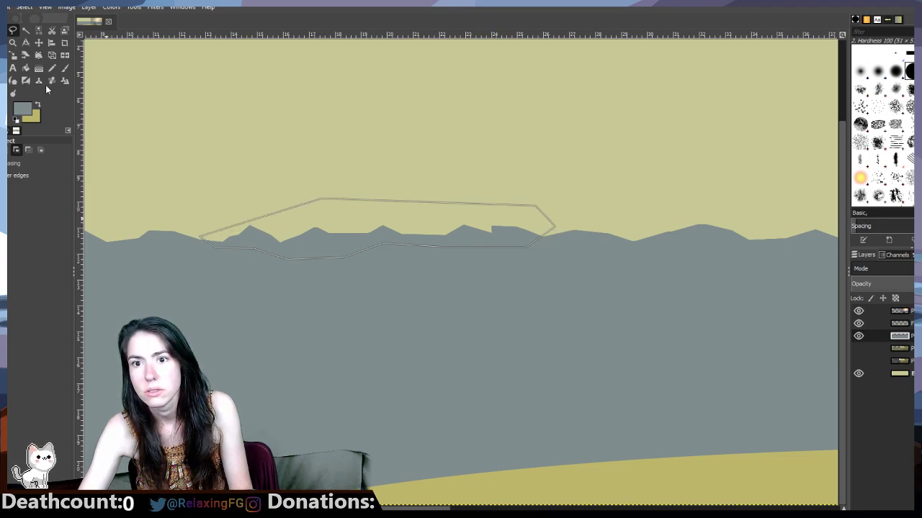
# Step: Erase the small grey-blue peaks inside the selection to smooth that stretch of the ridge
pyautogui.press('Return')
pyautogui.hotkey('shift', 'e')
pyautogui.moveTo(216, 241); pyautogui.dragTo(578, 253)
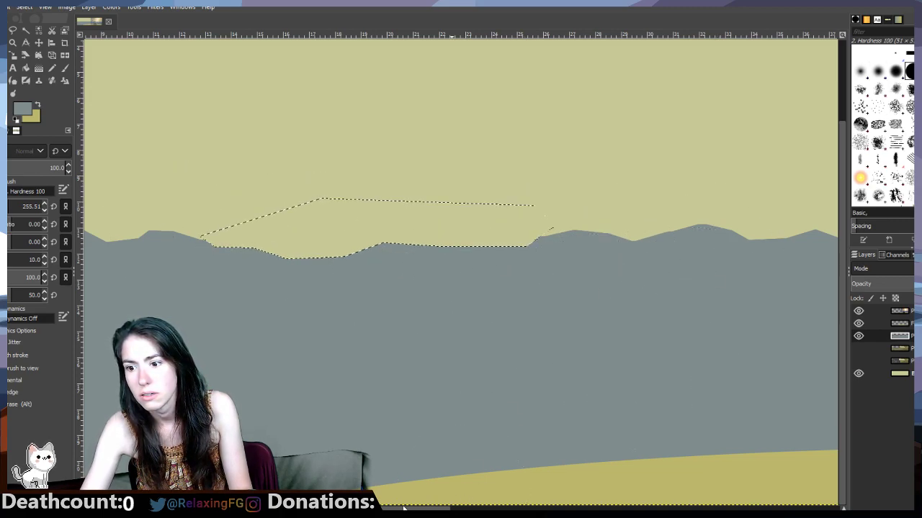
# Step: Outline the peaks between the canvas's leftmost summit and the erased stretch with a second free-form selection
pyautogui.moveTo(432, 508); pyautogui.dragTo(350, 508)
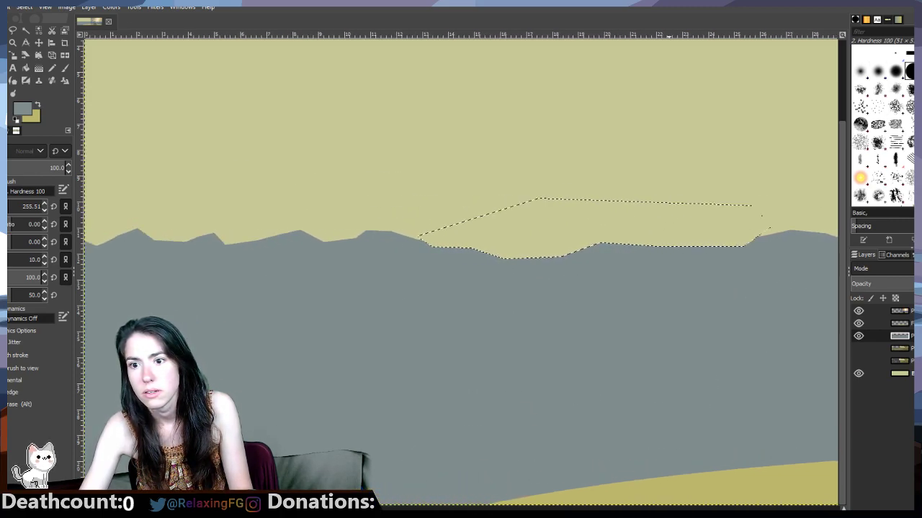
pyautogui.click(12, 30)
pyautogui.click(401, 188)
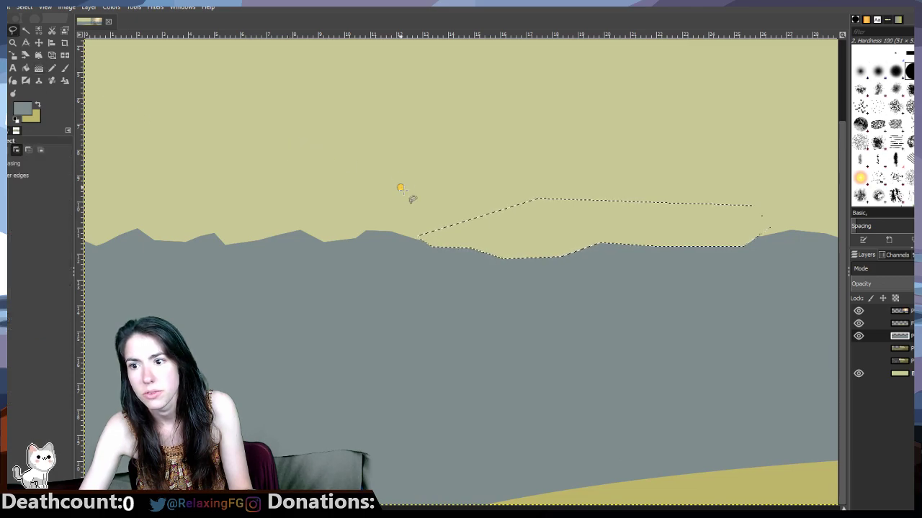
pyautogui.click(412, 223)
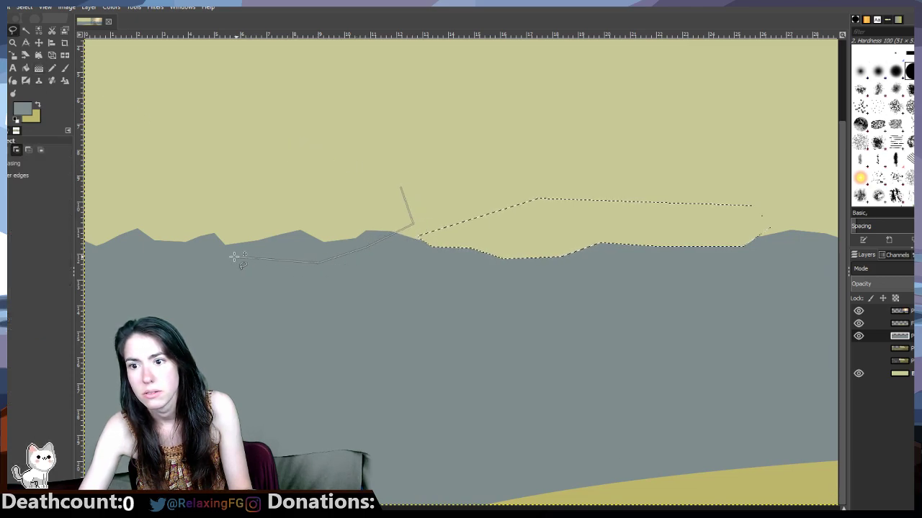
pyautogui.click(144, 232)
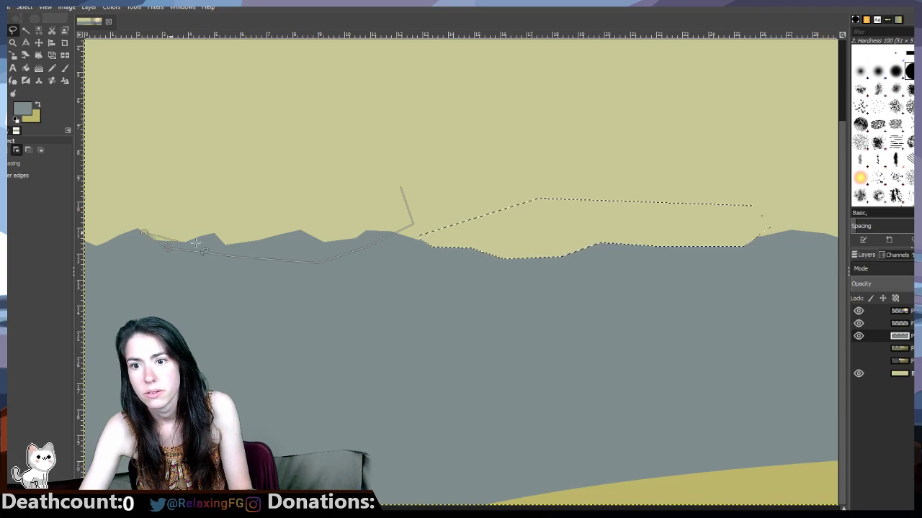
pyautogui.click(219, 175)
pyautogui.click(332, 169)
pyautogui.click(401, 188)
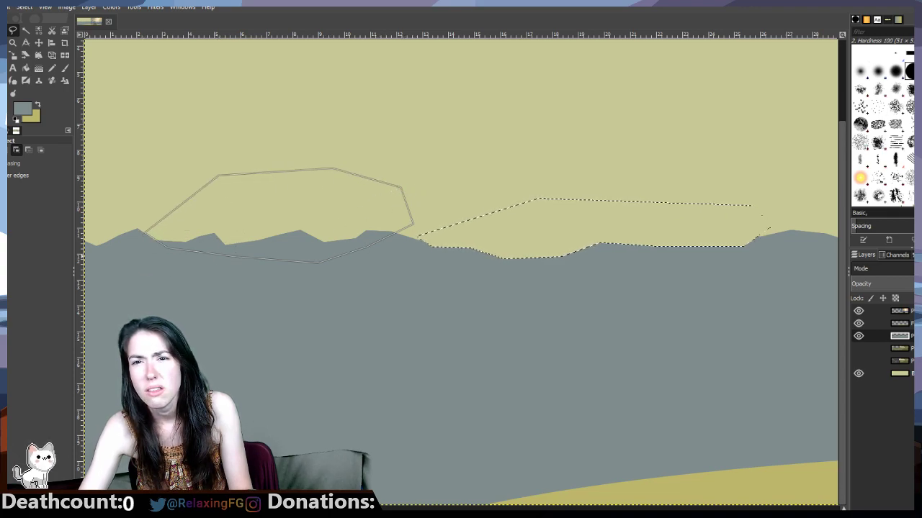
# Step: Erase the grey-blue peaks inside the second selection to form a broad valley, and clear the selection
pyautogui.click(25, 70)
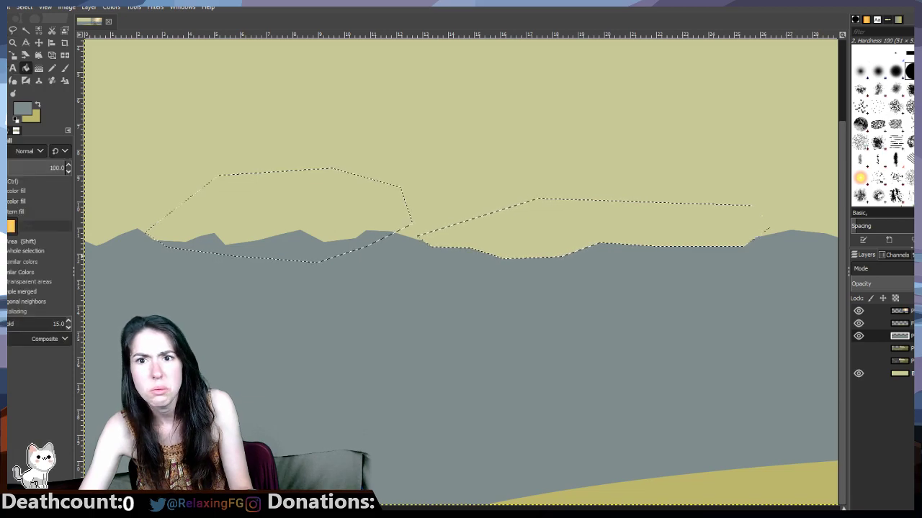
pyautogui.moveTo(352, 252); pyautogui.dragTo(216, 209)
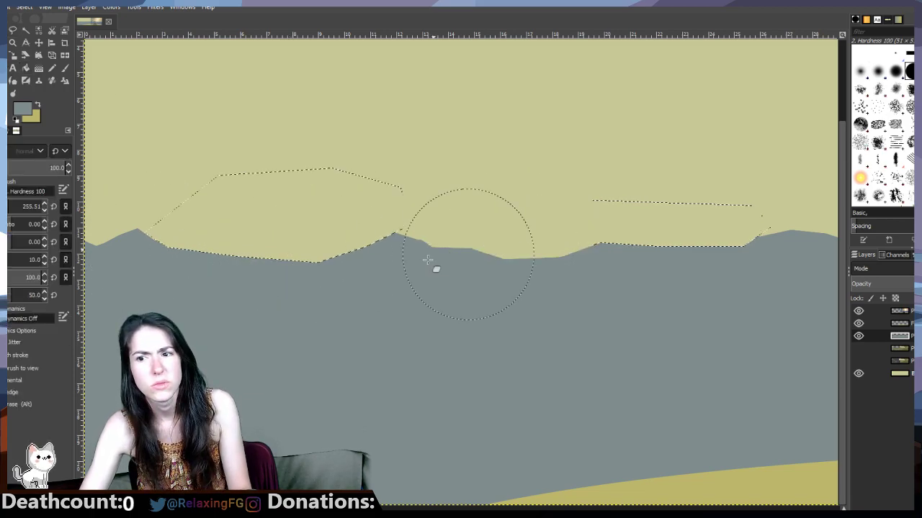
pyautogui.hotkey('shift', 'ctrl', 'a')
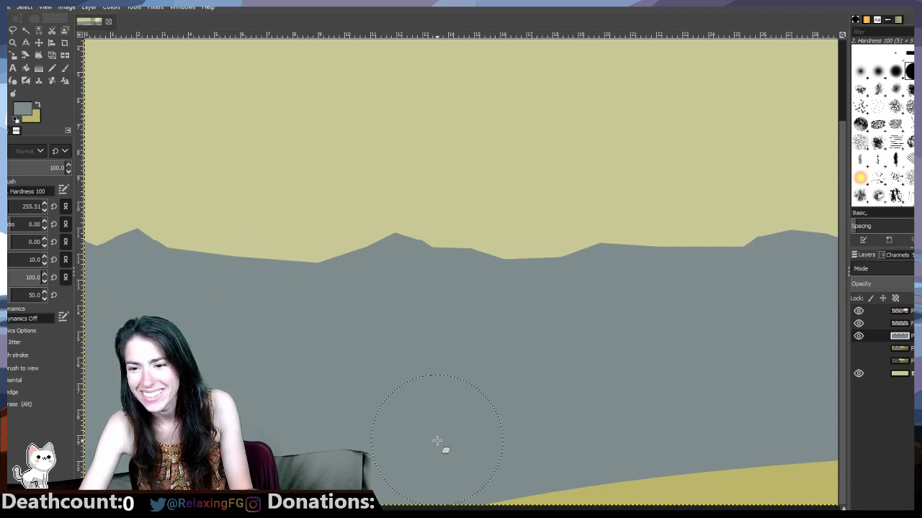
# Step: Compare the whole landscape with and without the reference painting, leaving the painting hidden
pyautogui.scroll(-4, 264, 460)
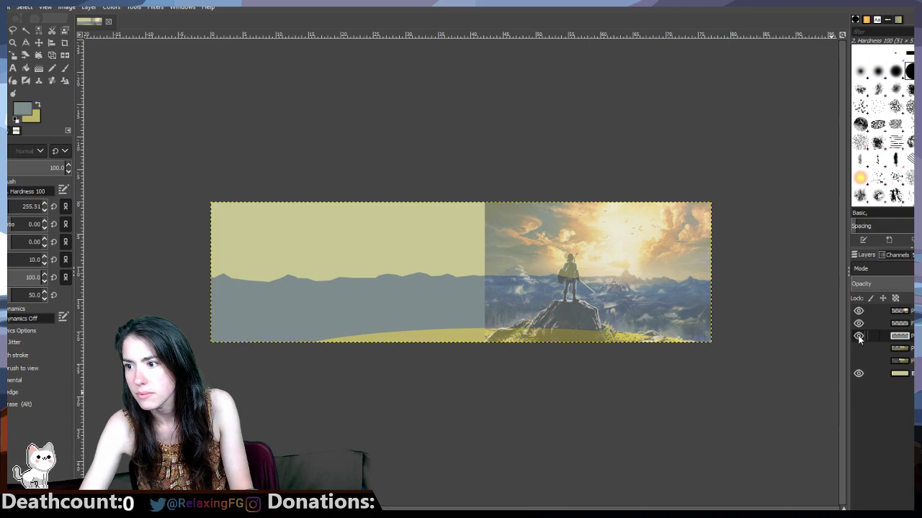
pyautogui.click(858, 312)
pyautogui.click(859, 310)
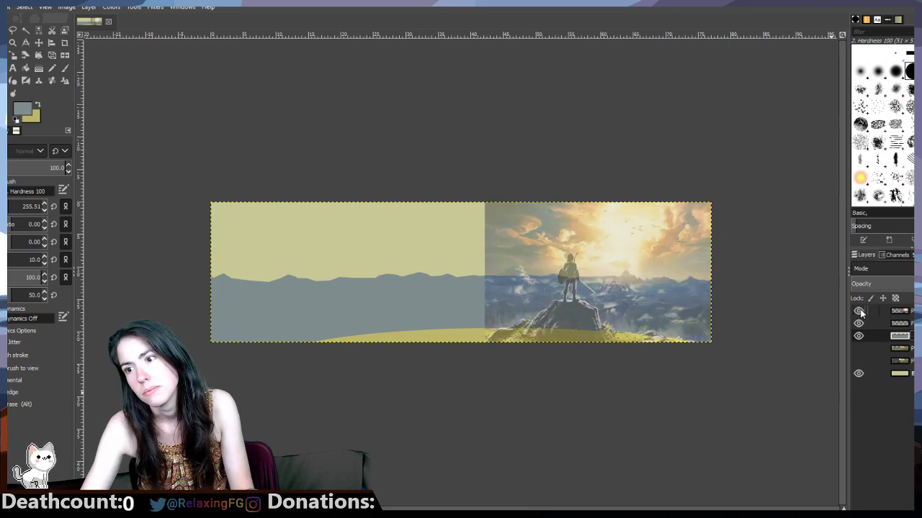
pyautogui.click(859, 310)
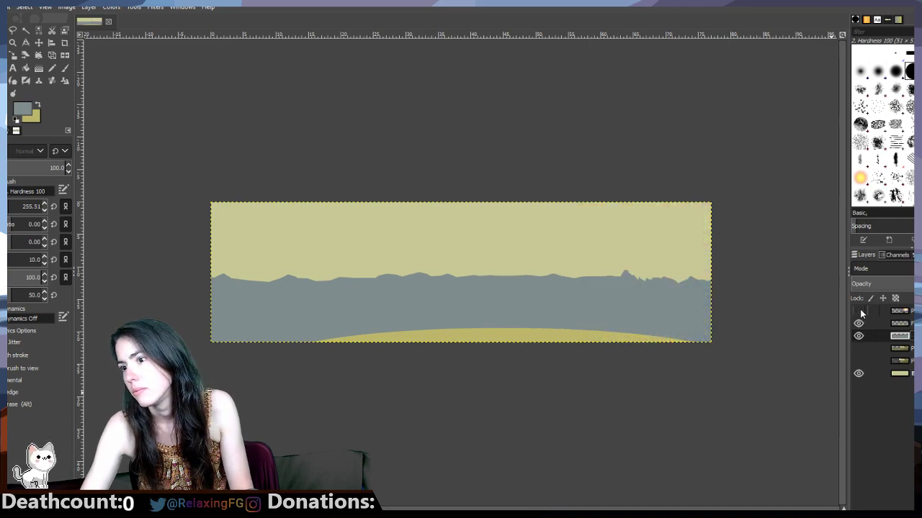
pyautogui.click(859, 310)
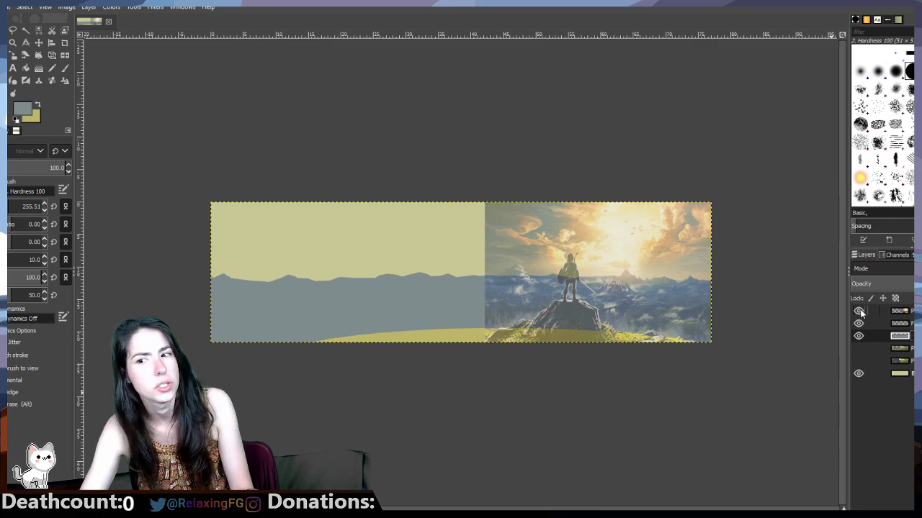
pyautogui.click(859, 310)
pyautogui.click(859, 310)
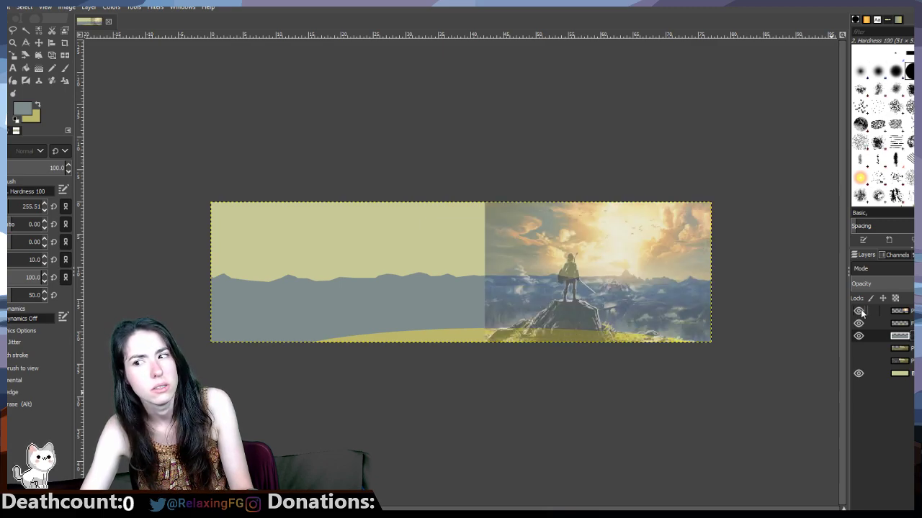
pyautogui.click(859, 310)
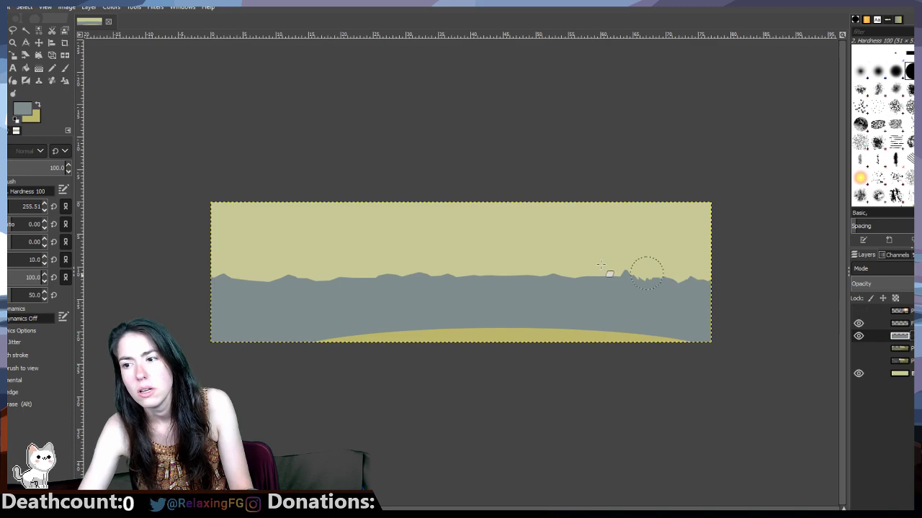
pyautogui.click(858, 311)
pyautogui.click(858, 311)
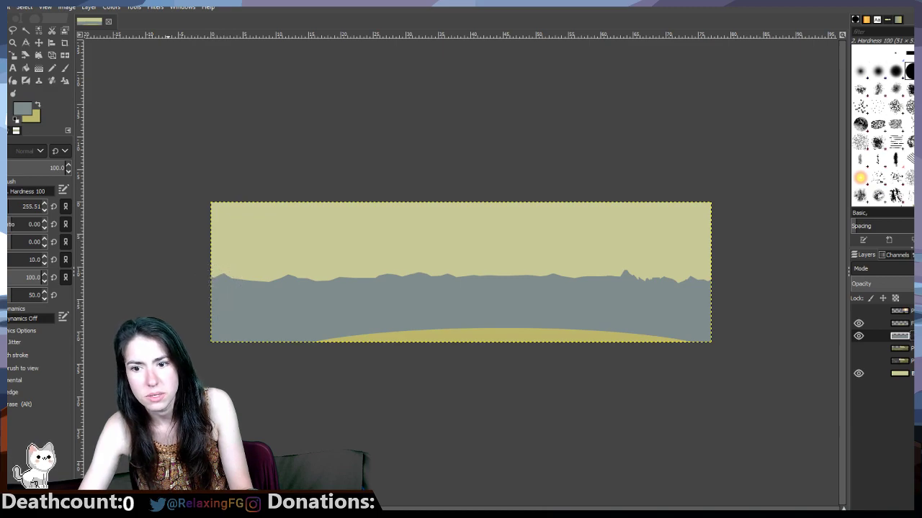
# Step: Outline the two leftmost mountain peaks with a free-form selection running from the canvas's left edge past the second summit
pyautogui.press('1')
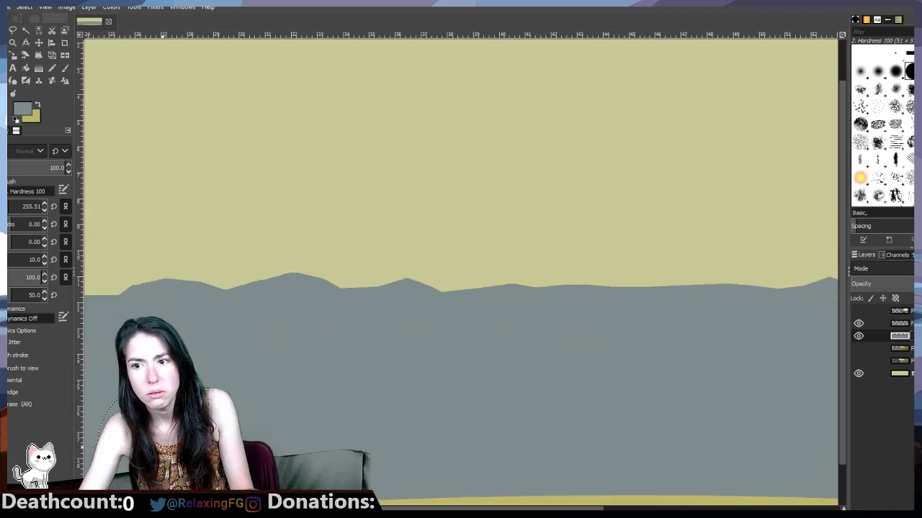
pyautogui.moveTo(395, 508); pyautogui.dragTo(56, 467)
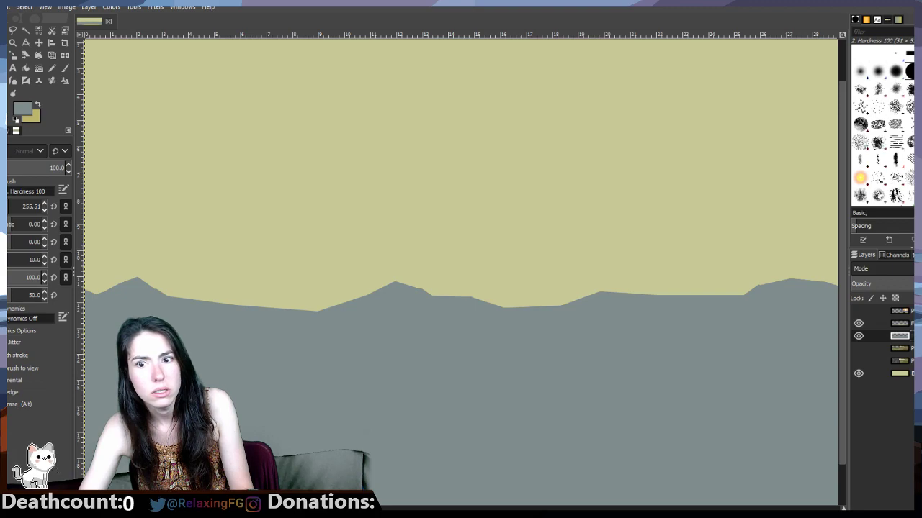
pyautogui.click(12, 30)
pyautogui.click(463, 281)
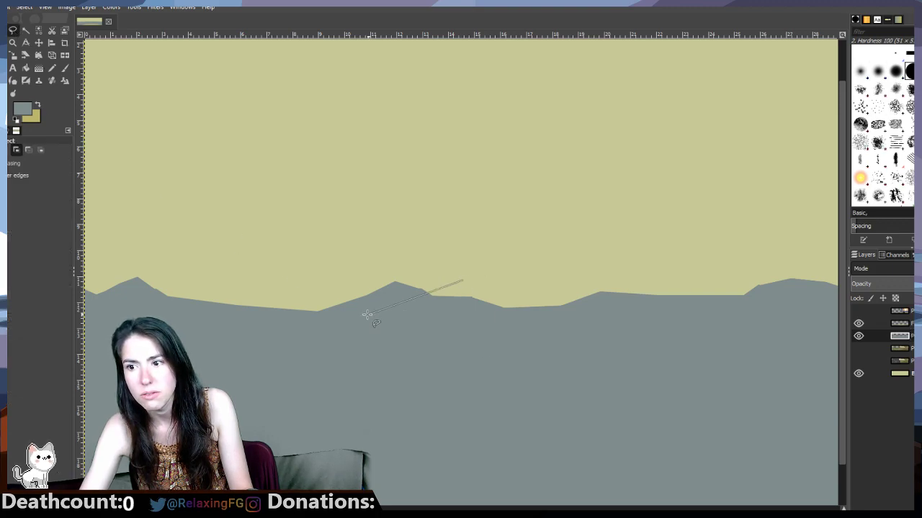
pyautogui.click(270, 320)
pyautogui.click(151, 302)
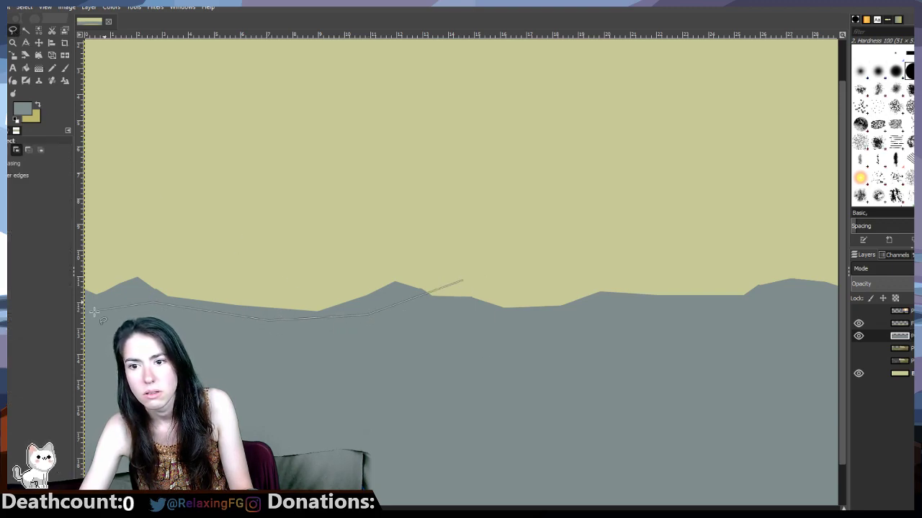
pyautogui.click(85, 314)
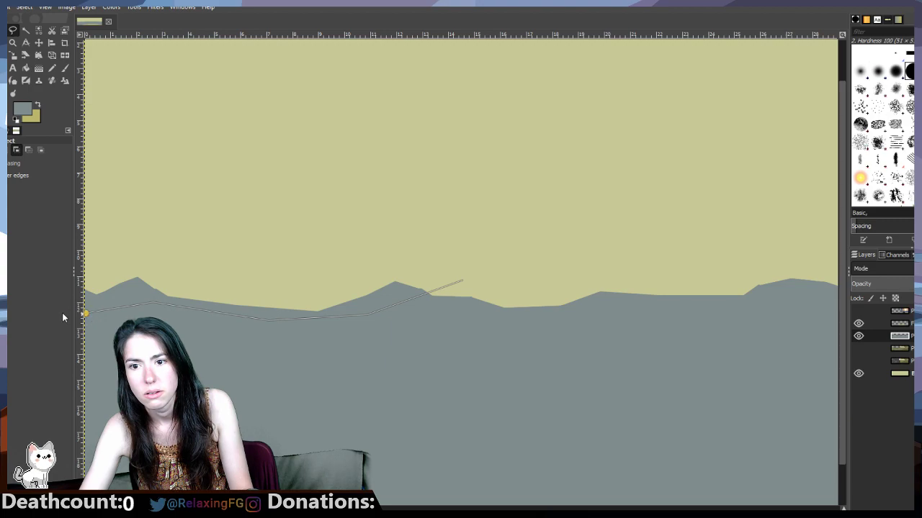
pyautogui.click(85, 236)
pyautogui.click(324, 252)
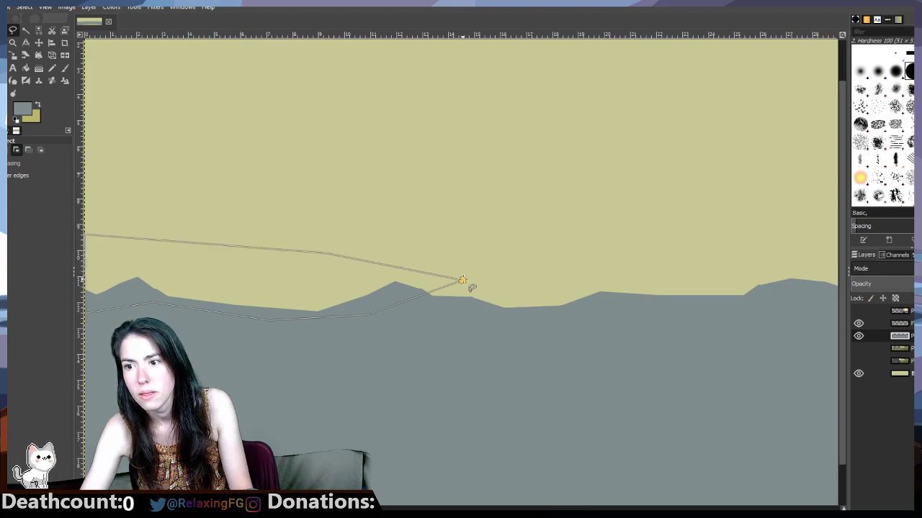
pyautogui.click(463, 281)
# Step: Erase the grey-blue peaks inside the selection to lower the leftmost stretch of the ridge, and clear the selection
pyautogui.hotkey('shift', 'b')
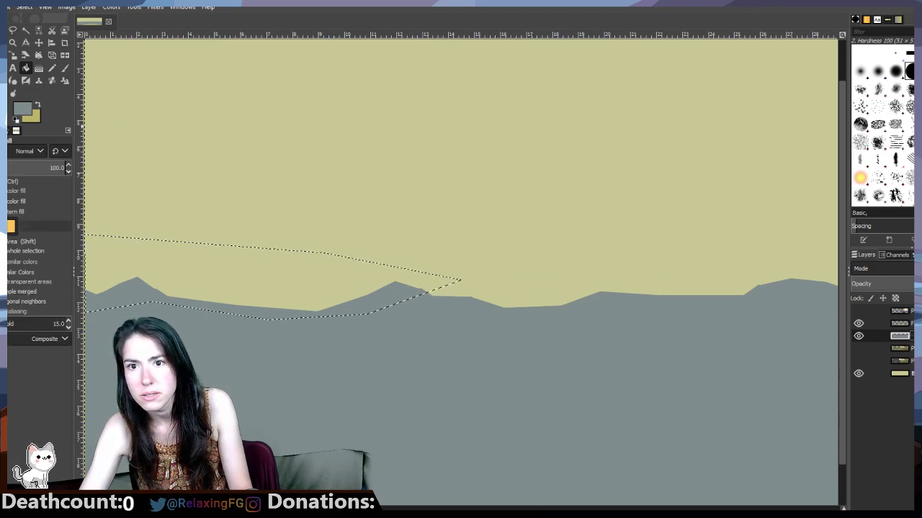
pyautogui.hotkey('shift', 'e')
pyautogui.moveTo(396, 334)
pyautogui.mouseDown()
pyautogui.moveTo(427, 300)
pyautogui.moveTo(41, 271)
pyautogui.moveTo(290, 326)
pyautogui.mouseUp()
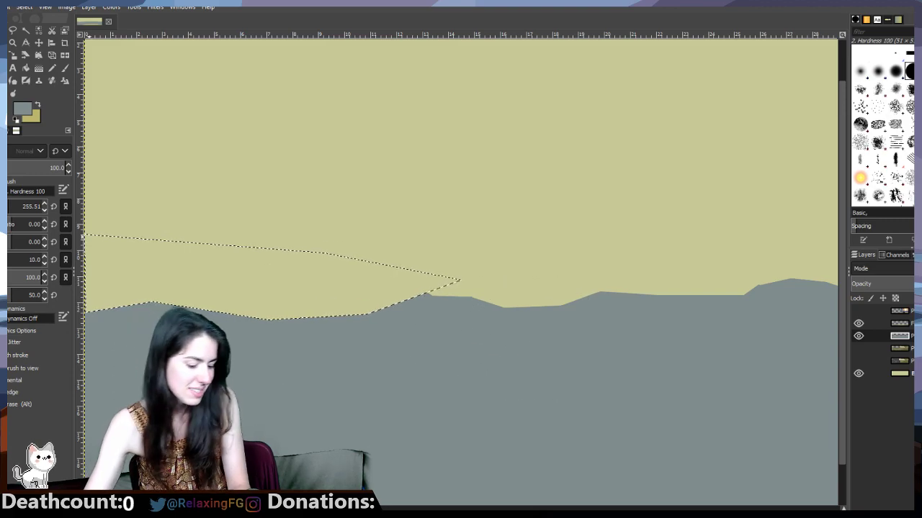
pyautogui.hotkey('ctrl', 'shift', 'a')
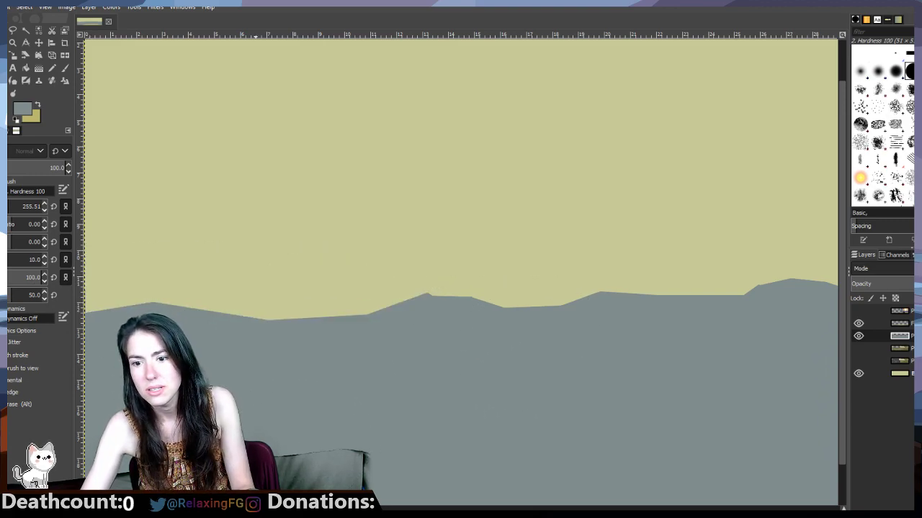
# Step: Show the reference painting and add a transparent 3840 × 1080 px layer named Foreground directly beneath it, above the hill layer
pyautogui.hotkey('shift', 'ctrl', 'j')
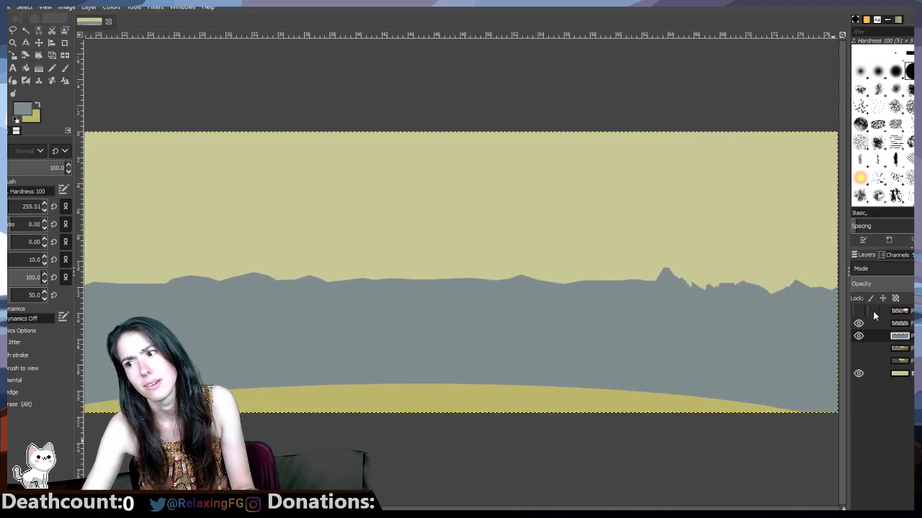
pyautogui.click(858, 311)
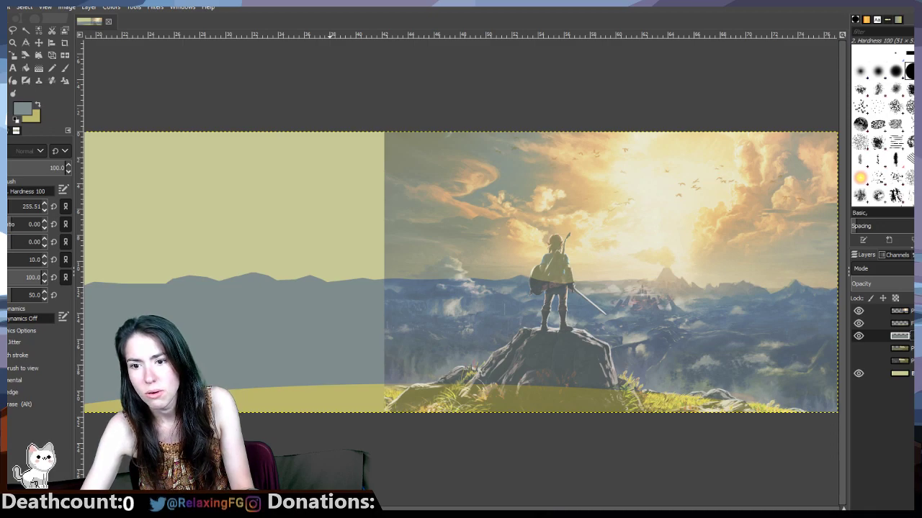
pyautogui.scroll(2, 330, 475)
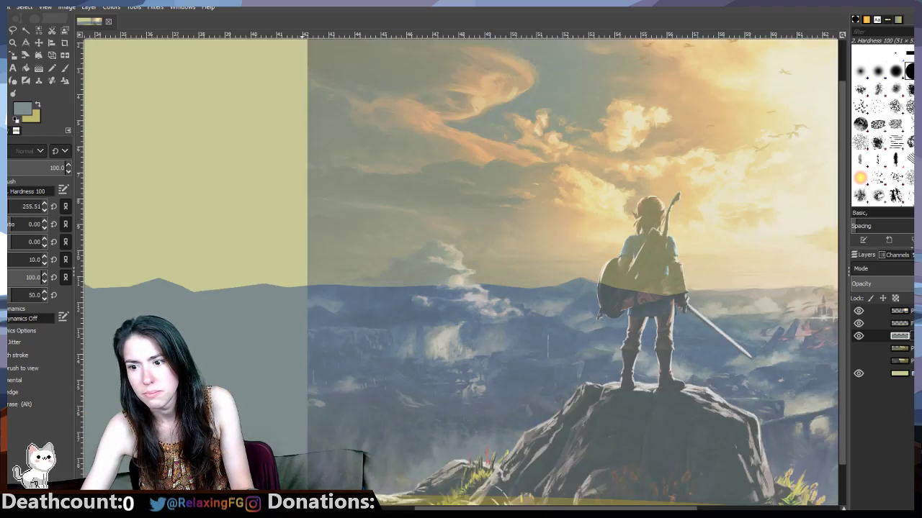
pyautogui.scroll(-1, 437, 497)
pyautogui.moveTo(439, 509); pyautogui.dragTo(480, 509)
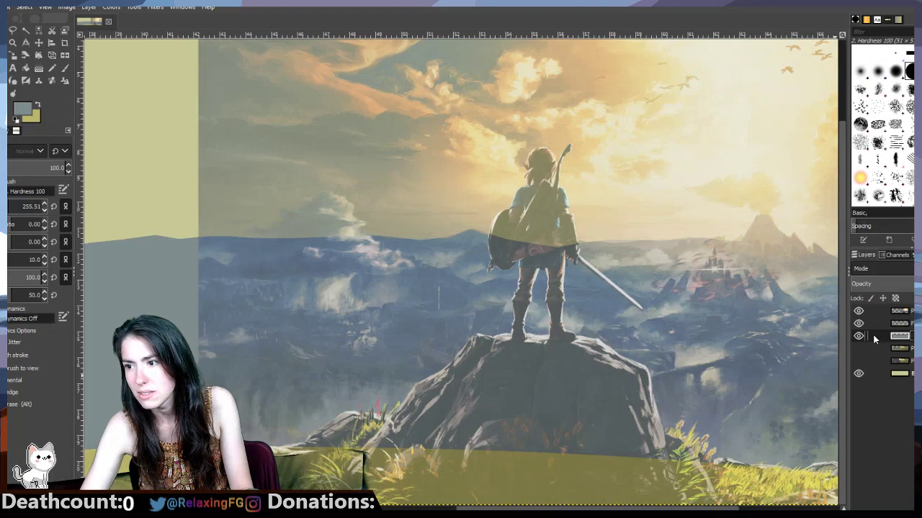
pyautogui.hotkey('ctrl', 'shift', 'n')
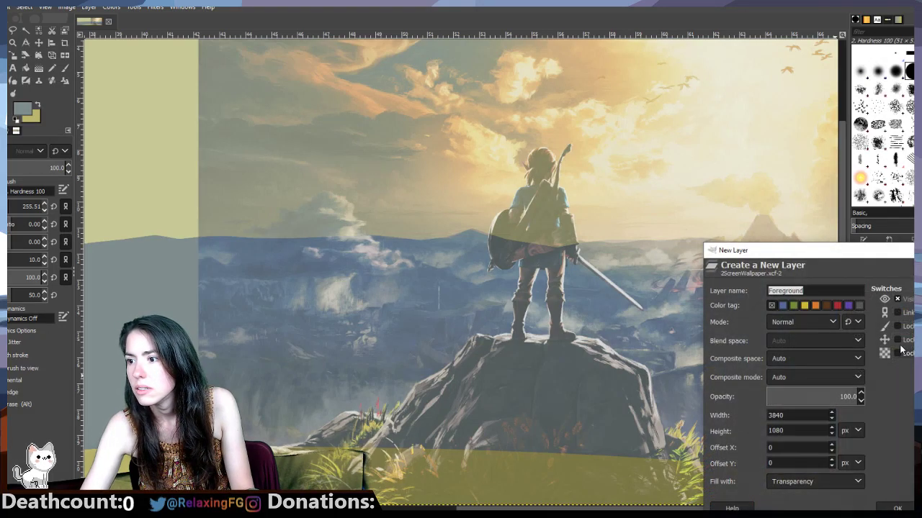
pyautogui.click(891, 507)
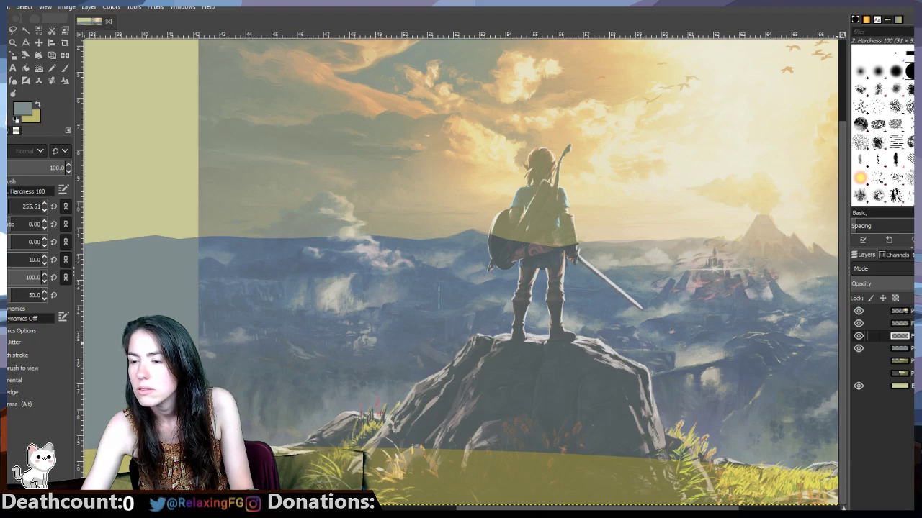
pyautogui.moveTo(900, 336); pyautogui.dragTo(900, 352)
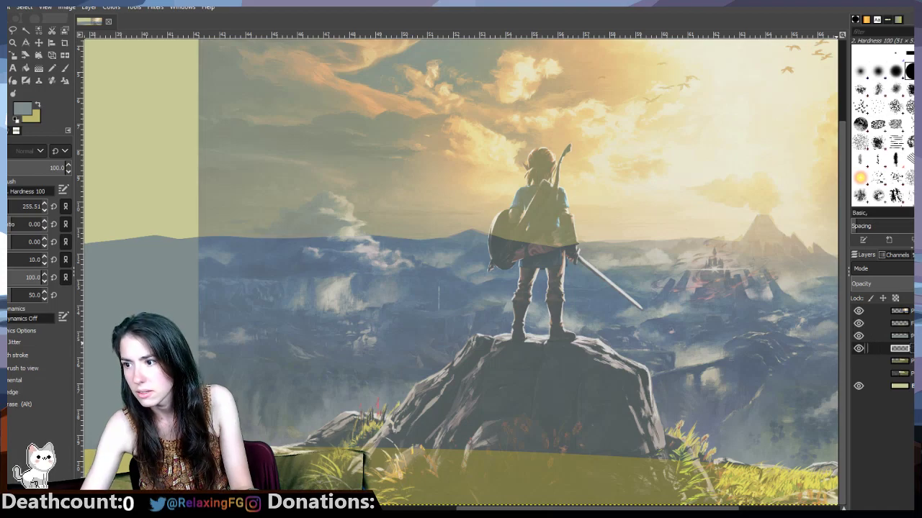
pyautogui.click(900, 324)
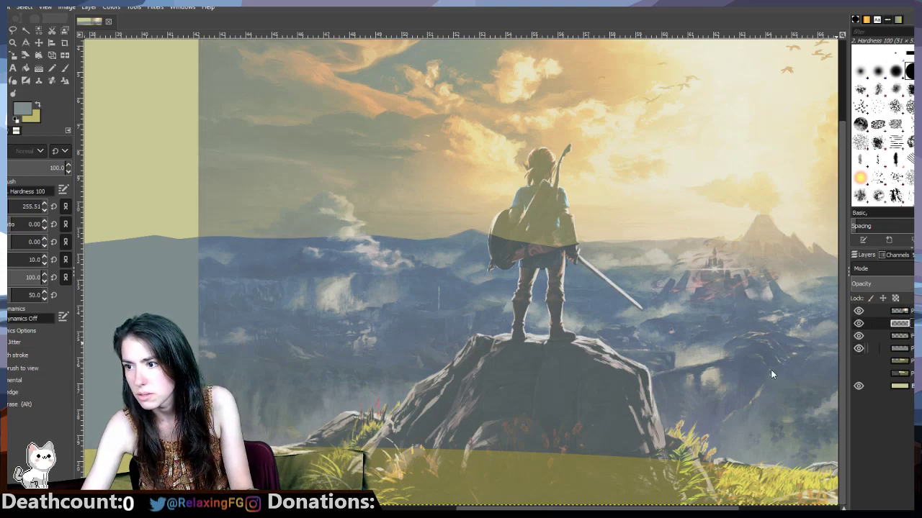
# Step: Trace the rock and grassy ledge of the reference painting with a free-form selection, extending the outline past the painting's left edge
pyautogui.click(12, 29)
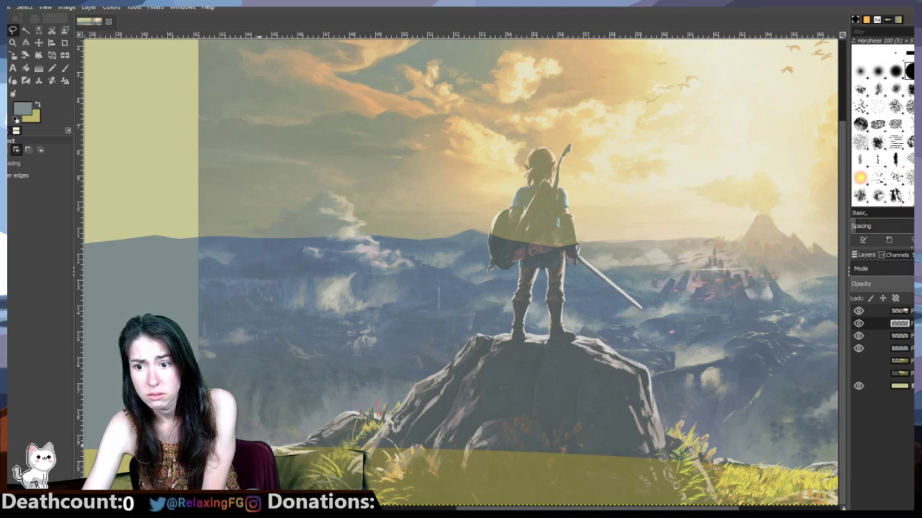
pyautogui.moveTo(303, 444)
pyautogui.mouseDown()
pyautogui.moveTo(351, 424)
pyautogui.moveTo(344, 410)
pyautogui.moveTo(402, 421)
pyautogui.moveTo(424, 399)
pyautogui.moveTo(417, 382)
pyautogui.moveTo(445, 378)
pyautogui.moveTo(472, 335)
pyautogui.moveTo(571, 334)
pyautogui.moveTo(653, 364)
pyautogui.moveTo(672, 448)
pyautogui.moveTo(668, 439)
pyautogui.moveTo(717, 485)
pyautogui.mouseUp()
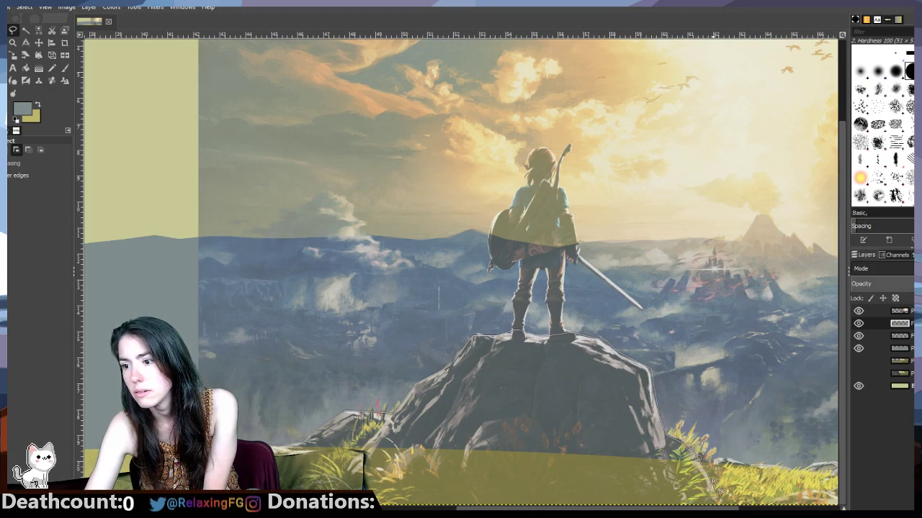
pyautogui.moveTo(674, 508); pyautogui.dragTo(743, 508)
pyautogui.moveTo(612, 478)
pyautogui.mouseDown()
pyautogui.moveTo(550, 475)
pyautogui.moveTo(531, 487)
pyautogui.mouseUp()
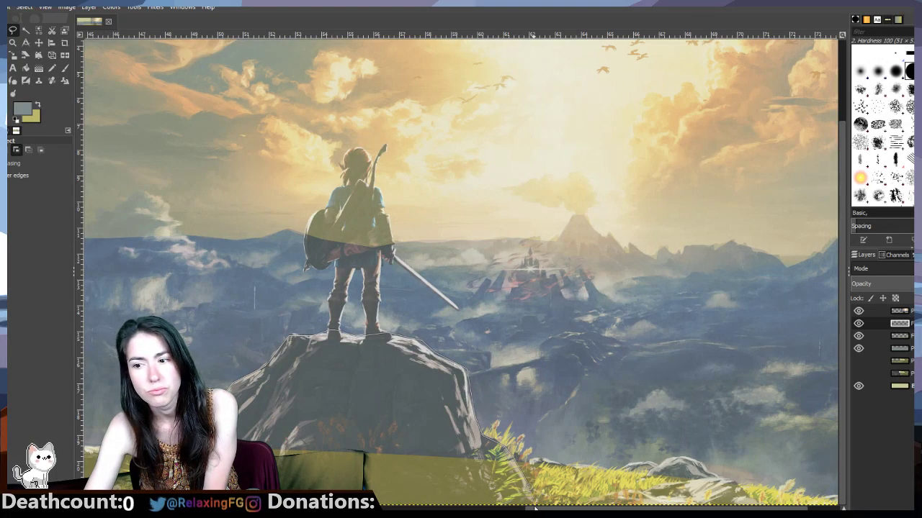
pyautogui.moveTo(533, 504)
pyautogui.mouseDown()
pyautogui.moveTo(627, 502)
pyautogui.moveTo(582, 502)
pyautogui.moveTo(652, 499)
pyautogui.moveTo(674, 484)
pyautogui.moveTo(724, 479)
pyautogui.moveTo(762, 502)
pyautogui.mouseUp()
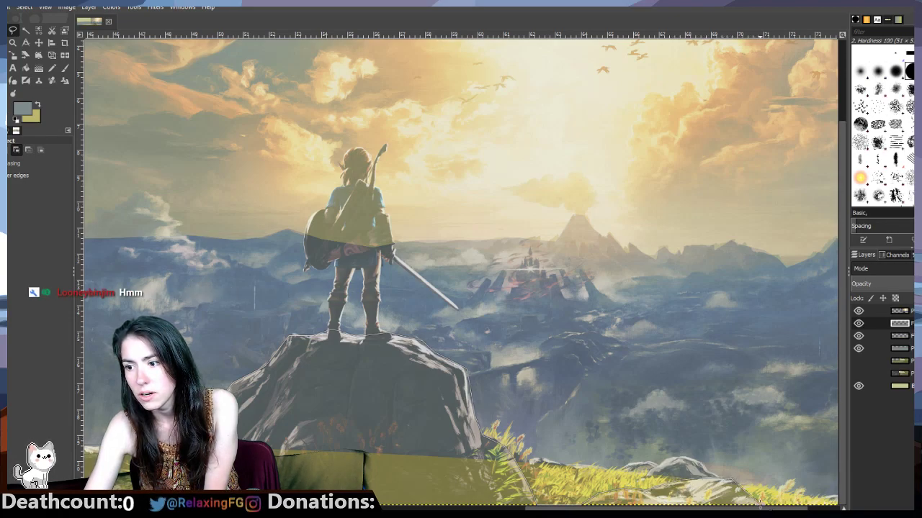
pyautogui.moveTo(761, 508); pyautogui.dragTo(574, 508)
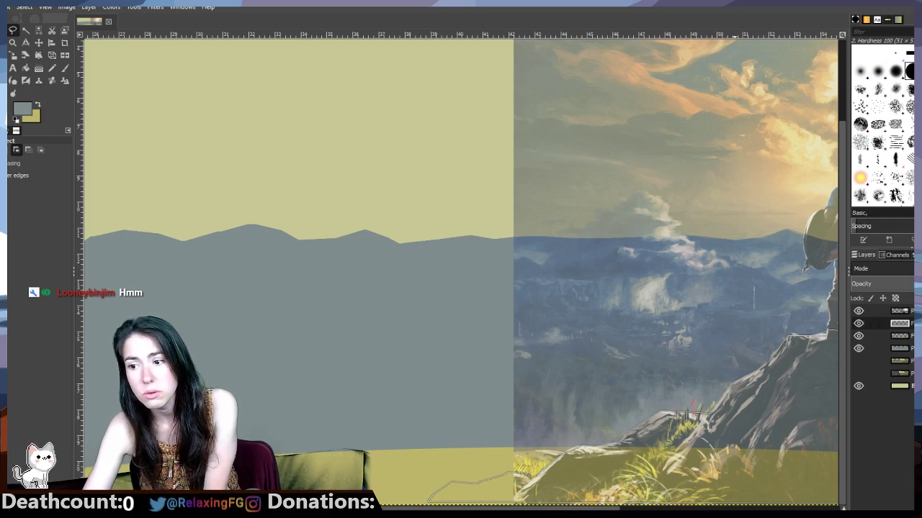
pyautogui.hscroll(6, 461, 272)
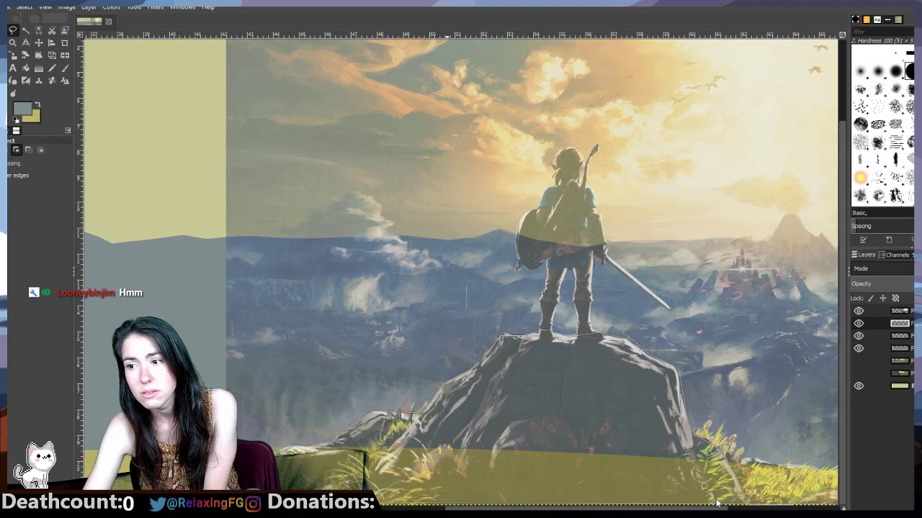
# Step: Hide all layers except the reference painting and sample the rock's dark grey as the foreground colour
pyautogui.click(24, 106)
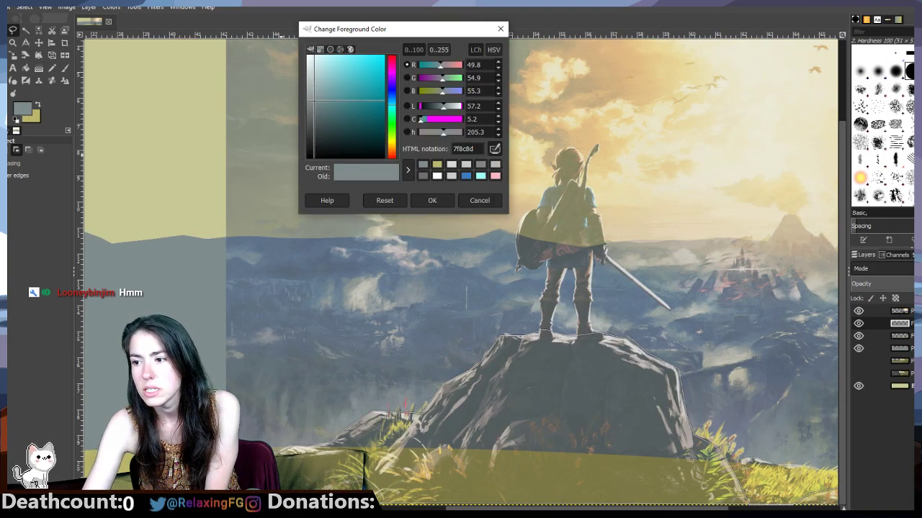
pyautogui.click(859, 348)
pyautogui.click(859, 336)
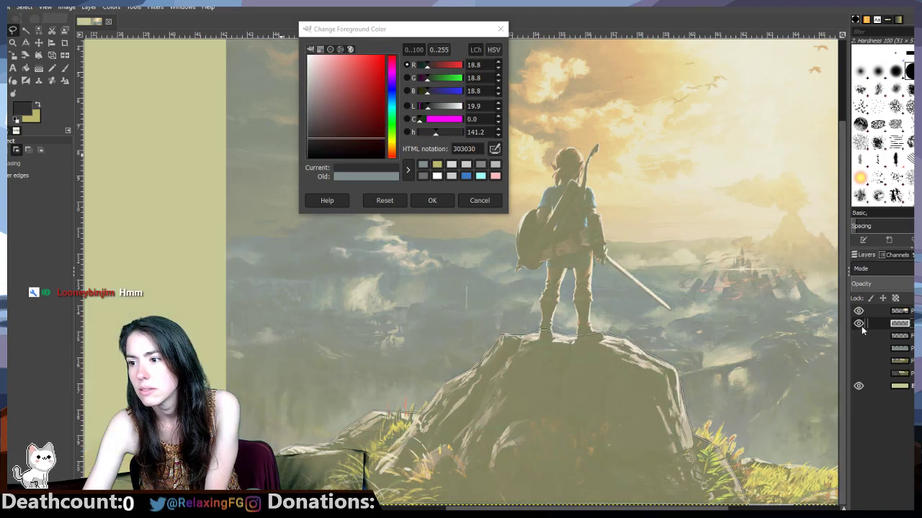
pyautogui.click(858, 385)
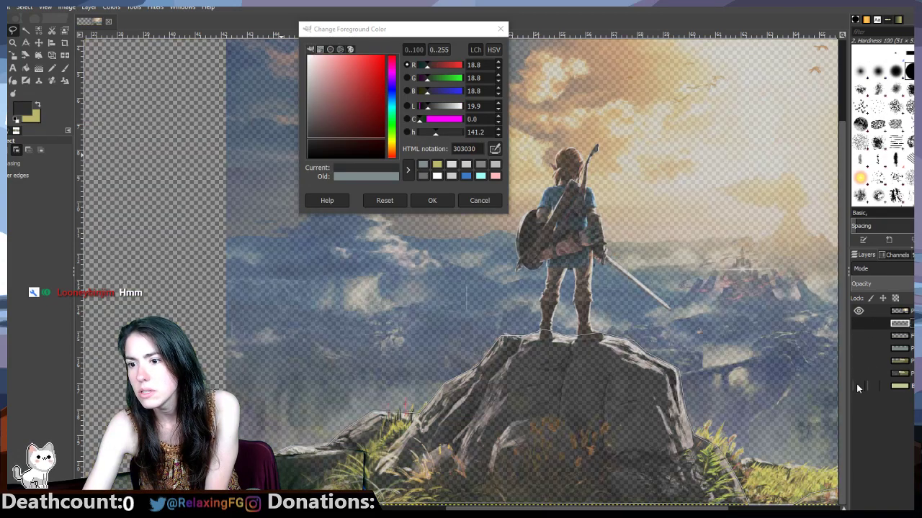
pyautogui.click(494, 150)
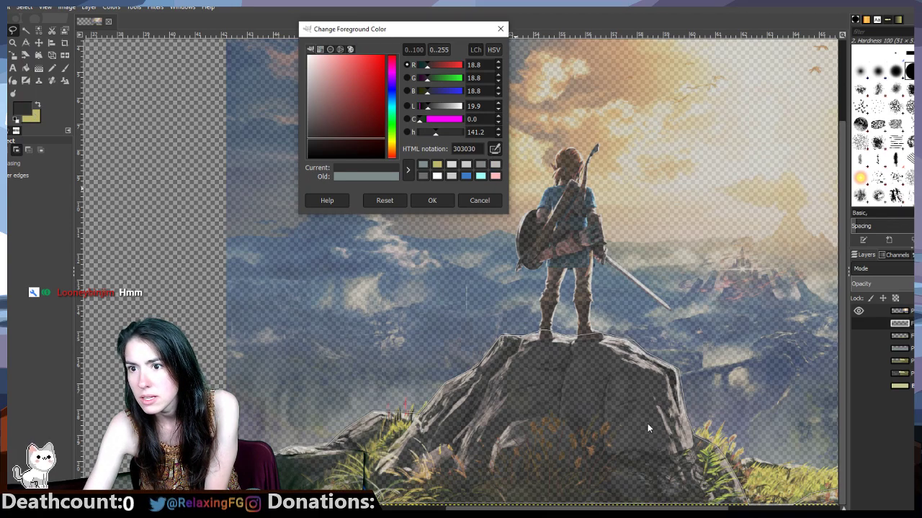
pyautogui.click(432, 200)
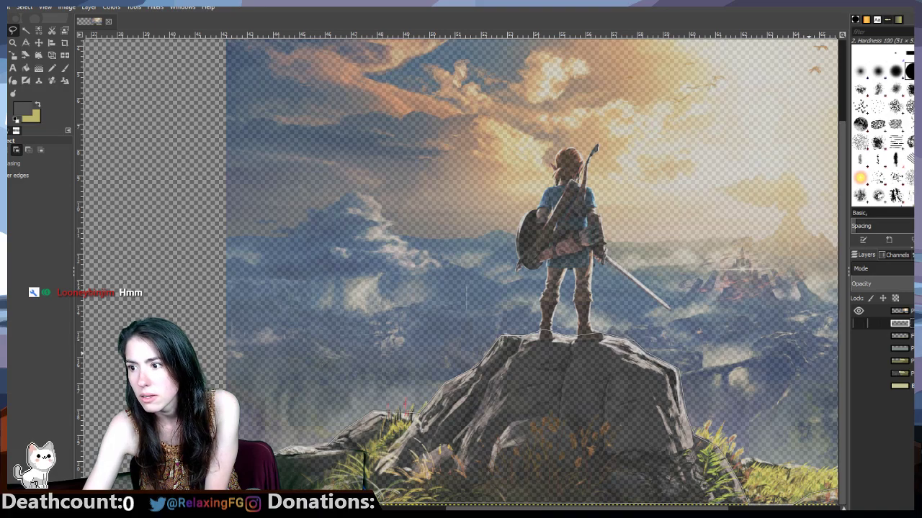
# Step: Show the Foreground layer, paint the traced selection on it solid dark grey with the Pencil, and hide the reference painting to fill remaining gaps
pyautogui.click(899, 335)
pyautogui.click(859, 325)
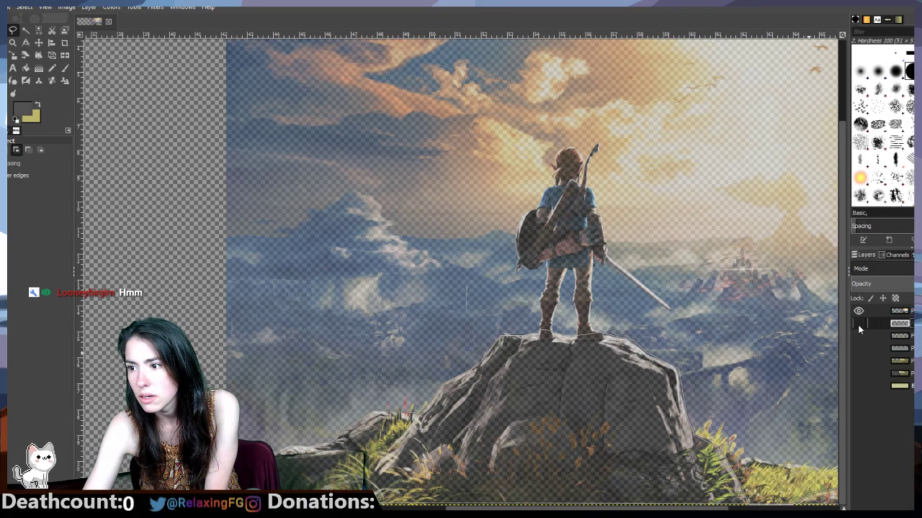
pyautogui.click(899, 335)
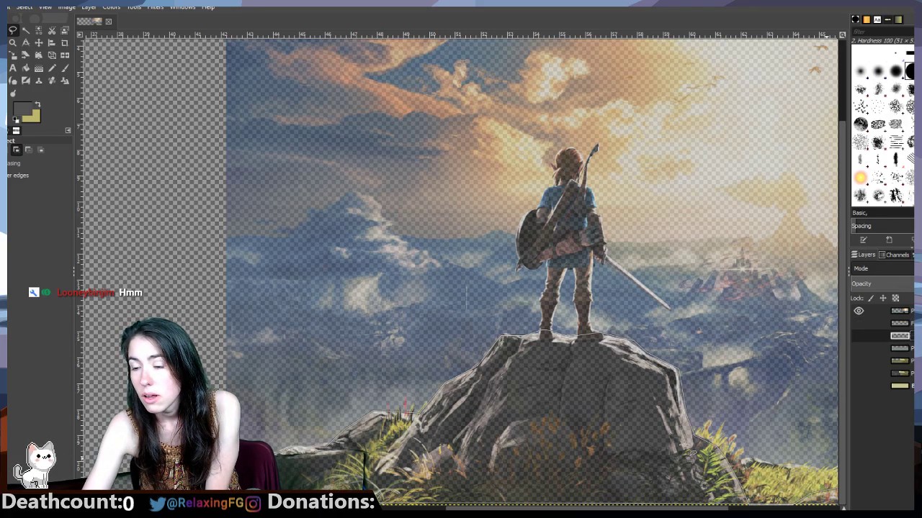
pyautogui.click(899, 323)
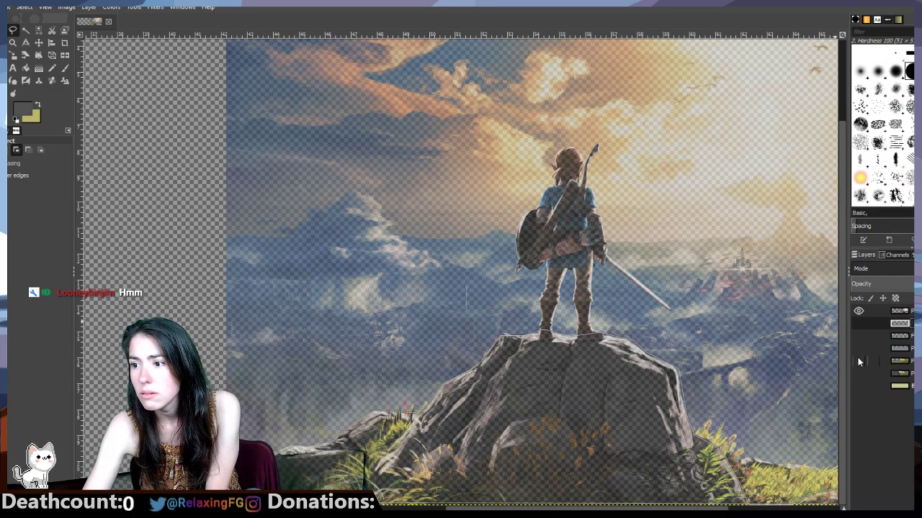
pyautogui.moveTo(479, 508); pyautogui.dragTo(376, 508)
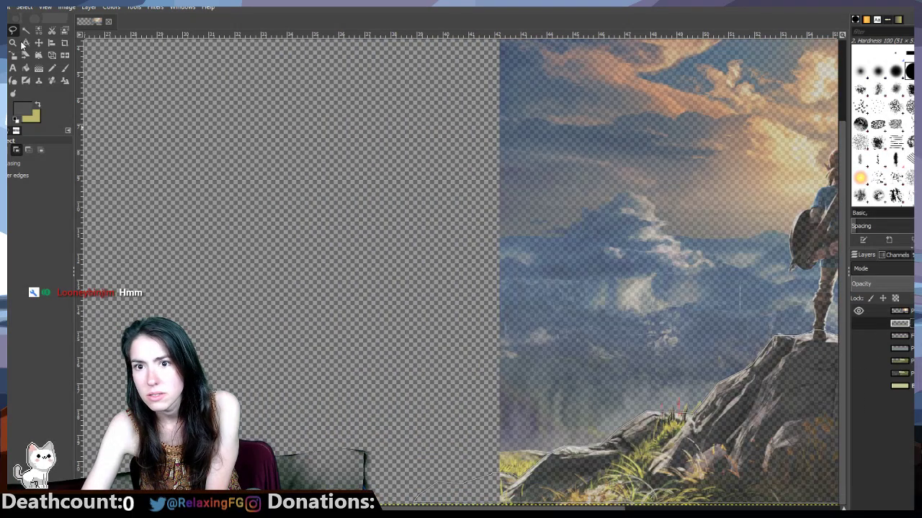
pyautogui.click(26, 68)
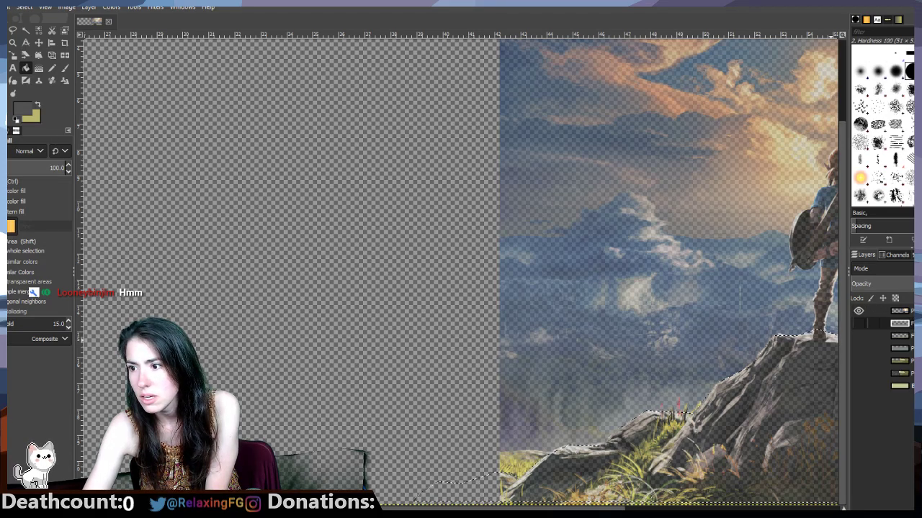
pyautogui.click(3, 82)
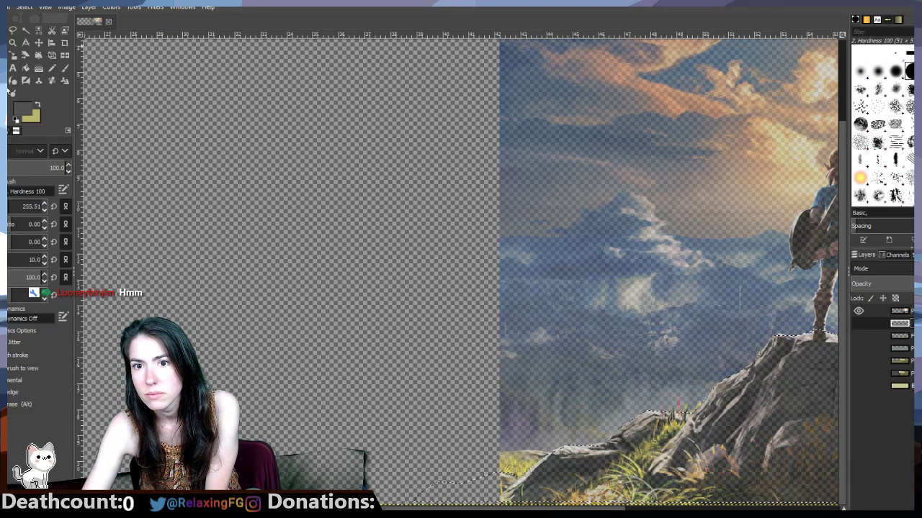
pyautogui.press('p')
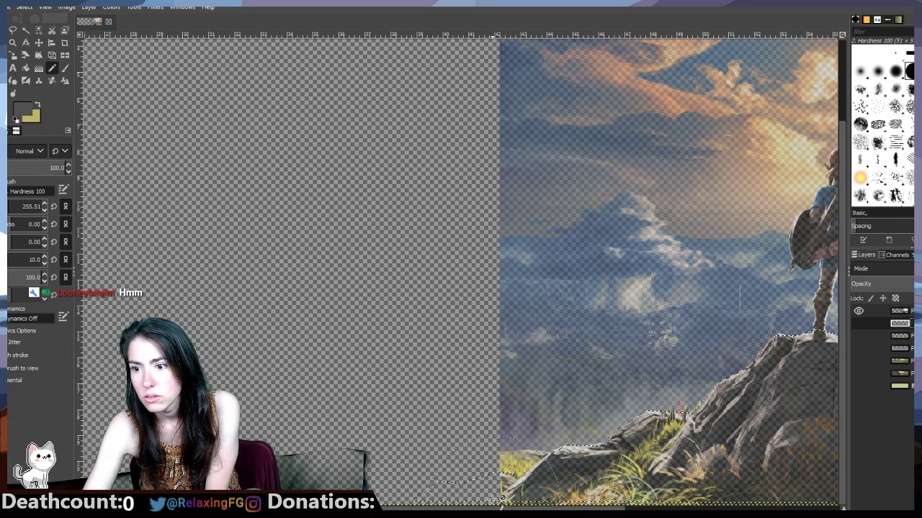
pyautogui.click(857, 323)
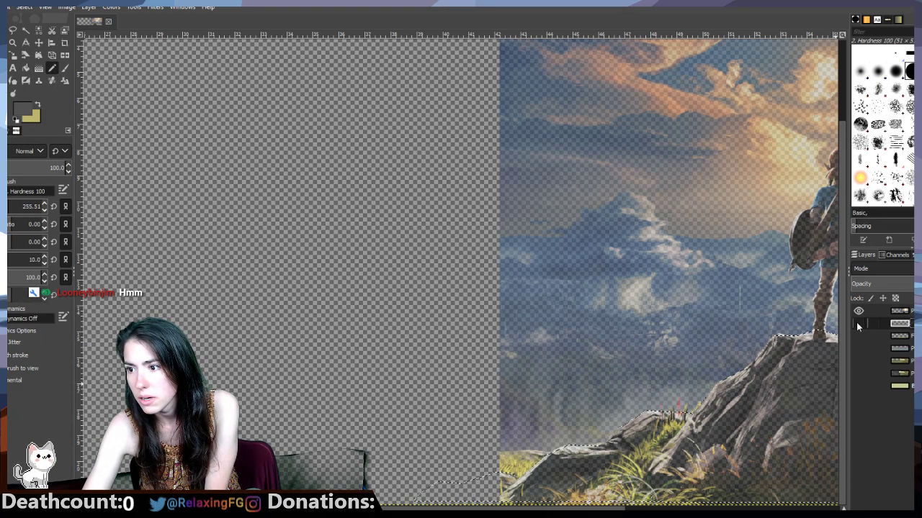
pyautogui.moveTo(420, 507)
pyautogui.mouseDown()
pyautogui.moveTo(760, 463)
pyautogui.moveTo(871, 426)
pyautogui.mouseUp()
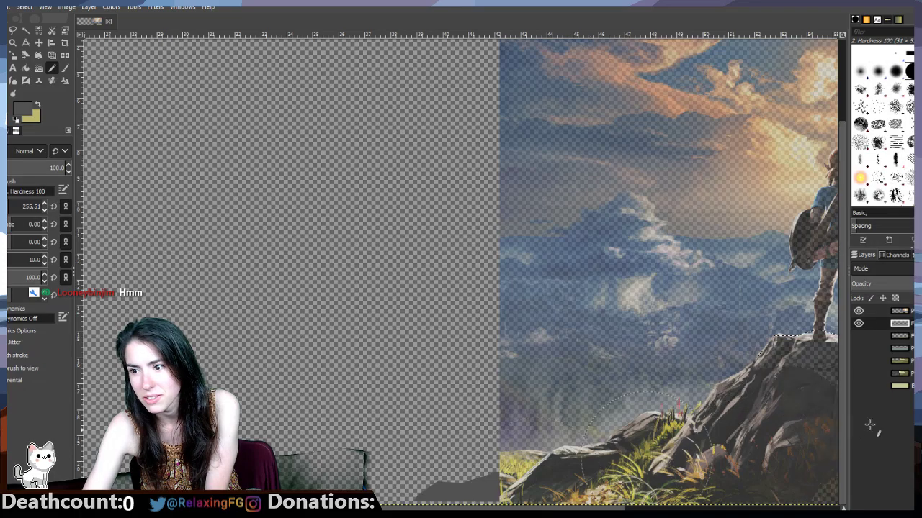
pyautogui.click(858, 311)
pyautogui.moveTo(584, 508); pyautogui.dragTo(724, 508)
pyautogui.moveTo(386, 403)
pyautogui.mouseDown()
pyautogui.moveTo(409, 361)
pyautogui.moveTo(444, 478)
pyautogui.moveTo(750, 503)
pyautogui.mouseUp()
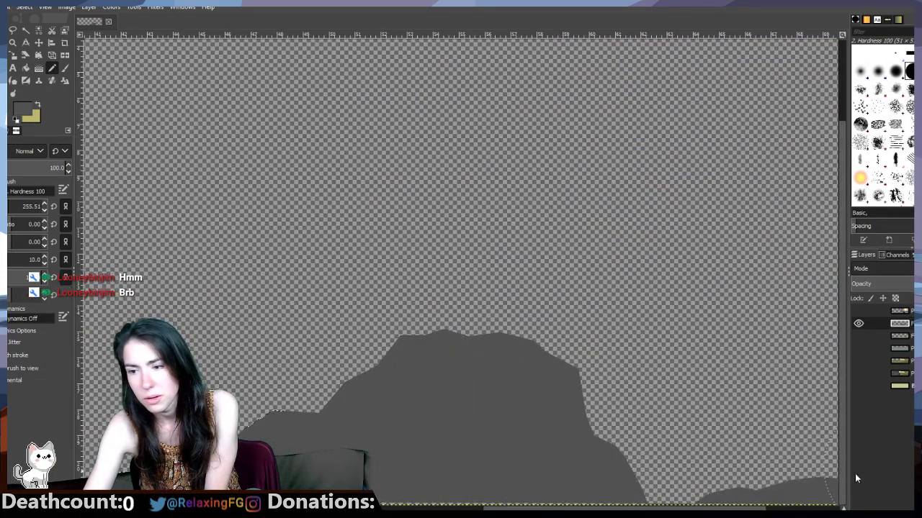
# Step: Clear the selection around the rock shape and show the reference painting together with the hill and grey-blue mountain layers
pyautogui.keyDown('alt'); pyautogui.click(899, 323); pyautogui.keyUp('alt')
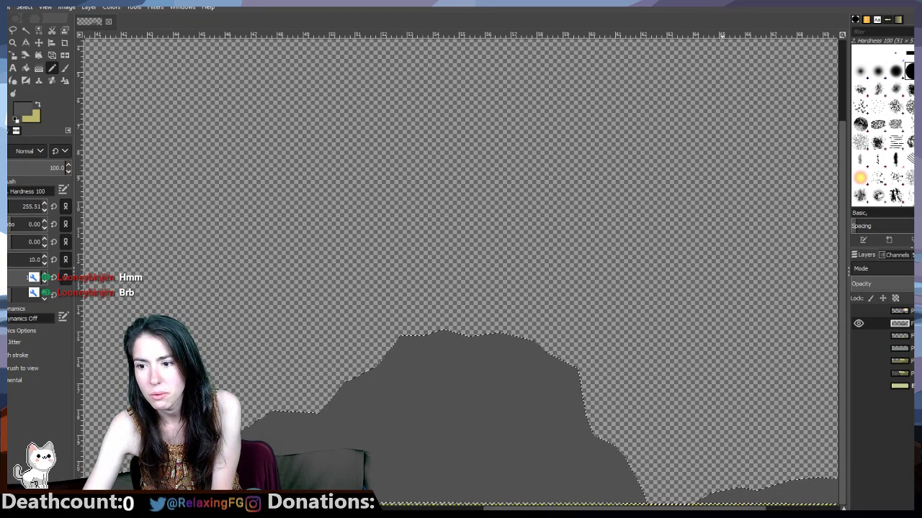
pyautogui.hscroll(5, 461, 273)
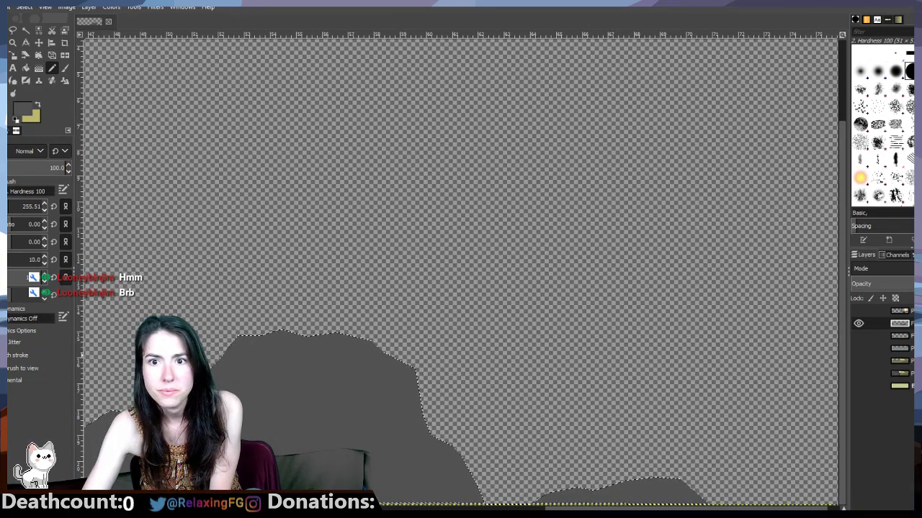
pyautogui.press('r')
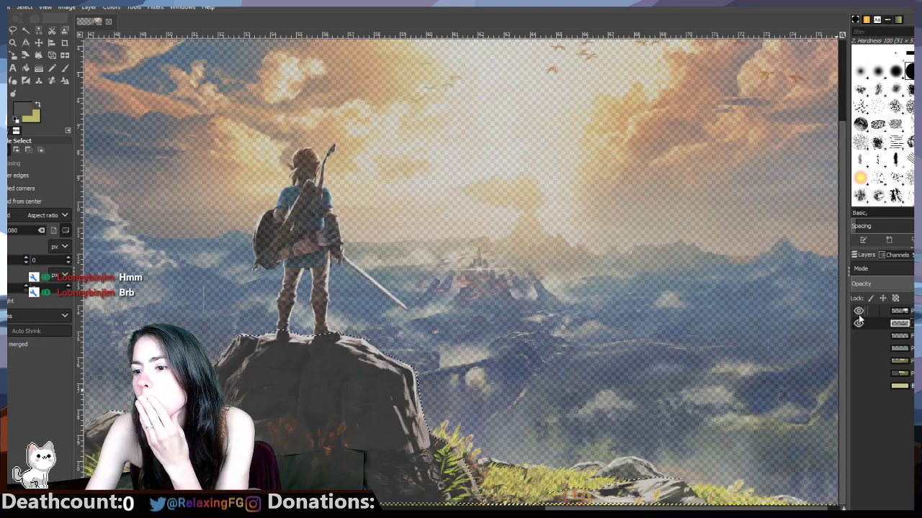
pyautogui.click(858, 311)
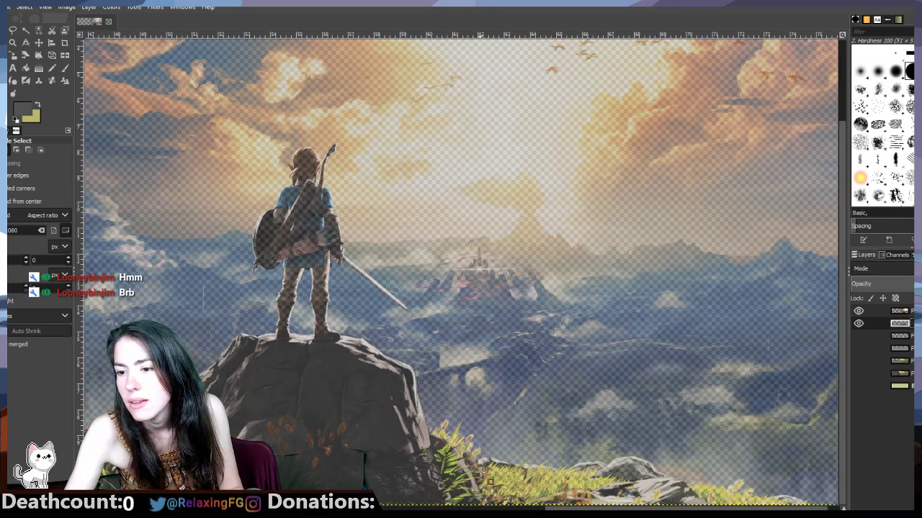
pyautogui.moveTo(603, 509); pyautogui.dragTo(412, 508)
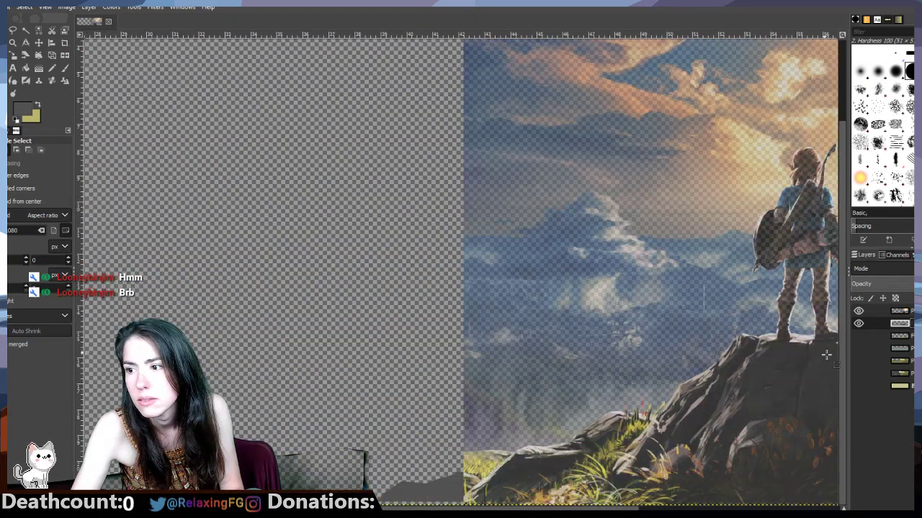
pyautogui.click(858, 335)
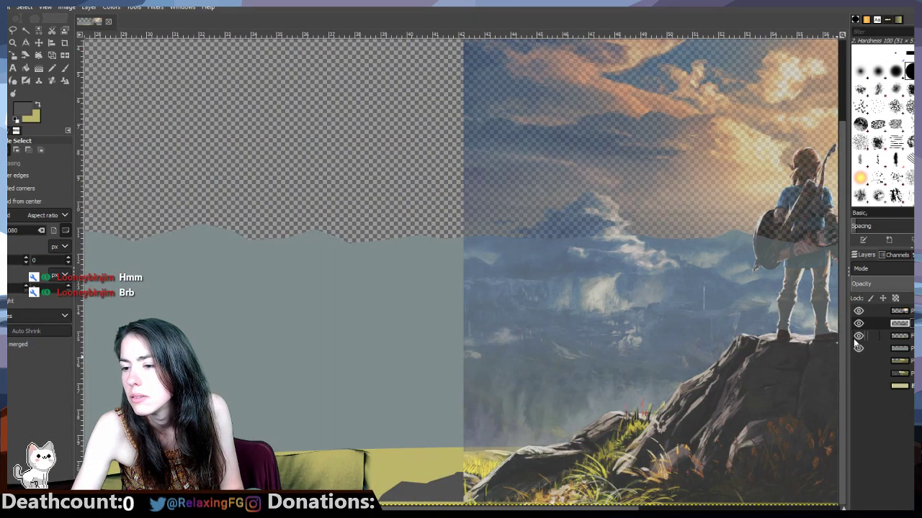
pyautogui.click(858, 386)
pyautogui.moveTo(528, 509); pyautogui.dragTo(631, 508)
pyautogui.click(859, 387)
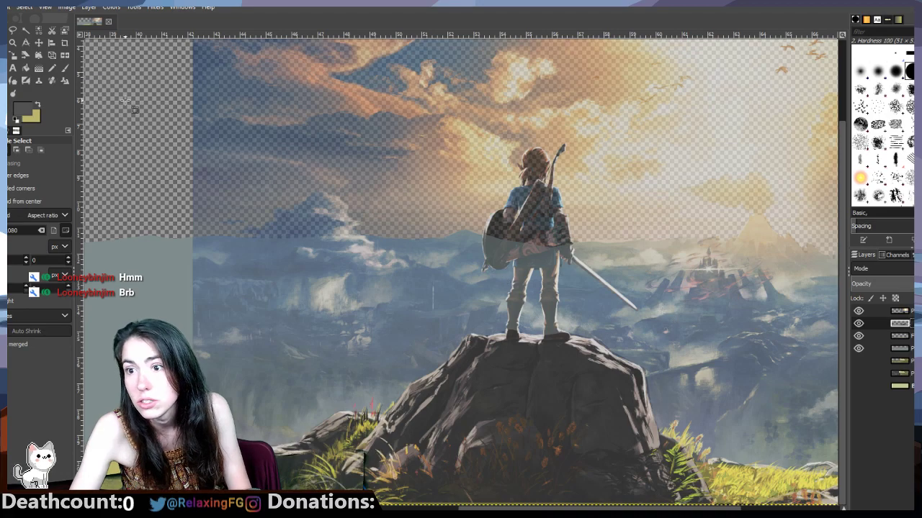
# Step: Make the reference painting fully opaque and sample the pale cream fcf7ec from its bright sky as the foreground colour
pyautogui.click(24, 111)
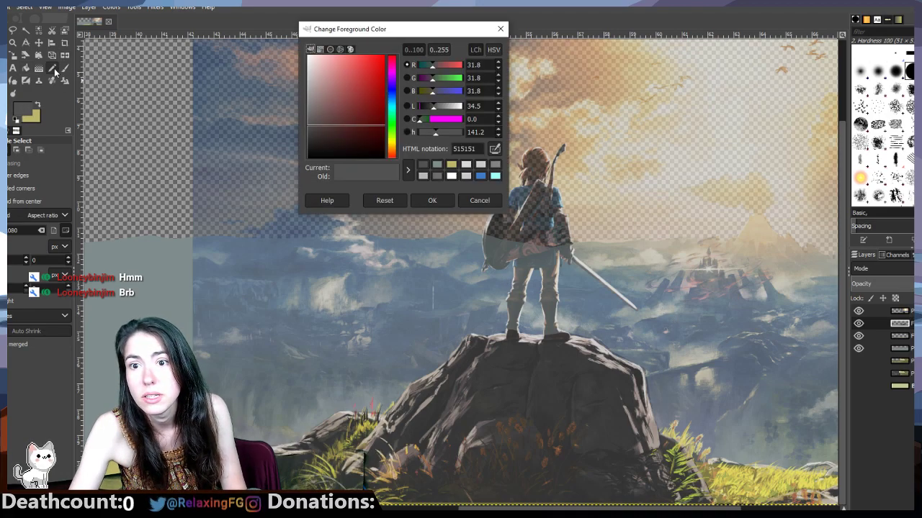
pyautogui.click(675, 155)
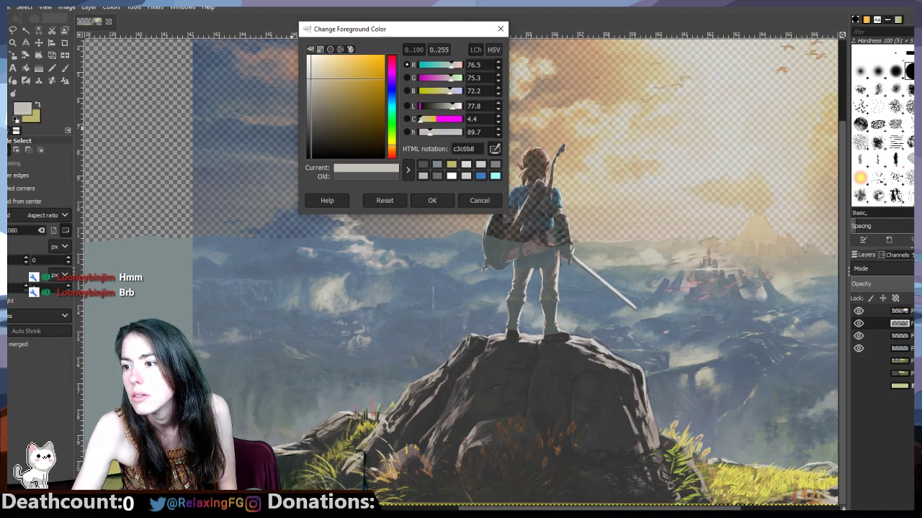
pyautogui.click(899, 311)
pyautogui.click(909, 284)
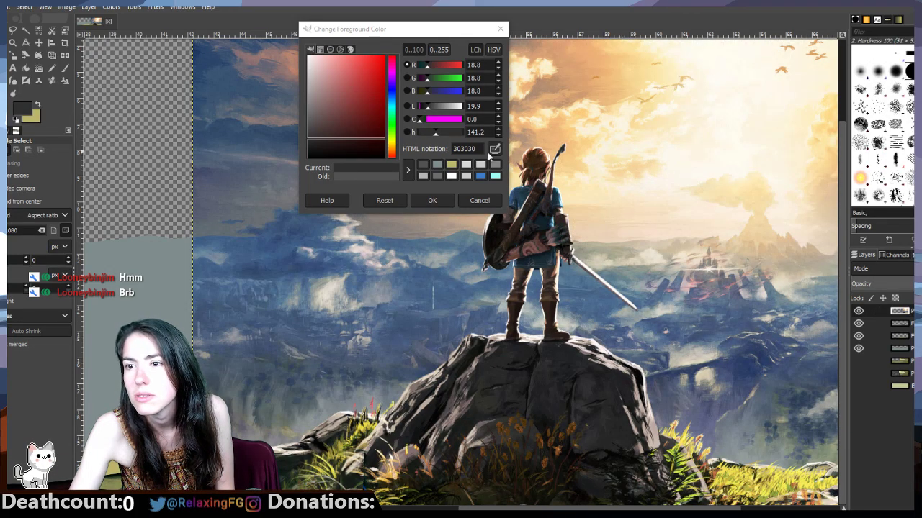
pyautogui.click(494, 150)
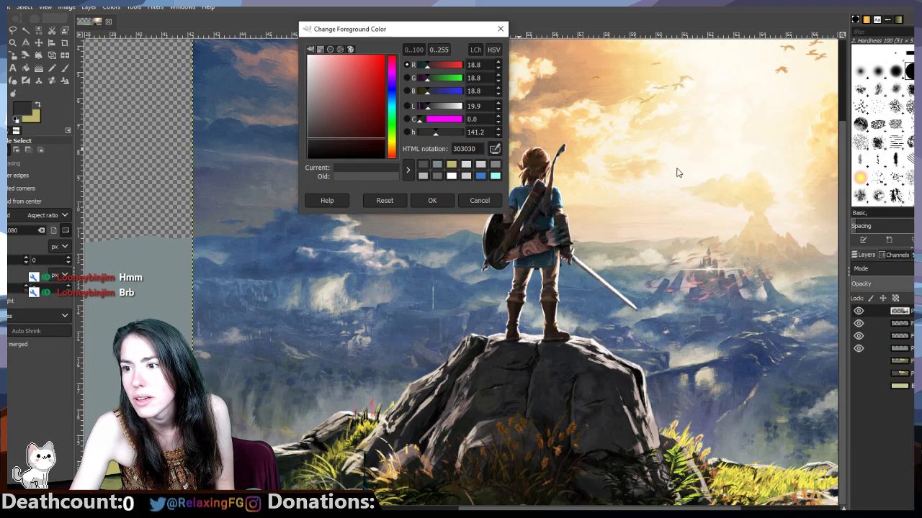
pyautogui.click(598, 180)
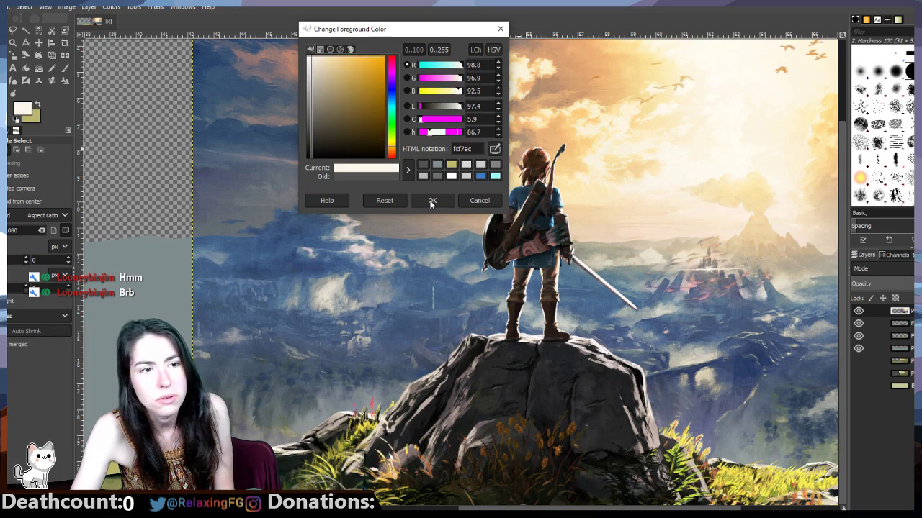
pyautogui.click(431, 202)
# Step: Show only the background layer and fill it with the pale cream colour using Bucket Fill
pyautogui.click(875, 387)
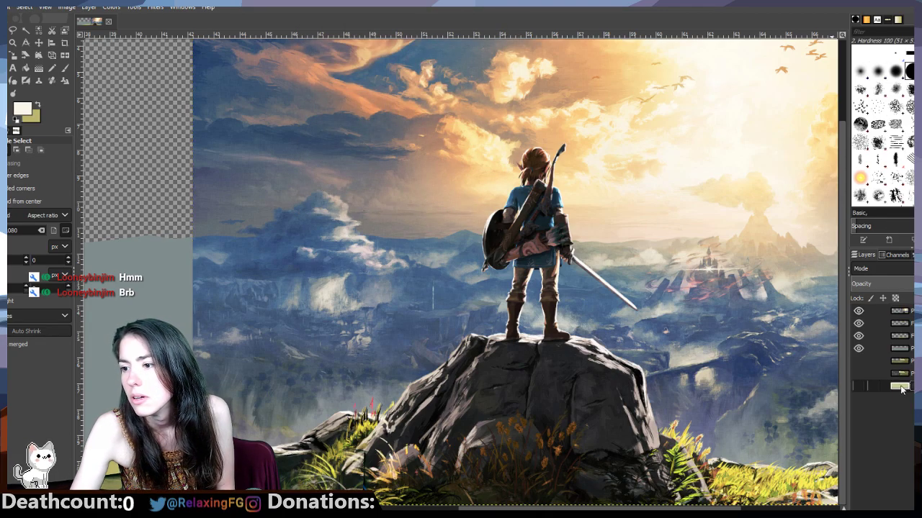
pyautogui.click(859, 387)
pyautogui.click(858, 311)
pyautogui.click(858, 323)
pyautogui.click(858, 336)
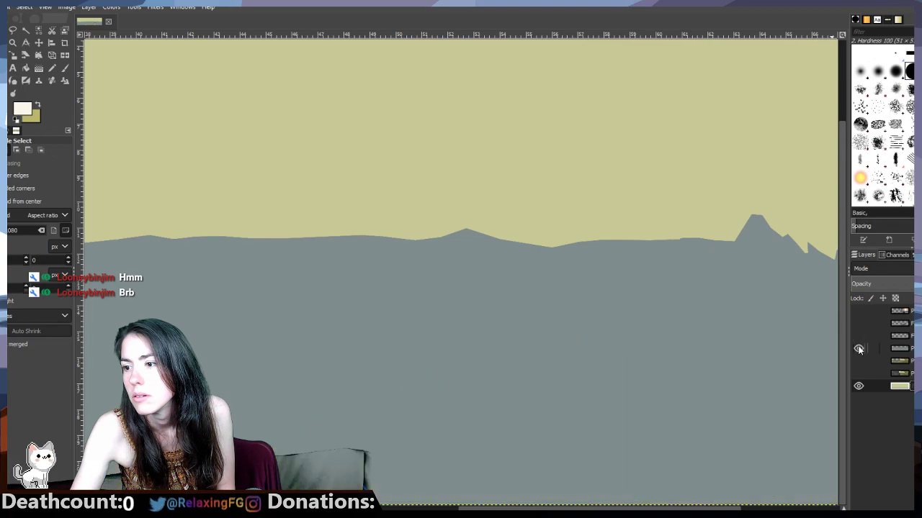
pyautogui.click(858, 349)
pyautogui.click(27, 68)
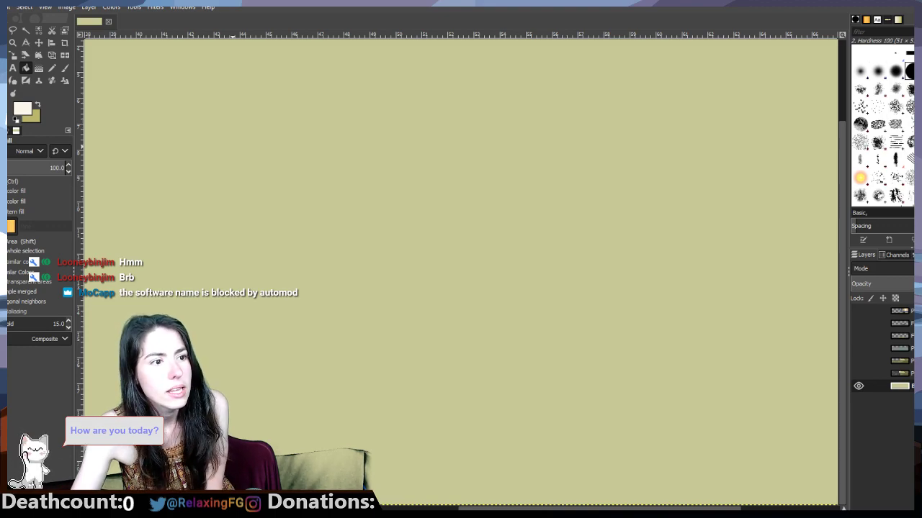
pyautogui.click(609, 436)
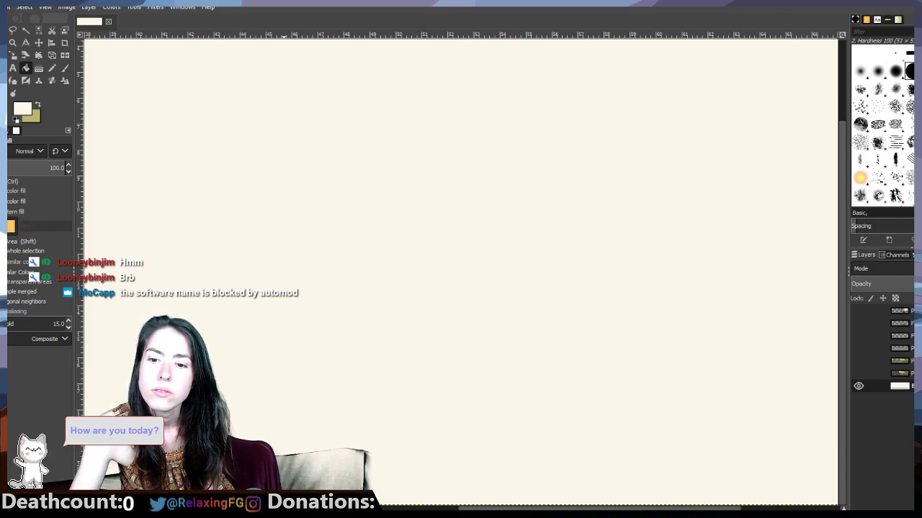
# Step: Show the mountain, hill, Foreground and reference painting layers again and make the painting semi-transparent
pyautogui.scroll(-4, 461, 272)
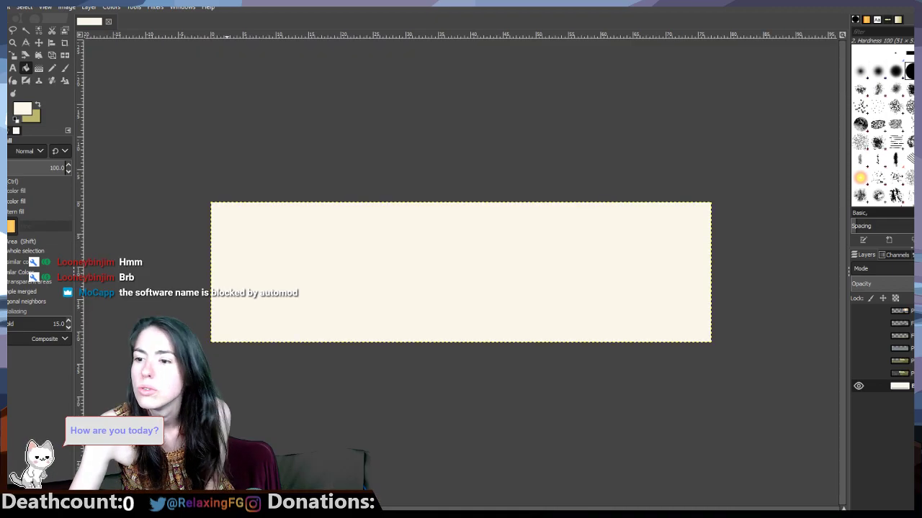
pyautogui.click(859, 348)
pyautogui.click(858, 336)
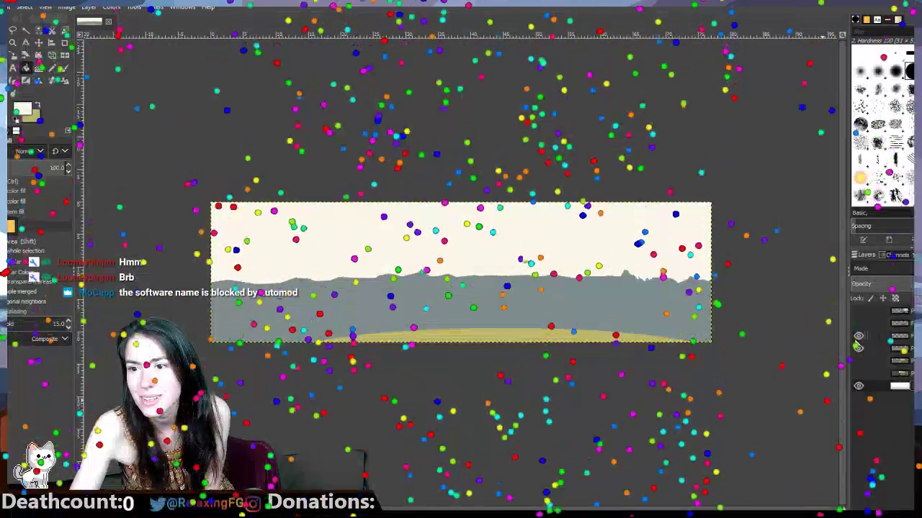
pyautogui.click(858, 323)
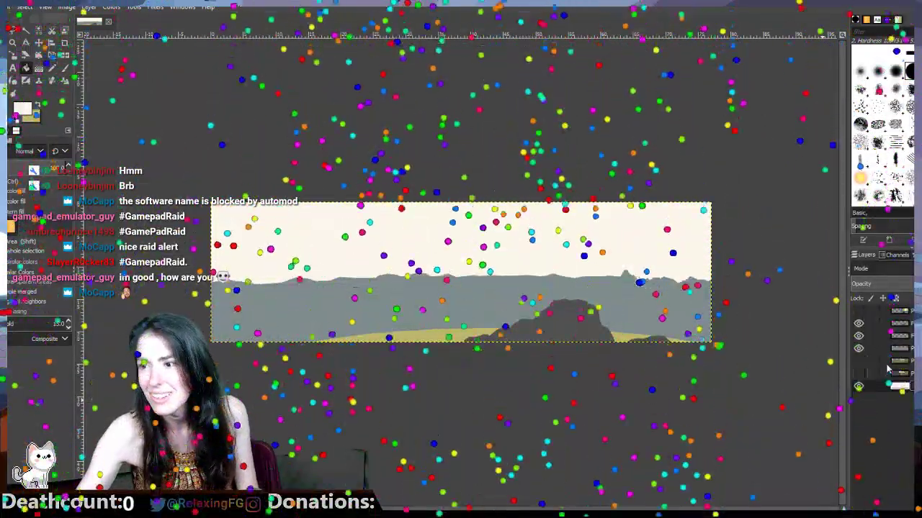
pyautogui.click(859, 311)
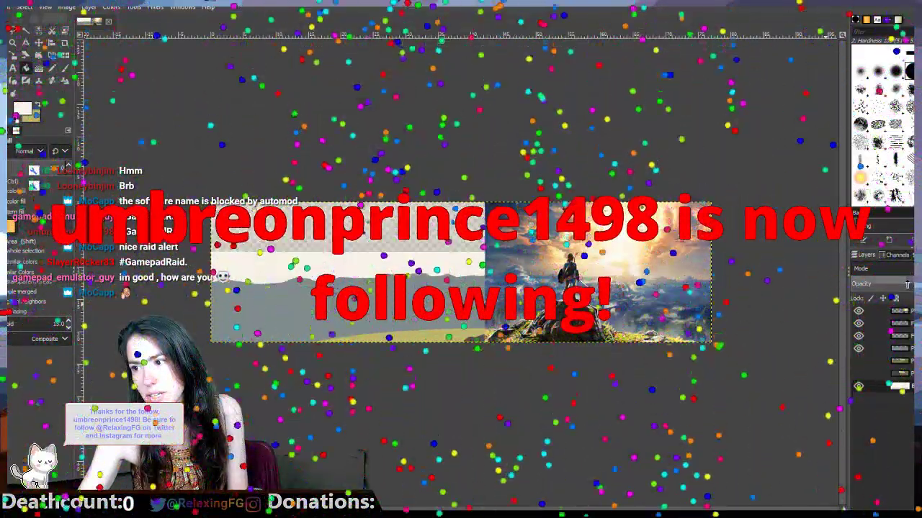
pyautogui.click(909, 285)
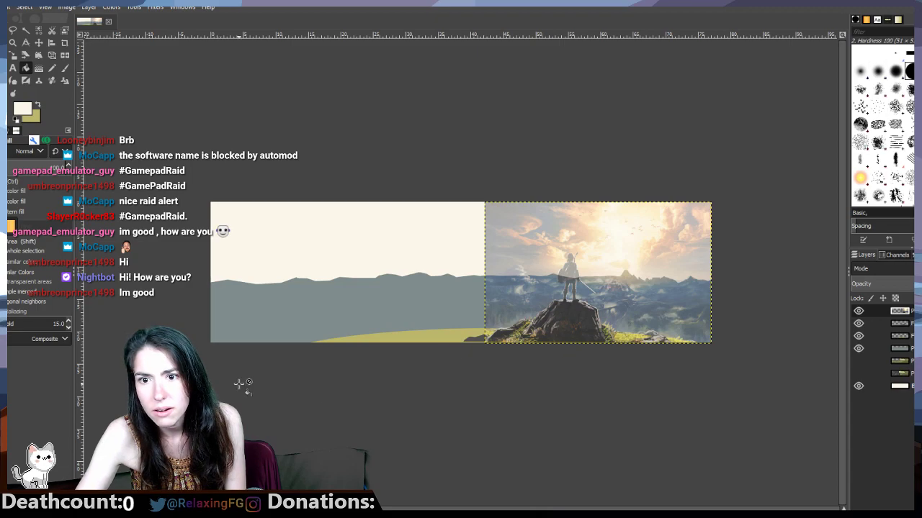
pyautogui.scroll(4, 597, 401)
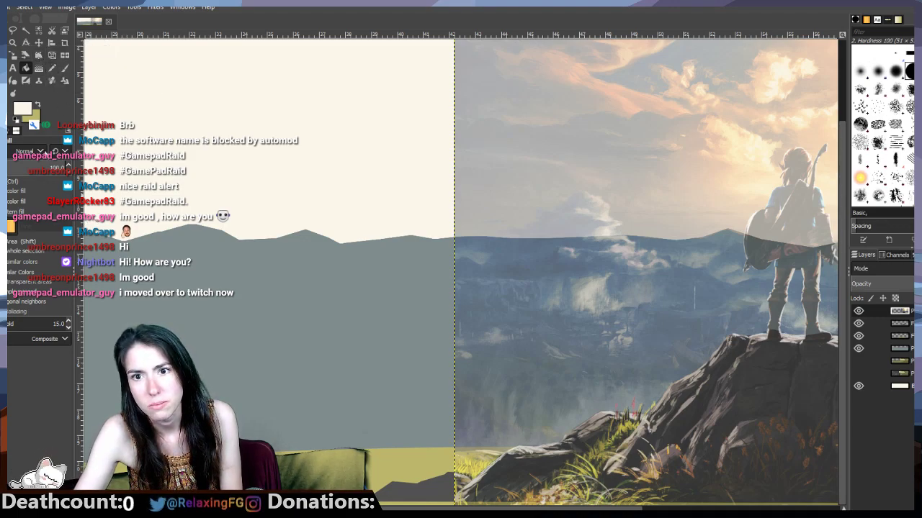
# Step: Activate the Foreground layer with the Pencil and sample the rock shape's dark grey as the foreground colour
pyautogui.click(52, 69)
pyautogui.click(900, 323)
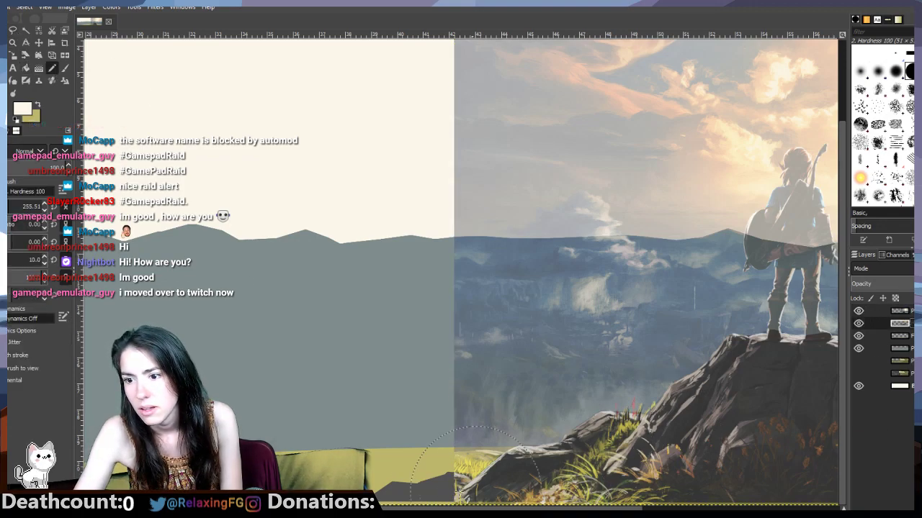
pyautogui.click(21, 109)
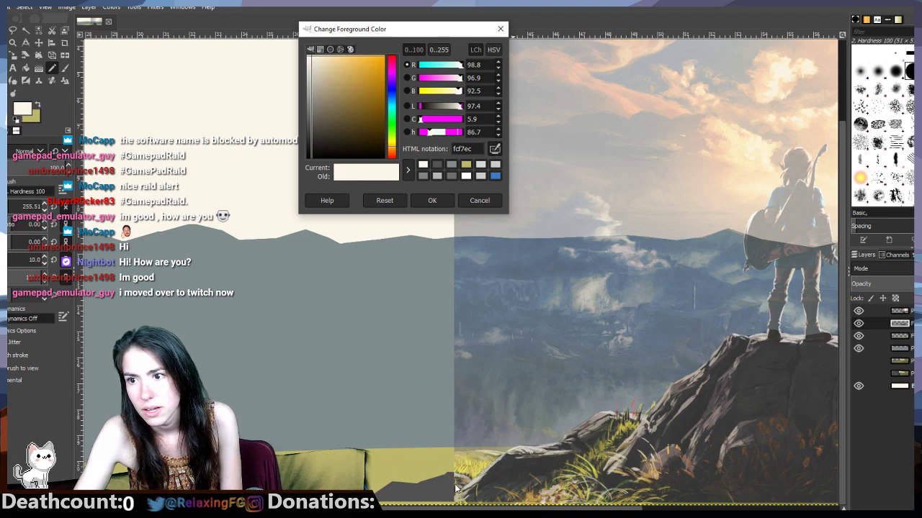
pyautogui.click(432, 200)
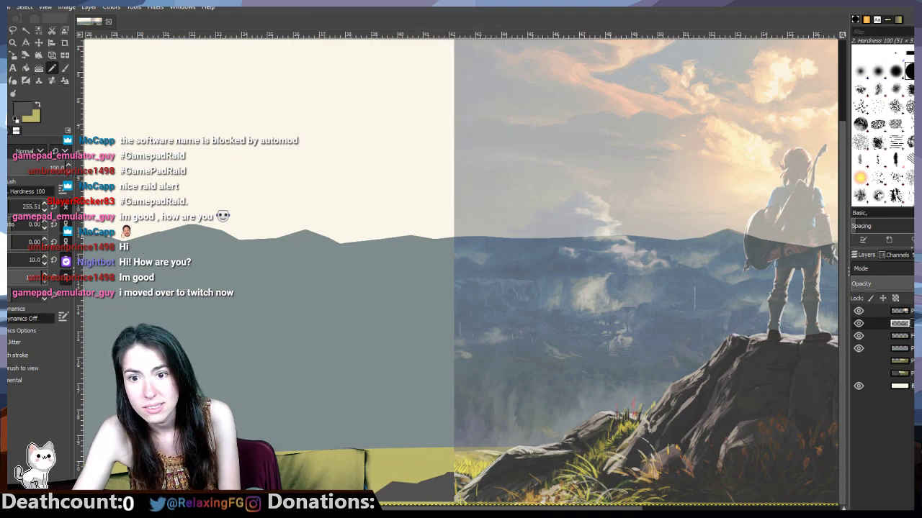
# Step: Set the Pencil's brush size to 43.66
pyautogui.scroll(-13, 24, 209)
pyautogui.moveTo(29, 207); pyautogui.dragTo(15, 206)
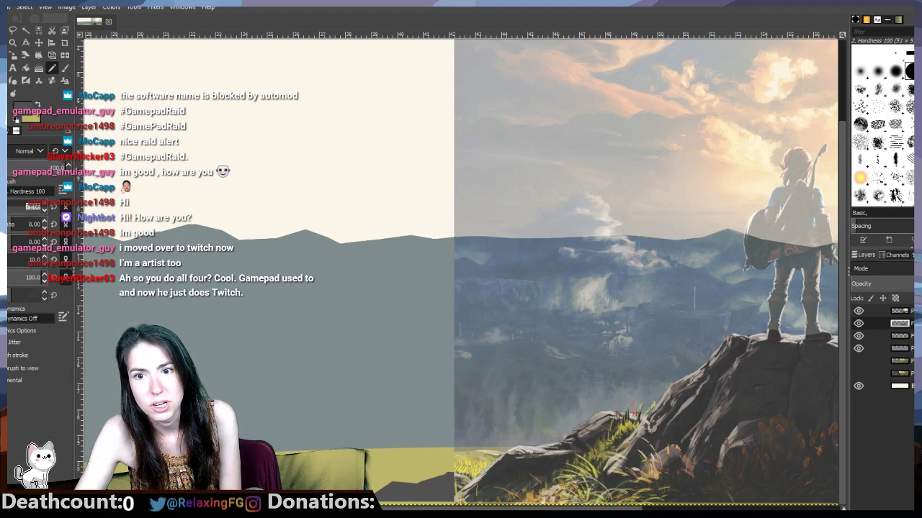
pyautogui.click(25, 207)
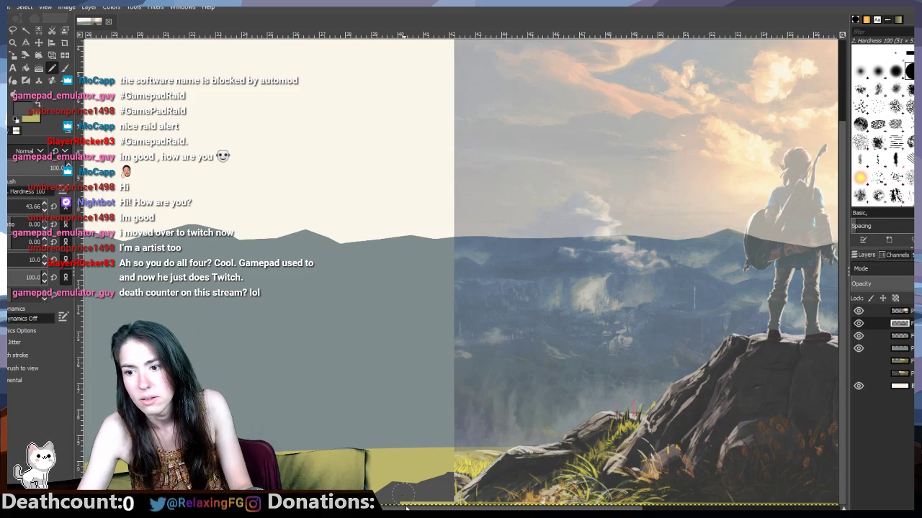
# Step: Hide the reference painting and fill the gap between the two dark rocks along the bottom edge with the Pencil
pyautogui.moveTo(409, 507); pyautogui.dragTo(604, 507)
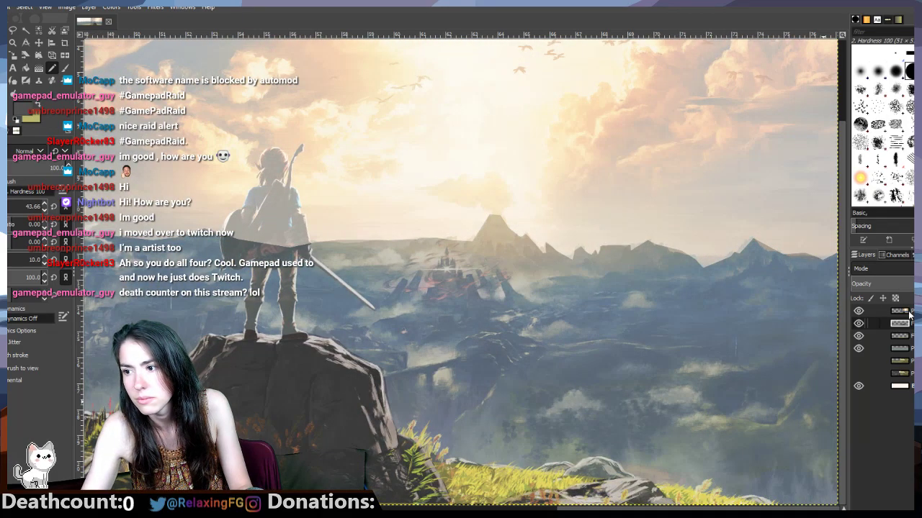
pyautogui.click(858, 310)
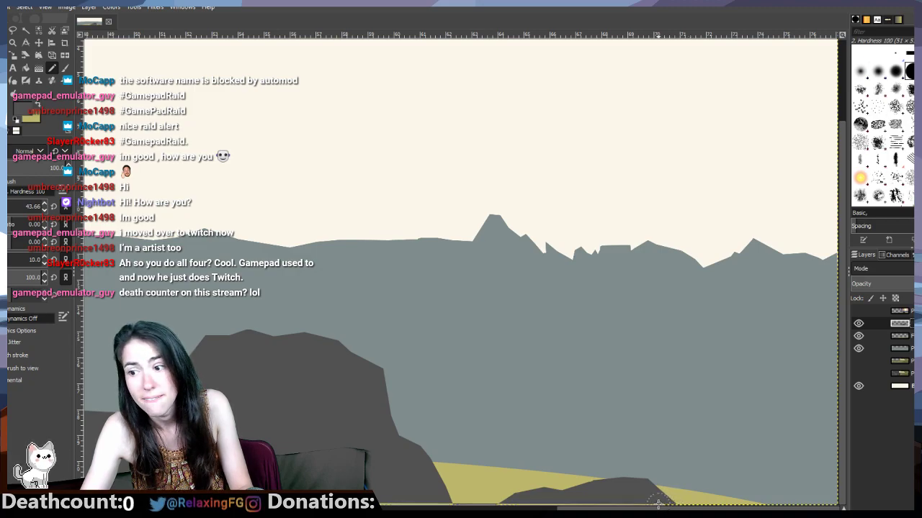
pyautogui.click(858, 311)
pyautogui.click(858, 311)
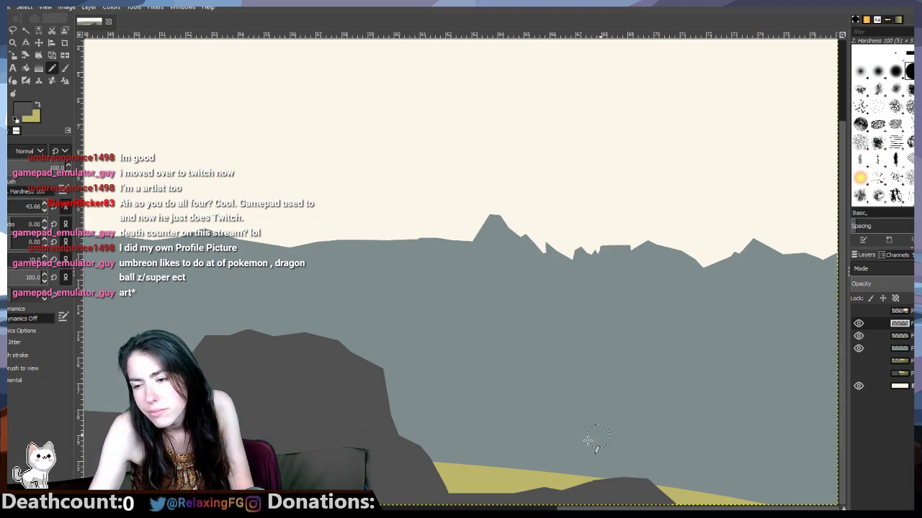
# Step: Examine the flat mountain, hill and rock shapes across the full width of the wallpaper with the reference hidden
pyautogui.moveTo(573, 508); pyautogui.dragTo(488, 509)
pyautogui.hscroll(-10, 460, 324)
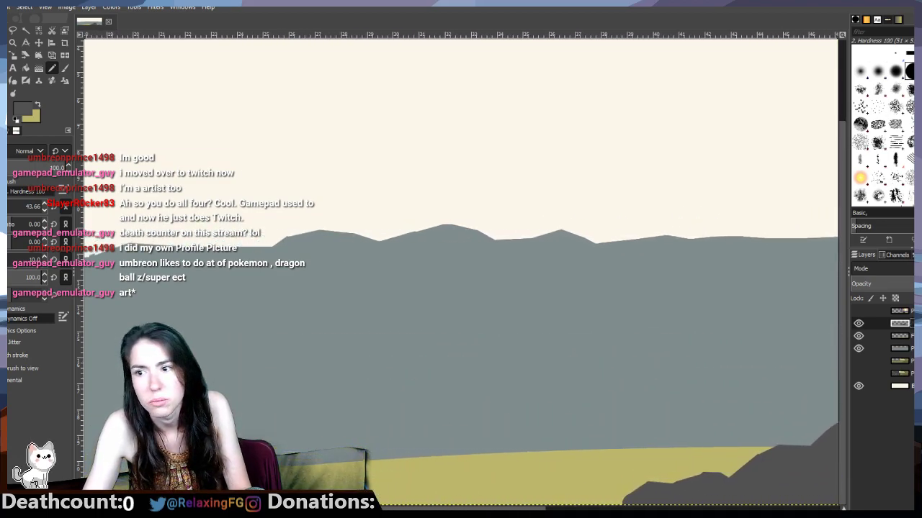
pyautogui.hscroll(10, 373, 417)
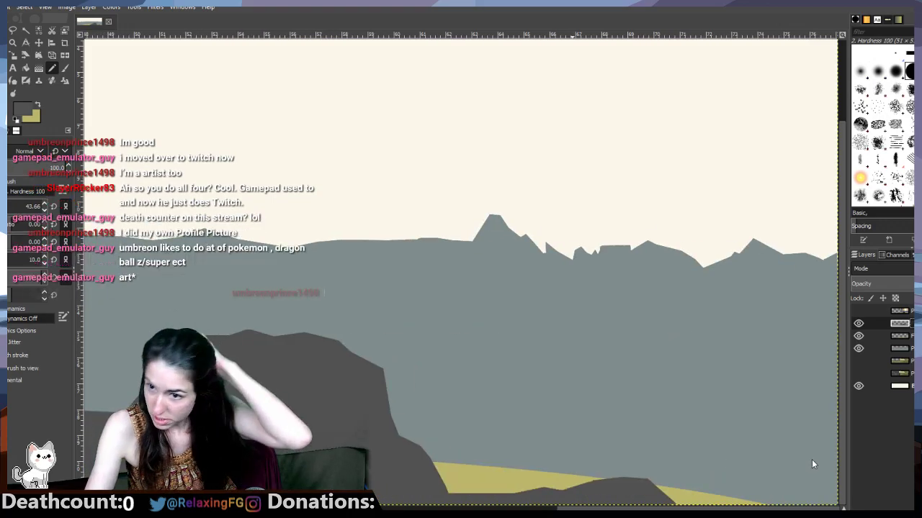
pyautogui.hscroll(-8, 373, 418)
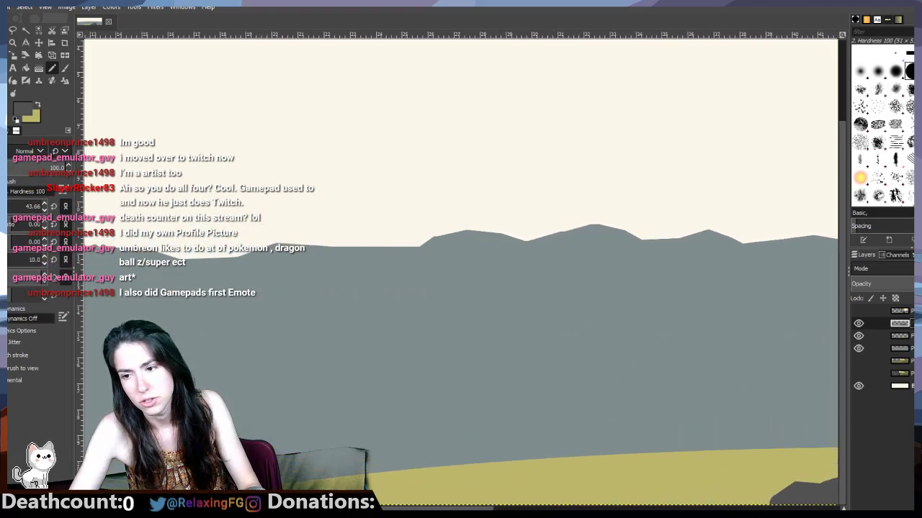
pyautogui.scroll(2, 401, 490)
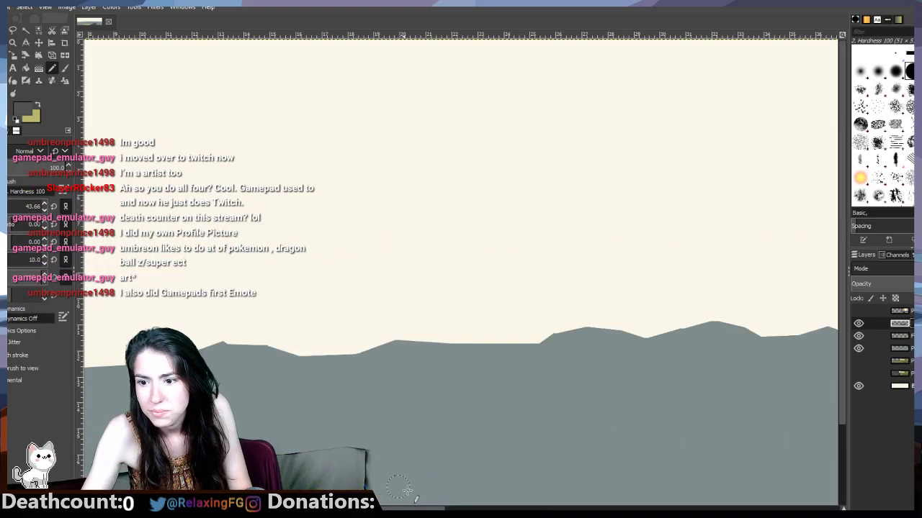
pyautogui.scroll(-2, 475, 478)
pyautogui.moveTo(432, 508); pyautogui.dragTo(826, 507)
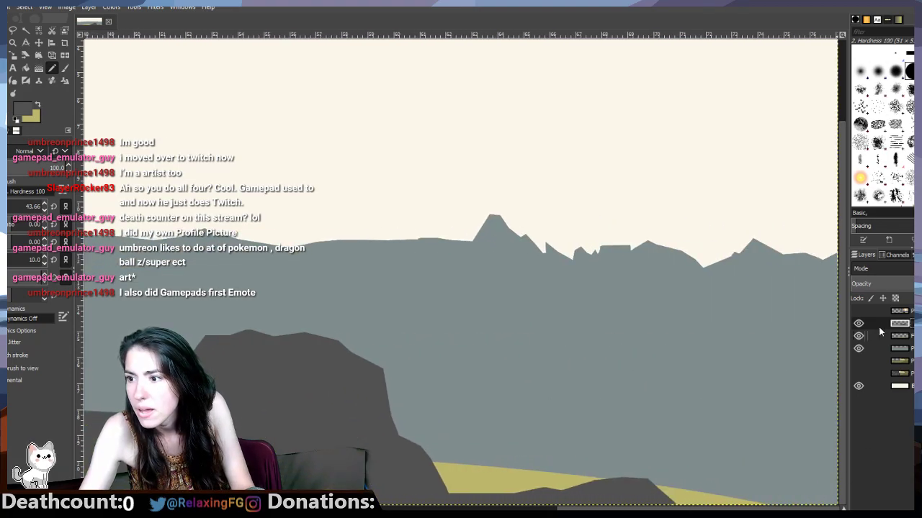
# Step: Show the reference painting again and start a Free Select outline around the slanted pillars on the distant castle's left side
pyautogui.click(861, 311)
pyautogui.hscroll(-8, 699, 451)
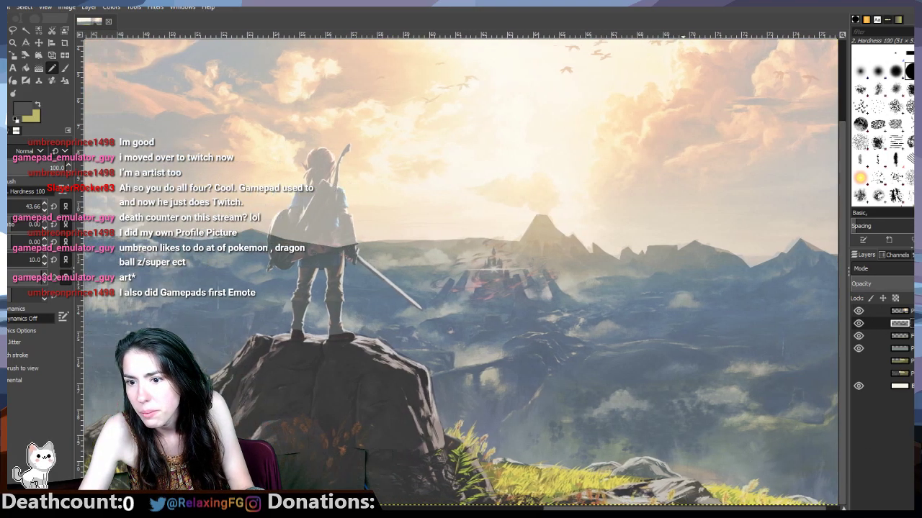
pyautogui.hscroll(-5, 461, 273)
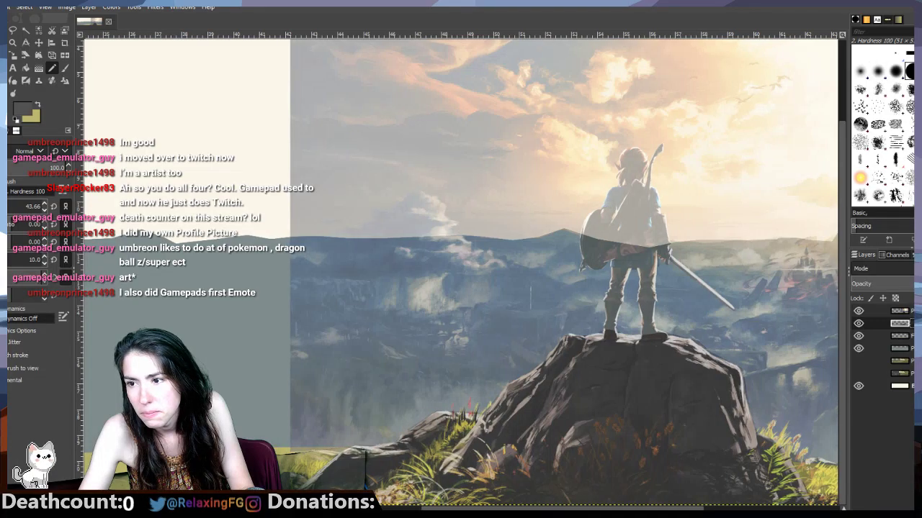
pyautogui.hscroll(6, 461, 274)
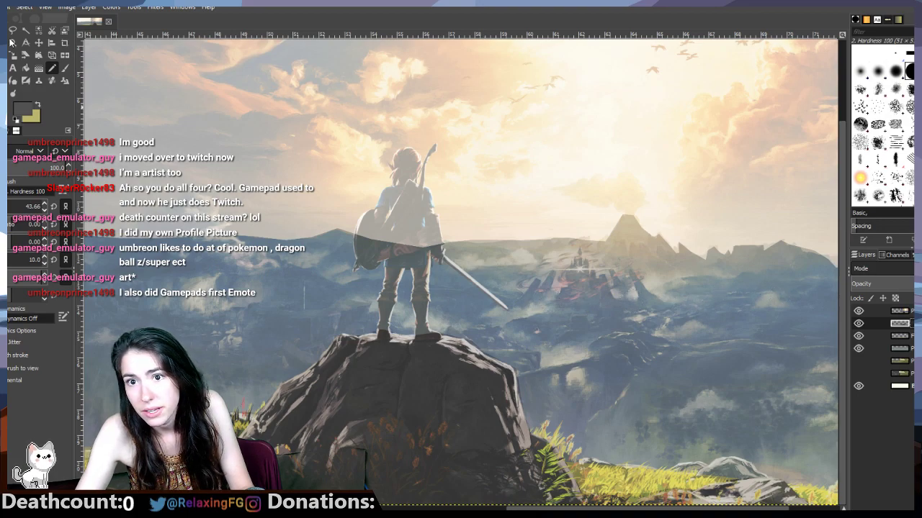
pyautogui.click(12, 30)
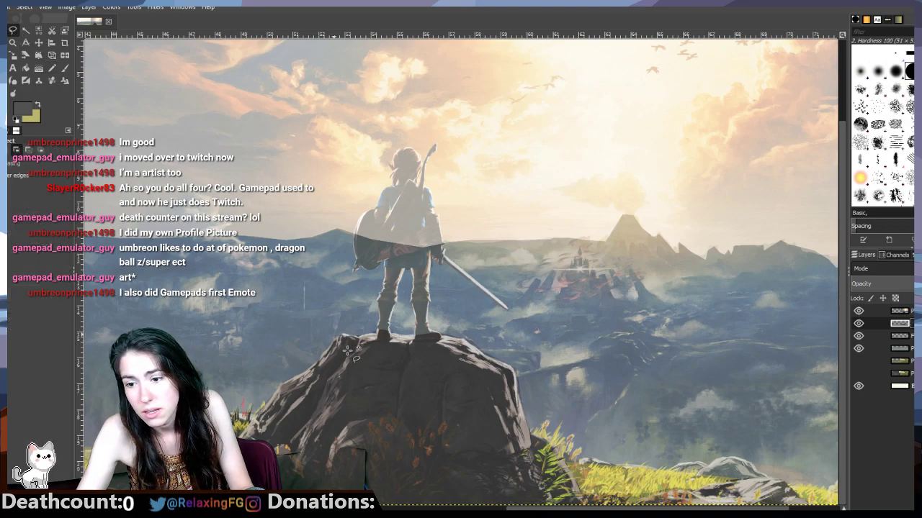
pyautogui.moveTo(561, 508); pyautogui.dragTo(611, 509)
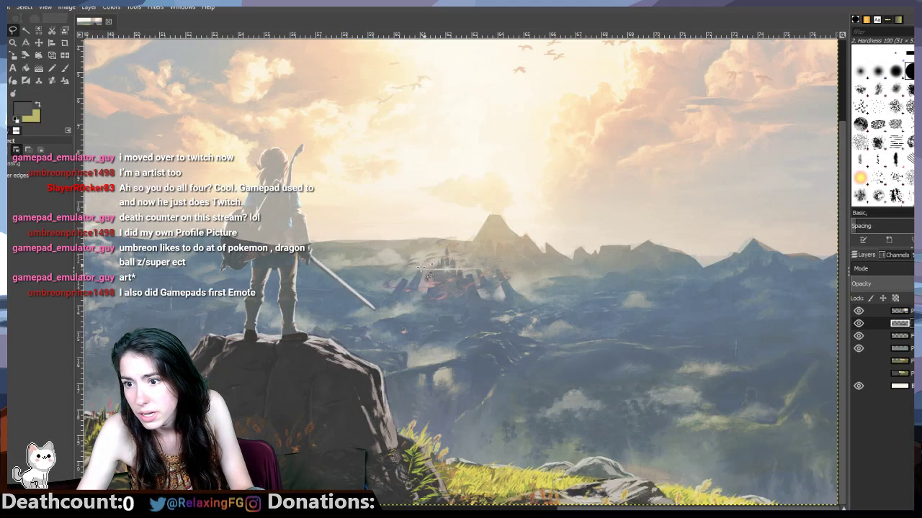
pyautogui.click(386, 294)
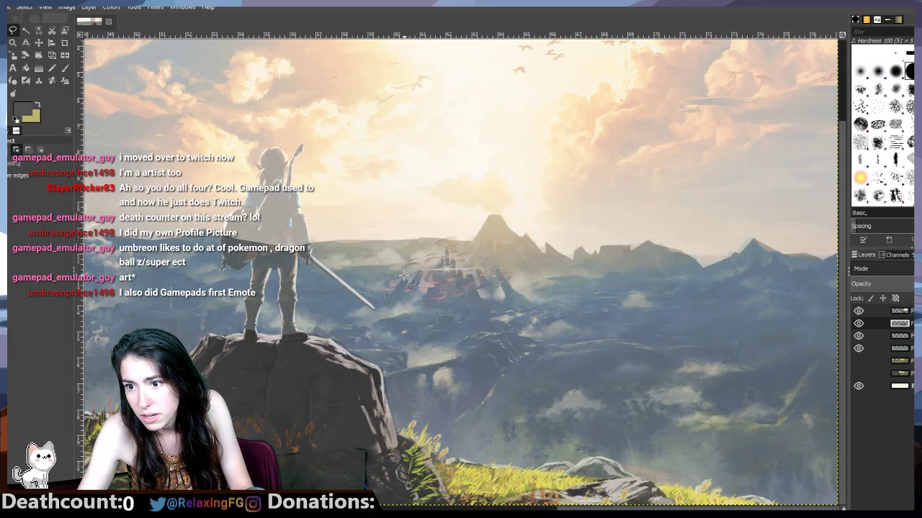
pyautogui.click(408, 282)
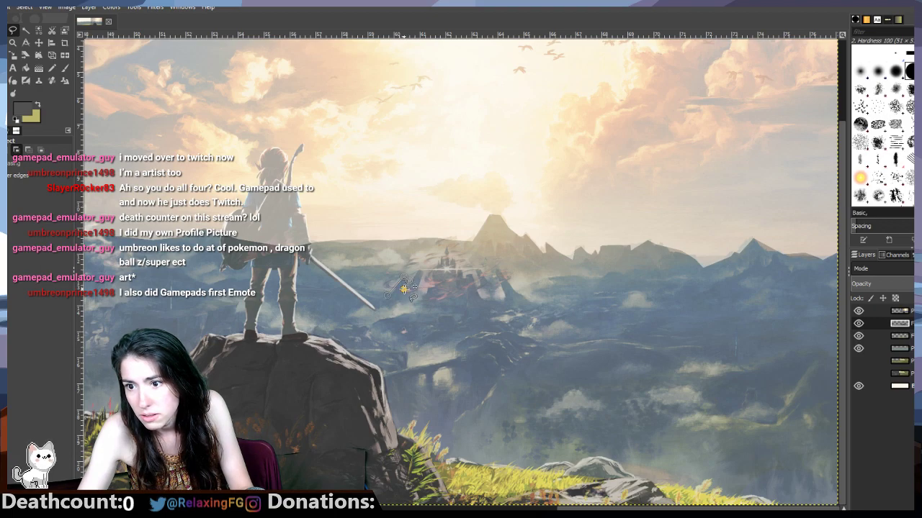
pyautogui.click(428, 280)
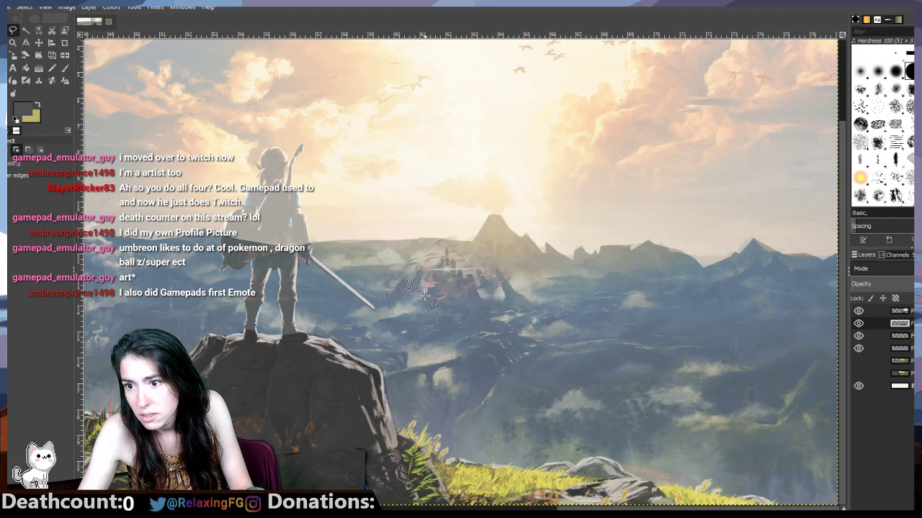
pyautogui.click(425, 296)
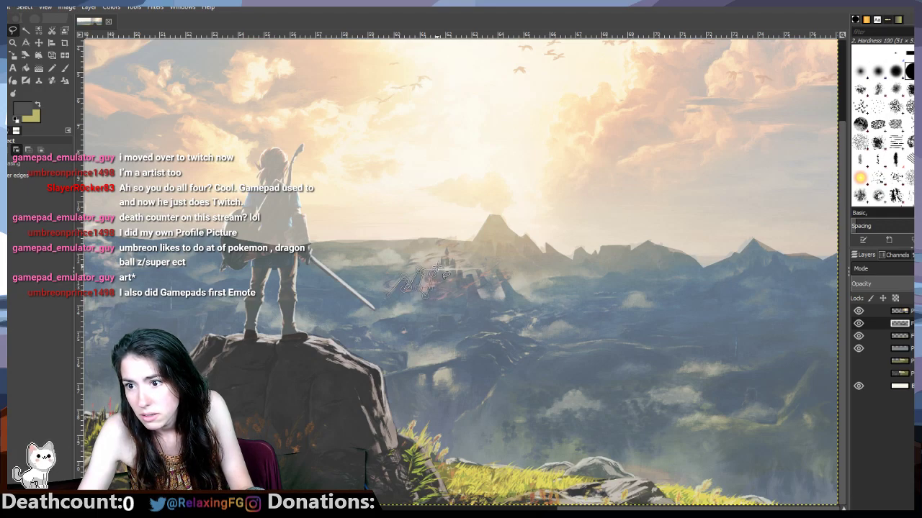
pyautogui.click(440, 267)
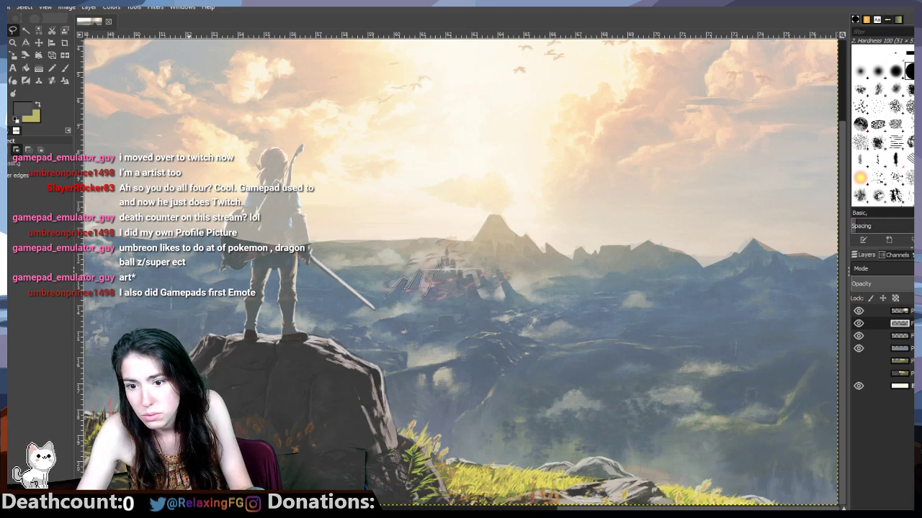
# Step: Continue the outline up the castle's central spire, over its right-hand pillars and down to the base of its hill
pyautogui.scroll(2, 450, 271)
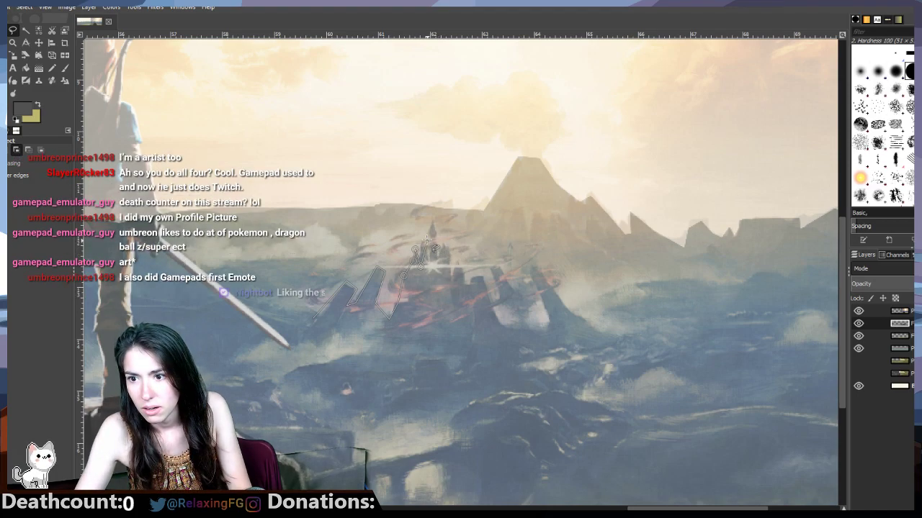
pyautogui.click(422, 242)
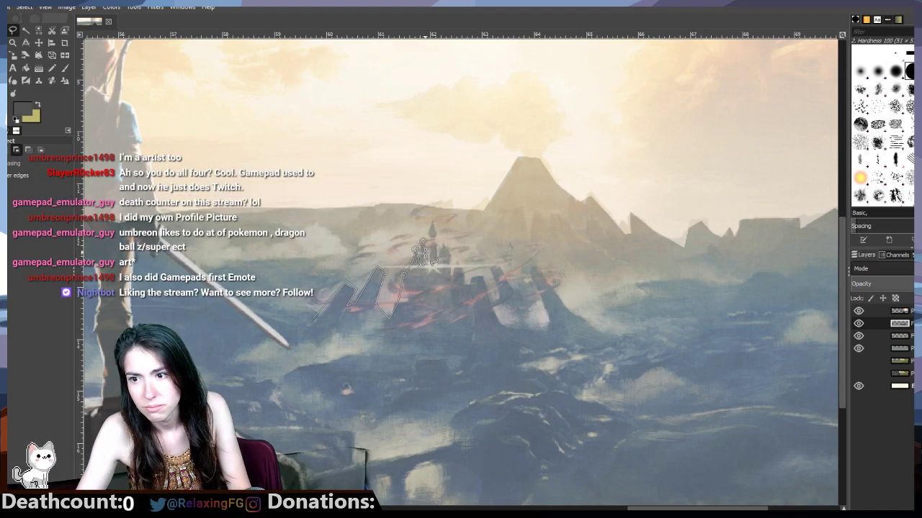
pyautogui.click(427, 257)
pyautogui.click(431, 241)
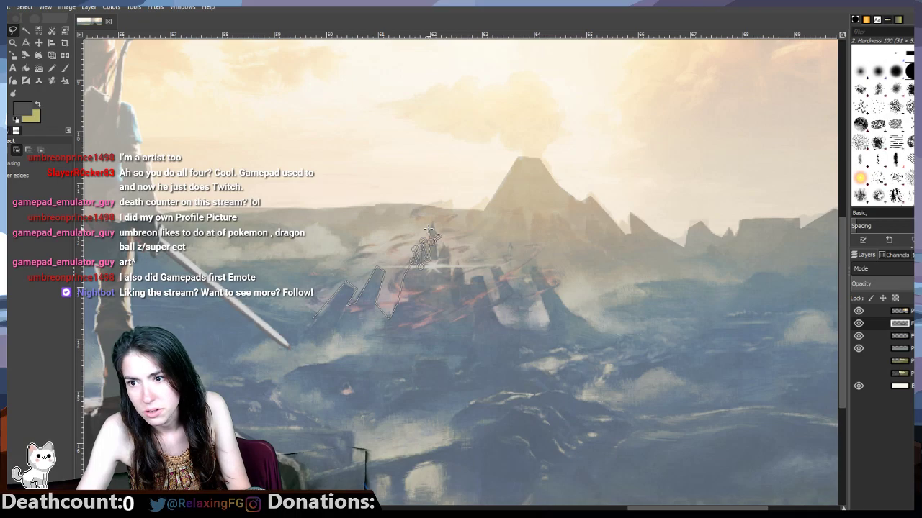
pyautogui.moveTo(430, 228)
pyautogui.mouseDown()
pyautogui.moveTo(438, 265)
pyautogui.moveTo(441, 247)
pyautogui.moveTo(458, 252)
pyautogui.moveTo(449, 249)
pyautogui.moveTo(451, 280)
pyautogui.moveTo(458, 269)
pyautogui.moveTo(476, 298)
pyautogui.moveTo(487, 279)
pyautogui.moveTo(507, 331)
pyautogui.moveTo(489, 265)
pyautogui.moveTo(497, 262)
pyautogui.moveTo(508, 292)
pyautogui.moveTo(550, 325)
pyautogui.moveTo(537, 328)
pyautogui.moveTo(551, 323)
pyautogui.moveTo(531, 271)
pyautogui.moveTo(538, 266)
pyautogui.moveTo(567, 314)
pyautogui.moveTo(614, 339)
pyautogui.mouseUp()
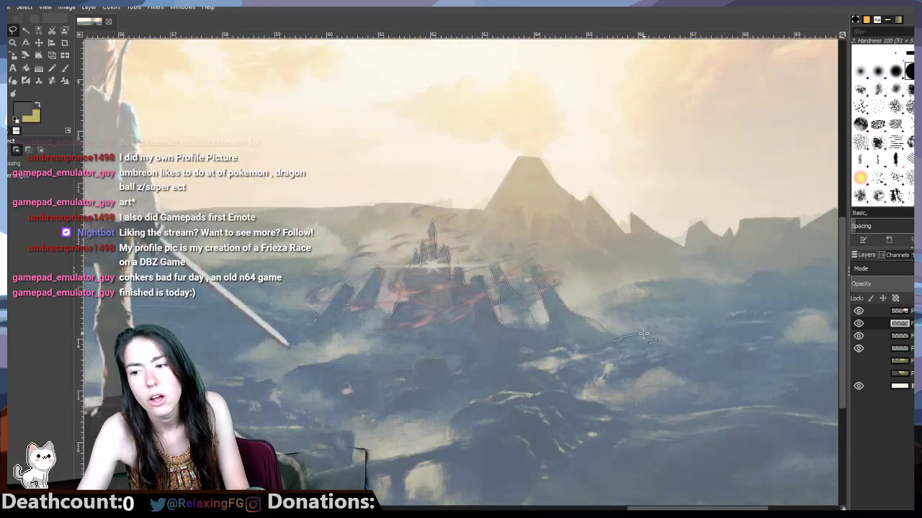
# Step: Extend the outline along the low ridge to the right of the castle, up to the foot of the pointed mountain
pyautogui.moveTo(682, 508); pyautogui.dragTo(754, 508)
pyautogui.click(349, 324)
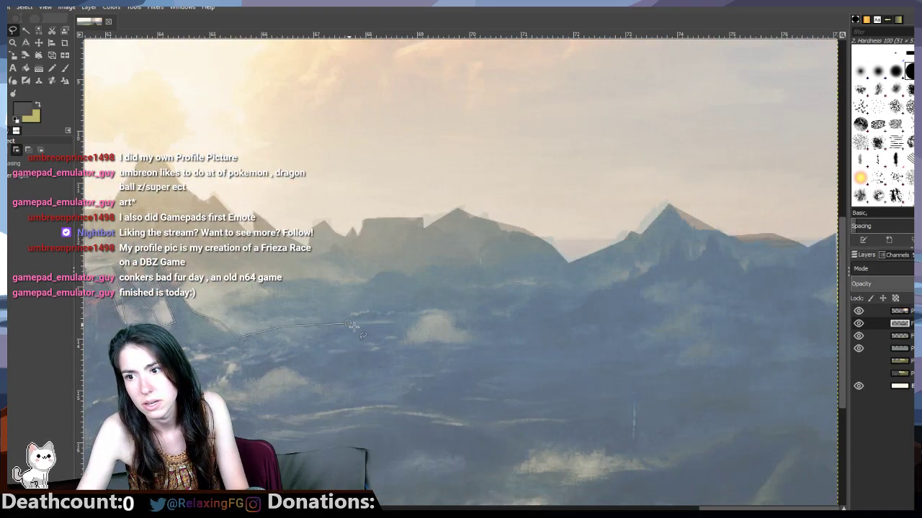
pyautogui.click(407, 332)
pyautogui.click(537, 324)
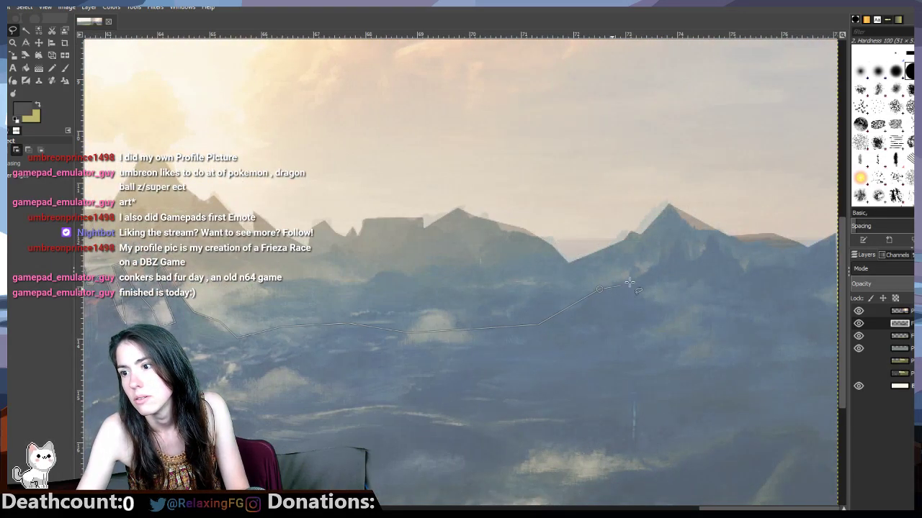
pyautogui.click(601, 288)
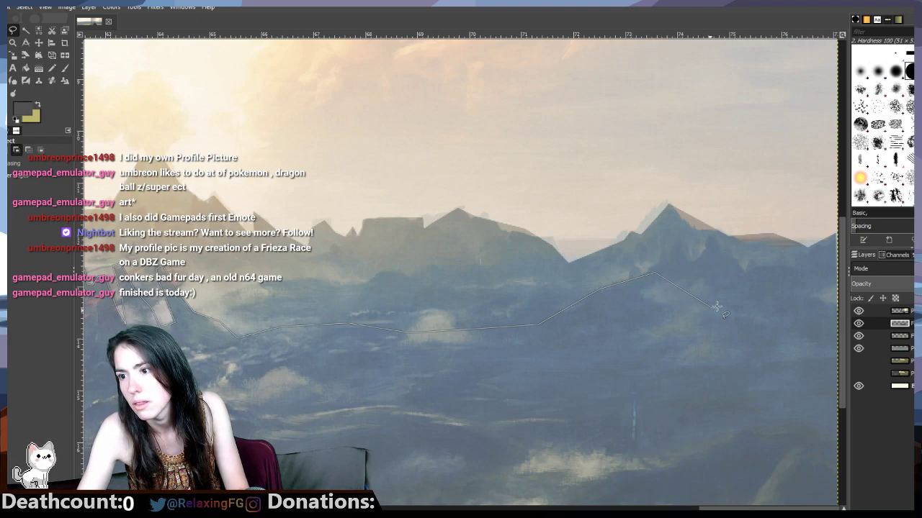
# Step: Trace the two sharp peaks below the pointed mountain and the ridge beyond them to the image's right edge
pyautogui.click(671, 248)
pyautogui.click(678, 236)
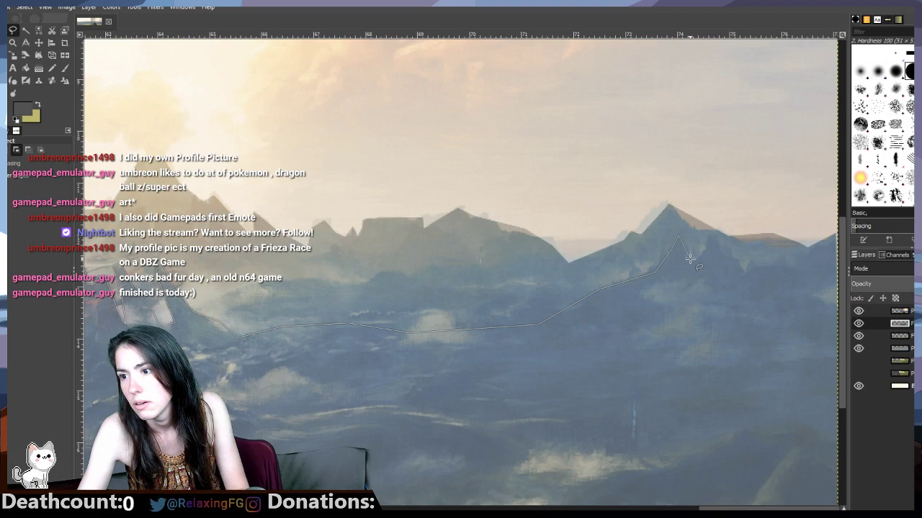
pyautogui.click(691, 257)
pyautogui.click(711, 241)
pyautogui.click(742, 268)
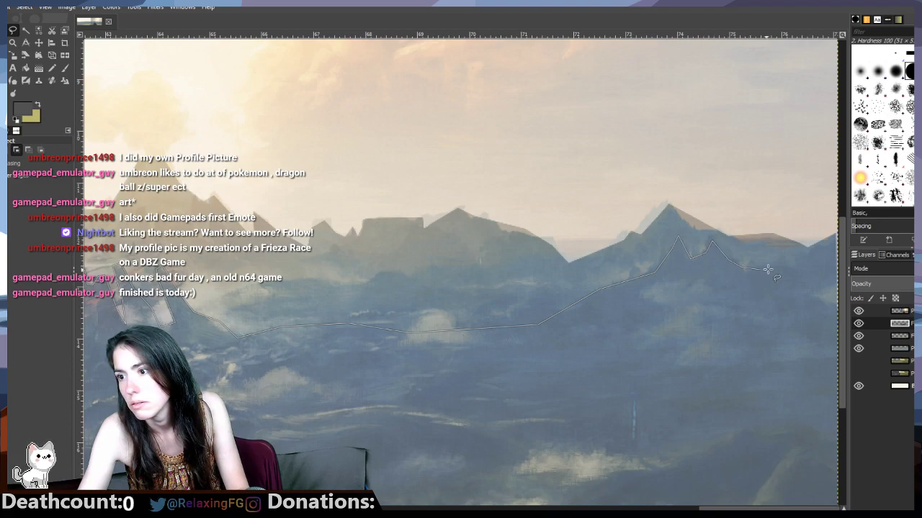
pyautogui.click(800, 270)
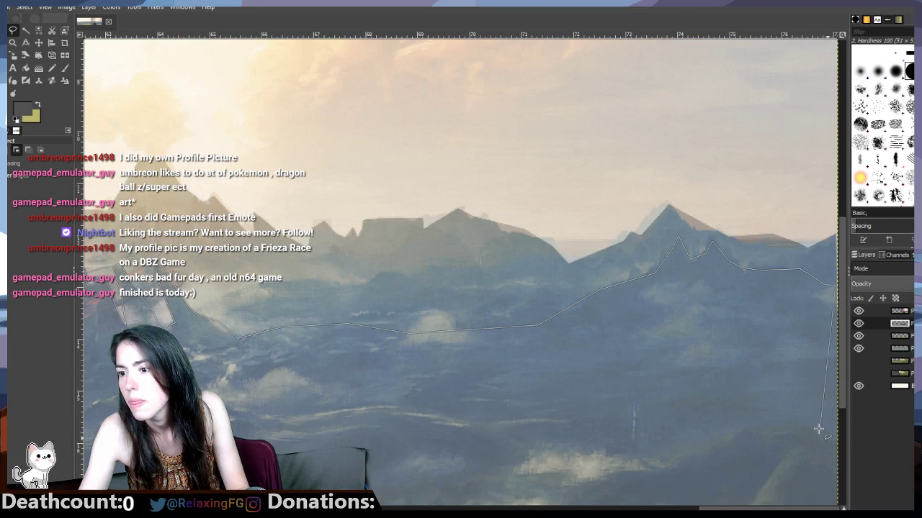
# Step: Carry the Free Select outline beyond the image's right edge, beneath the whole canvas and up outside its left edge
pyautogui.scroll(-5, 821, 431)
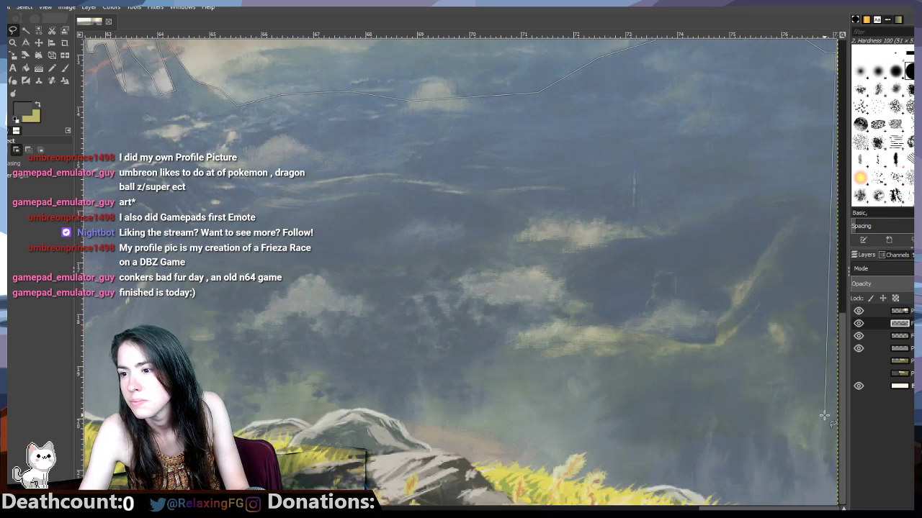
pyautogui.scroll(5, 824, 416)
pyautogui.scroll(-5, 824, 415)
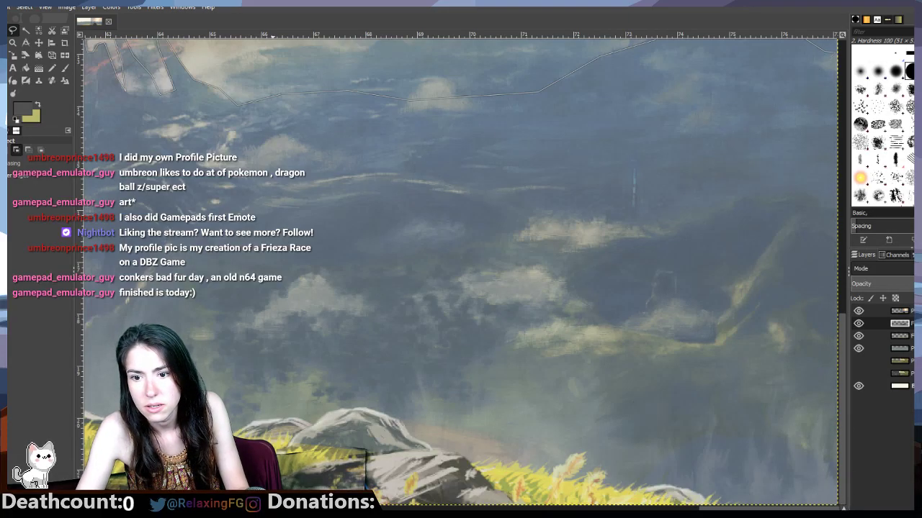
pyautogui.hotkey('shift', 'ctrl', 'j')
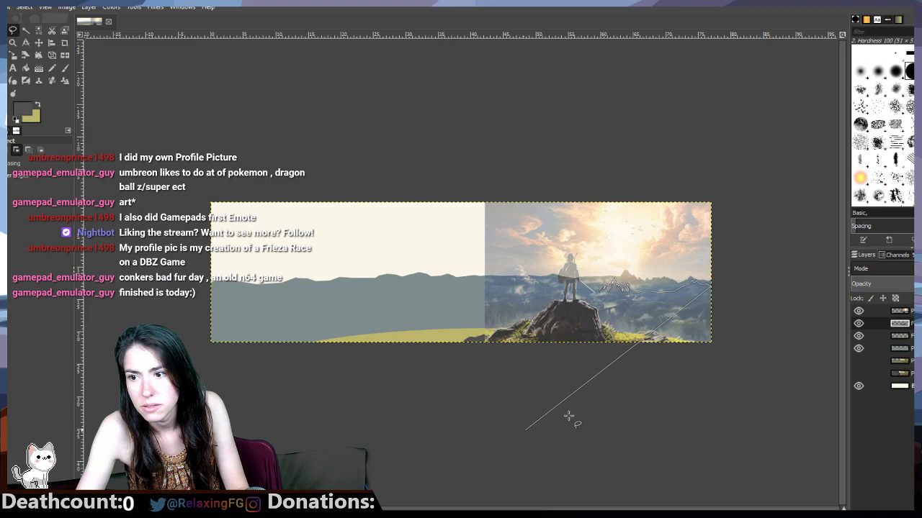
pyautogui.click(725, 299)
pyautogui.click(727, 364)
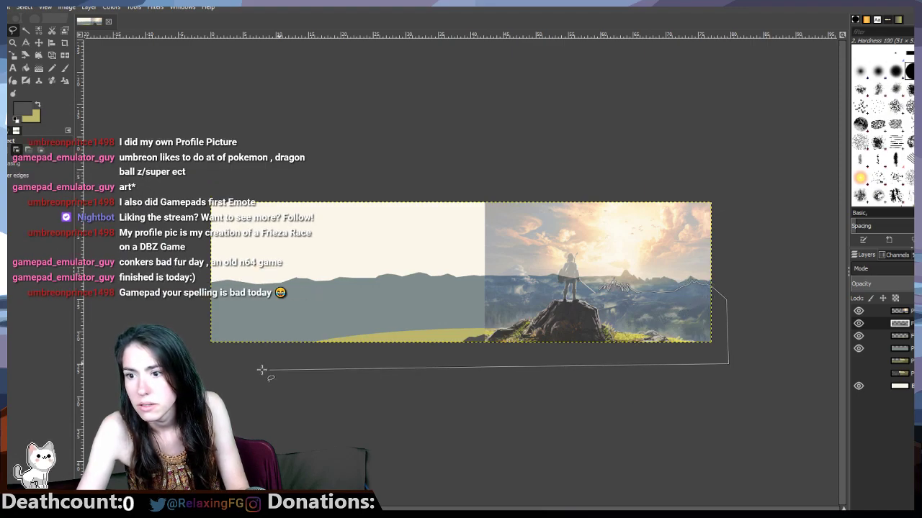
pyautogui.click(196, 297)
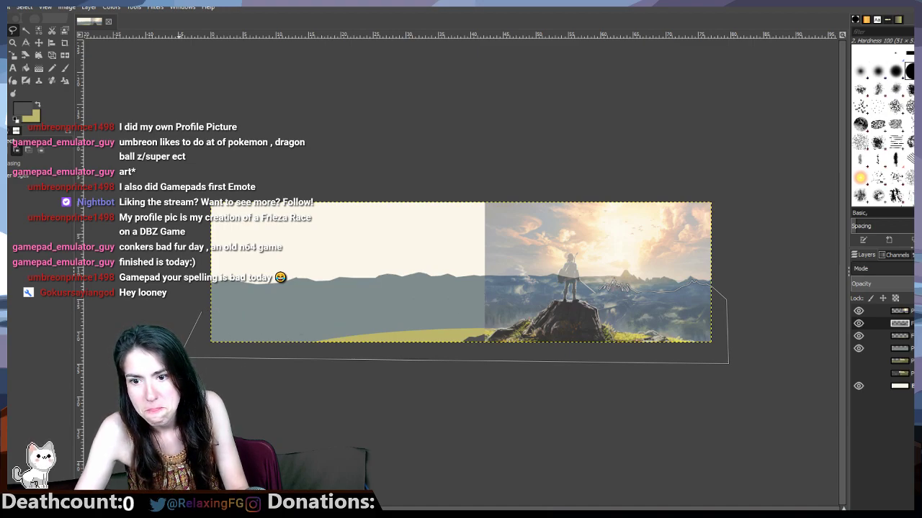
# Step: Trace a gently rolling nearer ridge across the left part of the plain mountain shape, below its skyline
pyautogui.press('1')
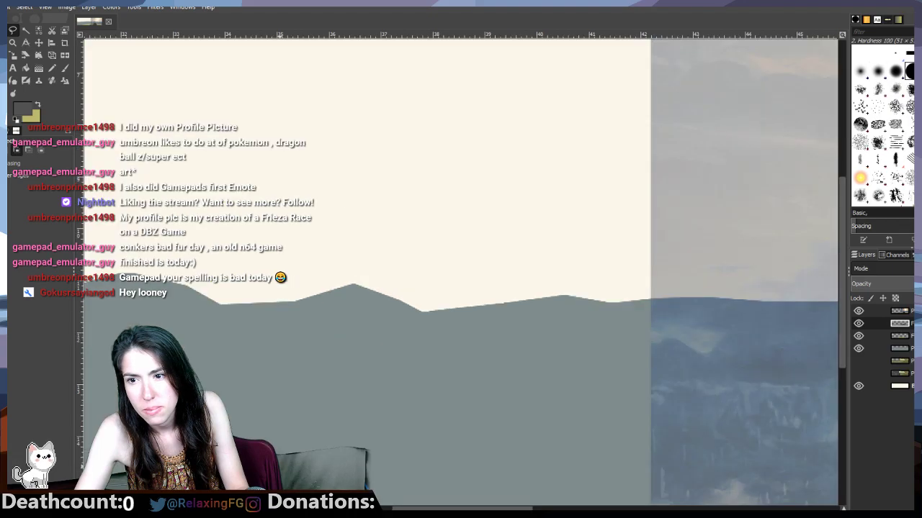
pyautogui.hscroll(-9, 420, 273)
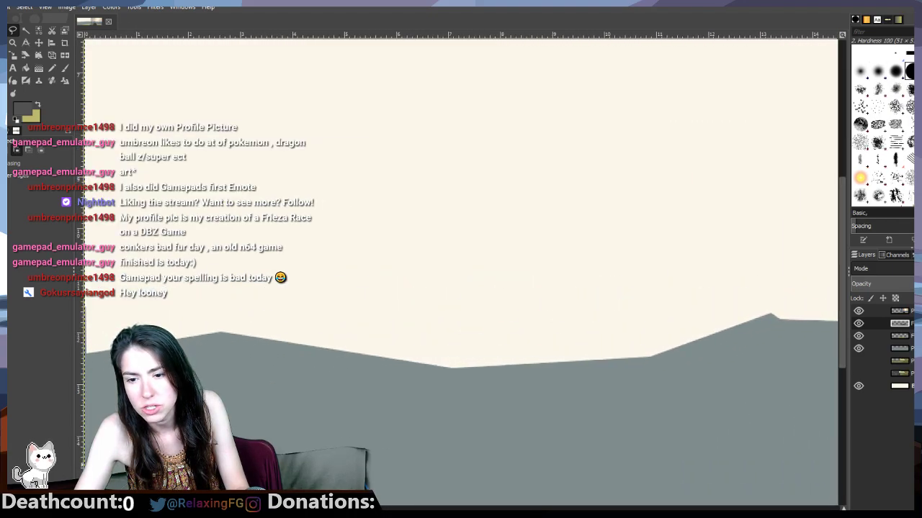
pyautogui.scroll(-2, 421, 272)
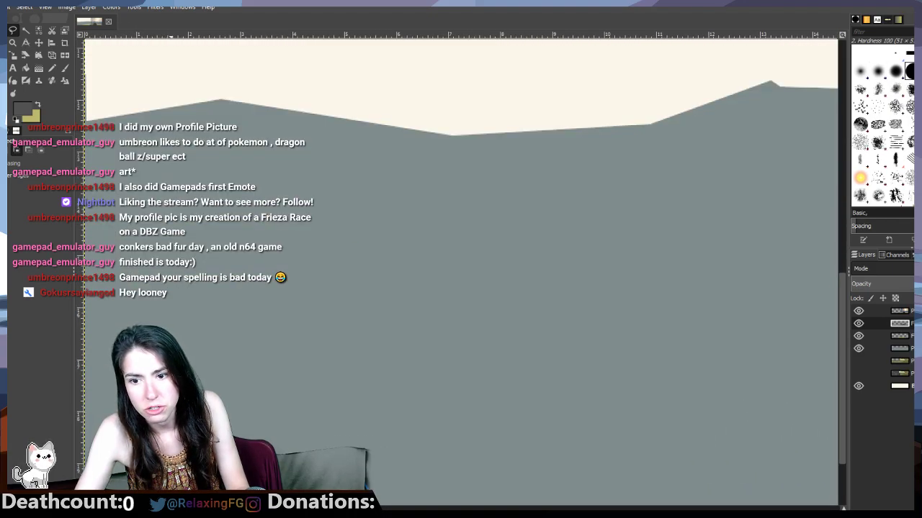
pyautogui.press('-')
pyautogui.press('-')
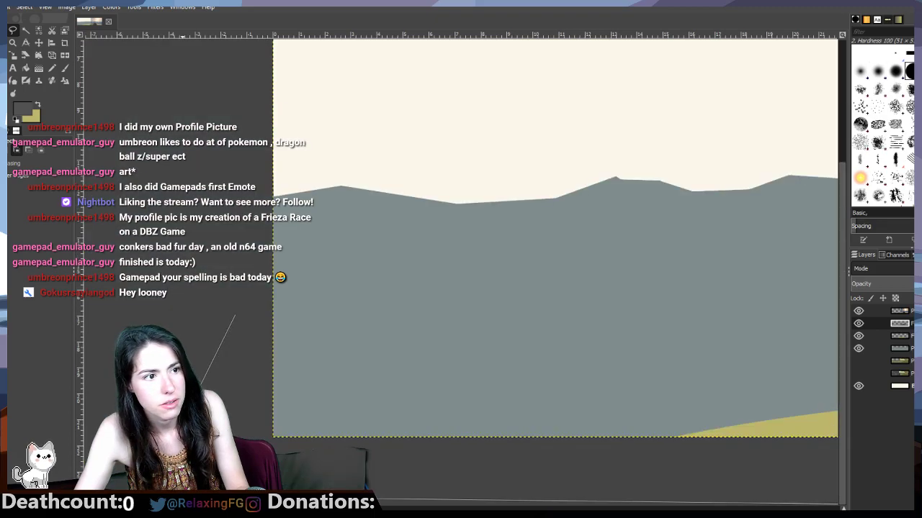
pyautogui.scroll(3, 555, 288)
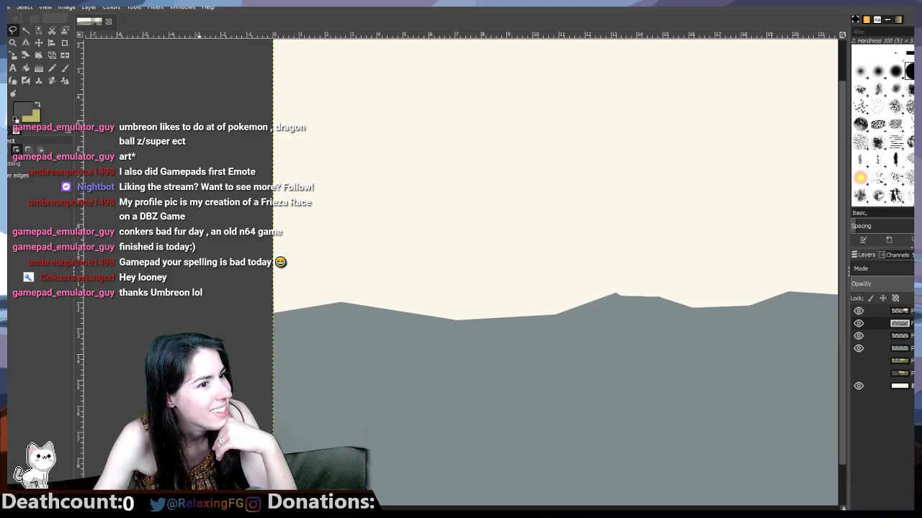
pyautogui.moveTo(334, 508); pyautogui.dragTo(662, 509)
pyautogui.hscroll(2, 661, 508)
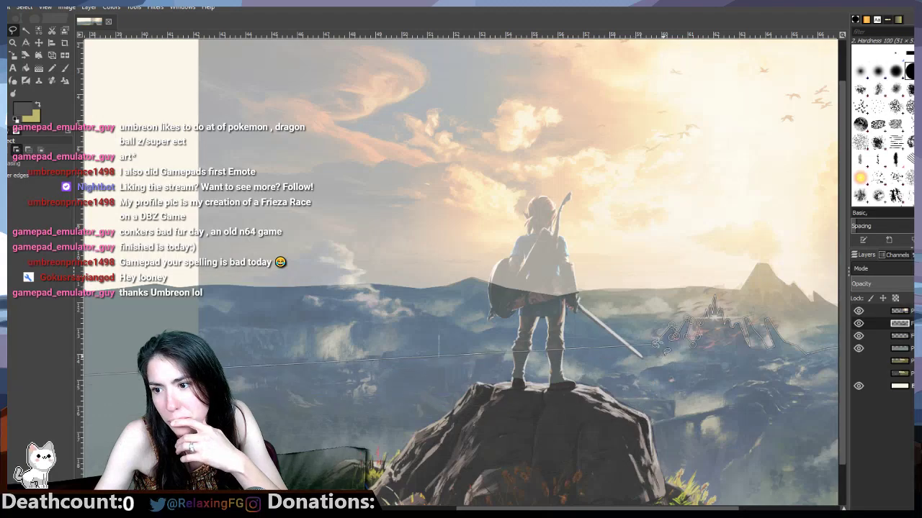
pyautogui.hscroll(-17, 461, 271)
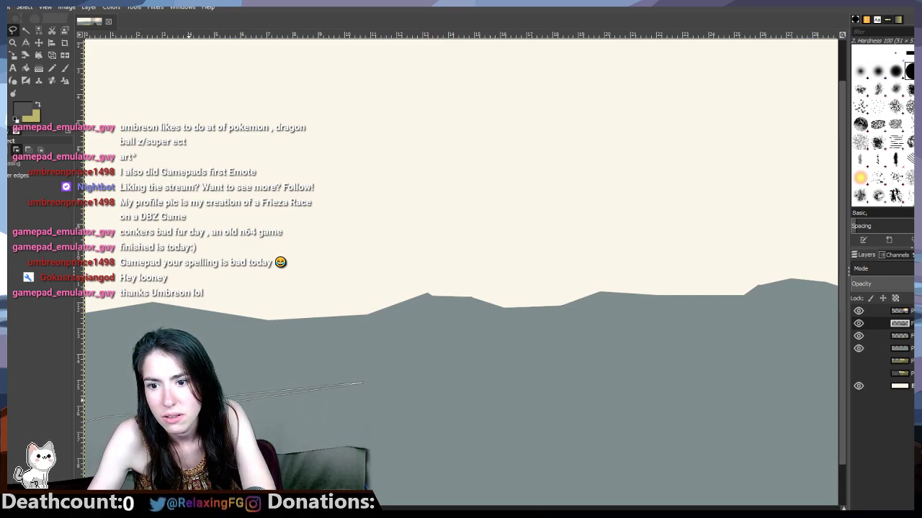
pyautogui.click(455, 372)
pyautogui.click(496, 380)
pyautogui.click(612, 378)
pyautogui.click(700, 370)
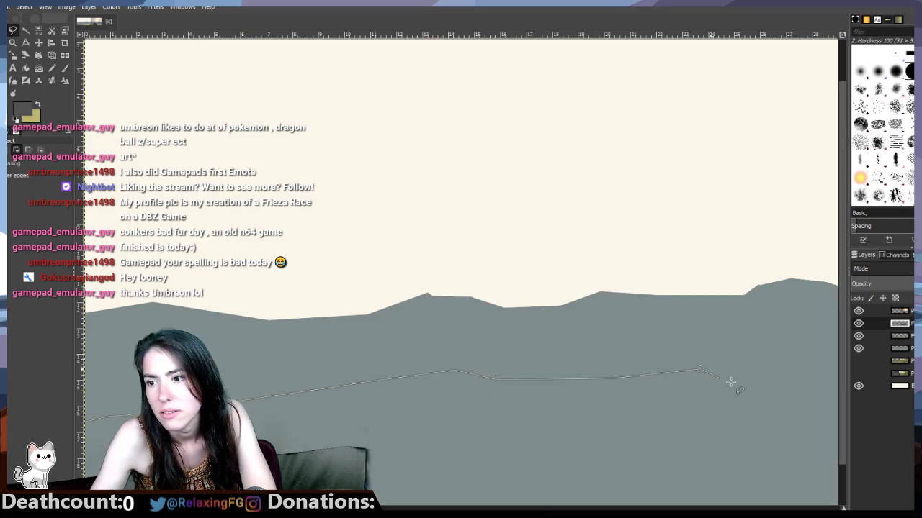
# Step: Continue the ridge outline over a small peak and up the slope to the painting's left border
pyautogui.moveTo(381, 508); pyautogui.dragTo(575, 507)
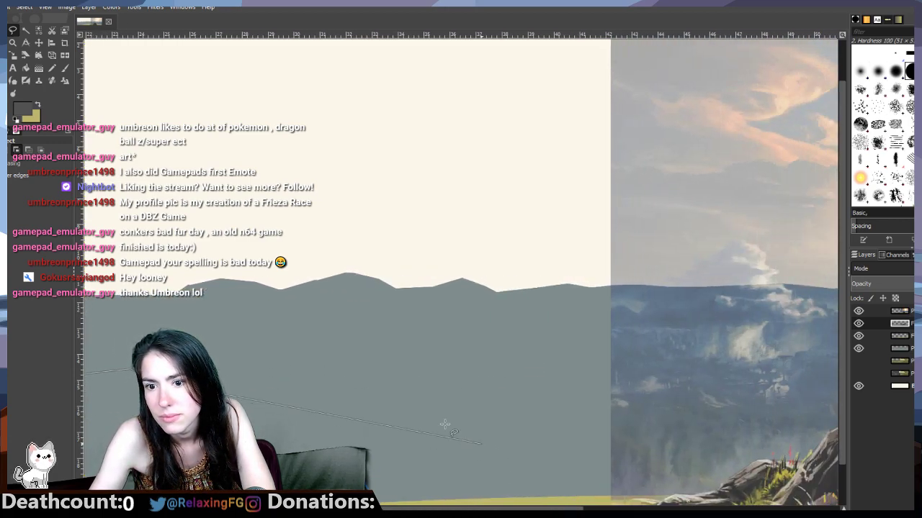
pyautogui.click(360, 386)
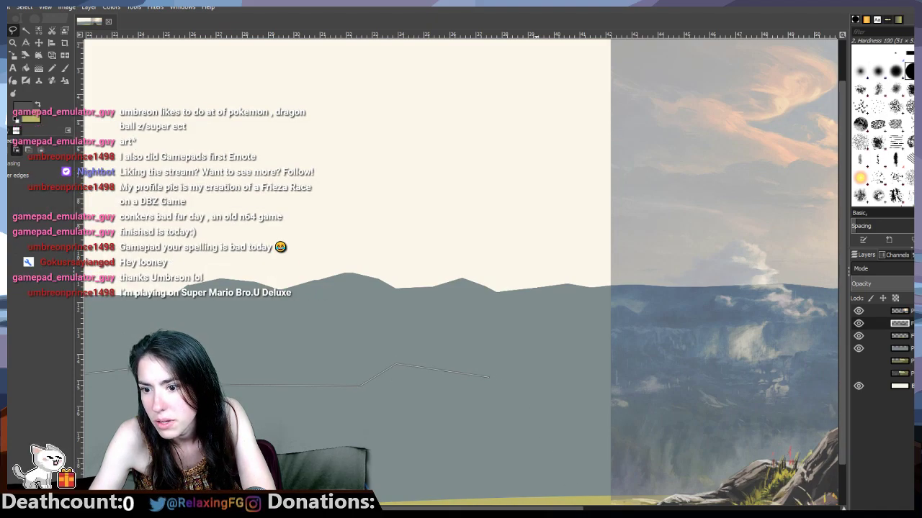
pyautogui.hscroll(5, 655, 380)
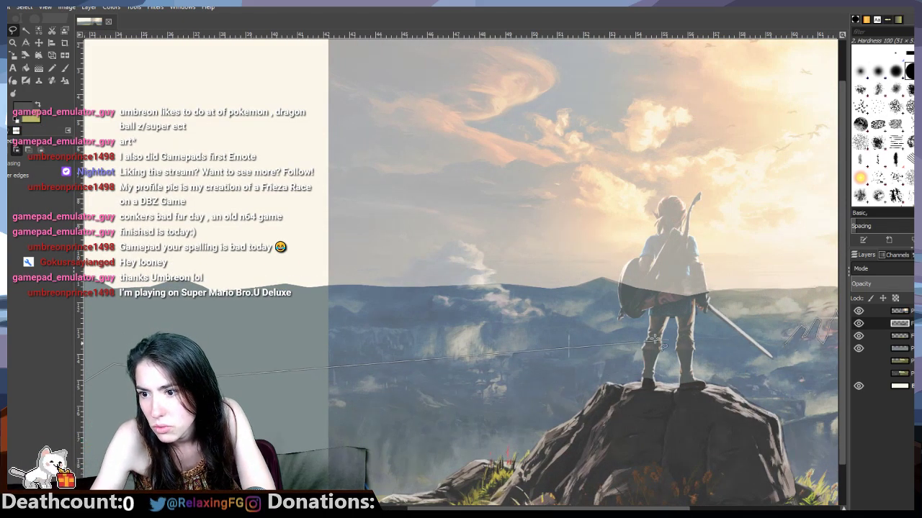
pyautogui.click(284, 353)
pyautogui.click(349, 322)
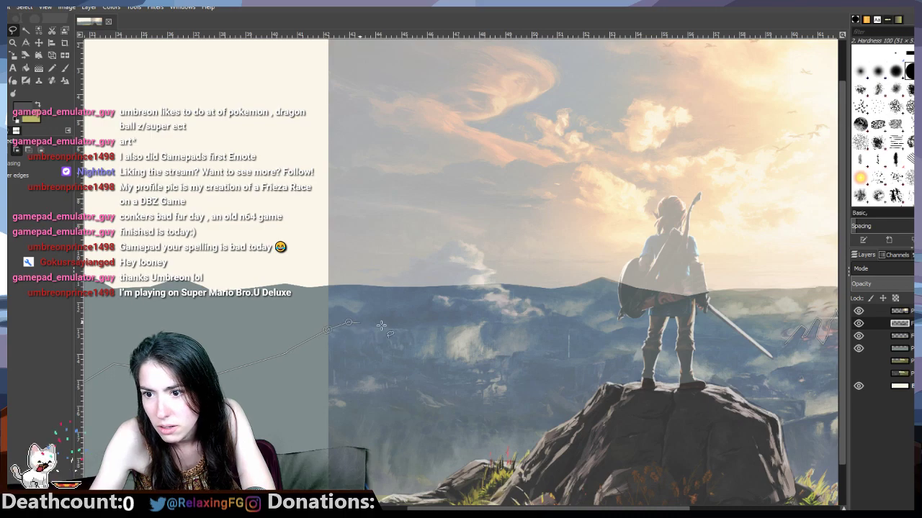
# Step: Trace the ridge through the painting behind the standing figure and close the outline at the castle's left base
pyautogui.click(410, 327)
pyautogui.click(468, 320)
pyautogui.click(504, 321)
pyautogui.click(540, 311)
pyautogui.click(575, 314)
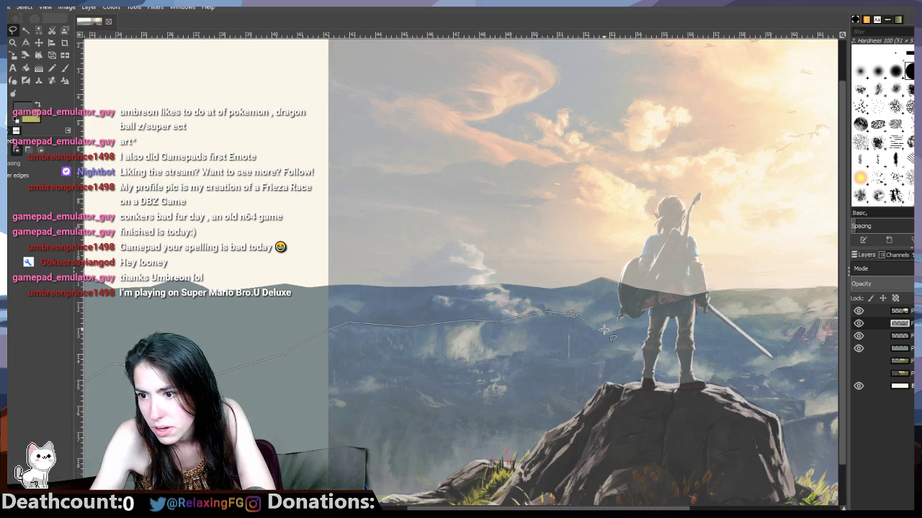
pyautogui.click(605, 331)
pyautogui.click(630, 327)
pyautogui.moveTo(654, 332); pyautogui.dragTo(787, 345)
pyautogui.click(785, 344)
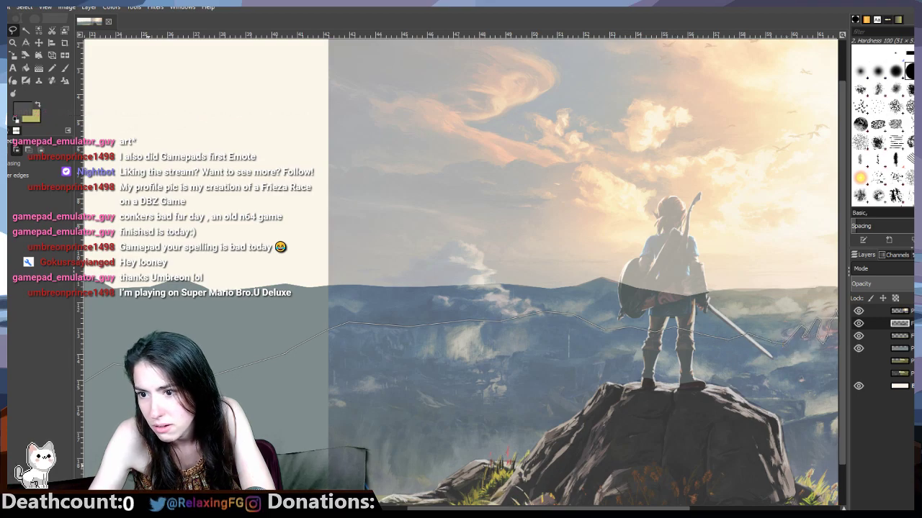
# Step: Set the foreground colour to a muted blue sampled from the hazy landscape near the figure's sword
pyautogui.moveTo(429, 507); pyautogui.dragTo(622, 500)
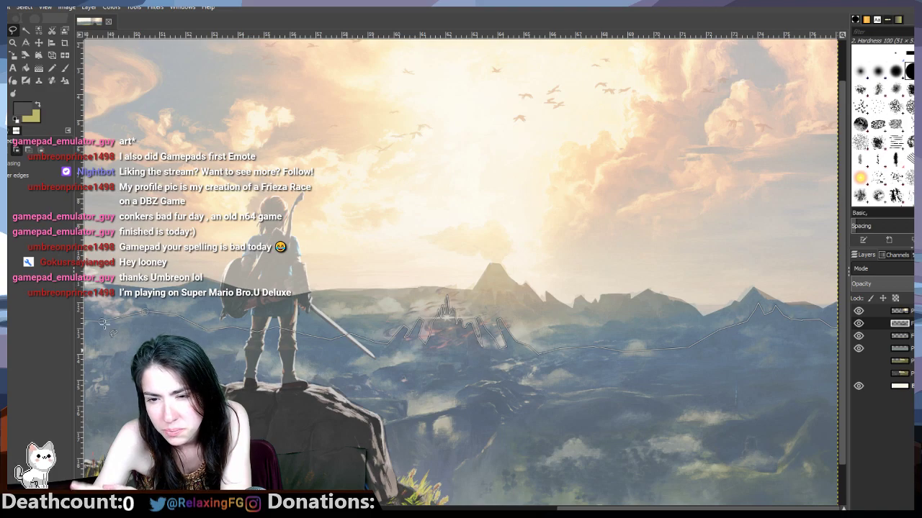
pyautogui.click(23, 109)
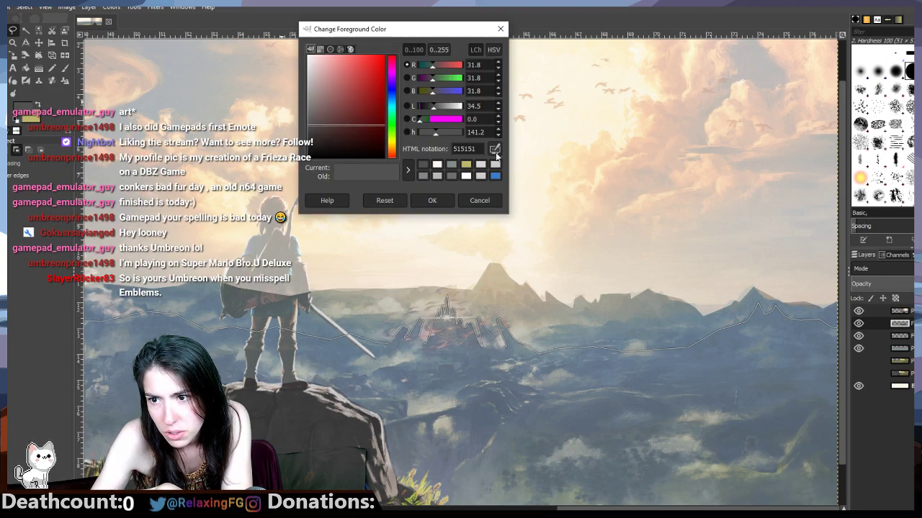
pyautogui.click(338, 352)
pyautogui.click(432, 201)
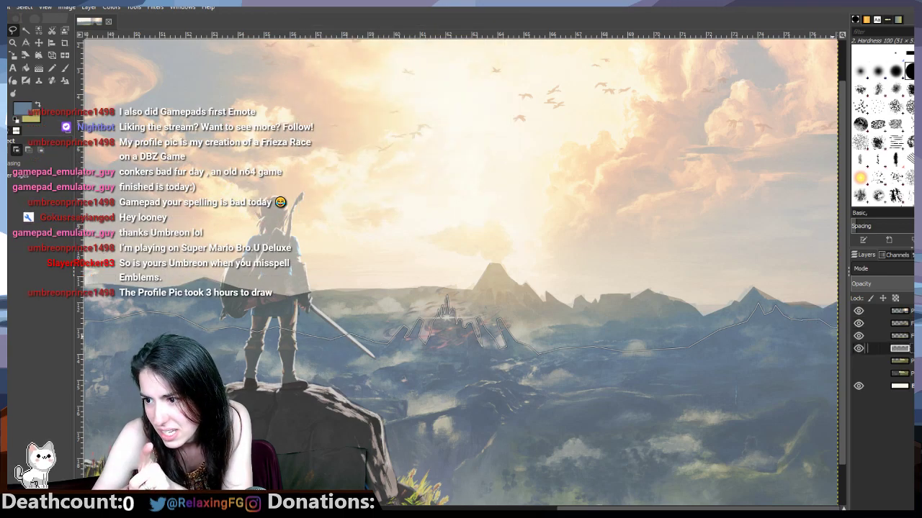
# Step: Add a transparent 3840 × 1080 px layer named "Mids" directly above the far mountain layer
pyautogui.rightClick(878, 349)
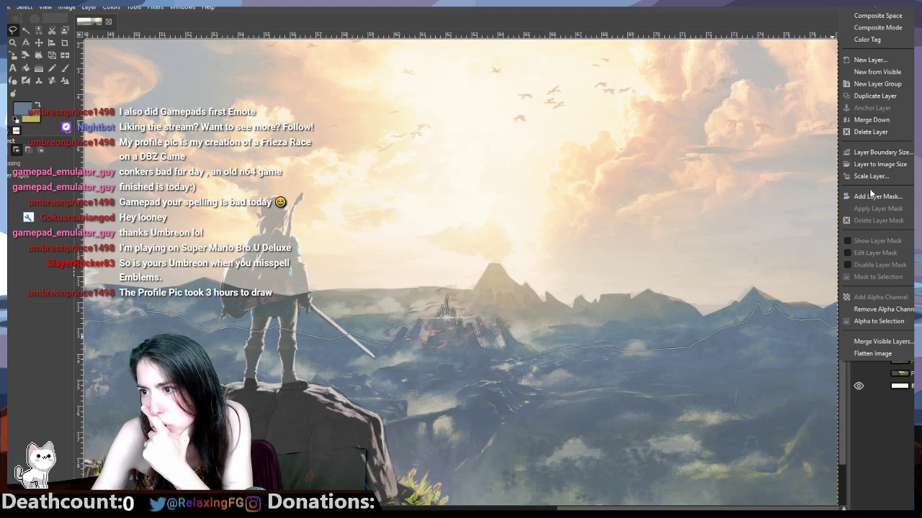
pyautogui.click(868, 60)
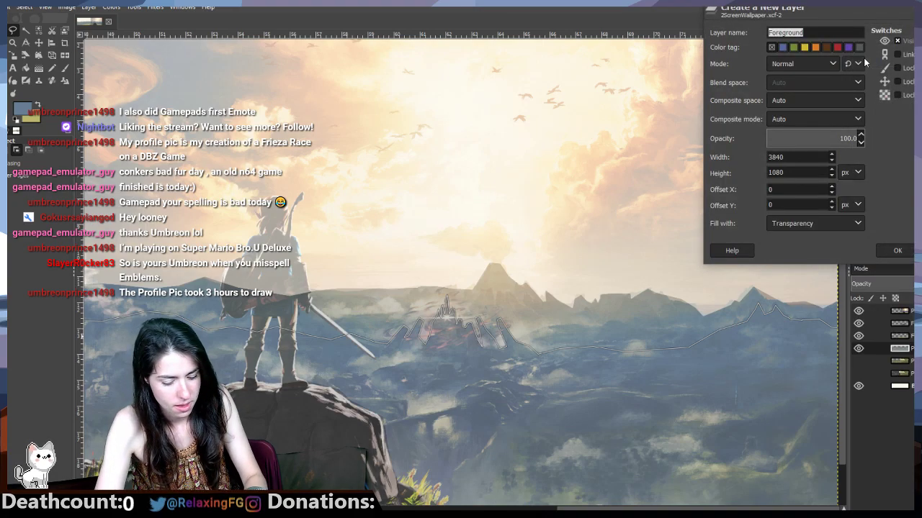
pyautogui.write('Mids')
pyautogui.press('Return')
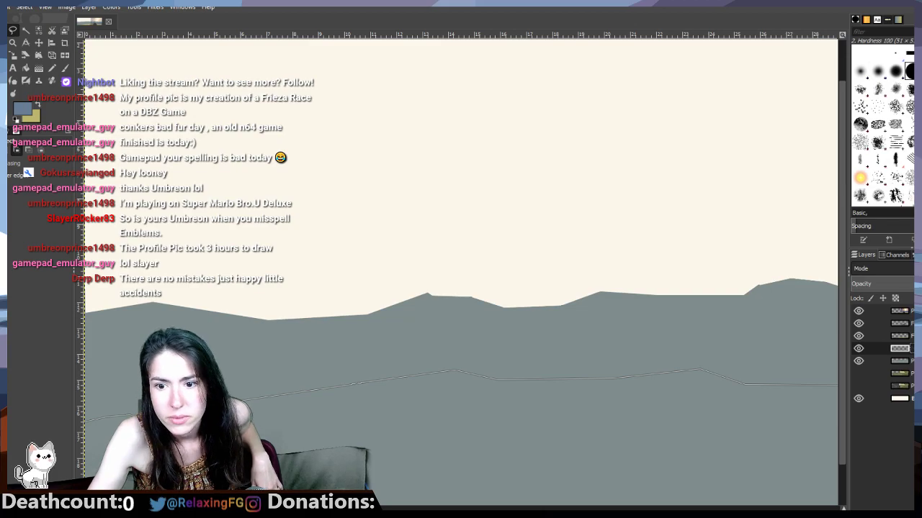
# Step: Fill the outlined castle and nearer ridge selection with the muted blue foreground colour using Bucket Fill
pyautogui.press('-')
pyautogui.press('-')
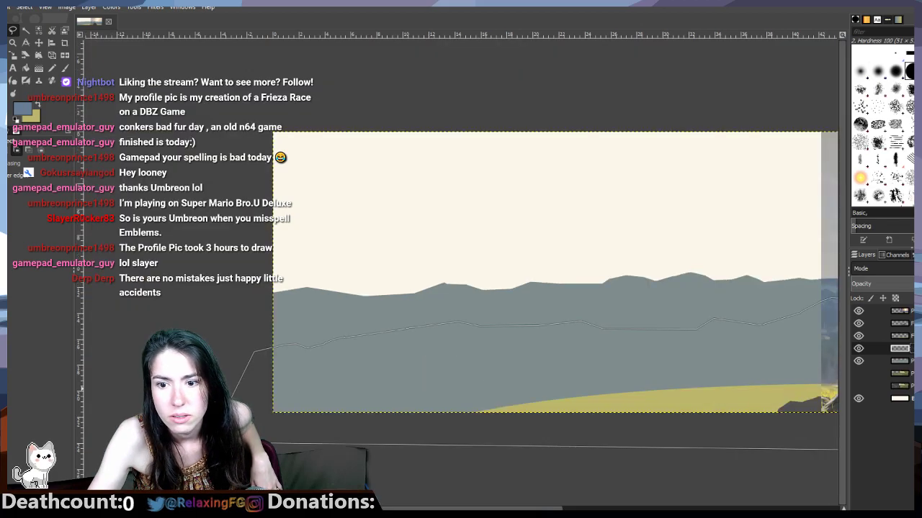
pyautogui.click(26, 68)
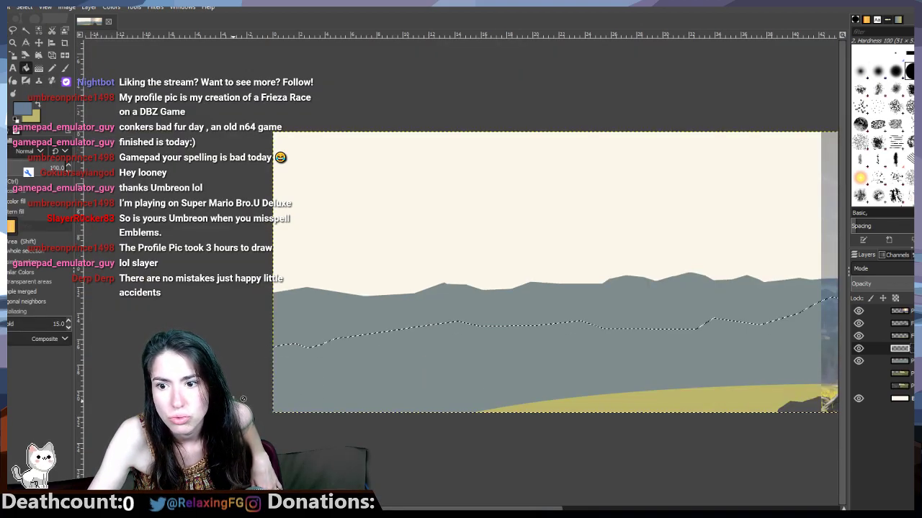
pyautogui.click(309, 399)
pyautogui.hscroll(5, 405, 509)
pyautogui.hscroll(2, 405, 509)
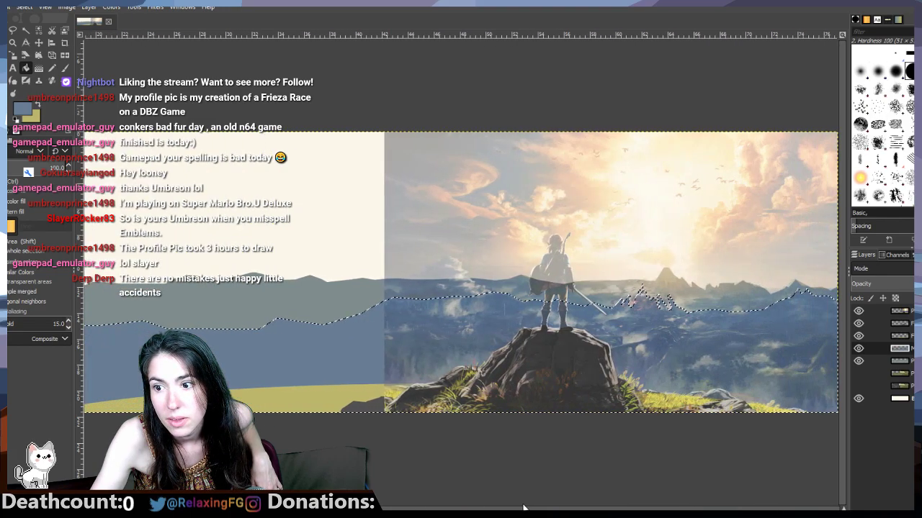
# Step: Clear the ridge selection and toggle the reference painting's visibility to check the flat shapes beneath it
pyautogui.click(858, 311)
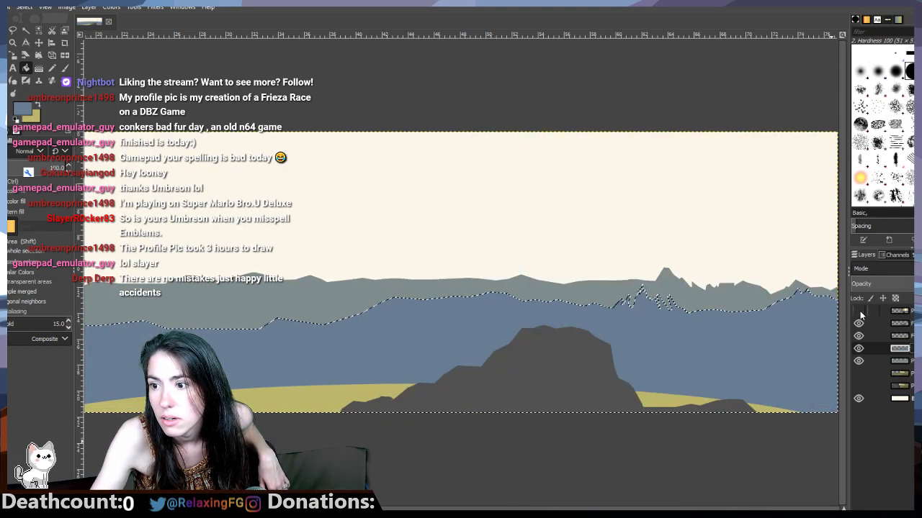
pyautogui.click(858, 311)
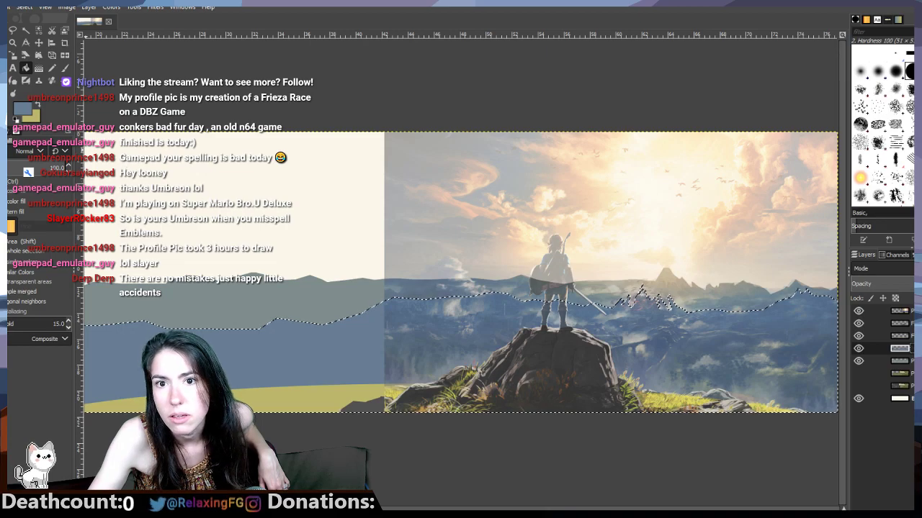
pyautogui.press('r')
pyautogui.click(189, 207)
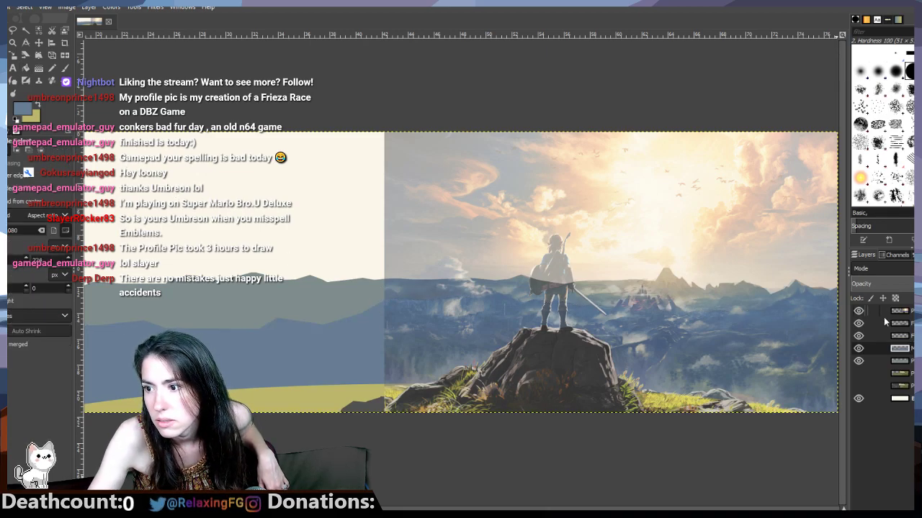
pyautogui.click(858, 311)
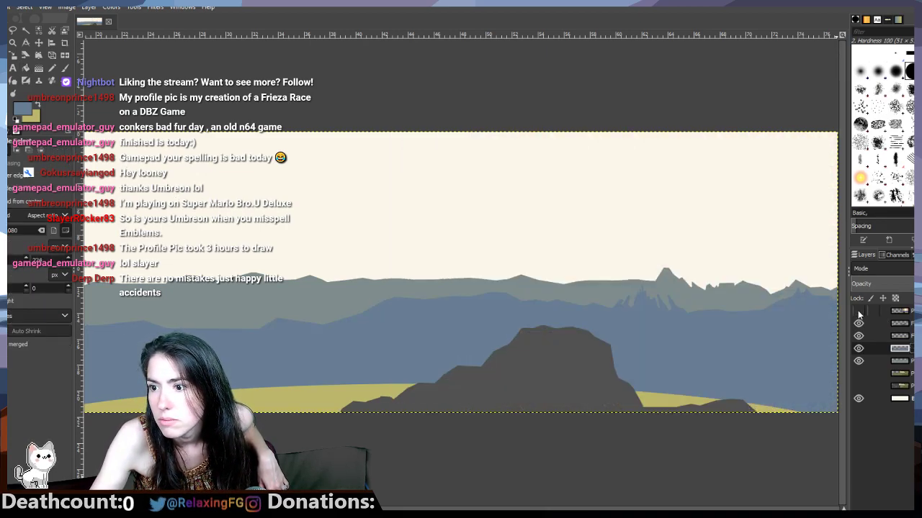
pyautogui.click(859, 311)
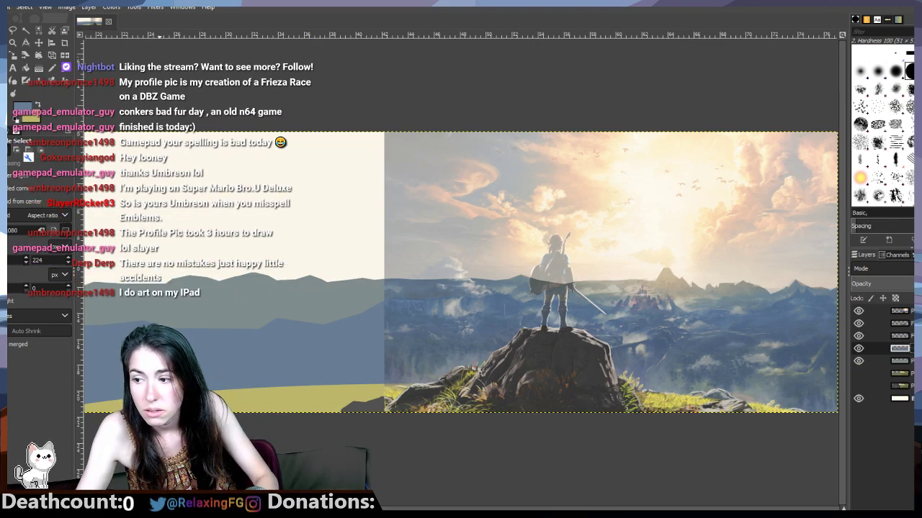
# Step: Add a transparent 3840 × 1080 px highlights layer above the blue castle and ridge layer
pyautogui.hotkey('shift', 'ctrl', 'n')
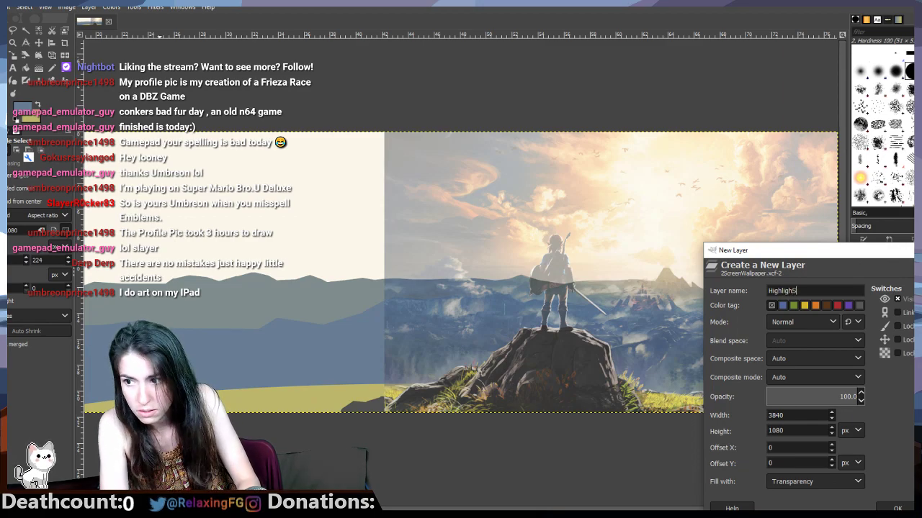
pyautogui.write('HighlighSk')
pyautogui.press('Return')
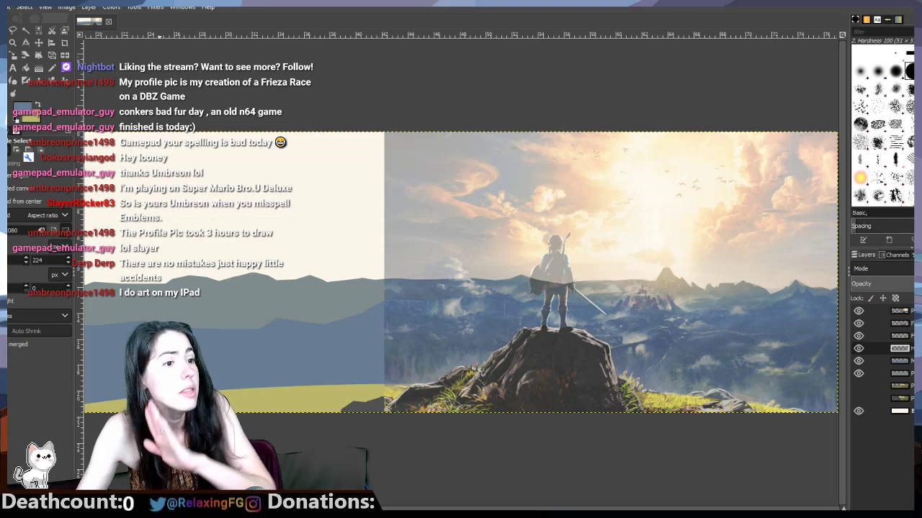
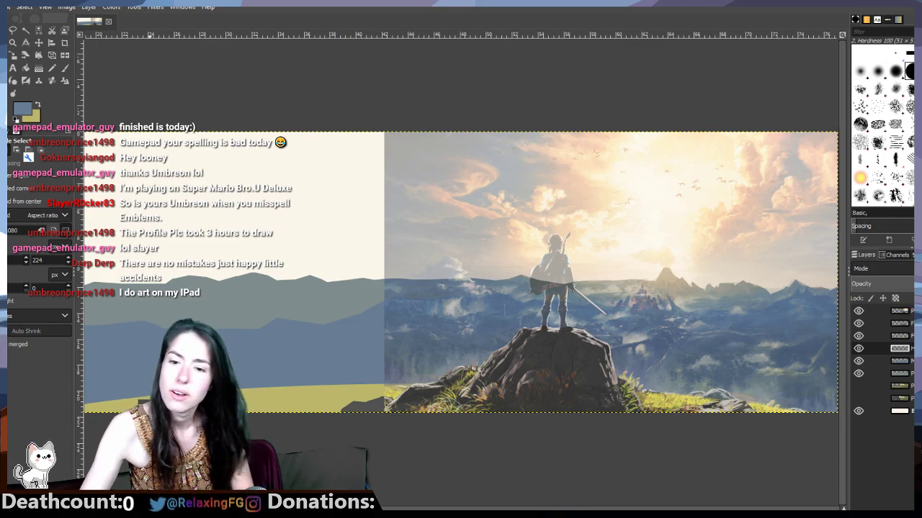
# Step: Outline the smoke plume above the volcano in the reference painting with a Free Select outline
pyautogui.press('+')
pyautogui.press('+')
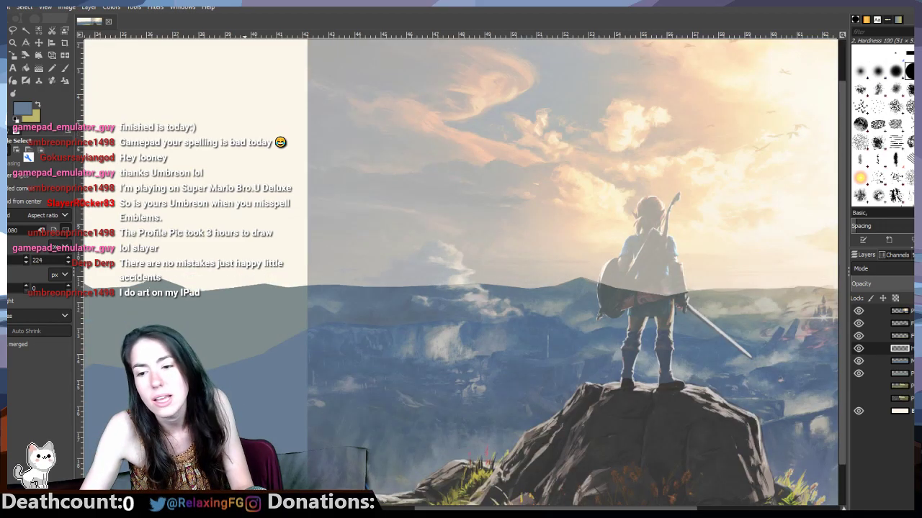
pyautogui.moveTo(555, 509); pyautogui.dragTo(687, 508)
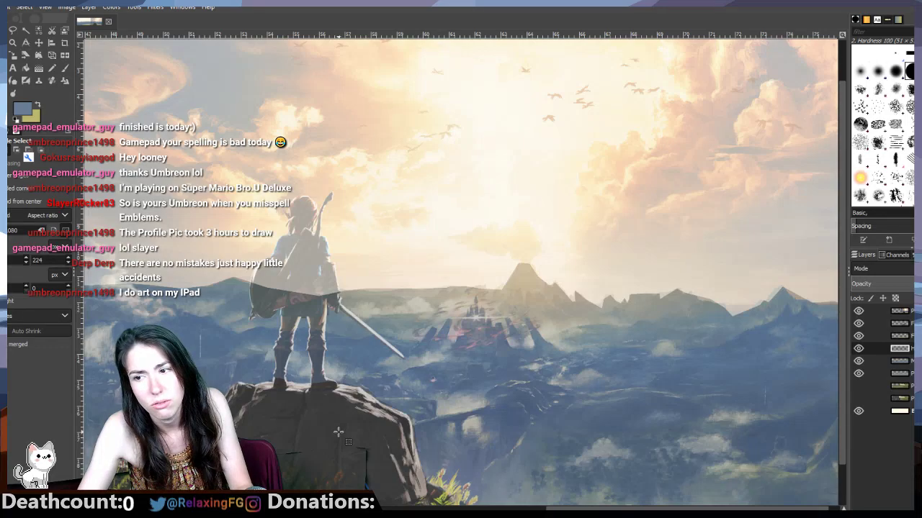
pyautogui.scroll(3, 425, 328)
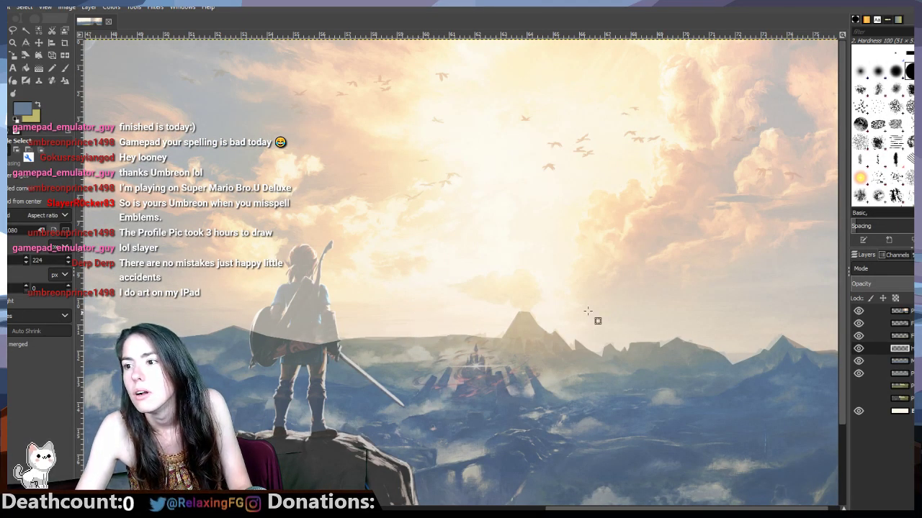
pyautogui.moveTo(652, 509); pyautogui.dragTo(663, 509)
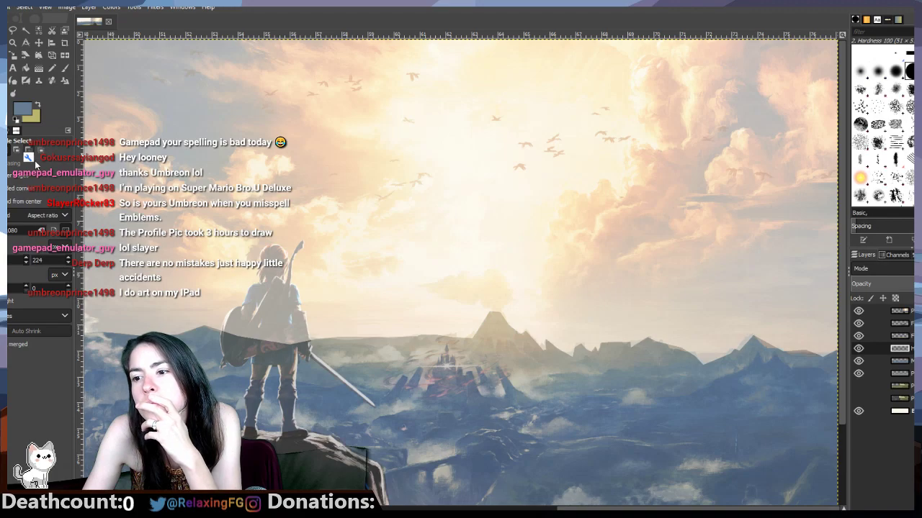
pyautogui.click(17, 31)
pyautogui.click(17, 31)
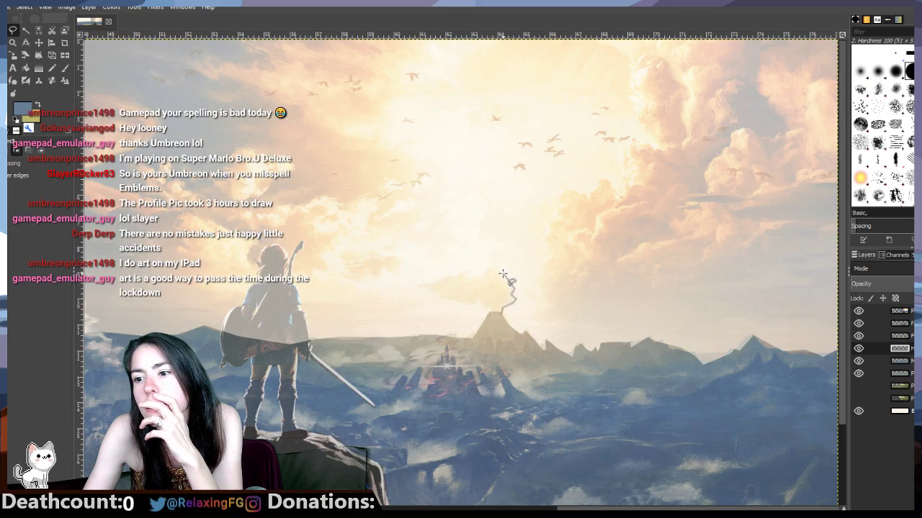
pyautogui.moveTo(502, 315)
pyautogui.mouseDown()
pyautogui.moveTo(485, 277)
pyautogui.moveTo(422, 282)
pyautogui.moveTo(436, 296)
pyautogui.moveTo(427, 296)
pyautogui.moveTo(484, 302)
pyautogui.mouseUp()
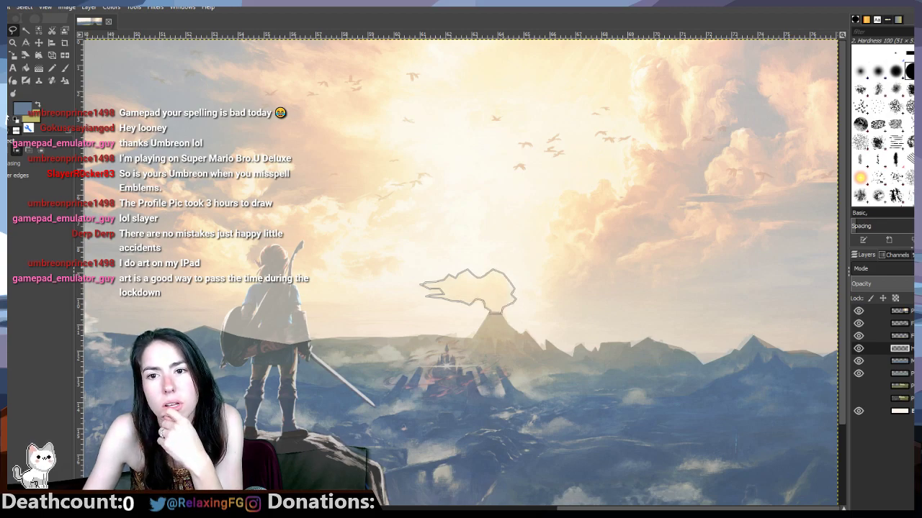
# Step: Sample the pale cream f9e9c6 from the painting as the foreground colour and paint the smoke selection with the Pencil tool
pyautogui.click(22, 108)
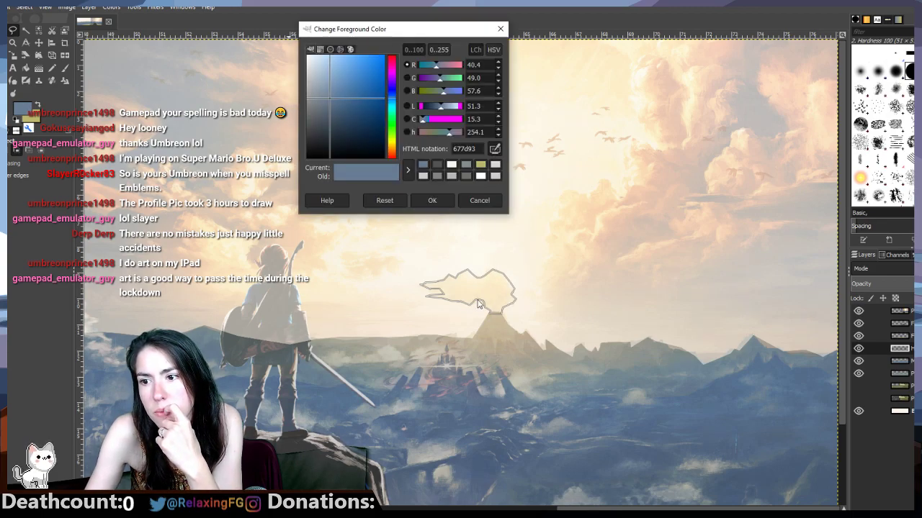
pyautogui.click(445, 199)
pyautogui.click(51, 68)
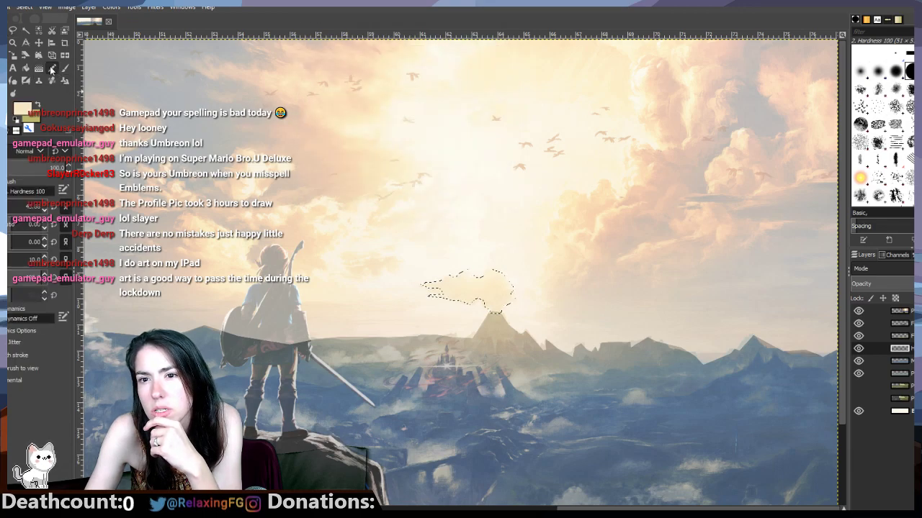
pyautogui.moveTo(497, 301)
pyautogui.mouseDown()
pyautogui.moveTo(464, 297)
pyautogui.moveTo(422, 287)
pyautogui.moveTo(494, 279)
pyautogui.moveTo(507, 272)
pyautogui.moveTo(500, 251)
pyautogui.moveTo(506, 271)
pyautogui.moveTo(471, 304)
pyautogui.mouseUp()
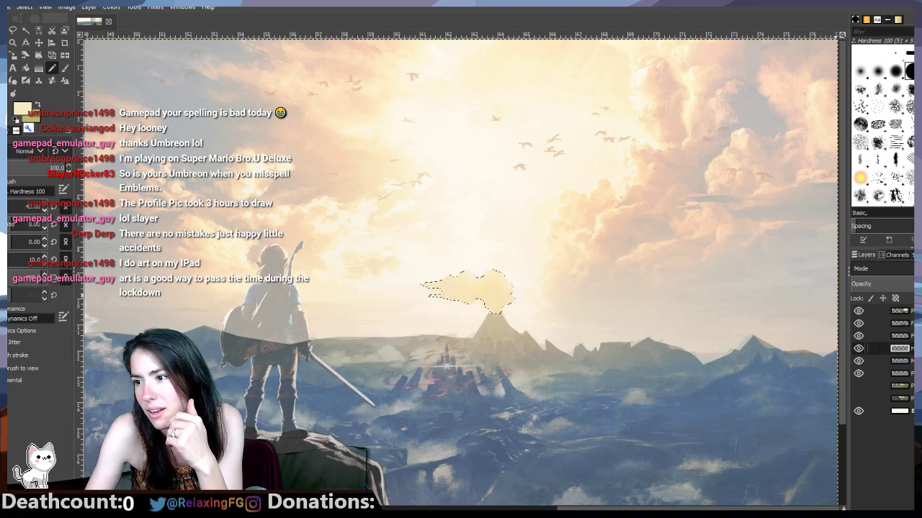
# Step: Toggle the reference painting's visibility to check the painted smoke and clear the smoke selection
pyautogui.click(857, 311)
pyautogui.click(858, 309)
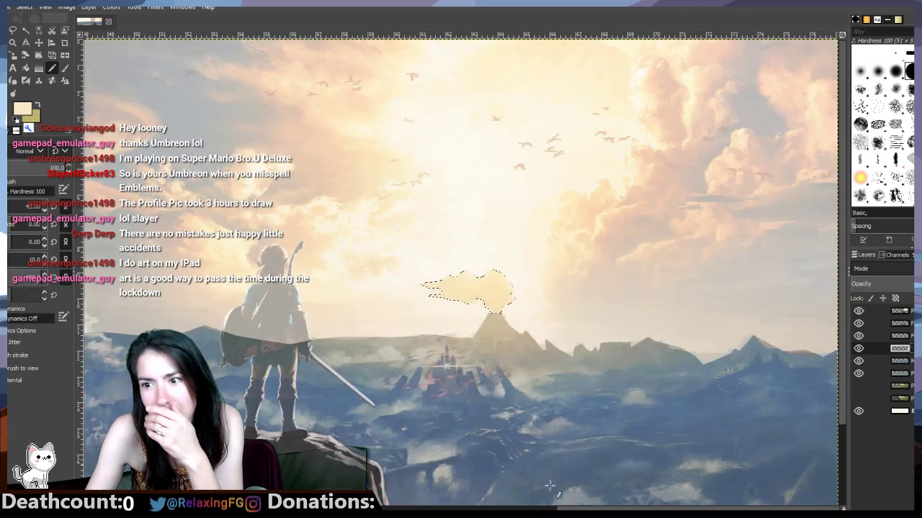
pyautogui.press('f')
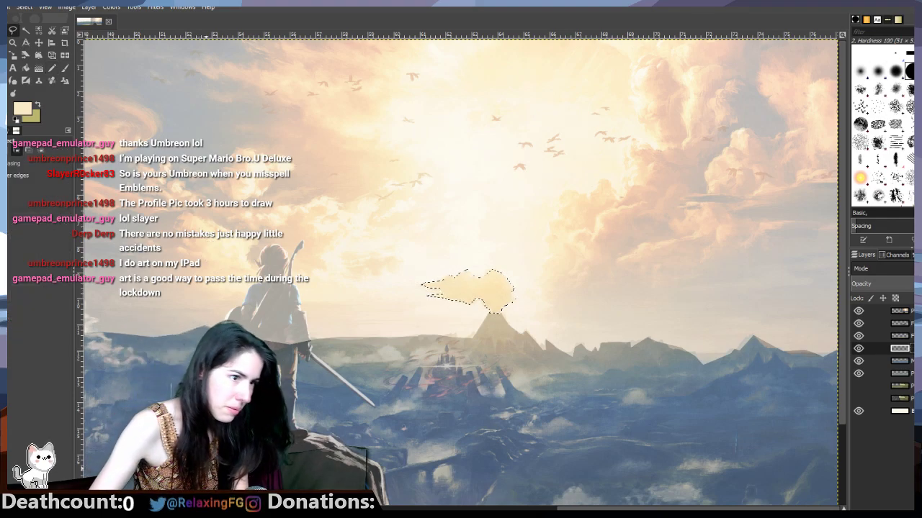
pyautogui.hotkey('ctrl', 'shift', 'a')
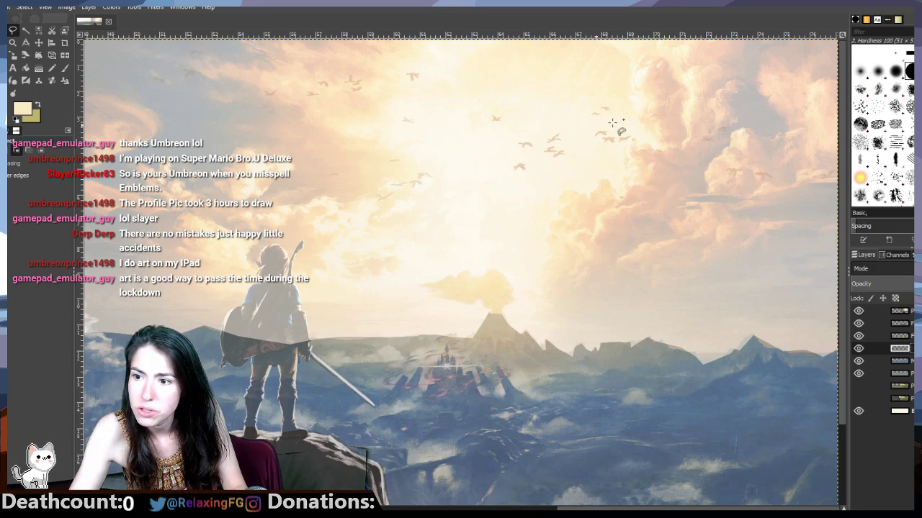
# Step: Trace the jagged sunlit edge of the large cloud bank with Free Select, from just above the volcano ridge up to the canvas's upper edge
pyautogui.click(559, 326)
pyautogui.click(541, 322)
pyautogui.click(533, 314)
pyautogui.click(538, 310)
pyautogui.click(552, 303)
pyautogui.click(550, 295)
pyautogui.moveTo(543, 288); pyautogui.dragTo(568, 188)
pyautogui.click(580, 190)
pyautogui.click(592, 196)
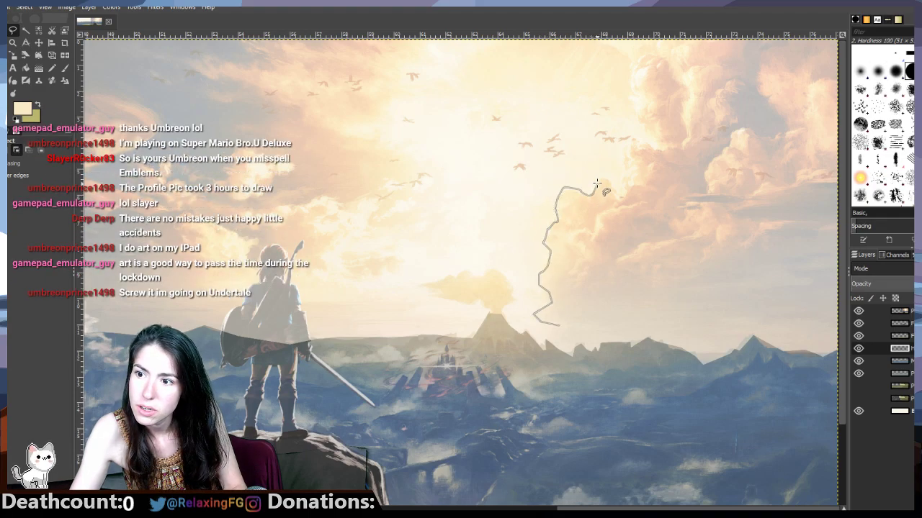
pyautogui.click(602, 179)
pyautogui.click(607, 178)
pyautogui.click(618, 191)
pyautogui.click(628, 188)
pyautogui.click(625, 174)
pyautogui.click(624, 157)
pyautogui.click(634, 148)
pyautogui.click(635, 140)
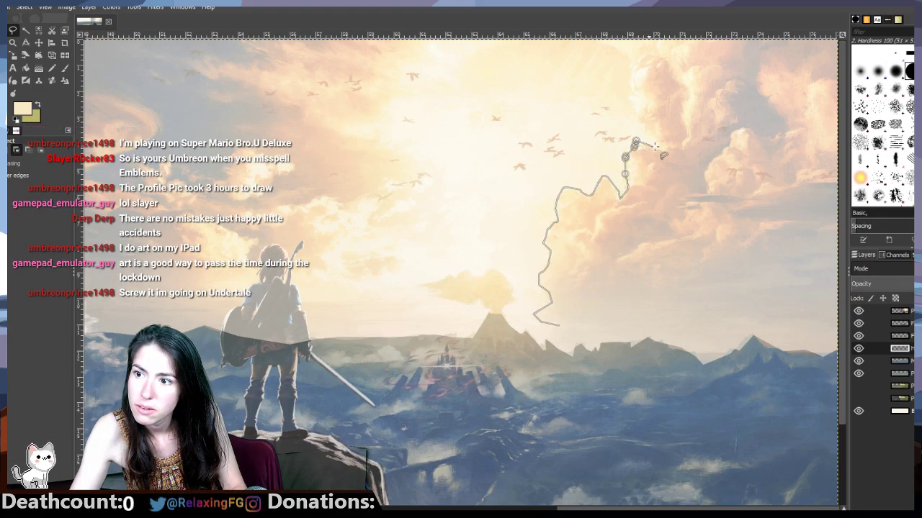
pyautogui.click(658, 148)
pyautogui.click(665, 151)
pyautogui.click(674, 138)
pyautogui.click(685, 127)
pyautogui.click(690, 108)
pyautogui.click(690, 91)
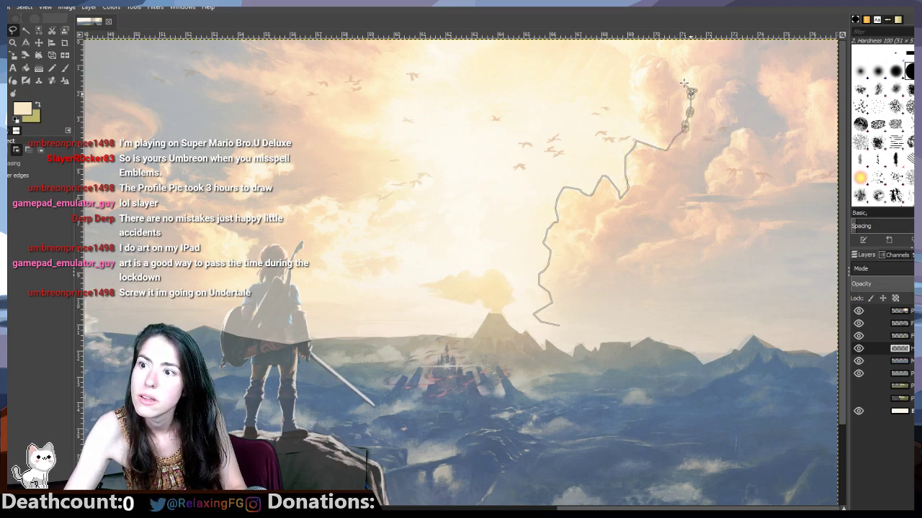
pyautogui.click(684, 81)
pyautogui.click(686, 72)
pyautogui.click(680, 61)
pyautogui.click(677, 54)
pyautogui.click(671, 46)
pyautogui.click(666, 48)
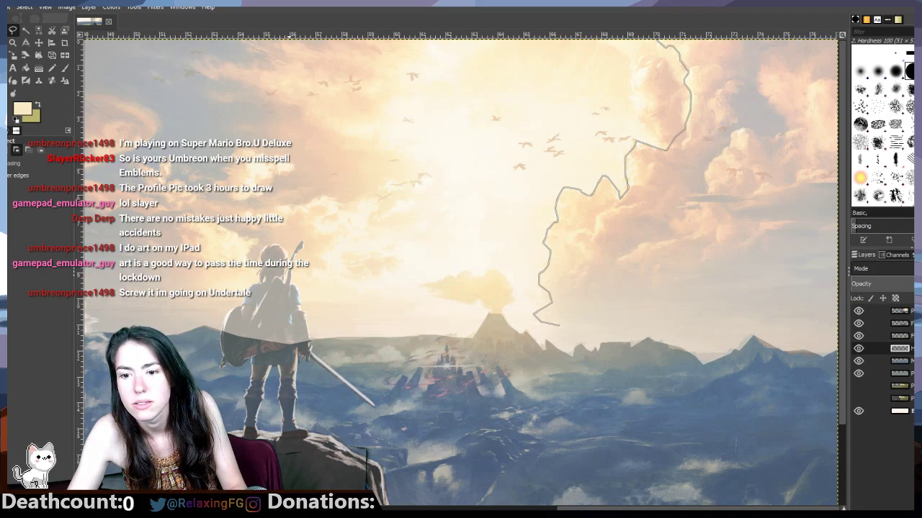
# Step: Close the cloud bank outline by routing it outside the canvas, across the water below the mountains and back to its starting point
pyautogui.scroll(-4, 638, 239)
pyautogui.click(665, 183)
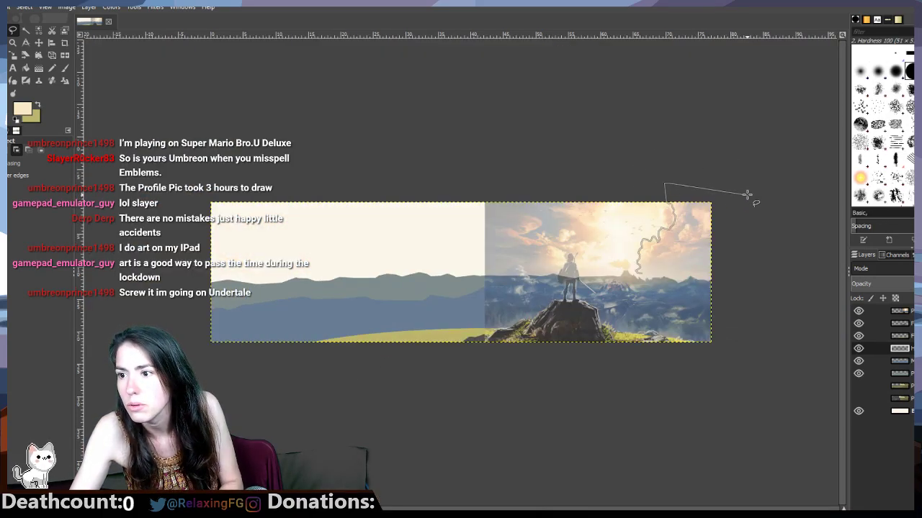
pyautogui.click(746, 195)
pyautogui.click(734, 269)
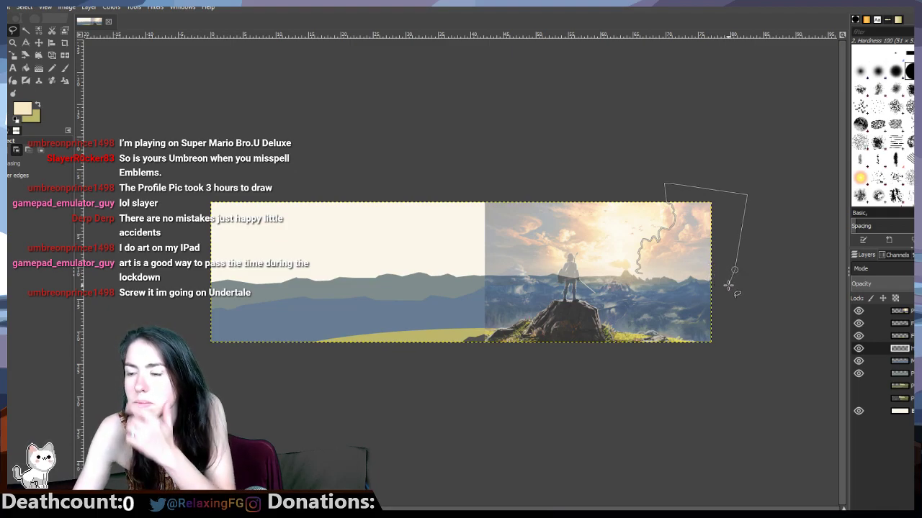
pyautogui.click(724, 277)
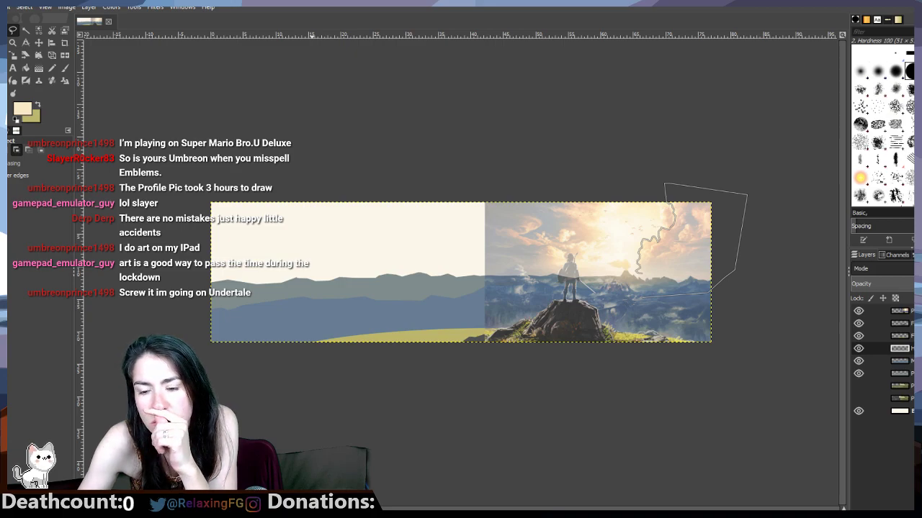
pyautogui.press('1')
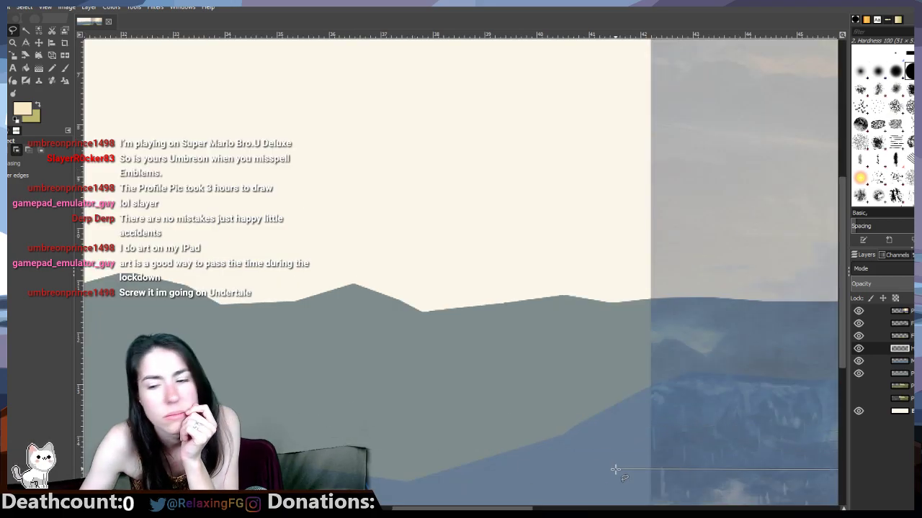
pyautogui.moveTo(462, 508); pyautogui.dragTo(477, 508)
pyautogui.hscroll(10, 461, 272)
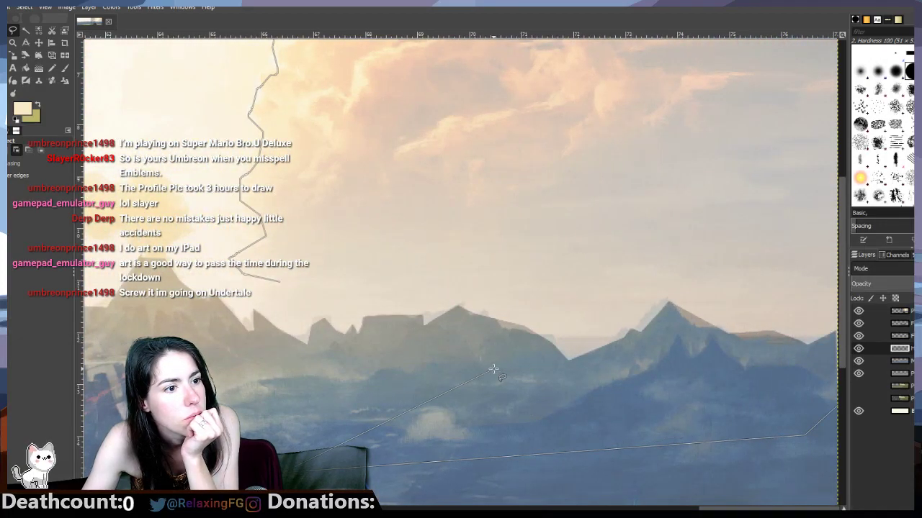
pyautogui.scroll(-3, 475, 371)
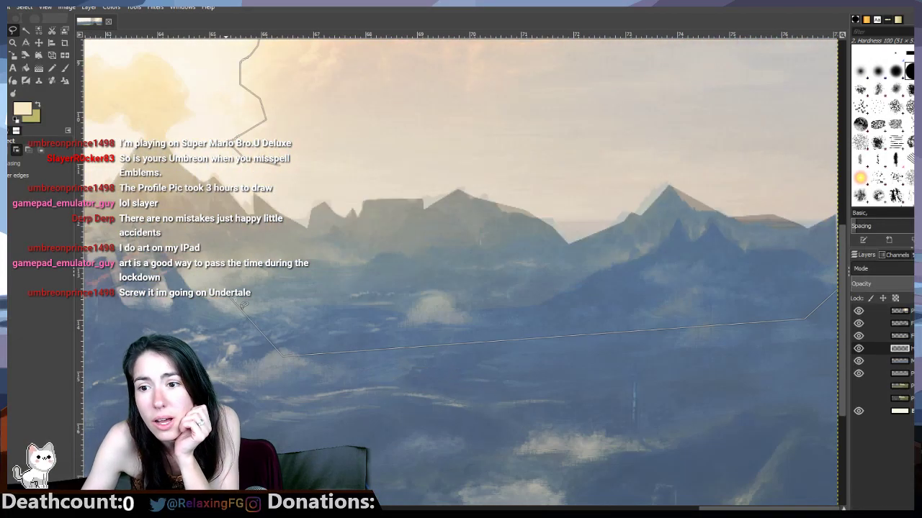
pyautogui.click(238, 252)
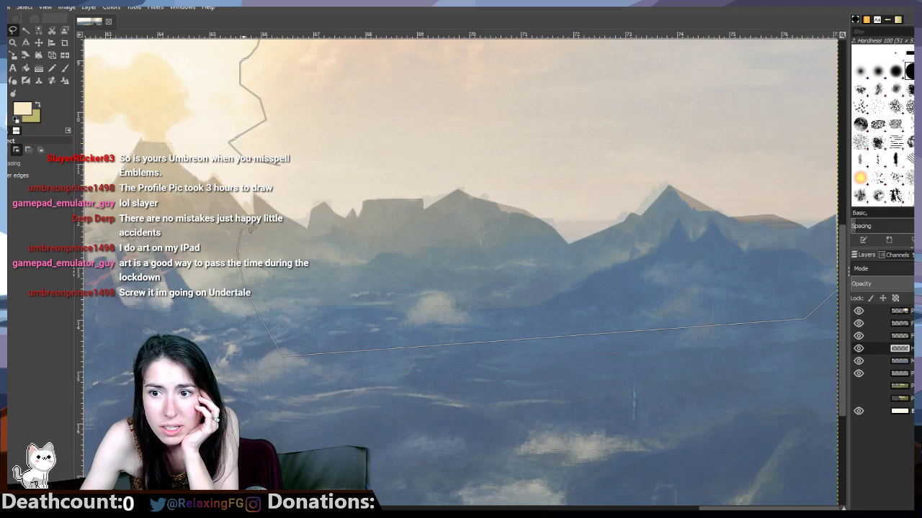
pyautogui.click(272, 200)
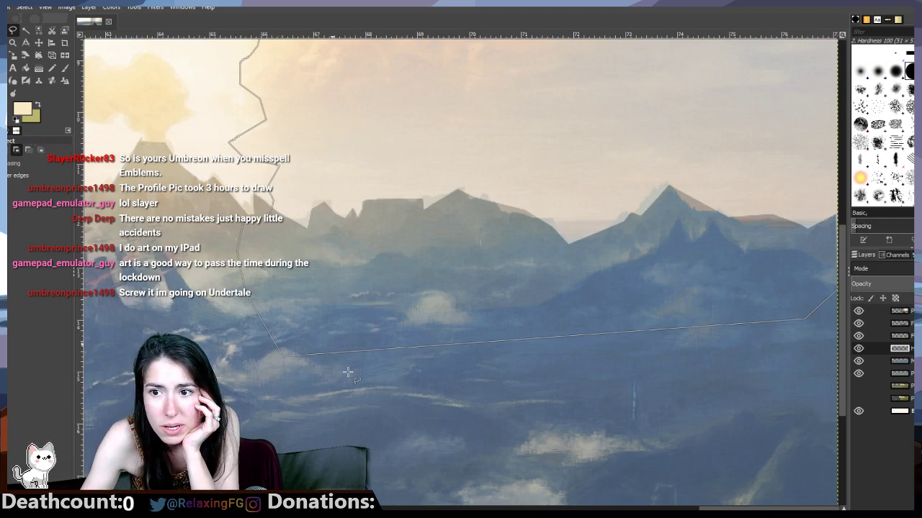
pyautogui.scroll(7, 354, 389)
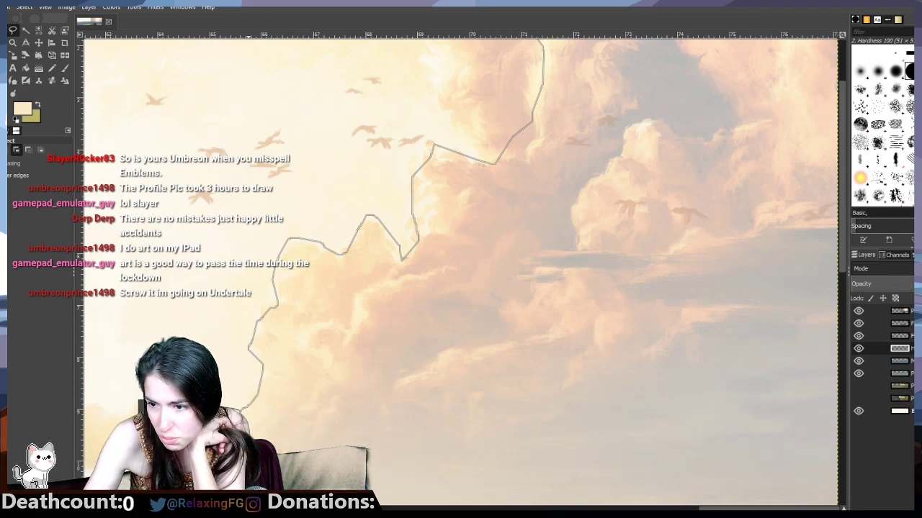
pyautogui.press('-')
pyautogui.press('-')
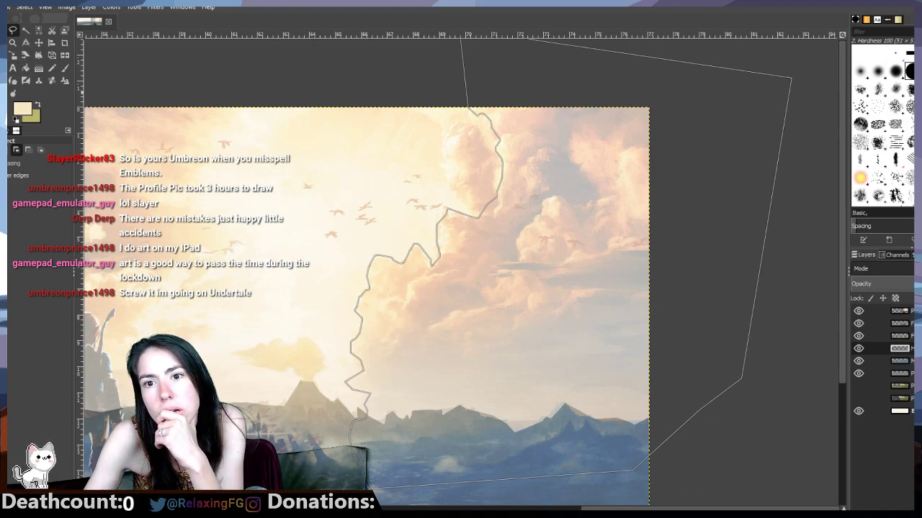
# Step: Fill the cloud bank selection on the highlights layer with the pale cream foreground colour using Bucket Fill
pyautogui.click(12, 82)
pyautogui.click(26, 69)
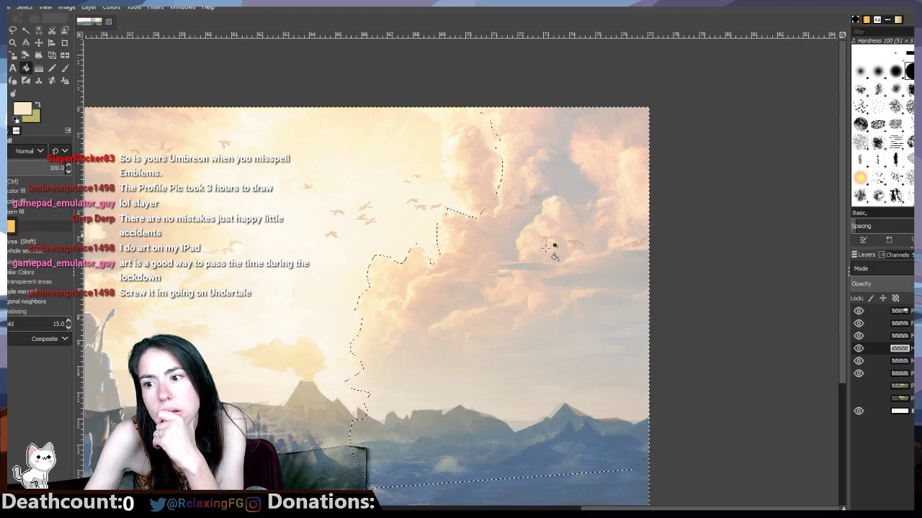
pyautogui.click(544, 254)
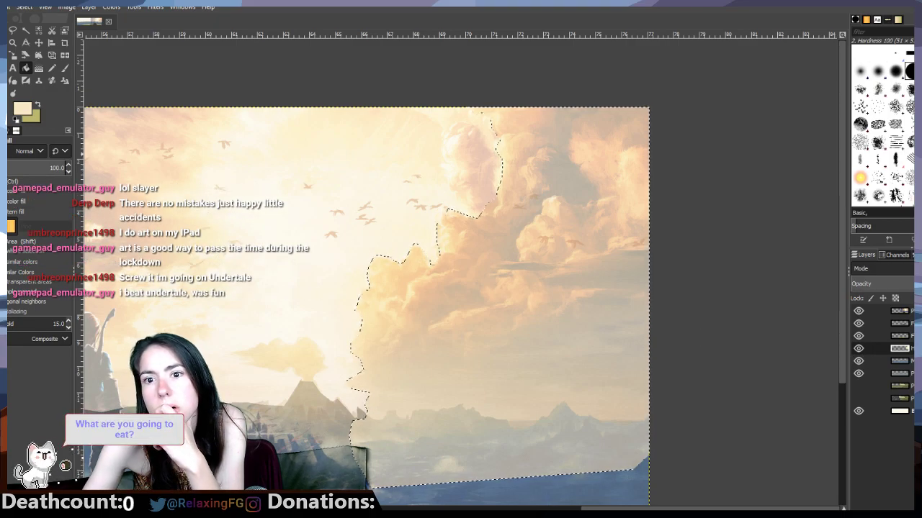
# Step: Switch to the reference painting layer and sample a peach tone from its clouds as the foreground colour
pyautogui.press('p')
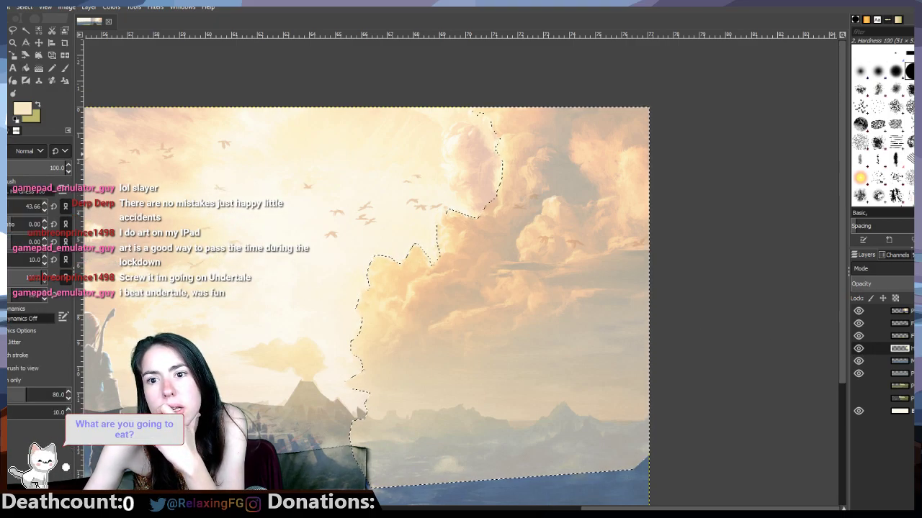
pyautogui.click(22, 109)
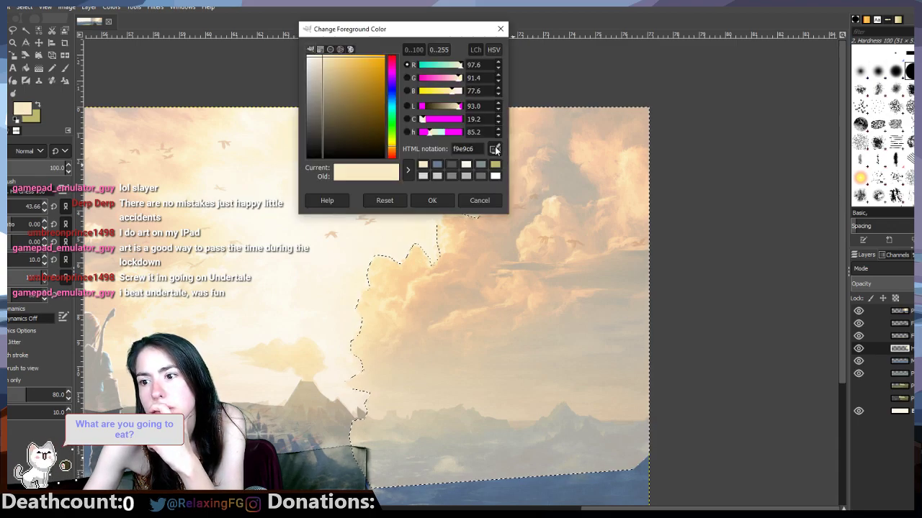
pyautogui.click(463, 267)
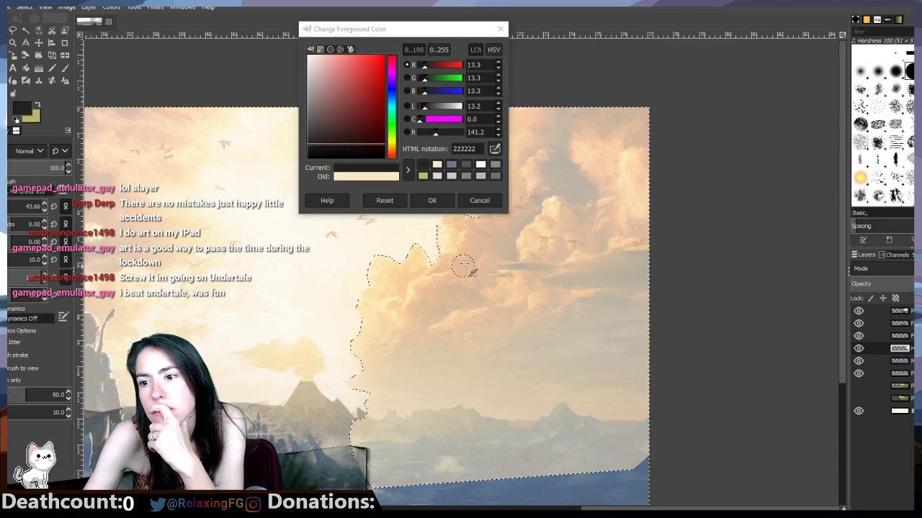
pyautogui.click(868, 311)
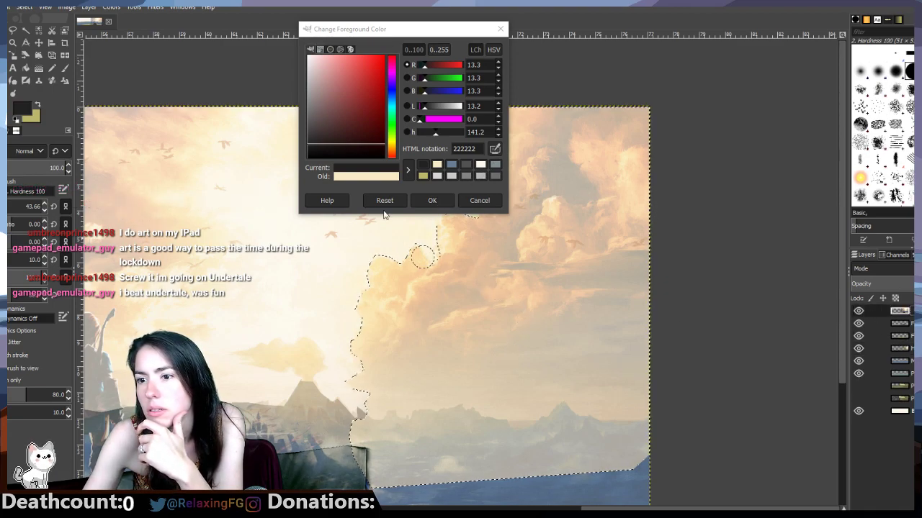
pyautogui.click(496, 150)
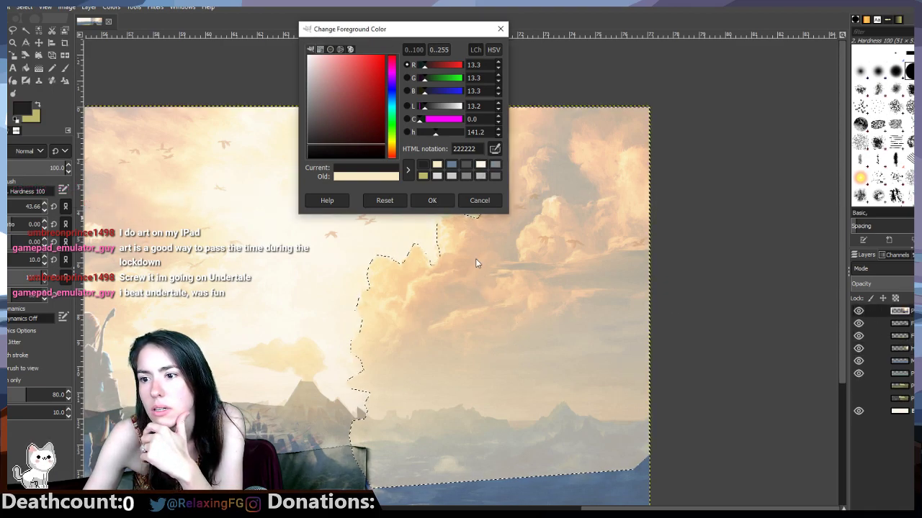
pyautogui.click(429, 290)
pyautogui.click(432, 201)
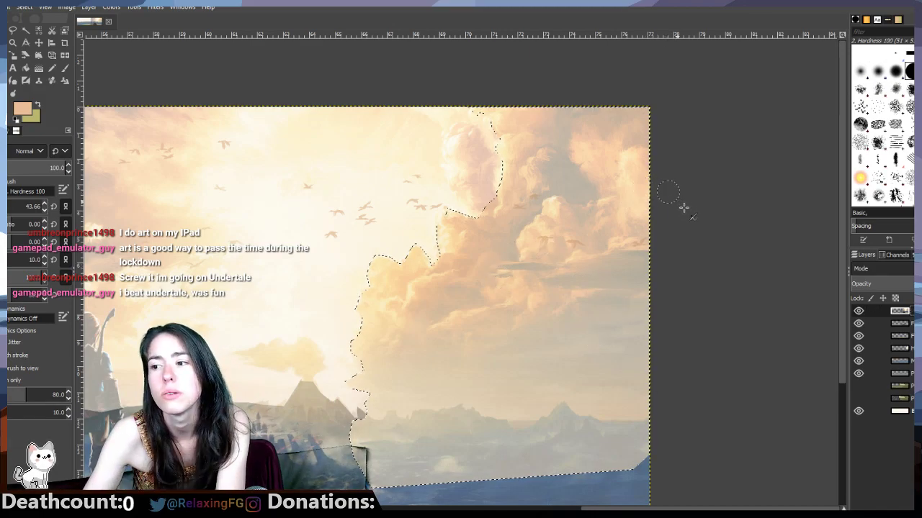
# Step: Hide the white background layer and toggle the visibility of the shape layers to identify the mountain layers
pyautogui.click(858, 412)
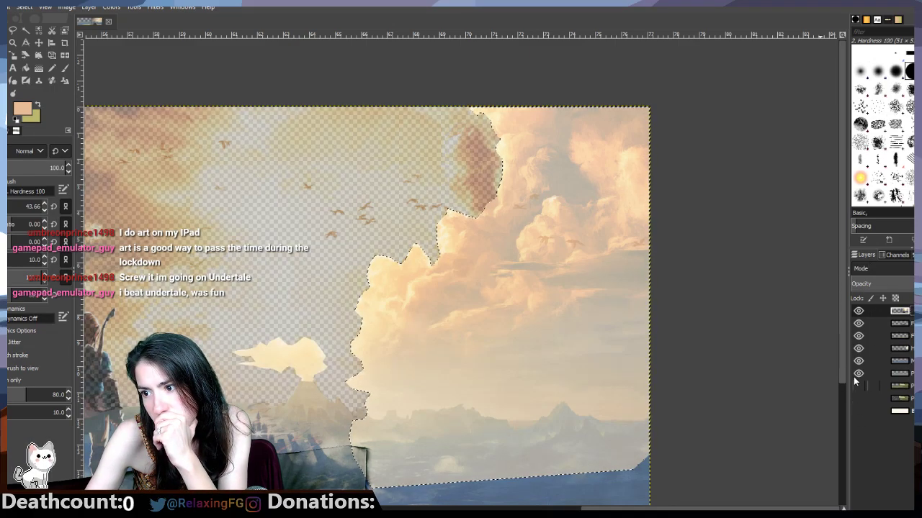
pyautogui.click(858, 373)
pyautogui.click(859, 349)
pyautogui.click(859, 335)
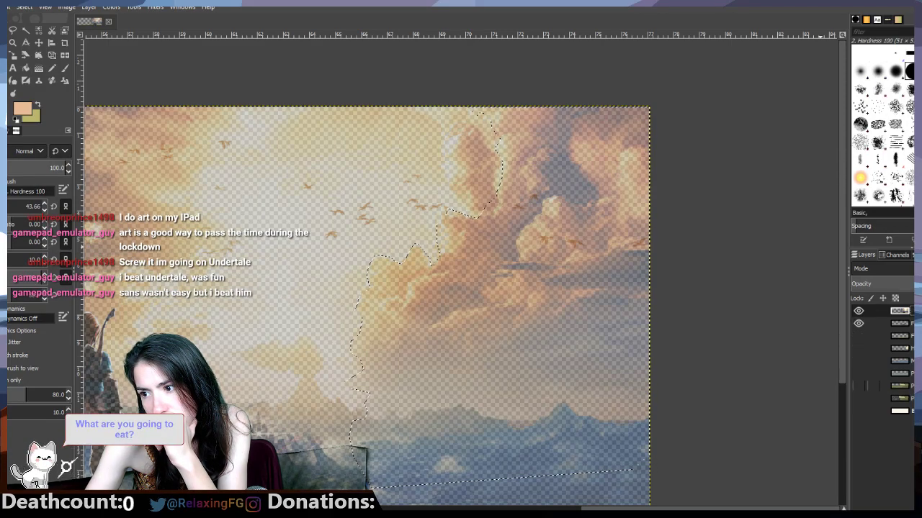
pyautogui.click(858, 336)
pyautogui.click(858, 373)
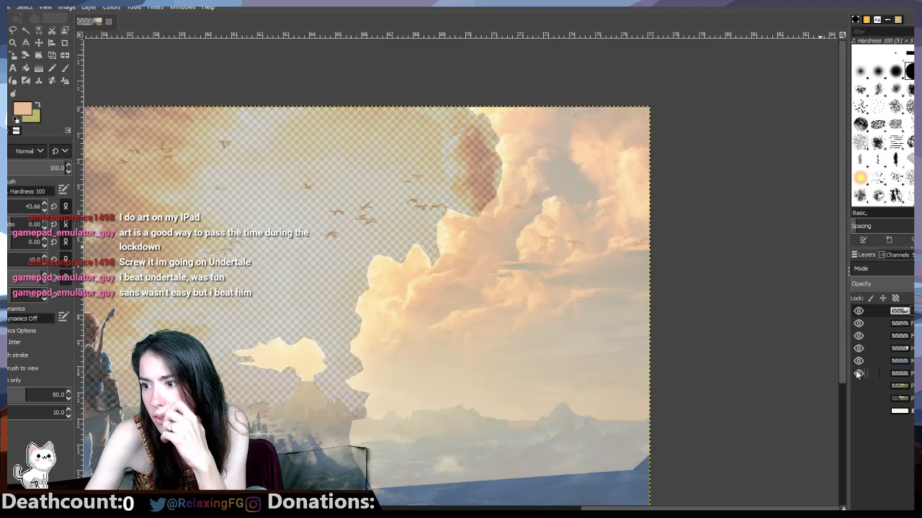
# Step: Move the blue and grey-green mountain layers above the cream highlights layer, directly beneath the reference painting, and check the sky against it
pyautogui.moveTo(900, 361); pyautogui.dragTo(899, 318)
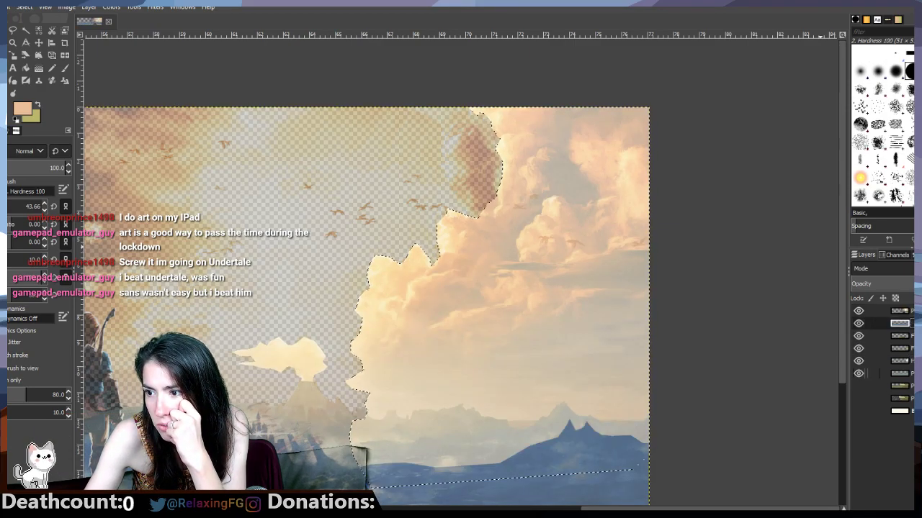
pyautogui.moveTo(899, 374); pyautogui.dragTo(900, 330)
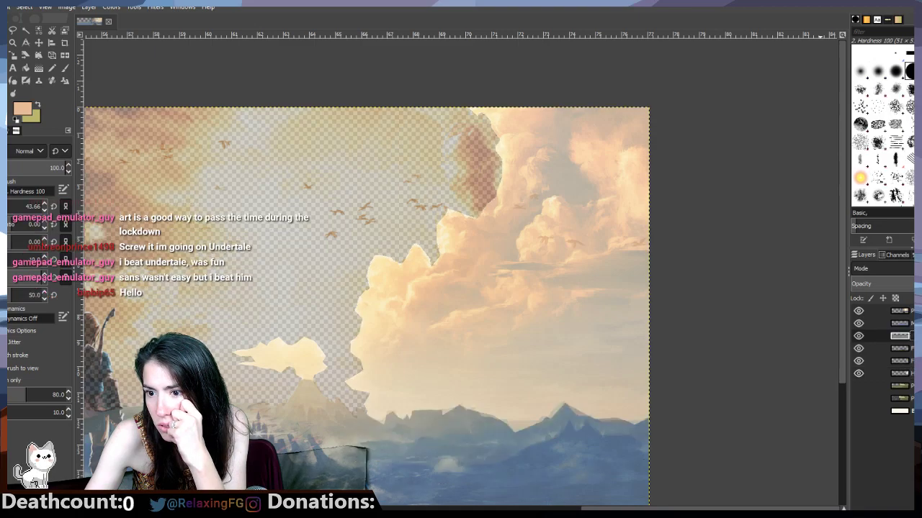
pyautogui.click(858, 311)
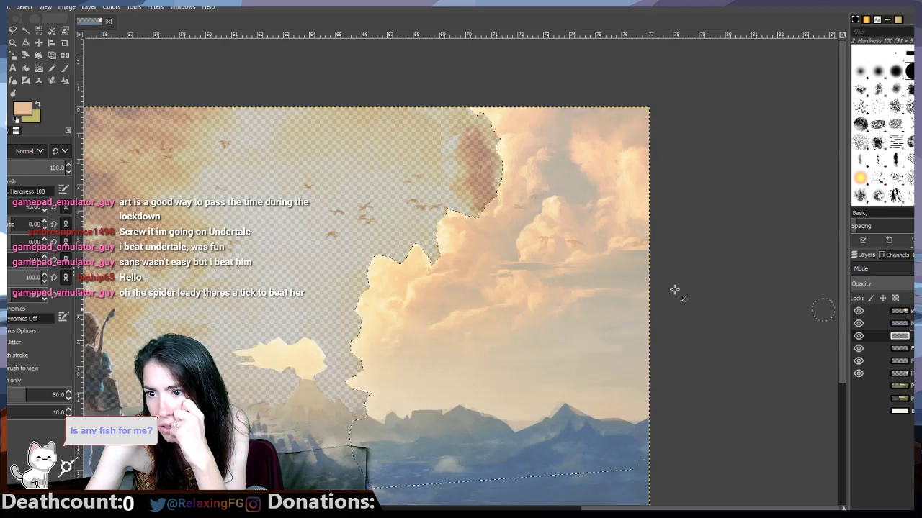
pyautogui.click(859, 311)
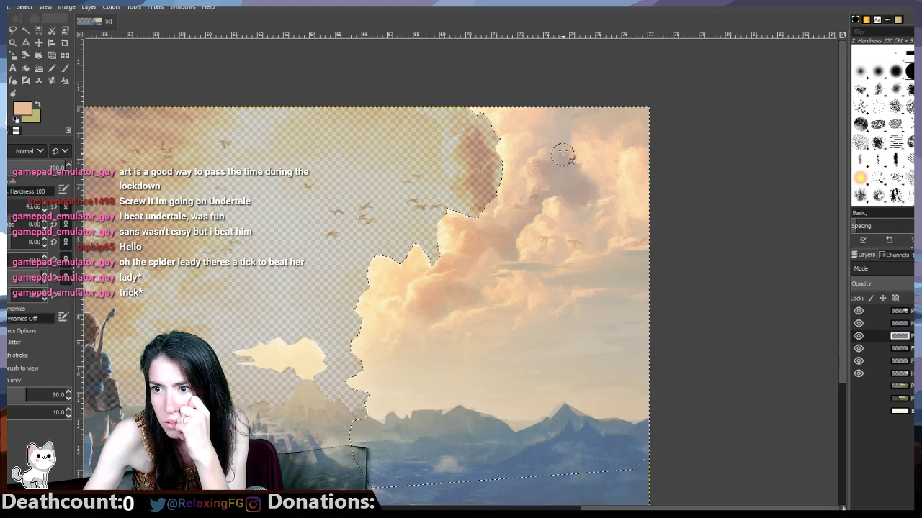
pyautogui.click(858, 312)
pyautogui.click(858, 312)
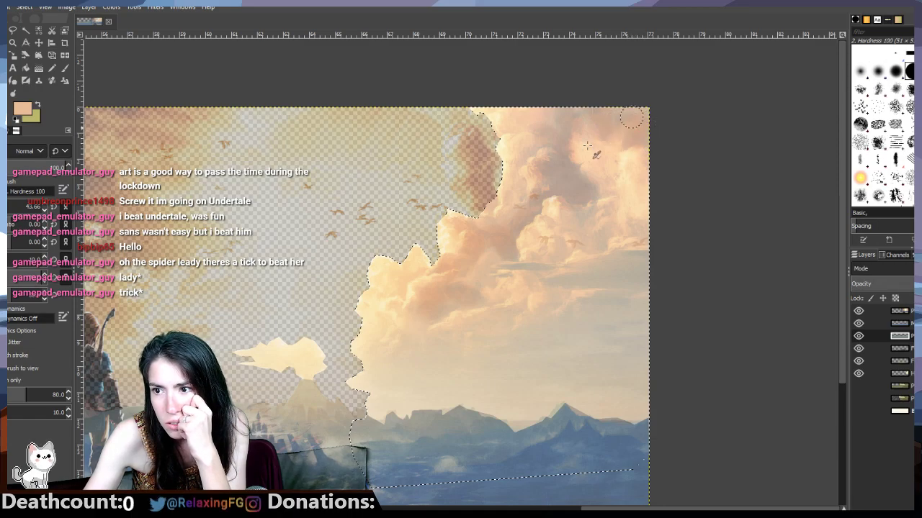
# Step: Set the brush size to 110.18 and try peach strokes along the distant mountain ridge, undoing the strokes
pyautogui.moveTo(19, 211)
pyautogui.mouseDown()
pyautogui.moveTo(10, 211)
pyautogui.moveTo(30, 207)
pyautogui.mouseUp()
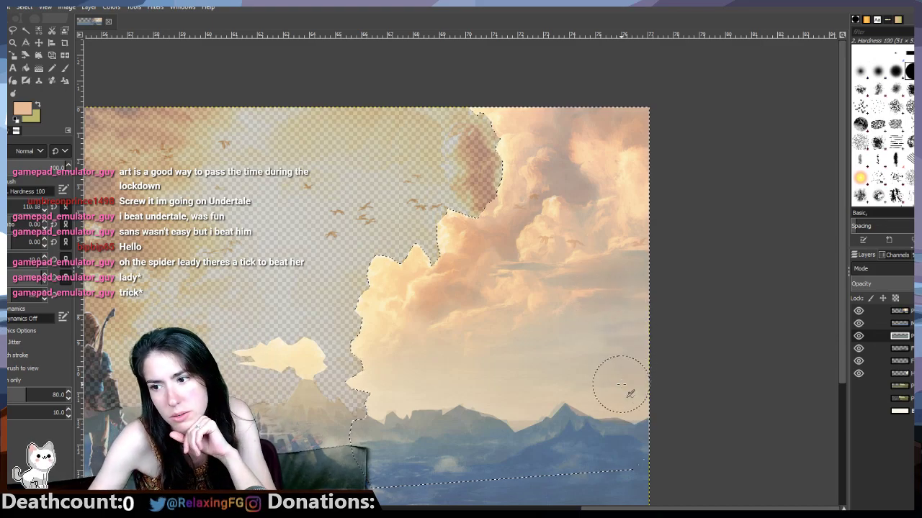
pyautogui.moveTo(488, 391); pyautogui.dragTo(626, 395)
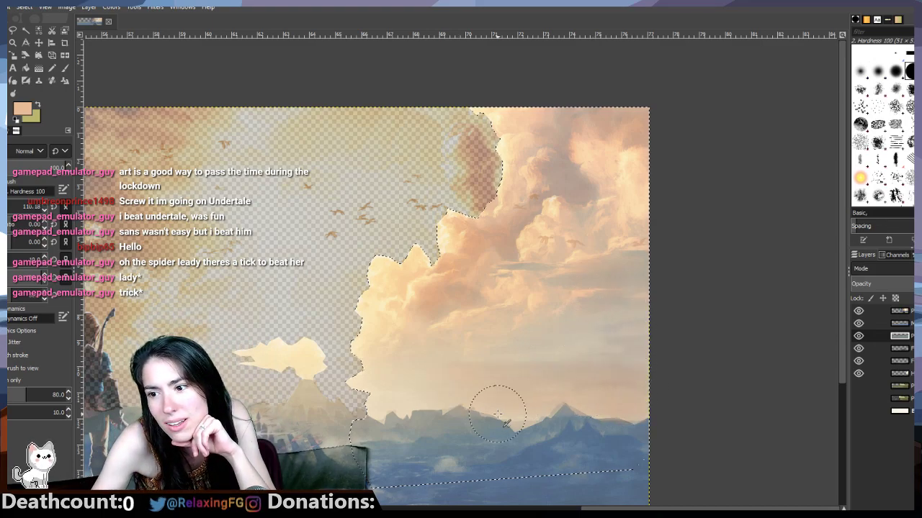
pyautogui.moveTo(500, 413)
pyautogui.mouseDown()
pyautogui.moveTo(674, 412)
pyautogui.moveTo(475, 419)
pyautogui.mouseUp()
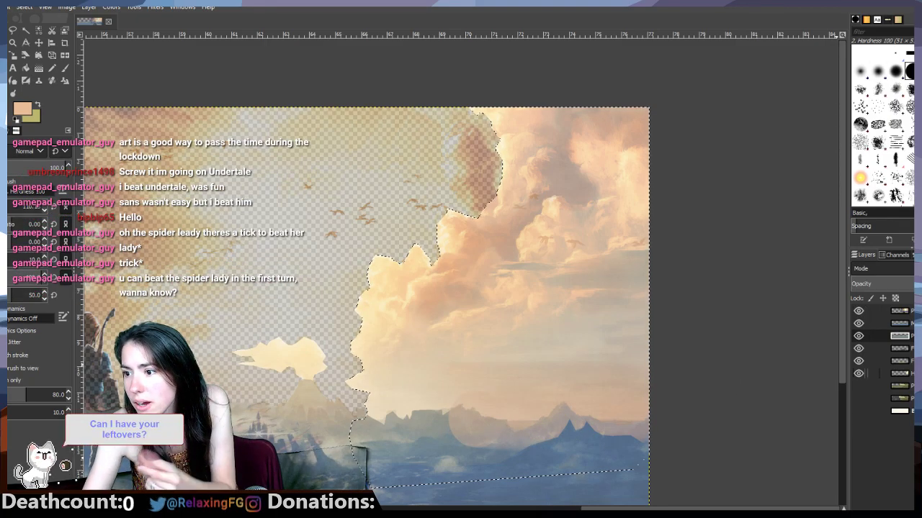
pyautogui.click(867, 373)
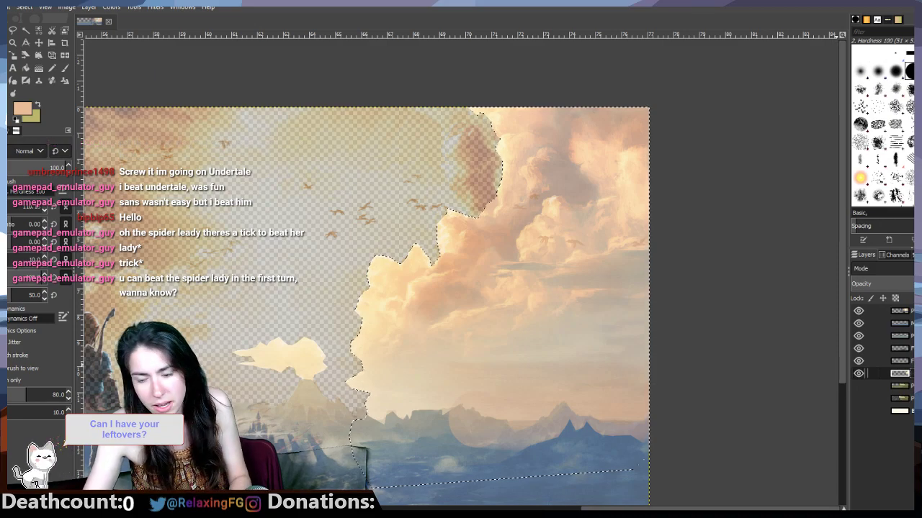
pyautogui.hotkey('ctrl', 'z')
pyautogui.hotkey('ctrl', 'z')
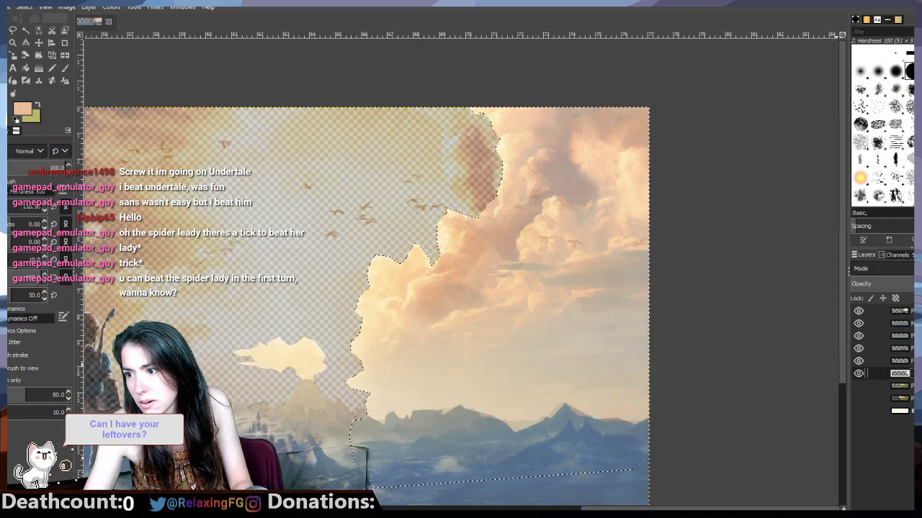
# Step: Compare the soft peach strokes on the cream cloud bank with the reference painting by hiding and showing the painting
pyautogui.click(858, 312)
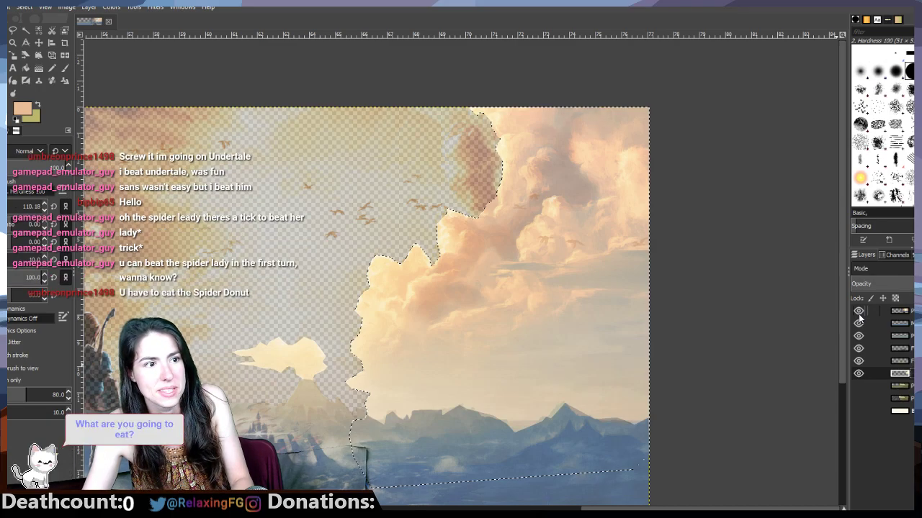
pyautogui.click(859, 311)
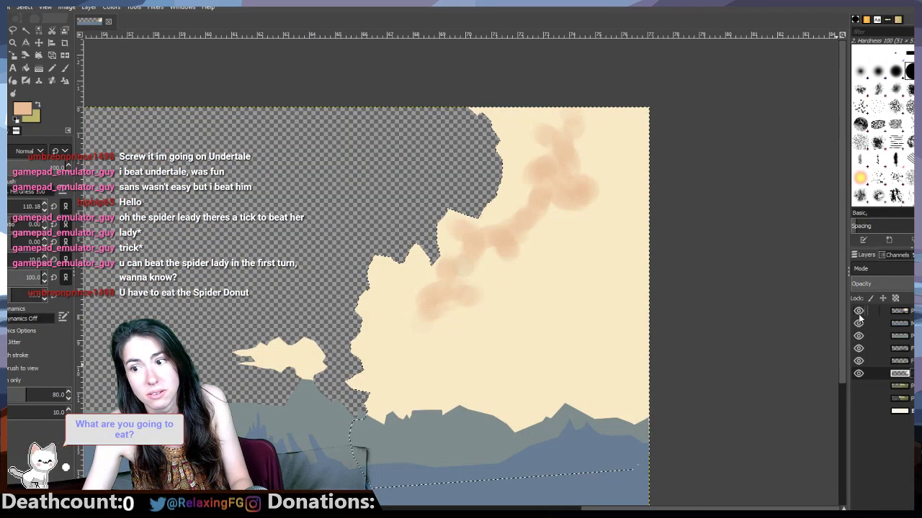
pyautogui.click(858, 312)
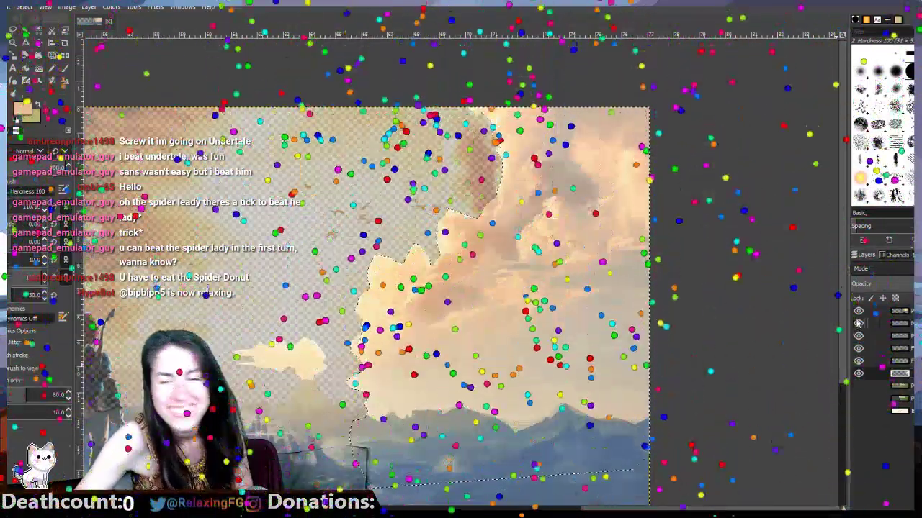
pyautogui.click(858, 313)
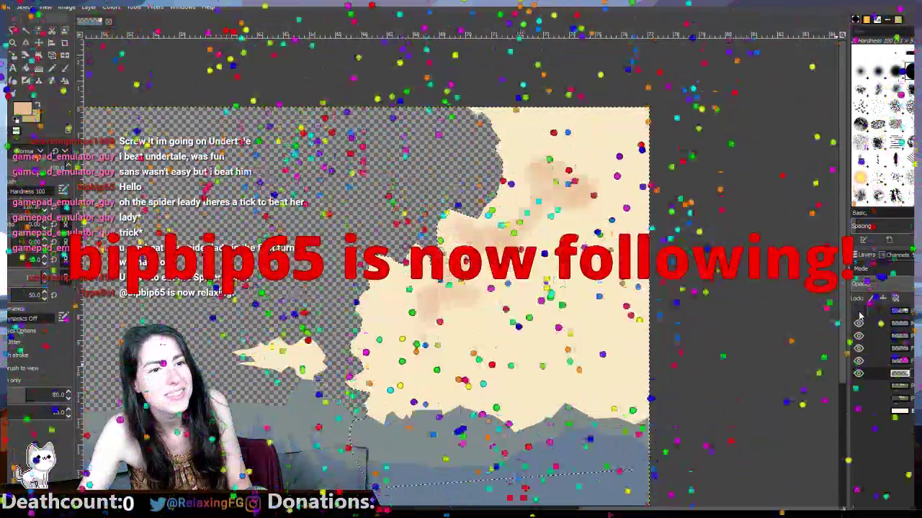
pyautogui.click(858, 312)
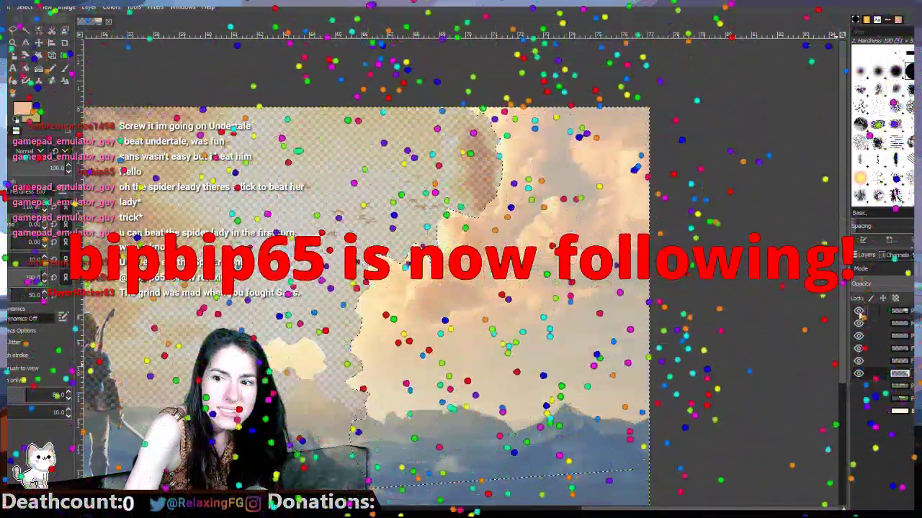
pyautogui.click(859, 313)
pyautogui.click(859, 312)
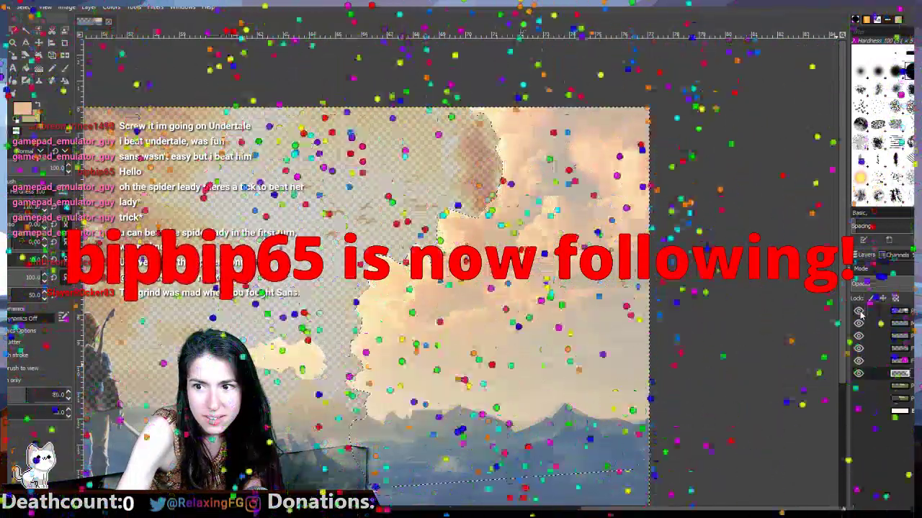
# Step: Undo the peach cloud strokes and the mountain layer reordering, checking the result against the reference painting
pyautogui.click(858, 373)
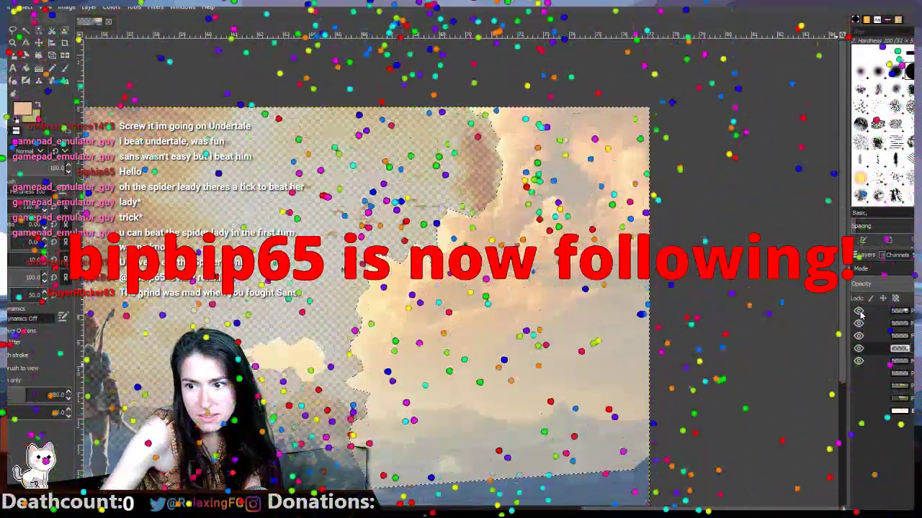
pyautogui.click(859, 313)
pyautogui.click(860, 314)
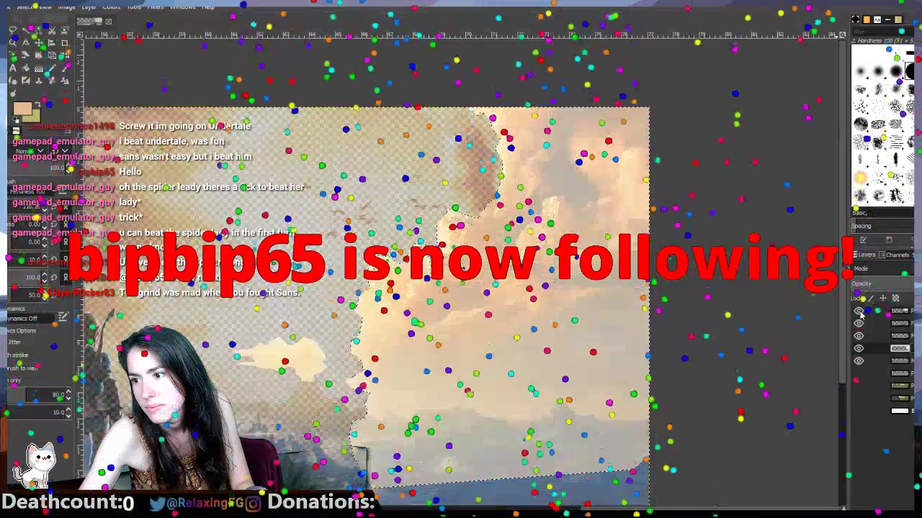
pyautogui.click(859, 312)
pyautogui.click(860, 313)
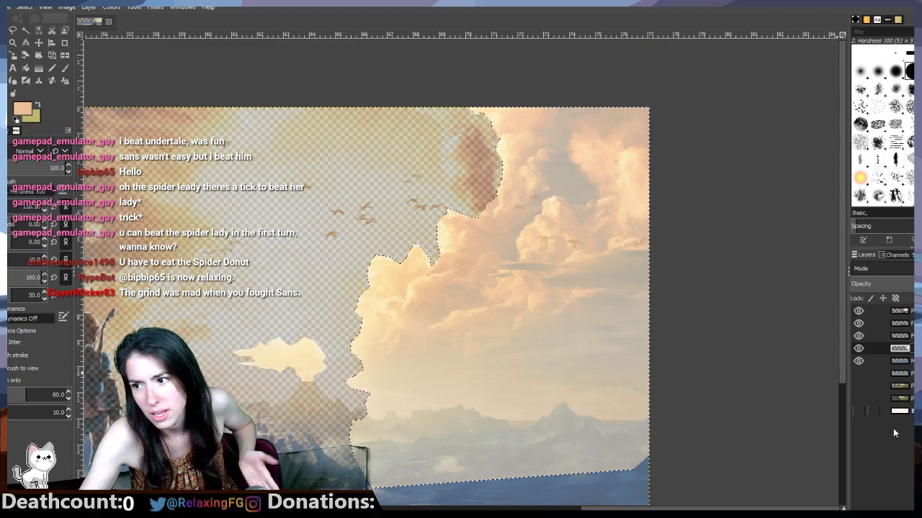
# Step: Show the grey-green mountain layer and restack both mountain layers above the cream highlights, with the blue mountains over the grey-green ones
pyautogui.click(859, 373)
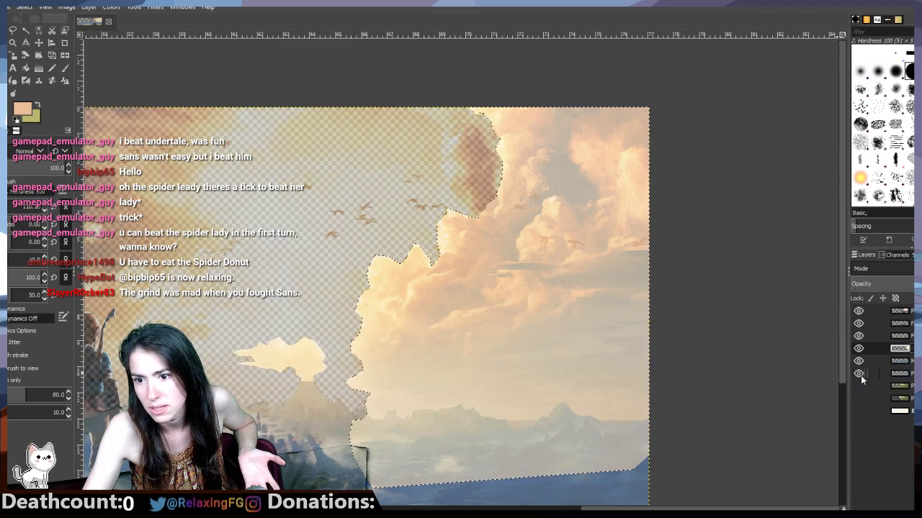
pyautogui.click(867, 373)
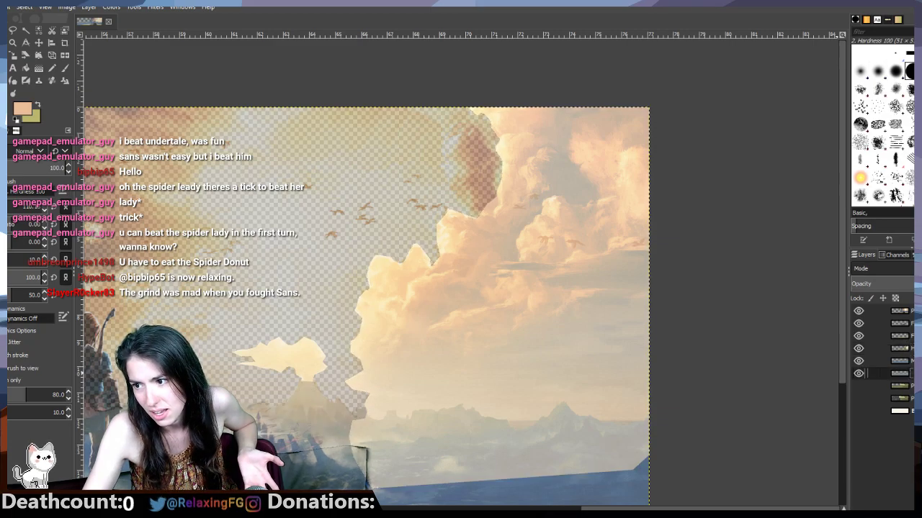
pyautogui.moveTo(867, 373); pyautogui.dragTo(867, 321)
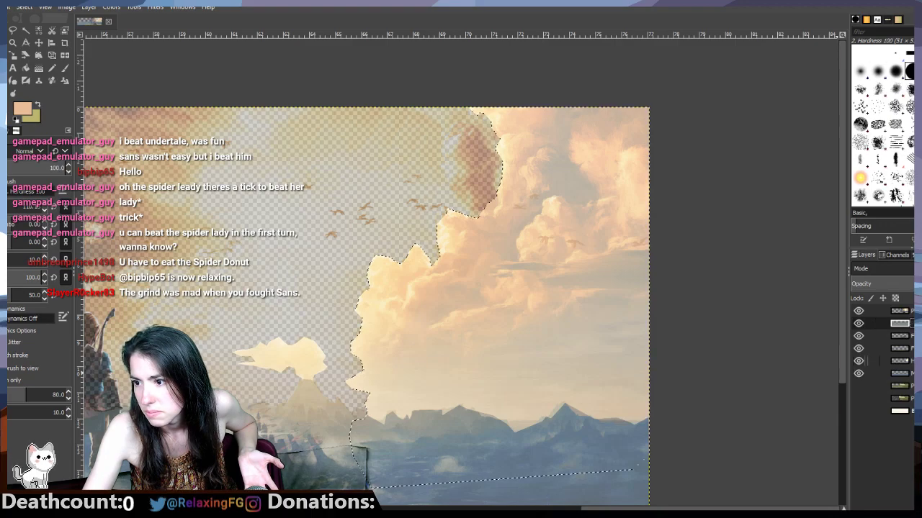
pyautogui.click(900, 372)
pyautogui.moveTo(899, 373); pyautogui.dragTo(899, 330)
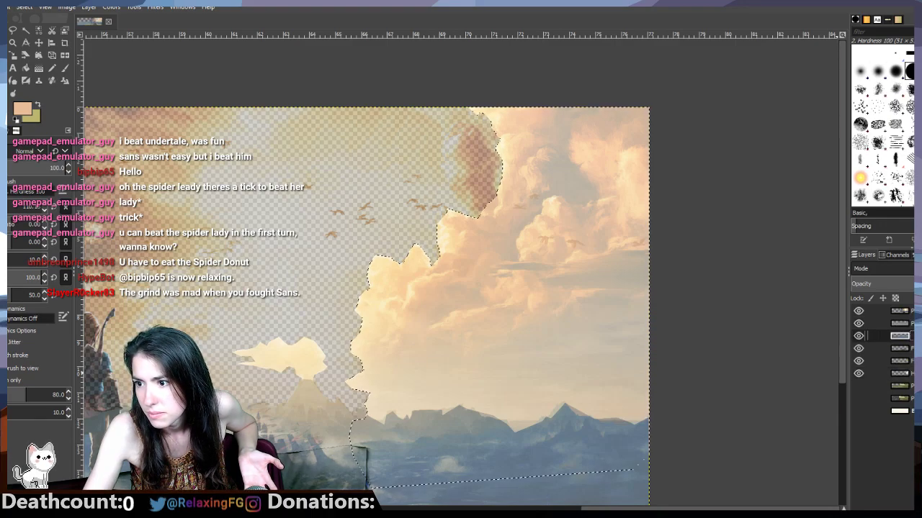
pyautogui.click(859, 311)
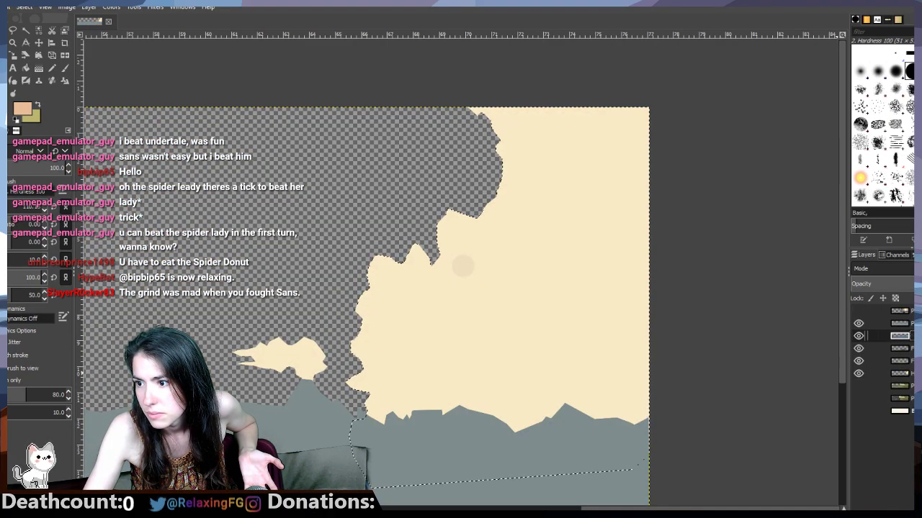
pyautogui.moveTo(900, 336); pyautogui.dragTo(900, 321)
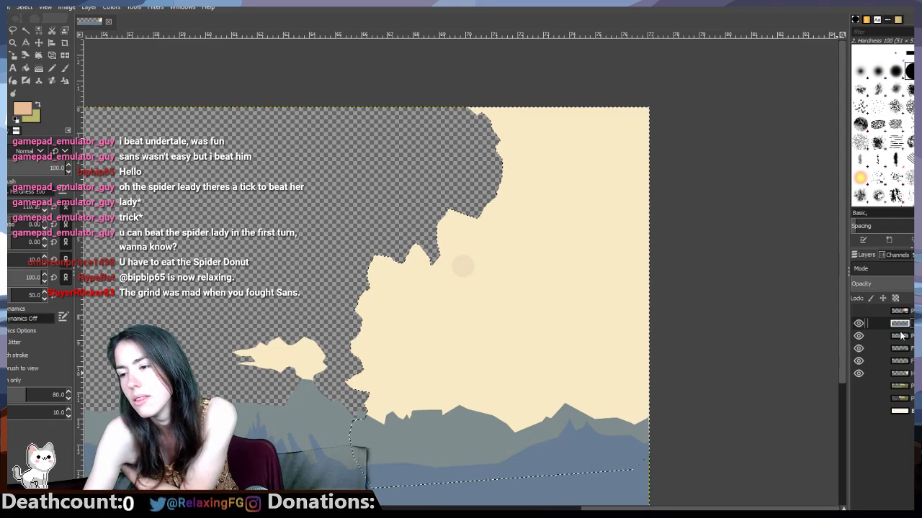
# Step: Compare the restacked cloud and mountain shapes with the reference painting, leave the painting visible and clear the cloud bank selection
pyautogui.click(858, 312)
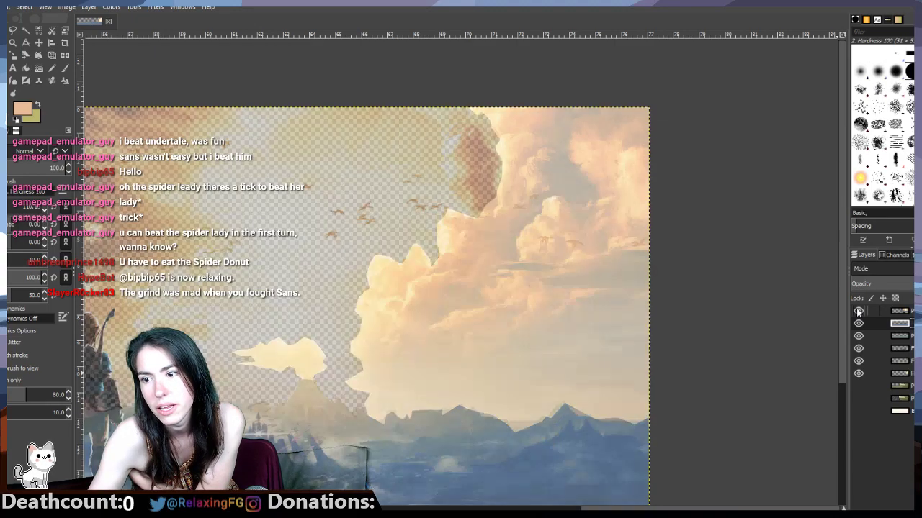
pyautogui.click(859, 311)
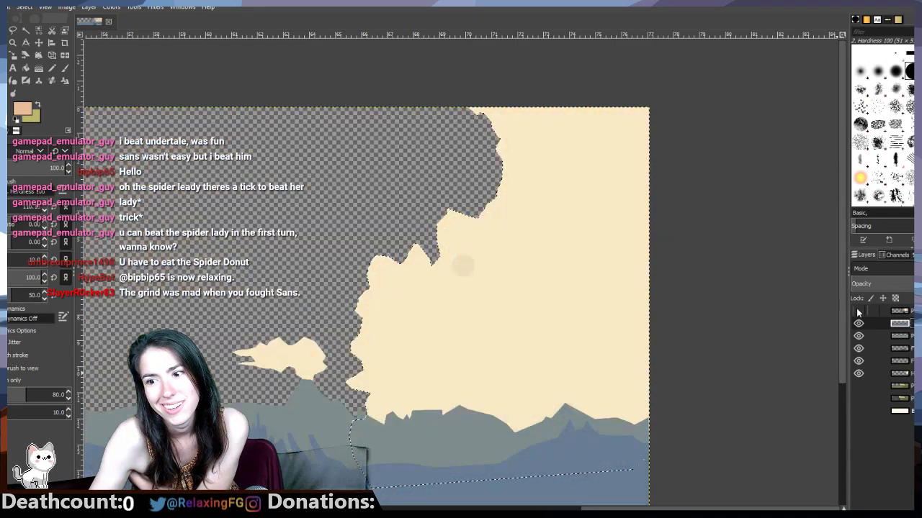
pyautogui.click(857, 311)
pyautogui.click(858, 311)
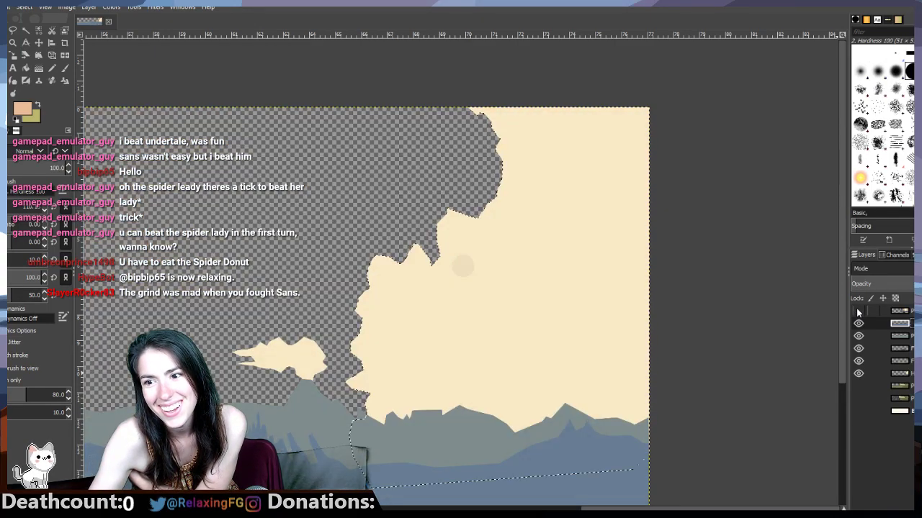
pyautogui.click(857, 311)
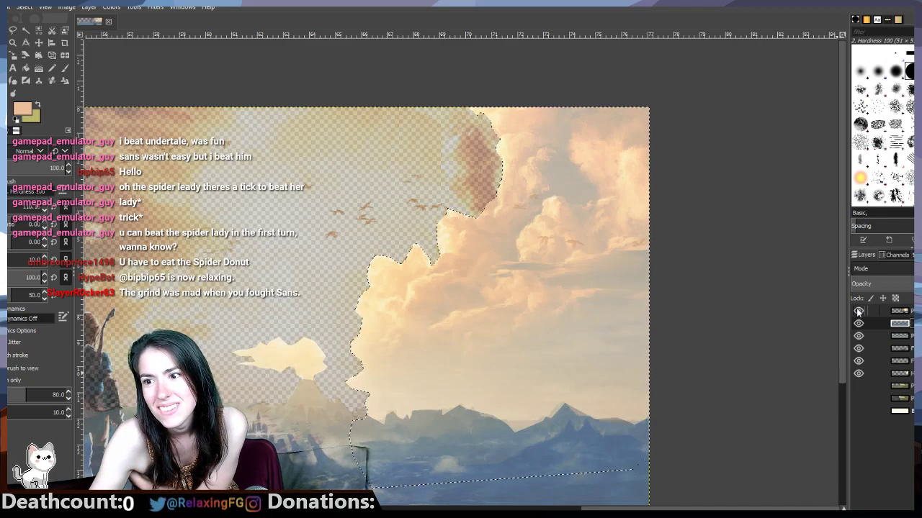
pyautogui.click(857, 311)
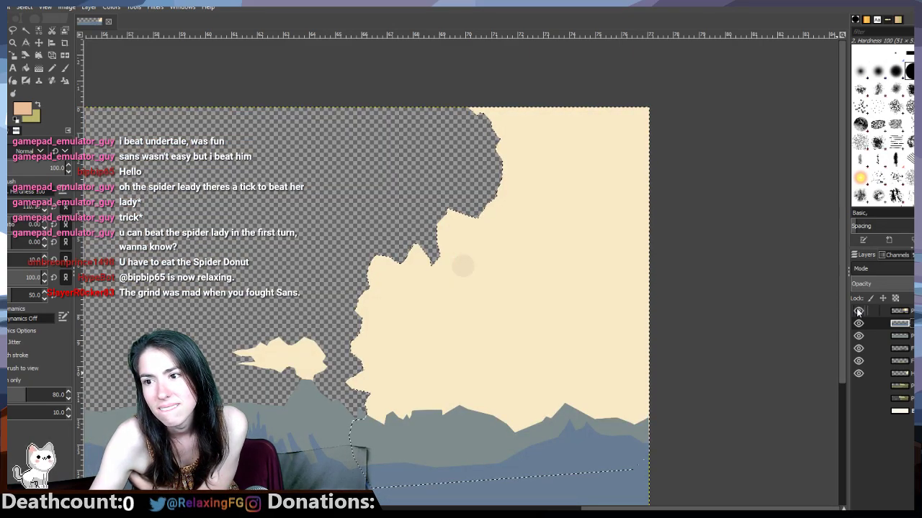
pyautogui.click(858, 311)
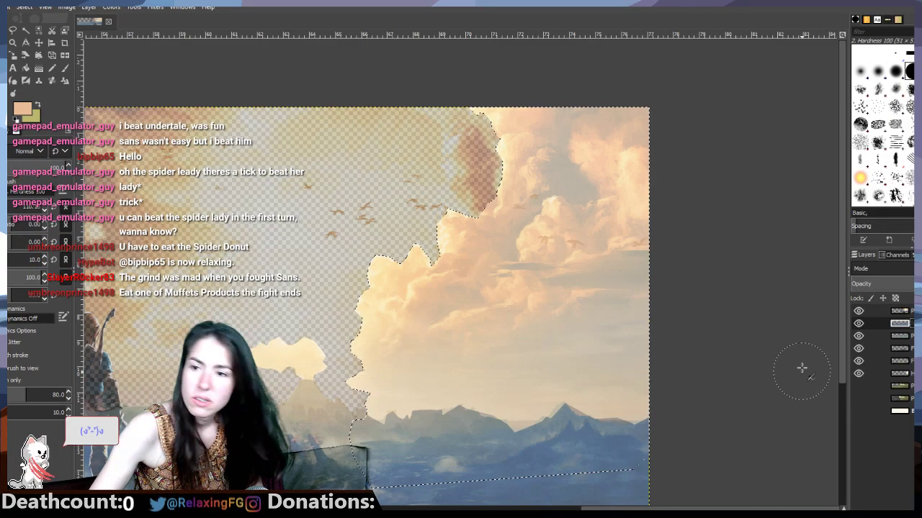
pyautogui.hotkey('ctrl', 'shift', 'a')
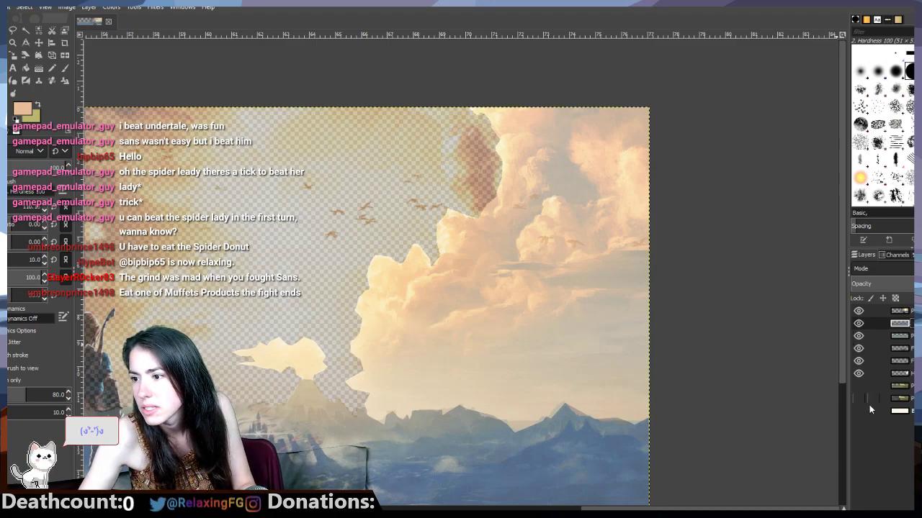
# Step: Isolate the cream cloud layer and paint over its stray darker dots with the cloud's own cream colour, f9e9c6
pyautogui.click(867, 373)
pyautogui.moveTo(859, 352); pyautogui.dragTo(858, 311)
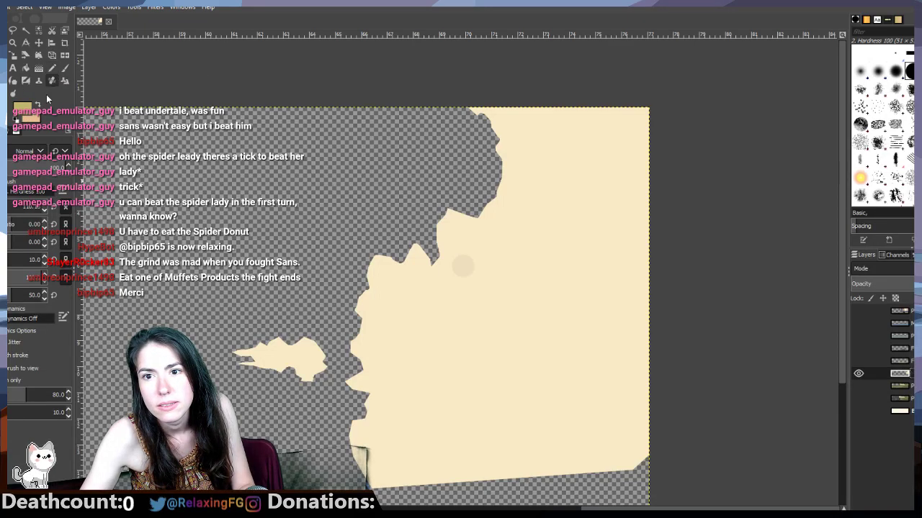
pyautogui.click(22, 106)
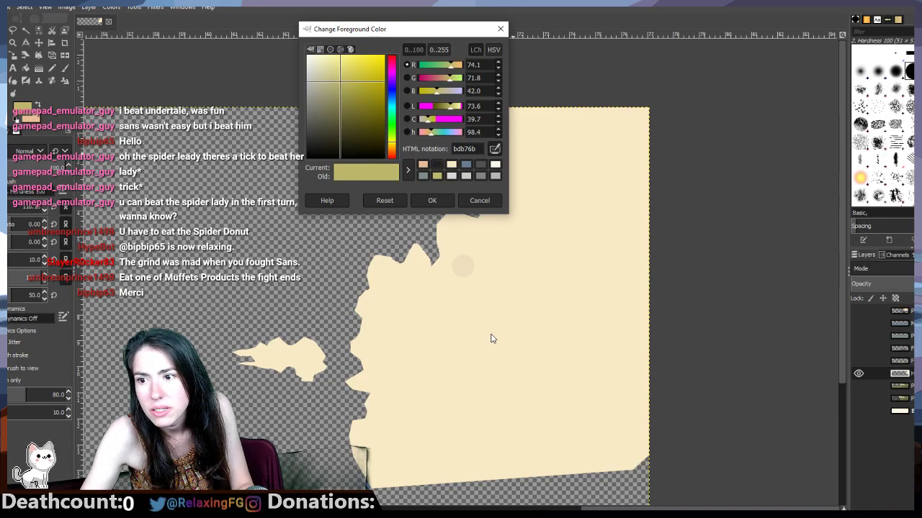
pyautogui.click(495, 149)
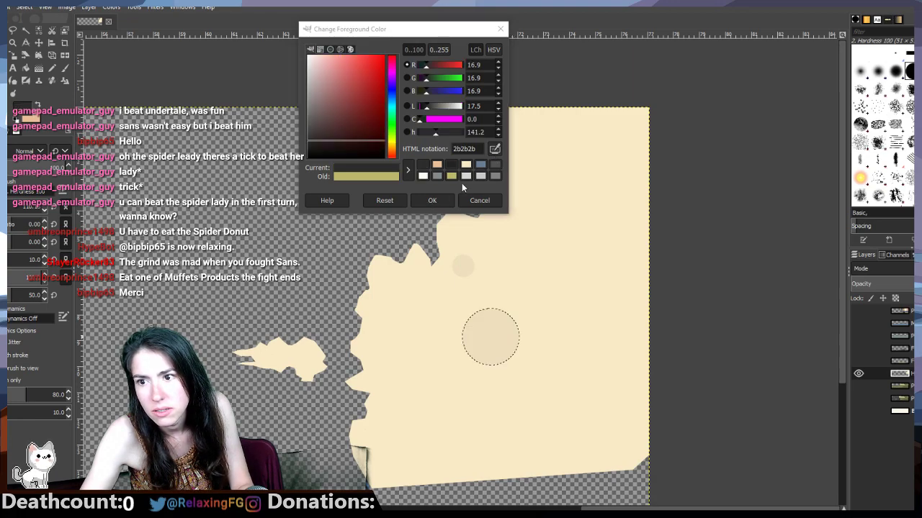
pyautogui.click(494, 148)
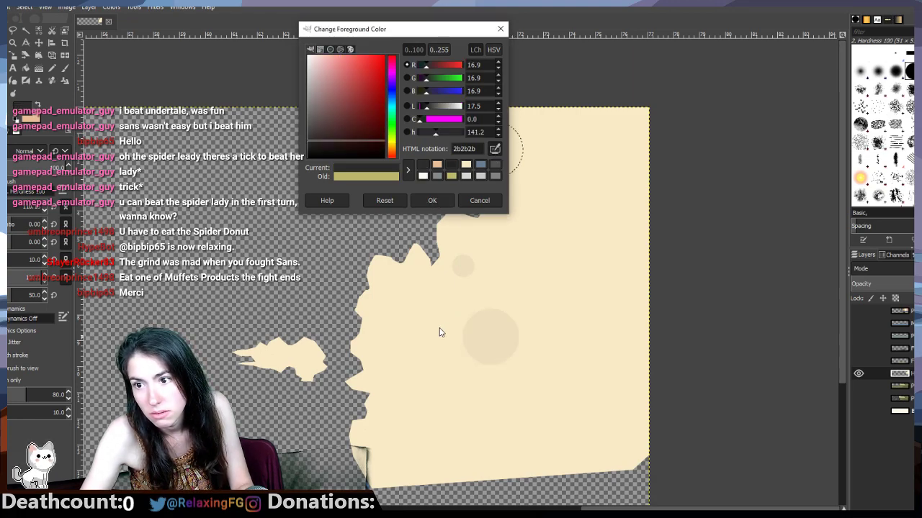
pyautogui.click(464, 256)
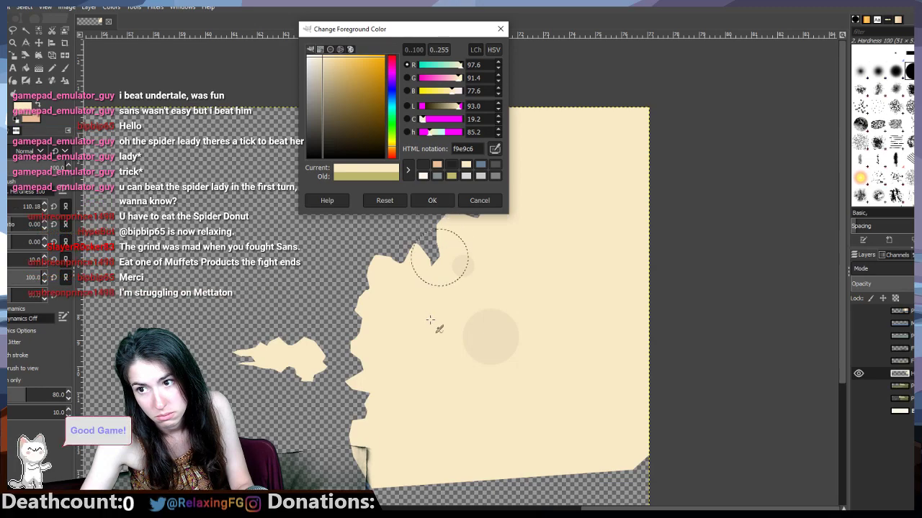
pyautogui.click(431, 323)
pyautogui.click(431, 201)
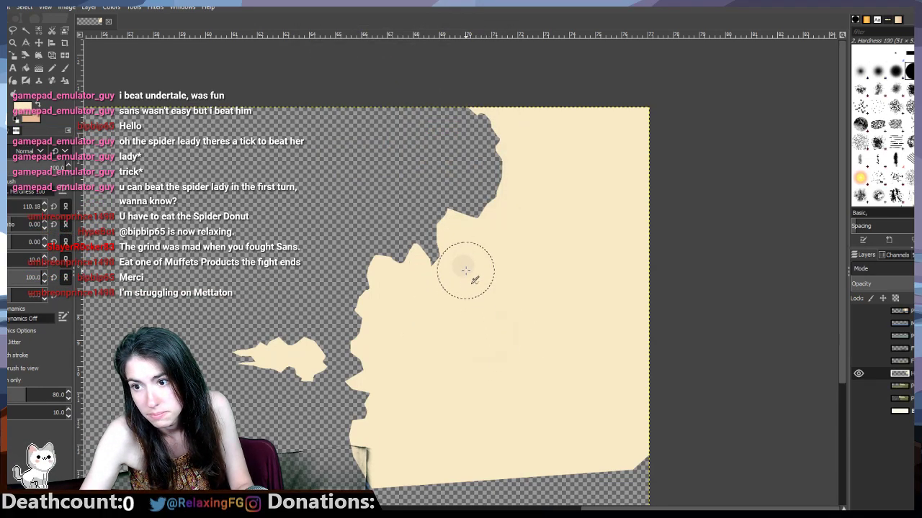
pyautogui.moveTo(465, 269); pyautogui.dragTo(466, 260)
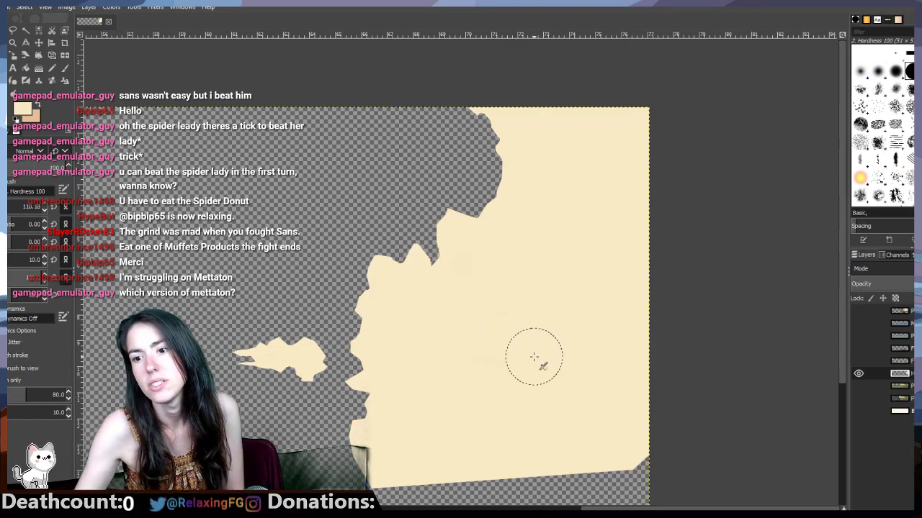
# Step: Show the reference painting over the cream clouds and try several opacities, ending with it semi-transparent
pyautogui.click(856, 312)
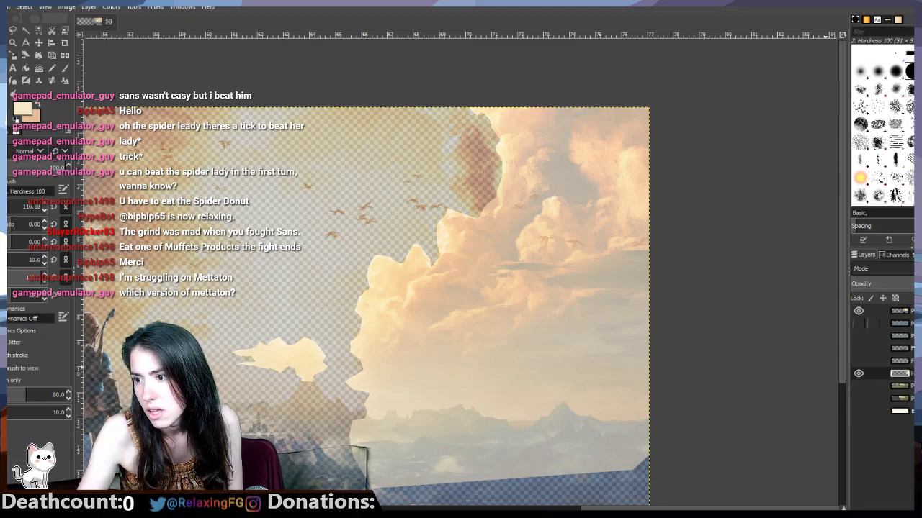
pyautogui.click(906, 311)
pyautogui.click(911, 281)
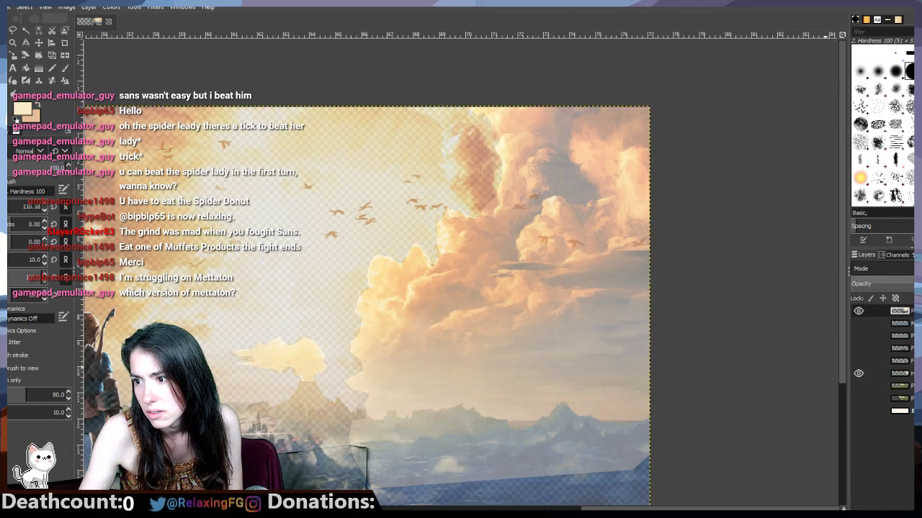
pyautogui.click(912, 280)
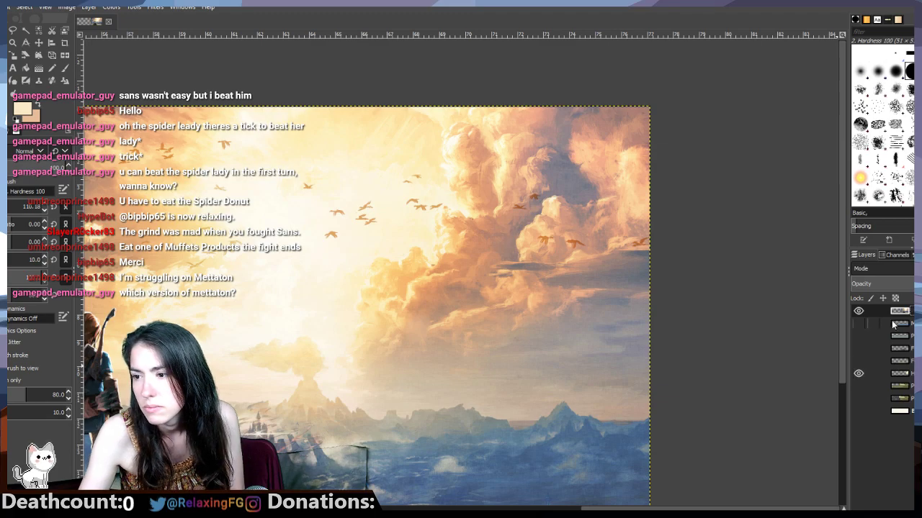
pyautogui.click(909, 281)
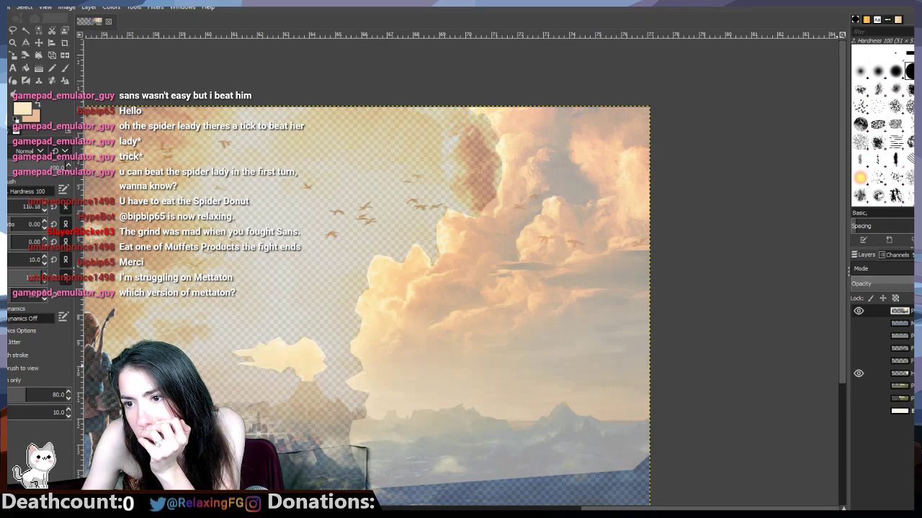
# Step: Show the cream background layer and compare the cloud shapes with the reference painting by hiding and showing the painting
pyautogui.click(53, 69)
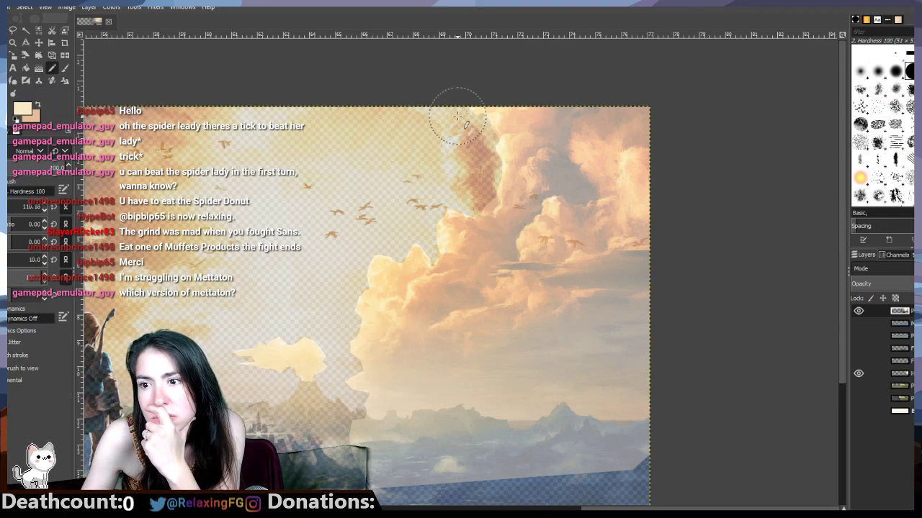
pyautogui.click(866, 413)
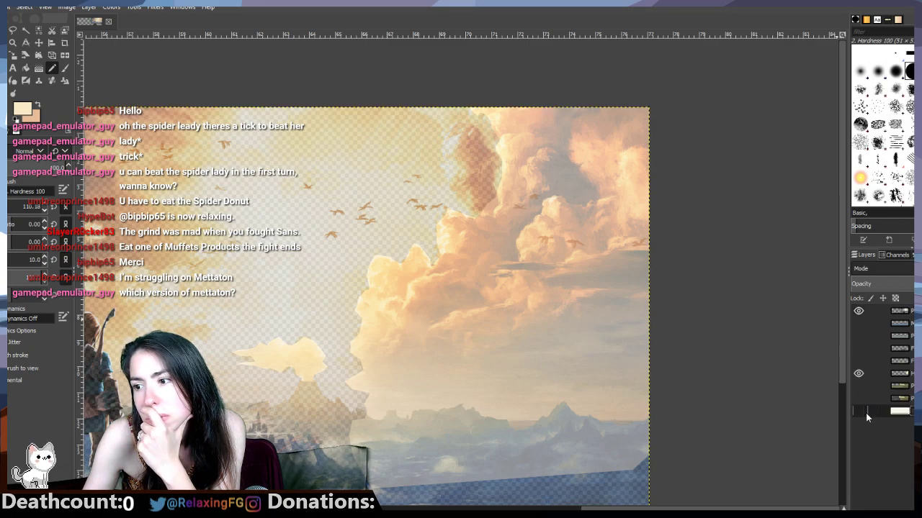
pyautogui.click(859, 310)
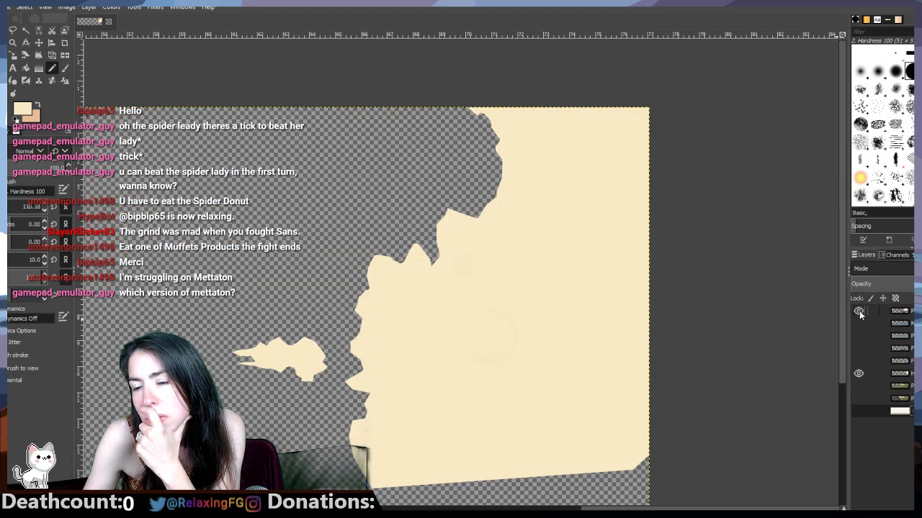
pyautogui.click(860, 312)
pyautogui.click(859, 311)
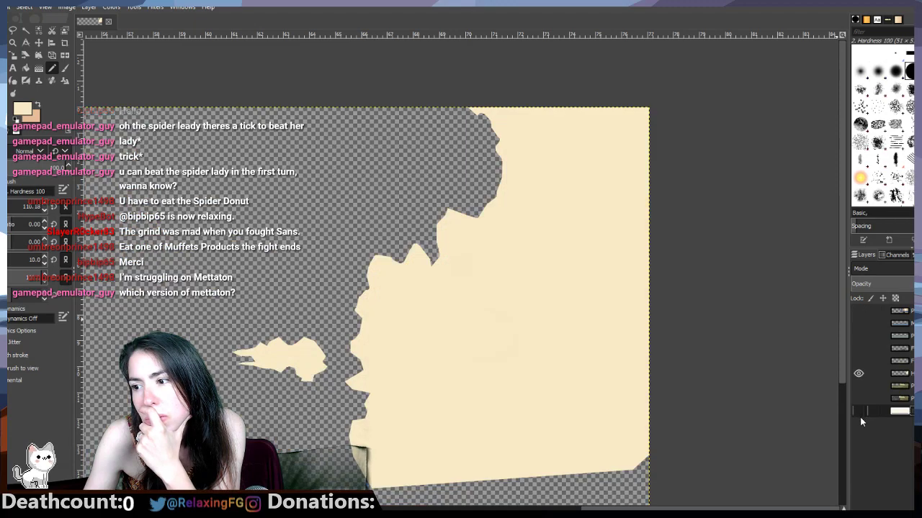
pyautogui.click(860, 411)
pyautogui.click(855, 312)
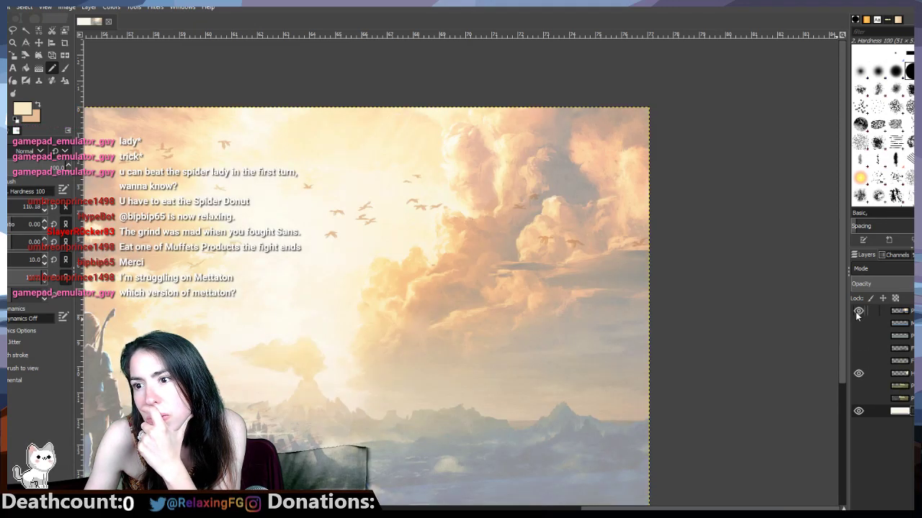
pyautogui.click(855, 312)
pyautogui.click(855, 312)
pyautogui.click(855, 312)
pyautogui.click(855, 312)
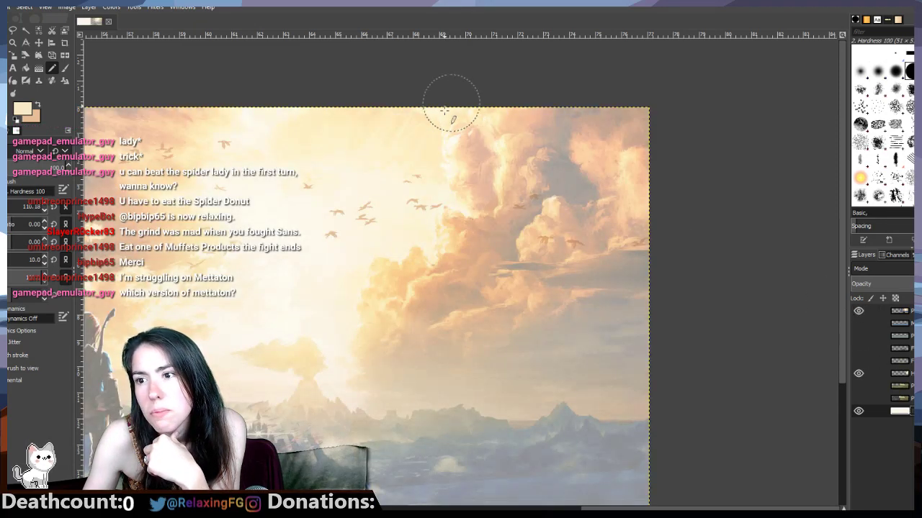
# Step: Choose the Pencil tool and swap the colours so that peach is the foreground
pyautogui.click(12, 32)
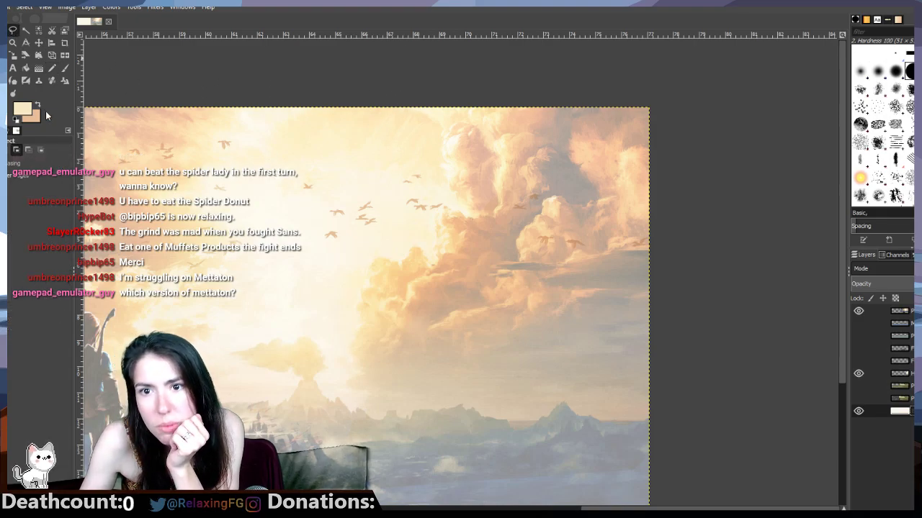
pyautogui.click(51, 68)
pyautogui.click(39, 105)
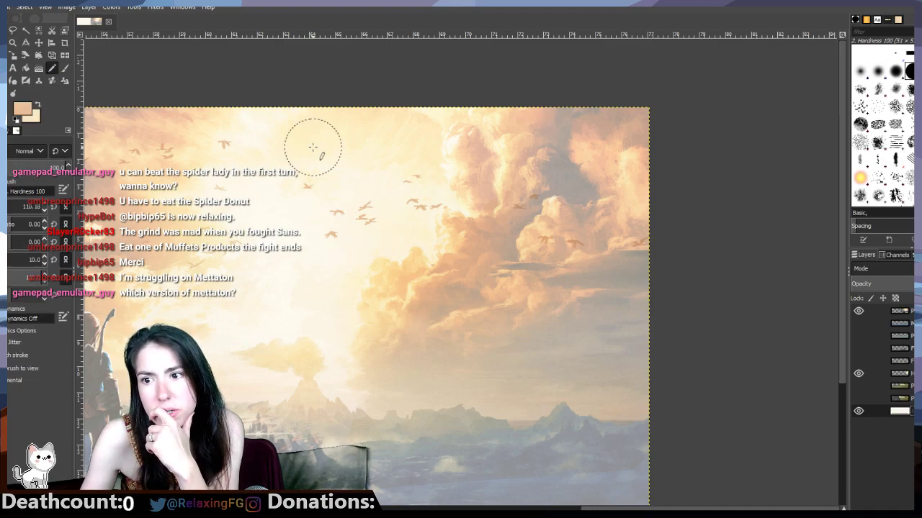
# Step: Try the cream cloud layer directly beneath the painting and return it to its place below the mountain layers
pyautogui.click(899, 310)
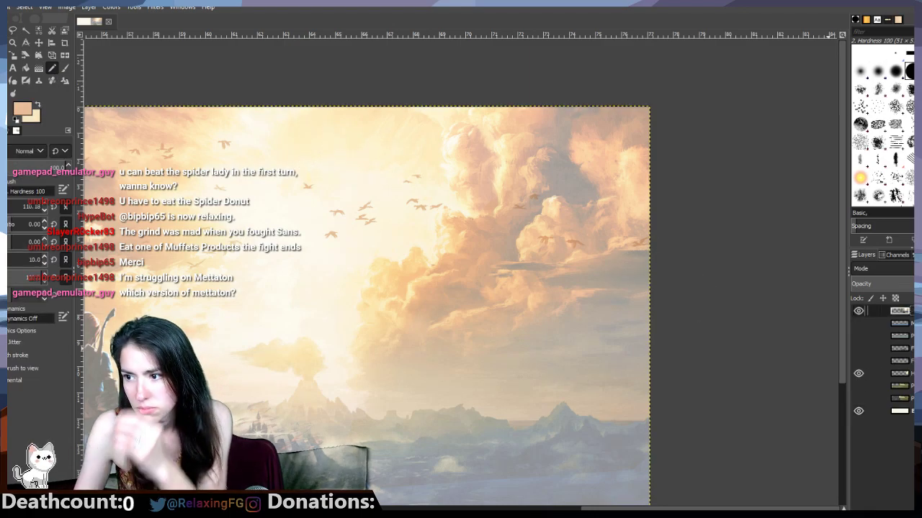
pyautogui.moveTo(899, 373); pyautogui.dragTo(899, 319)
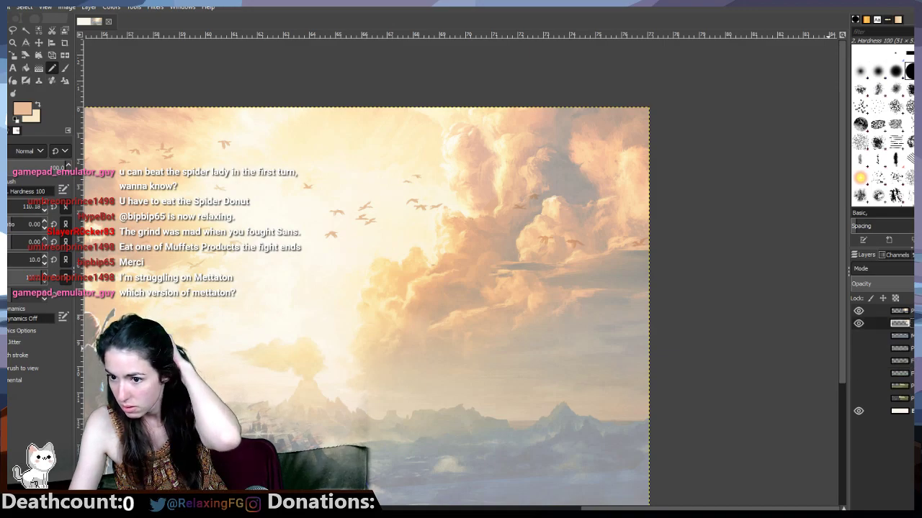
pyautogui.moveTo(899, 364); pyautogui.dragTo(899, 377)
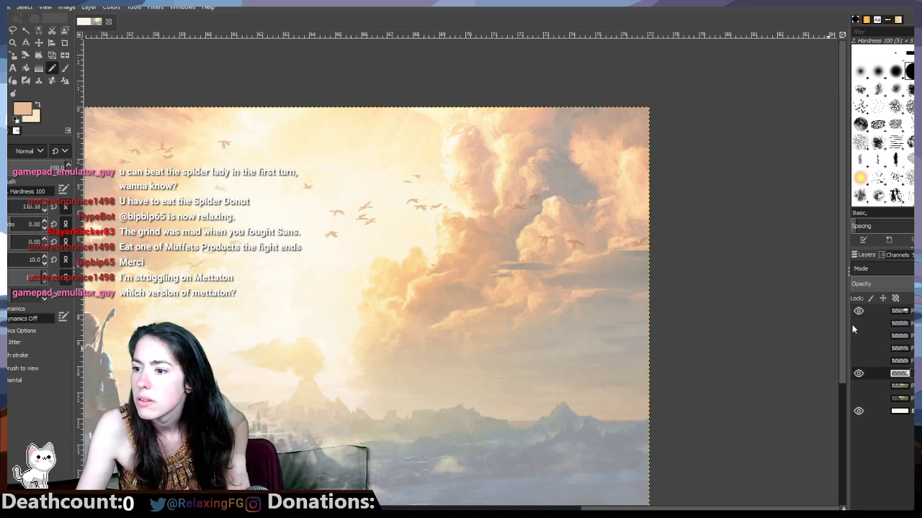
pyautogui.moveTo(857, 323); pyautogui.dragTo(857, 351)
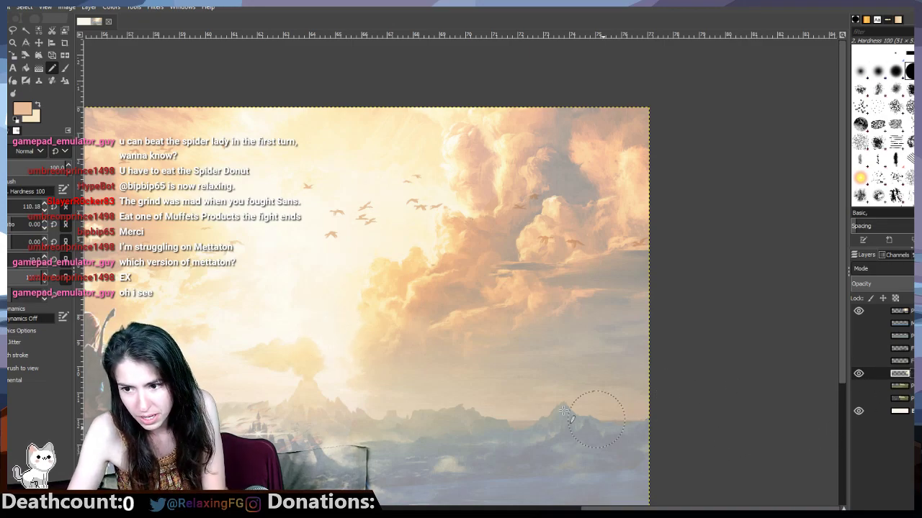
# Step: Examine the whole dual-screen canvas, comparing the flat cloud shapes with the reference painting by hiding and showing the painting
pyautogui.moveTo(648, 509); pyautogui.dragTo(217, 508)
pyautogui.hscroll(15, 460, 306)
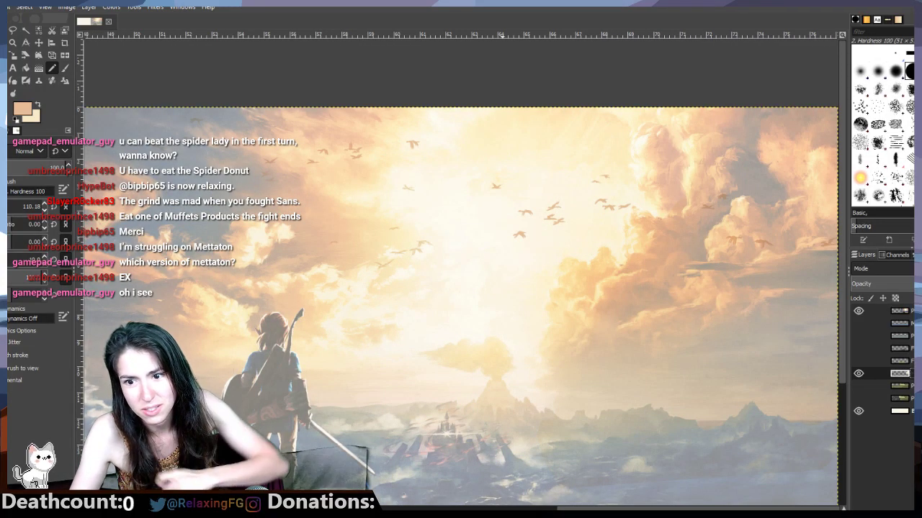
pyautogui.scroll(-4, 501, 306)
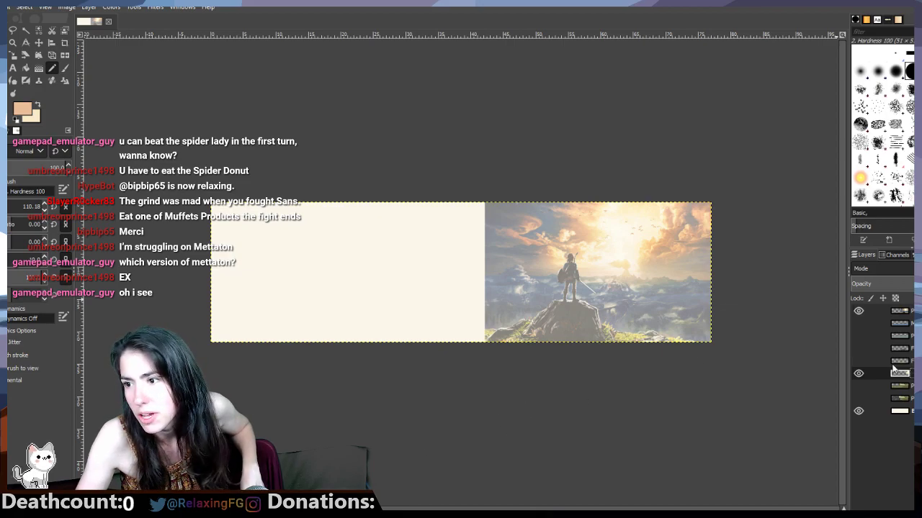
pyautogui.click(858, 310)
pyautogui.click(853, 311)
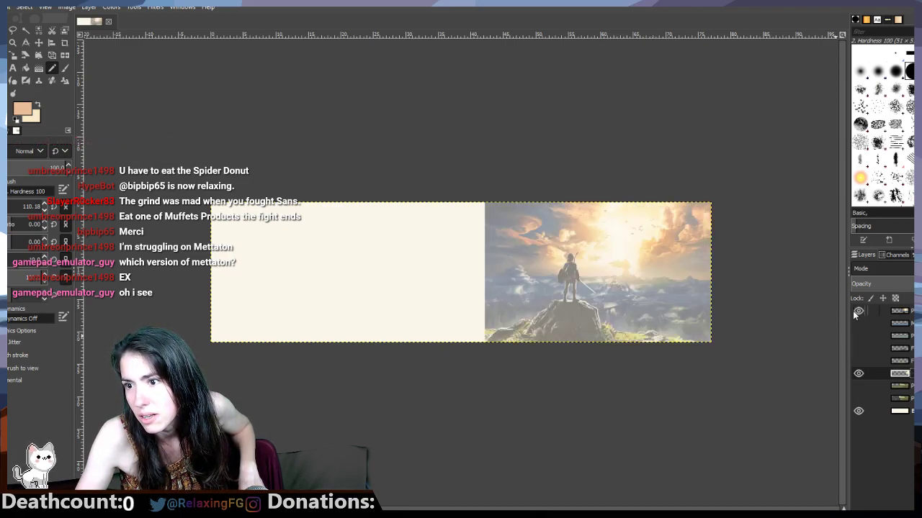
pyautogui.click(854, 310)
pyautogui.click(853, 311)
pyautogui.click(853, 310)
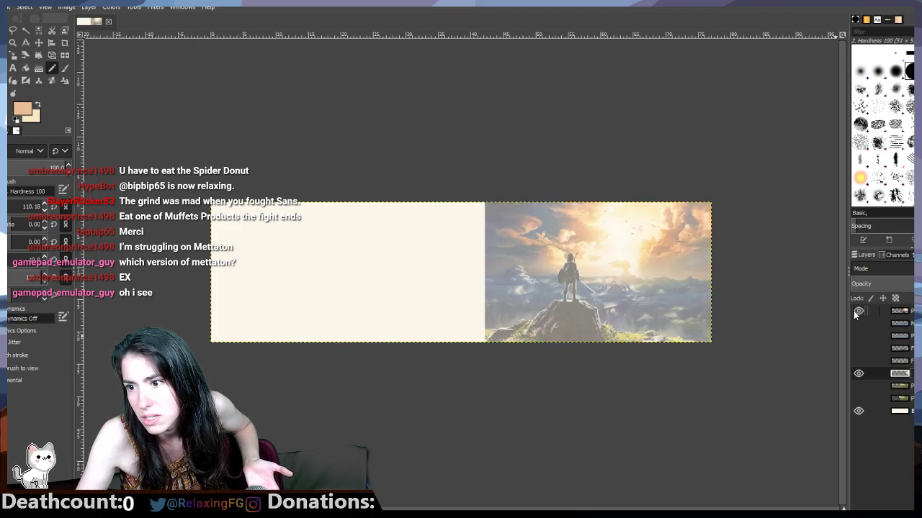
# Step: Show the hidden mountain and foreground shape layers and make the cream cloud layer active
pyautogui.moveTo(859, 325); pyautogui.dragTo(858, 353)
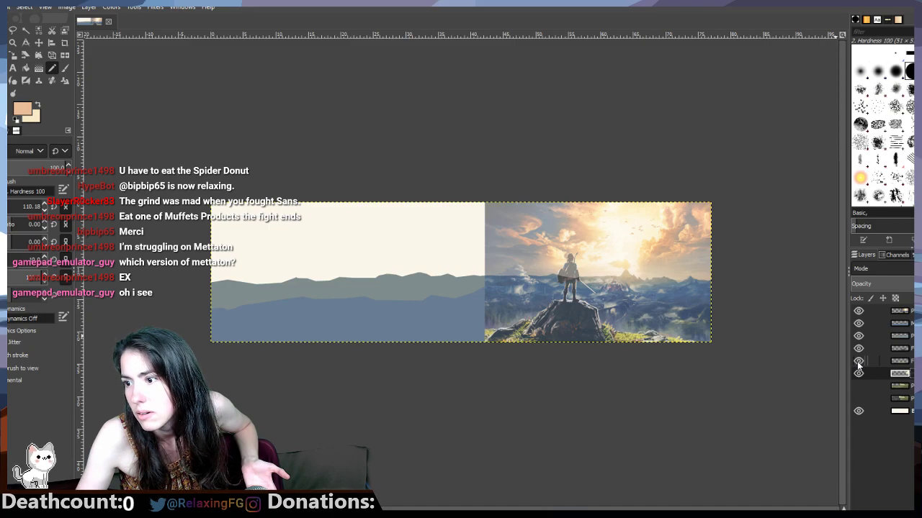
pyautogui.click(899, 360)
pyautogui.click(899, 374)
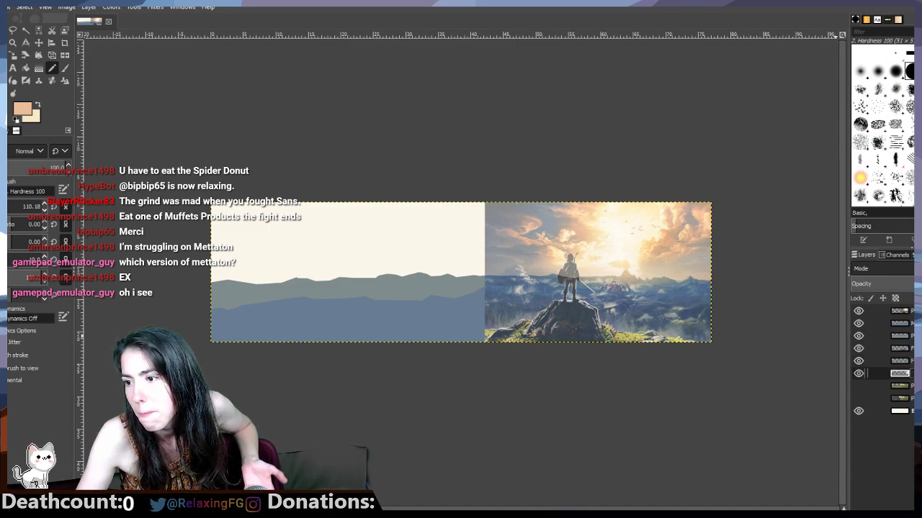
# Step: Begin a free-select outline outside the canvas's left edge and carry it over the canvas's upper edge towards the bright sky
pyautogui.click(13, 30)
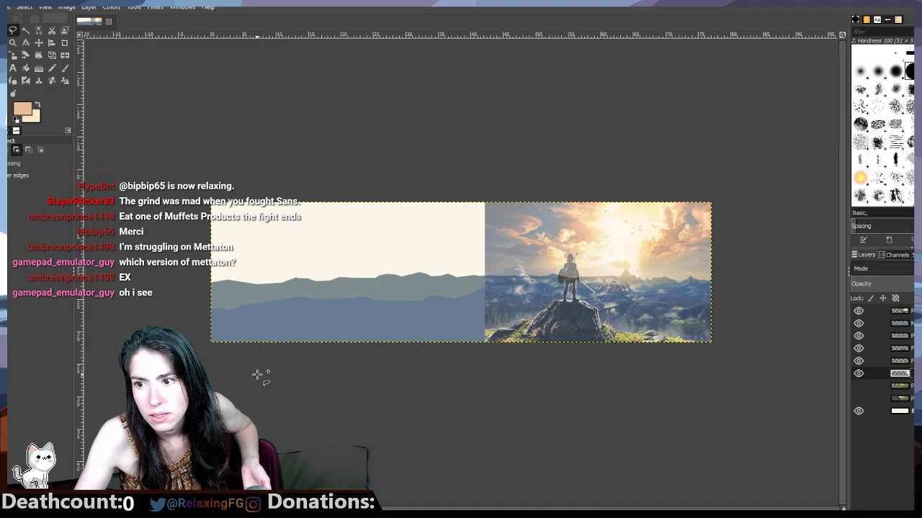
pyautogui.click(197, 305)
pyautogui.click(194, 178)
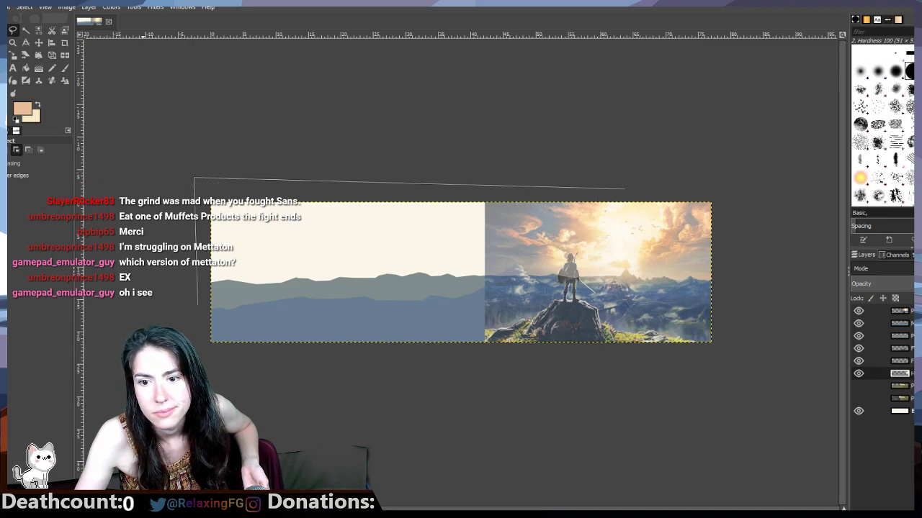
# Step: Trace the free-select outline down the jagged boundary between the orange clouds and the bright glow right of the figure
pyautogui.scroll(4, 625, 189)
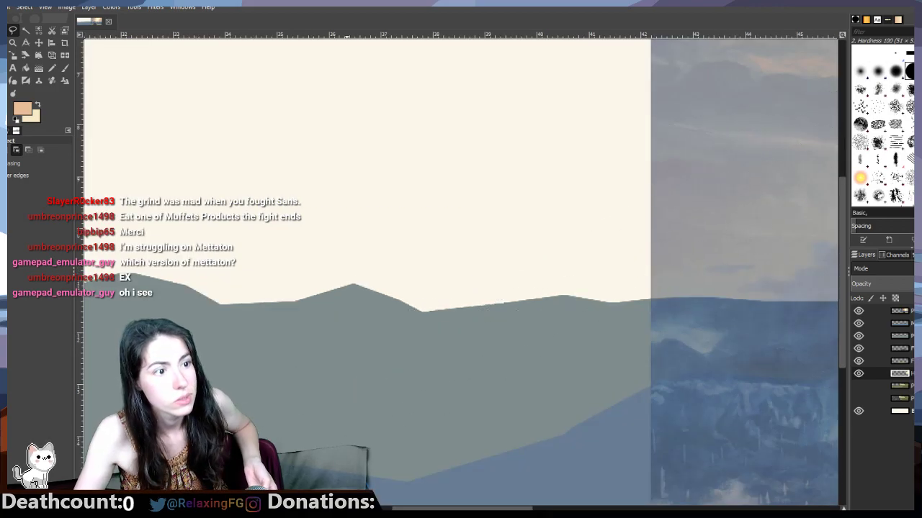
pyautogui.moveTo(442, 508); pyautogui.dragTo(655, 509)
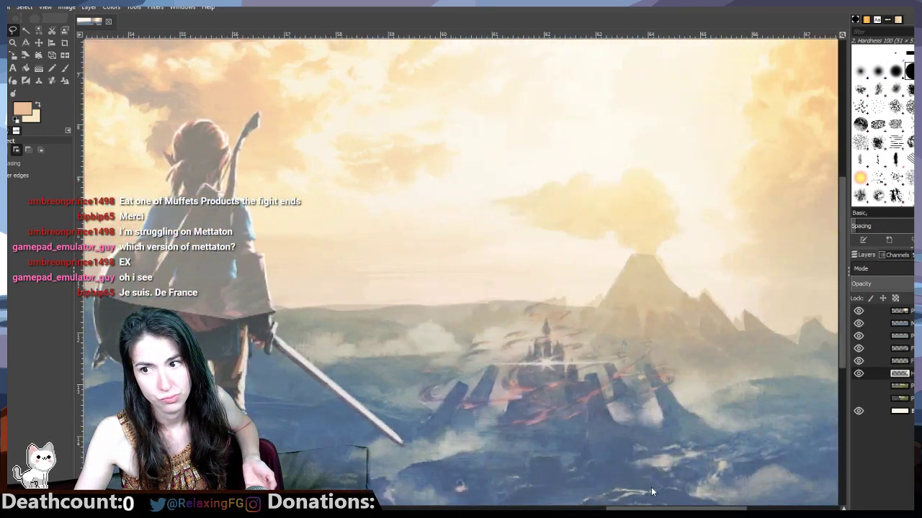
pyautogui.scroll(6, 718, 389)
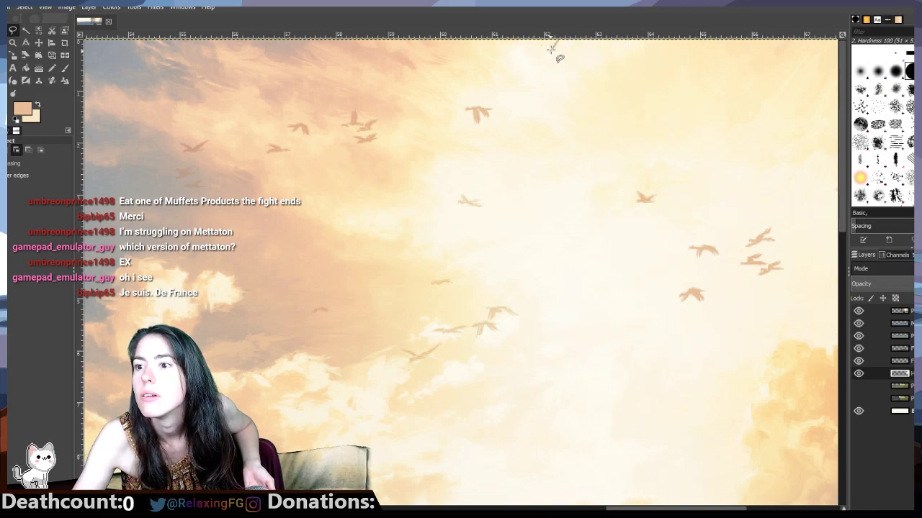
pyautogui.click(509, 46)
pyautogui.moveTo(423, 96)
pyautogui.mouseDown()
pyautogui.moveTo(433, 129)
pyautogui.moveTo(409, 162)
pyautogui.moveTo(412, 209)
pyautogui.moveTo(379, 227)
pyautogui.moveTo(341, 226)
pyautogui.moveTo(445, 252)
pyautogui.moveTo(458, 286)
pyautogui.moveTo(485, 296)
pyautogui.moveTo(475, 324)
pyautogui.moveTo(406, 368)
pyautogui.mouseUp()
pyautogui.moveTo(628, 508); pyautogui.dragTo(533, 508)
pyautogui.scroll(-2, 554, 447)
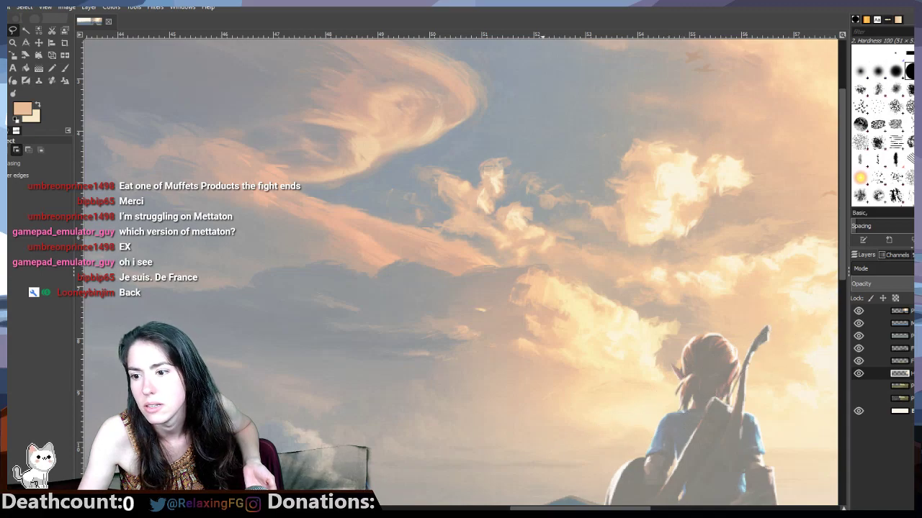
pyautogui.hscroll(8, 620, 421)
pyautogui.moveTo(512, 243)
pyautogui.mouseDown()
pyautogui.moveTo(535, 258)
pyautogui.moveTo(491, 294)
pyautogui.moveTo(470, 342)
pyautogui.moveTo(434, 356)
pyautogui.moveTo(470, 401)
pyautogui.moveTo(415, 495)
pyautogui.mouseUp()
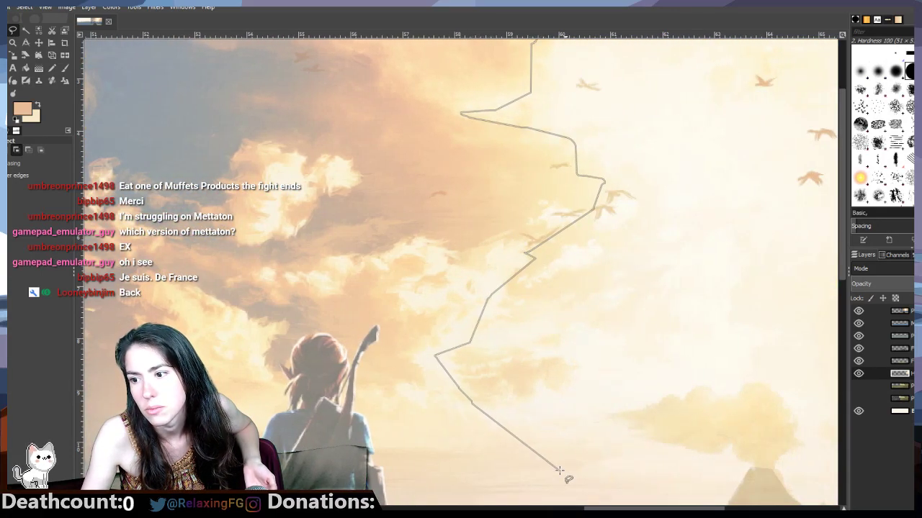
# Step: Continue the outline in zigzag cloud streaks across the figure down below the horizon, and close it at its starting point beyond the canvas's left edge
pyautogui.scroll(-5, 568, 478)
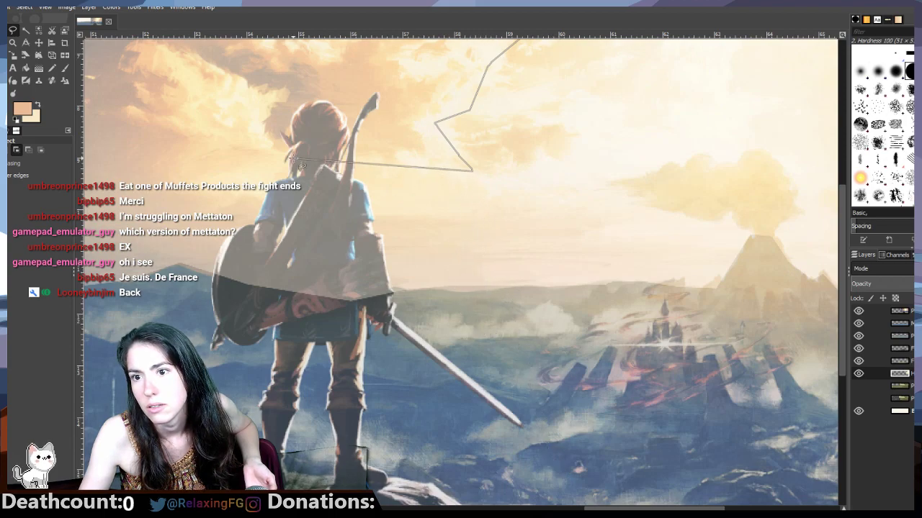
pyautogui.moveTo(290, 159)
pyautogui.mouseDown()
pyautogui.moveTo(204, 189)
pyautogui.moveTo(304, 217)
pyautogui.moveTo(398, 211)
pyautogui.moveTo(476, 224)
pyautogui.moveTo(356, 260)
pyautogui.moveTo(415, 276)
pyautogui.moveTo(383, 290)
pyautogui.moveTo(301, 286)
pyautogui.moveTo(265, 295)
pyautogui.moveTo(378, 320)
pyautogui.mouseUp()
pyautogui.click(339, 313)
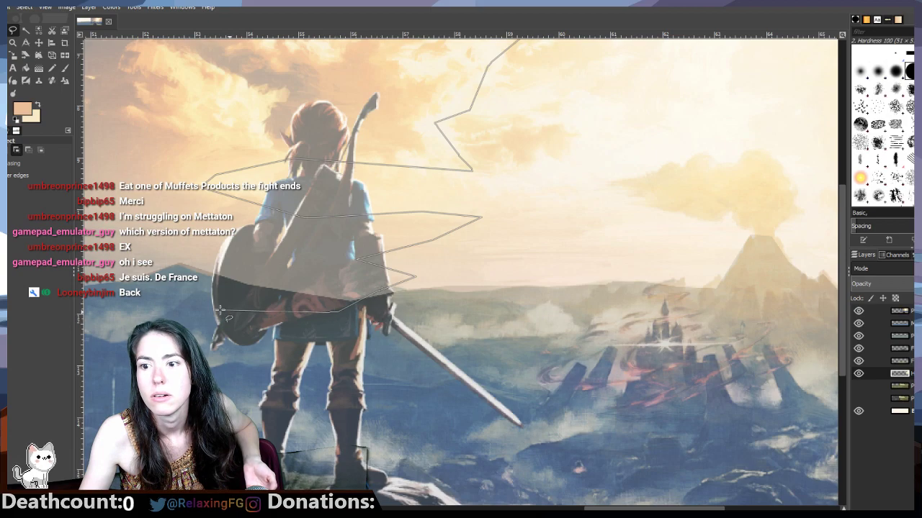
pyautogui.moveTo(654, 508); pyautogui.dragTo(155, 509)
pyautogui.scroll(-6, 461, 272)
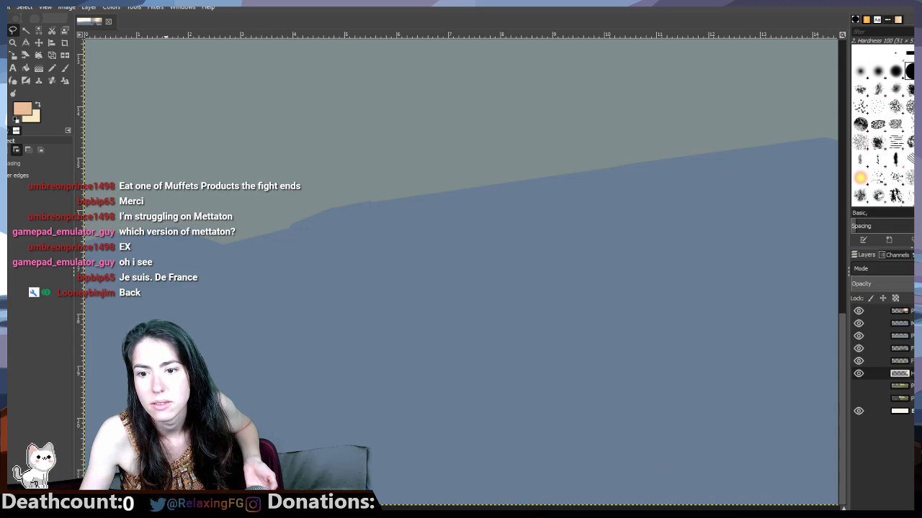
pyautogui.scroll(-6, 461, 272)
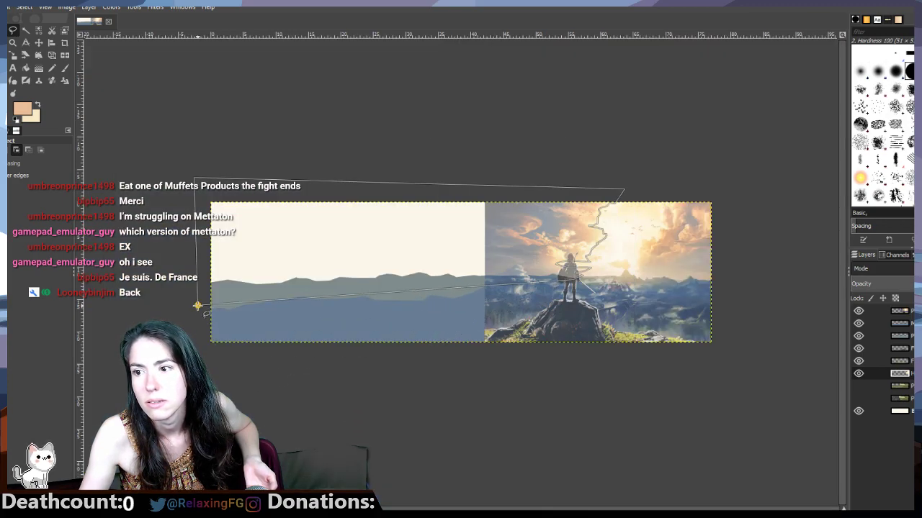
# Step: Swap the colours so that pale cream-yellow is the foreground, bucket-fill the outlined sky area with it and clear the selection
pyautogui.click(39, 105)
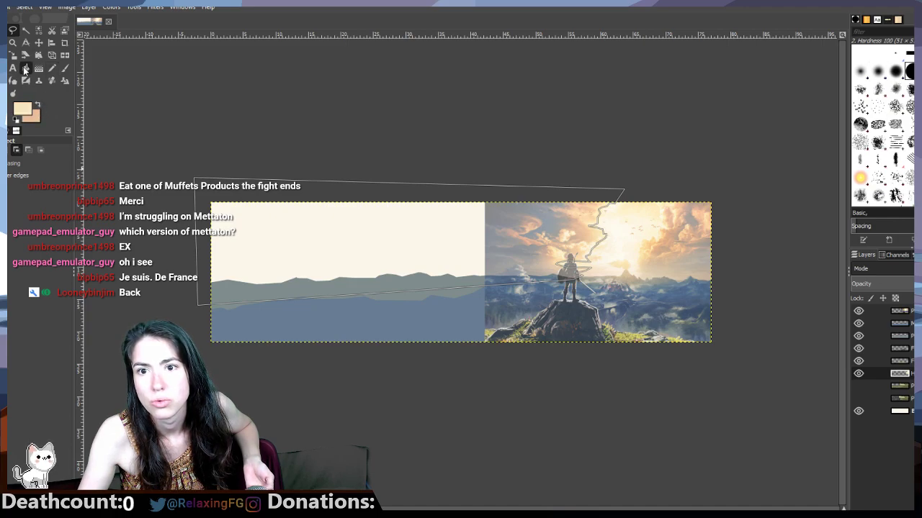
pyautogui.click(25, 68)
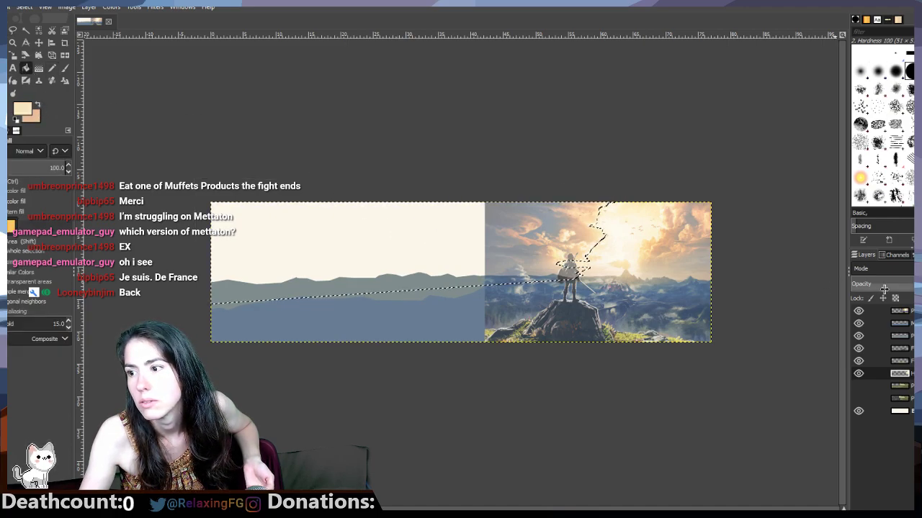
pyautogui.click(433, 250)
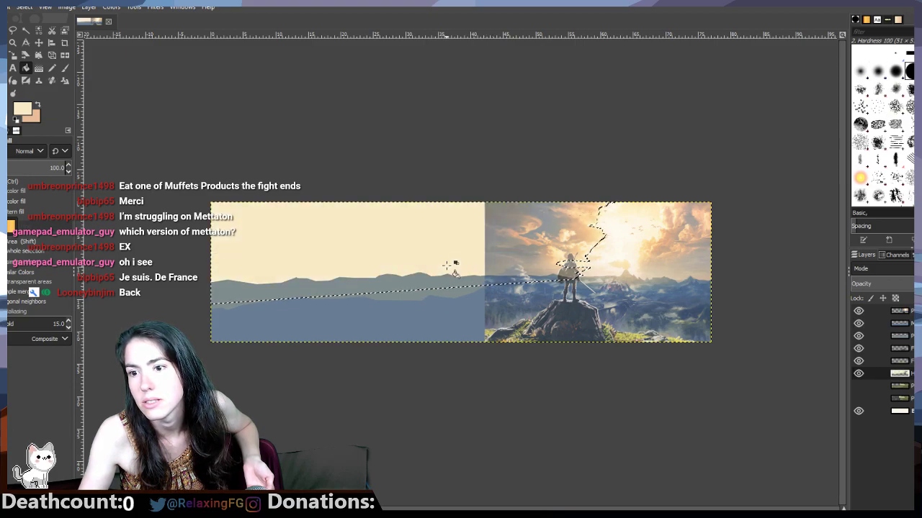
pyautogui.click(7, 30)
pyautogui.click(236, 341)
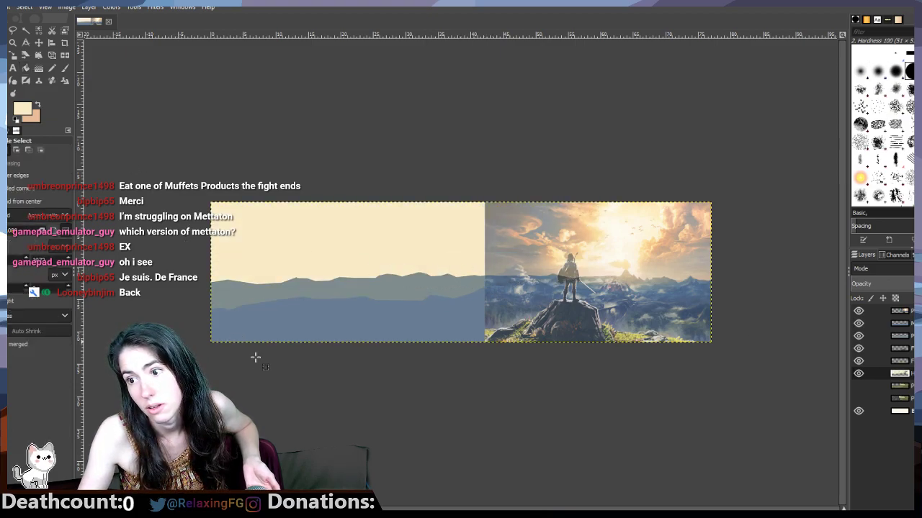
# Step: Compare the filled flat sky with the reference painting by repeatedly hiding and showing the painting layer
pyautogui.click(858, 311)
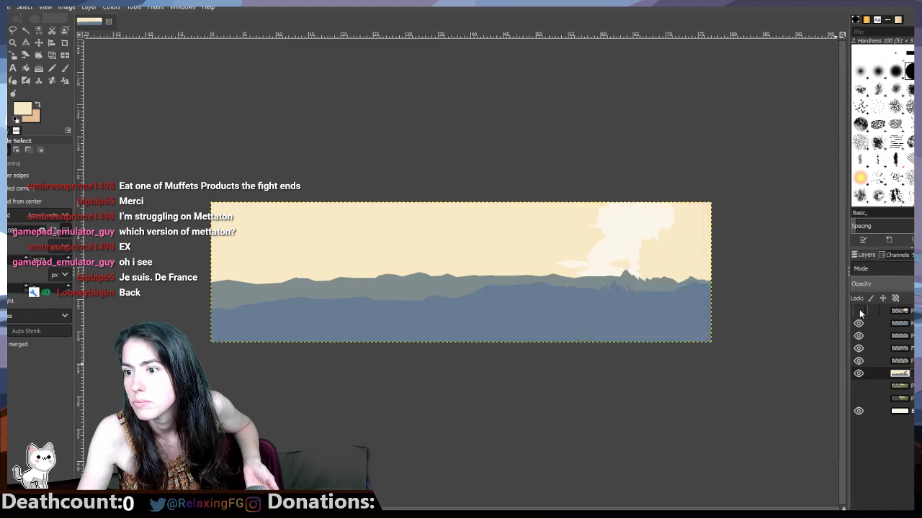
pyautogui.click(859, 311)
pyautogui.click(858, 311)
pyautogui.click(859, 311)
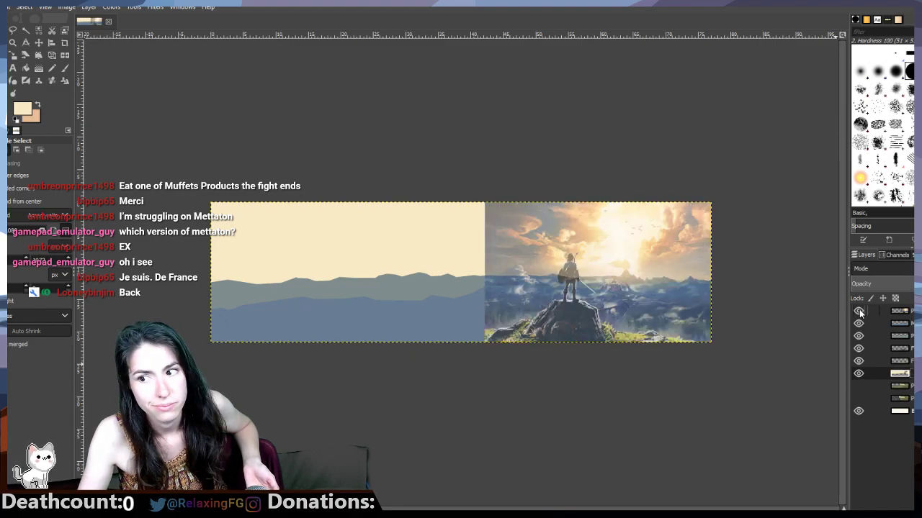
pyautogui.click(858, 311)
pyautogui.click(858, 311)
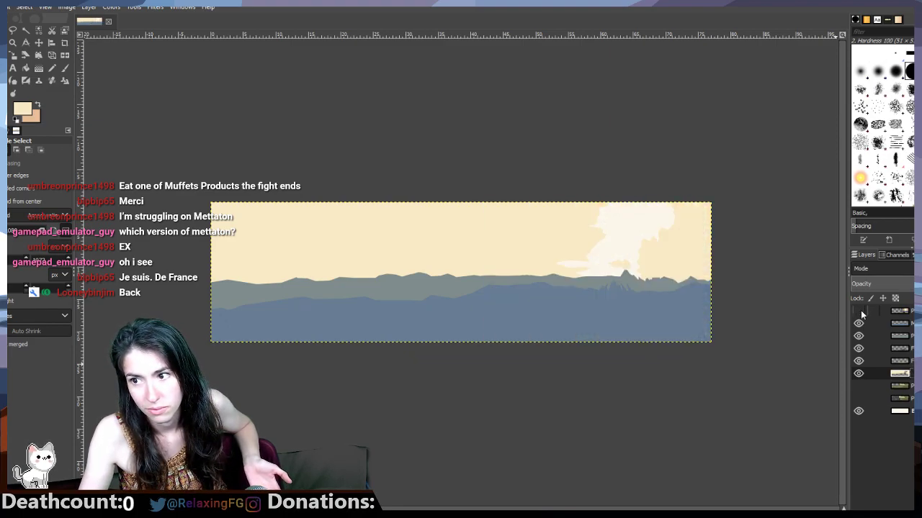
pyautogui.click(859, 311)
pyautogui.click(861, 311)
pyautogui.click(861, 311)
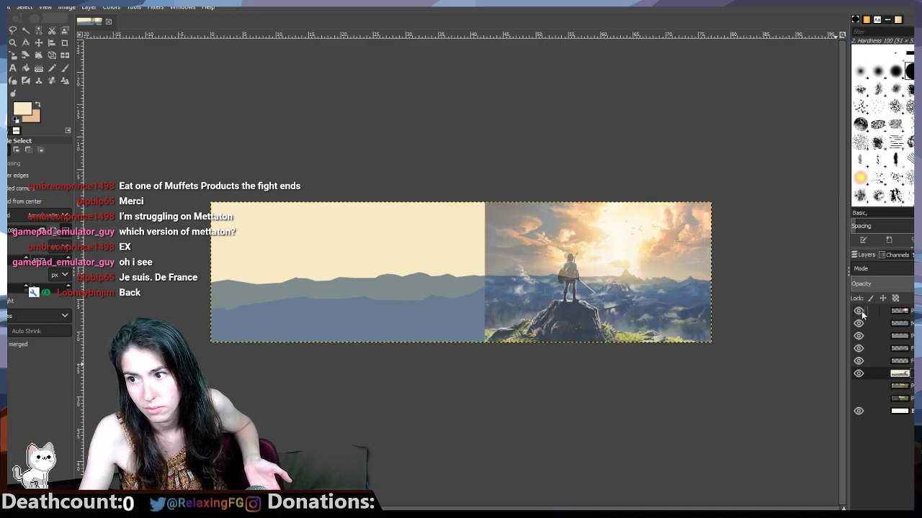
pyautogui.click(864, 311)
pyautogui.click(864, 311)
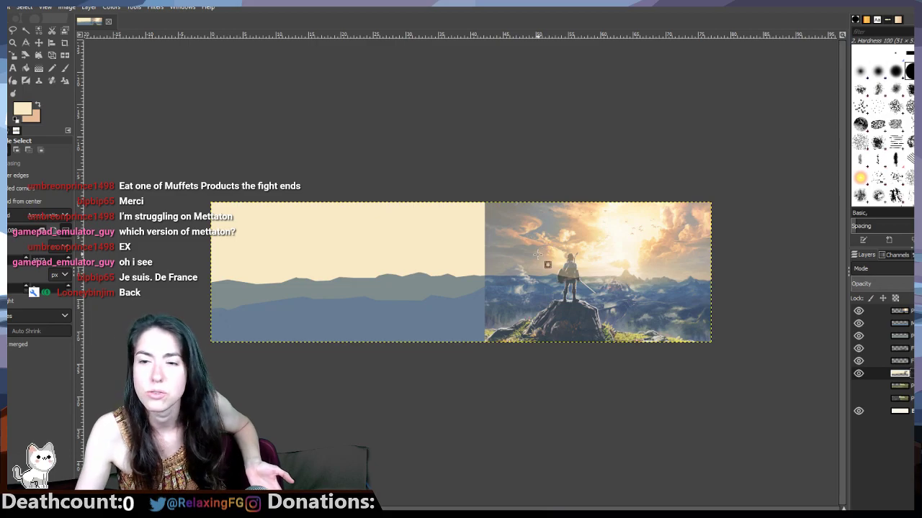
# Step: Outline a lasso selection around the reference's upper-left cloud, extending it across the plain sky and above the canvas edge
pyautogui.click(13, 31)
pyautogui.click(462, 191)
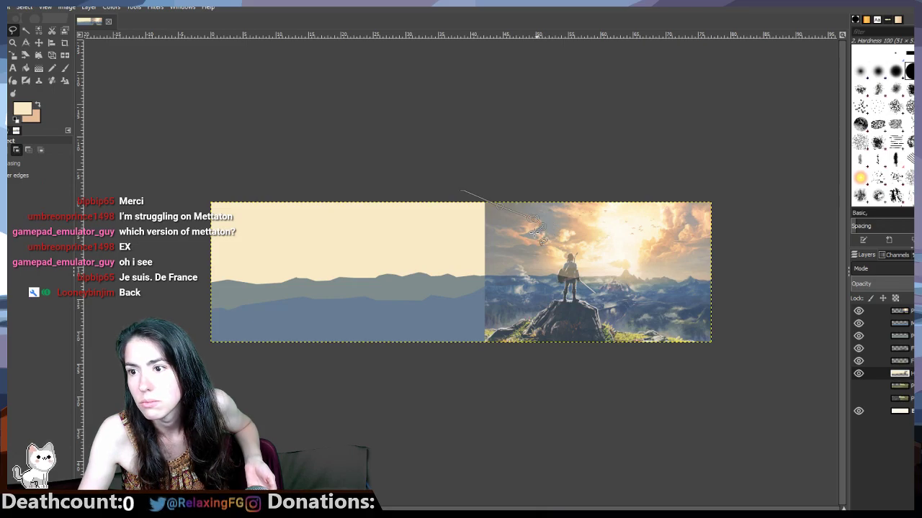
pyautogui.moveTo(531, 241)
pyautogui.mouseDown()
pyautogui.moveTo(536, 252)
pyautogui.moveTo(522, 248)
pyautogui.moveTo(533, 241)
pyautogui.moveTo(488, 247)
pyautogui.mouseUp()
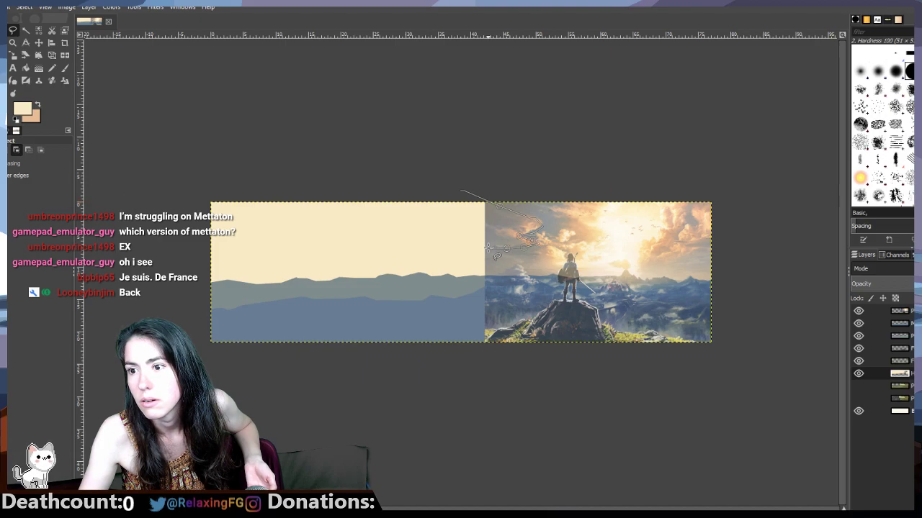
pyautogui.click(404, 228)
pyautogui.click(378, 238)
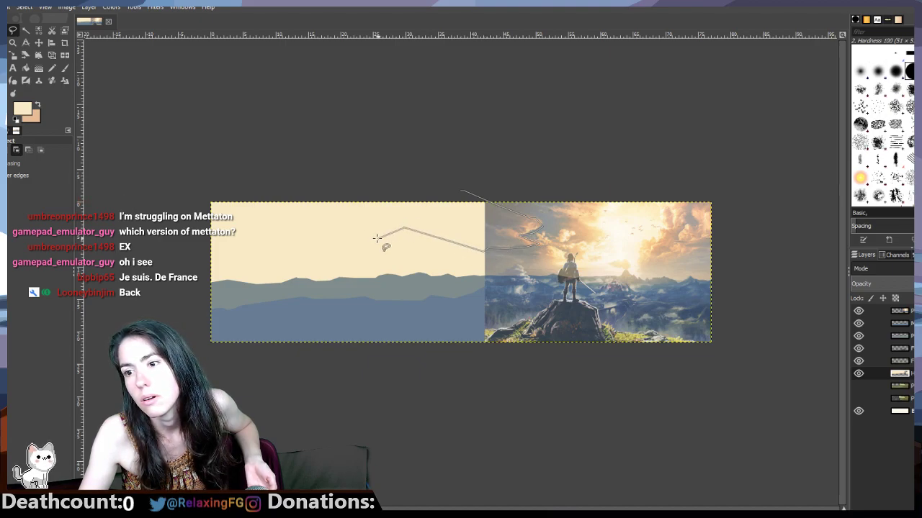
pyautogui.click(337, 217)
pyautogui.click(307, 185)
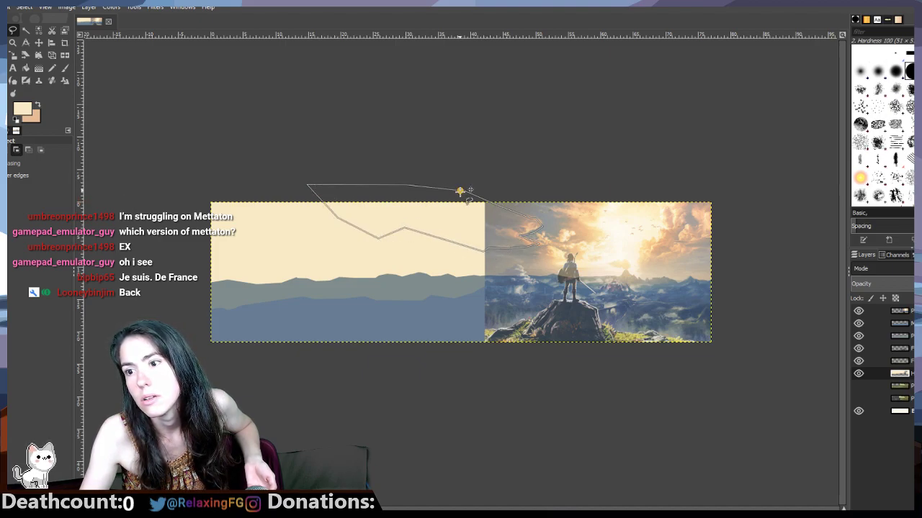
pyautogui.click(465, 192)
# Step: Swap the foreground and background colours, fill the cloud selection with the peach colour, and clear the selection
pyautogui.click(38, 106)
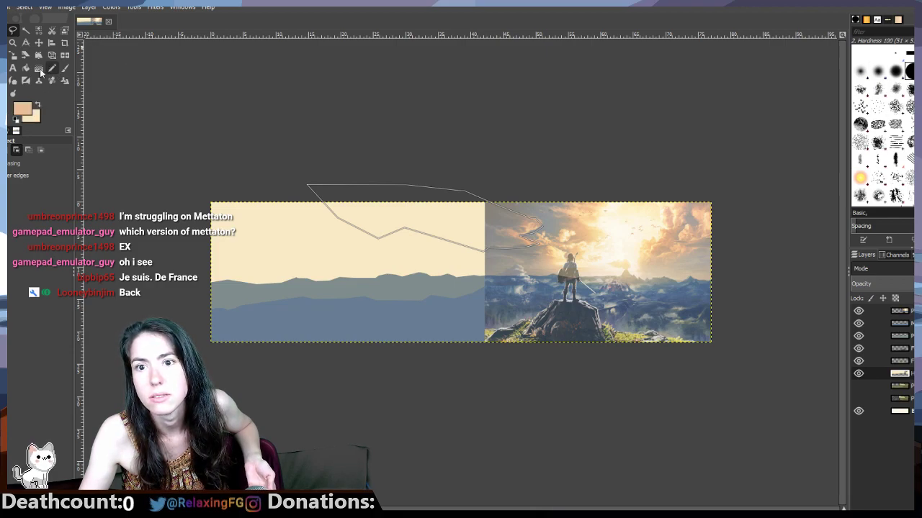
pyautogui.click(25, 67)
pyautogui.click(399, 208)
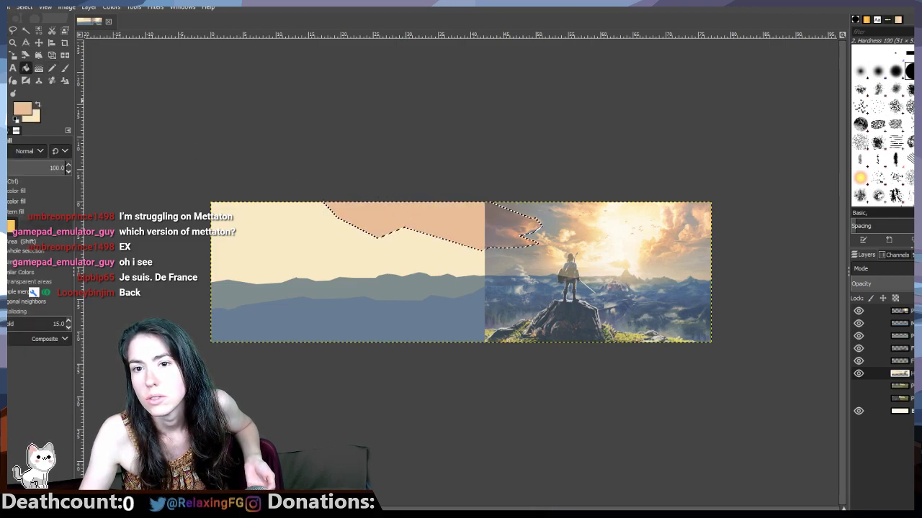
pyautogui.hotkey('ctrl', 'shift', 'a')
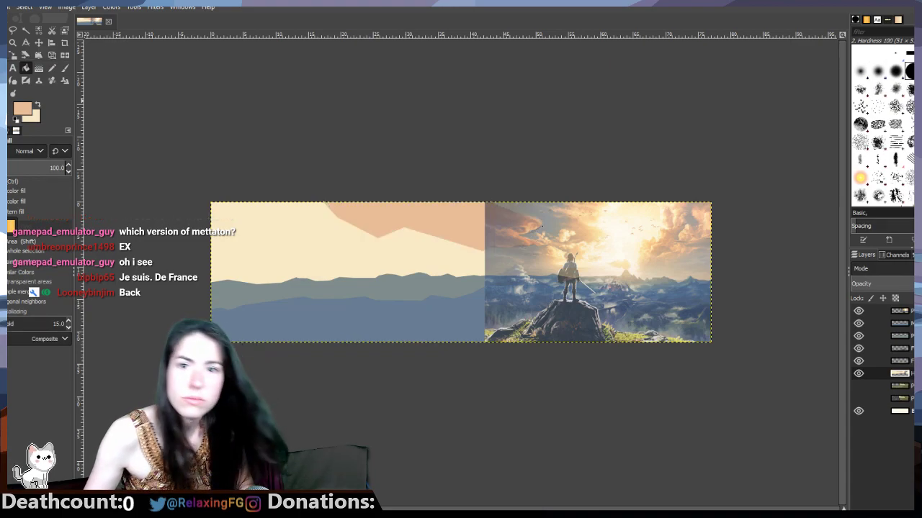
pyautogui.click(13, 30)
pyautogui.click(400, 101)
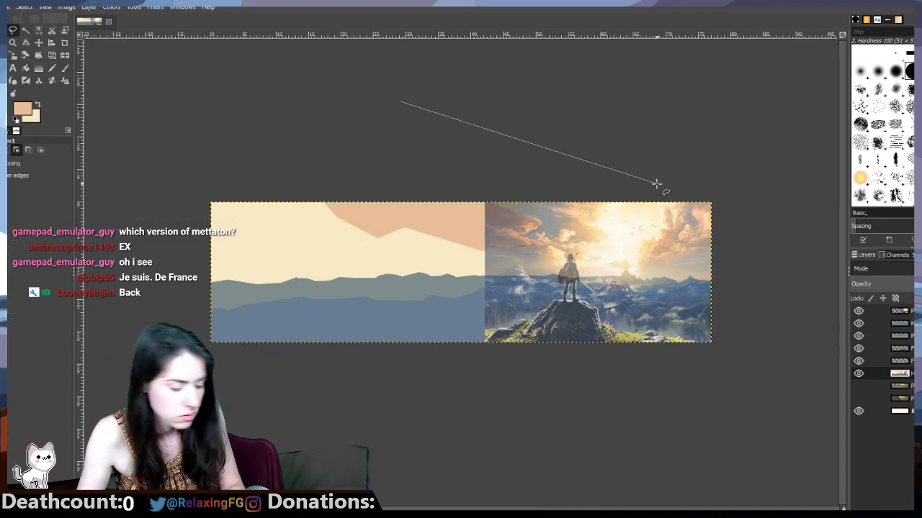
pyautogui.click(666, 153)
pyautogui.click(401, 102)
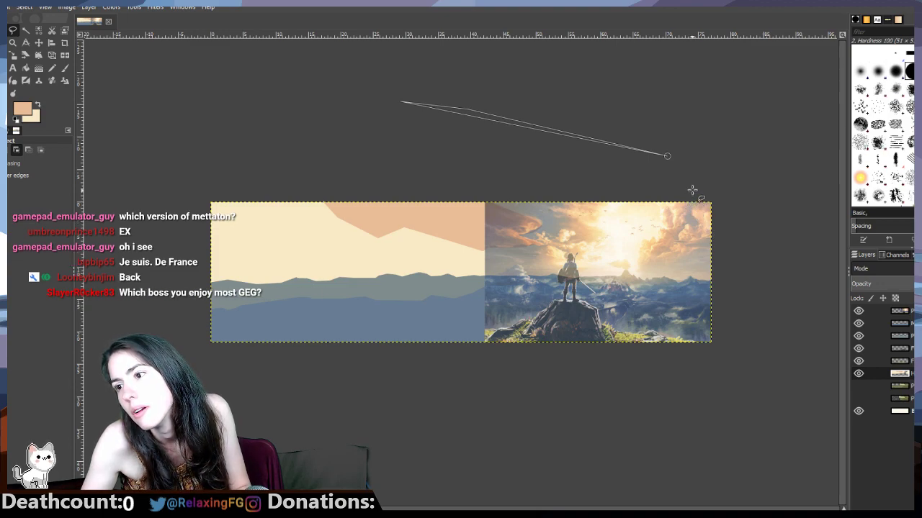
pyautogui.moveTo(667, 156); pyautogui.dragTo(682, 127)
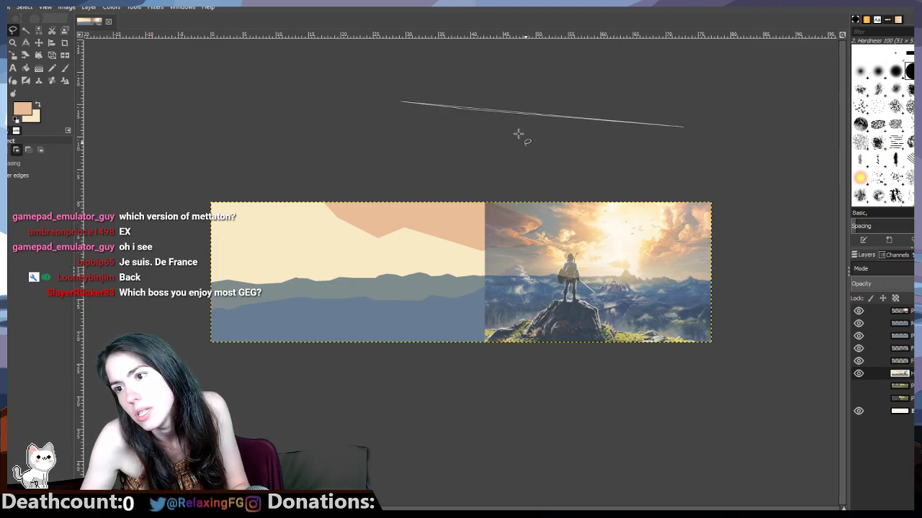
pyautogui.click(26, 31)
pyautogui.click(13, 31)
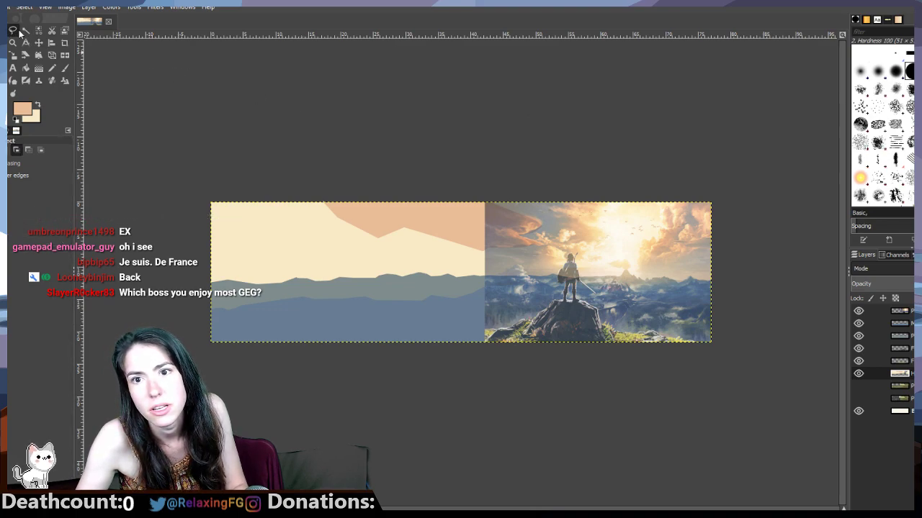
pyautogui.click(177, 77)
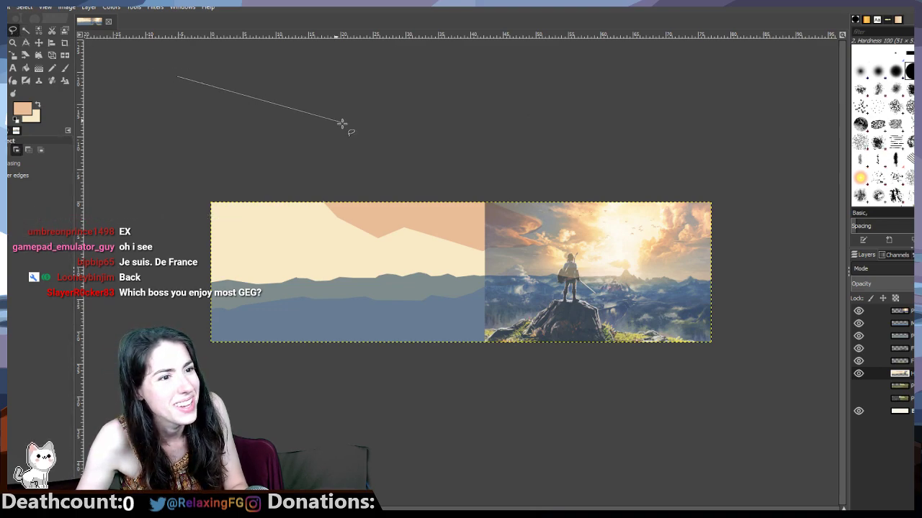
pyautogui.click(40, 44)
pyautogui.click(13, 31)
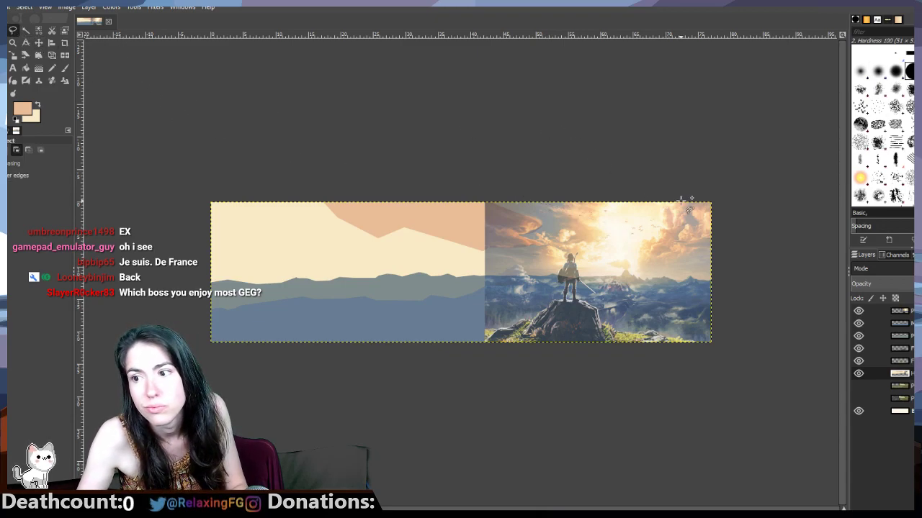
# Step: Toggle the reference layer's visibility to compare the flat-coloured sky and cloud with the reference picture
pyautogui.click(858, 311)
pyautogui.click(857, 311)
pyautogui.click(858, 312)
pyautogui.click(858, 311)
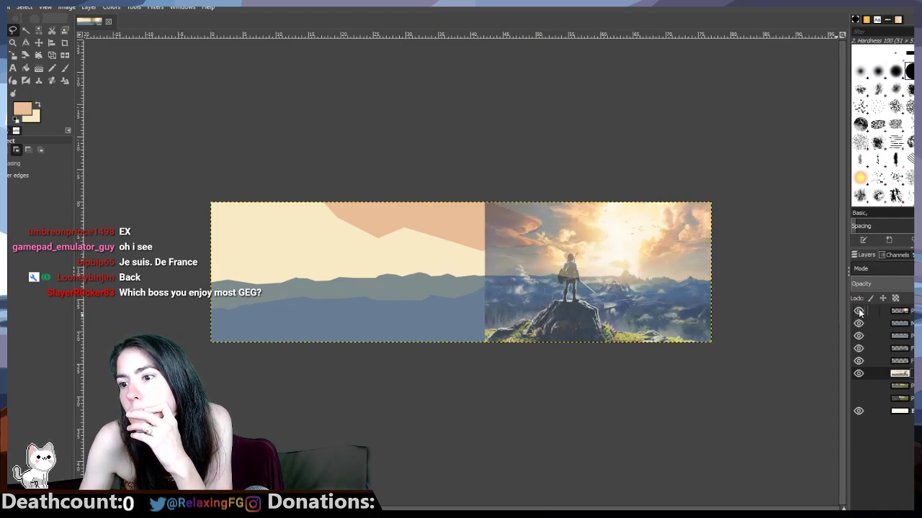
pyautogui.click(858, 311)
pyautogui.click(858, 312)
pyautogui.click(858, 312)
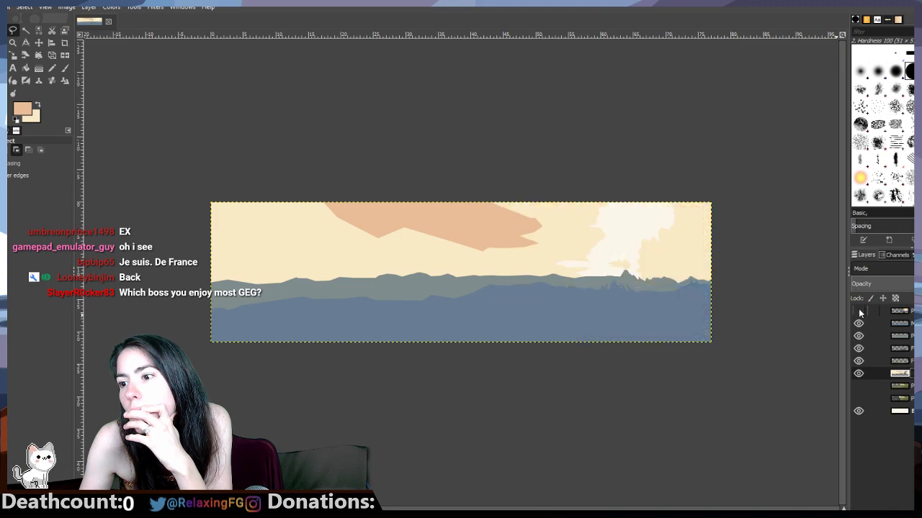
pyautogui.click(859, 312)
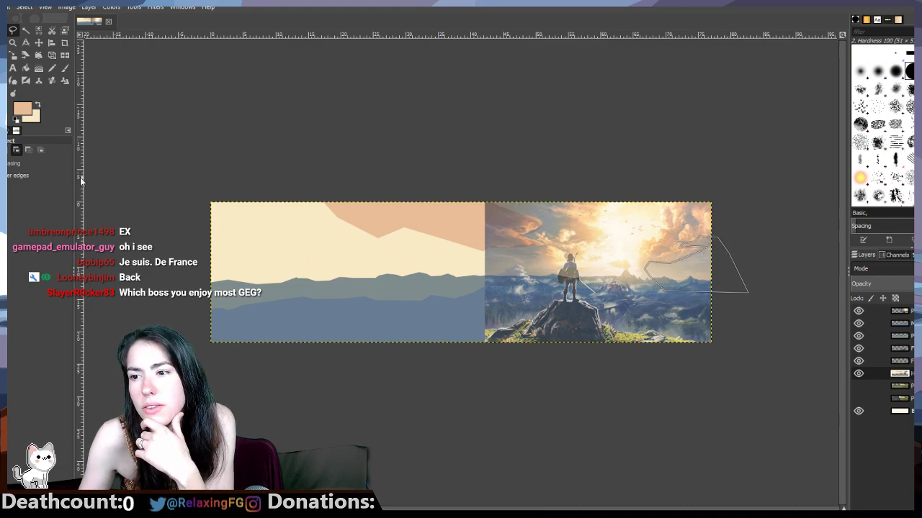
# Step: Fill the selected cloud at the reference's right edge above the mountains with peach and replace its selection
pyautogui.click(26, 68)
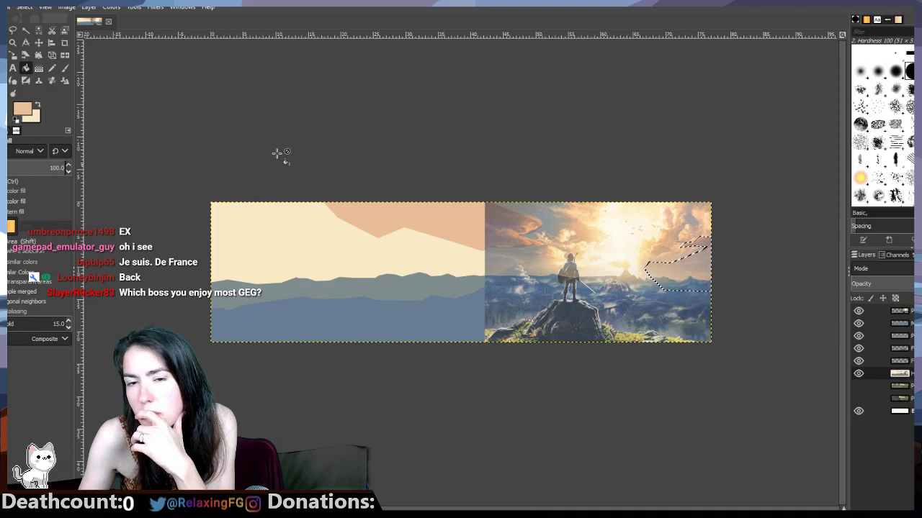
pyautogui.press('r')
pyautogui.click(411, 316)
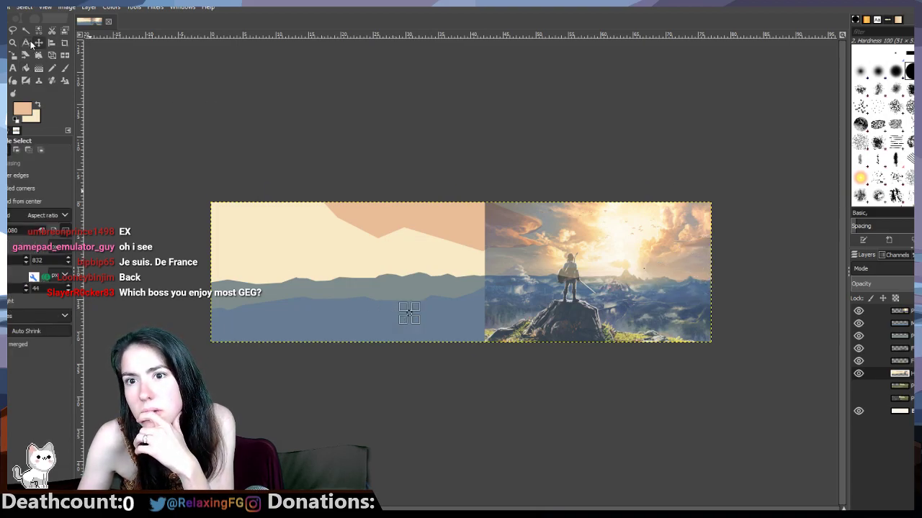
pyautogui.press('f')
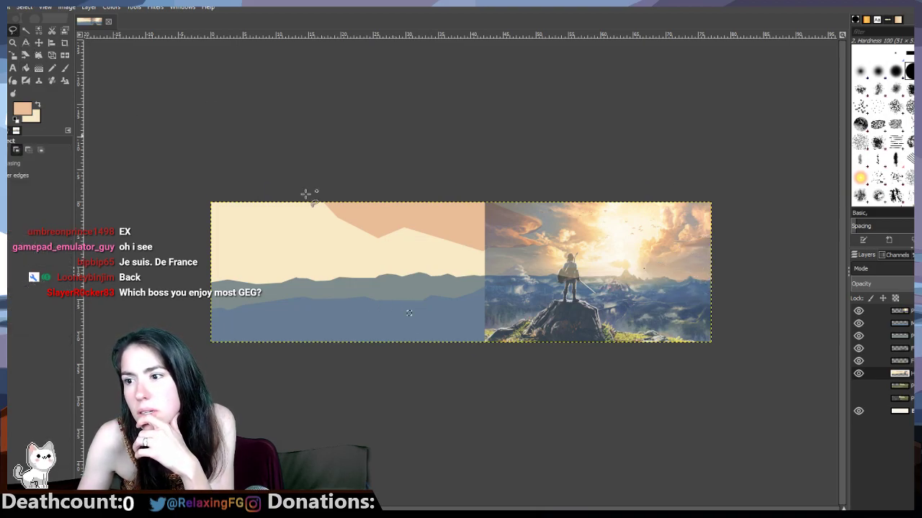
# Step: Outline the cloud in the sky's upper-right corner, fill it with peach, and check it with the reference layer hidden
pyautogui.click(693, 210)
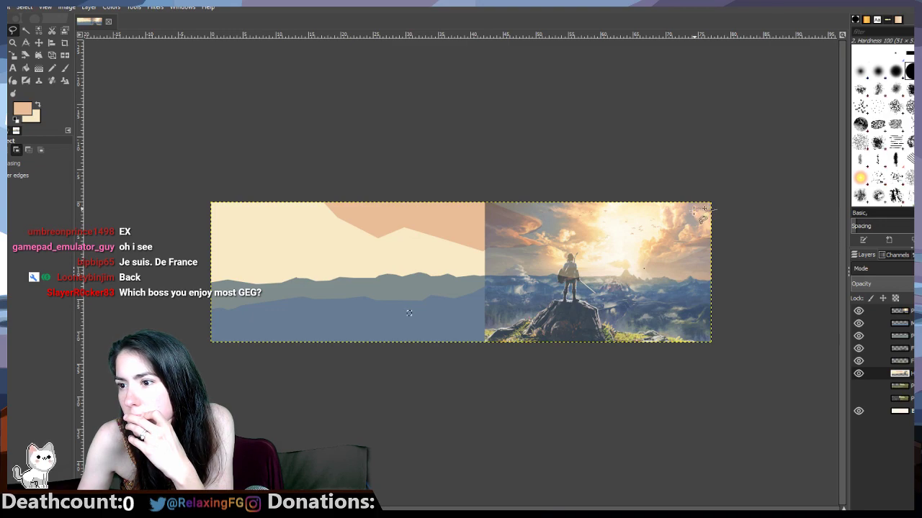
pyautogui.moveTo(706, 237)
pyautogui.mouseDown()
pyautogui.moveTo(716, 209)
pyautogui.moveTo(673, 241)
pyautogui.mouseUp()
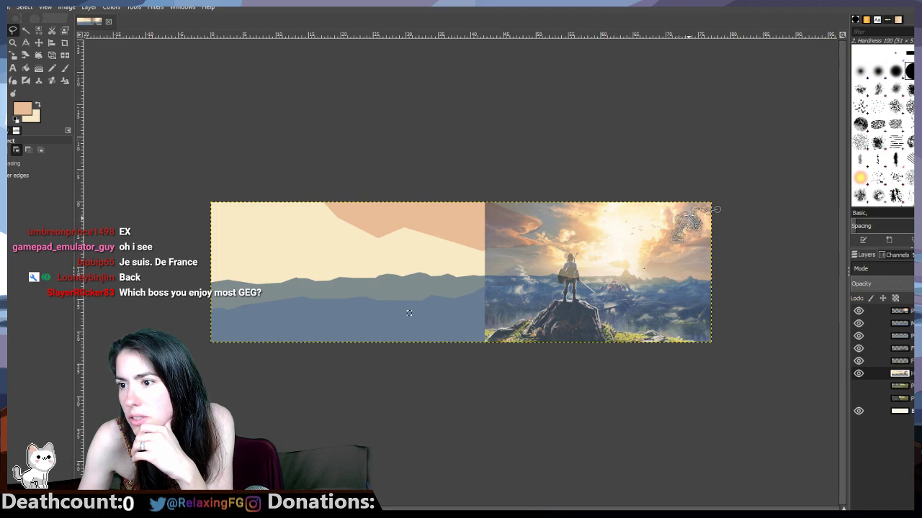
pyautogui.moveTo(710, 193); pyautogui.dragTo(718, 210)
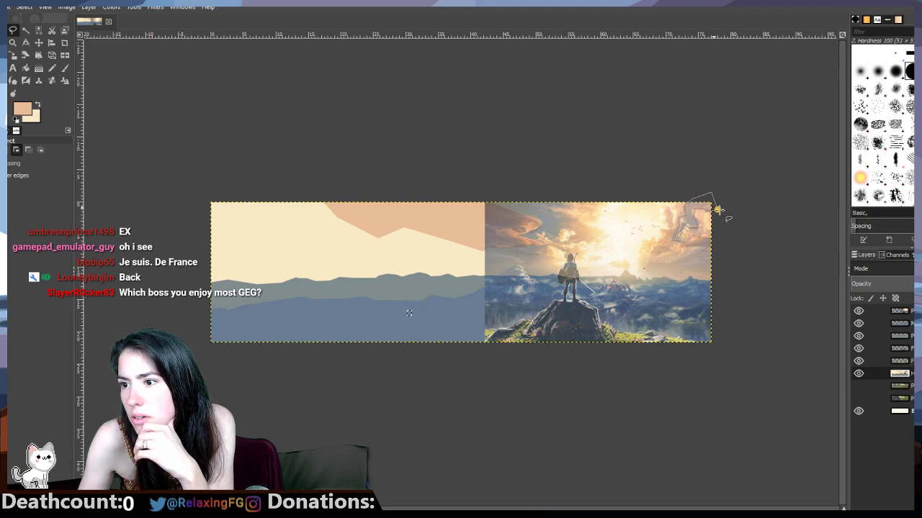
pyautogui.click(27, 67)
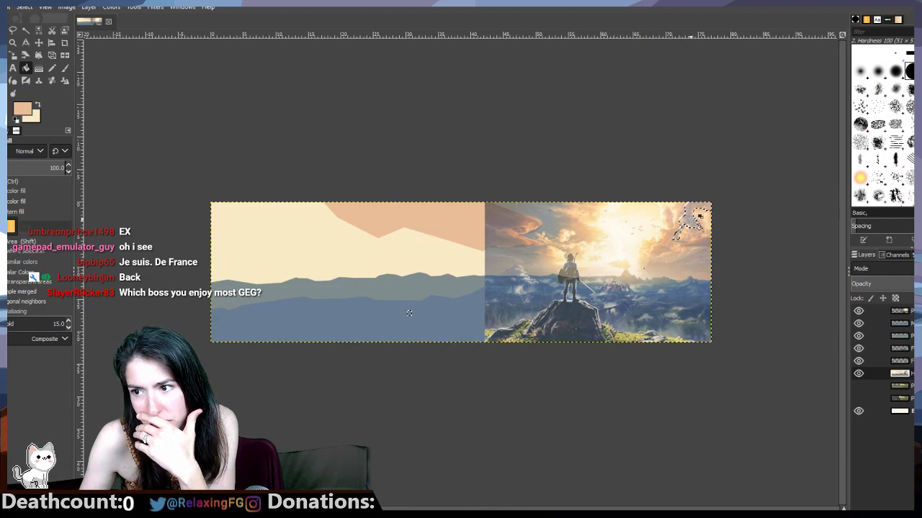
pyautogui.click(859, 312)
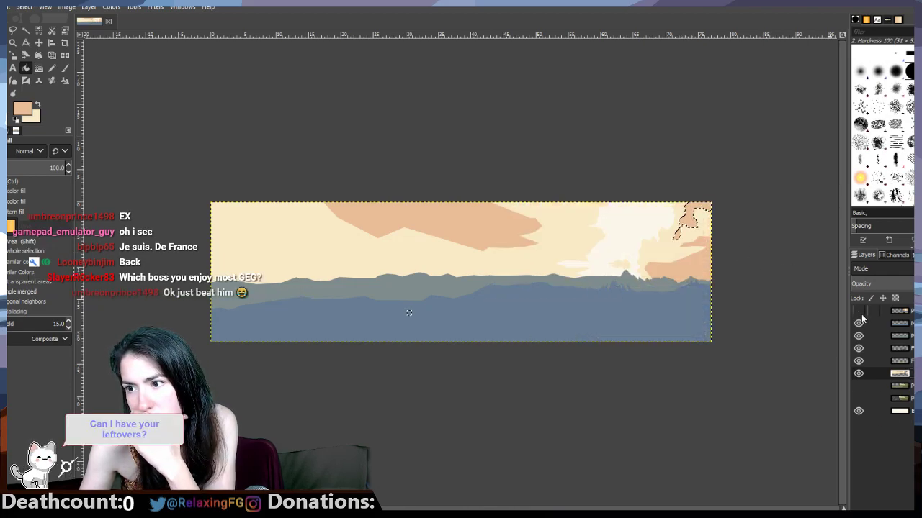
pyautogui.click(859, 311)
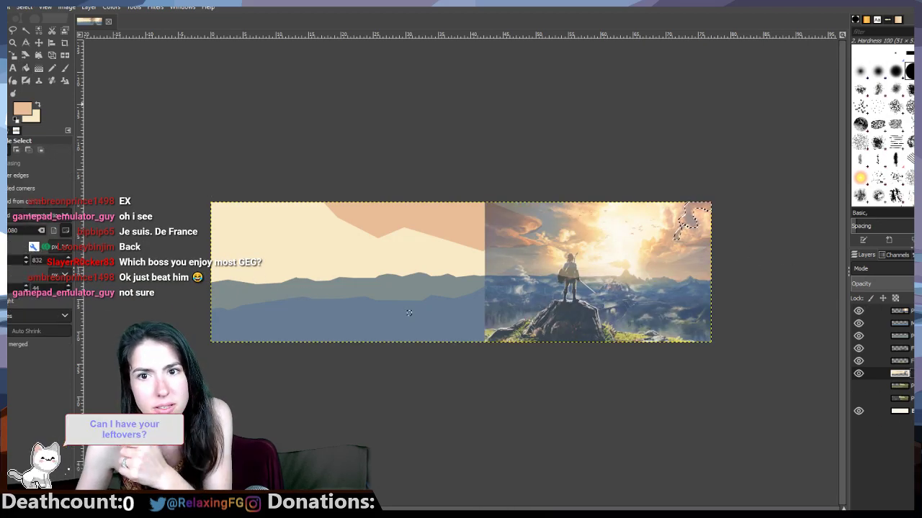
pyautogui.press('f')
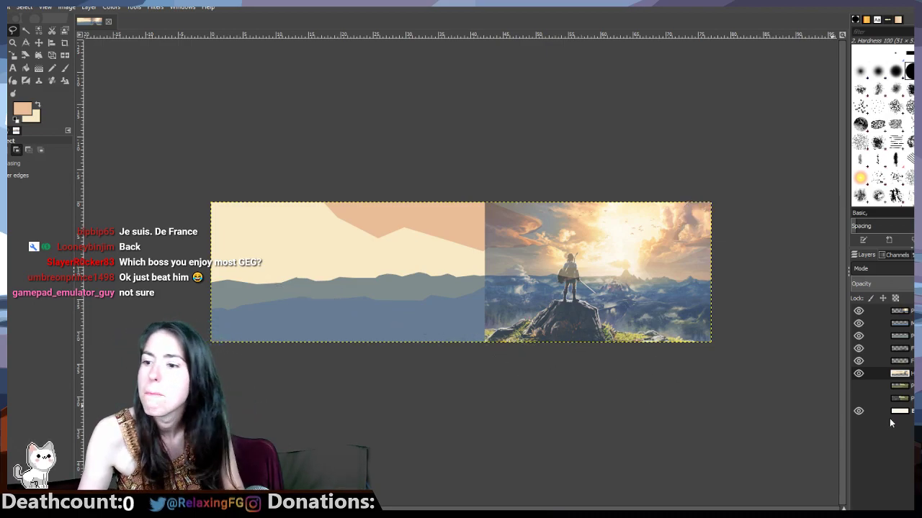
pyautogui.click(759, 396)
pyautogui.click(741, 412)
pyautogui.click(739, 393)
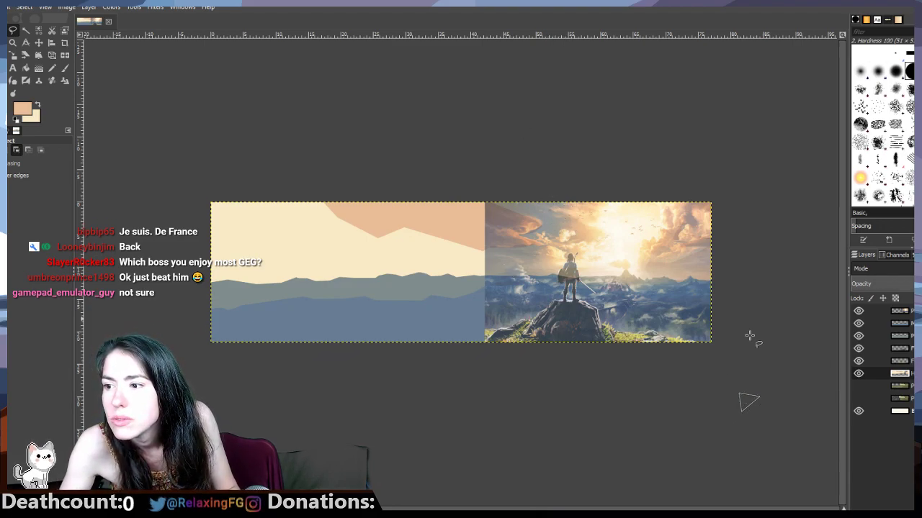
# Step: Hide and show the reference layer again to check the right-hand clouds against the reference picture
pyautogui.click(858, 311)
pyautogui.click(860, 313)
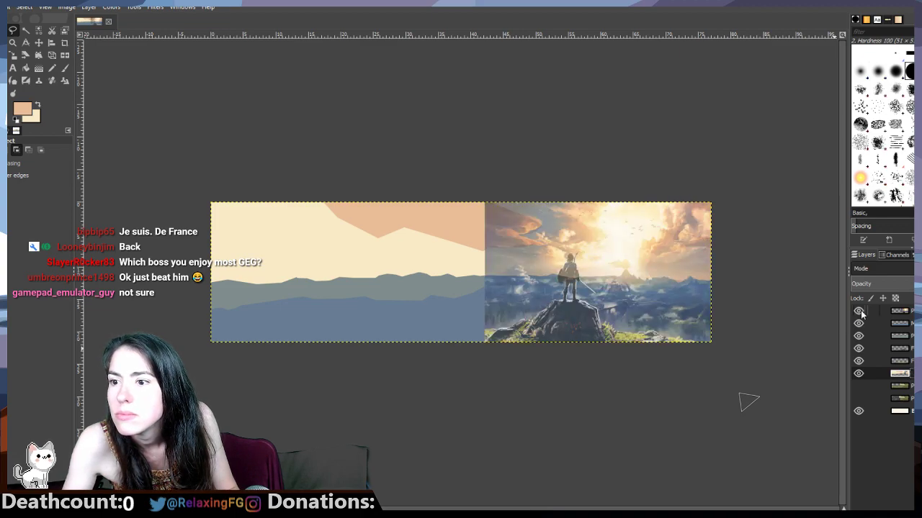
pyautogui.click(860, 312)
pyautogui.click(860, 311)
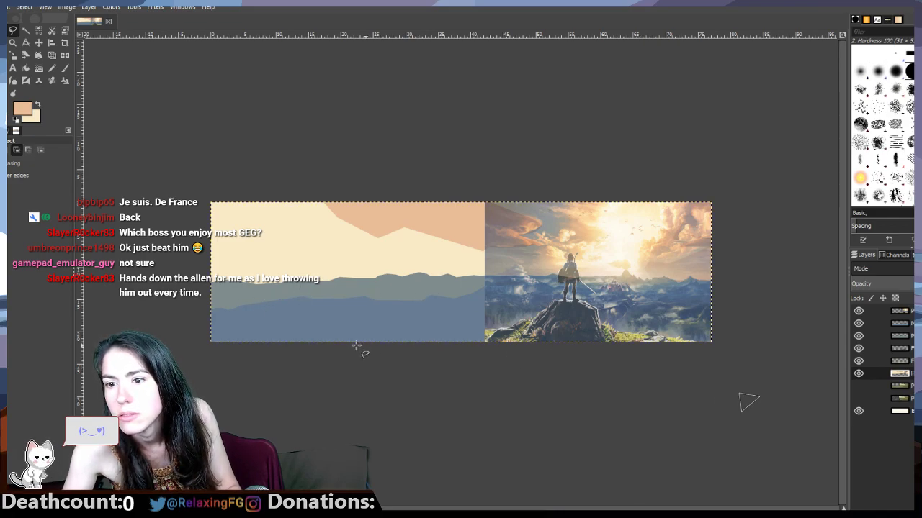
pyautogui.press('ctrl')
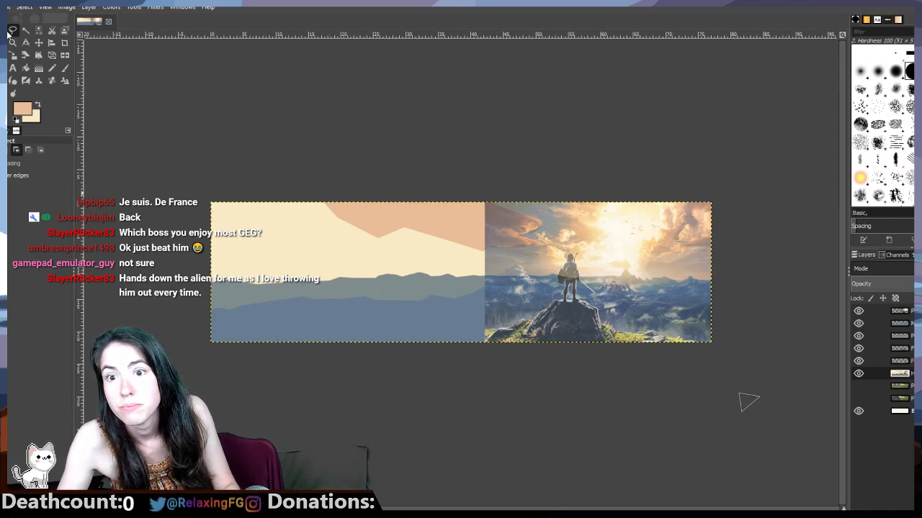
# Step: Outline the cloud area covering the canvas's left sky and the reference's left clouds, fill it with peach, and check it with the reference hidden
pyautogui.click(195, 326)
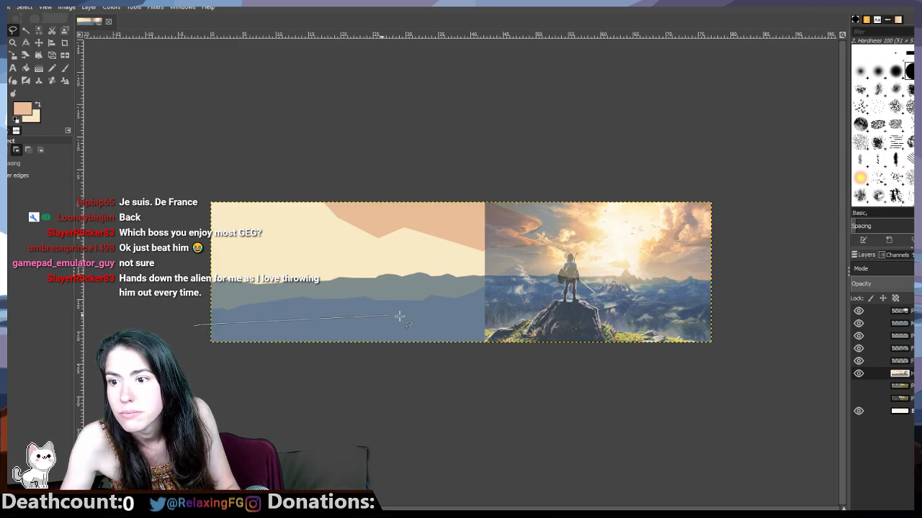
pyautogui.click(470, 307)
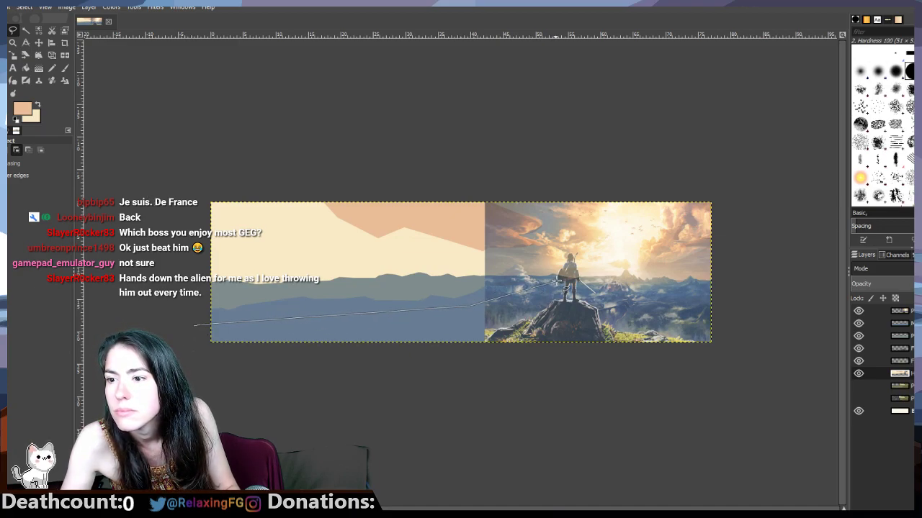
pyautogui.click(540, 258)
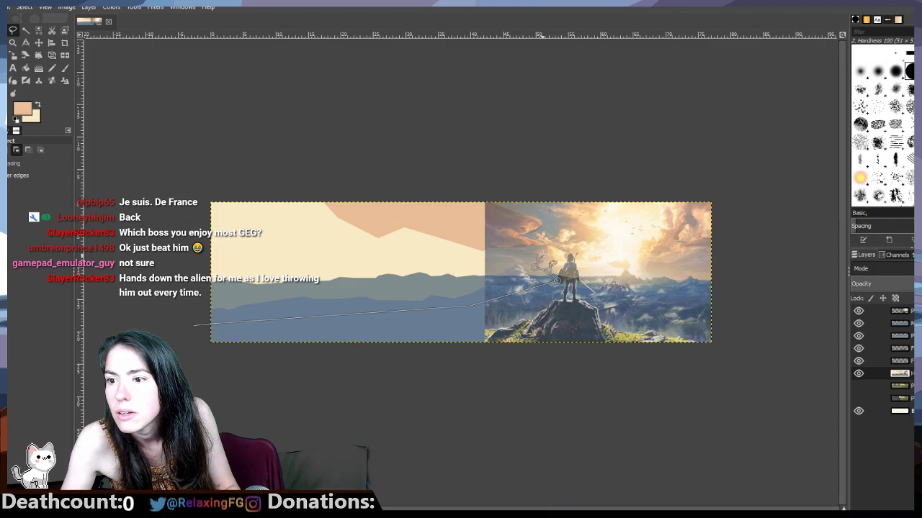
pyautogui.click(541, 250)
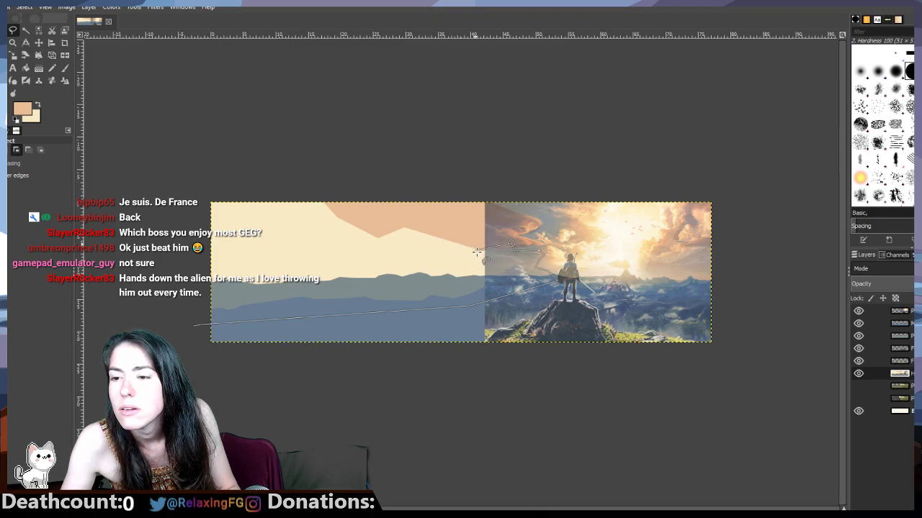
pyautogui.click(445, 221)
pyautogui.click(384, 170)
pyautogui.click(124, 173)
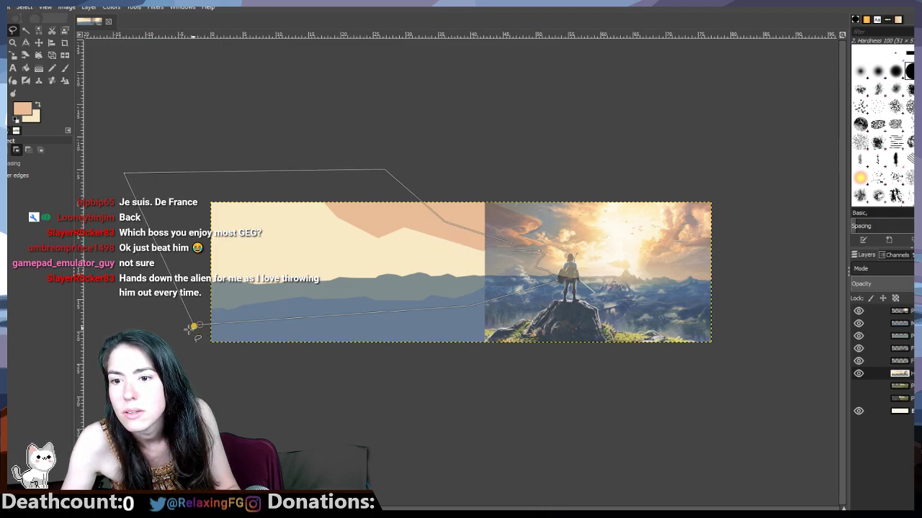
pyautogui.click(26, 68)
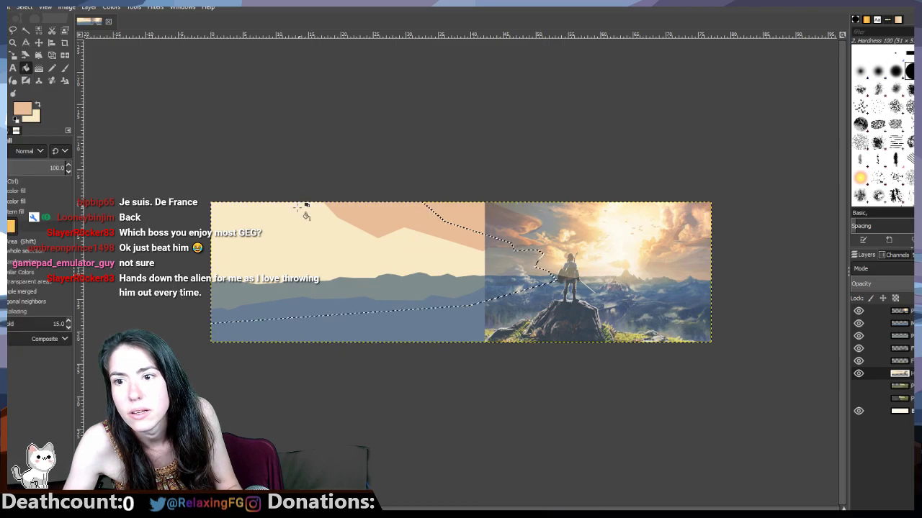
pyautogui.click(305, 235)
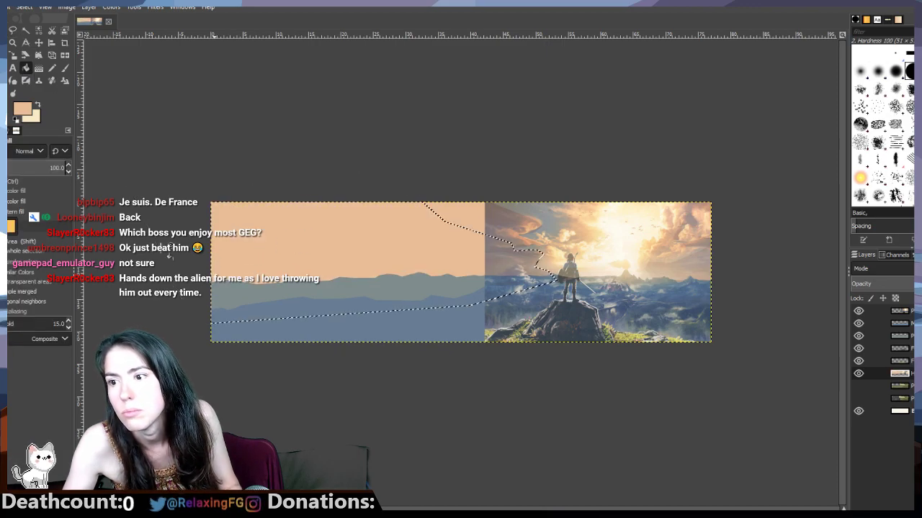
pyautogui.click(861, 311)
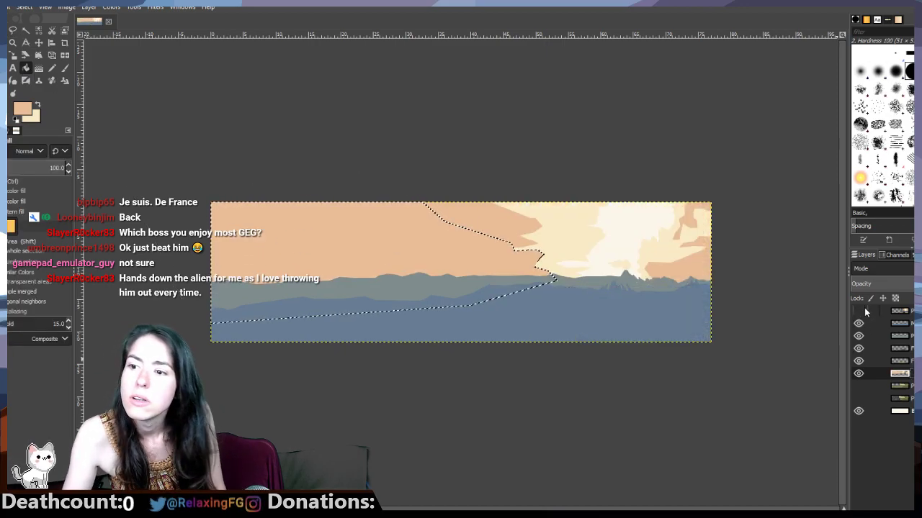
# Step: Make the reference layer active and visible, and replace the cloud selection with a small free-form outline outside the canvas
pyautogui.click(899, 311)
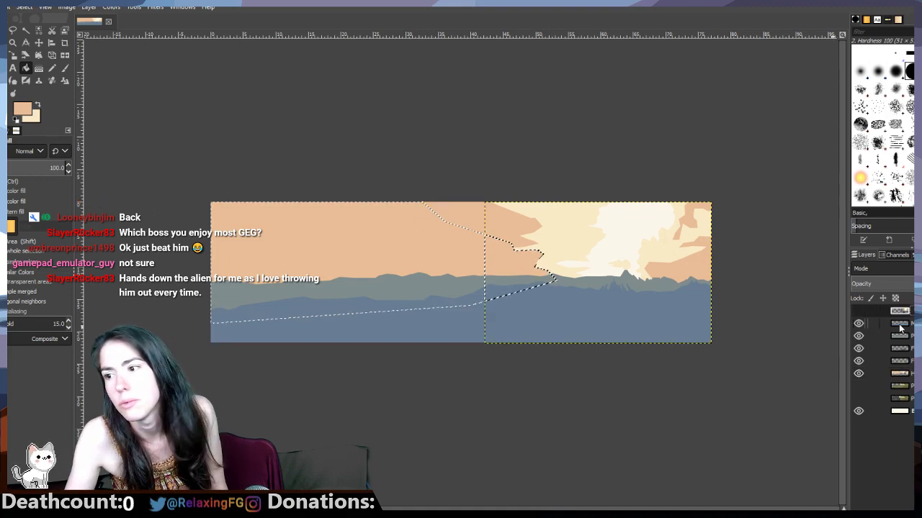
pyautogui.click(858, 311)
pyautogui.press('r')
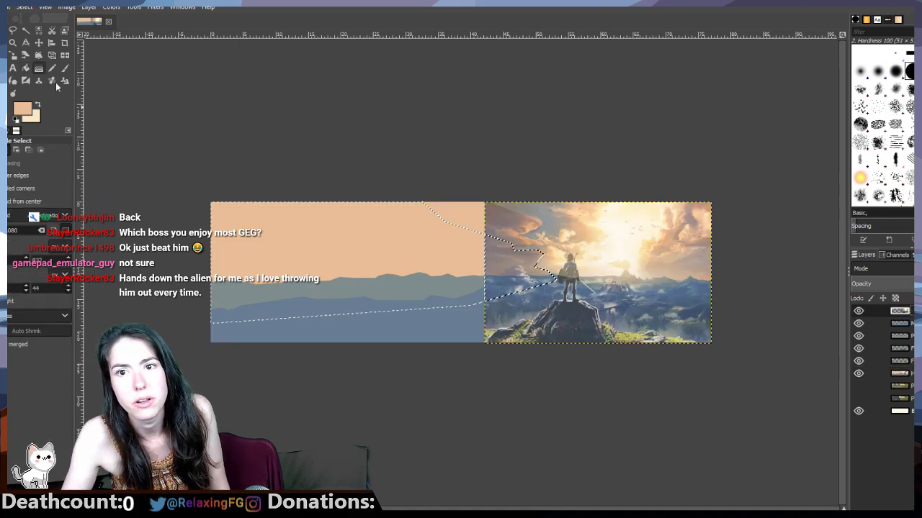
pyautogui.click(12, 30)
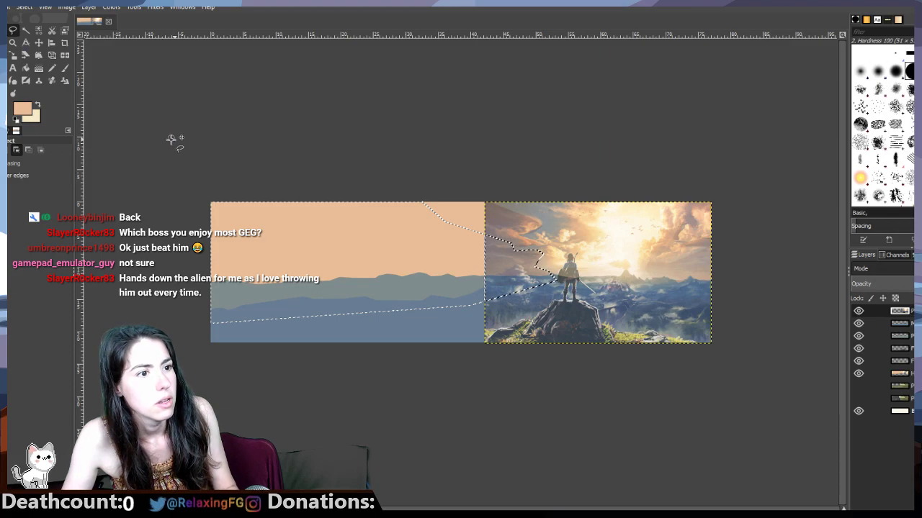
pyautogui.click(170, 139)
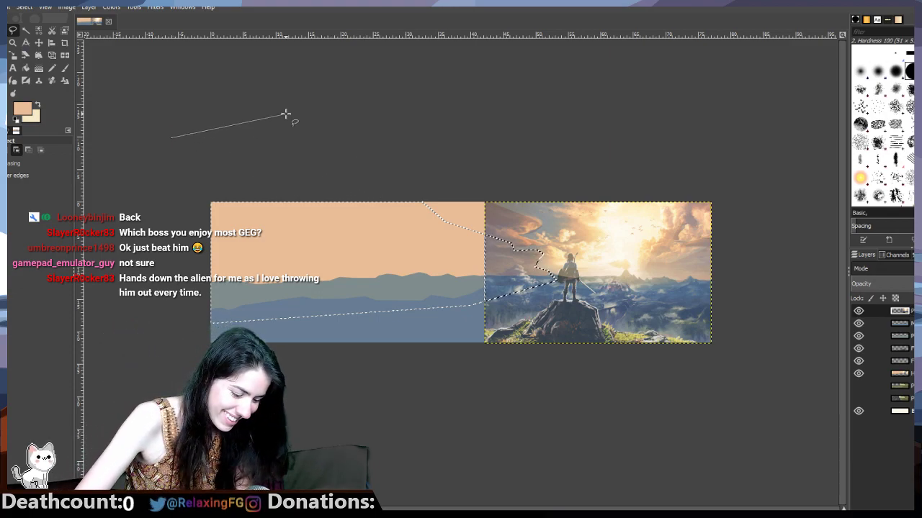
pyautogui.click(219, 123)
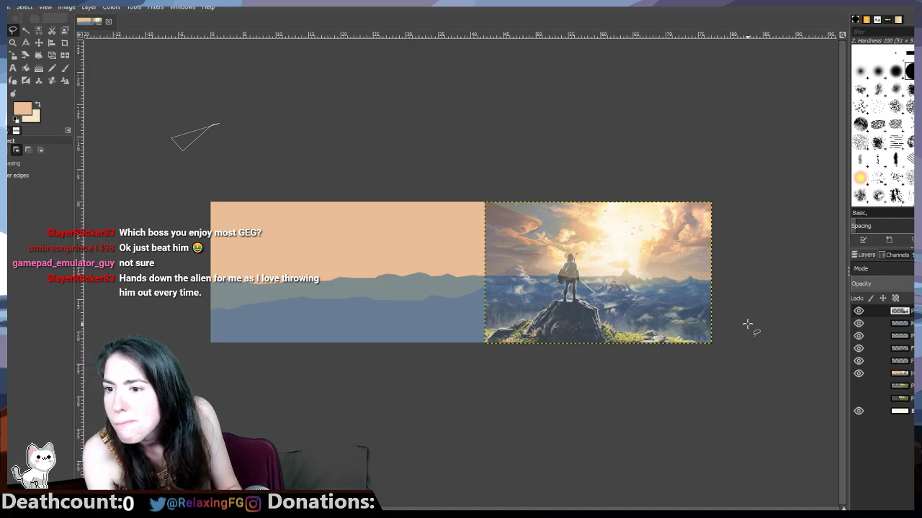
# Step: Toggle the reference layer's visibility repeatedly to compare the peach left-hand sky with the reference picture
pyautogui.click(859, 311)
pyautogui.click(859, 311)
pyautogui.click(859, 311)
pyautogui.click(859, 312)
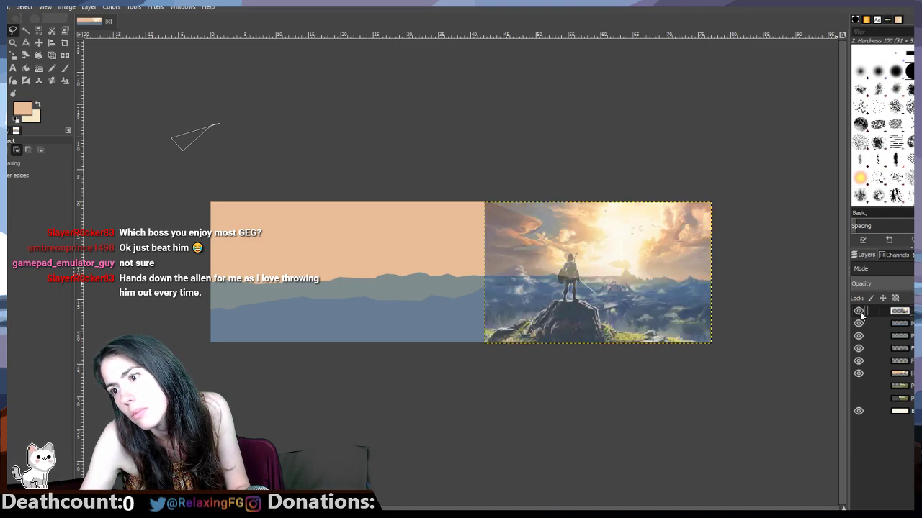
pyautogui.click(859, 311)
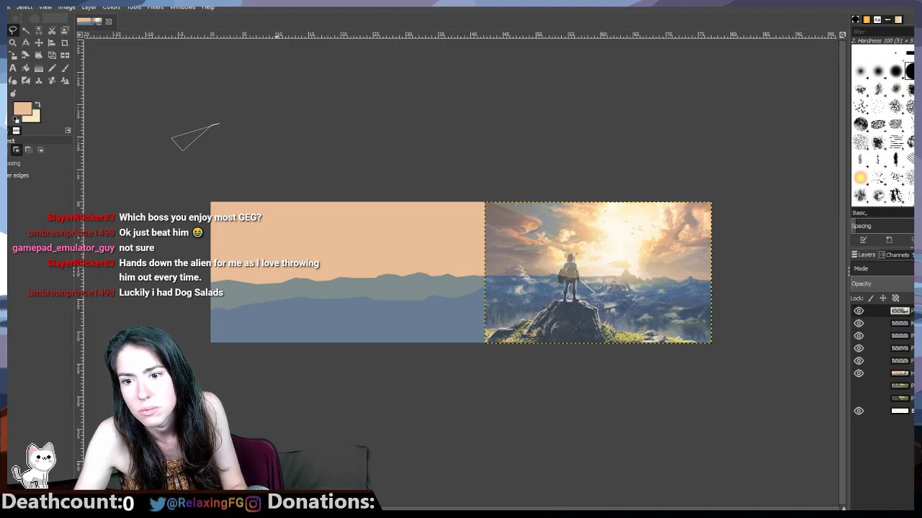
# Step: Hide the flat-coloured sky layer so the upper-left clouds of the reference can be traced at actual size
pyautogui.press('1')
pyautogui.scroll(7, 490, 411)
pyautogui.hscroll(12, 575, 409)
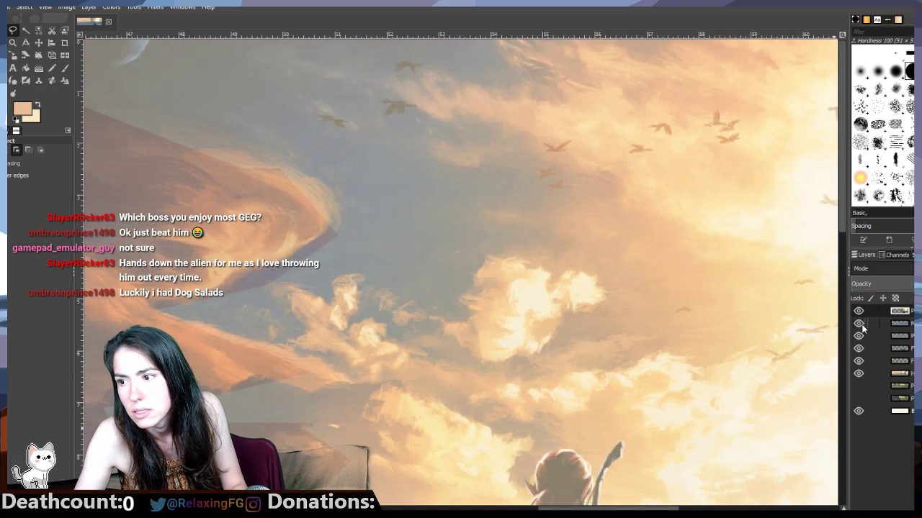
pyautogui.click(858, 373)
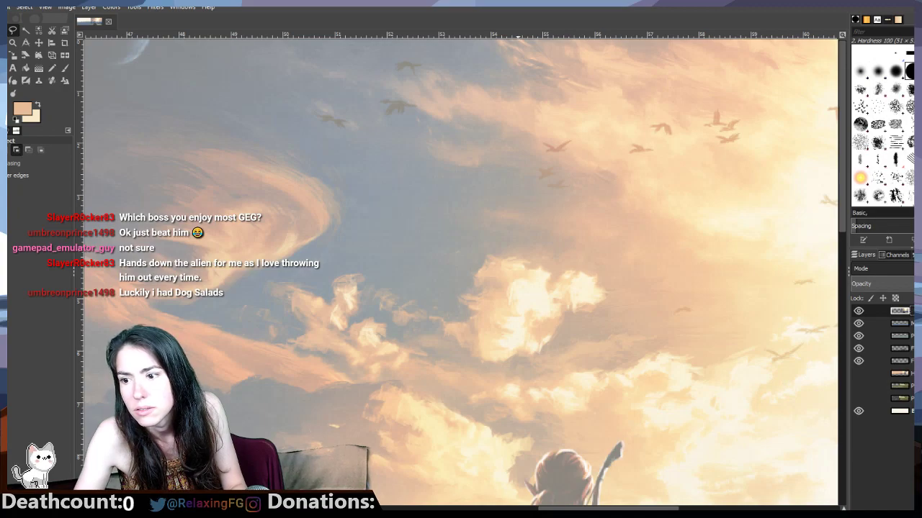
pyautogui.moveTo(569, 508); pyautogui.dragTo(550, 508)
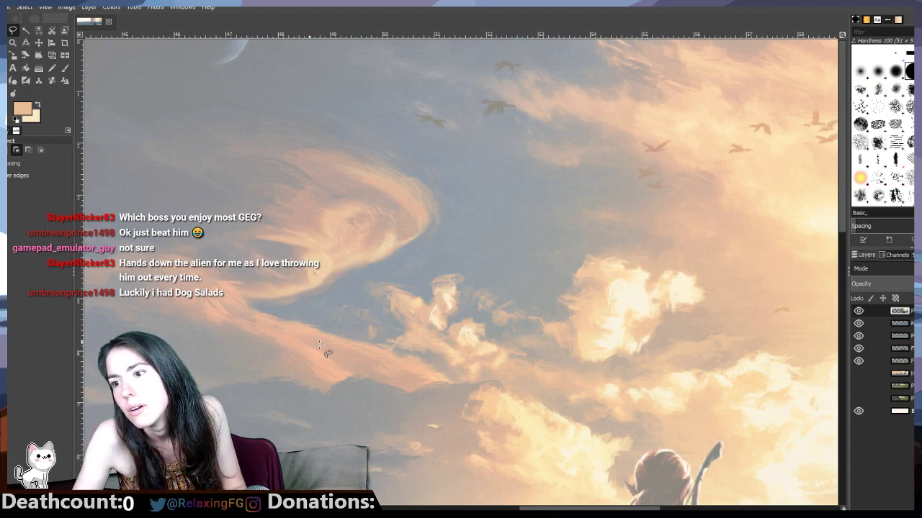
# Step: Start a free-form outline along the blue sky gap's lower and right cloud edges, up to the reference's upper edge
pyautogui.click(25, 31)
pyautogui.click(12, 32)
pyautogui.moveTo(310, 326)
pyautogui.mouseDown()
pyautogui.moveTo(374, 344)
pyautogui.moveTo(393, 334)
pyautogui.moveTo(399, 287)
pyautogui.moveTo(426, 297)
pyautogui.moveTo(438, 280)
pyautogui.moveTo(458, 277)
pyautogui.moveTo(462, 306)
pyautogui.moveTo(450, 325)
pyautogui.moveTo(494, 325)
pyautogui.moveTo(510, 346)
pyautogui.moveTo(574, 313)
pyautogui.moveTo(570, 280)
pyautogui.moveTo(597, 254)
pyautogui.moveTo(686, 267)
pyautogui.moveTo(669, 220)
pyautogui.moveTo(614, 221)
pyautogui.moveTo(621, 168)
pyautogui.moveTo(538, 132)
pyautogui.moveTo(528, 96)
pyautogui.moveTo(498, 76)
pyautogui.moveTo(637, 93)
pyautogui.moveTo(623, 70)
pyautogui.moveTo(713, 314)
pyautogui.moveTo(697, 350)
pyautogui.mouseUp()
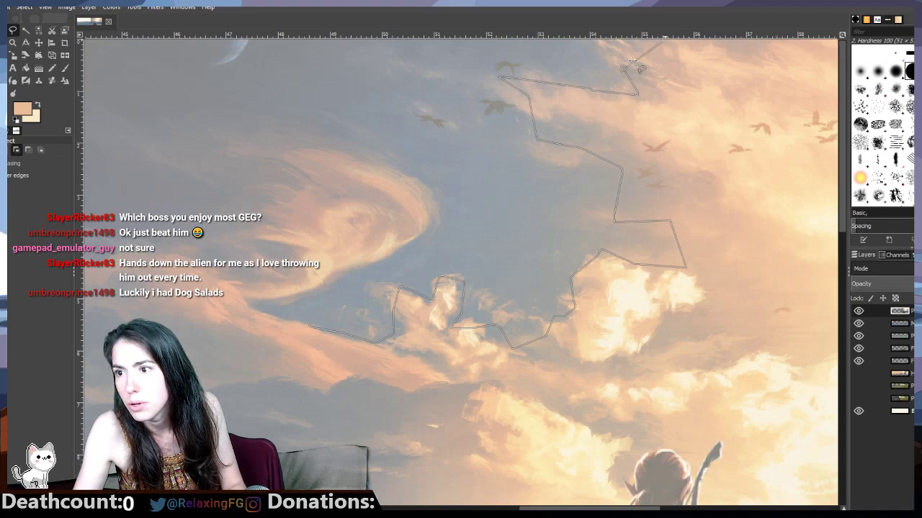
pyautogui.click(669, 53)
pyautogui.click(727, 61)
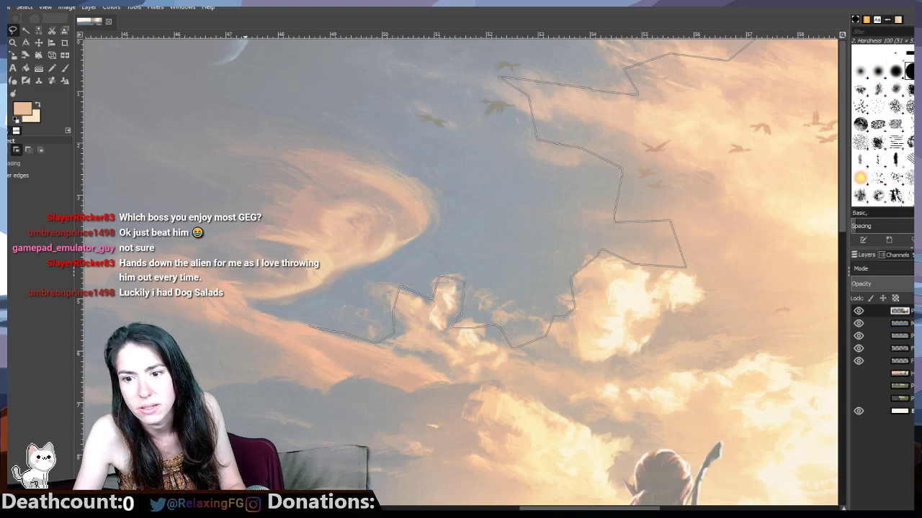
# Step: Extend the blue sky outline above the canvas until it passes the canvas's left edge
pyautogui.press('-')
pyautogui.press('-')
pyautogui.press('-')
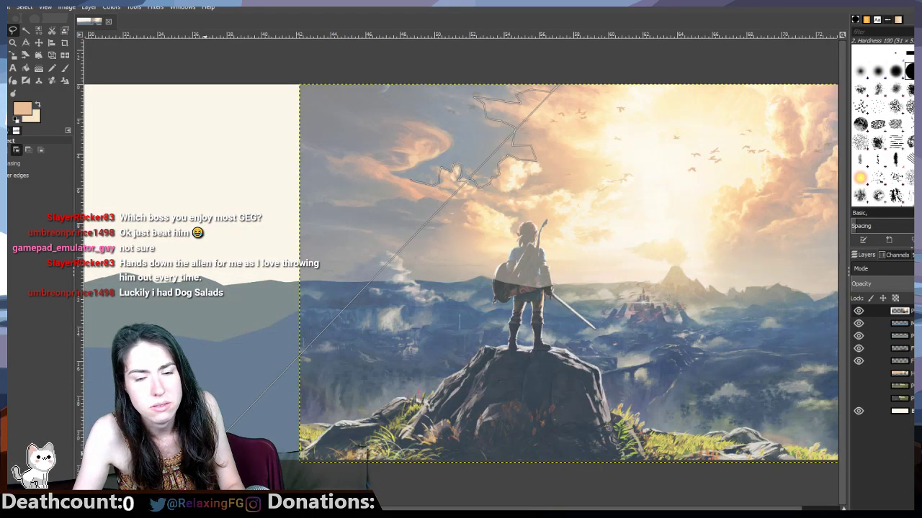
pyautogui.click(210, 66)
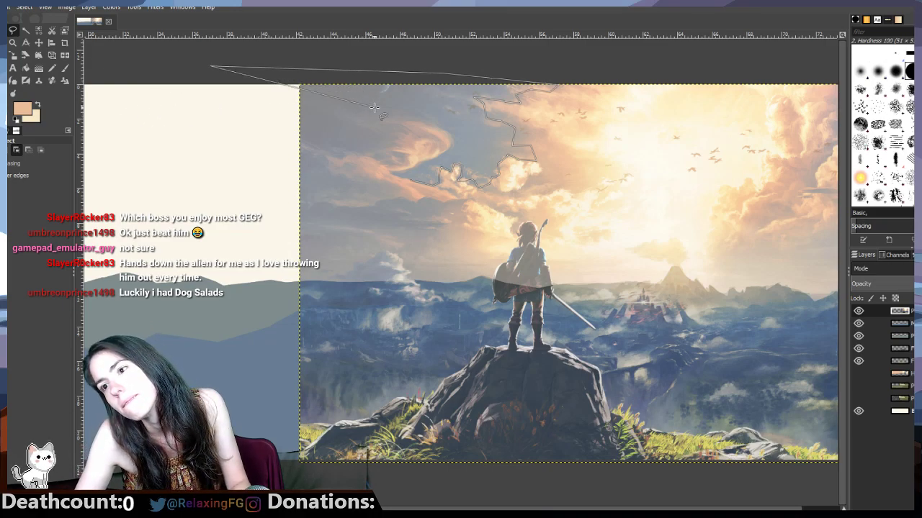
pyautogui.moveTo(416, 509); pyautogui.dragTo(356, 509)
pyautogui.hscroll(-10, 460, 274)
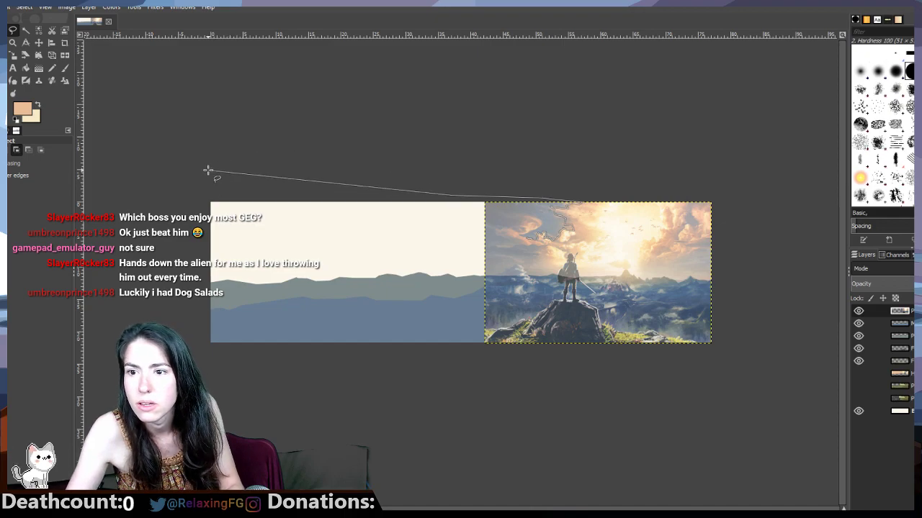
# Step: Run the outline's lower boundary in shallow zigzags across the pale sky above the mountains towards the reference picture
pyautogui.click(282, 247)
pyautogui.click(308, 238)
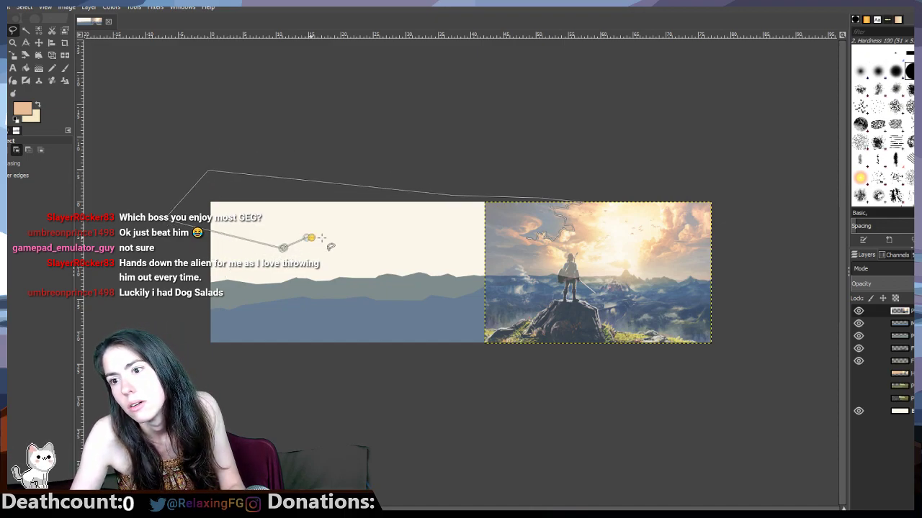
pyautogui.click(352, 241)
pyautogui.click(454, 244)
pyautogui.click(473, 244)
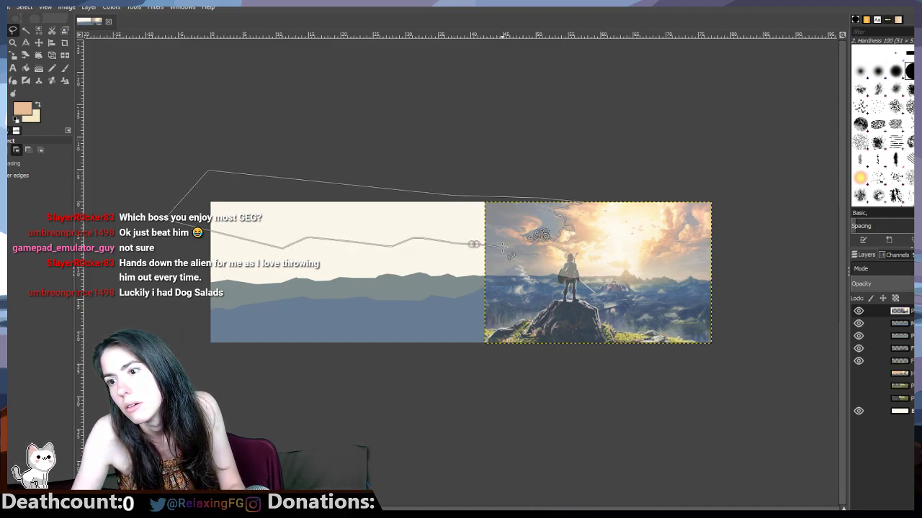
# Step: Continue the outline around the wispy cloud edges at the reference's left side, up to the swirl cloud
pyautogui.click(501, 247)
pyautogui.click(483, 235)
pyautogui.click(472, 228)
pyautogui.click(461, 221)
pyautogui.click(489, 222)
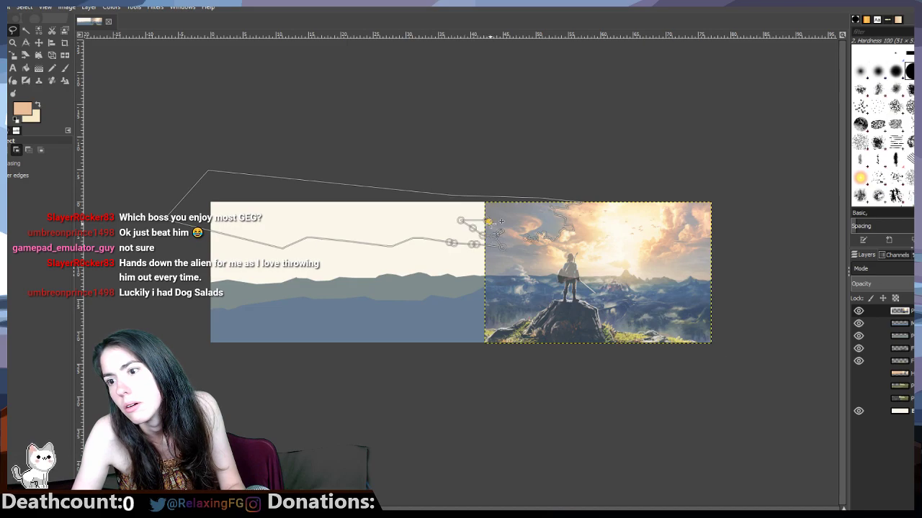
pyautogui.click(503, 227)
pyautogui.click(514, 229)
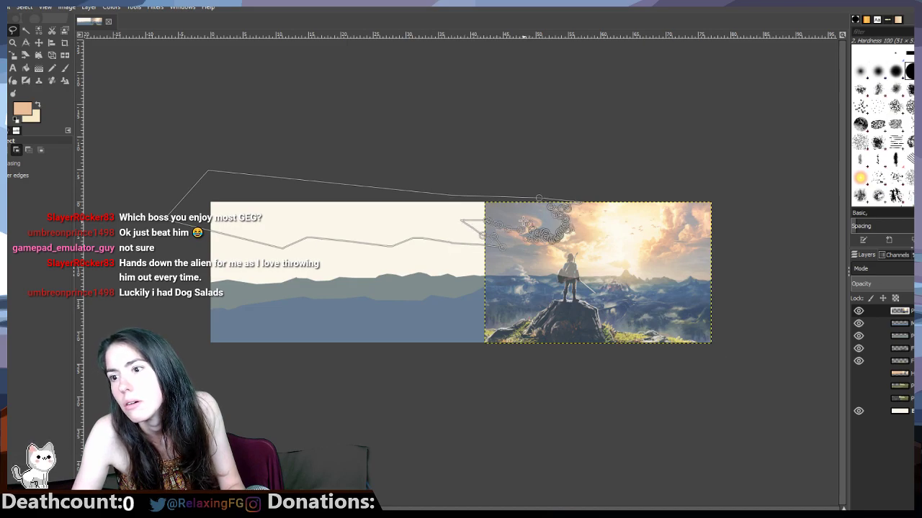
pyautogui.click(526, 220)
pyautogui.click(542, 225)
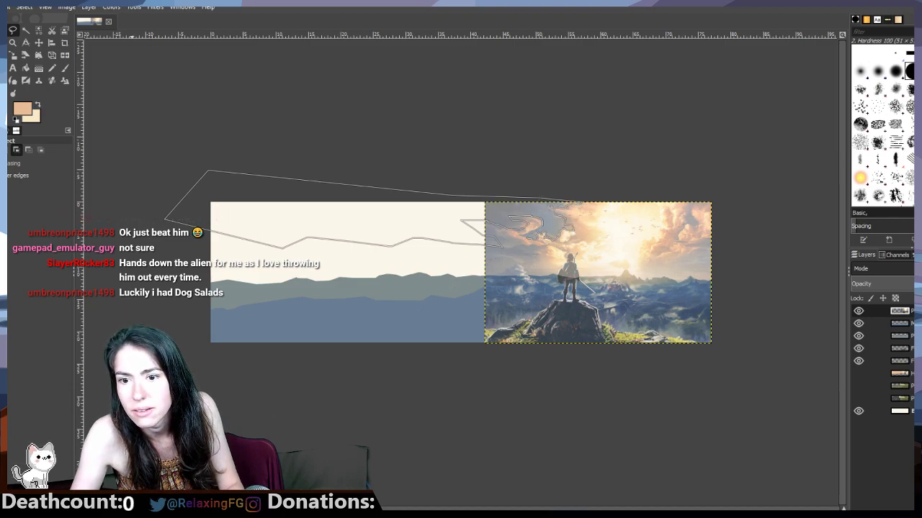
# Step: Reshape the outline around the swirl cloud's rounded tip and close it along the cloud's underside at the blue gap's starting point
pyautogui.press('3')
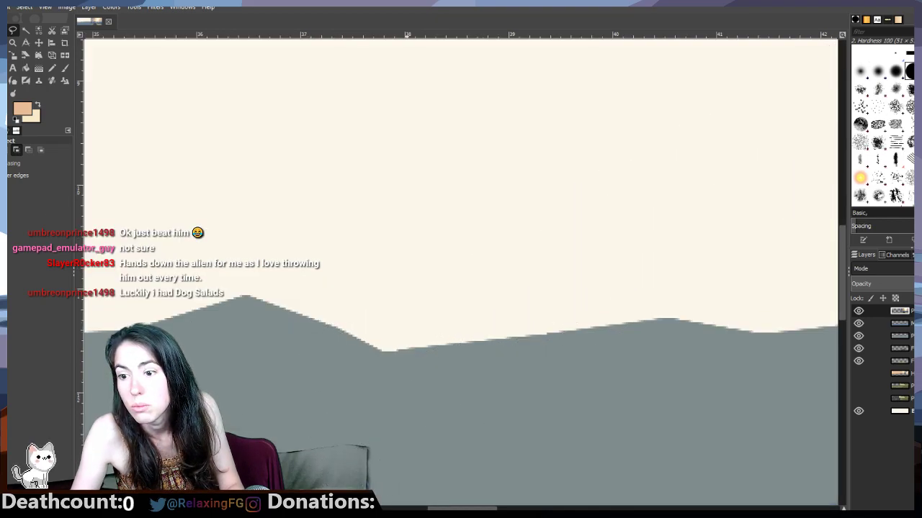
pyautogui.scroll(10, 526, 482)
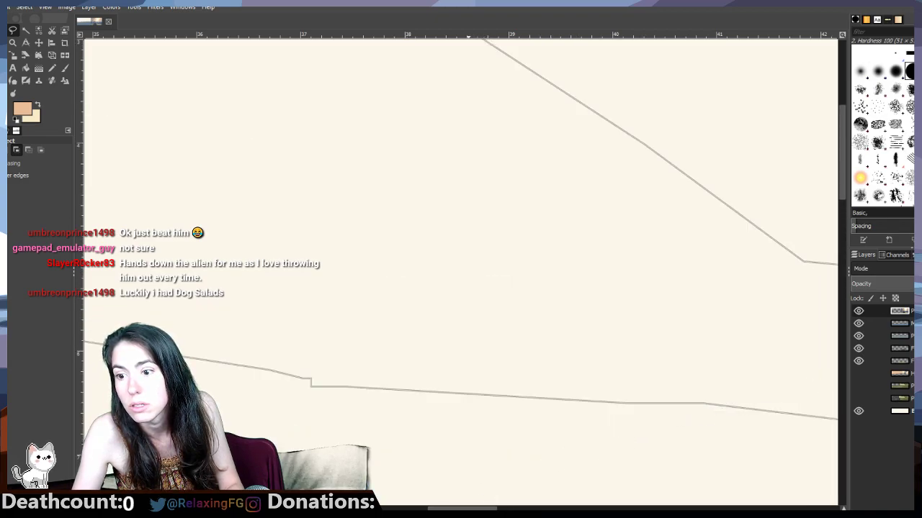
pyautogui.moveTo(459, 509)
pyautogui.mouseDown()
pyautogui.moveTo(638, 500)
pyautogui.moveTo(540, 501)
pyautogui.mouseUp()
pyautogui.hscroll(-2, 541, 502)
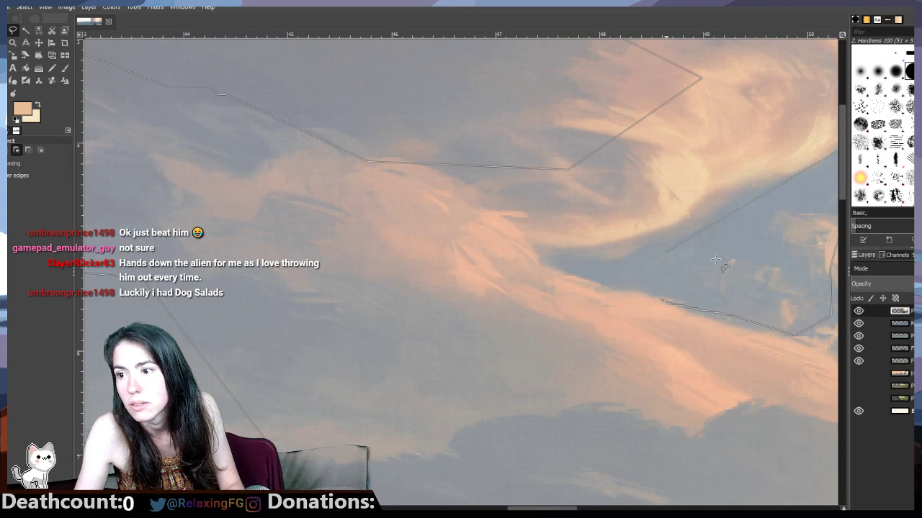
pyautogui.scroll(3, 545, 504)
pyautogui.hscroll(10, 545, 502)
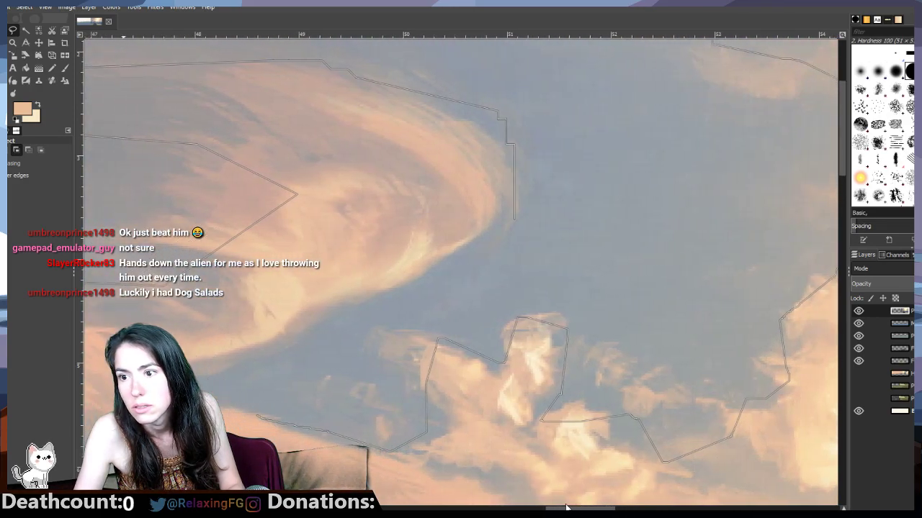
pyautogui.moveTo(511, 144)
pyautogui.mouseDown()
pyautogui.moveTo(517, 172)
pyautogui.moveTo(505, 131)
pyautogui.mouseUp()
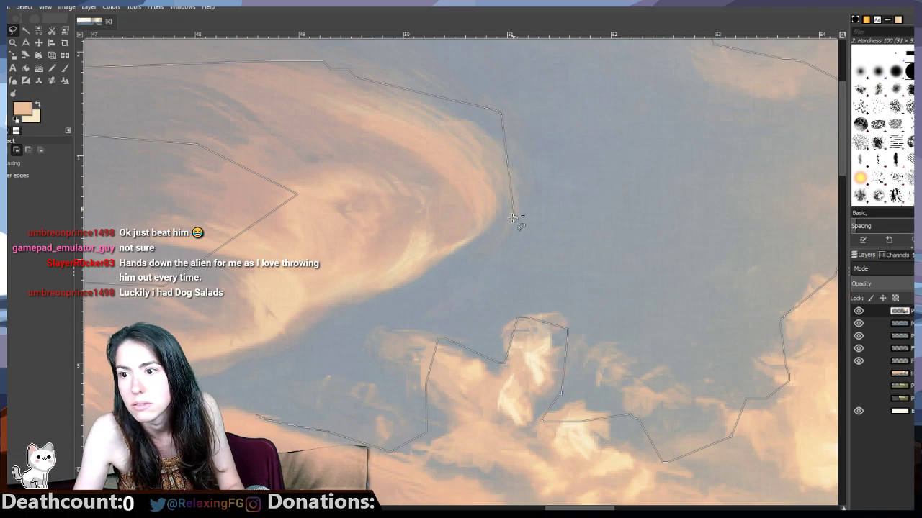
pyautogui.moveTo(514, 217); pyautogui.dragTo(514, 185)
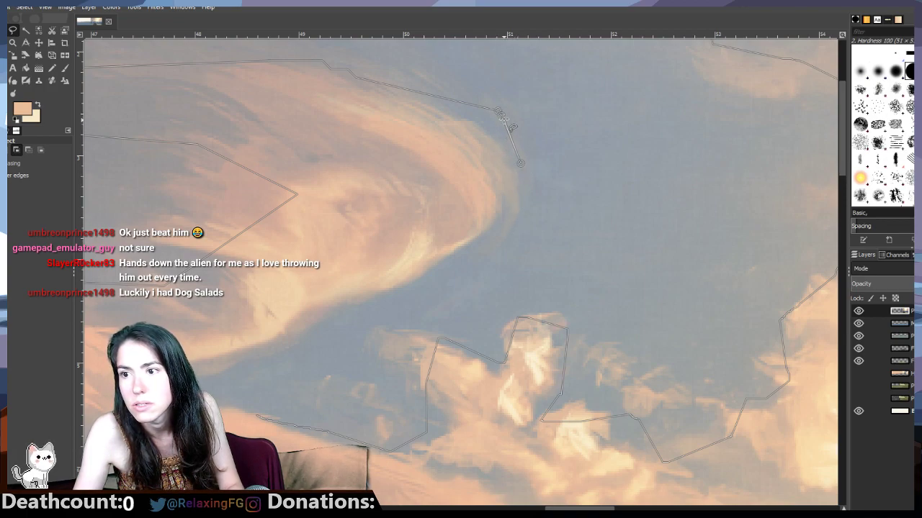
pyautogui.moveTo(499, 108); pyautogui.dragTo(484, 130)
pyautogui.moveTo(523, 163)
pyautogui.mouseDown()
pyautogui.moveTo(486, 229)
pyautogui.moveTo(449, 255)
pyautogui.moveTo(379, 296)
pyautogui.moveTo(287, 319)
pyautogui.moveTo(237, 355)
pyautogui.mouseUp()
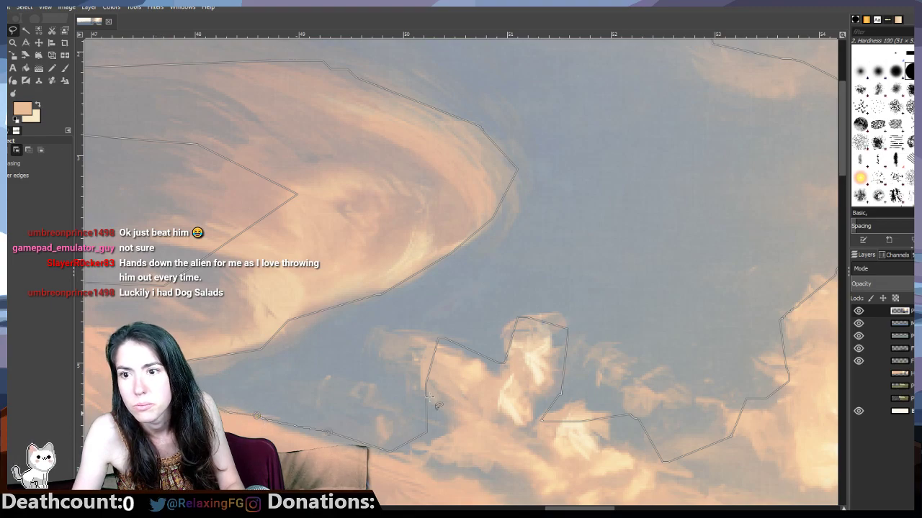
pyautogui.scroll(-6, 437, 406)
pyautogui.scroll(-4, 525, 504)
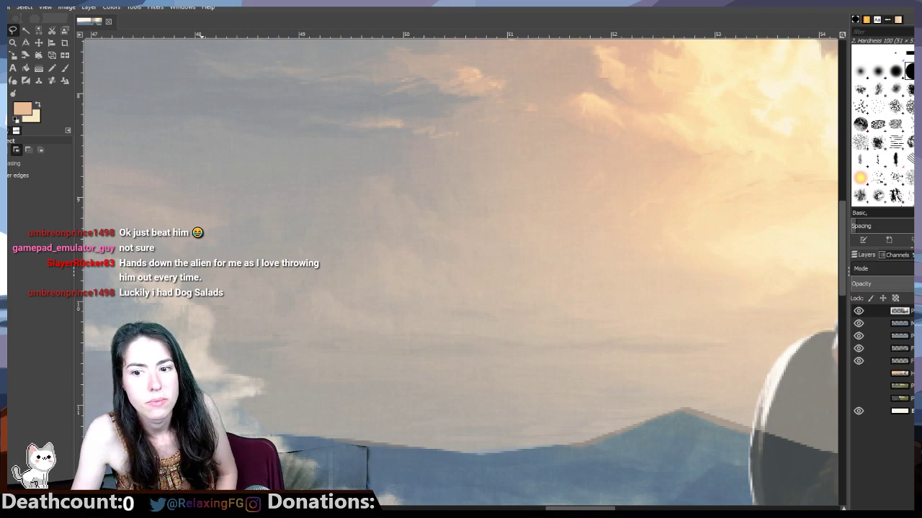
pyautogui.scroll(-8, 461, 273)
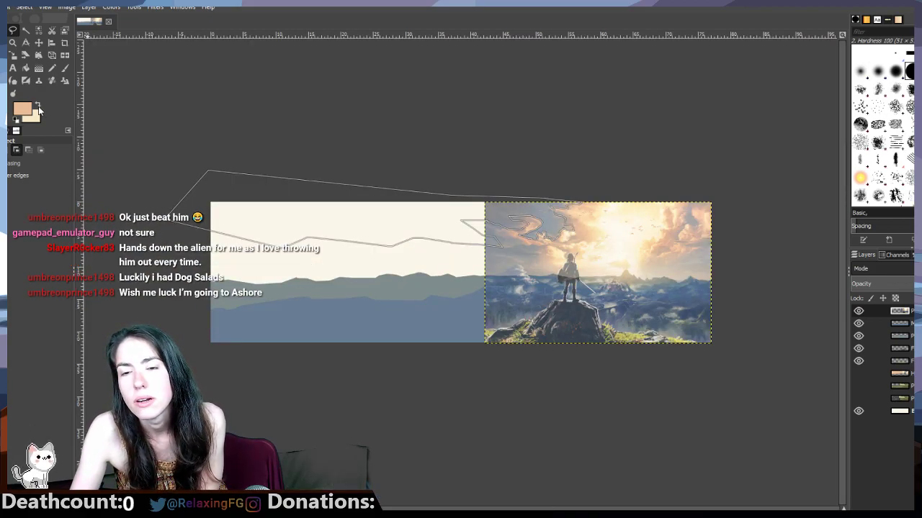
# Step: Set the foreground colour to the grey 9ba1a4 sampled for the sky
pyautogui.click(37, 106)
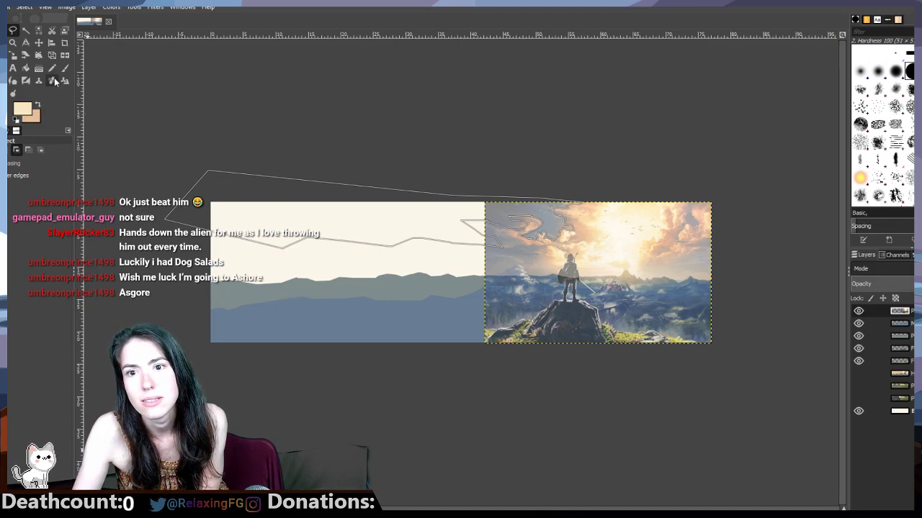
pyautogui.click(53, 66)
pyautogui.click(22, 108)
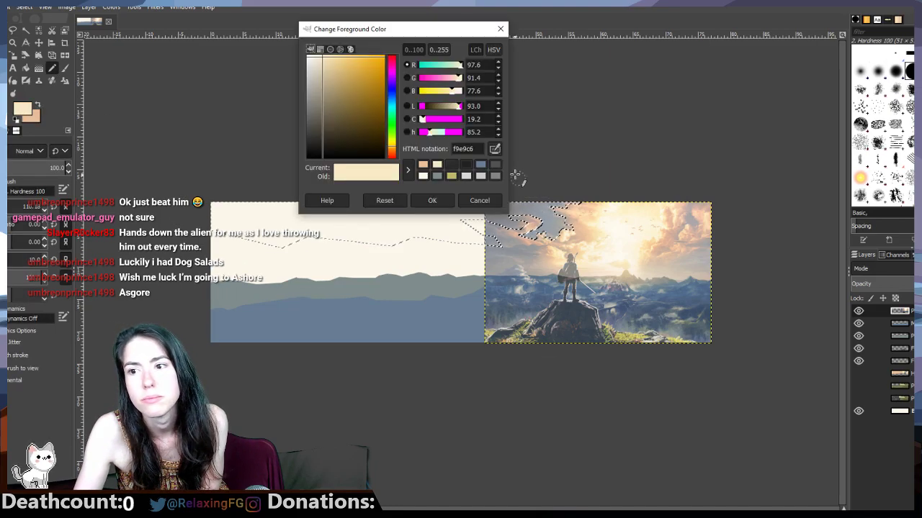
pyautogui.click(560, 231)
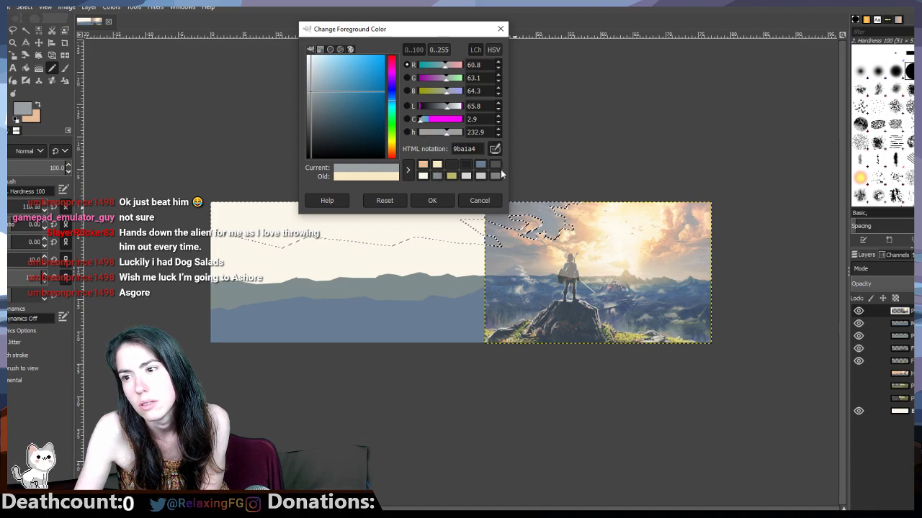
pyautogui.click(452, 164)
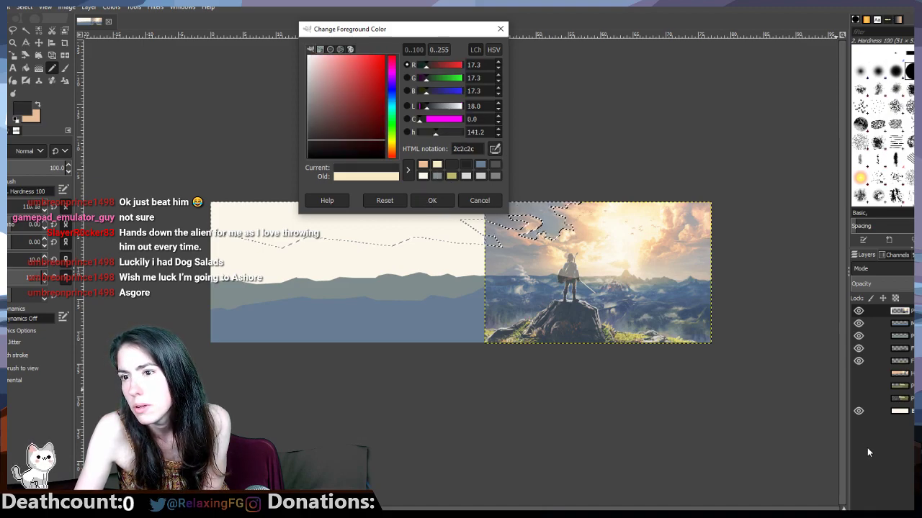
pyautogui.click(555, 227)
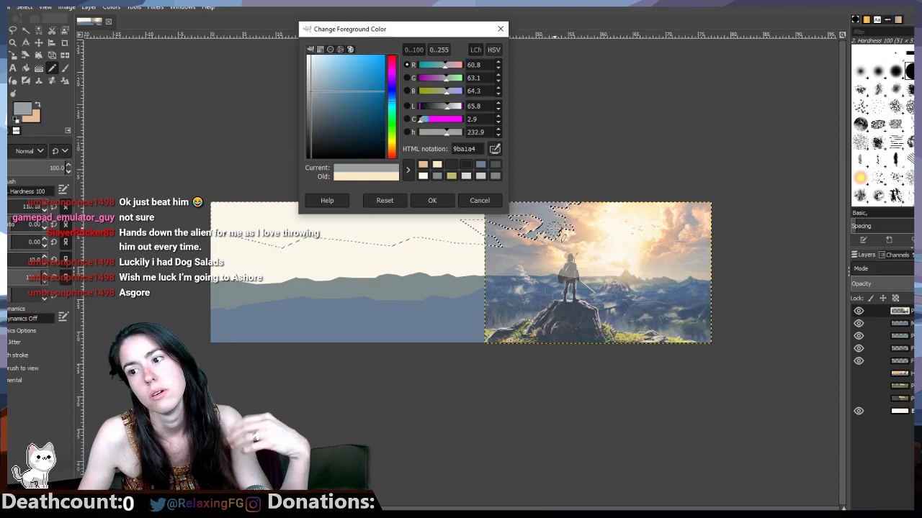
pyautogui.click(432, 201)
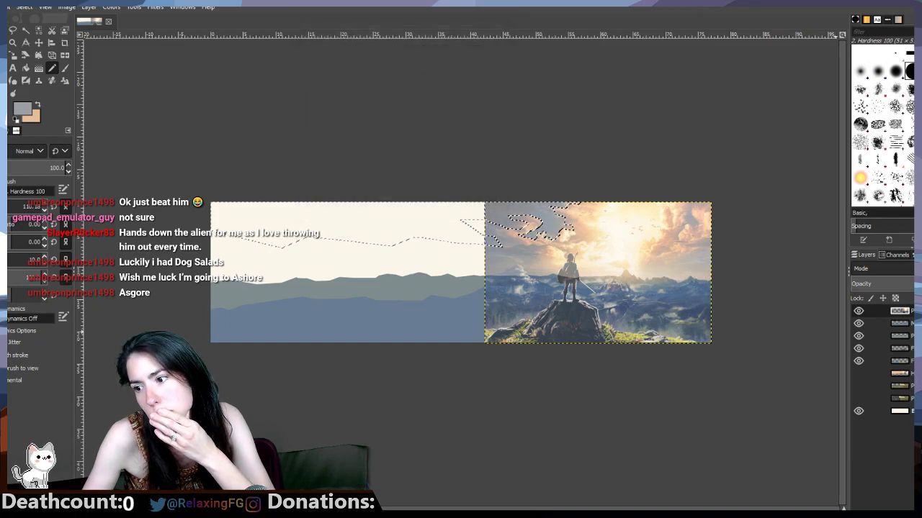
# Step: Add a transparent 3840 × 1080 px layer beneath the mountain layers and fill the outlined sky with the grey
pyautogui.hotkey('shift', 'ctrl', 'n')
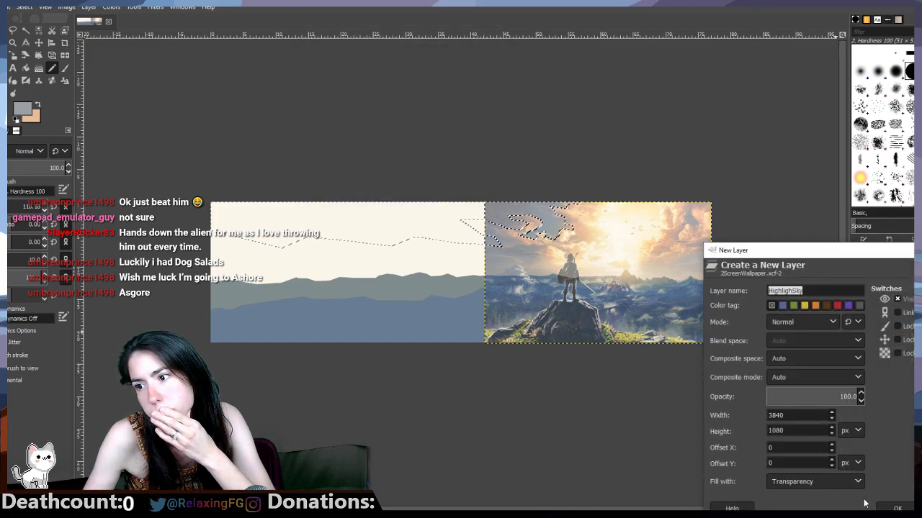
pyautogui.press('Return')
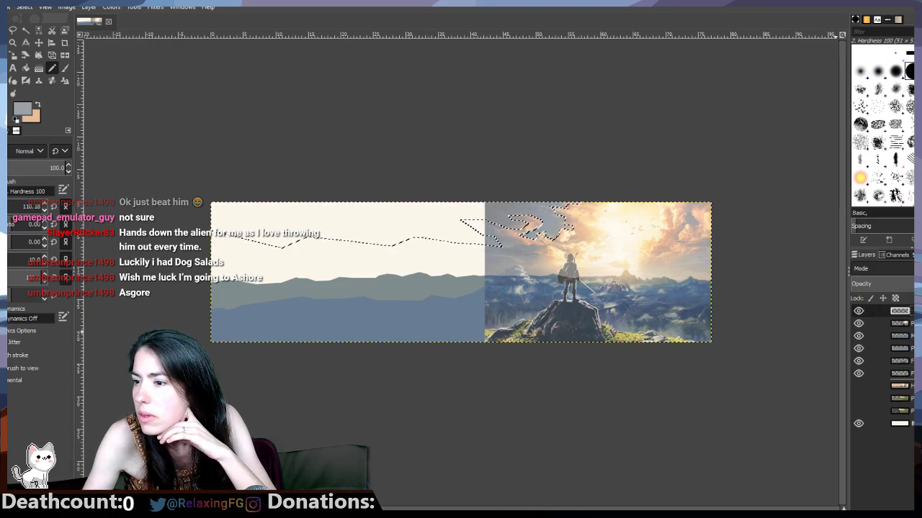
pyautogui.moveTo(900, 310); pyautogui.dragTo(900, 373)
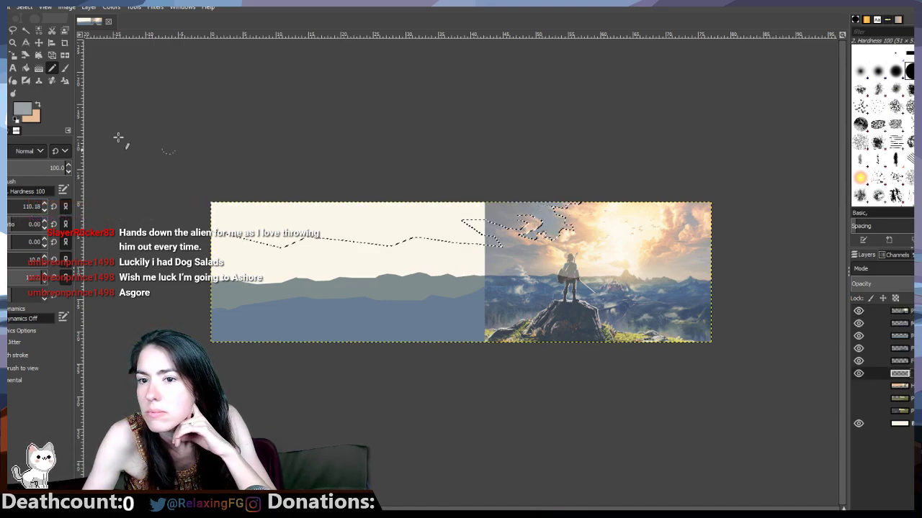
pyautogui.click(25, 68)
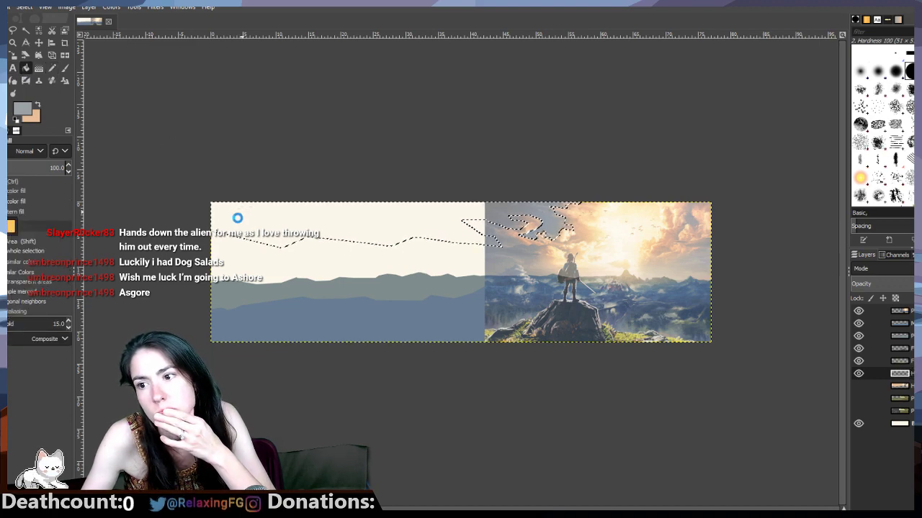
# Step: Show the peach and cream sky layer and lower the grey sky layer's opacity, hiding the reference picture only while adjusting
pyautogui.click(858, 312)
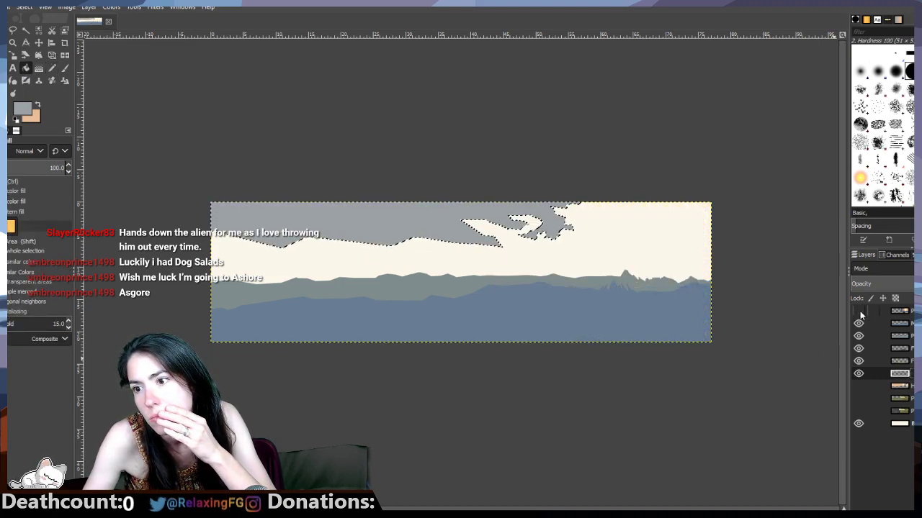
pyautogui.click(856, 387)
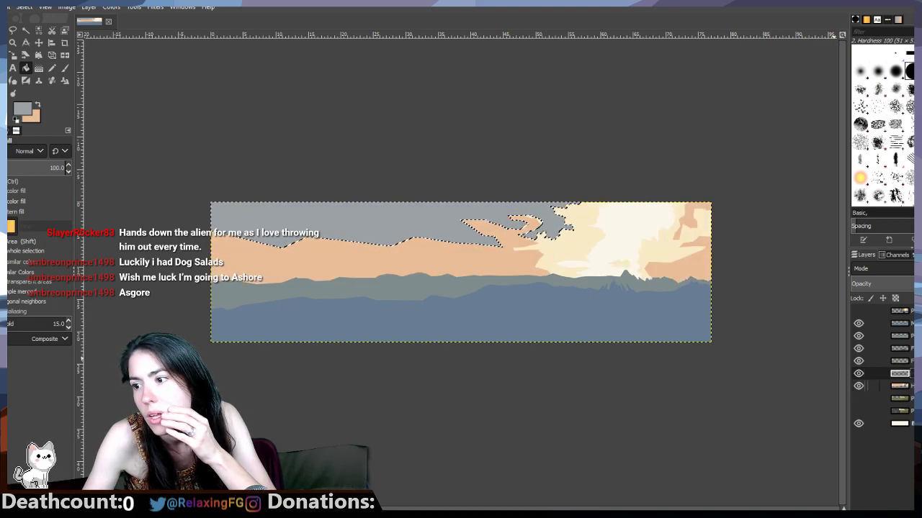
pyautogui.click(912, 282)
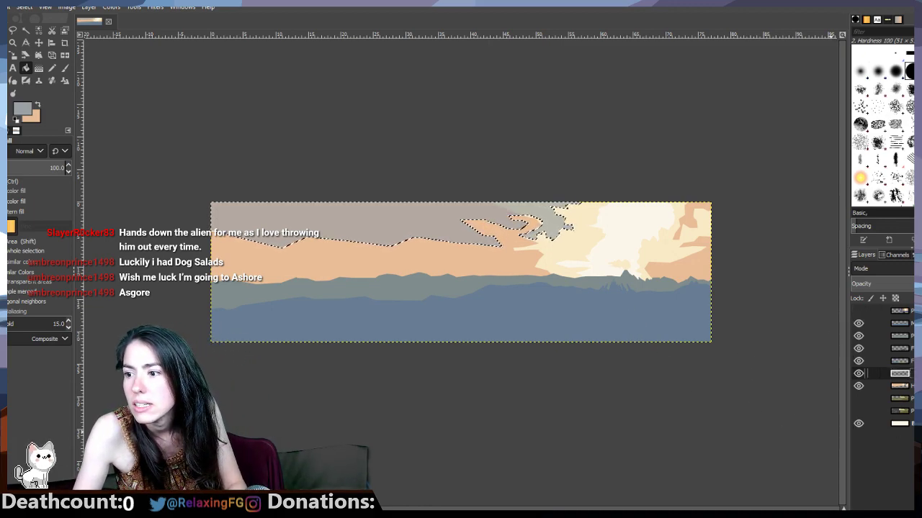
pyautogui.click(858, 310)
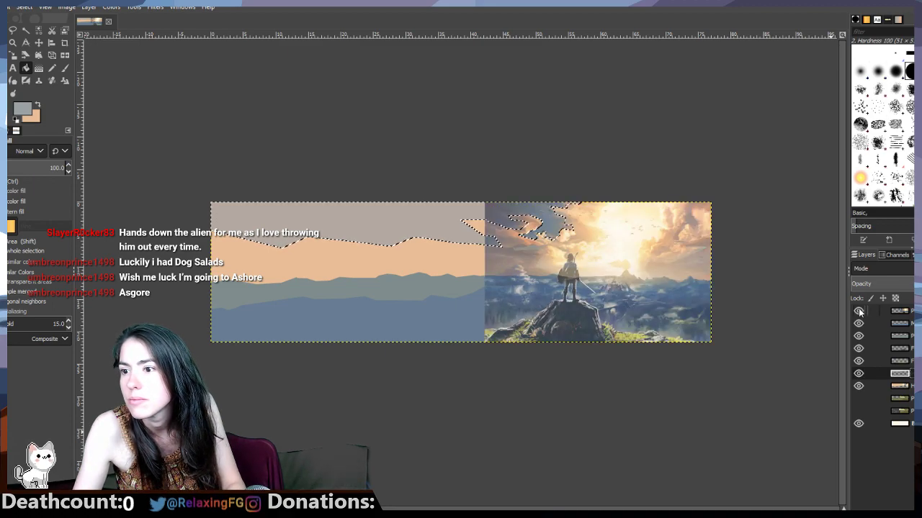
# Step: Clear the selection and start a free-form outline around the thin dark cloud streak at the reference picture's right edge
pyautogui.click(11, 31)
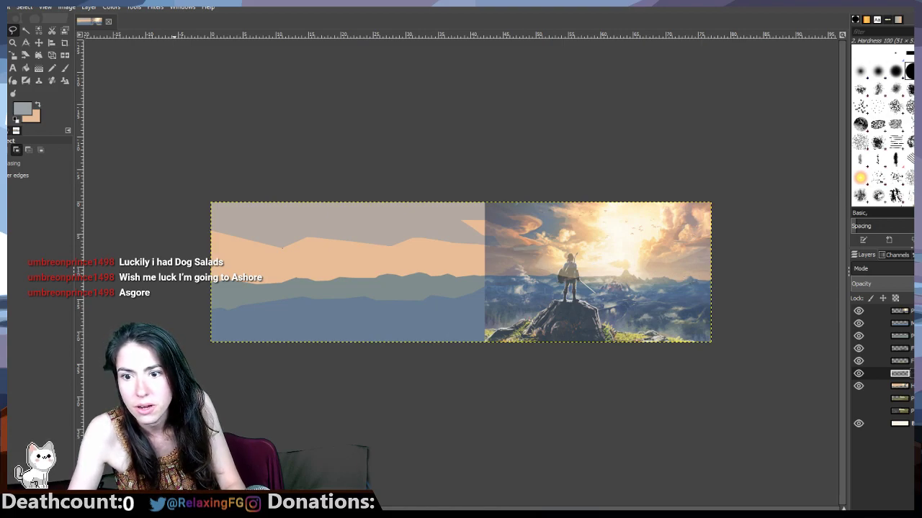
pyautogui.press('2')
pyautogui.moveTo(476, 510); pyautogui.dragTo(799, 510)
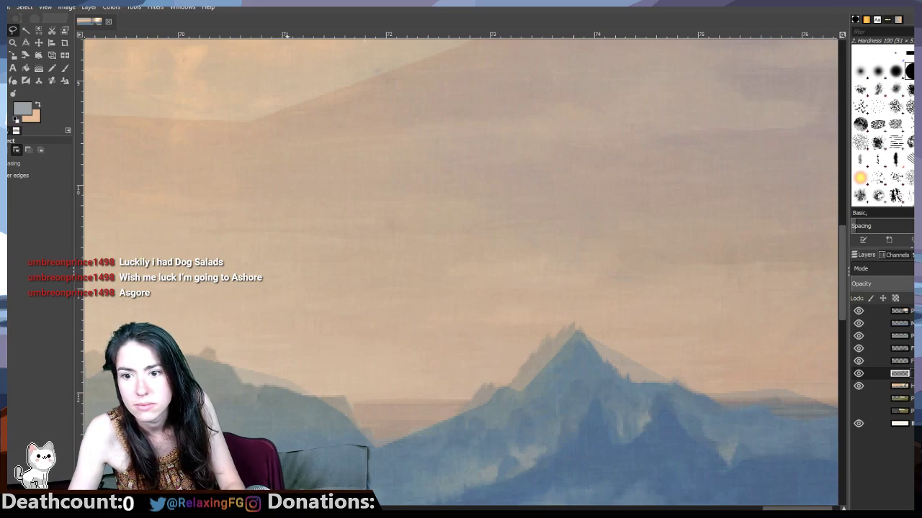
pyautogui.hotkey('shift', '2')
pyautogui.scroll(2, 533, 493)
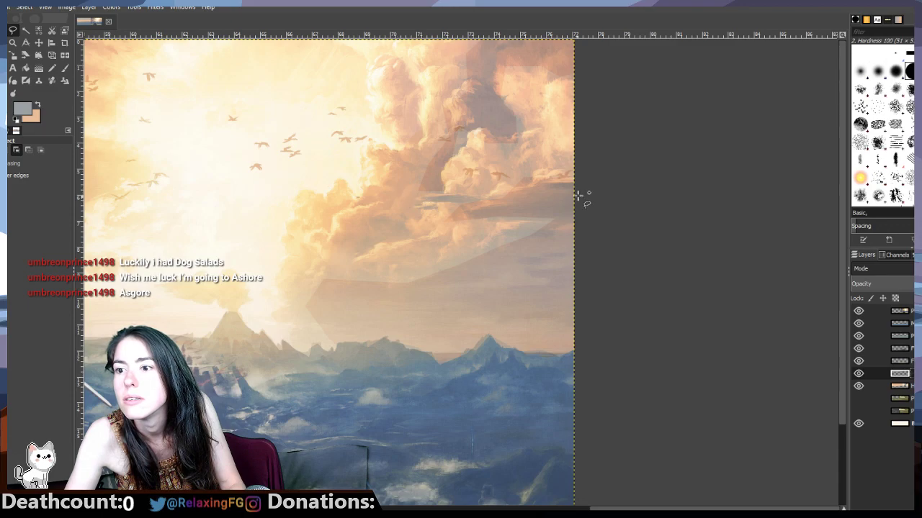
pyautogui.moveTo(517, 193)
pyautogui.mouseDown()
pyautogui.moveTo(420, 196)
pyautogui.moveTo(516, 207)
pyautogui.moveTo(467, 213)
pyautogui.moveTo(470, 222)
pyautogui.moveTo(546, 229)
pyautogui.mouseUp()
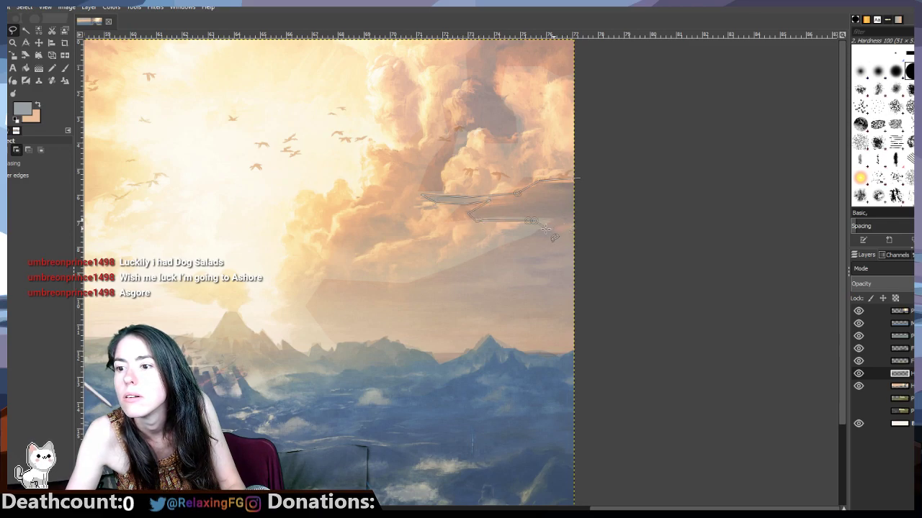
# Step: Continue the outline in zigzags down the hazy sky and close it beyond the canvas's right edge
pyautogui.click(556, 255)
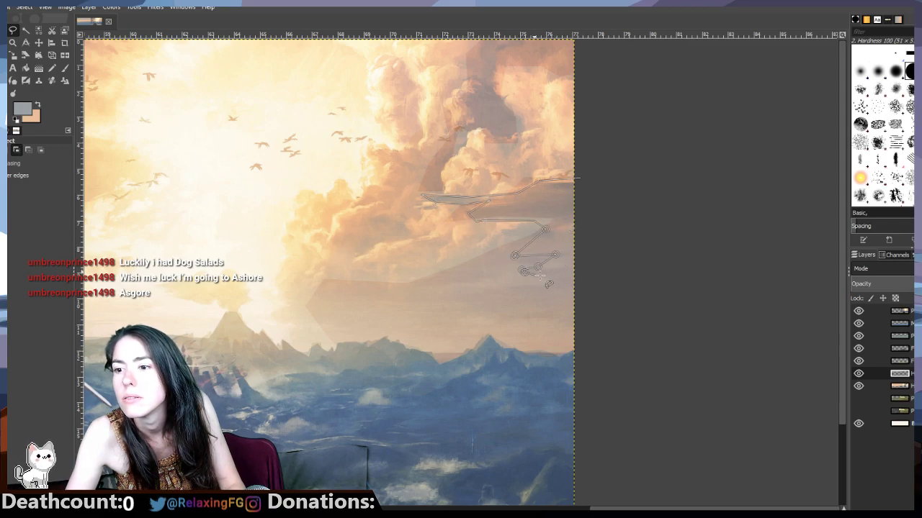
pyautogui.click(564, 268)
pyautogui.click(546, 283)
pyautogui.click(515, 287)
pyautogui.click(484, 298)
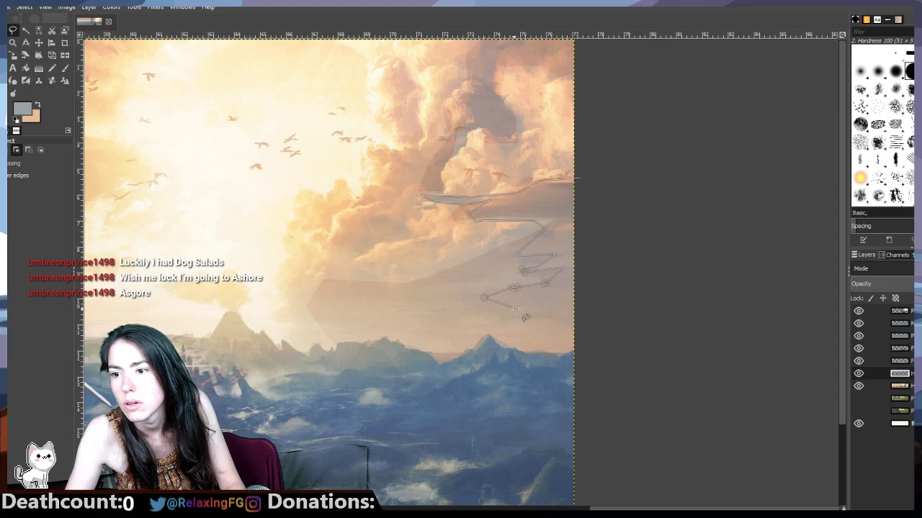
pyautogui.click(599, 336)
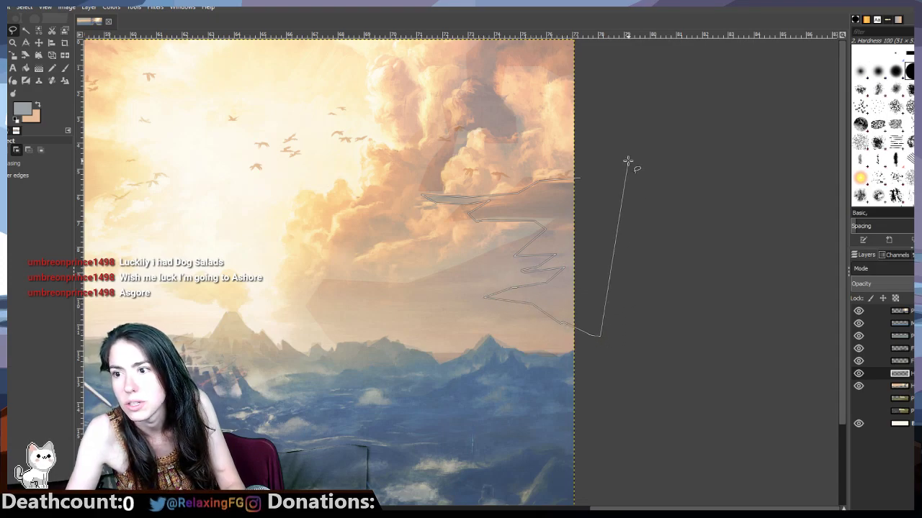
pyautogui.click(714, 128)
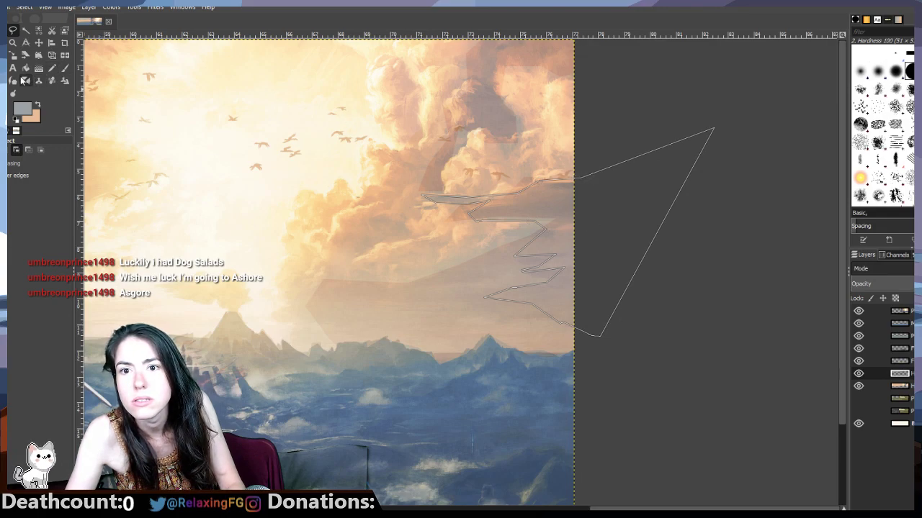
# Step: Fill the outlined dark cloud area at the canvas's right edge with the grey and clear the selection
pyautogui.hotkey('shift', 'e')
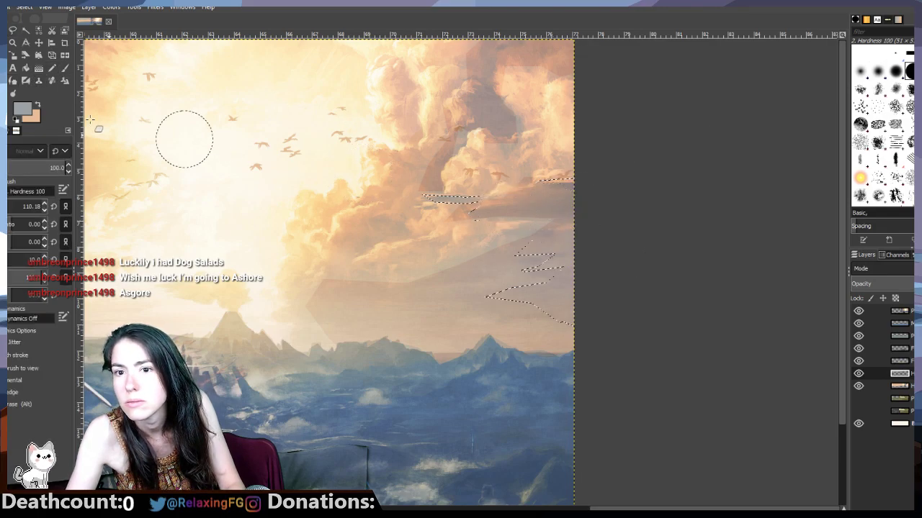
pyautogui.click(25, 68)
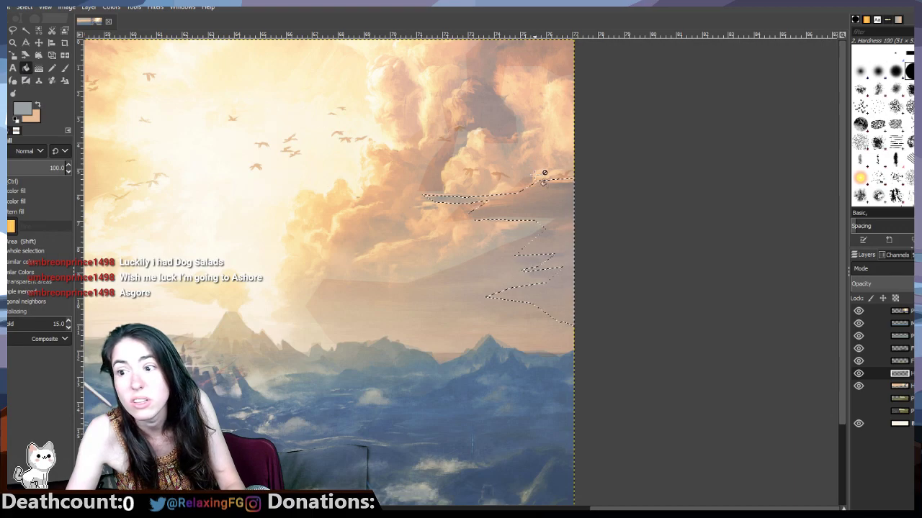
pyautogui.click(535, 206)
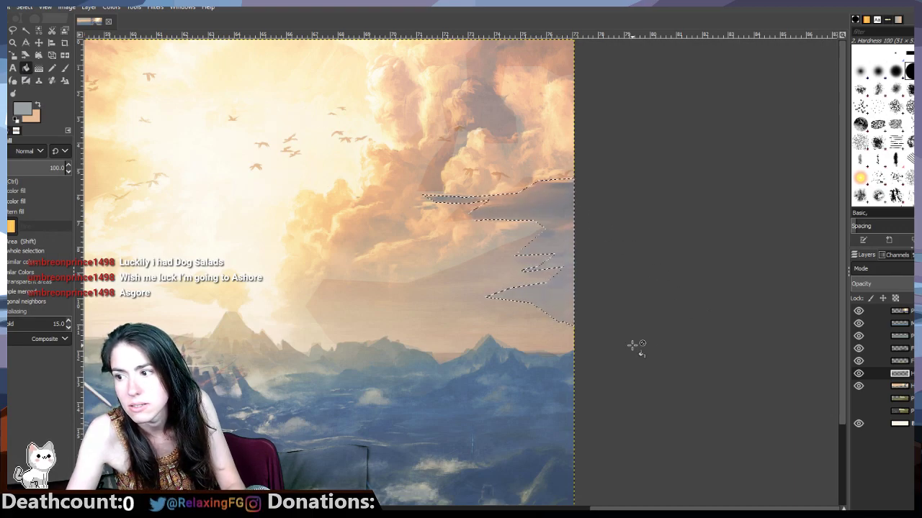
pyautogui.click(12, 31)
pyautogui.hotkey('ctrl', 'shift', 'a')
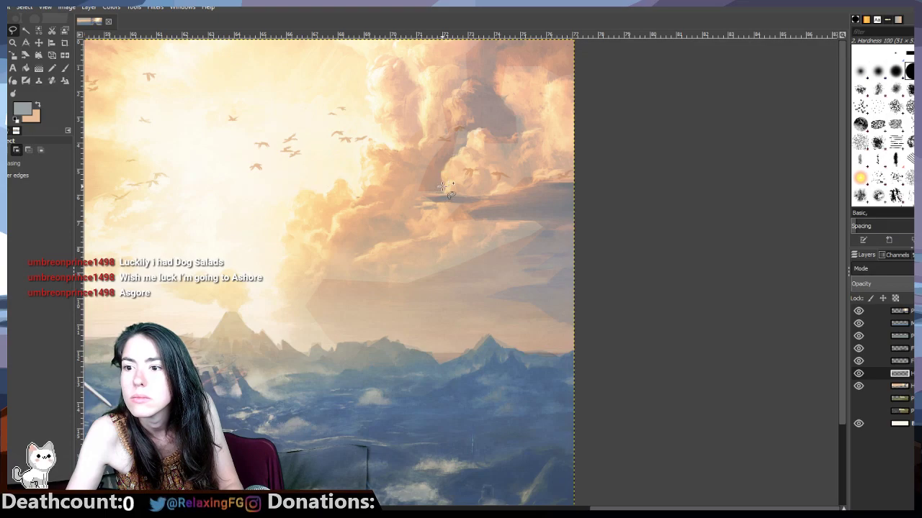
# Step: Outline the dark cloud patch near the reference picture's upper right corner with a closed free-form selection
pyautogui.click(521, 136)
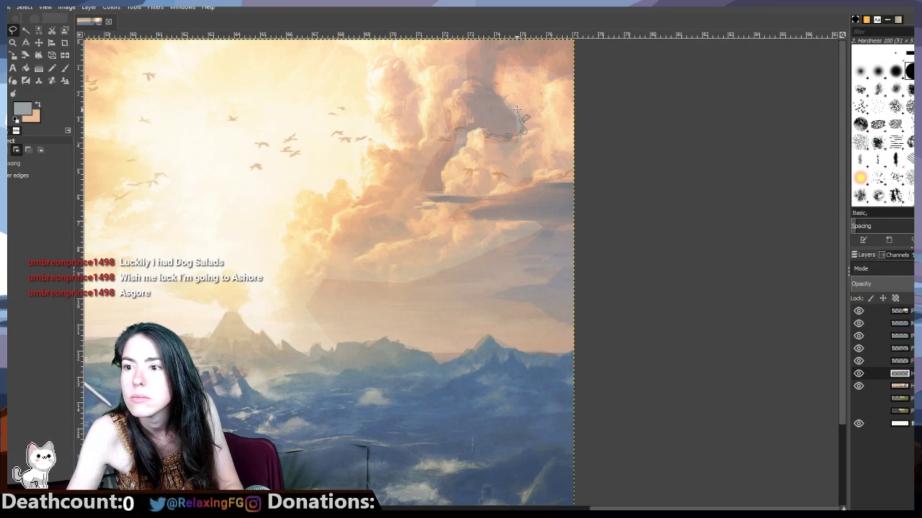
pyautogui.click(517, 110)
pyautogui.click(503, 96)
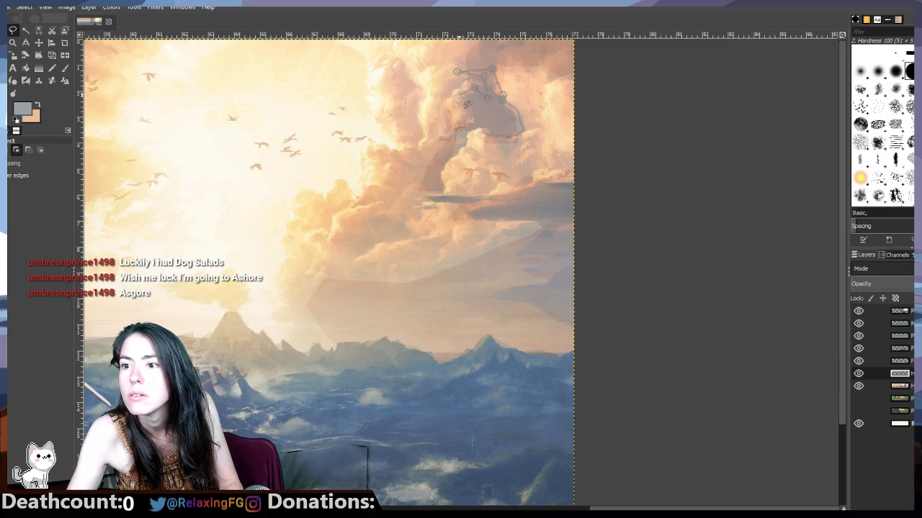
pyautogui.moveTo(488, 99); pyautogui.dragTo(483, 84)
pyautogui.click(463, 94)
pyautogui.click(474, 96)
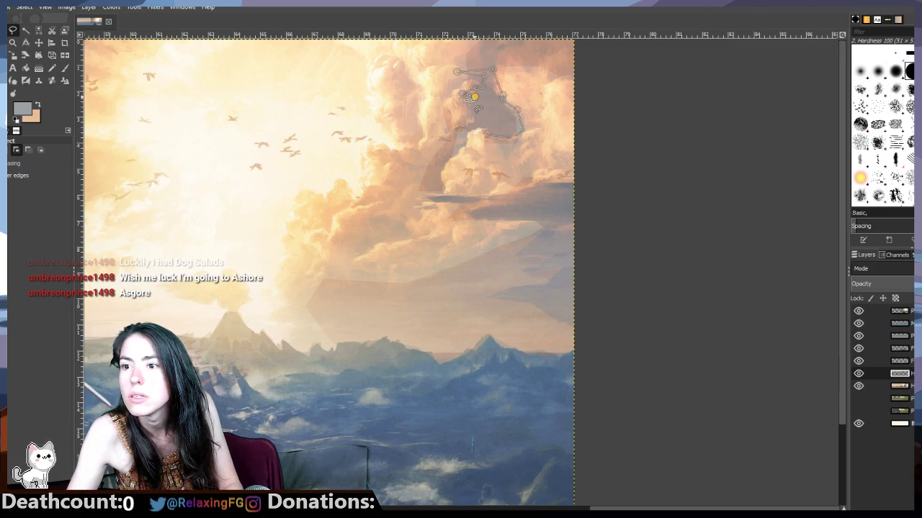
pyautogui.click(463, 105)
pyautogui.click(469, 114)
pyautogui.click(459, 130)
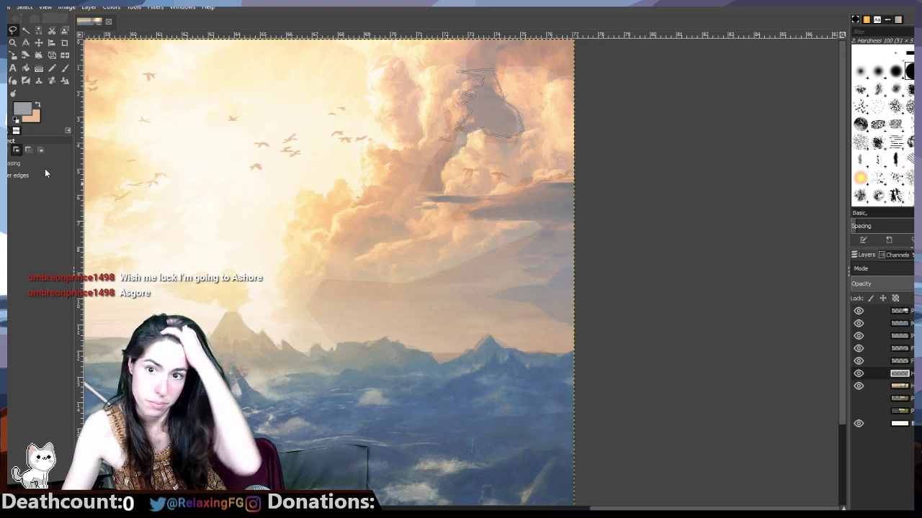
# Step: Fill the outlined dark cloud patch with the grey and clear the selection
pyautogui.click(27, 81)
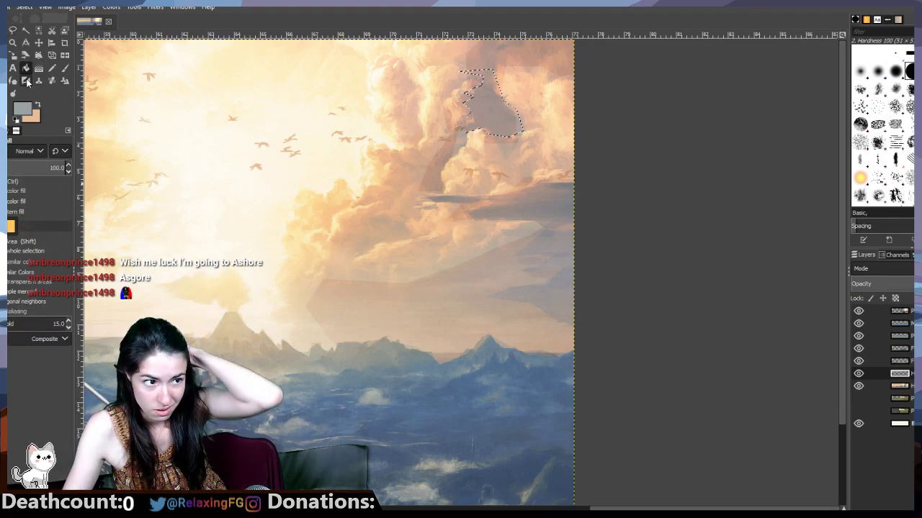
pyautogui.click(500, 119)
pyautogui.hotkey('ctrl', 'shift', 'a')
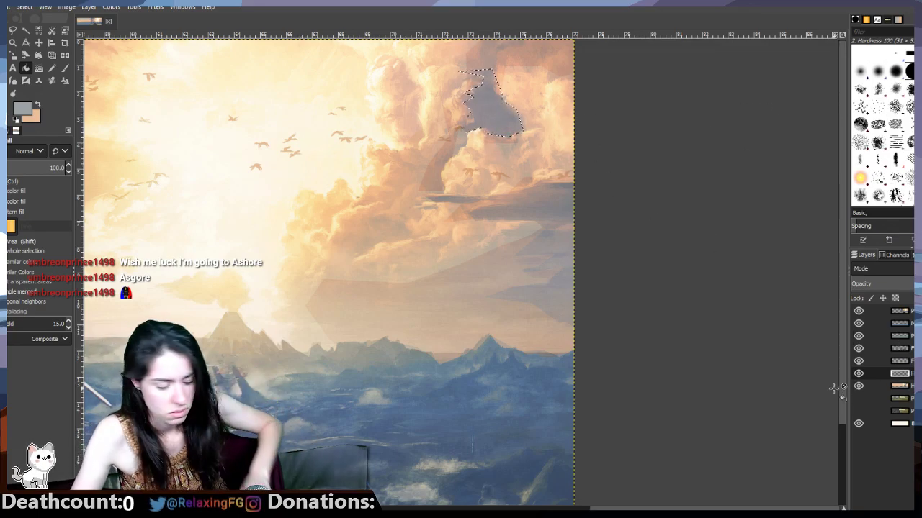
# Step: Hide the reference picture to check the flat sky shapes around the sun, and show it again
pyautogui.click(855, 311)
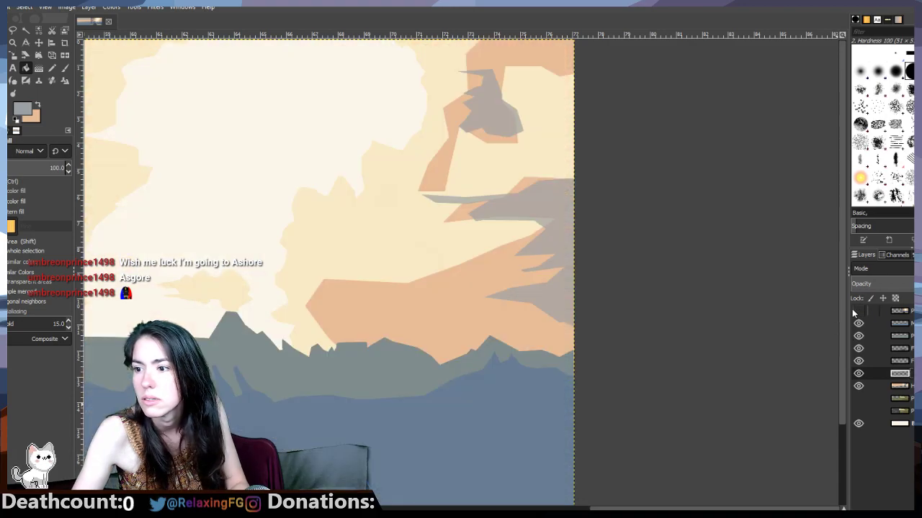
pyautogui.moveTo(674, 509)
pyautogui.mouseDown()
pyautogui.moveTo(531, 502)
pyautogui.moveTo(494, 487)
pyautogui.moveTo(593, 491)
pyautogui.moveTo(172, 490)
pyautogui.moveTo(738, 423)
pyautogui.mouseUp()
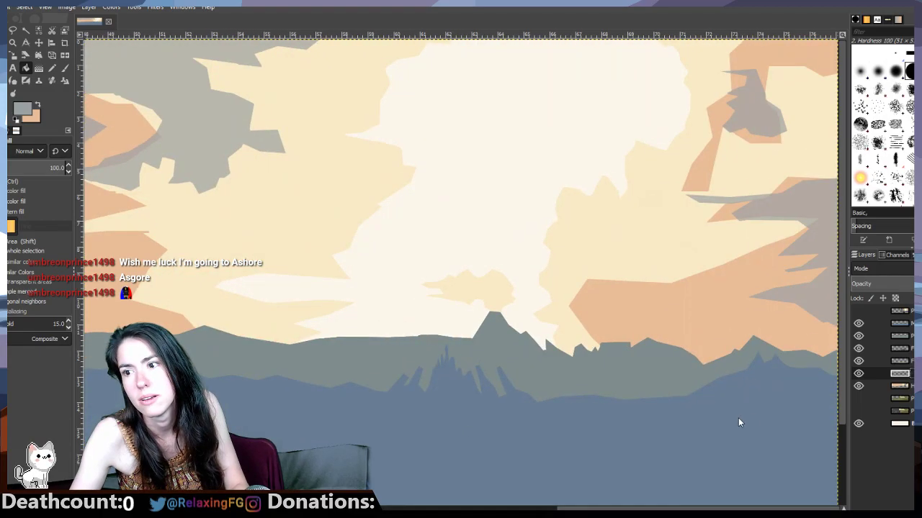
pyautogui.click(858, 311)
pyautogui.click(857, 311)
pyautogui.click(857, 311)
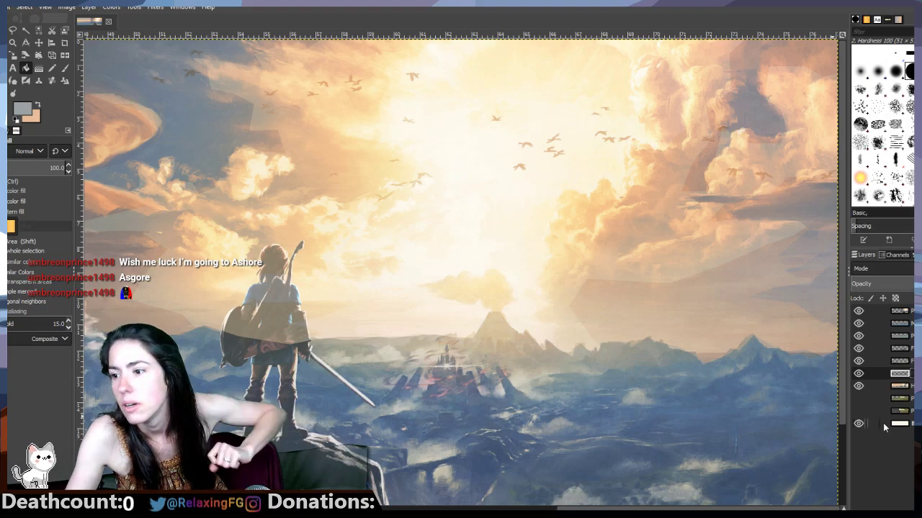
# Step: Create a transparent 3840 × 1080 px layer named HighlighSky above the peach and cream sky layer
pyautogui.hotkey('shift', 'ctrl', 'n')
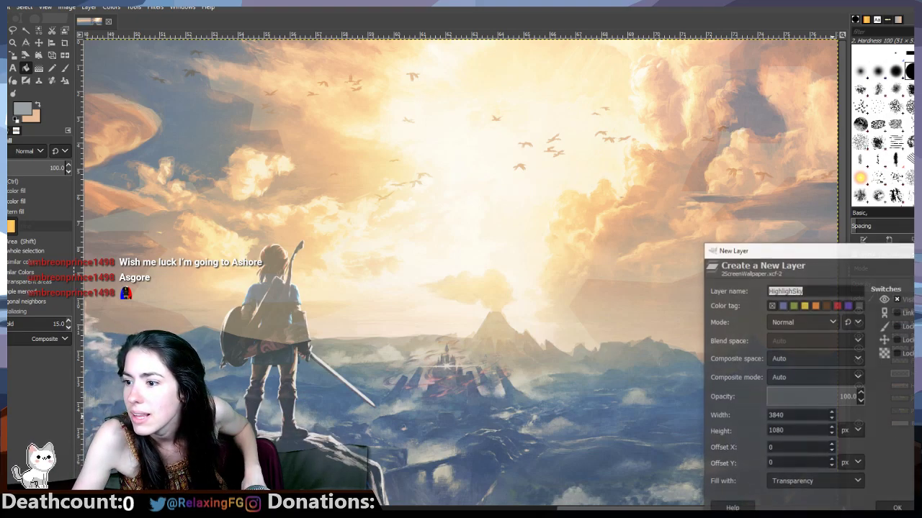
pyautogui.press('Return')
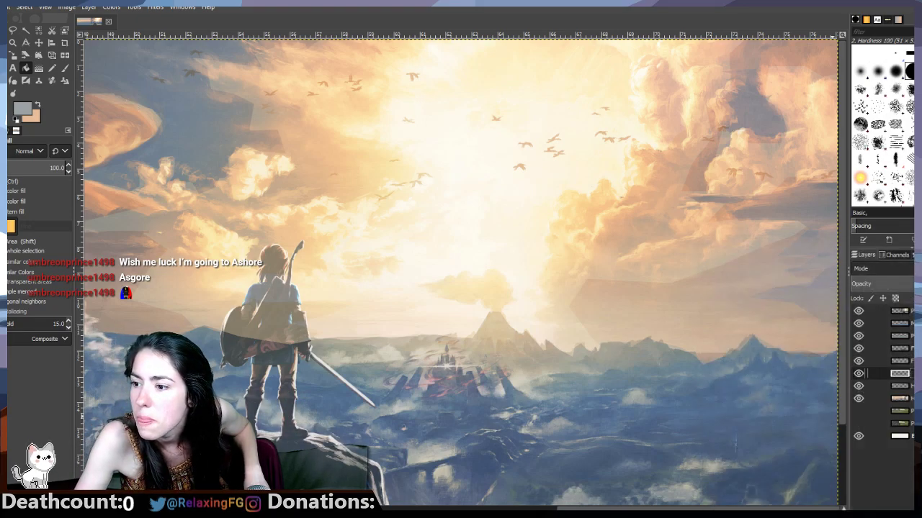
pyautogui.click(900, 386)
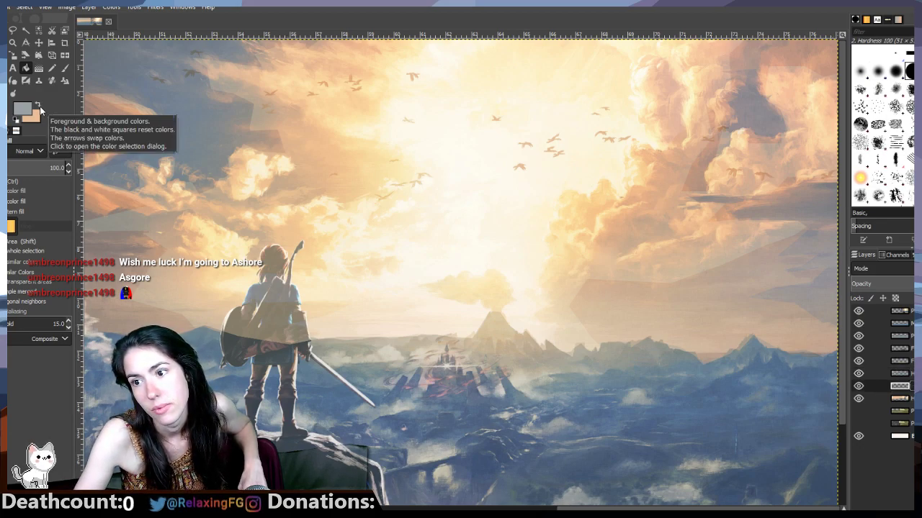
# Step: Examine the canvas from the flat extended landscape across to the reference picture's right edge
pyautogui.hscroll(-1, 566, 272)
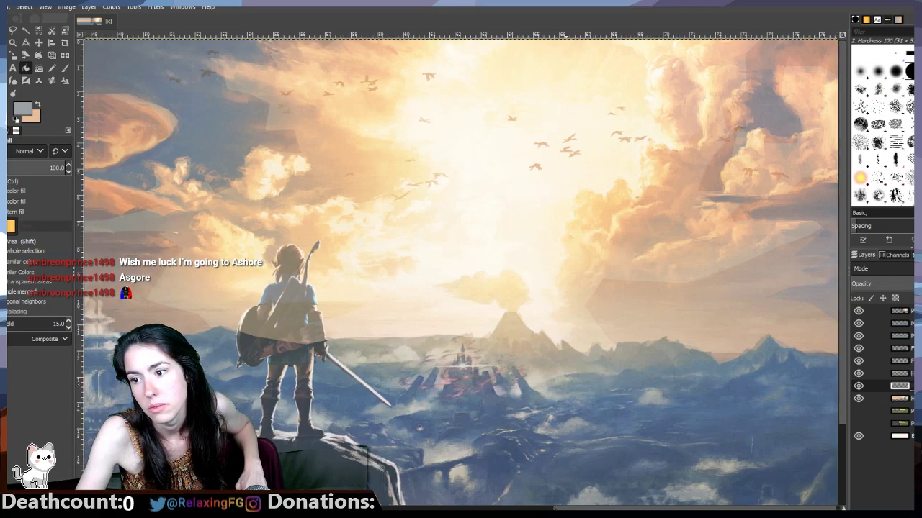
pyautogui.moveTo(565, 508); pyautogui.dragTo(360, 398)
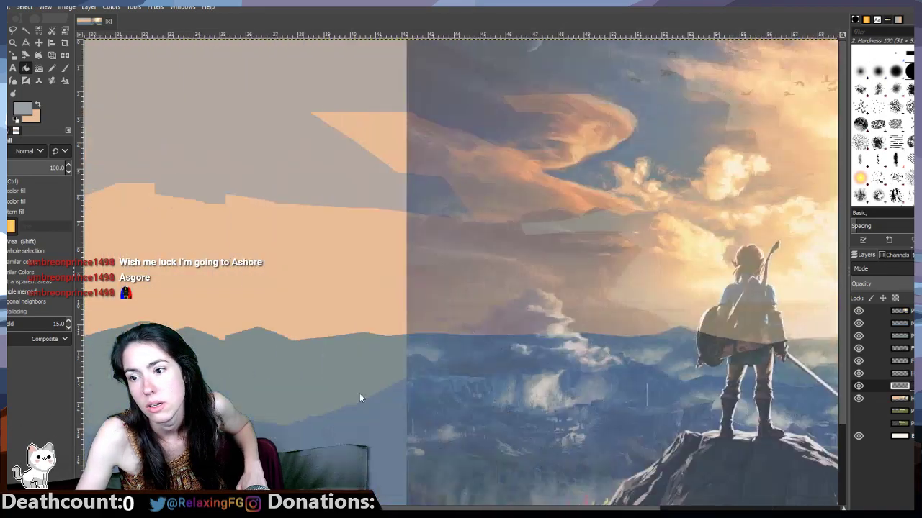
pyautogui.scroll(4, 360, 397)
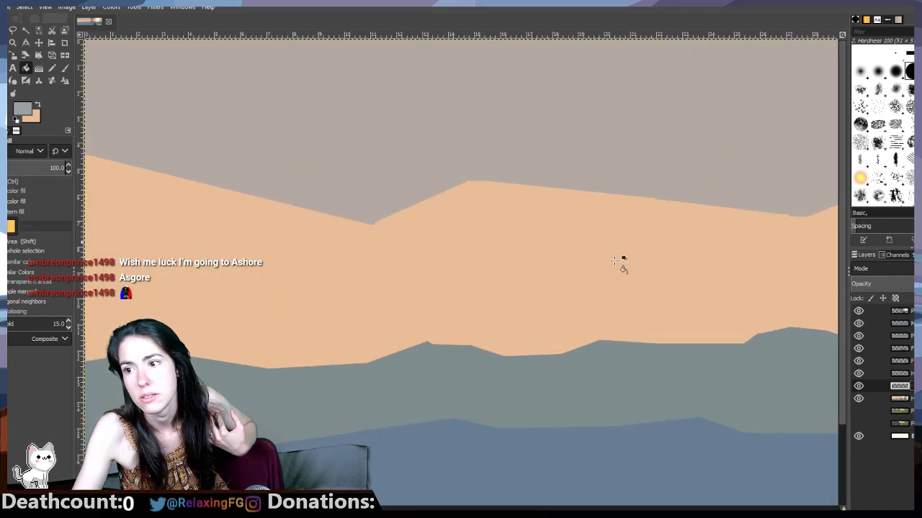
pyautogui.hscroll(10, 618, 260)
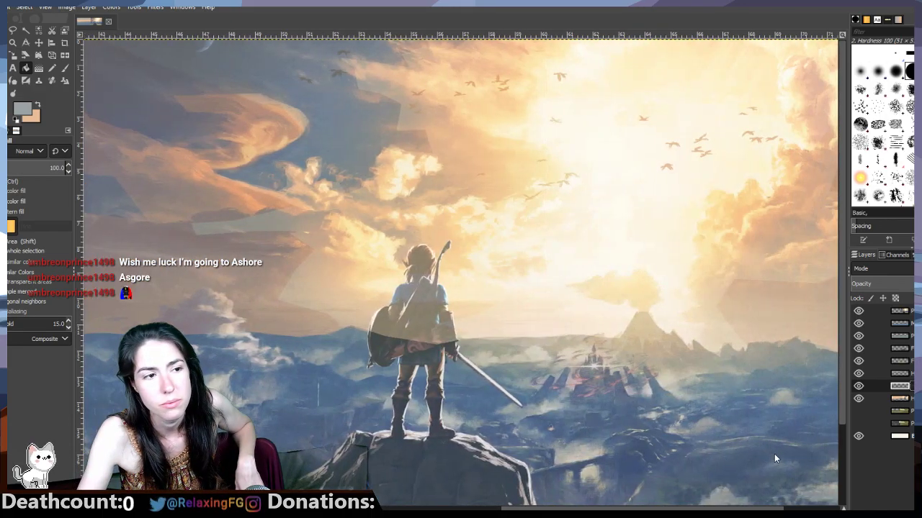
pyautogui.hscroll(5, 777, 455)
pyautogui.hscroll(-3, 803, 452)
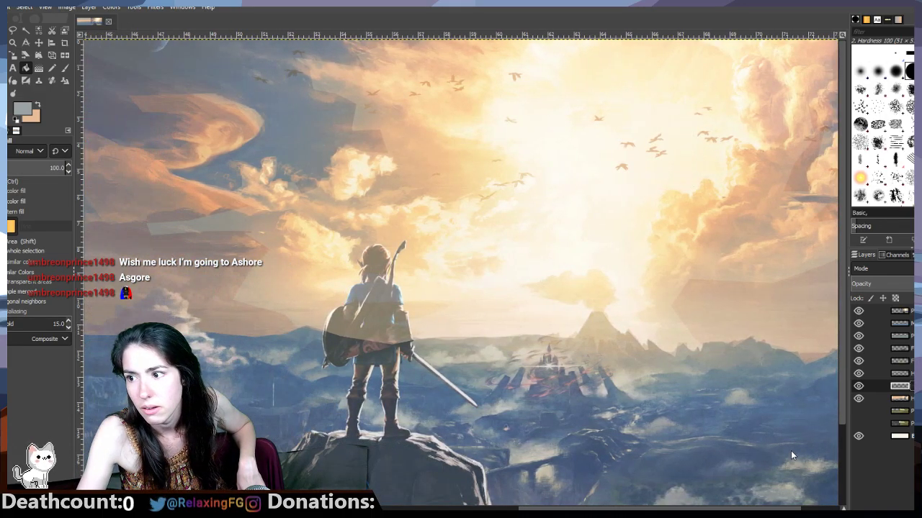
pyautogui.hscroll(3, 790, 451)
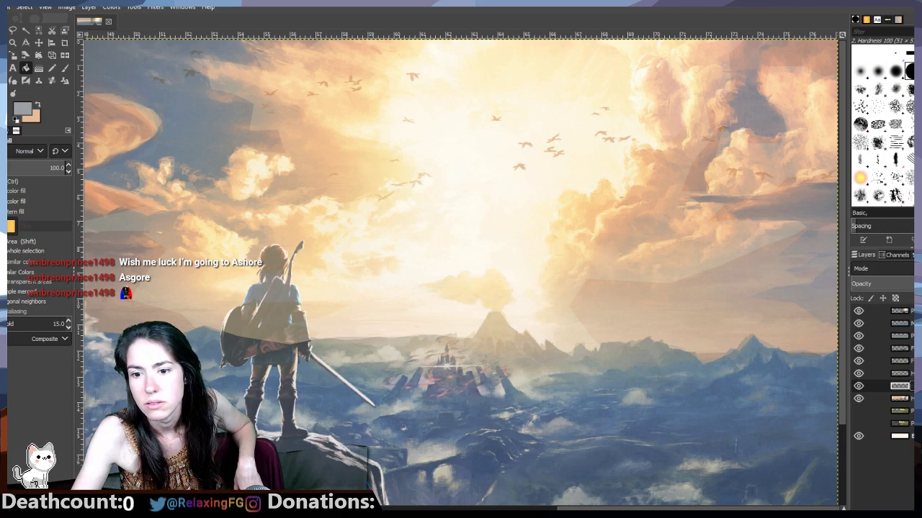
# Step: Compare the whole flat landscape with and without the reference picture, leaving the reference picture hidden
pyautogui.scroll(-4, 791, 451)
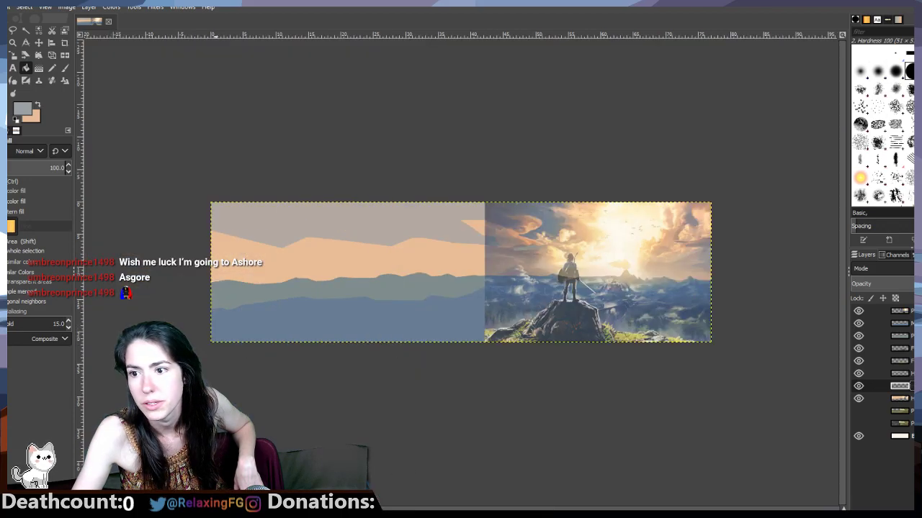
pyautogui.click(858, 310)
pyautogui.click(858, 311)
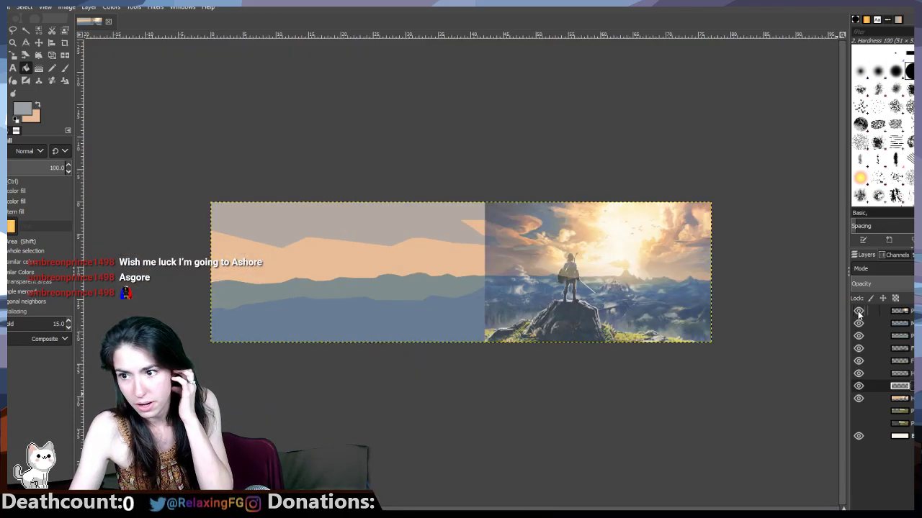
pyautogui.click(857, 310)
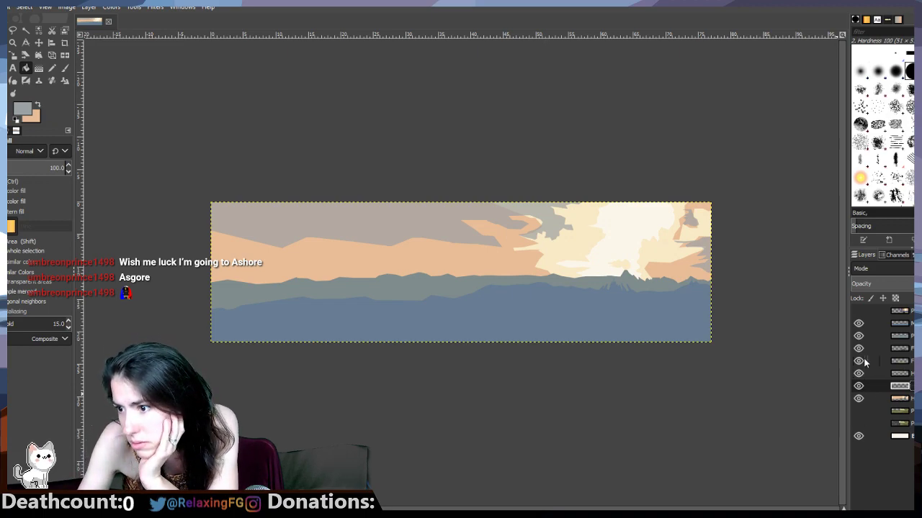
# Step: Hide the blue and grey-green mountain layers to look at the rock and grass beneath them
pyautogui.click(859, 324)
pyautogui.click(859, 323)
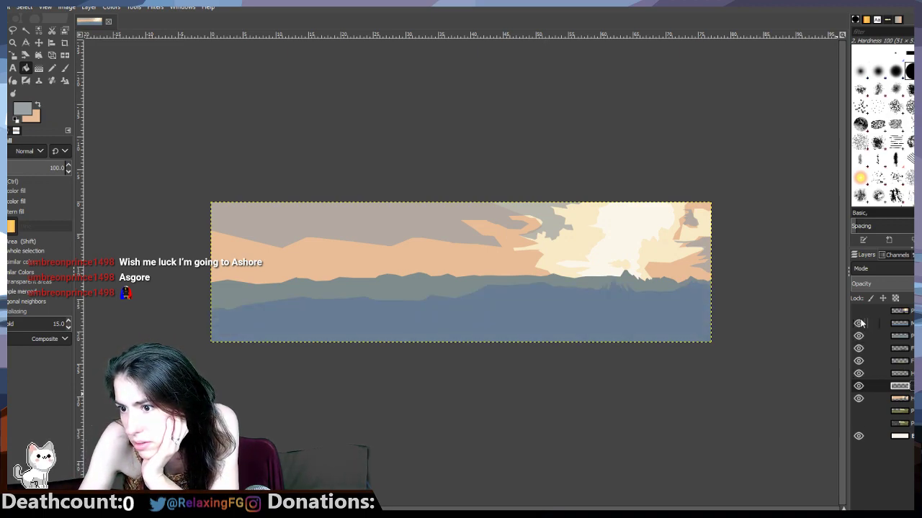
pyautogui.click(858, 324)
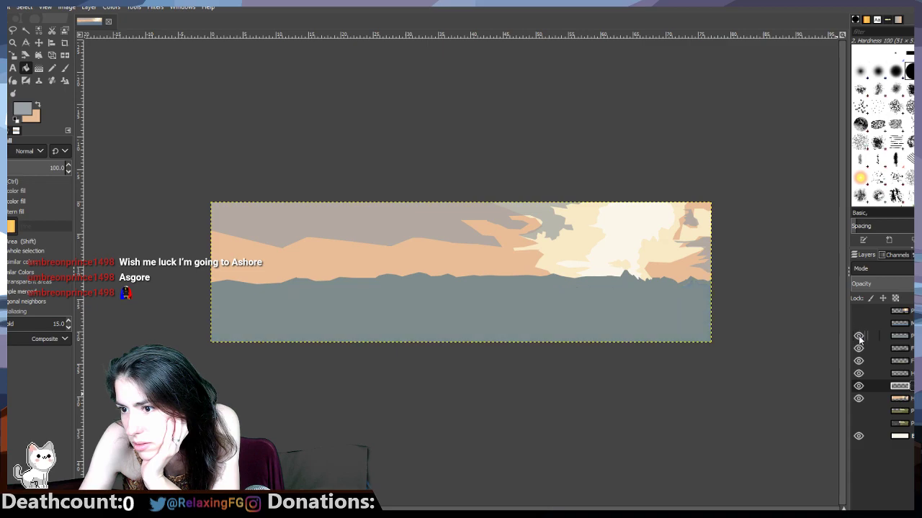
pyautogui.click(859, 335)
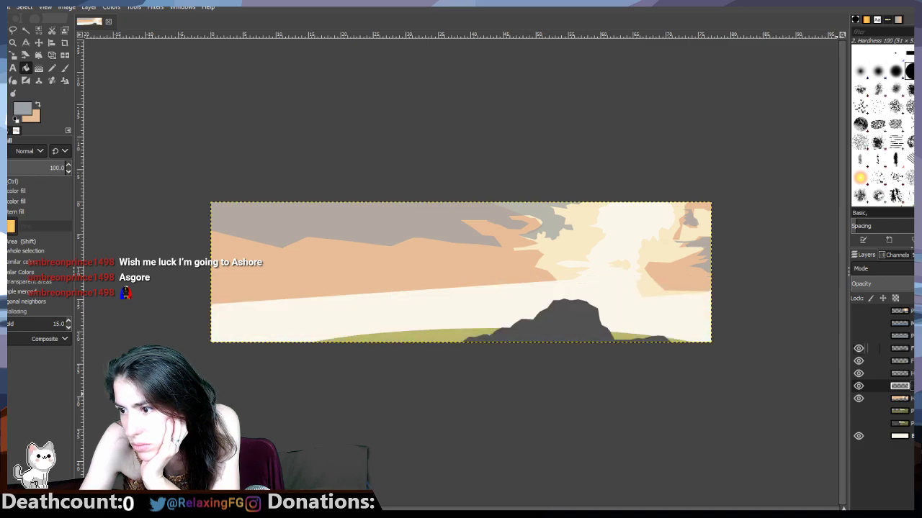
# Step: Move the dark rock and green grass layers above the mountain layers, and show the mountain layers again
pyautogui.click(900, 349)
pyautogui.moveTo(900, 331); pyautogui.dragTo(900, 319)
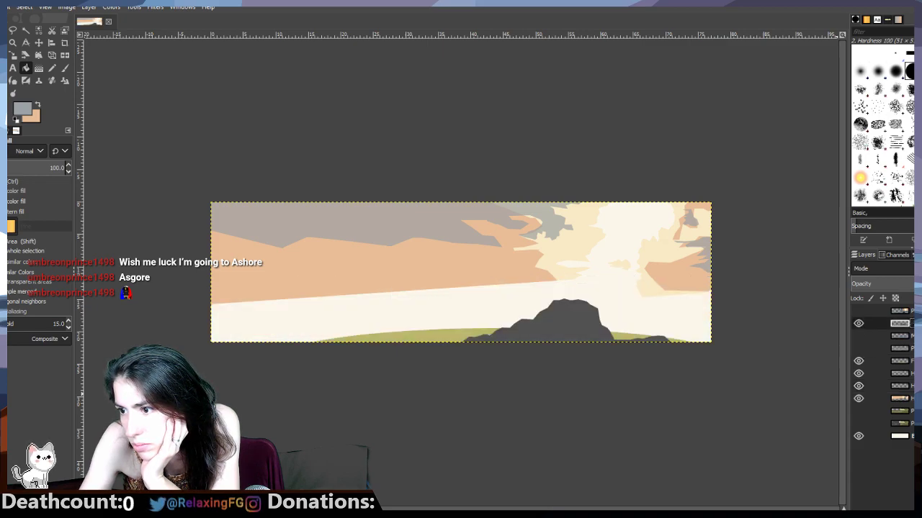
pyautogui.click(858, 336)
pyautogui.click(858, 349)
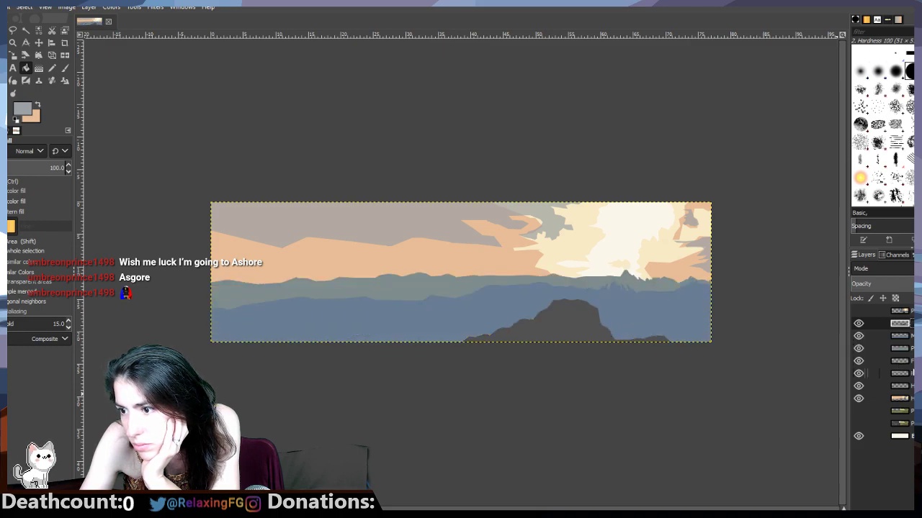
pyautogui.click(872, 361)
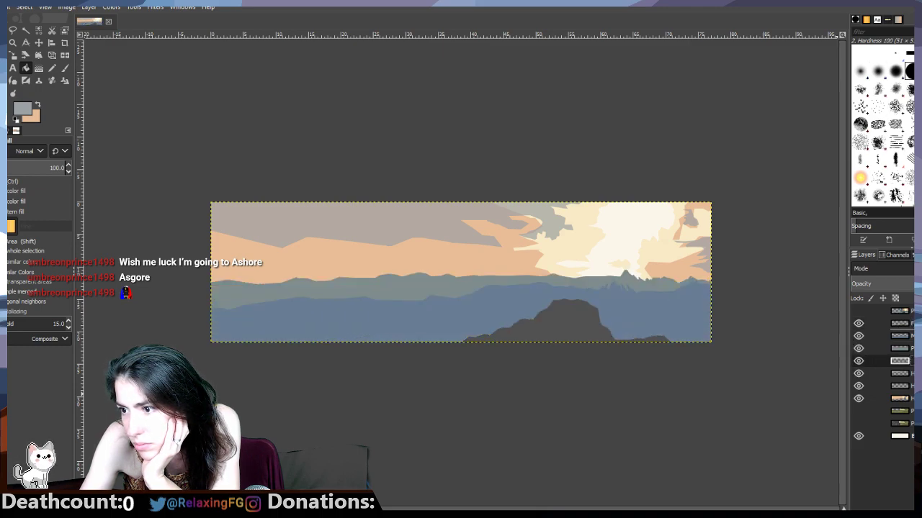
pyautogui.moveTo(900, 360); pyautogui.dragTo(900, 331)
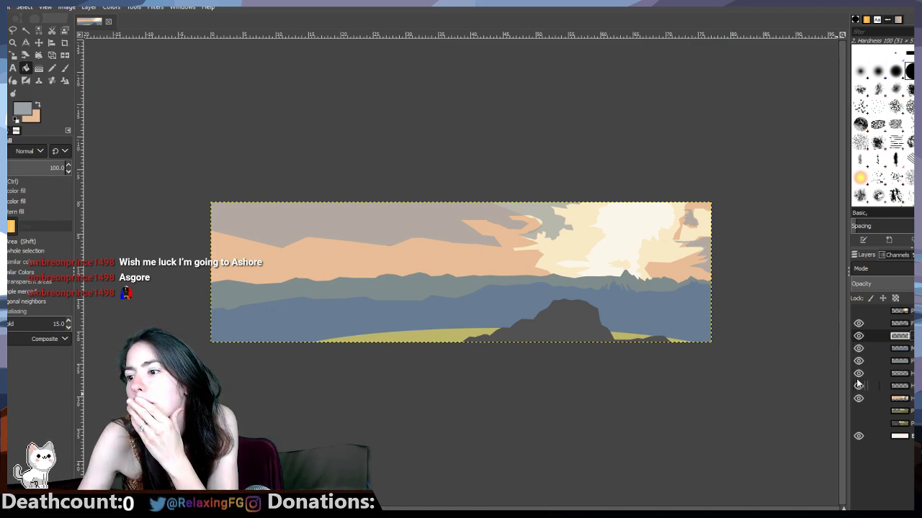
# Step: Hide all the landscape layers and inspect the green tree scene layer alone over the cream background
pyautogui.moveTo(858, 323); pyautogui.dragTo(859, 393)
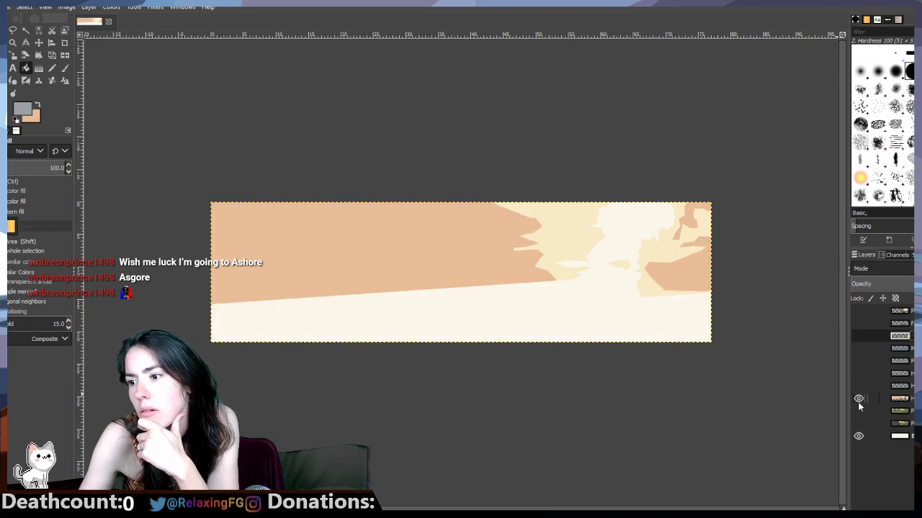
pyautogui.click(858, 403)
pyautogui.click(858, 411)
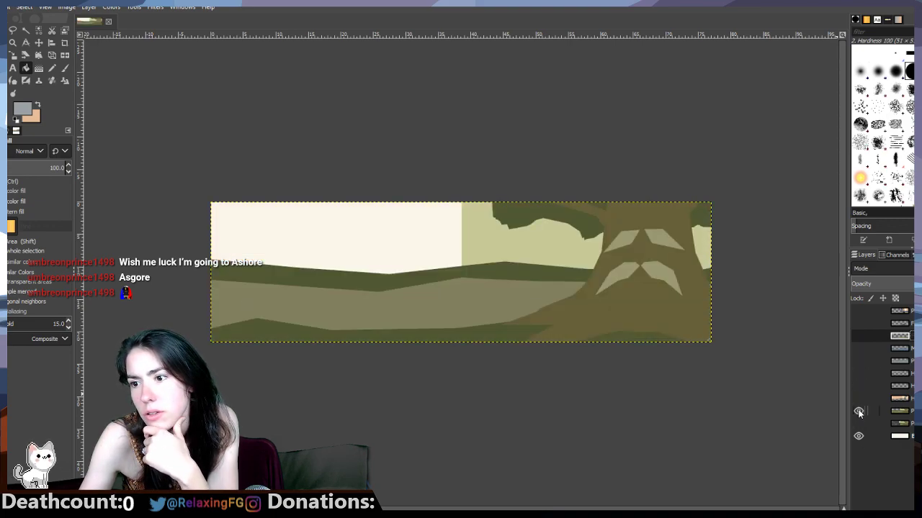
pyautogui.click(858, 412)
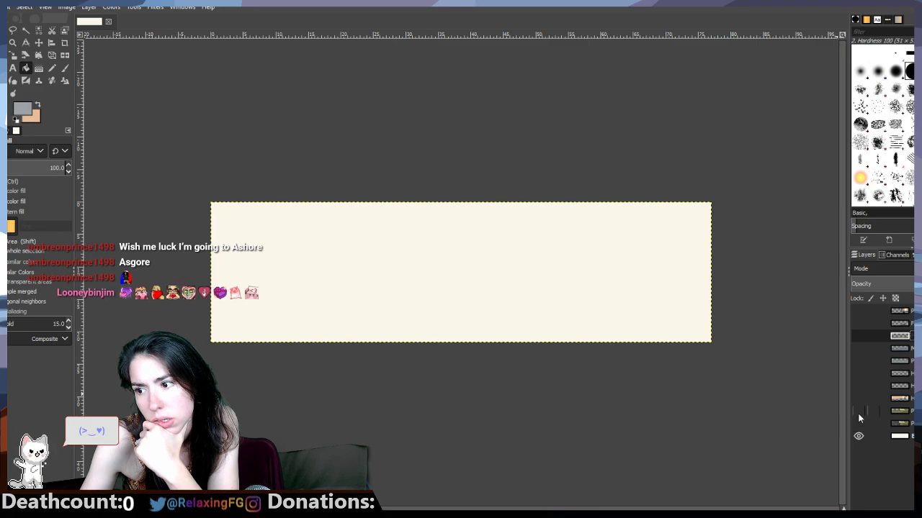
pyautogui.click(858, 413)
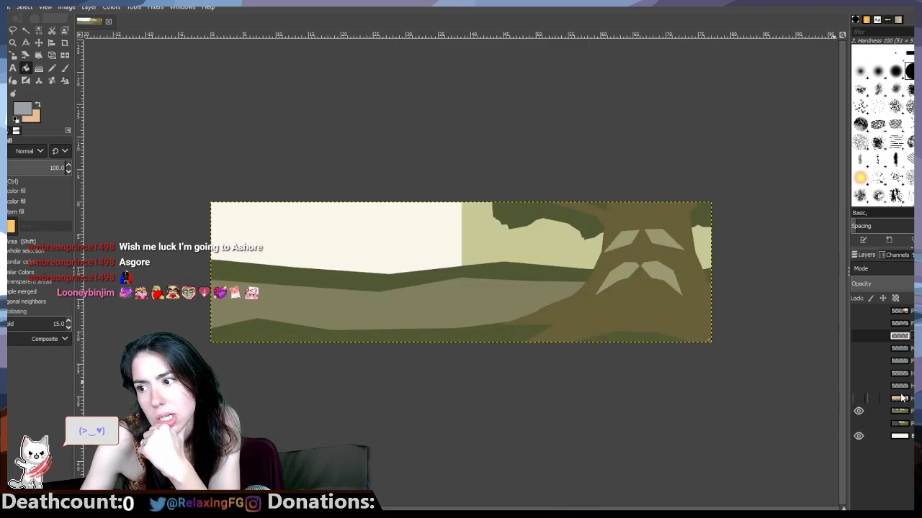
pyautogui.click(859, 411)
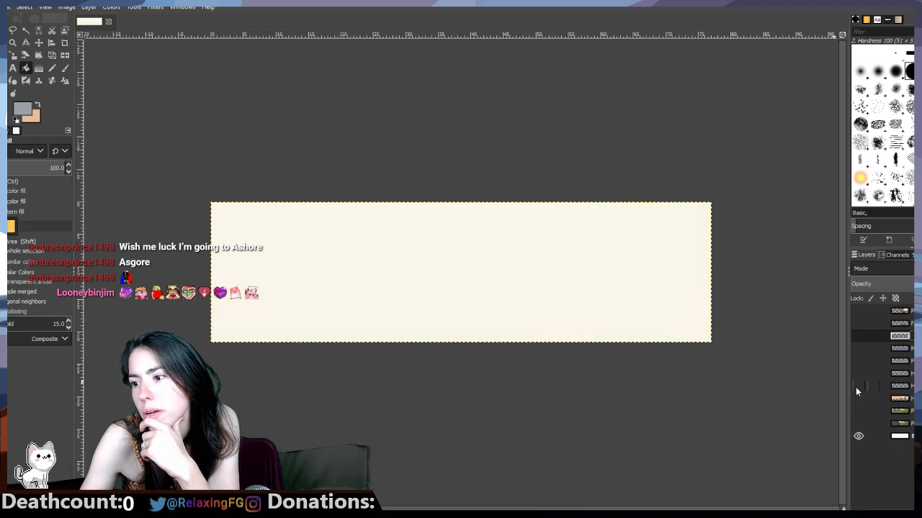
# Step: Show the peach and pale yellow sky layer, and check the two cloud layers above it, leaving the grey cloud layer hidden
pyautogui.click(859, 399)
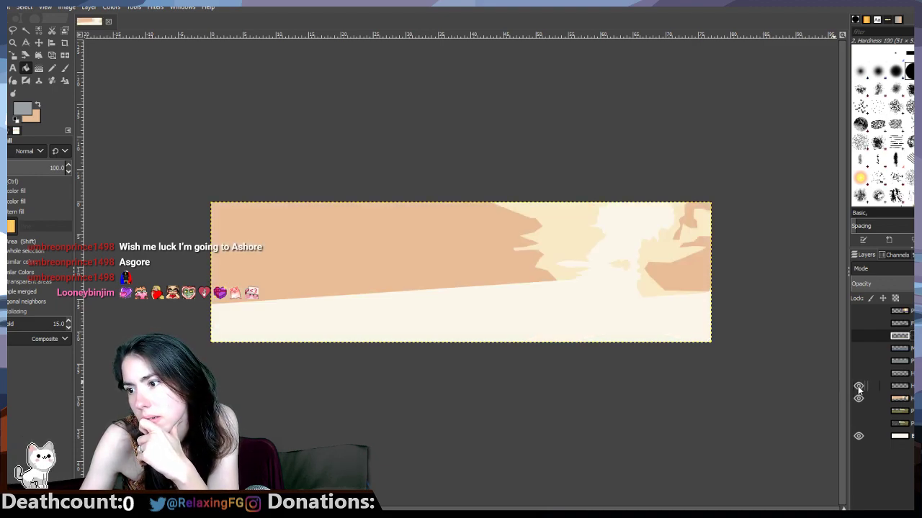
pyautogui.click(858, 387)
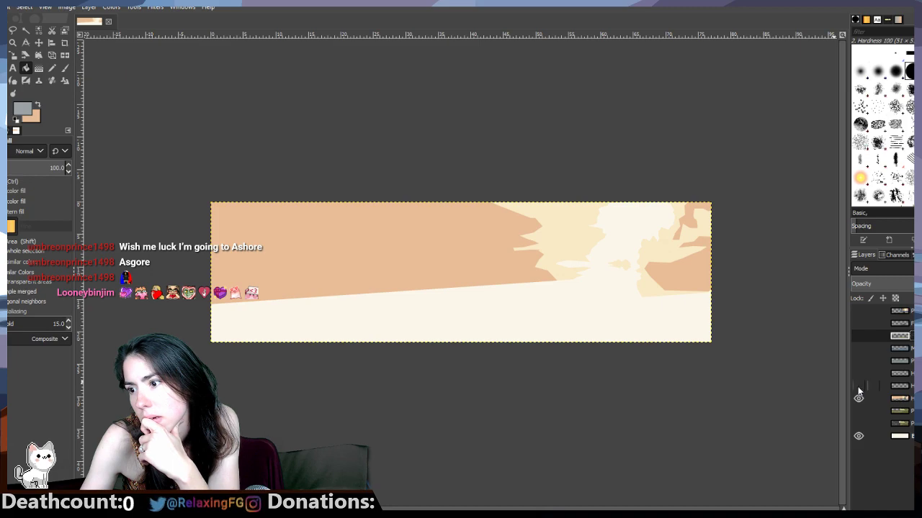
pyautogui.doubleClick(858, 373)
pyautogui.click(858, 373)
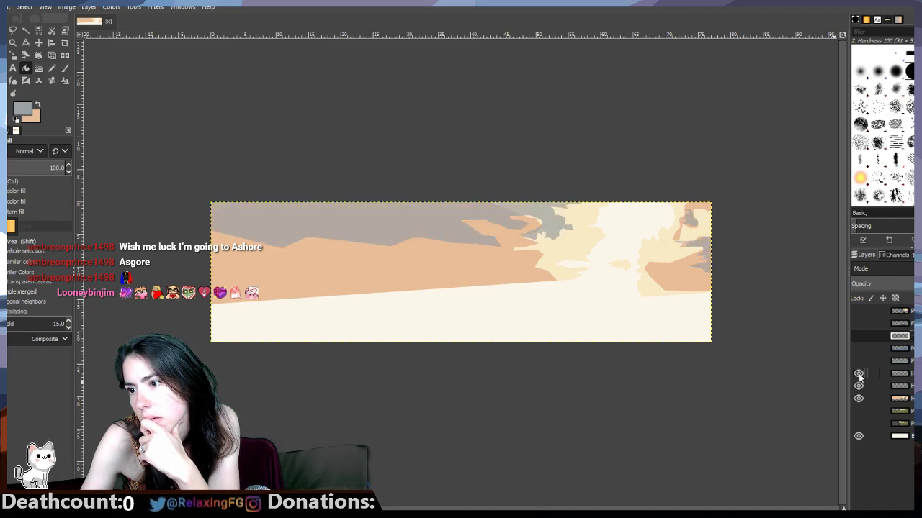
pyautogui.click(858, 373)
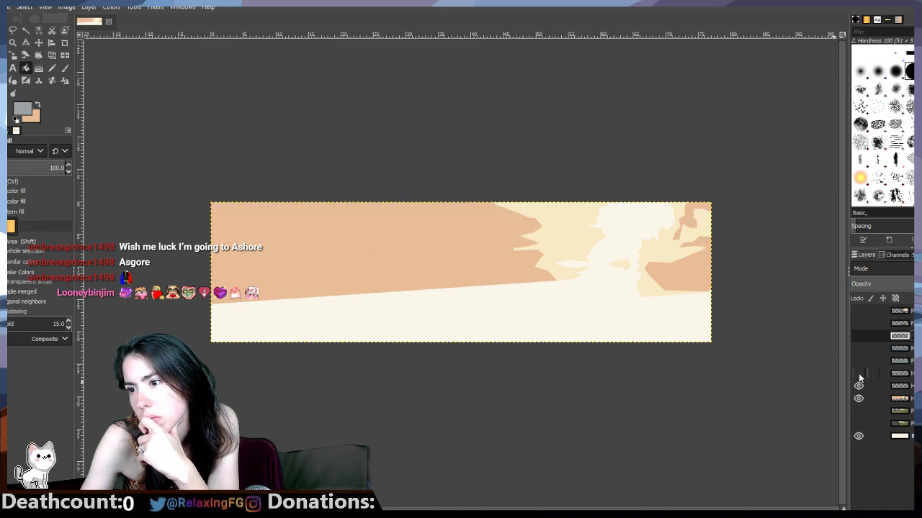
pyautogui.click(858, 373)
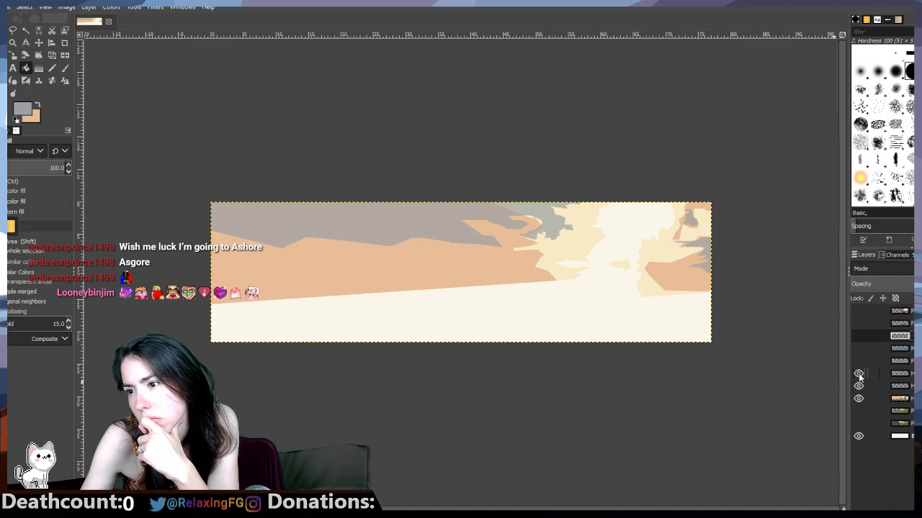
pyautogui.click(859, 373)
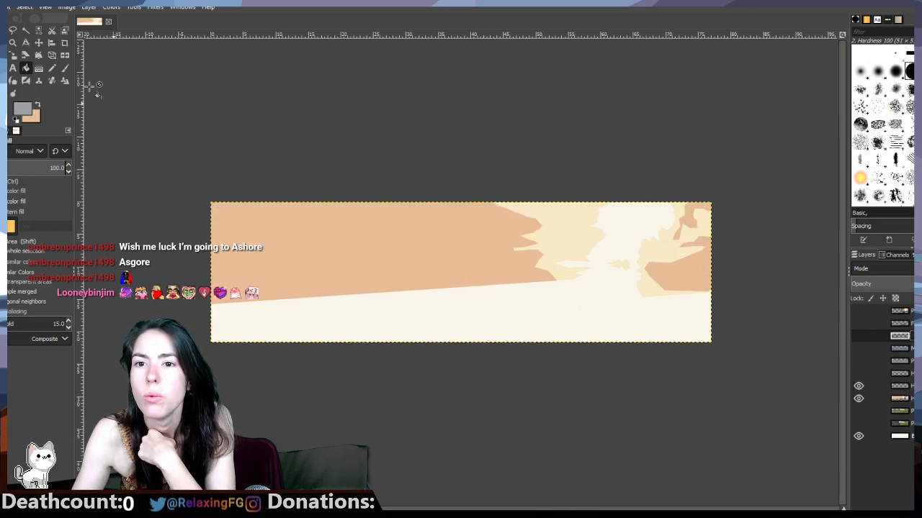
# Step: Select all the peach areas of the sky layer with Fuzzy Select, combining the large left area and the patches at the right edge
pyautogui.click(25, 31)
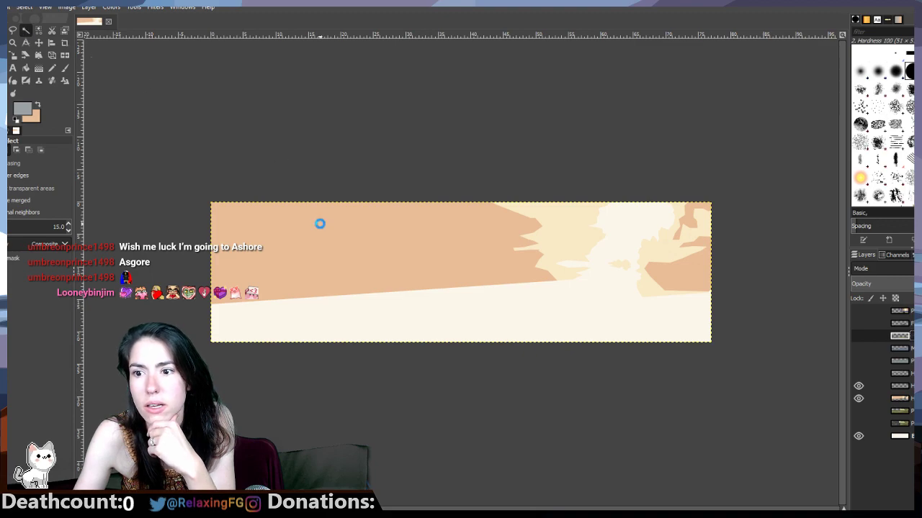
pyautogui.click(899, 386)
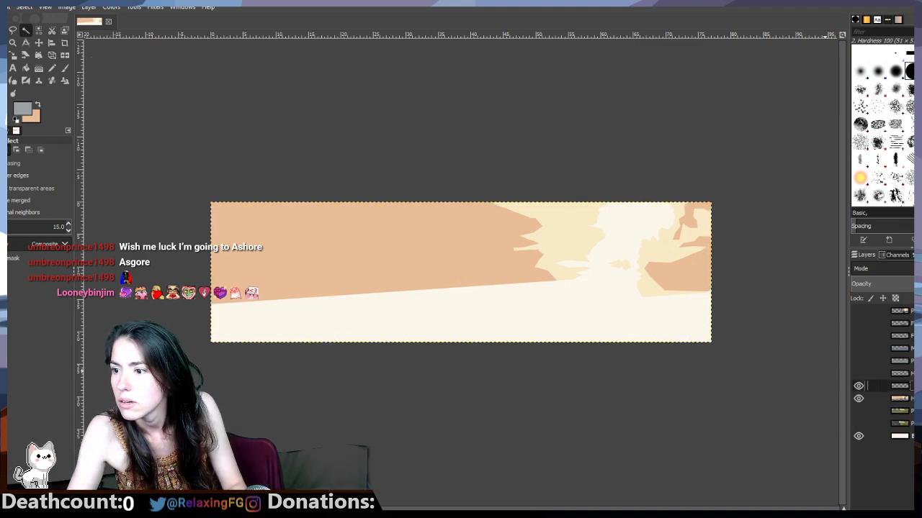
pyautogui.click(429, 239)
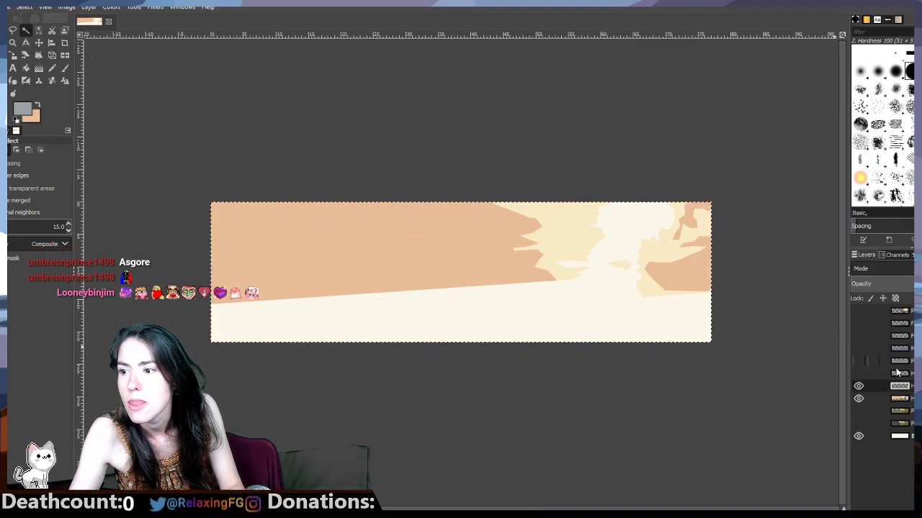
pyautogui.click(899, 398)
pyautogui.click(428, 252)
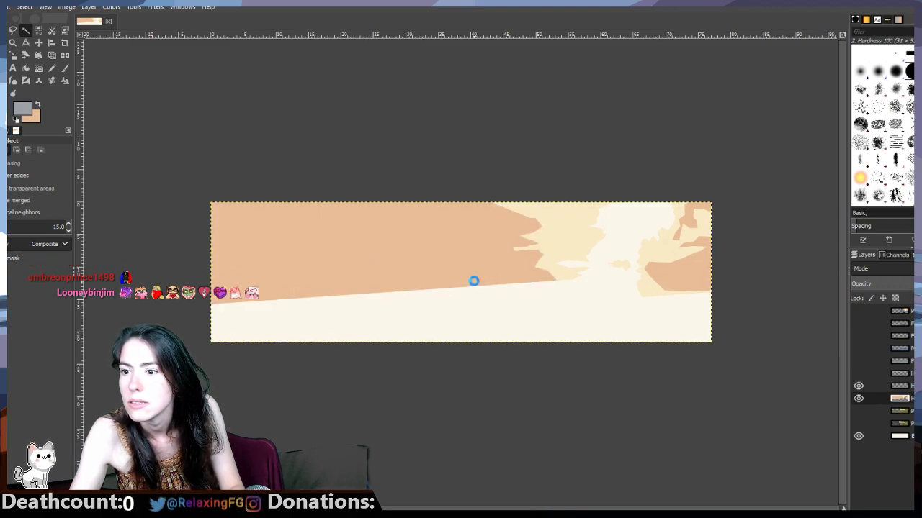
pyautogui.keyDown('ctrl'); pyautogui.click(696, 274); pyautogui.keyUp('ctrl')
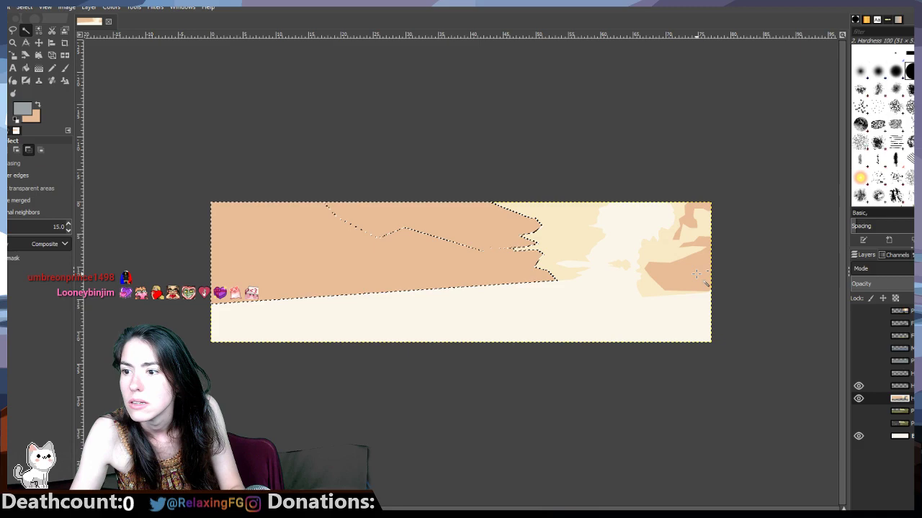
pyautogui.keyDown('ctrl'); pyautogui.click(689, 216); pyautogui.keyUp('ctrl')
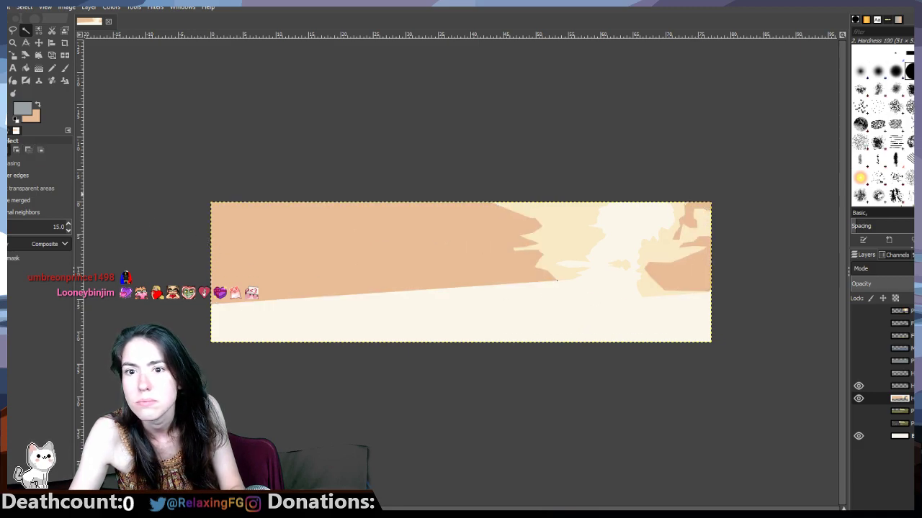
pyautogui.click(16, 151)
pyautogui.click(315, 256)
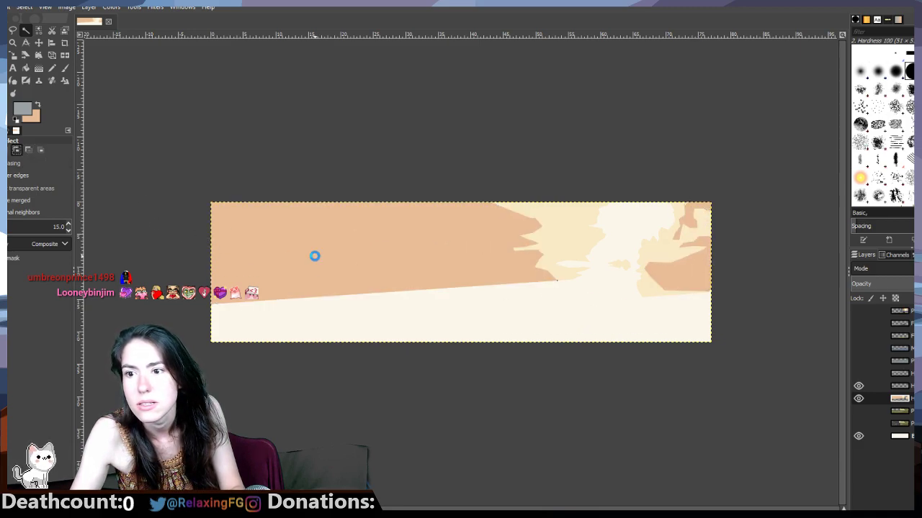
pyautogui.keyDown('shift'); pyautogui.click(695, 279); pyautogui.keyUp('shift')
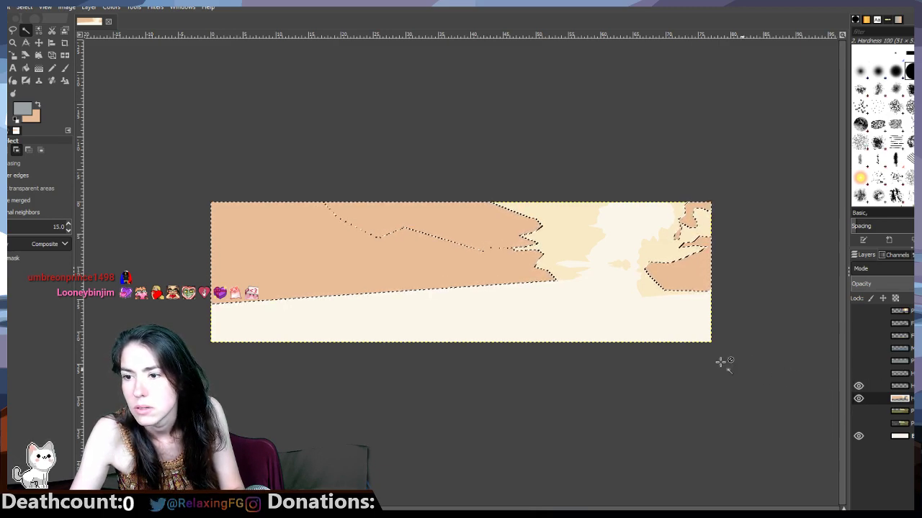
# Step: Make peach the foreground colour, and activate the empty layer directly above the sky with the original sky layer hidden
pyautogui.click(38, 105)
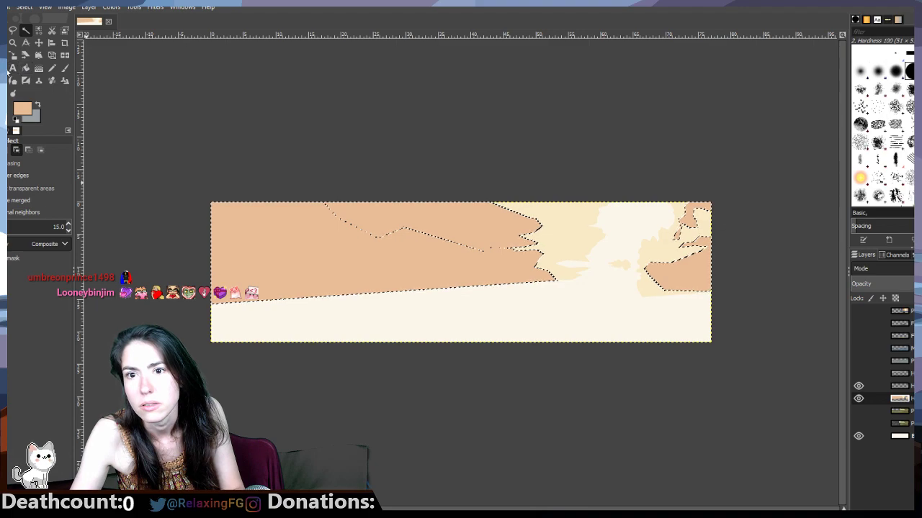
pyautogui.click(53, 67)
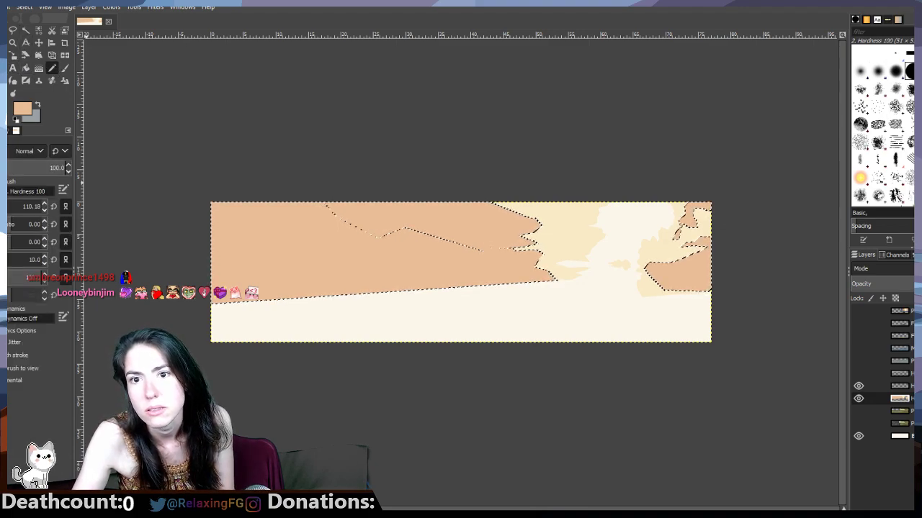
pyautogui.click(858, 386)
pyautogui.click(870, 386)
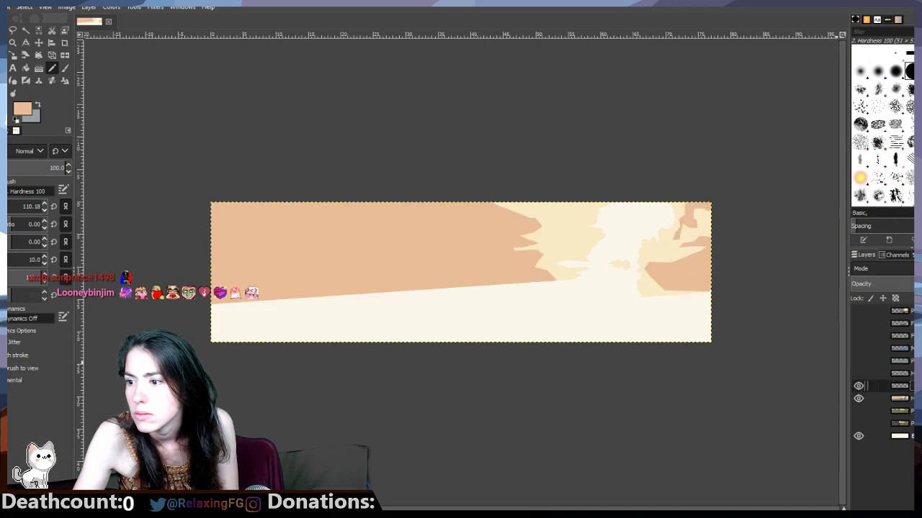
pyautogui.click(859, 399)
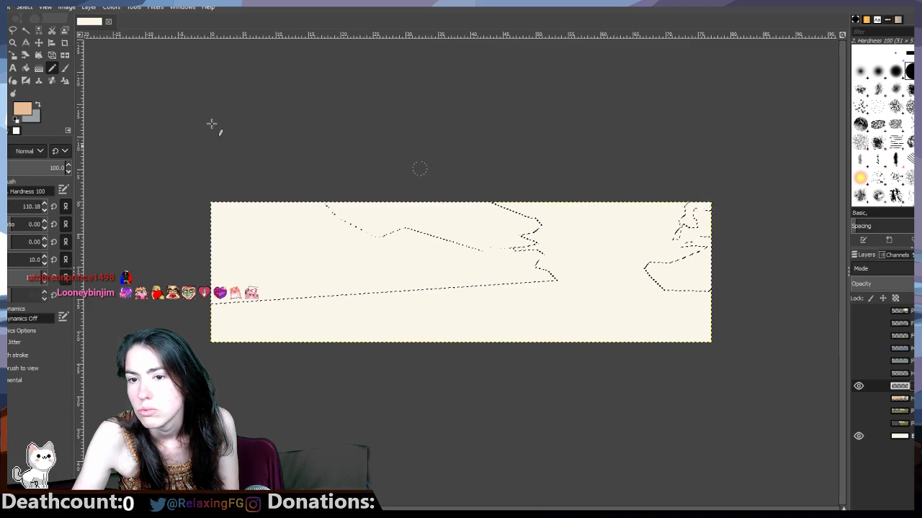
# Step: Fill the selected sky areas with peach on the active layer, and clear the selection
pyautogui.click(26, 69)
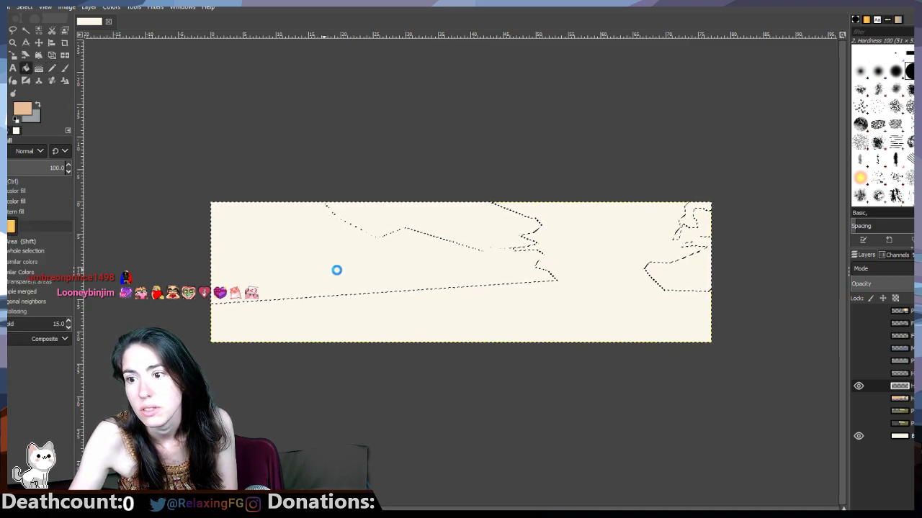
pyautogui.click(336, 270)
pyautogui.click(691, 275)
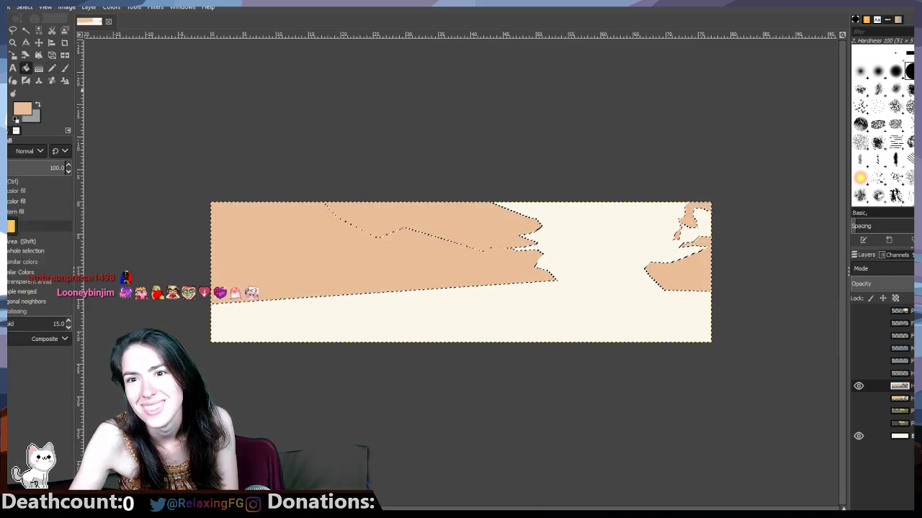
pyautogui.hotkey('ctrl', 'shift', 'a')
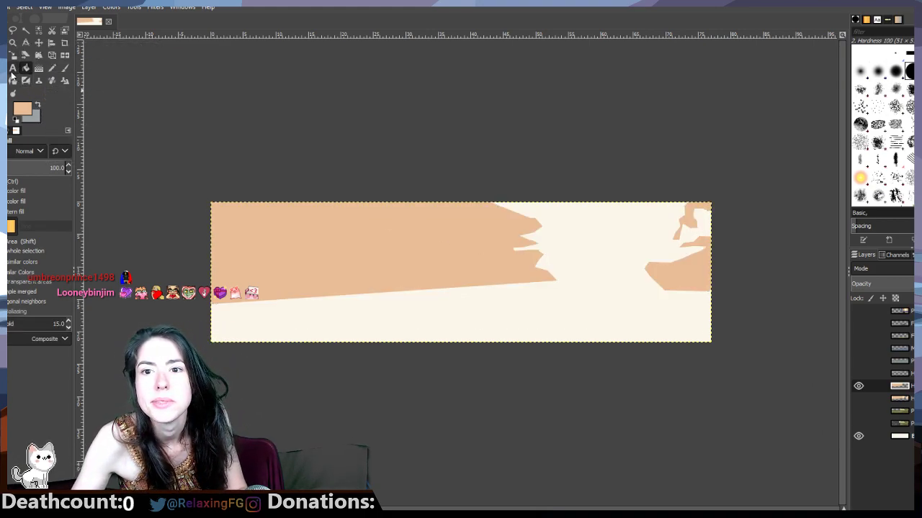
pyautogui.press('p')
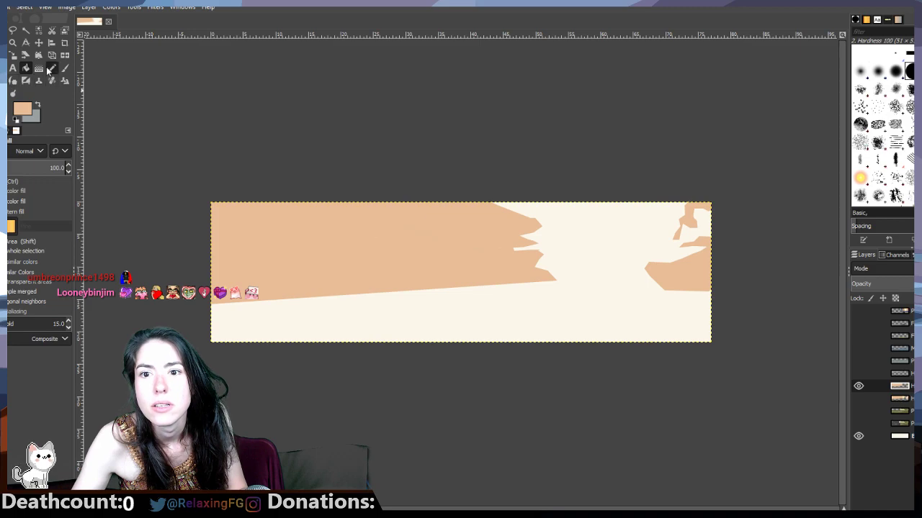
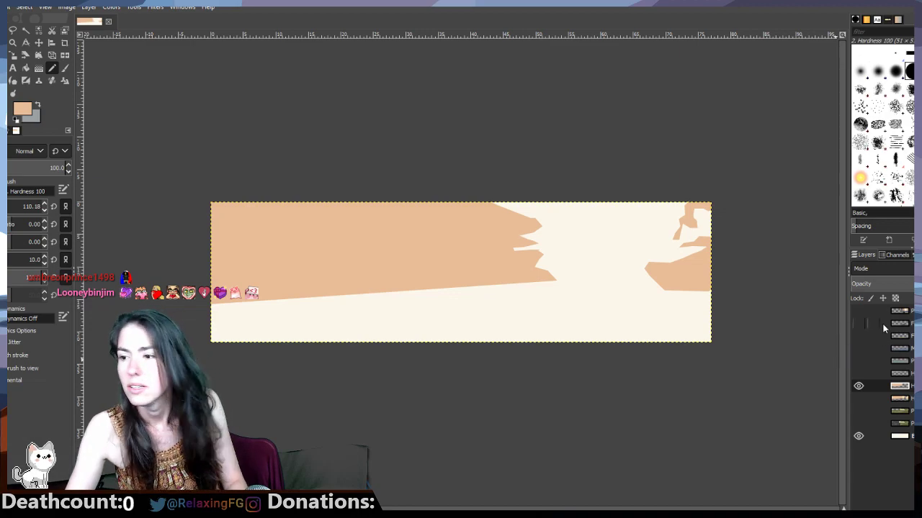
# Step: Leave the original sky layer visible and active with the peach copy above it hidden, and swap the foreground and background colours
pyautogui.click(859, 399)
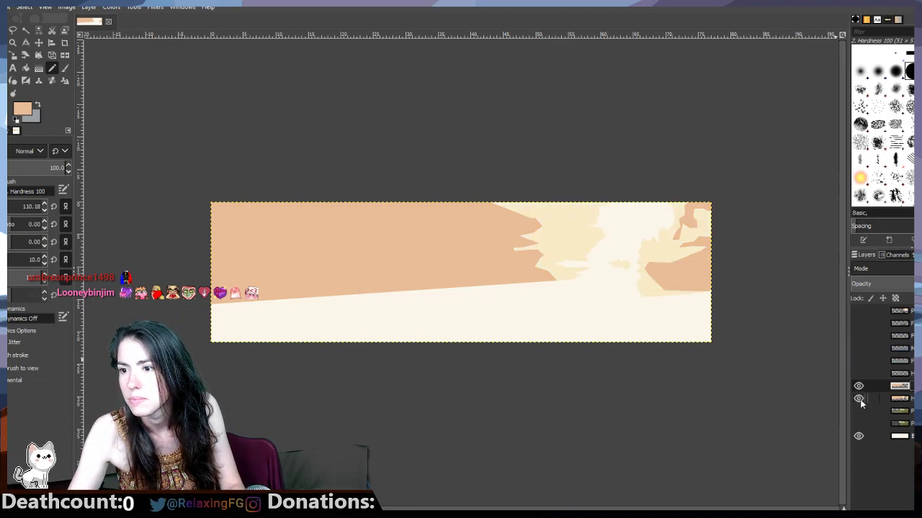
pyautogui.click(859, 398)
pyautogui.click(860, 386)
pyautogui.moveTo(900, 386); pyautogui.dragTo(900, 400)
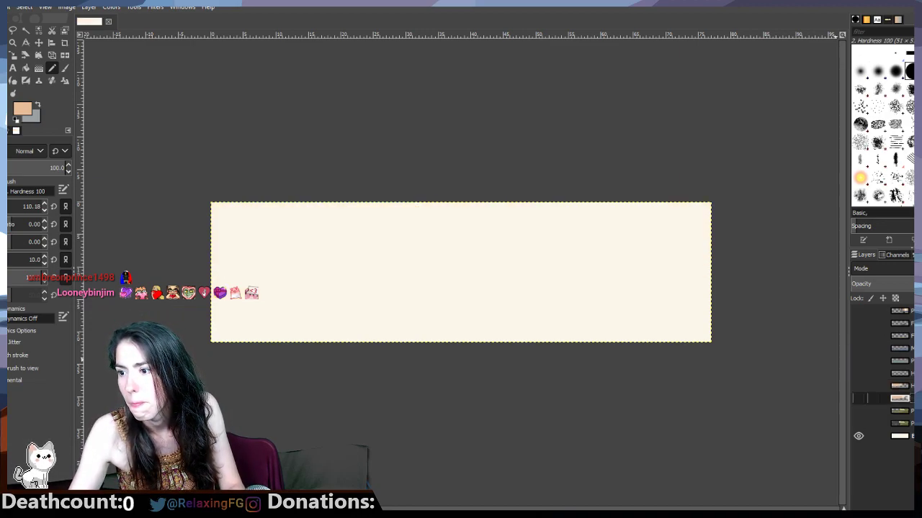
pyautogui.click(858, 399)
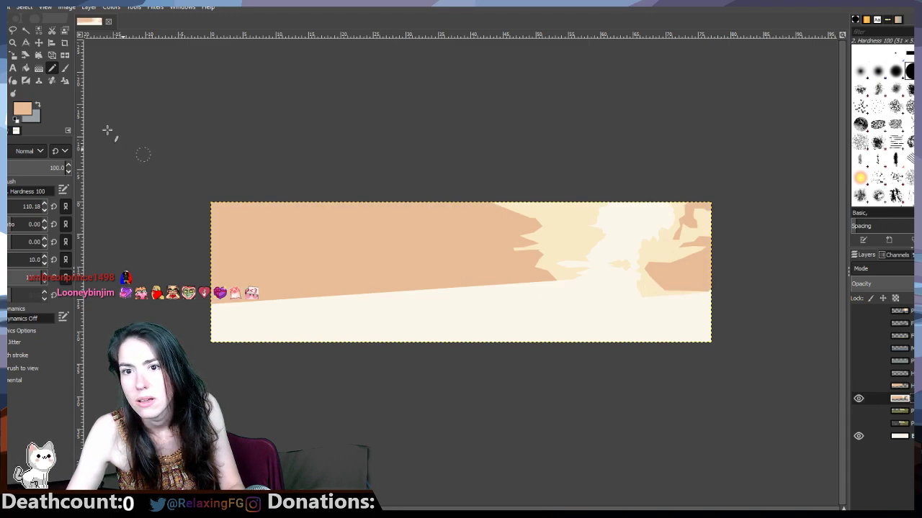
pyautogui.click(39, 107)
pyautogui.click(22, 113)
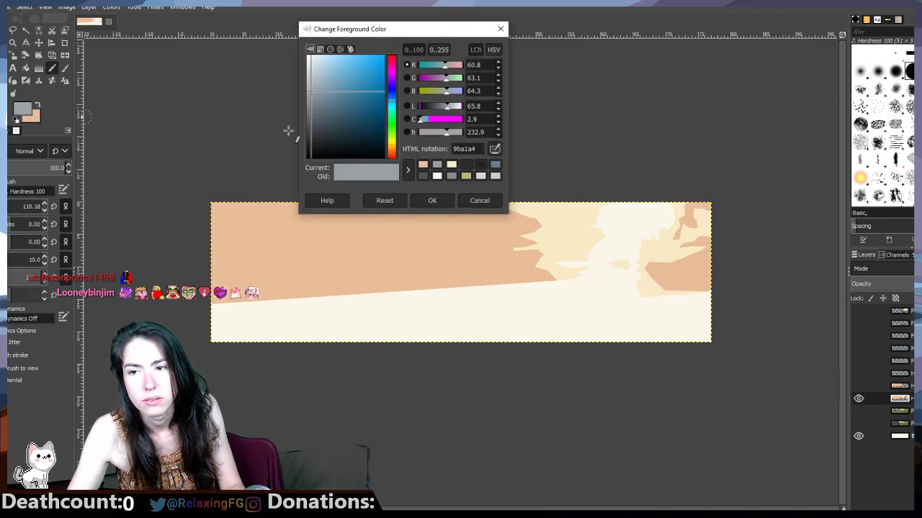
pyautogui.click(582, 235)
pyautogui.click(495, 151)
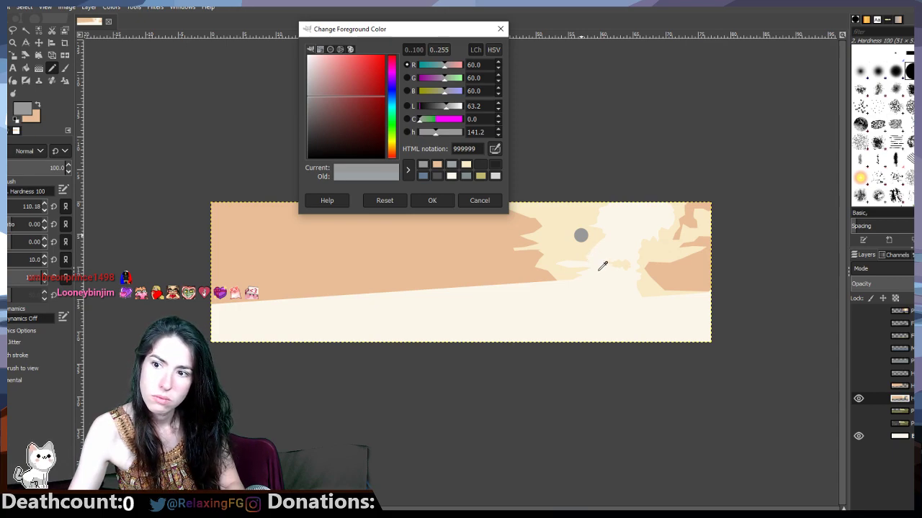
pyautogui.click(479, 200)
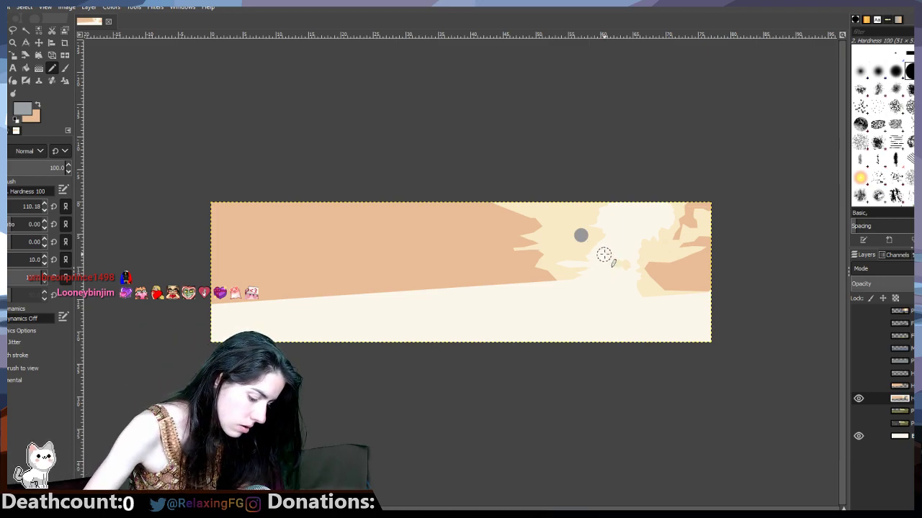
pyautogui.hotkey('ctrl', 'z')
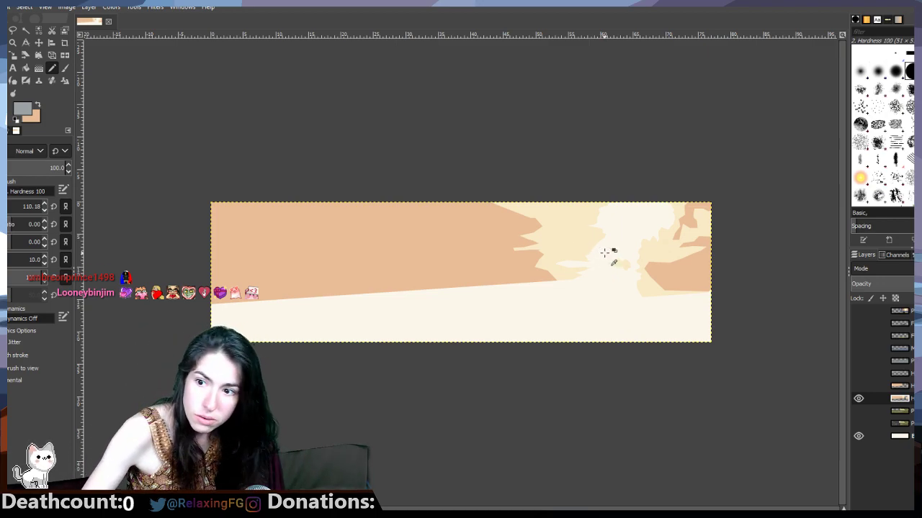
# Step: Set the foreground colour to the recently used pale yellow of the sky
pyautogui.click(24, 108)
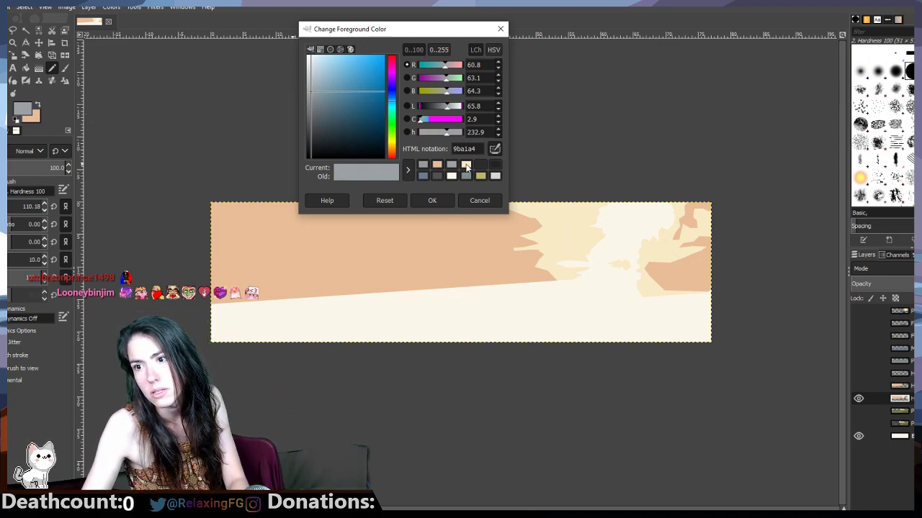
pyautogui.click(465, 165)
pyautogui.click(432, 200)
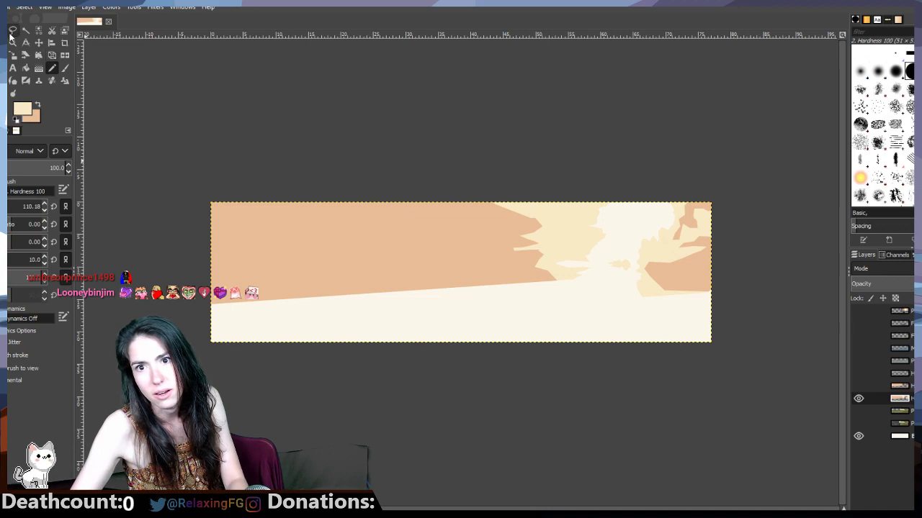
# Step: Select the large peach area on the left side of the sky with Fuzzy Select
pyautogui.click(25, 30)
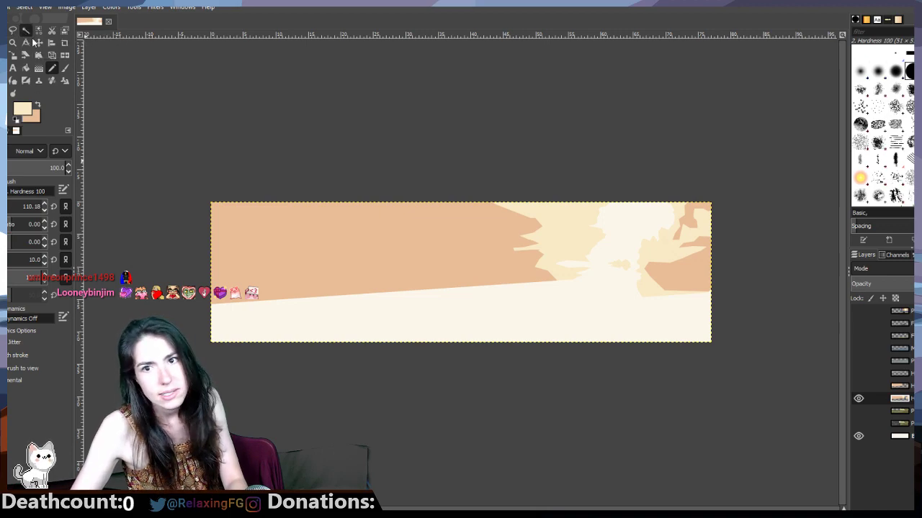
pyautogui.click(362, 275)
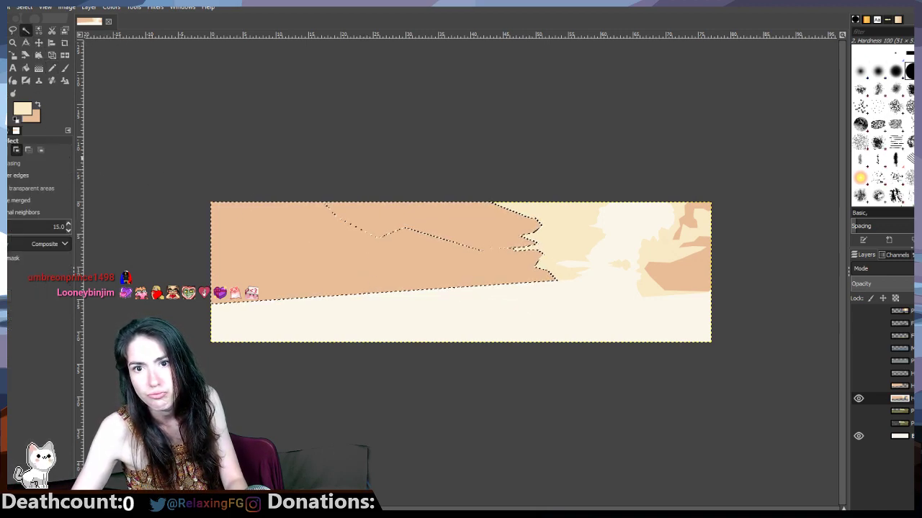
# Step: Try filling the selected sky area with the pale yellow foreground colour, and clear the selection
pyautogui.click(26, 68)
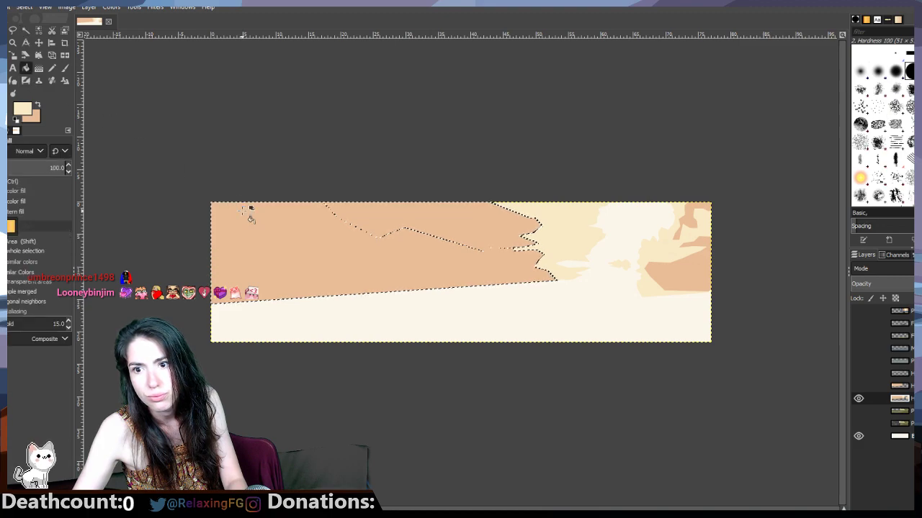
pyautogui.click(242, 210)
pyautogui.press('r')
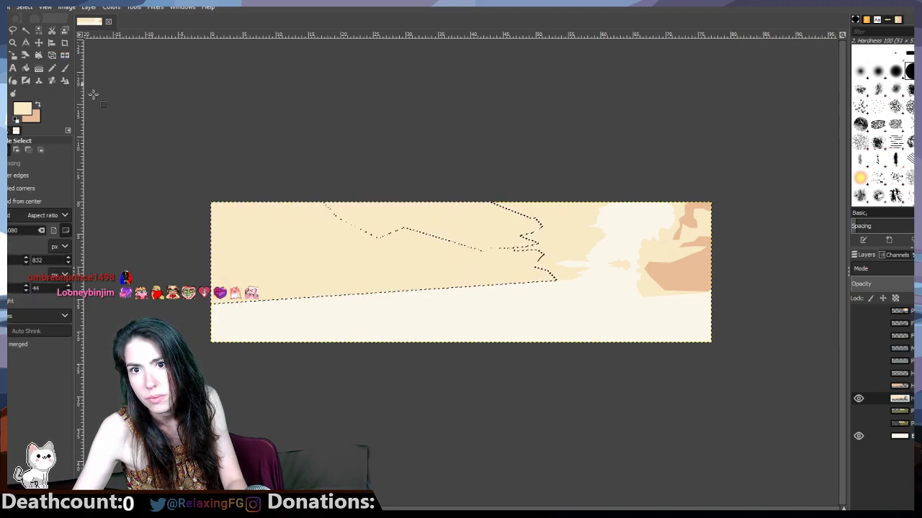
pyautogui.hotkey('ctrl', 'shift', 'a')
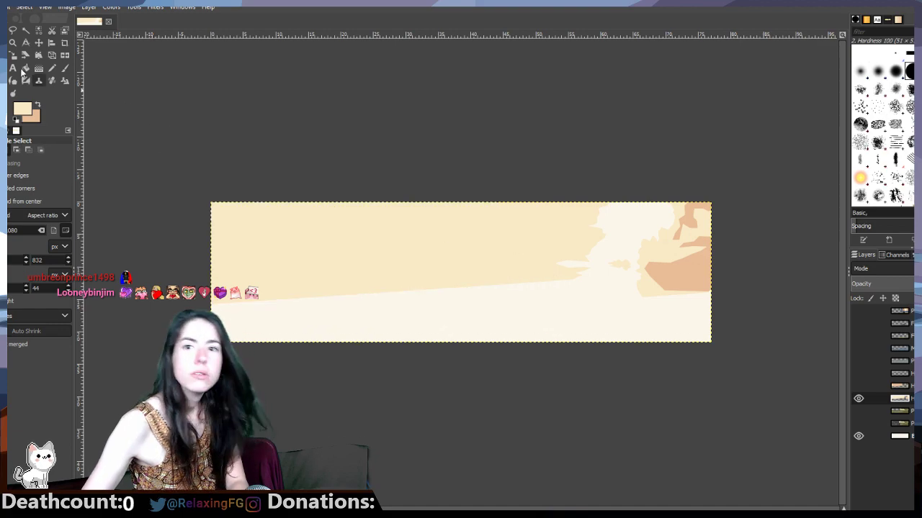
# Step: Select the peach areas at the sky's right end, and undo back to the selected, unfilled left sky area
pyautogui.click(27, 31)
pyautogui.click(689, 273)
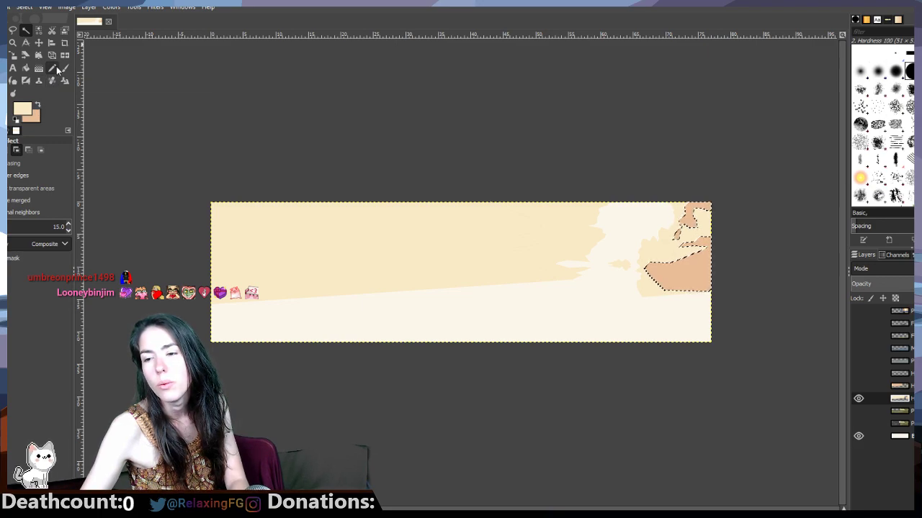
pyautogui.press('shift')
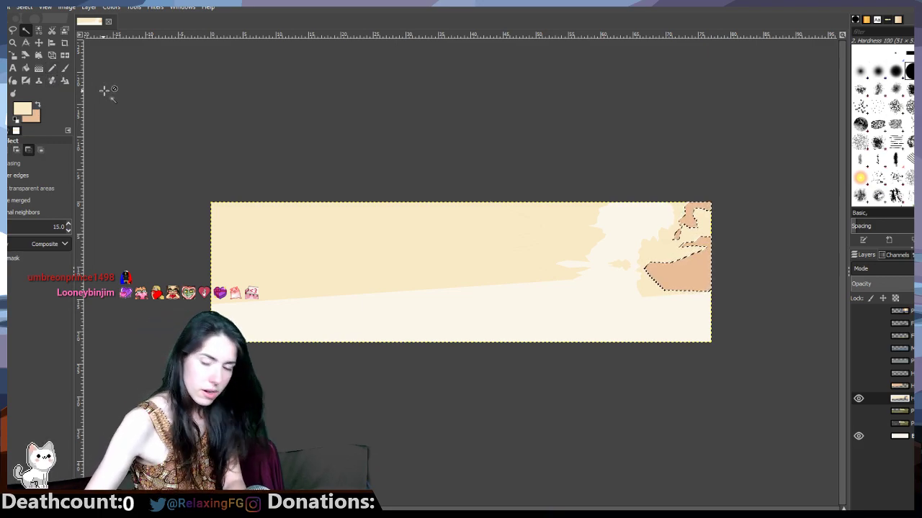
pyautogui.click(423, 273)
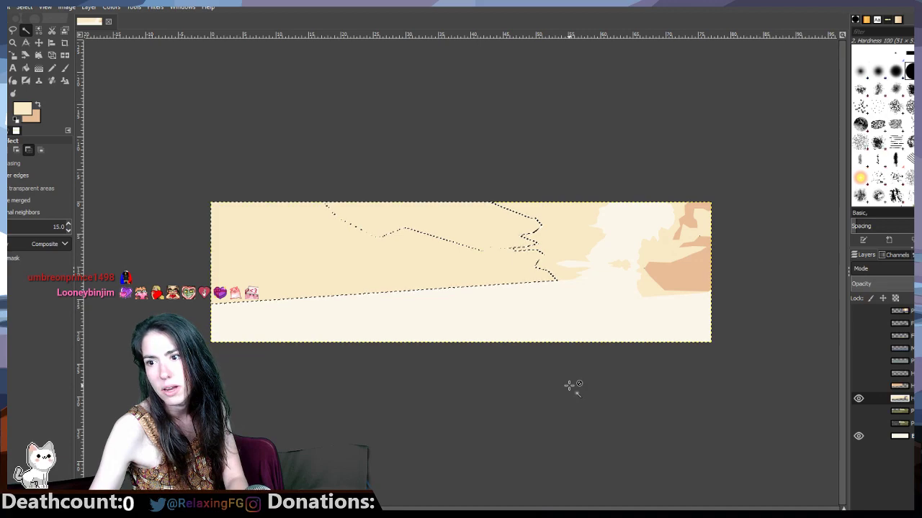
pyautogui.hotkey('ctrl', '.')
# Step: Set the foreground colour to the slightly deeper yellow f3ddad, and fill the selected left sky area with it
pyautogui.click(26, 108)
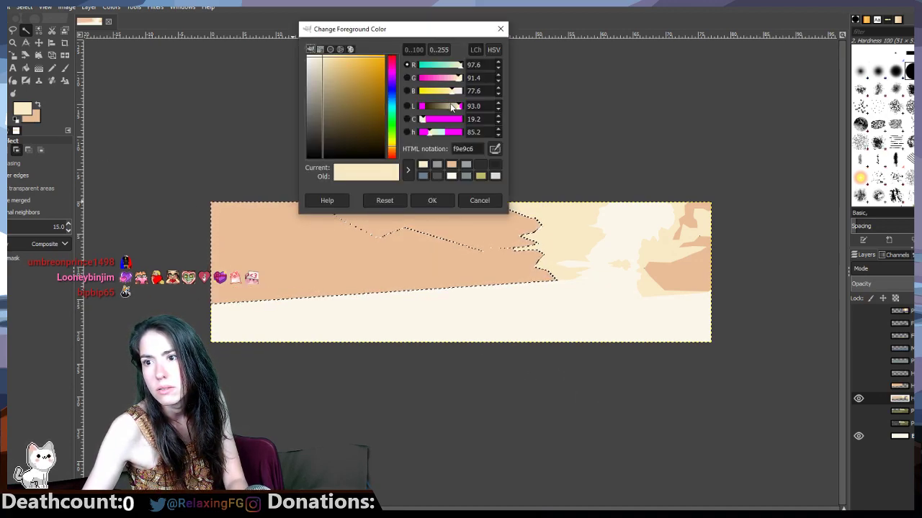
pyautogui.moveTo(332, 60); pyautogui.dragTo(329, 59)
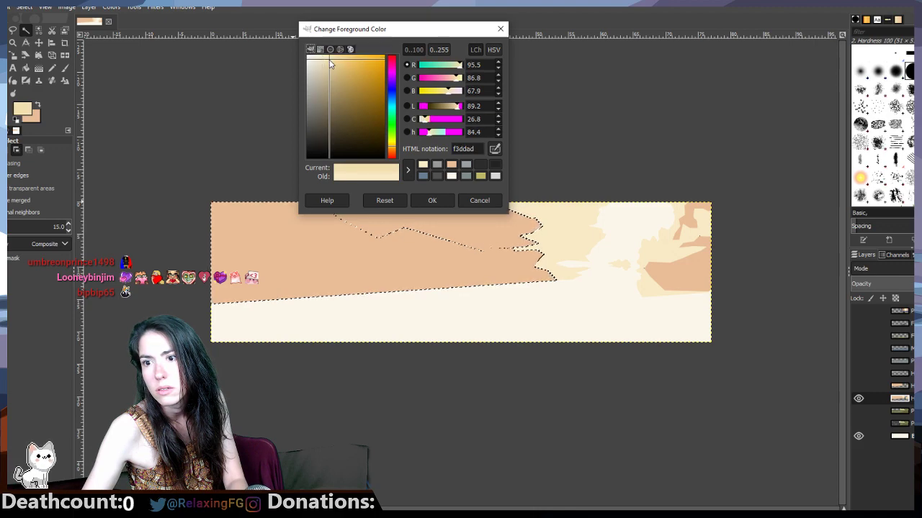
pyautogui.click(434, 201)
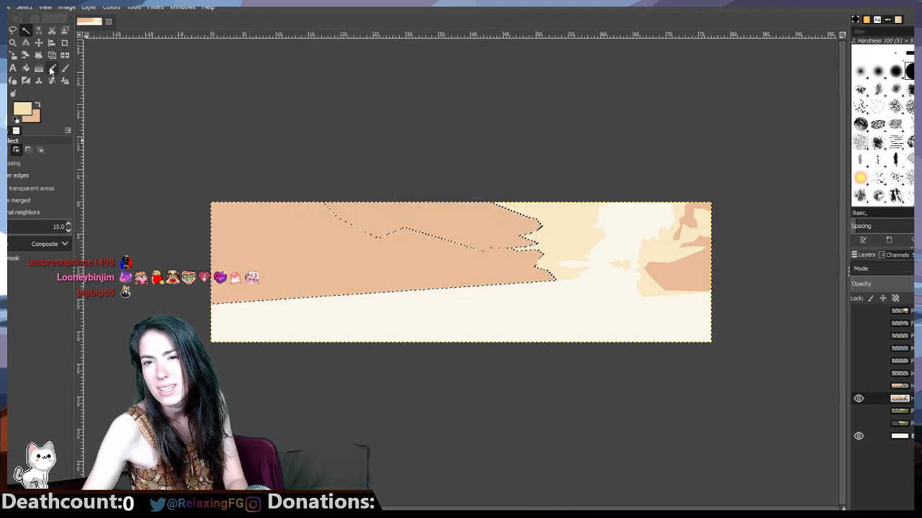
pyautogui.click(26, 68)
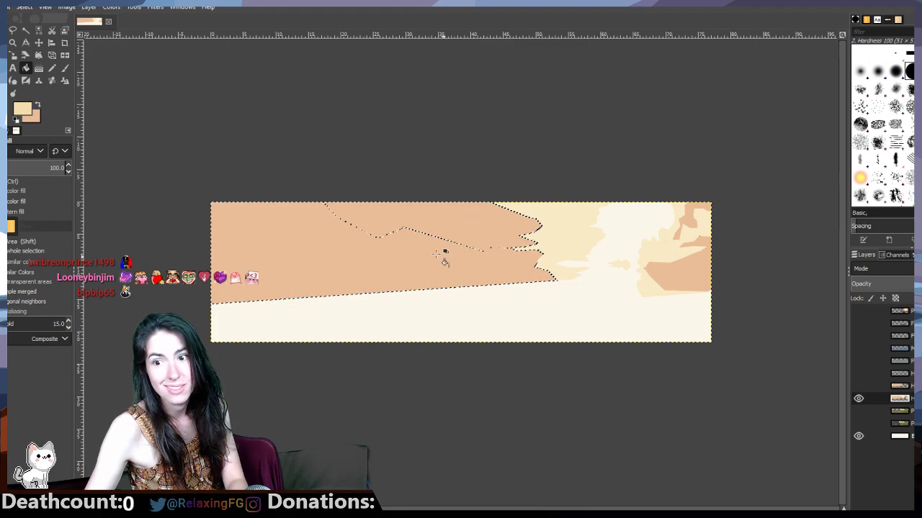
pyautogui.click(396, 245)
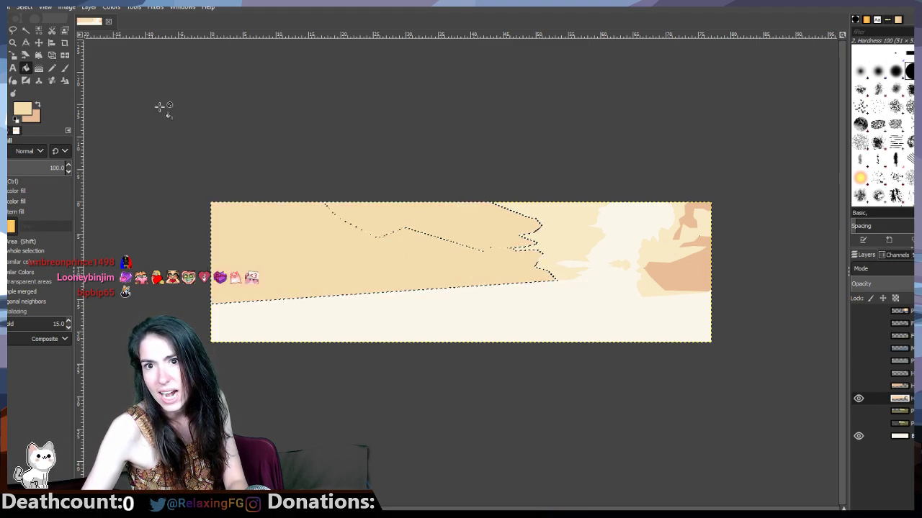
# Step: Select the peach areas at the right end of the sky, fill them with the same yellow, and clear the selection
pyautogui.click(26, 31)
pyautogui.keyDown('shift'); pyautogui.click(700, 258); pyautogui.keyUp('shift')
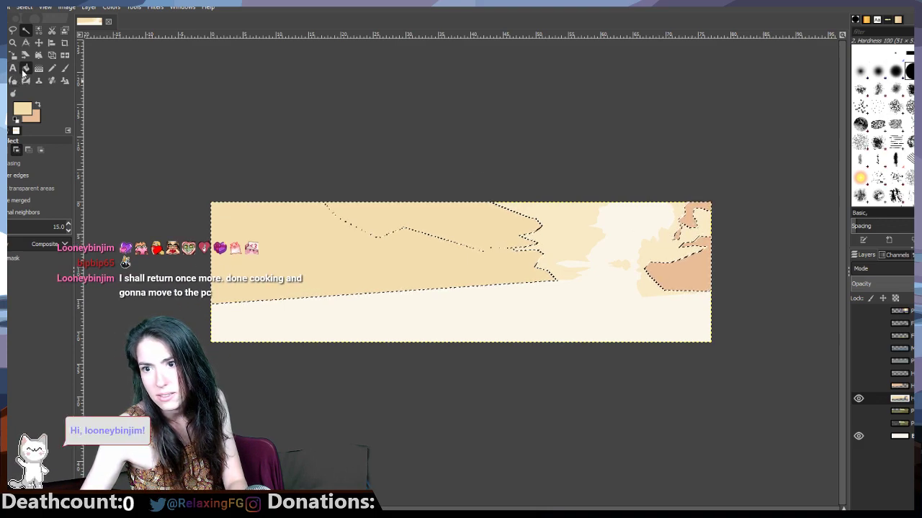
pyautogui.click(25, 68)
pyautogui.click(702, 265)
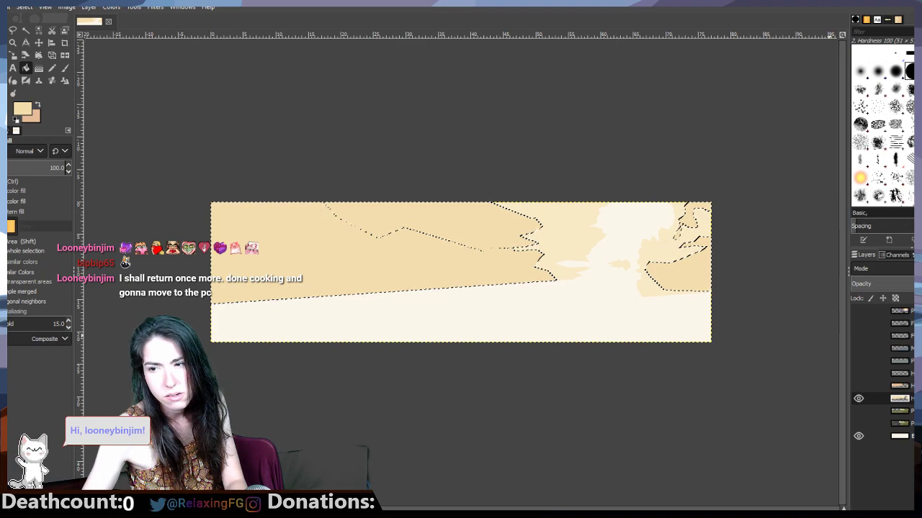
pyautogui.click(9, 7)
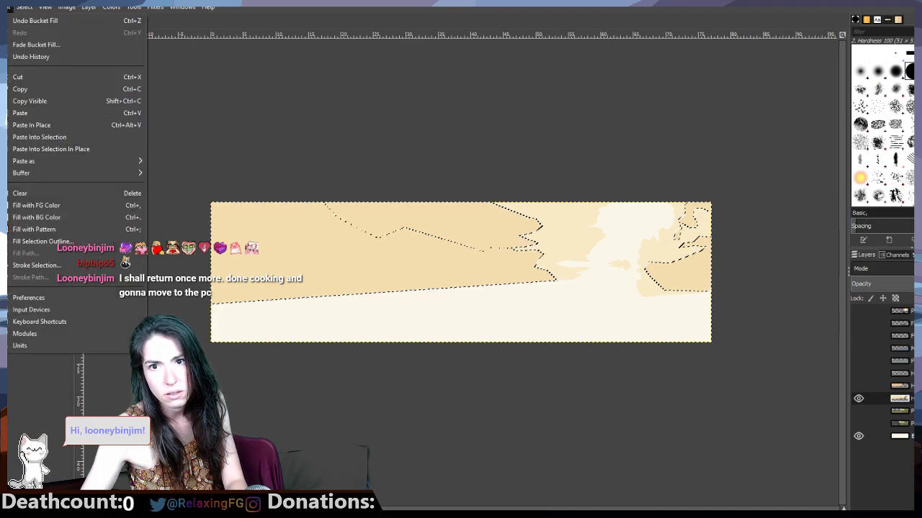
pyautogui.moveTo(2, 6)
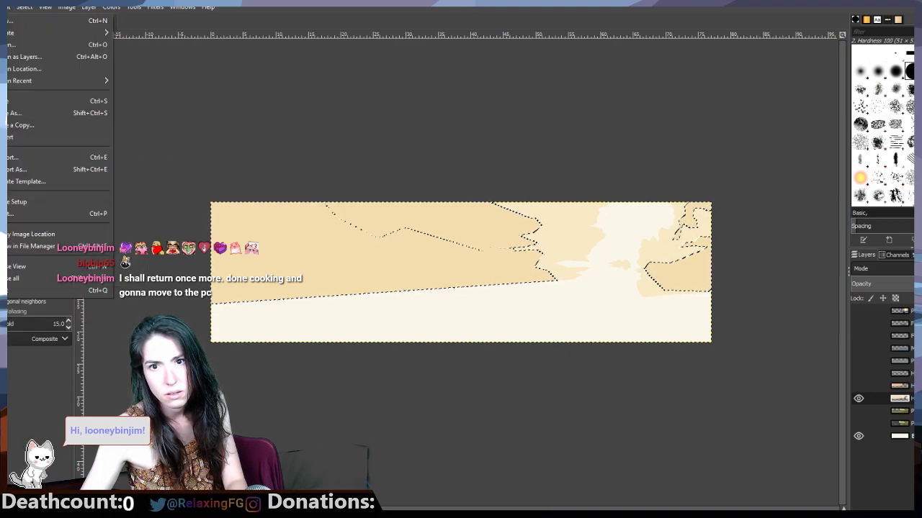
pyautogui.click(735, 458)
pyautogui.hotkey('ctrl', 'shift', 'a')
# Step: Show the peach sky layer above the yellow sky, and make the peach layer active
pyautogui.click(859, 387)
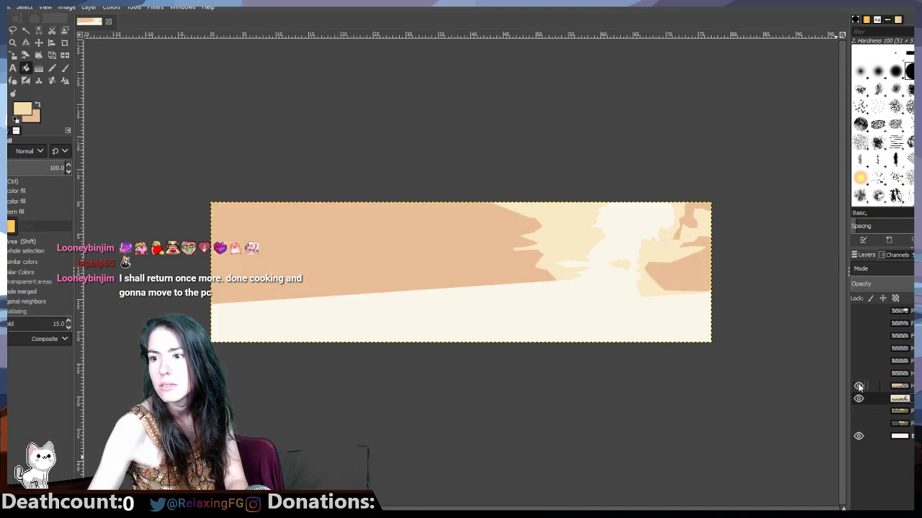
pyautogui.click(900, 386)
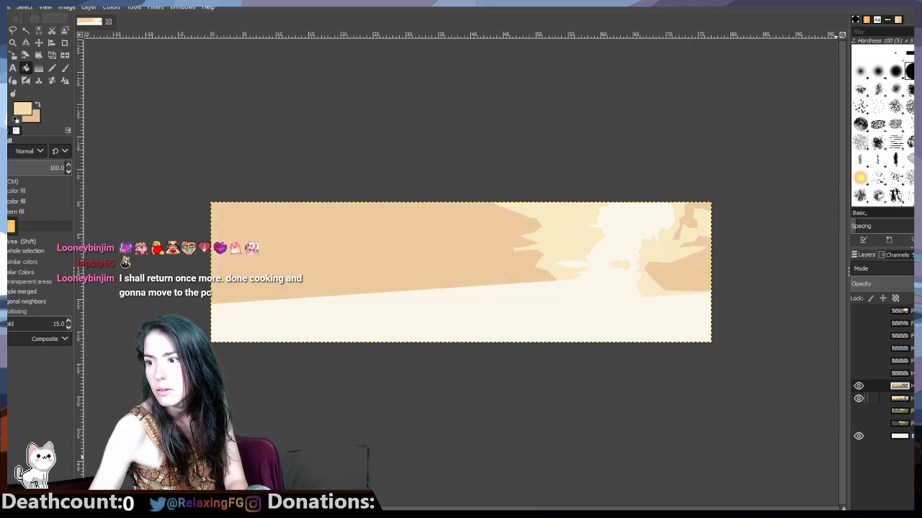
pyautogui.click(867, 398)
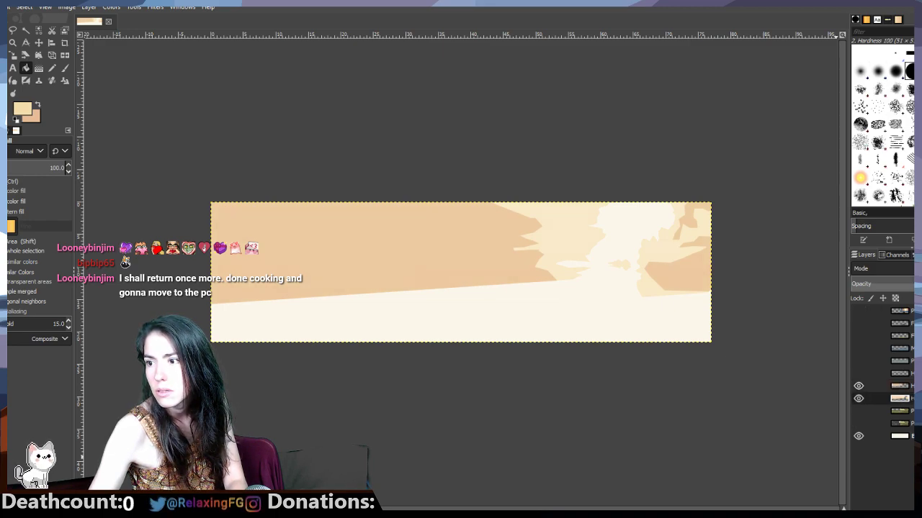
pyautogui.click(898, 386)
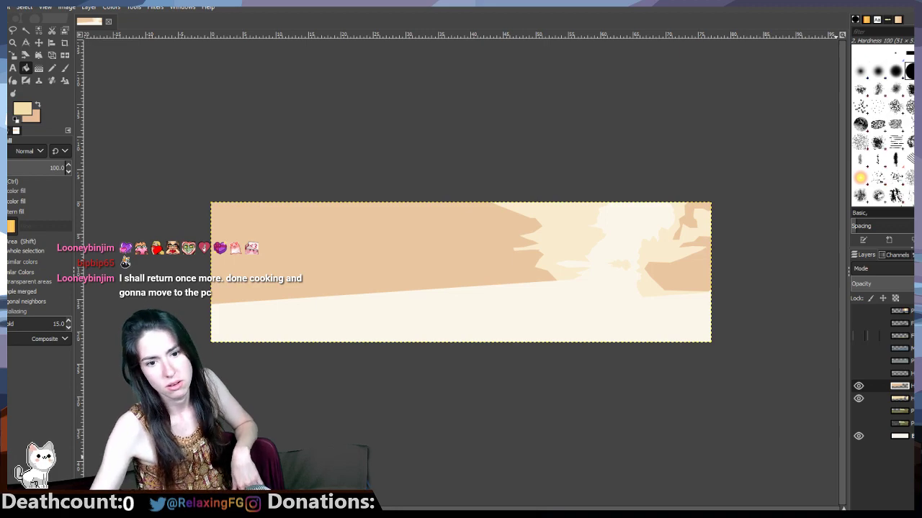
# Step: Show the grey cloud layer, try the peach sky layer above it, and return the peach layer to its place below
pyautogui.click(862, 372)
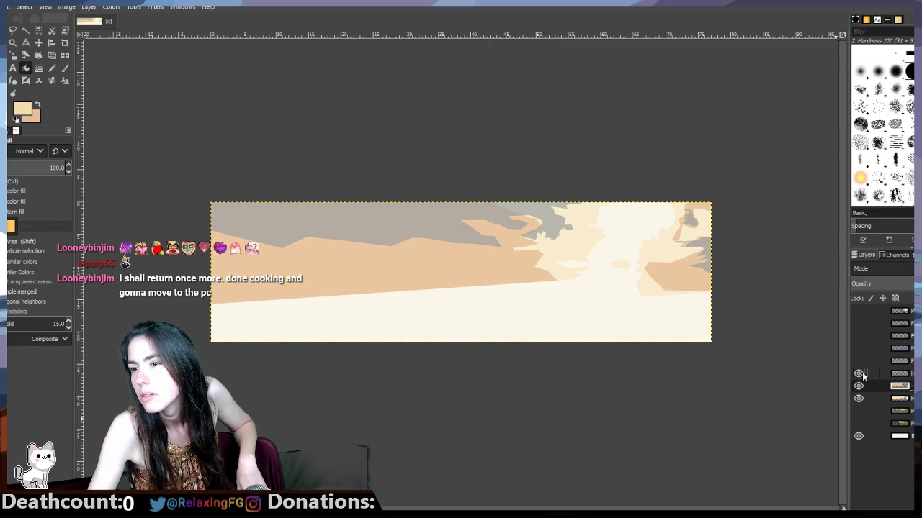
pyautogui.click(862, 372)
pyautogui.click(861, 372)
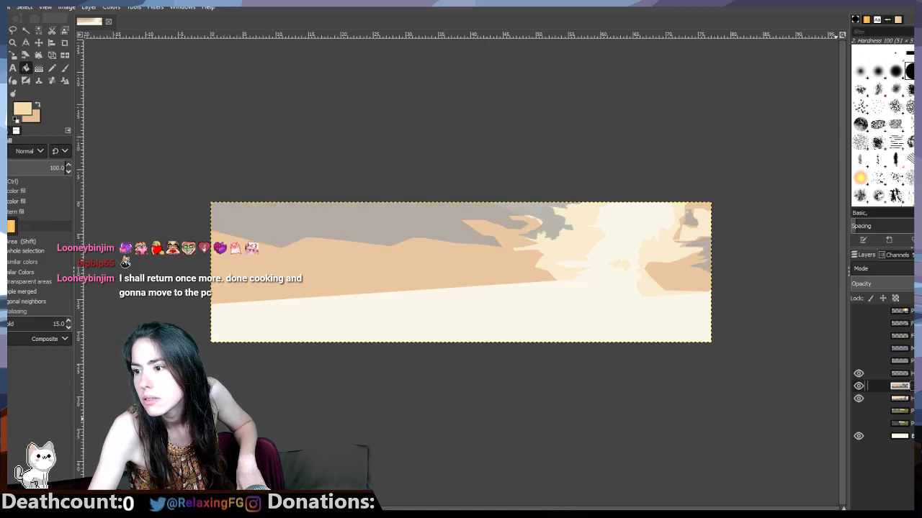
pyautogui.moveTo(899, 386); pyautogui.dragTo(900, 370)
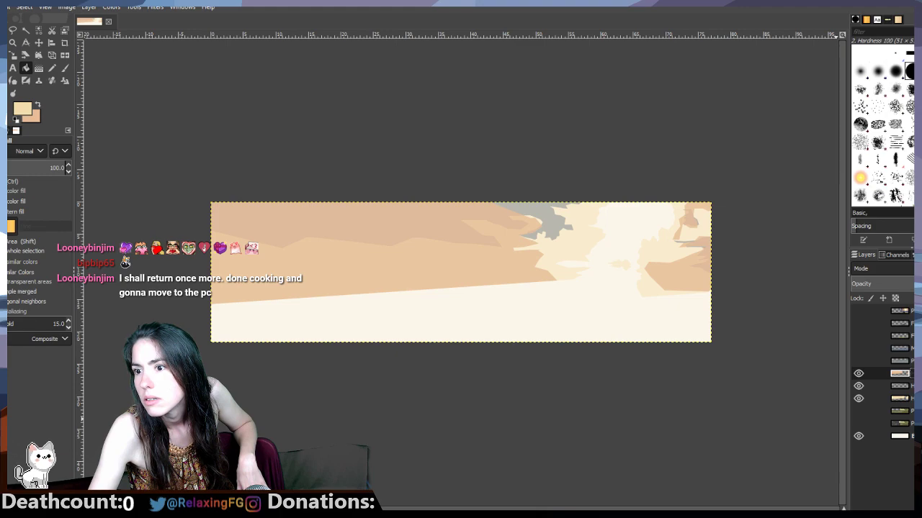
pyautogui.moveTo(899, 374); pyautogui.dragTo(900, 389)
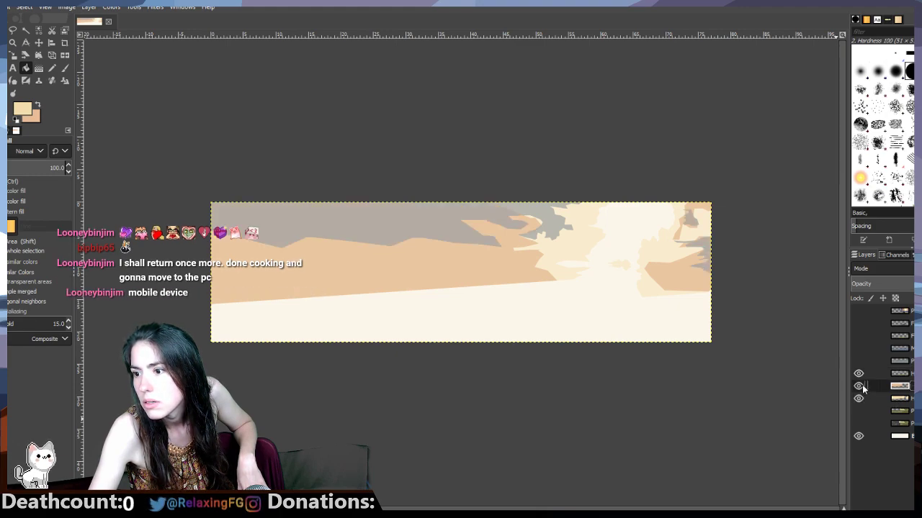
# Step: Make the grey-green mountain, blue mountain, grass and rock layers visible above the sky
pyautogui.click(859, 362)
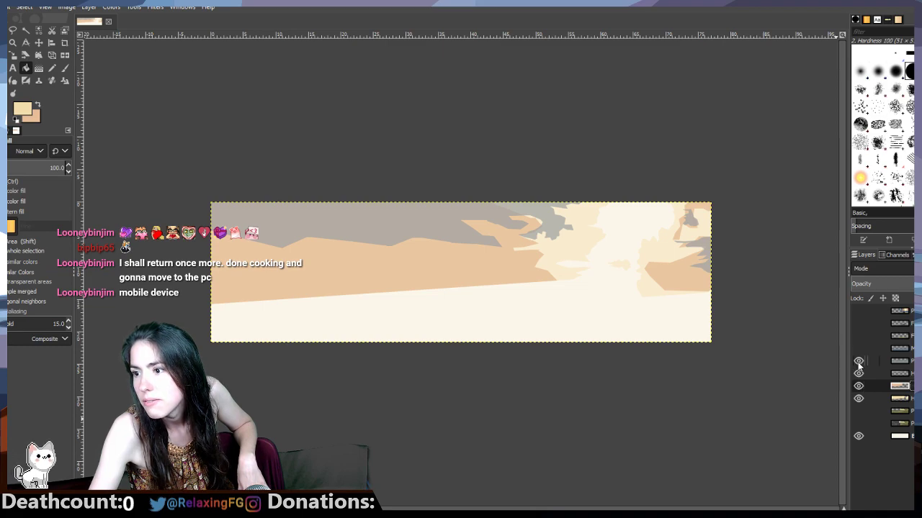
pyautogui.click(858, 365)
pyautogui.click(858, 360)
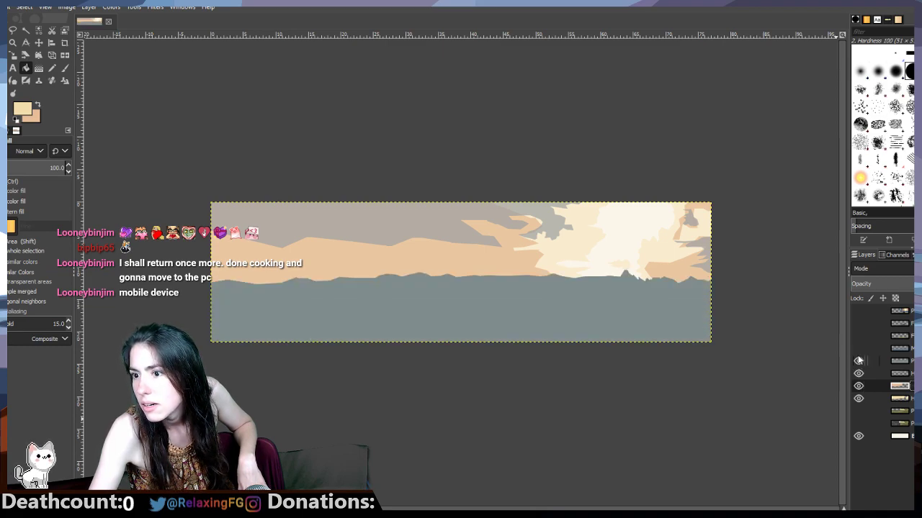
pyautogui.click(859, 350)
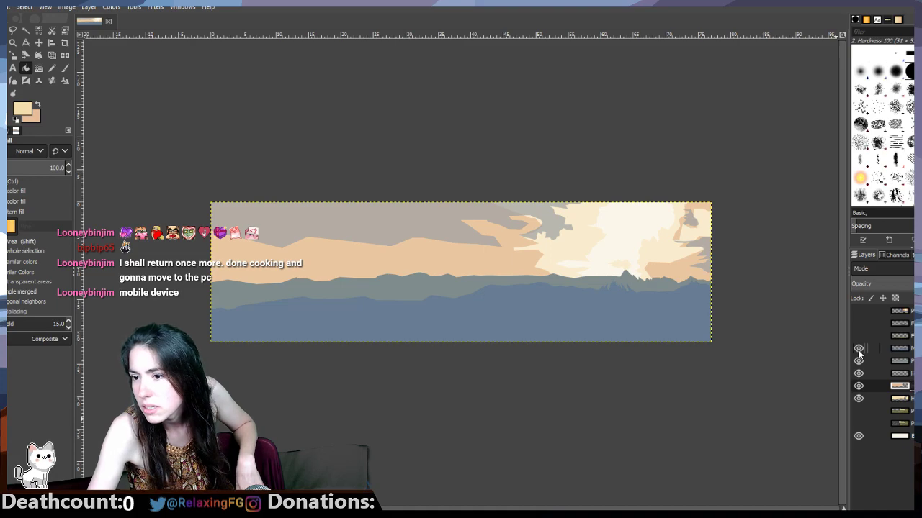
pyautogui.click(858, 337)
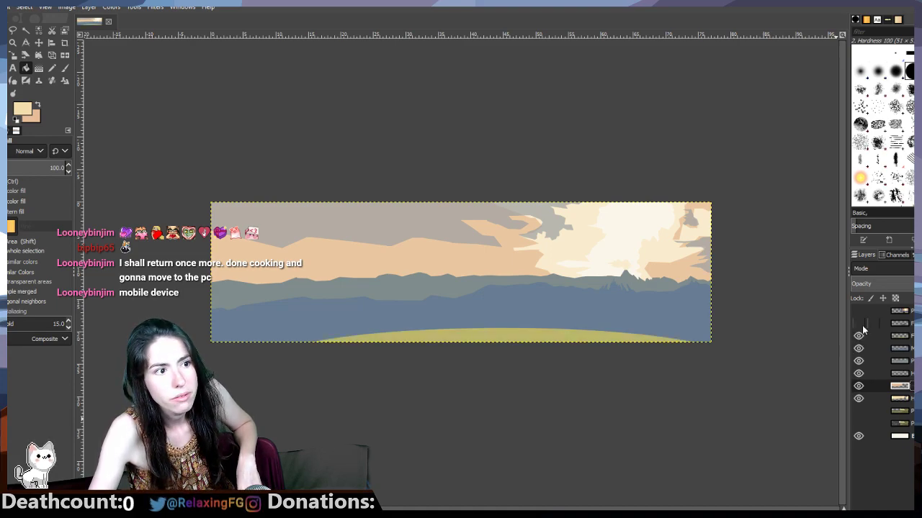
pyautogui.click(860, 325)
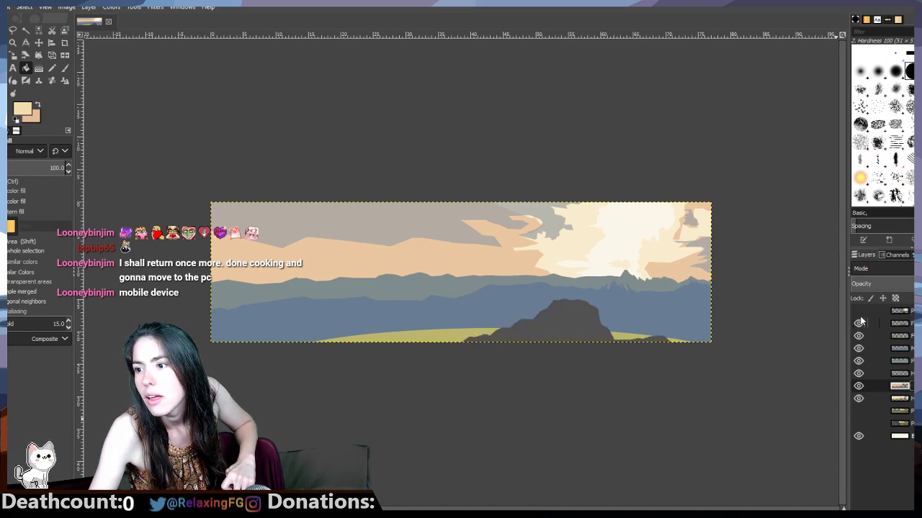
# Step: Compare the flat-coloured landscape with the reference picture by repeatedly showing and hiding the reference layer
pyautogui.click(860, 314)
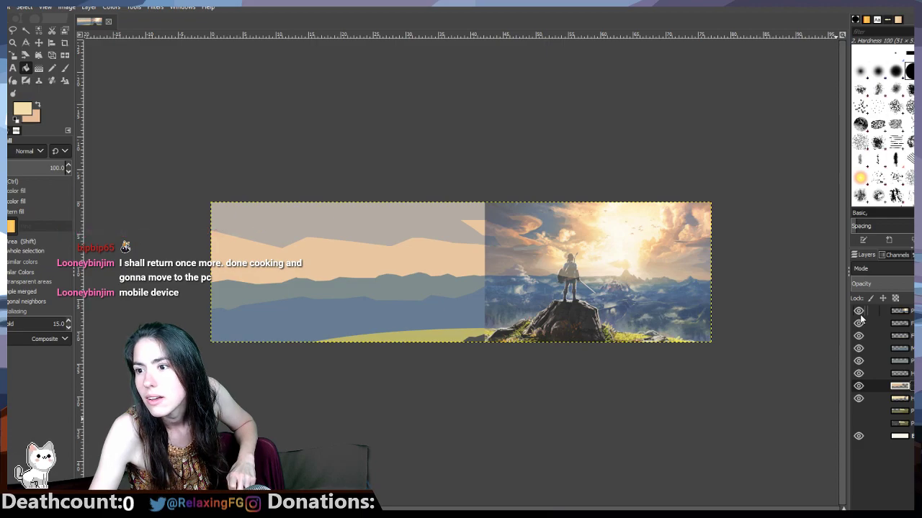
pyautogui.click(860, 315)
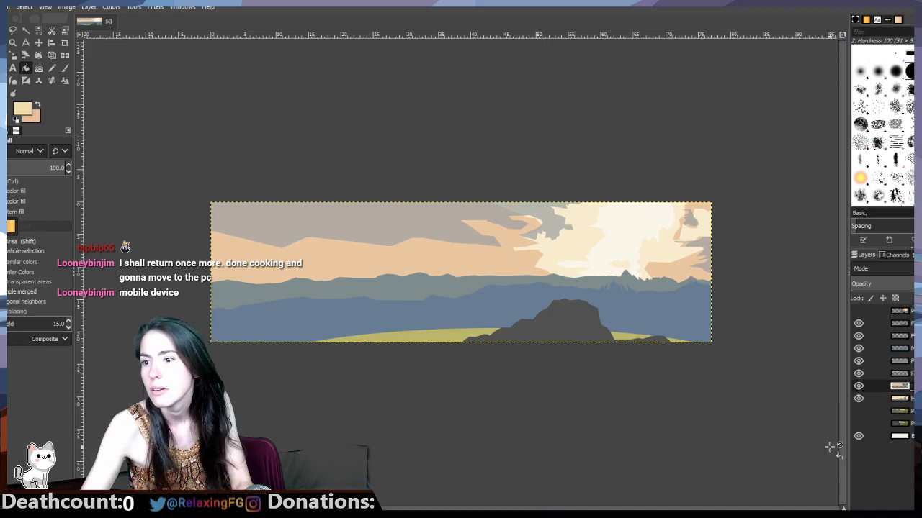
pyautogui.click(862, 308)
pyautogui.click(862, 308)
pyautogui.click(862, 308)
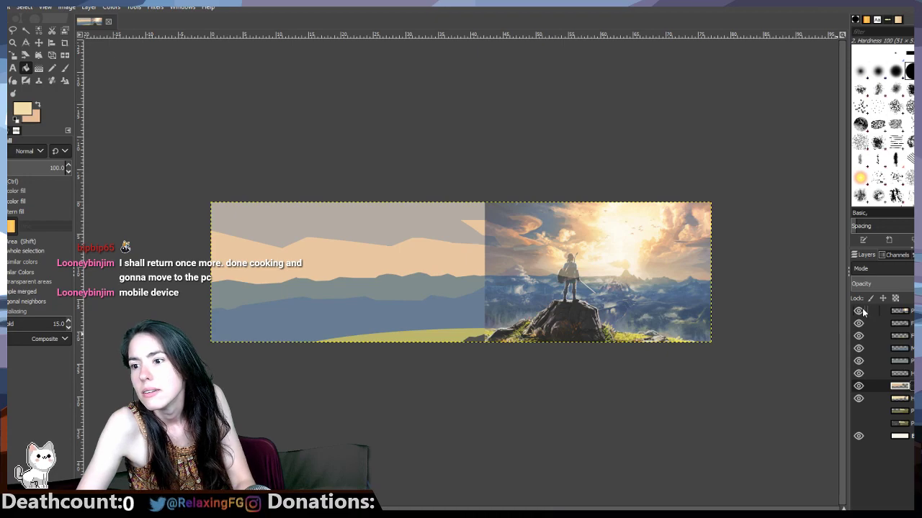
pyautogui.click(862, 309)
pyautogui.click(862, 308)
pyautogui.click(858, 311)
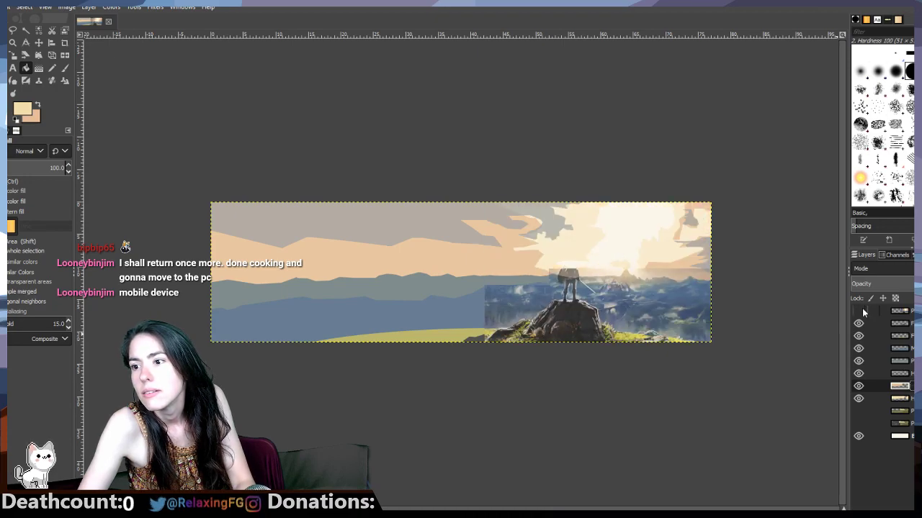
pyautogui.click(858, 311)
pyautogui.click(858, 311)
pyautogui.click(859, 311)
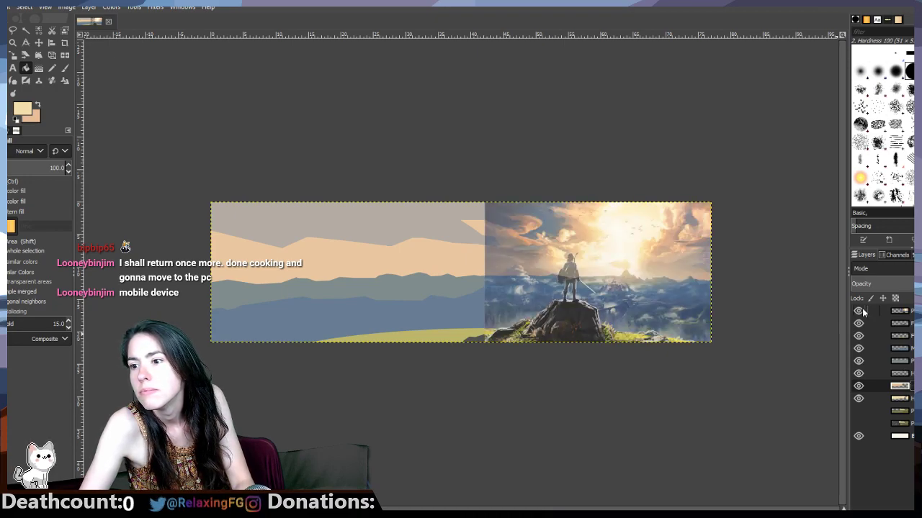
# Step: Check the overall shapes of the landscape against the reference picture by toggling the reference layer's visibility
pyautogui.click(858, 311)
pyautogui.click(858, 311)
pyautogui.click(858, 311)
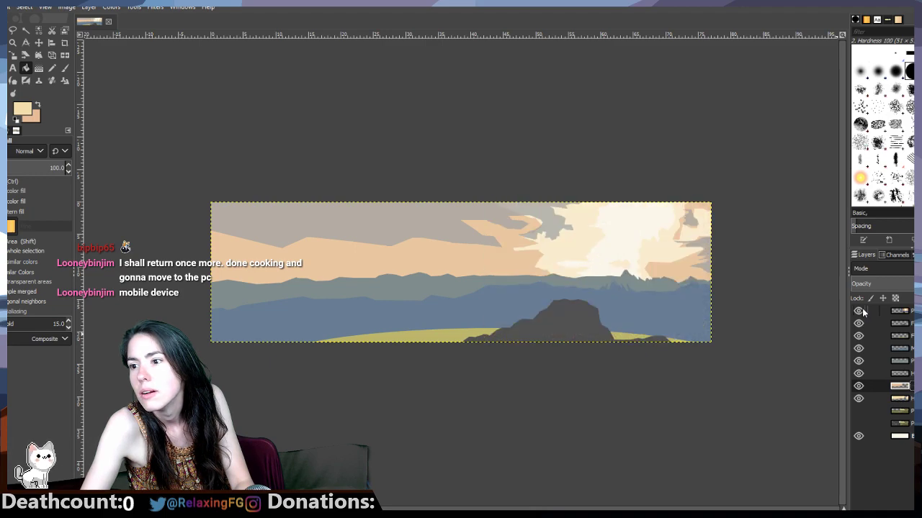
pyautogui.click(858, 311)
pyautogui.click(859, 311)
pyautogui.click(858, 311)
pyautogui.click(862, 308)
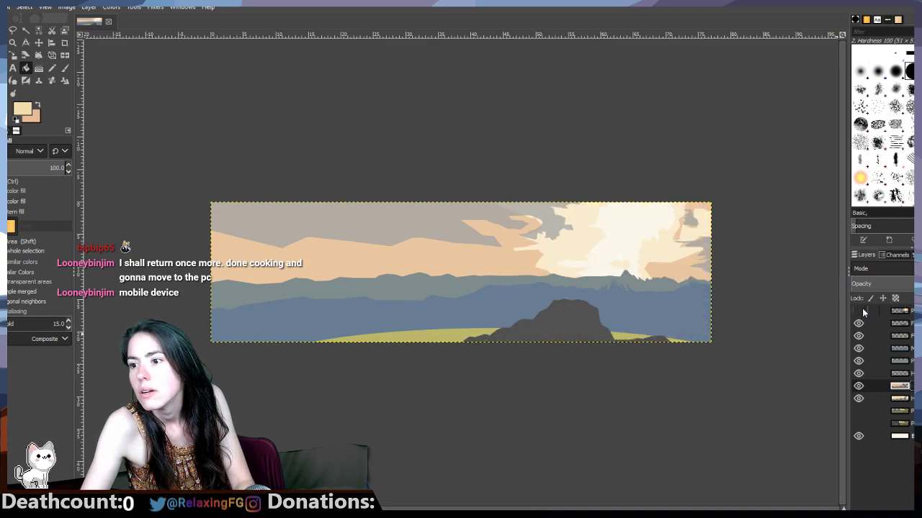
pyautogui.click(862, 308)
pyautogui.click(862, 309)
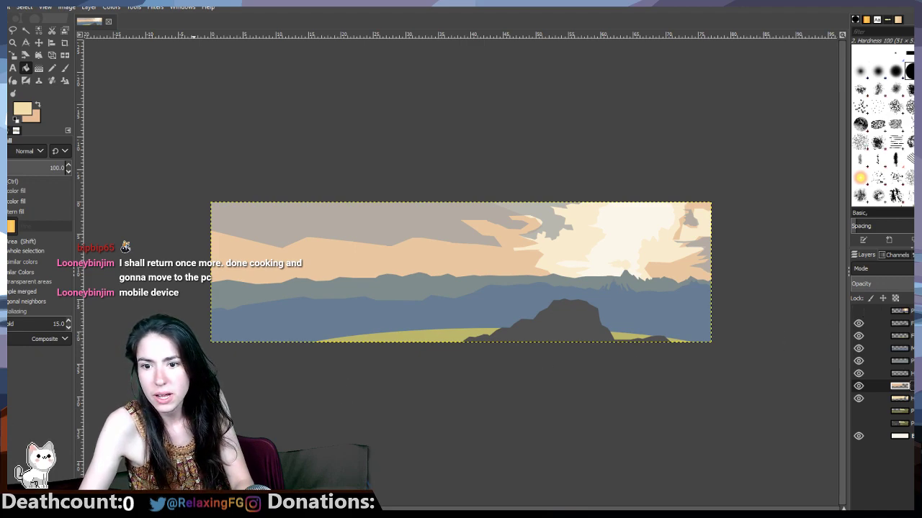
# Step: Examine the sky and clouds near the landscape's upper-right corner up close against the reference picture
pyautogui.press('1')
pyautogui.moveTo(396, 509); pyautogui.dragTo(702, 508)
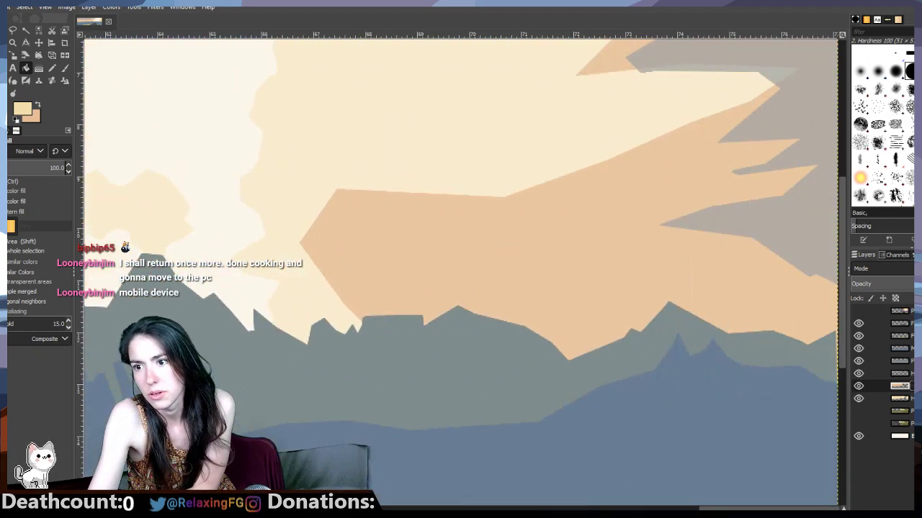
pyautogui.scroll(2, 702, 472)
pyautogui.scroll(5, 704, 472)
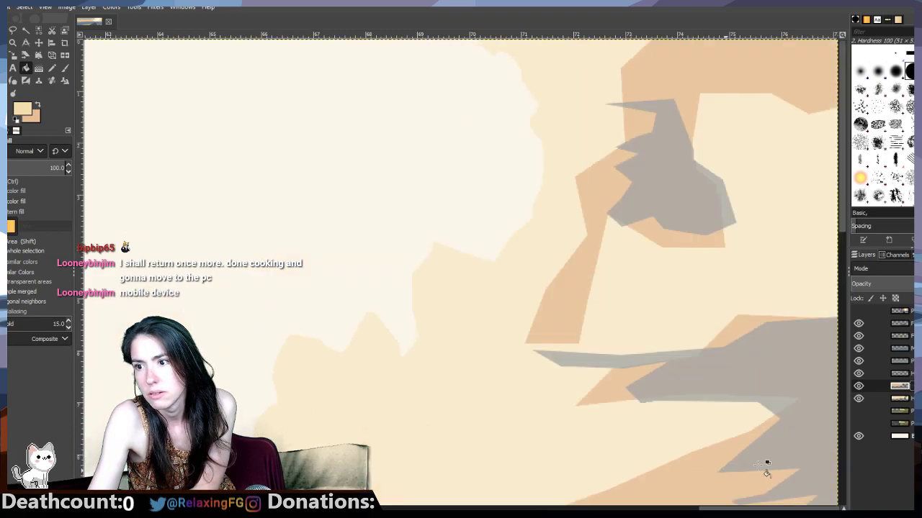
pyautogui.click(857, 311)
pyautogui.click(857, 311)
pyautogui.click(857, 311)
pyautogui.click(857, 311)
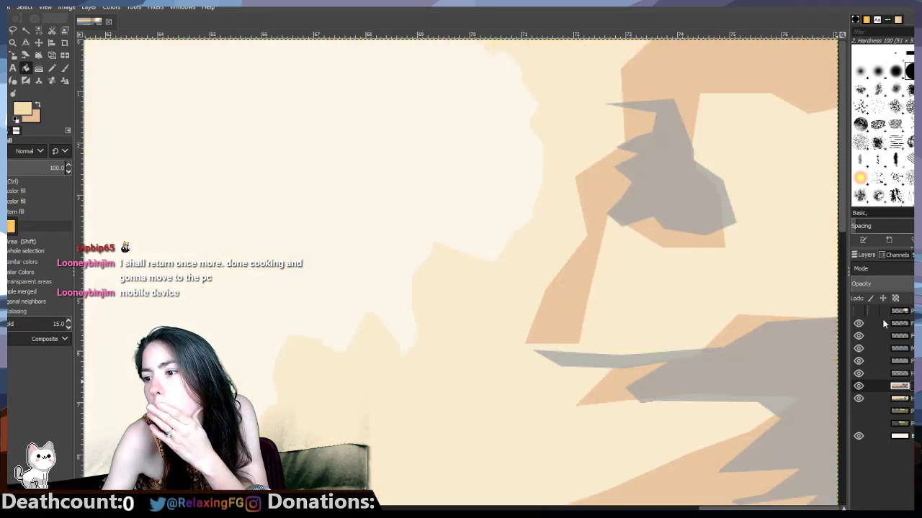
# Step: Make the grey cloud layer active and lower its opacity so the sky colours show through the clouds
pyautogui.click(885, 373)
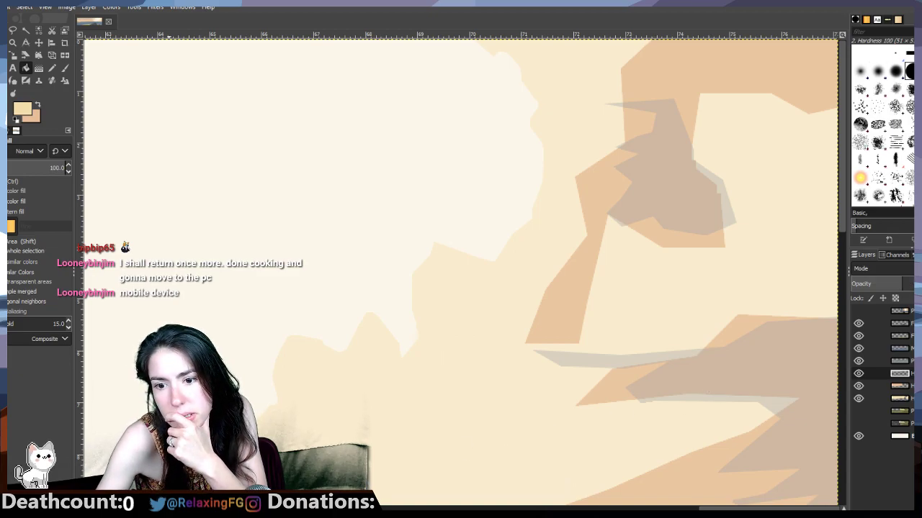
pyautogui.click(150, 478)
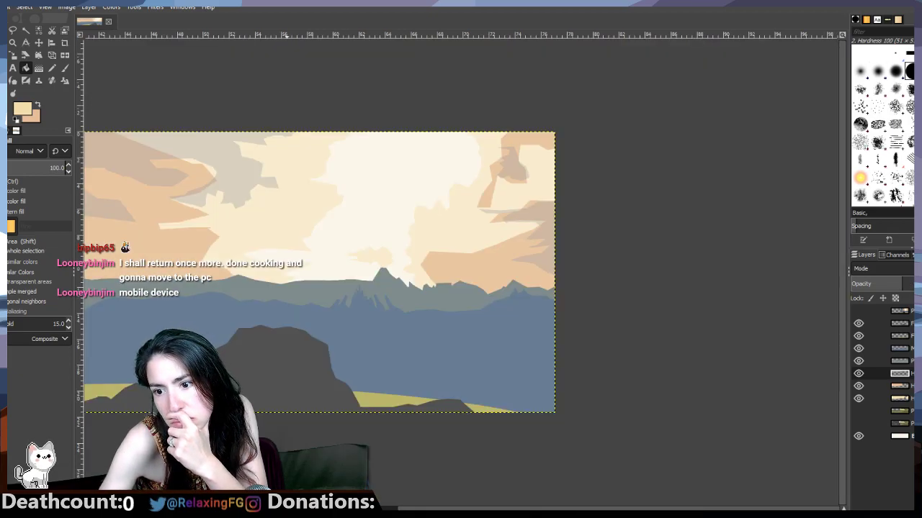
pyautogui.hscroll(-10, 461, 273)
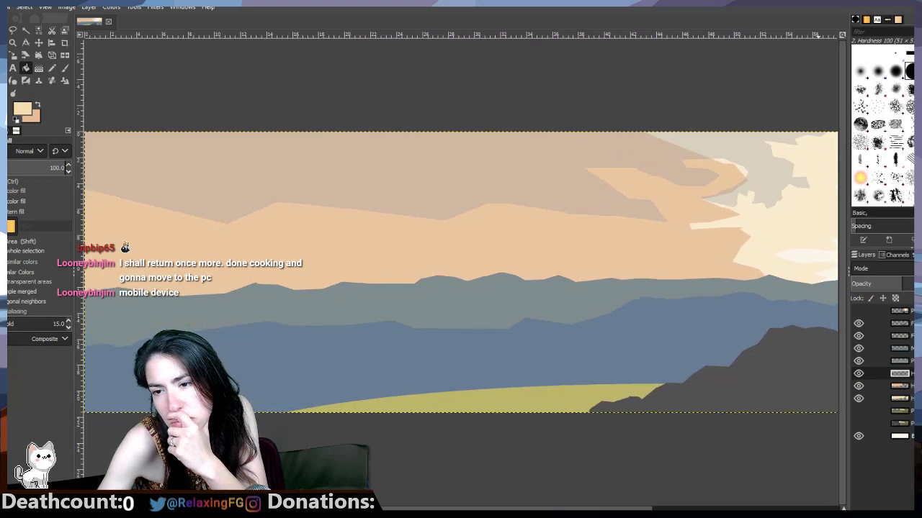
pyautogui.hscroll(3, 461, 274)
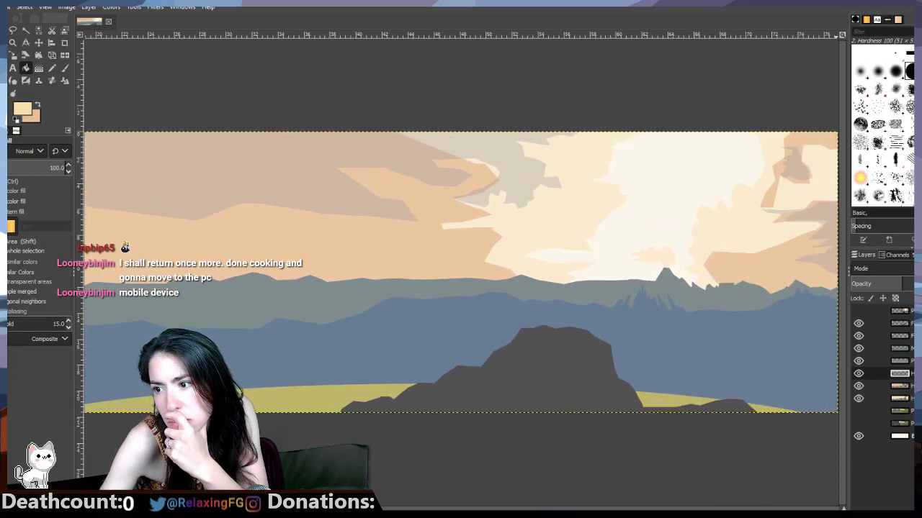
# Step: Compare the translucent grey clouds and the whole landscape with the reference picture by repeatedly toggling the reference layer
pyautogui.click(860, 311)
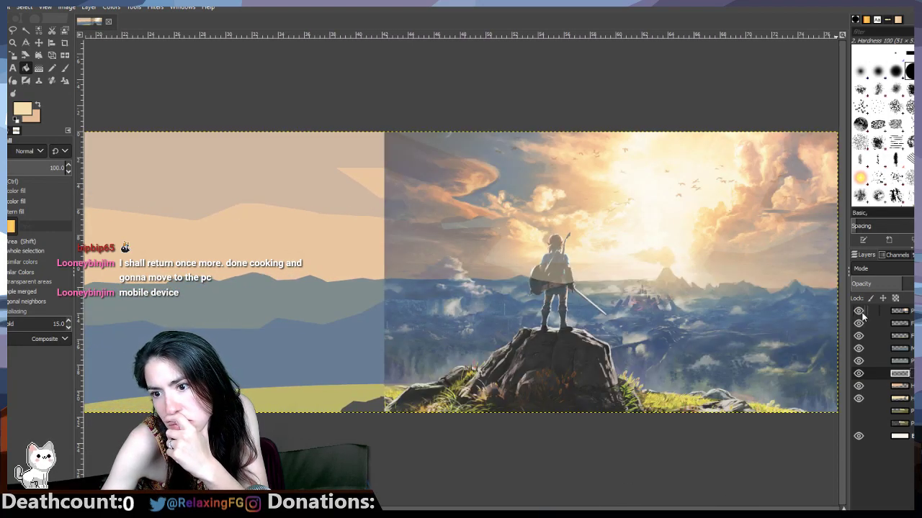
pyautogui.click(859, 312)
pyautogui.click(860, 312)
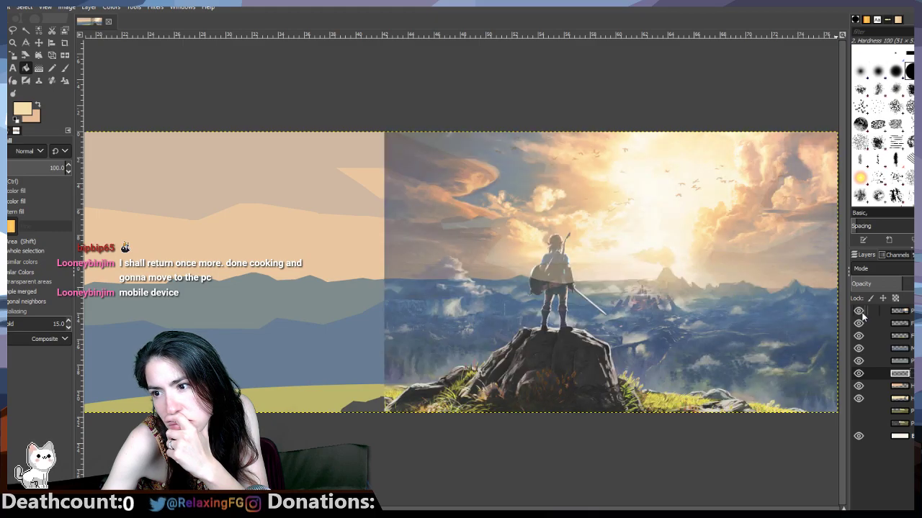
pyautogui.click(860, 312)
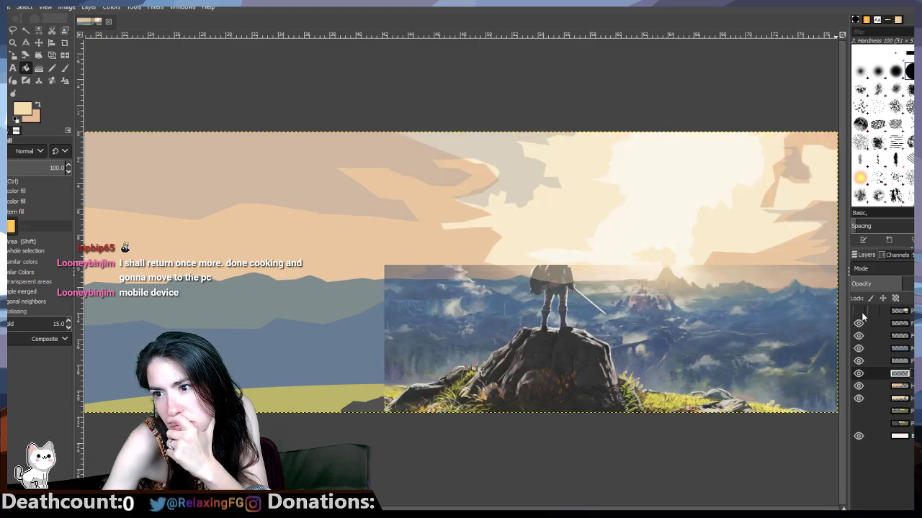
pyautogui.click(859, 312)
pyautogui.click(860, 311)
pyautogui.click(859, 312)
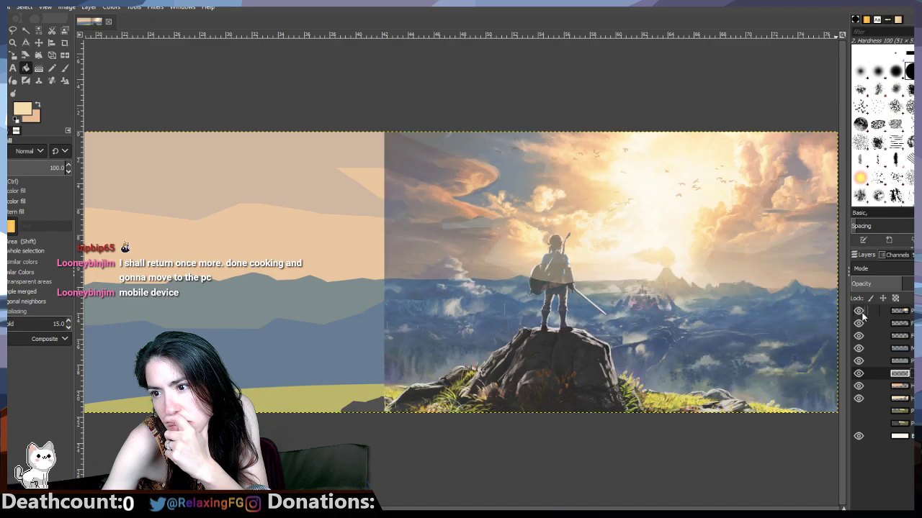
pyautogui.click(859, 312)
pyautogui.click(860, 311)
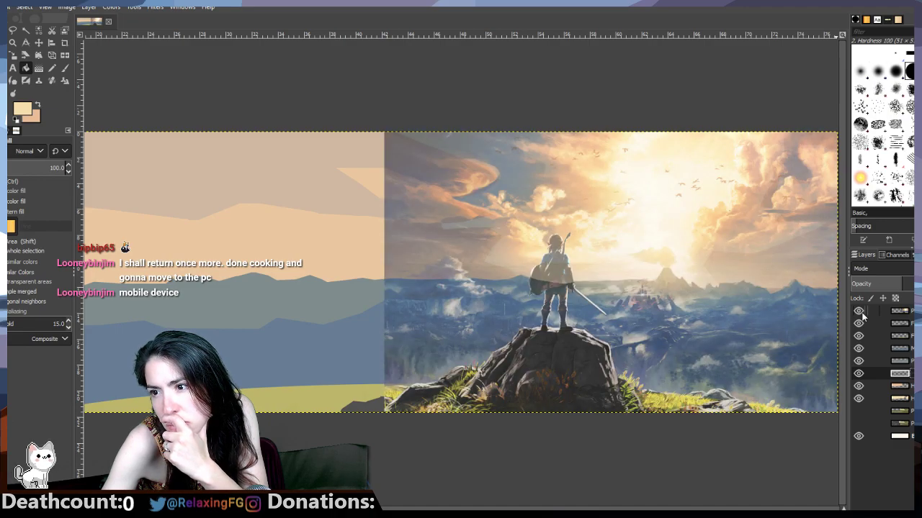
pyautogui.click(860, 311)
pyautogui.click(860, 312)
pyautogui.click(859, 312)
pyautogui.click(860, 312)
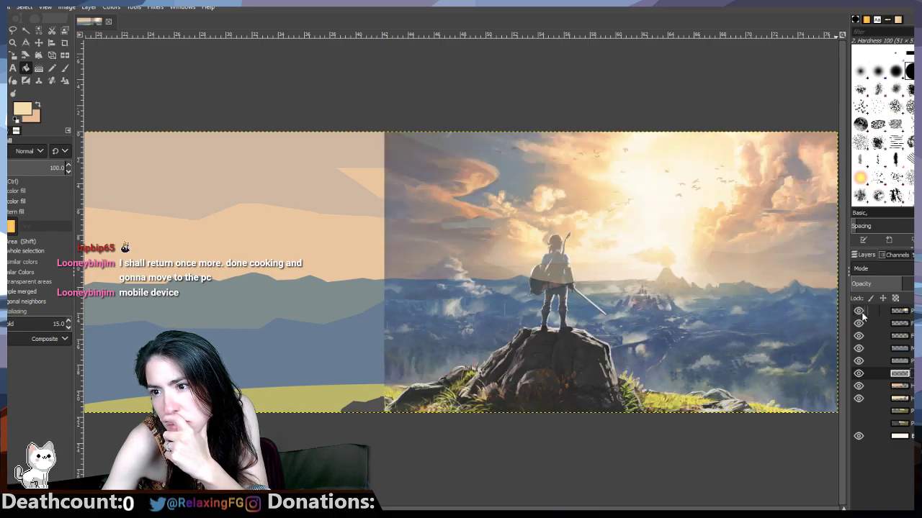
pyautogui.click(860, 312)
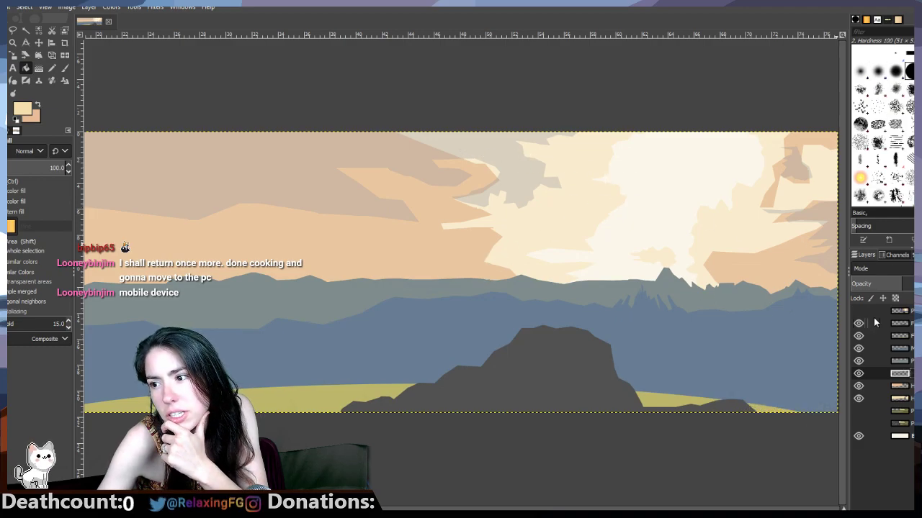
pyautogui.click(859, 312)
pyautogui.click(859, 312)
pyautogui.click(860, 312)
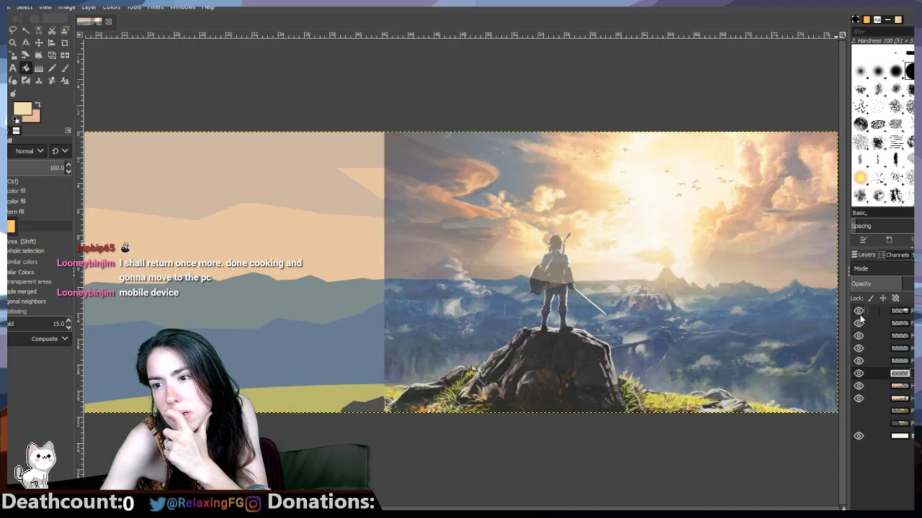
pyautogui.click(860, 314)
pyautogui.click(860, 314)
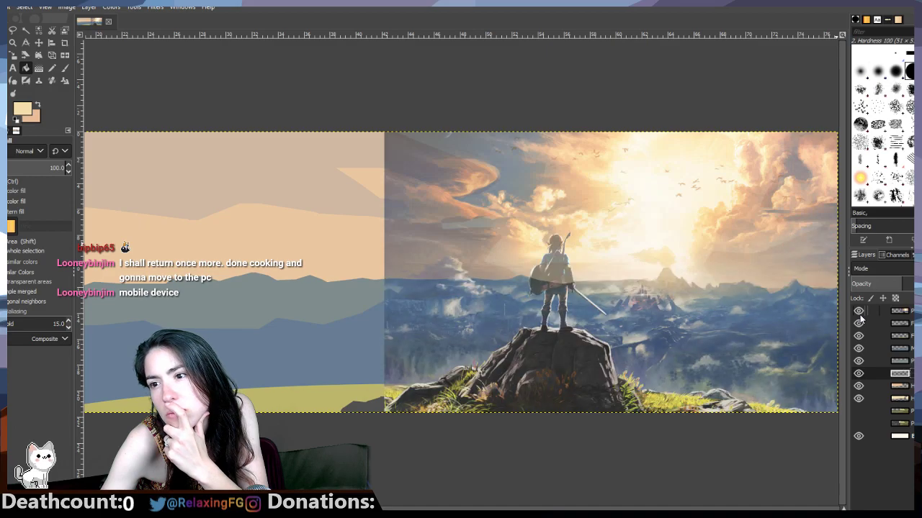
pyautogui.click(859, 311)
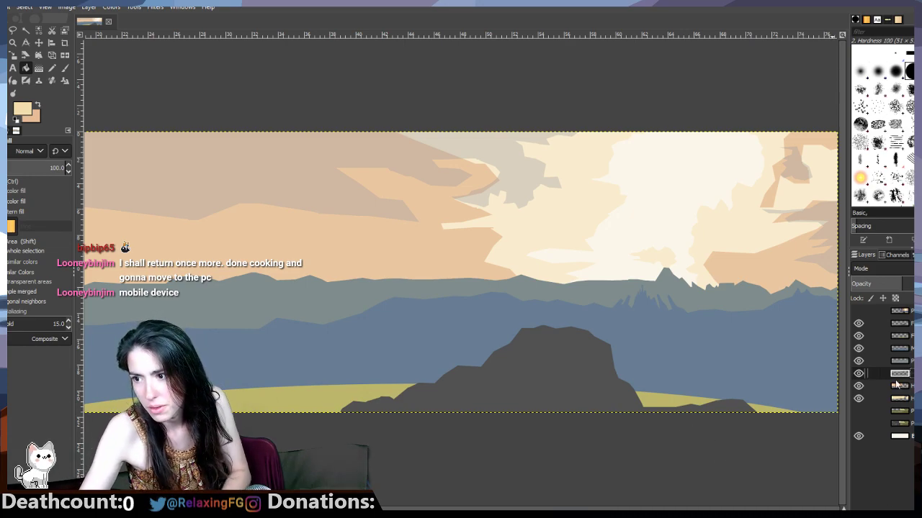
pyautogui.click(858, 312)
pyautogui.click(858, 312)
pyautogui.click(858, 312)
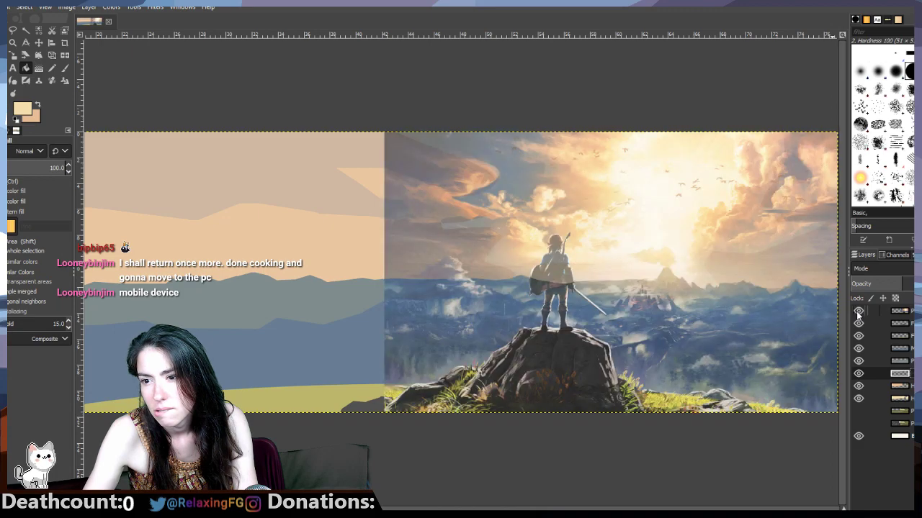
pyautogui.click(858, 312)
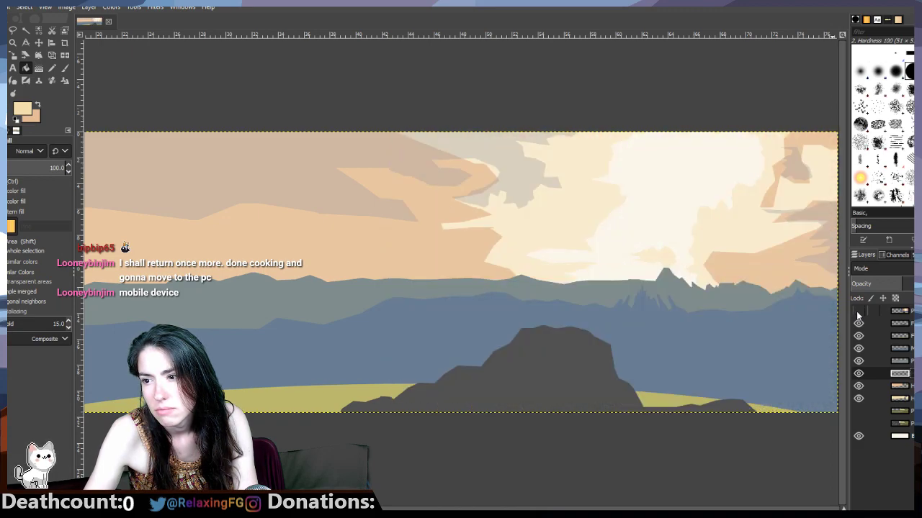
pyautogui.click(858, 312)
pyautogui.click(857, 312)
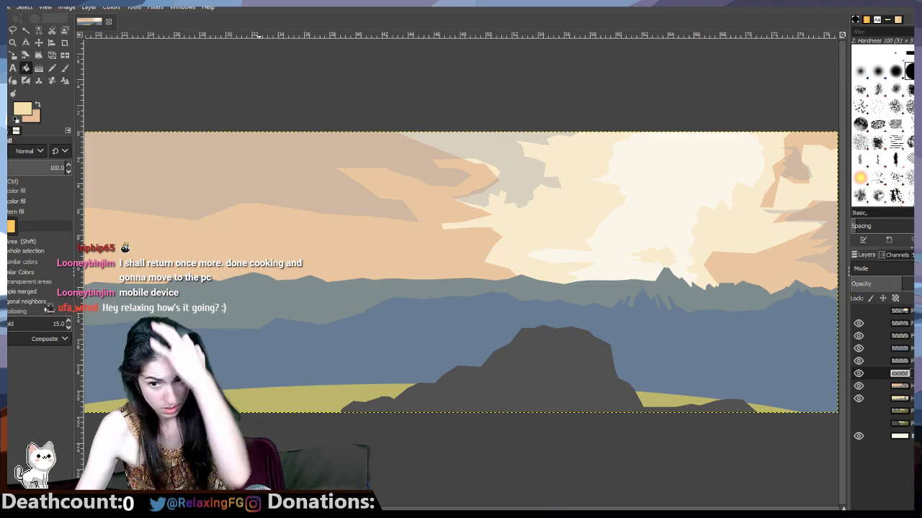
pyautogui.click(858, 312)
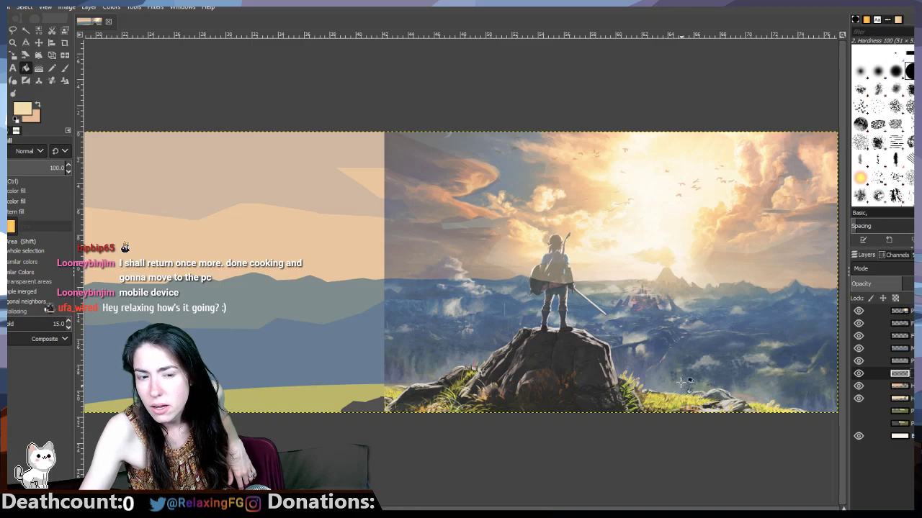
pyautogui.click(859, 311)
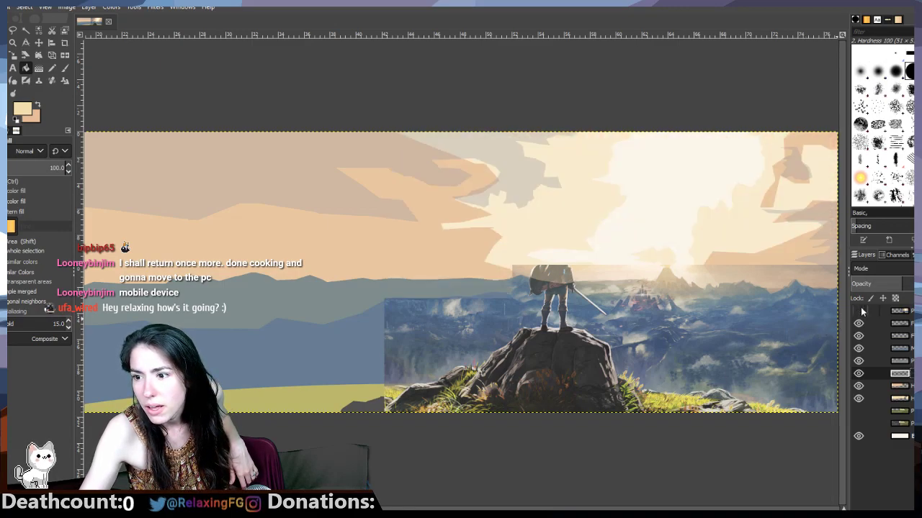
pyautogui.click(859, 311)
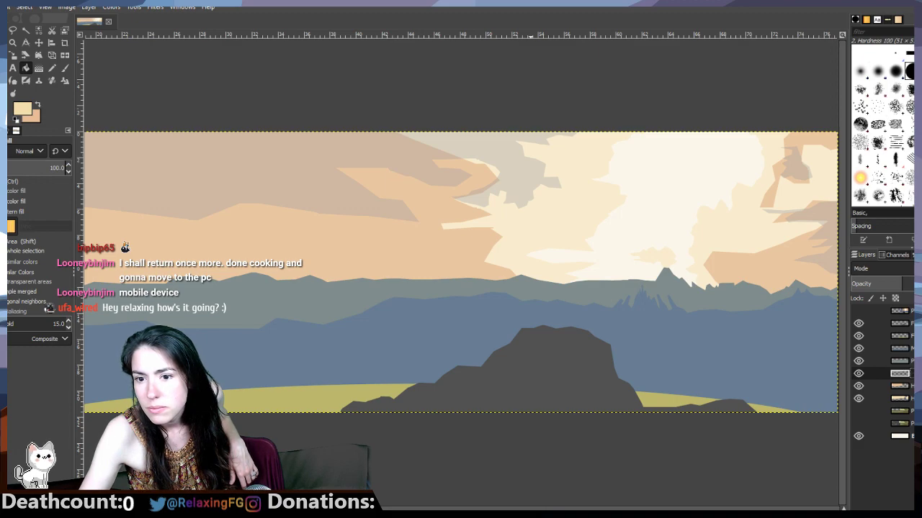
# Step: Show the reference picture over the painted landscape again
pyautogui.press('+')
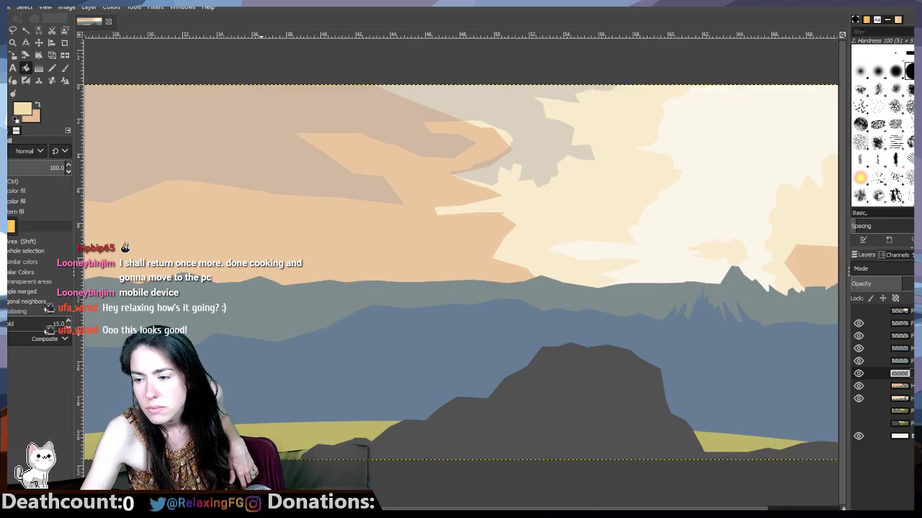
pyautogui.click(858, 311)
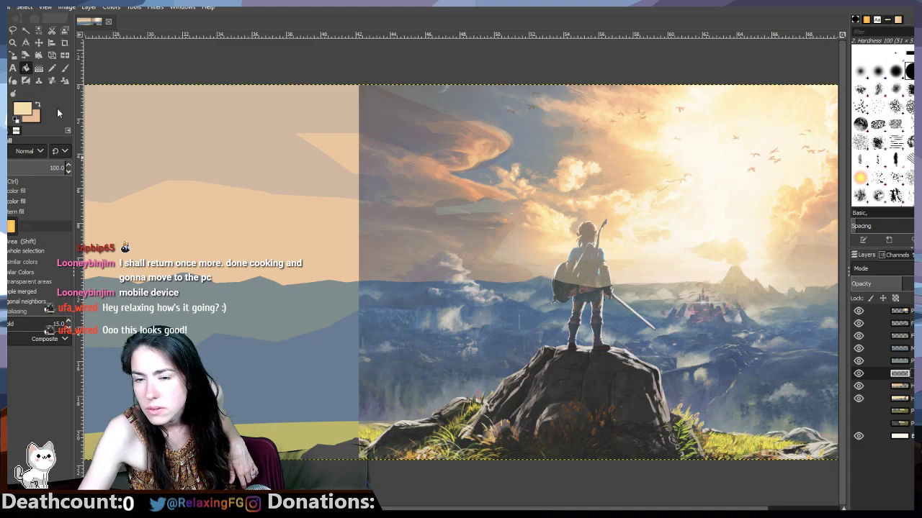
pyautogui.press('u')
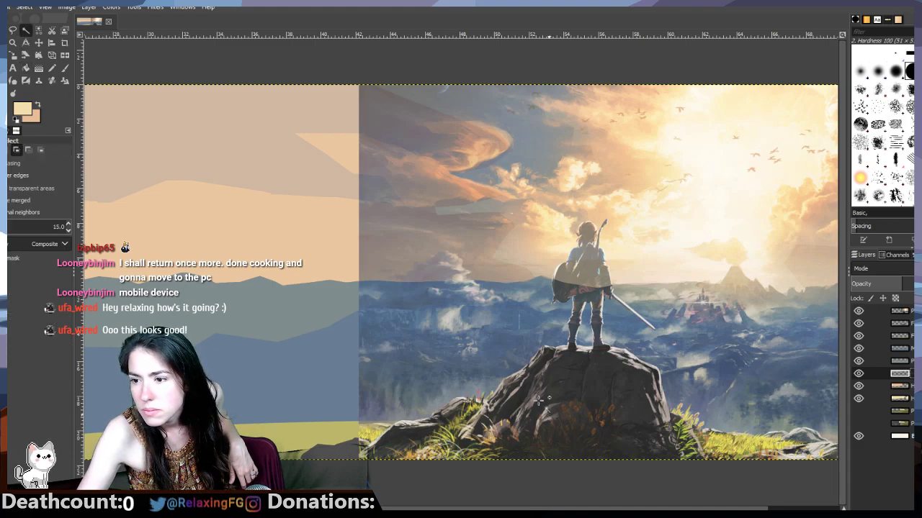
pyautogui.click(13, 31)
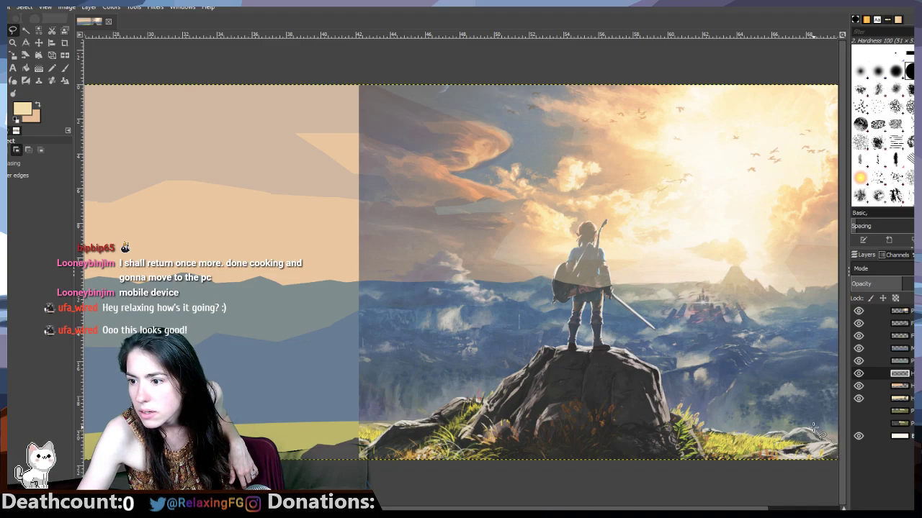
pyautogui.click(797, 426)
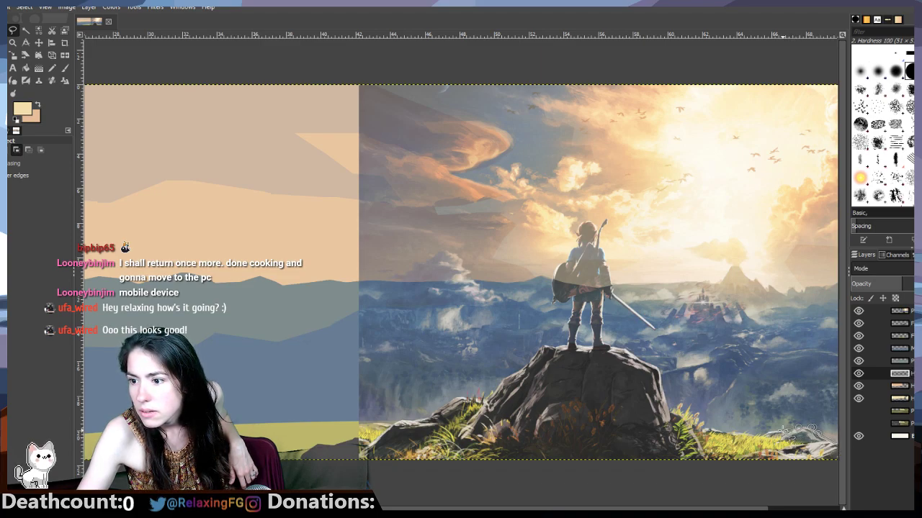
pyautogui.moveTo(769, 432); pyautogui.dragTo(748, 439)
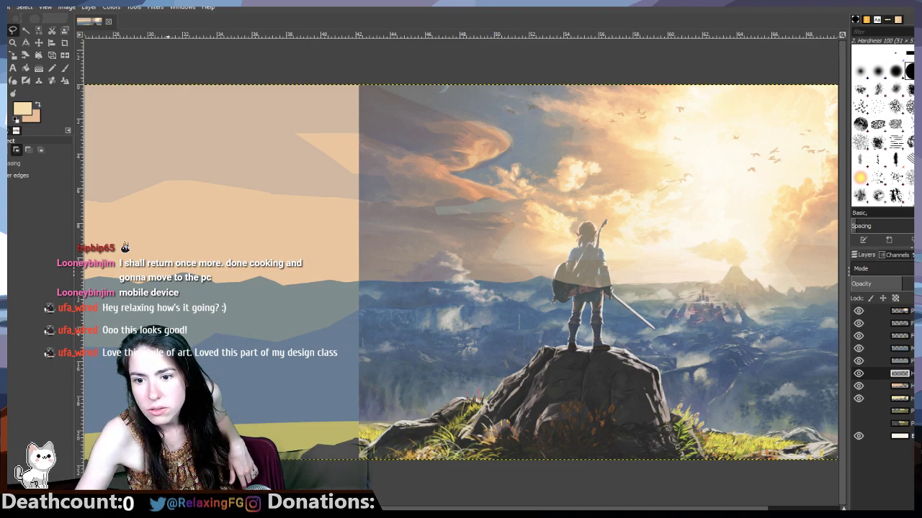
pyautogui.press('2')
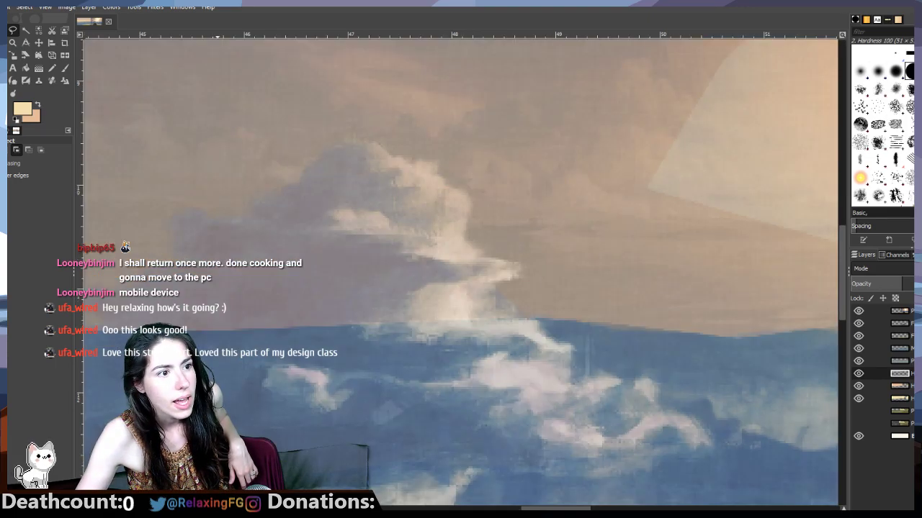
pyautogui.scroll(-10, 295, 443)
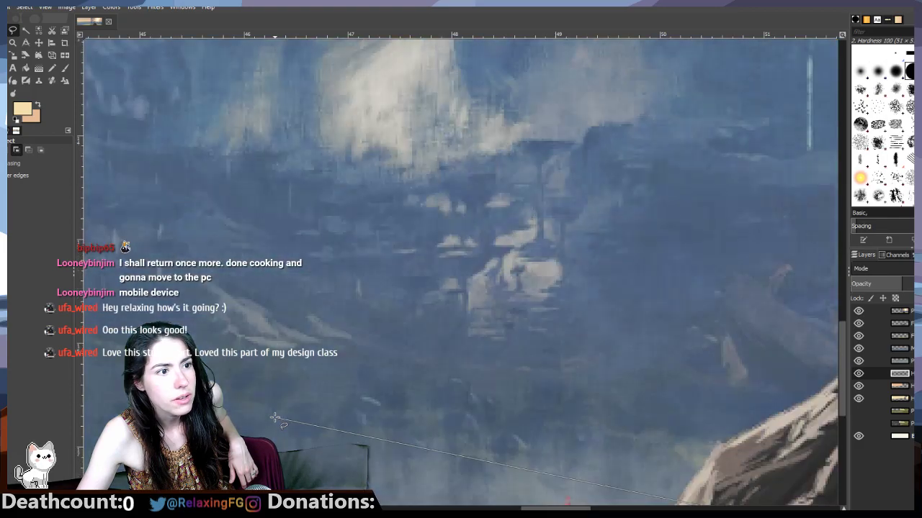
pyautogui.moveTo(541, 508); pyautogui.dragTo(689, 508)
pyautogui.scroll(-5, 670, 450)
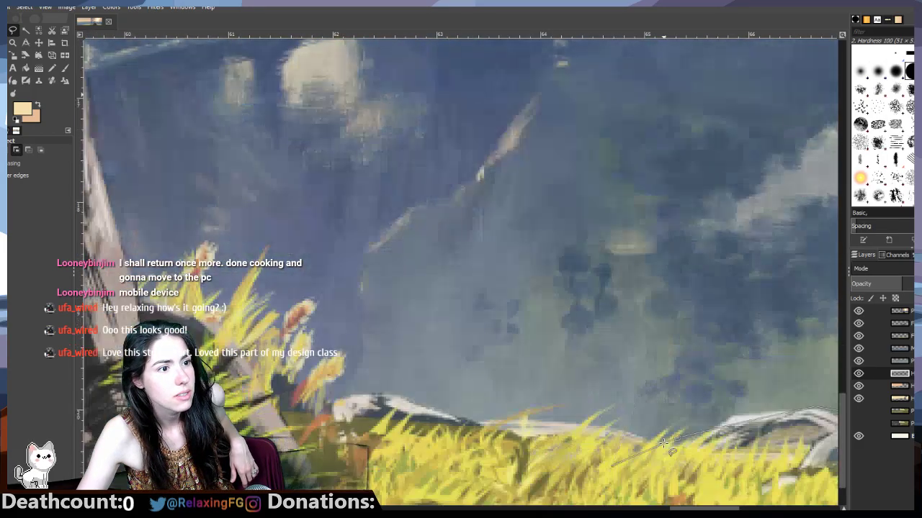
pyautogui.scroll(-3, 634, 467)
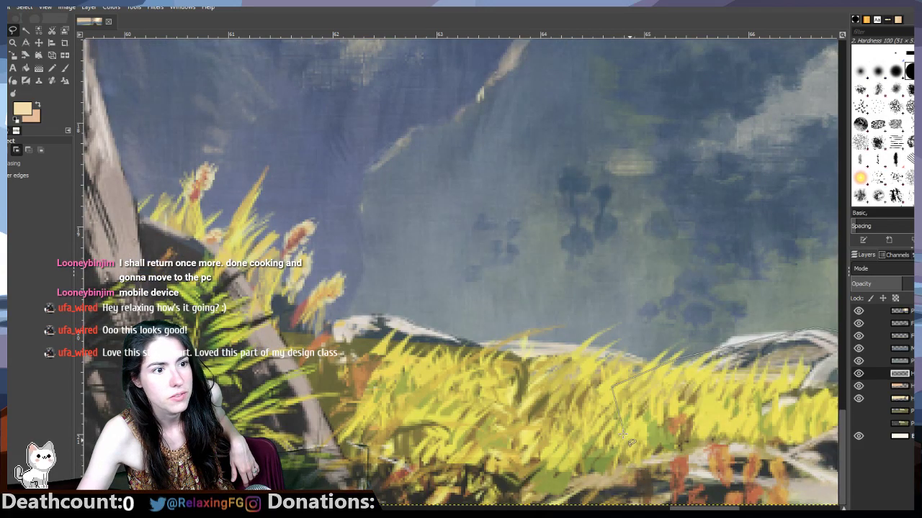
pyautogui.moveTo(717, 508); pyautogui.dragTo(749, 508)
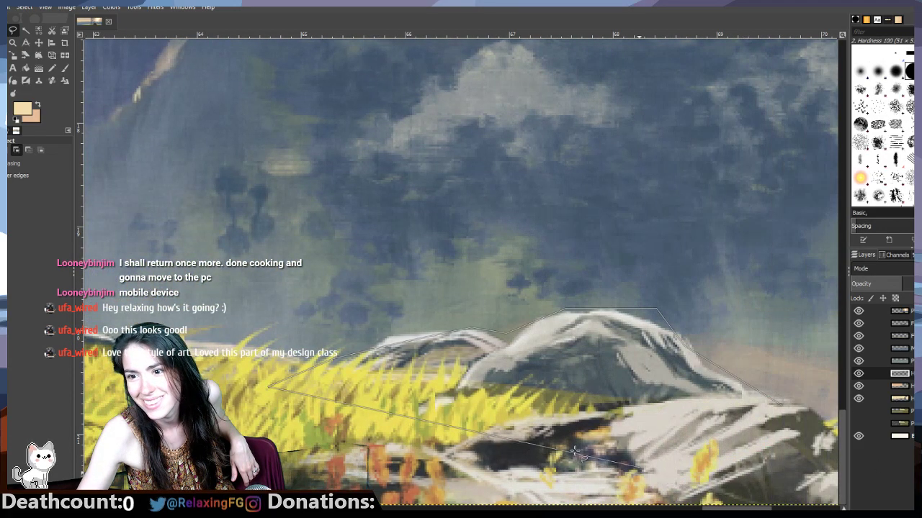
pyautogui.click(338, 371)
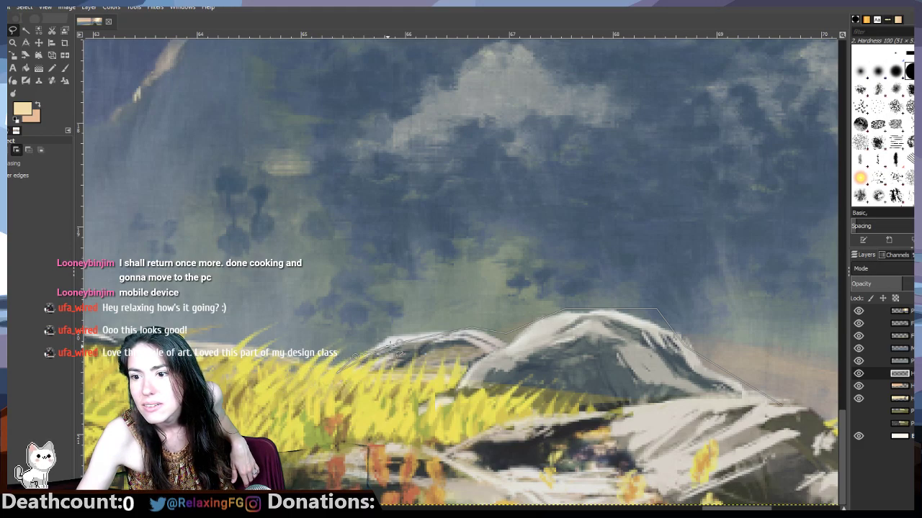
pyautogui.click(391, 335)
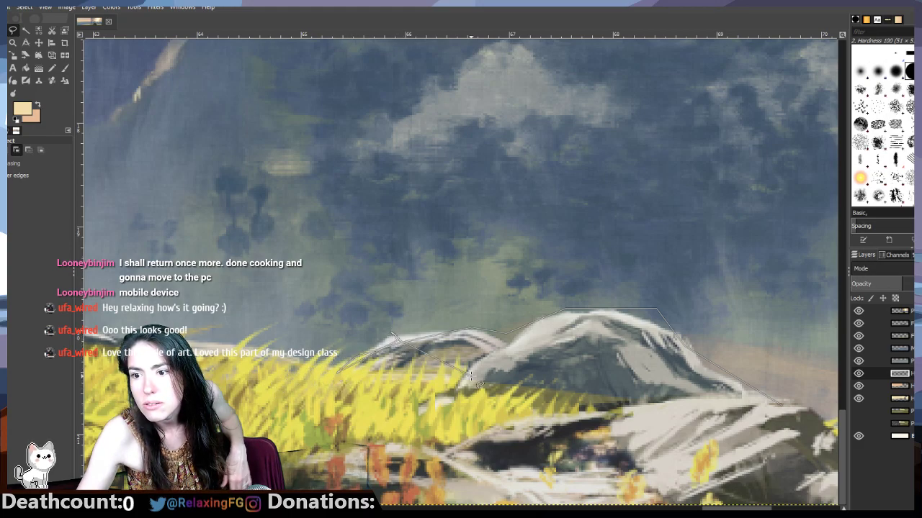
pyautogui.click(403, 372)
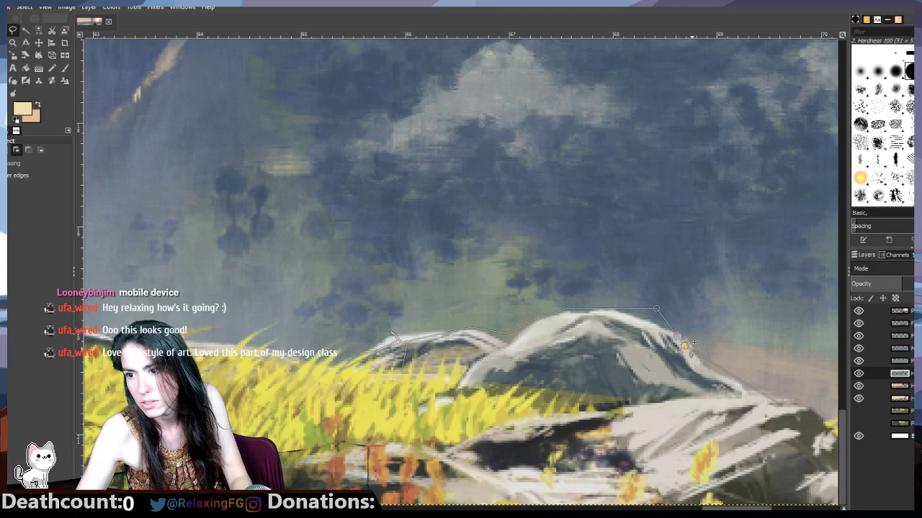
pyautogui.click(25, 33)
pyautogui.click(16, 31)
pyautogui.click(38, 31)
pyautogui.hotkey('ctrl', 'shift', 'a')
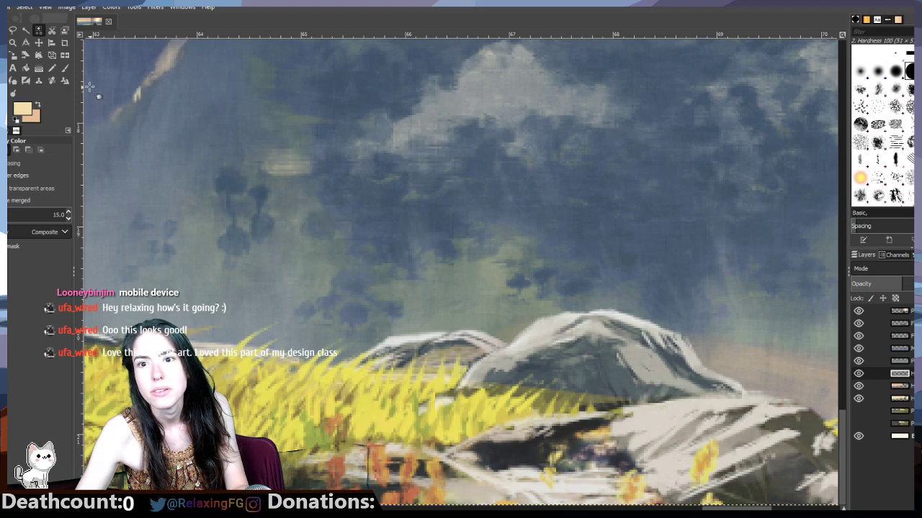
# Step: Compare the small rocks near the landscape's lower-right corner with the flat painted shapes by toggling the reference layer's visibility
pyautogui.click(12, 32)
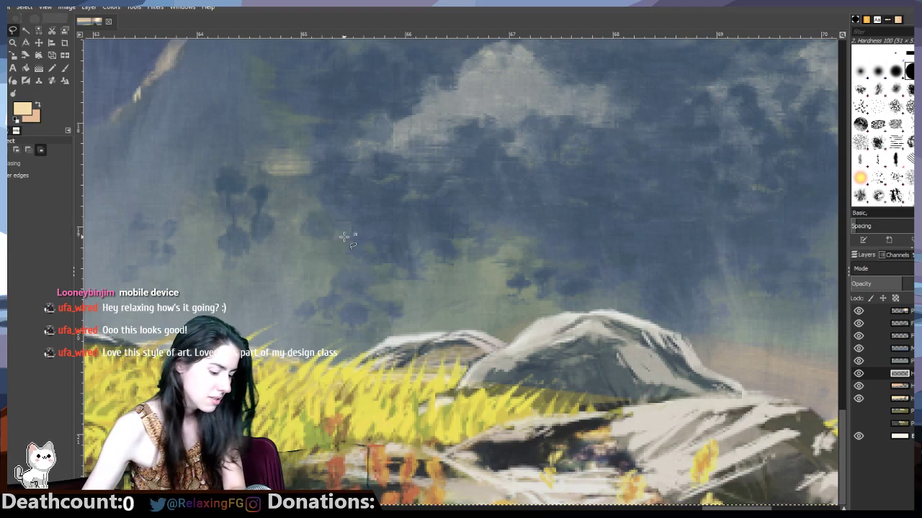
pyautogui.click(859, 312)
pyautogui.click(859, 311)
pyautogui.click(858, 311)
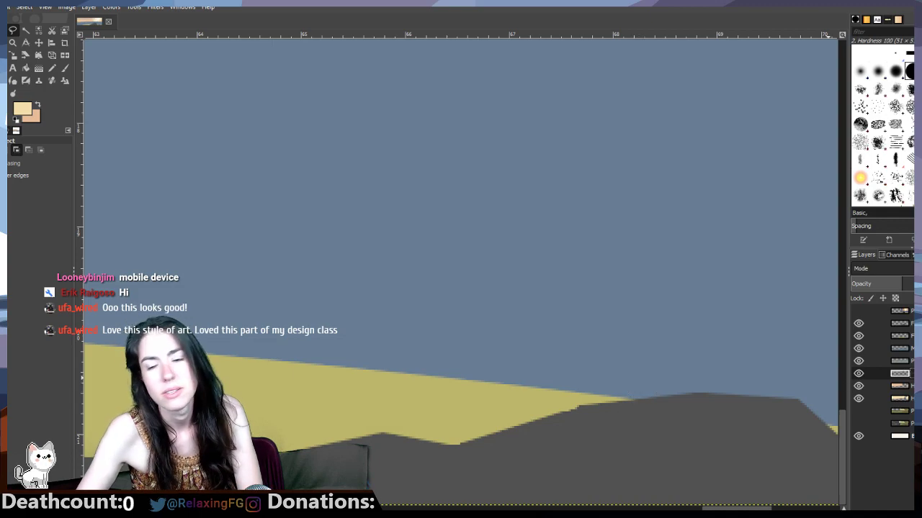
pyautogui.click(858, 311)
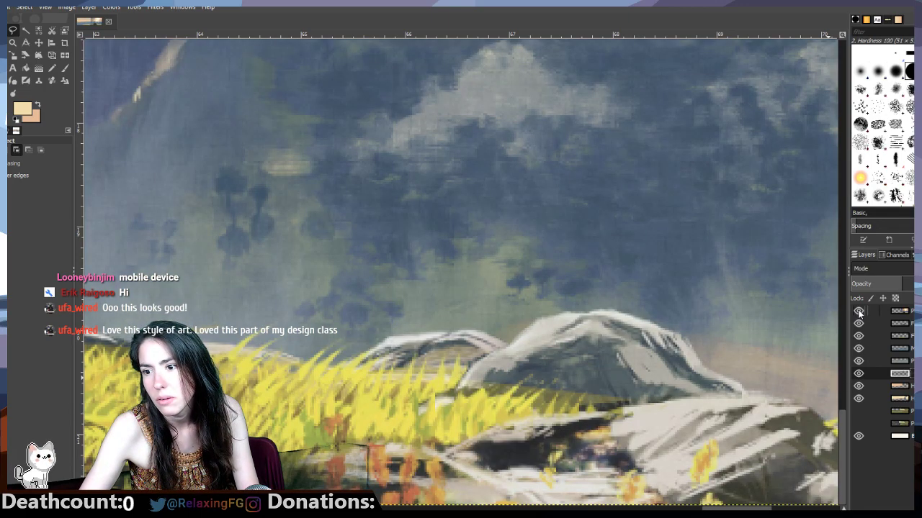
pyautogui.click(858, 311)
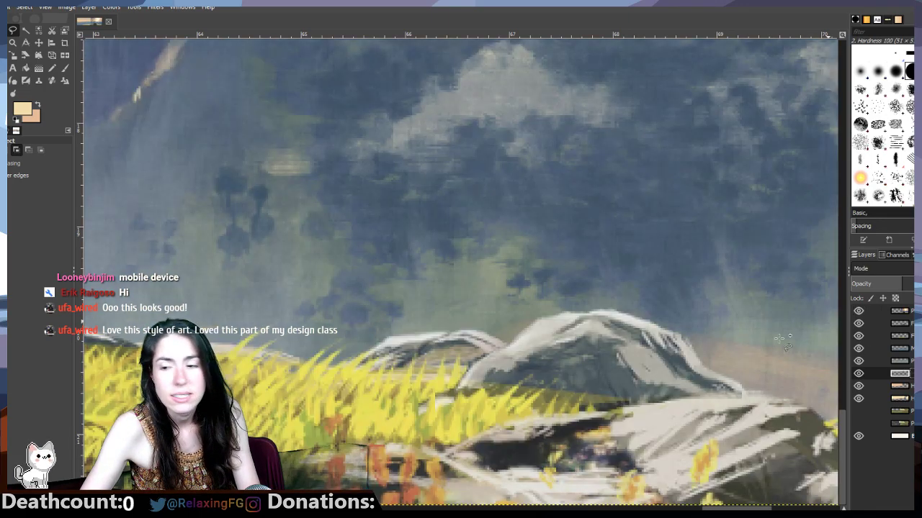
pyautogui.click(858, 311)
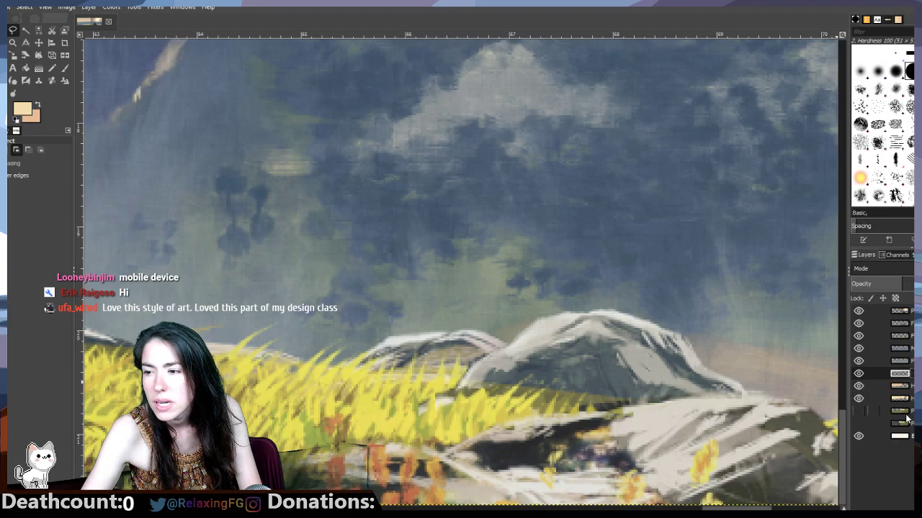
# Step: Create a transparent 3840 by 1080 px layer named Rock directly below the reference layer
pyautogui.click(867, 323)
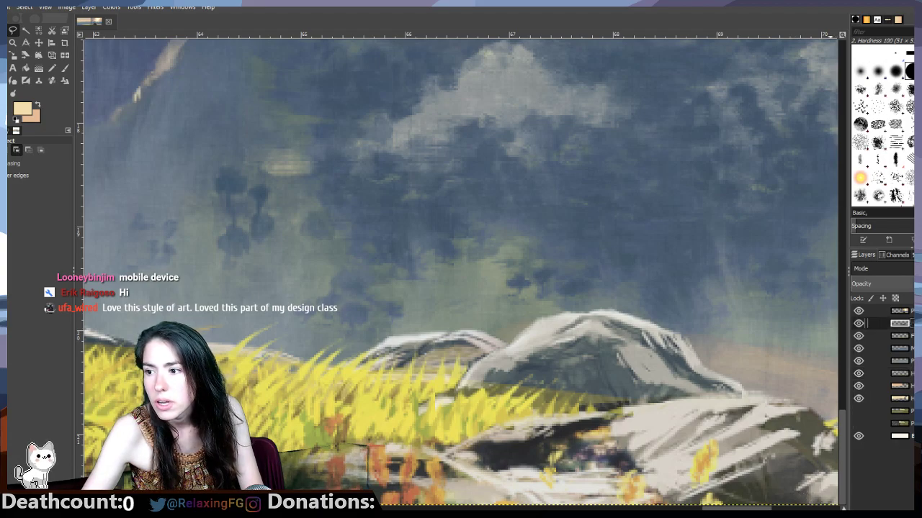
pyautogui.hotkey('shift', 'ctrl', 'n')
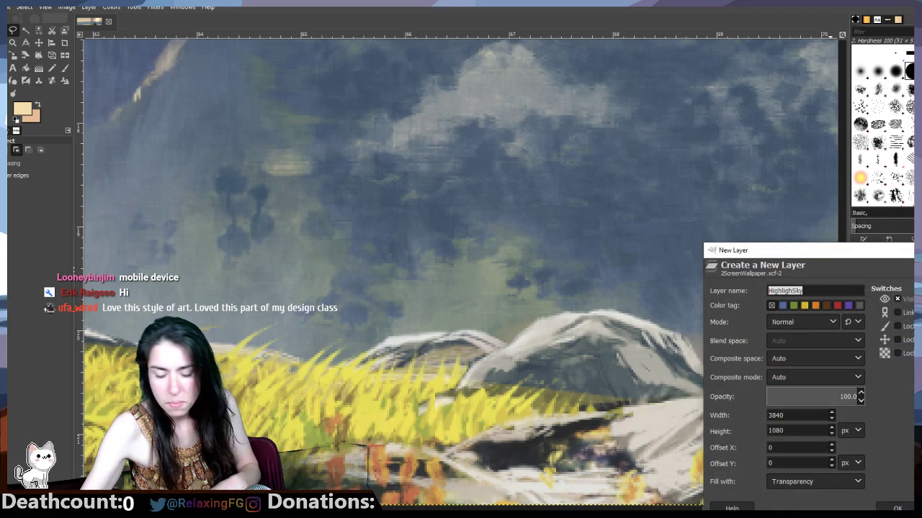
pyautogui.write('R')
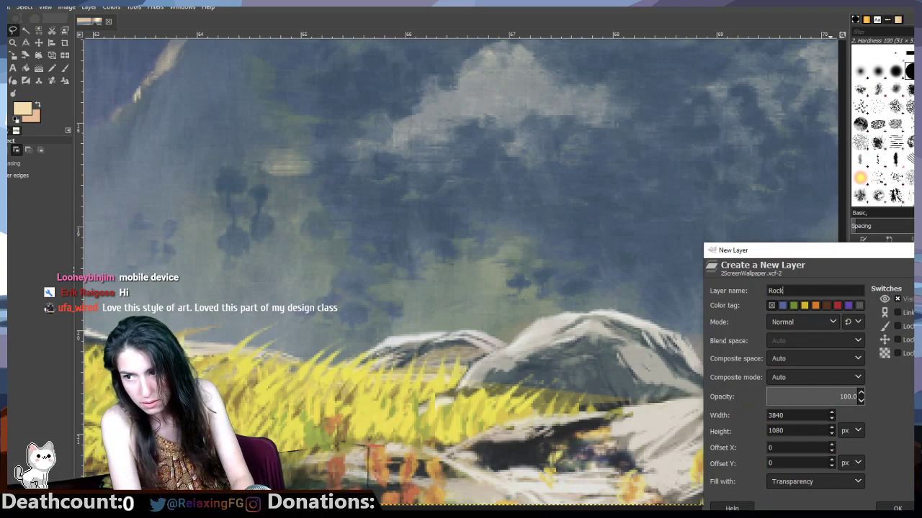
pyautogui.write('ock')
pyautogui.press('Return')
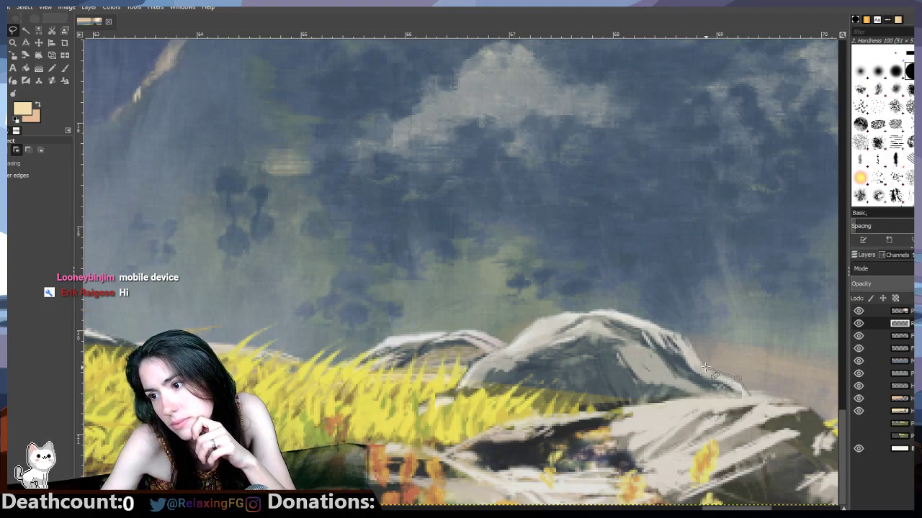
# Step: Outline the rounded rock behind the yellow grass with a closed Free Select path following the reference, including its lower edge
pyautogui.moveTo(706, 368)
pyautogui.mouseDown()
pyautogui.moveTo(680, 336)
pyautogui.moveTo(613, 308)
pyautogui.moveTo(542, 313)
pyautogui.moveTo(476, 359)
pyautogui.moveTo(465, 383)
pyautogui.moveTo(416, 419)
pyautogui.mouseUp()
pyautogui.click(452, 401)
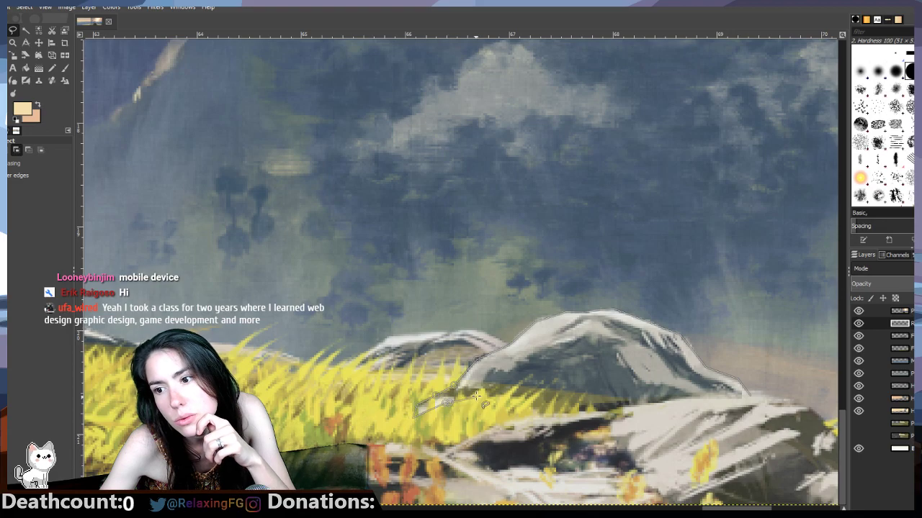
pyautogui.click(489, 381)
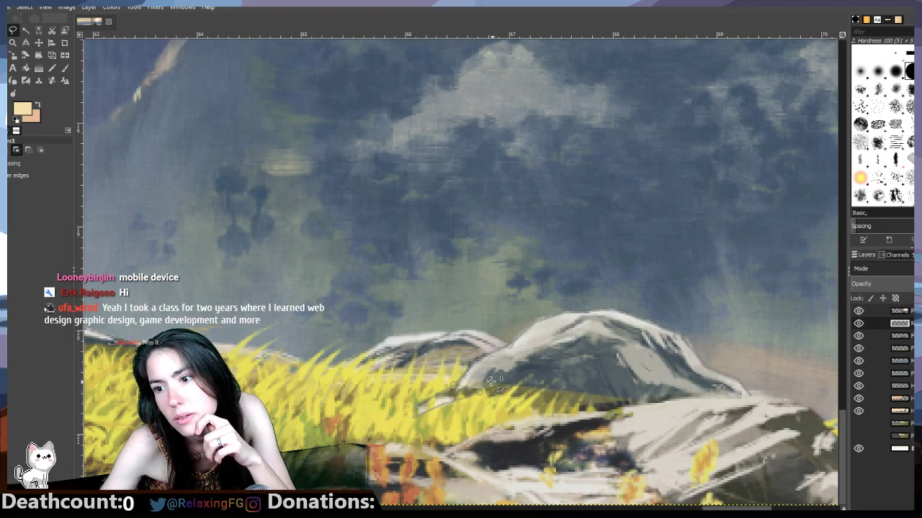
pyautogui.click(540, 389)
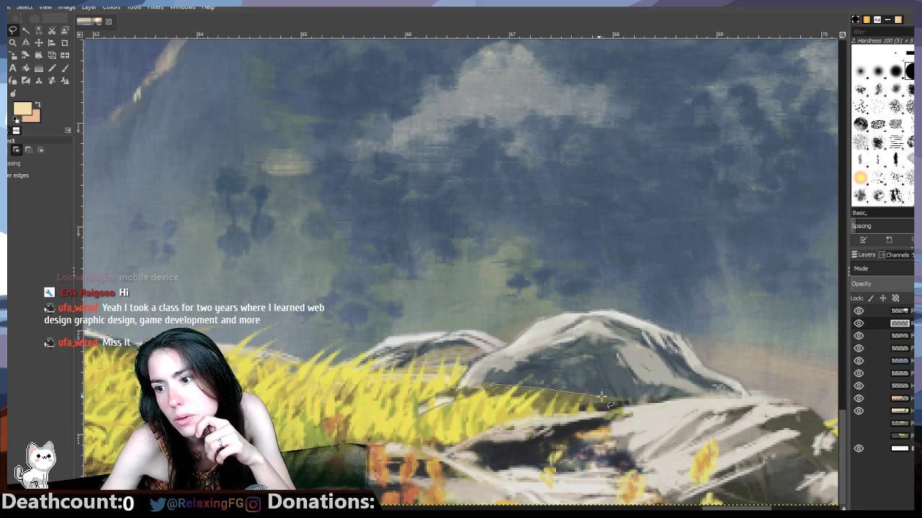
pyautogui.click(629, 401)
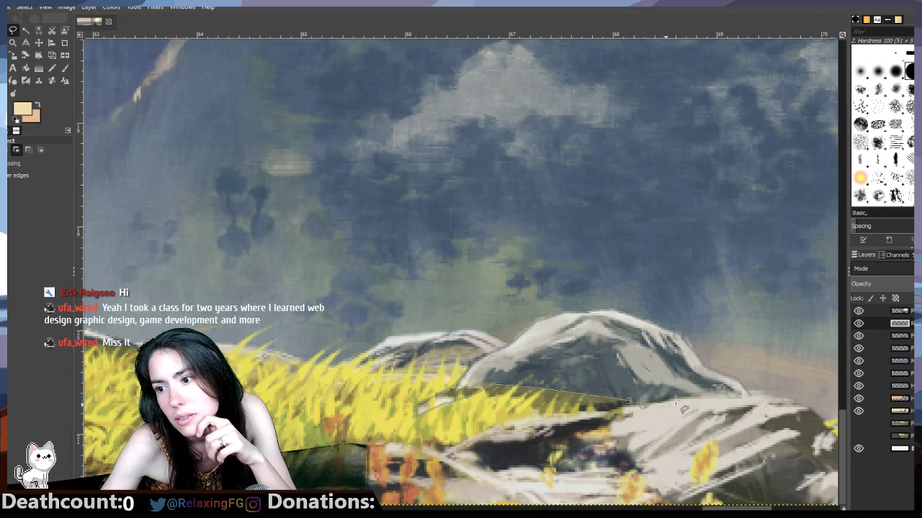
pyautogui.click(707, 398)
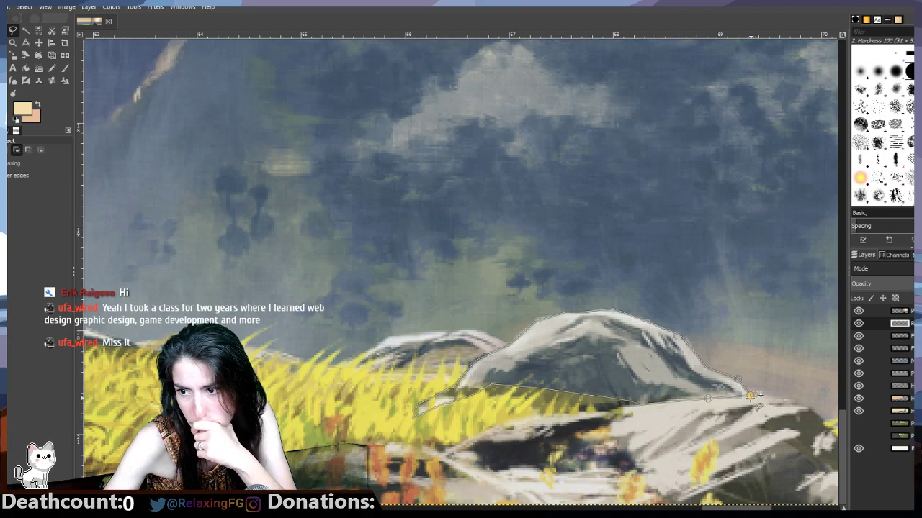
pyautogui.click(751, 396)
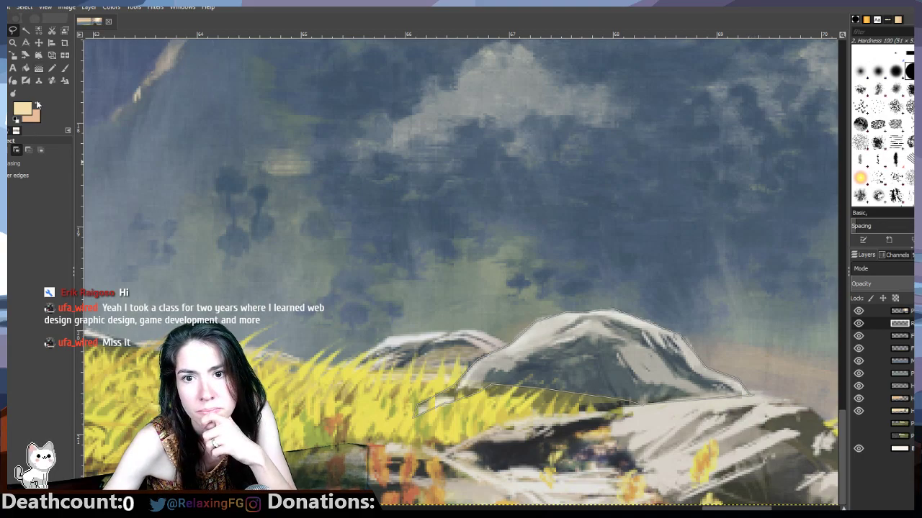
# Step: Set the foreground colour to the grey 5b6567 sampled from the middle of the outlined rounded rock
pyautogui.click(22, 112)
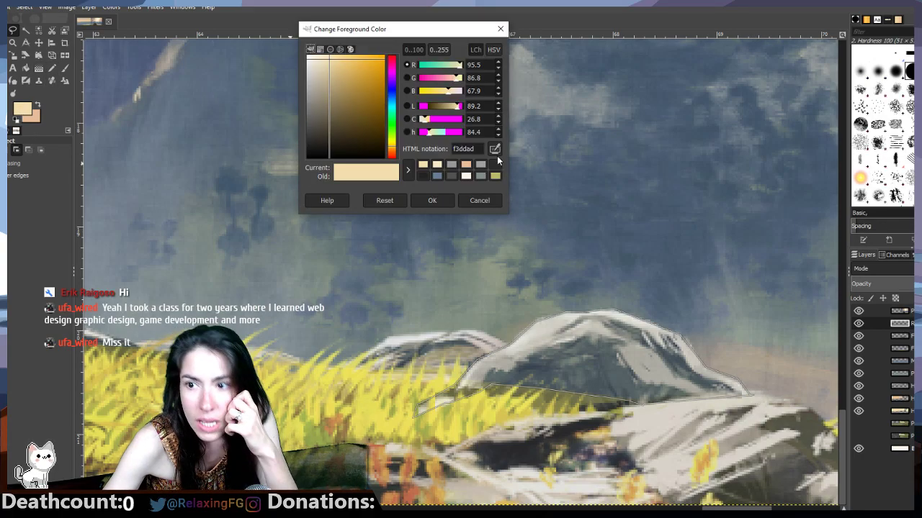
pyautogui.click(537, 362)
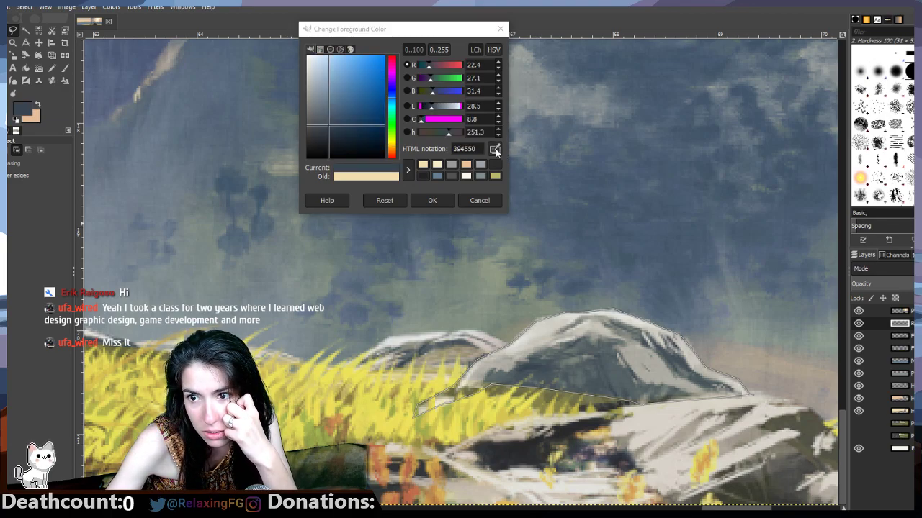
pyautogui.click(496, 149)
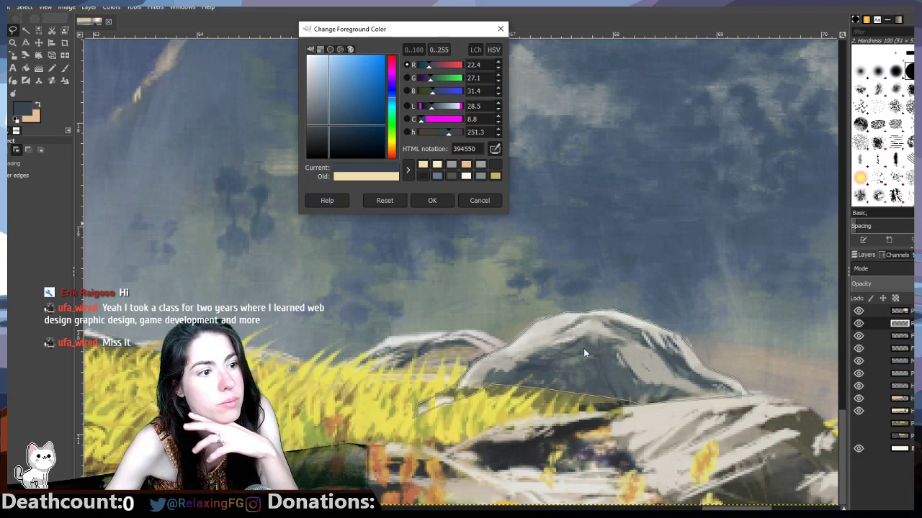
pyautogui.click(584, 349)
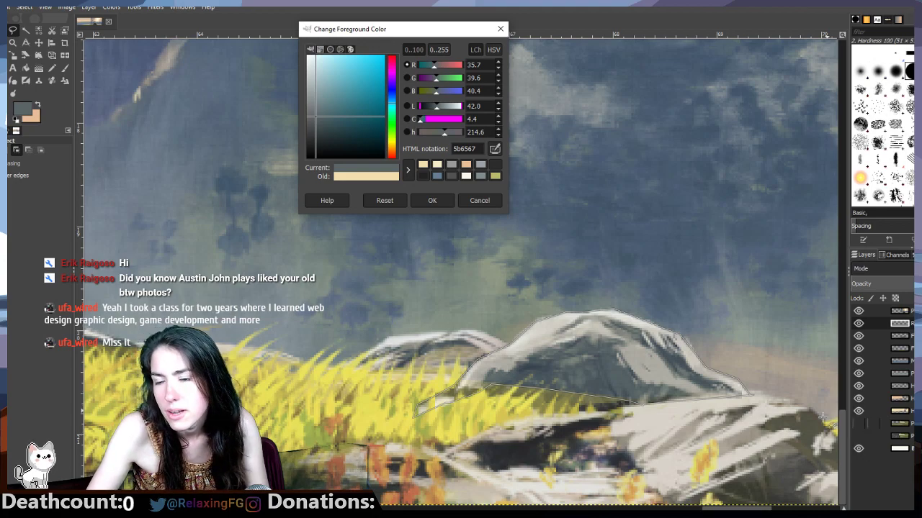
pyautogui.click(431, 202)
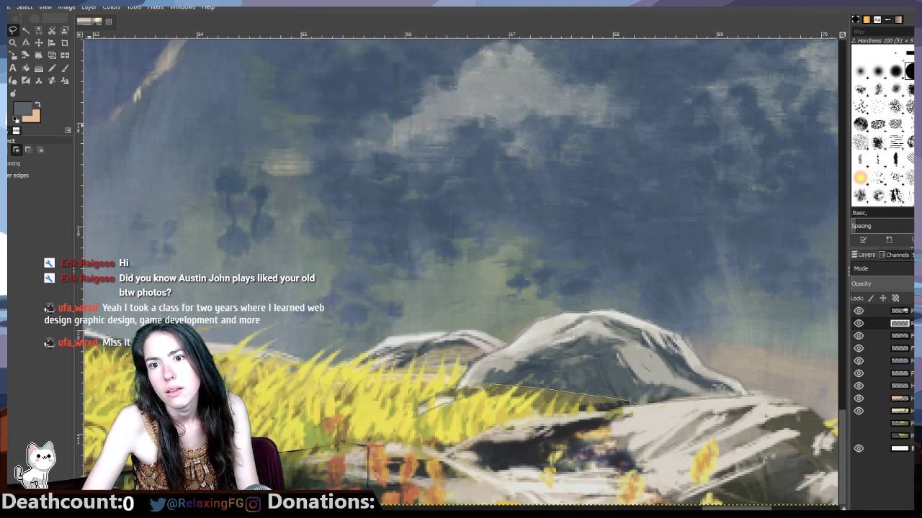
# Step: Fill the outlined rounded rock with the sampled grey using the Pencil tool, check it under the reference, and clear the selection
pyautogui.click(52, 68)
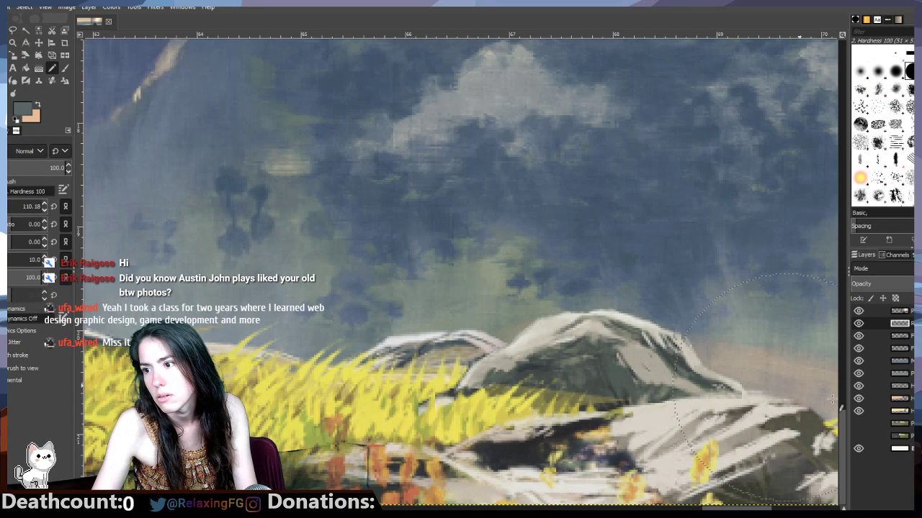
pyautogui.click(859, 311)
pyautogui.click(860, 311)
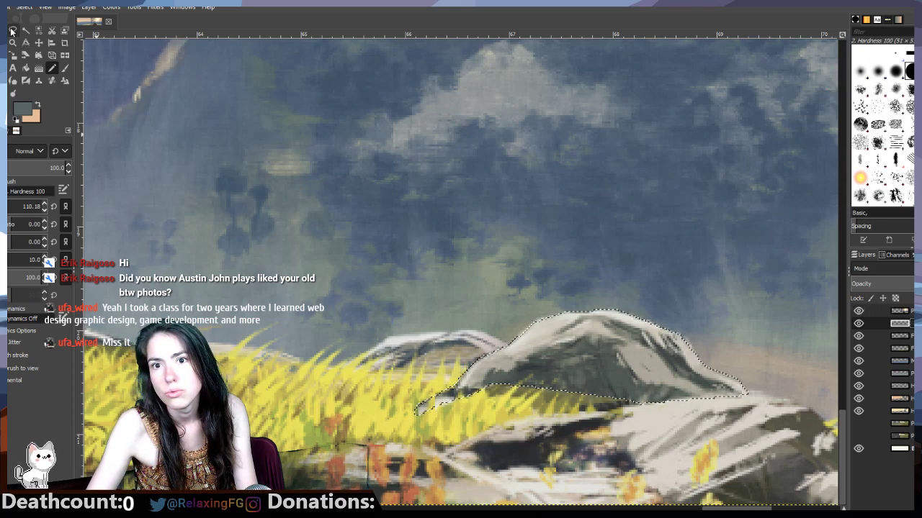
pyautogui.press('f')
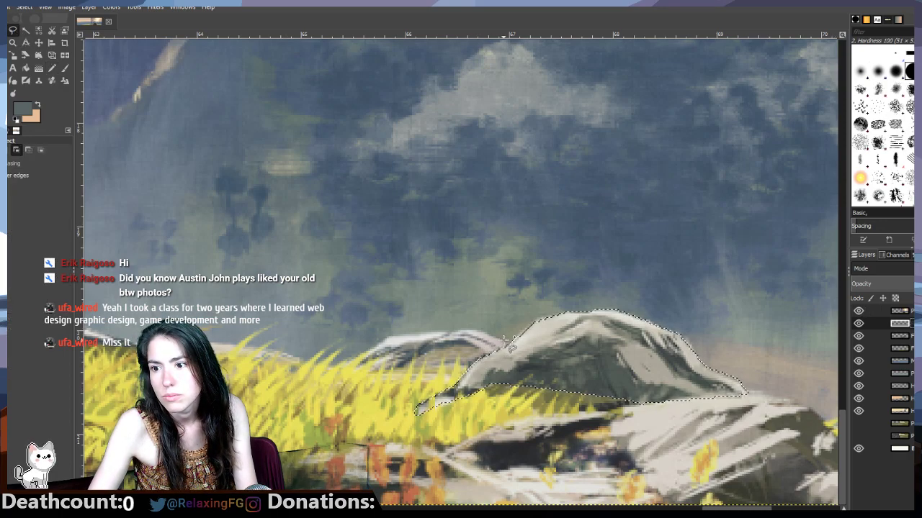
pyautogui.hotkey('ctrl', 'shift', 'a')
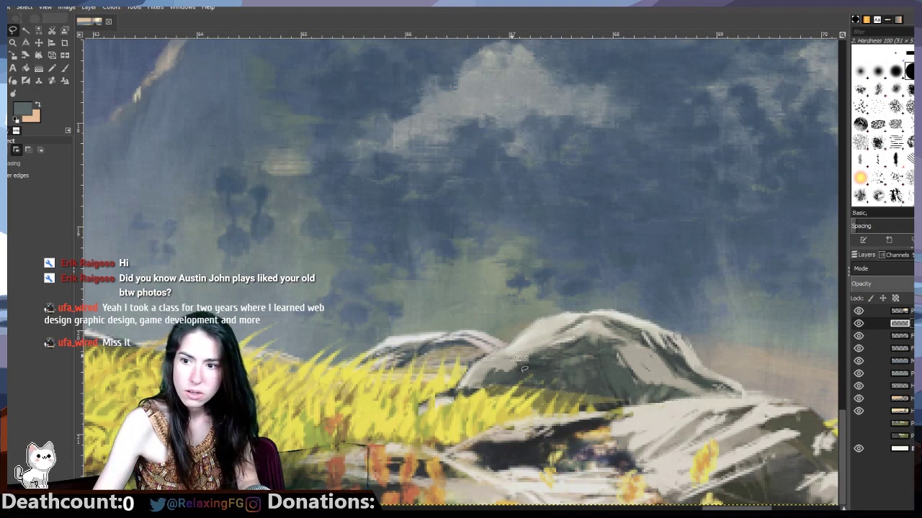
# Step: Outline the smaller rock beside the rounded one with a closed Free Select path, fill it grey with the Pencil, and deselect
pyautogui.moveTo(509, 344)
pyautogui.mouseDown()
pyautogui.moveTo(481, 330)
pyautogui.moveTo(360, 338)
pyautogui.moveTo(313, 371)
pyautogui.moveTo(471, 378)
pyautogui.moveTo(519, 364)
pyautogui.moveTo(509, 345)
pyautogui.mouseUp()
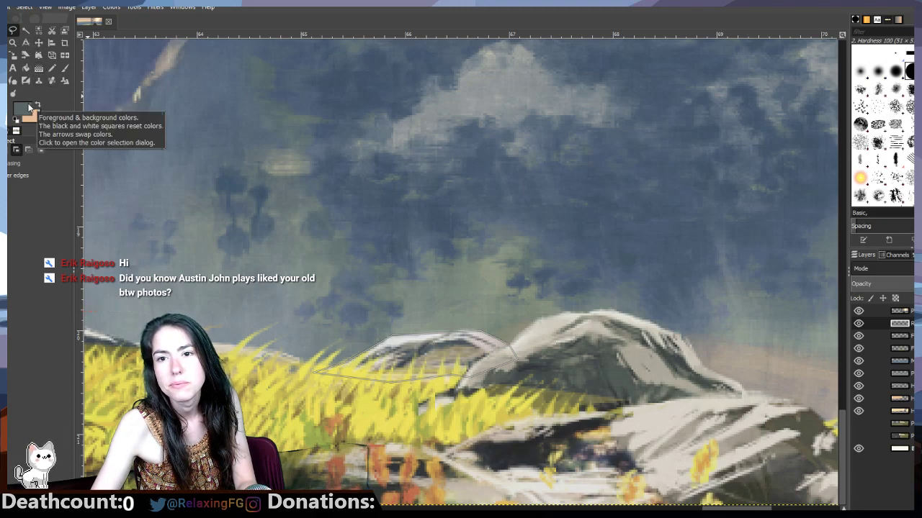
pyautogui.click(52, 68)
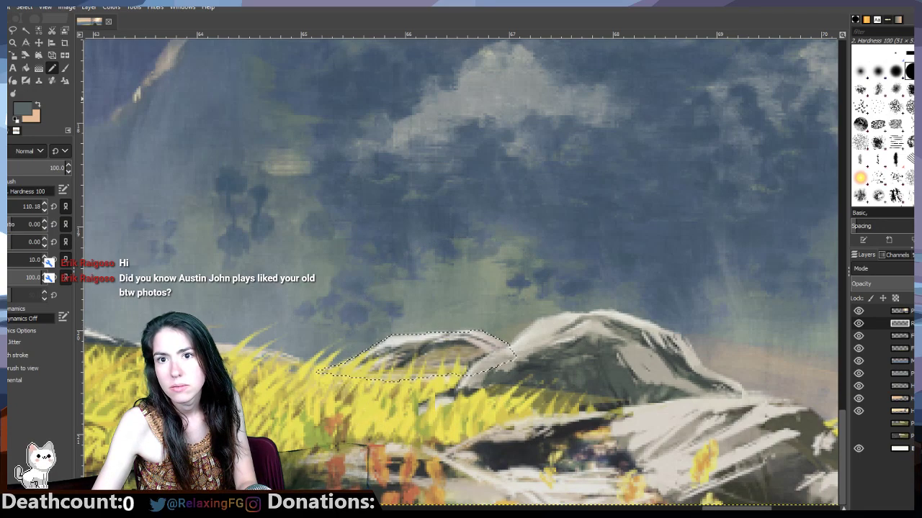
pyautogui.click(12, 30)
pyautogui.hotkey('ctrl', 'shift', 'a')
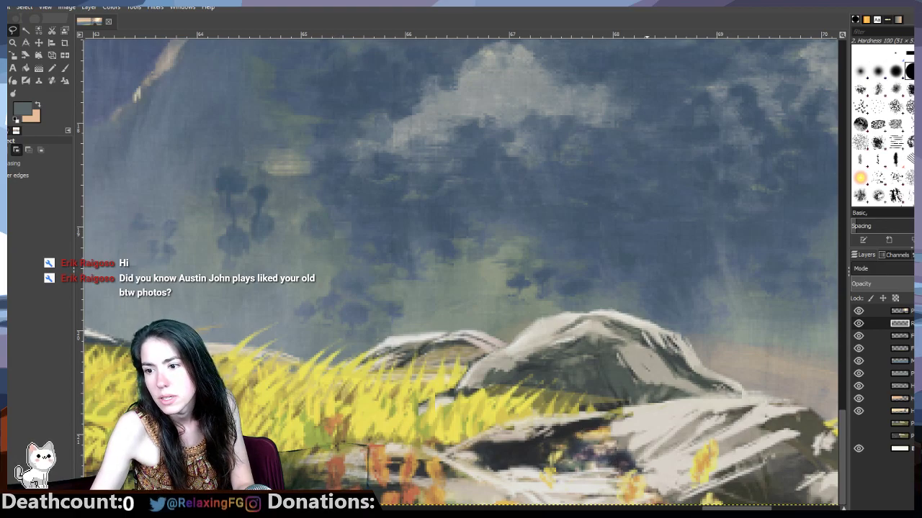
# Step: Inspect the flat grey rocks with the reference layer hidden, toggling the visibility of the layer directly below Rock
pyautogui.moveTo(736, 509); pyautogui.dragTo(614, 508)
pyautogui.hscroll(10, 460, 271)
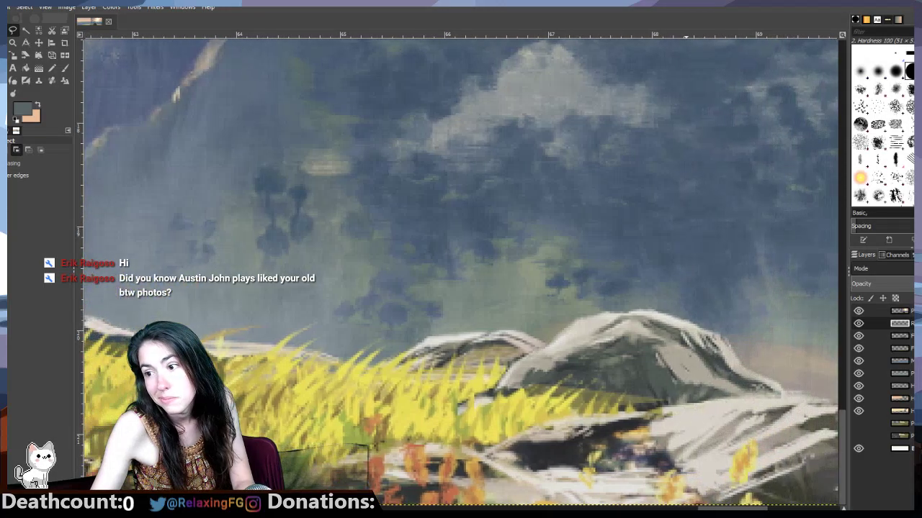
pyautogui.hscroll(2, 461, 271)
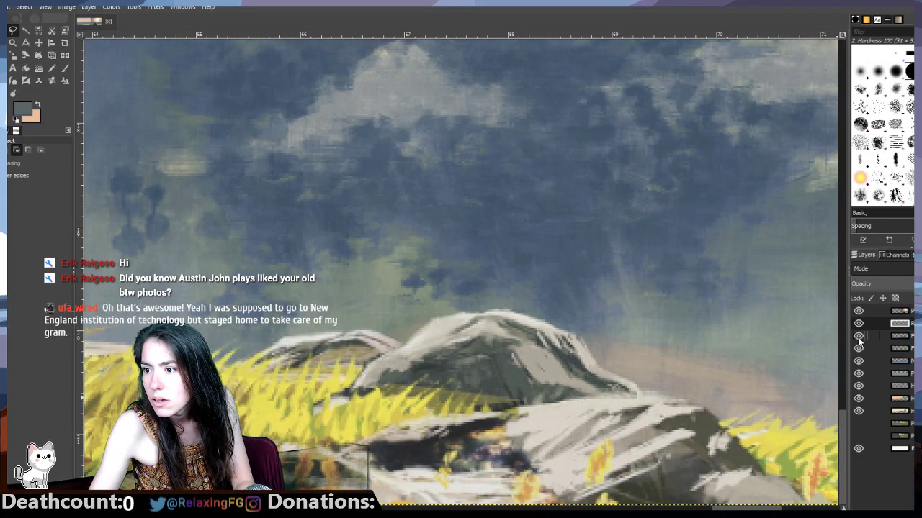
pyautogui.click(857, 311)
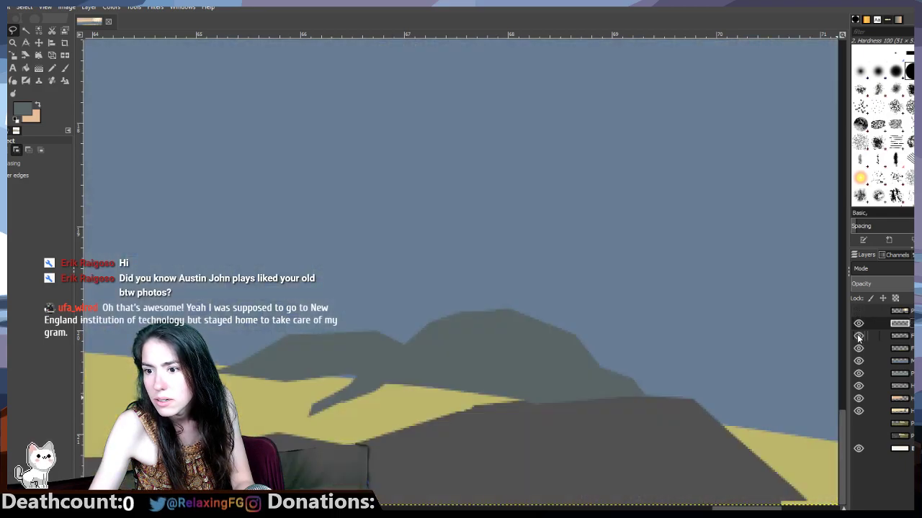
pyautogui.click(857, 336)
pyautogui.click(857, 335)
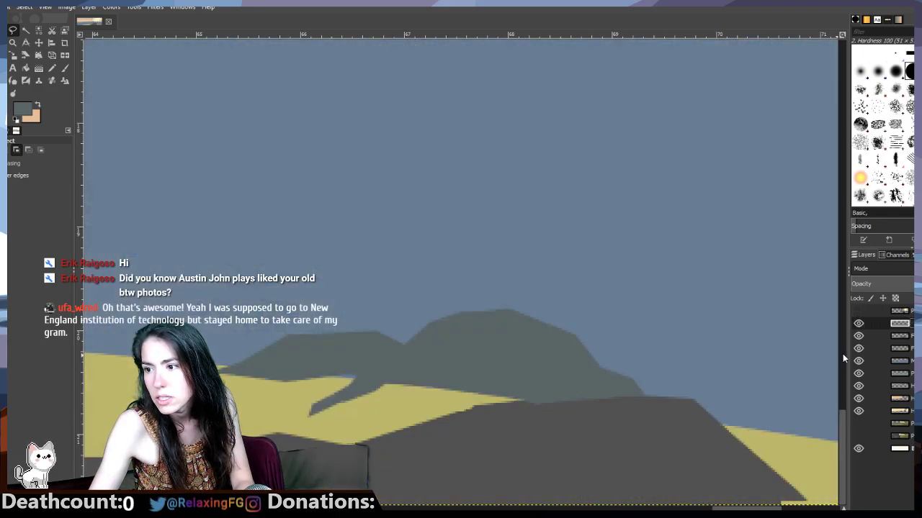
# Step: Place the Rock layer below the dark foreground rock's layer and nudge the grey shapes into position behind that rock
pyautogui.press('m')
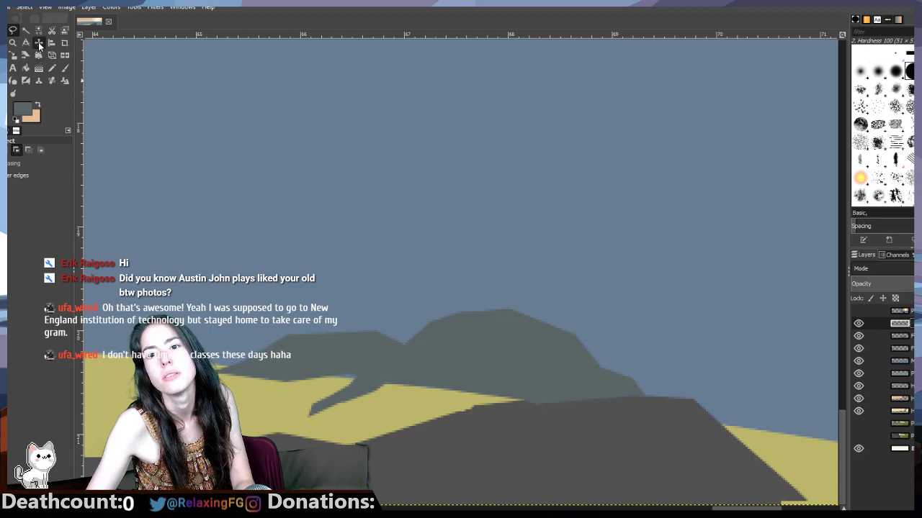
pyautogui.moveTo(504, 356); pyautogui.dragTo(494, 362)
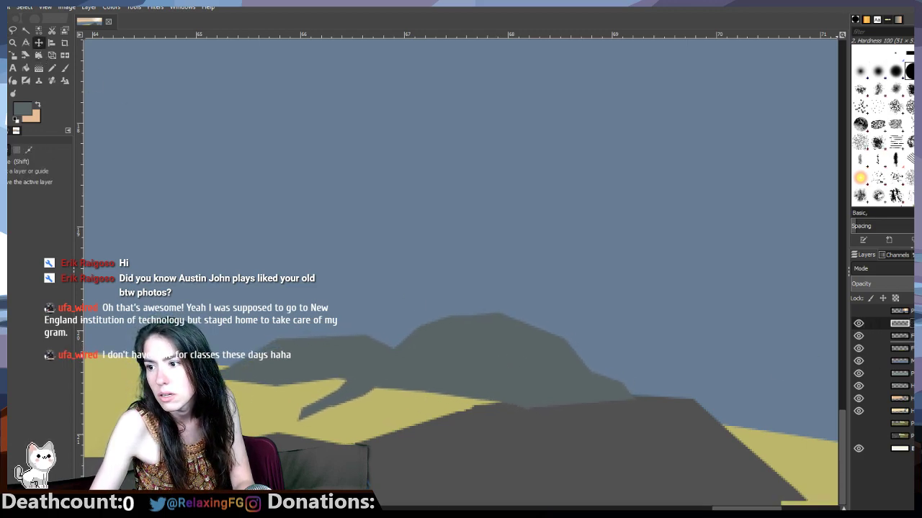
pyautogui.click(900, 335)
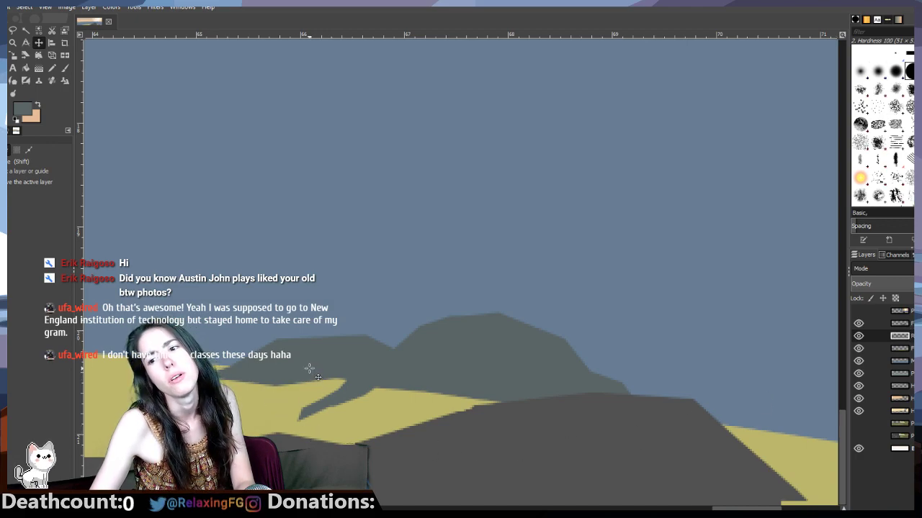
pyautogui.moveTo(309, 368); pyautogui.dragTo(315, 365)
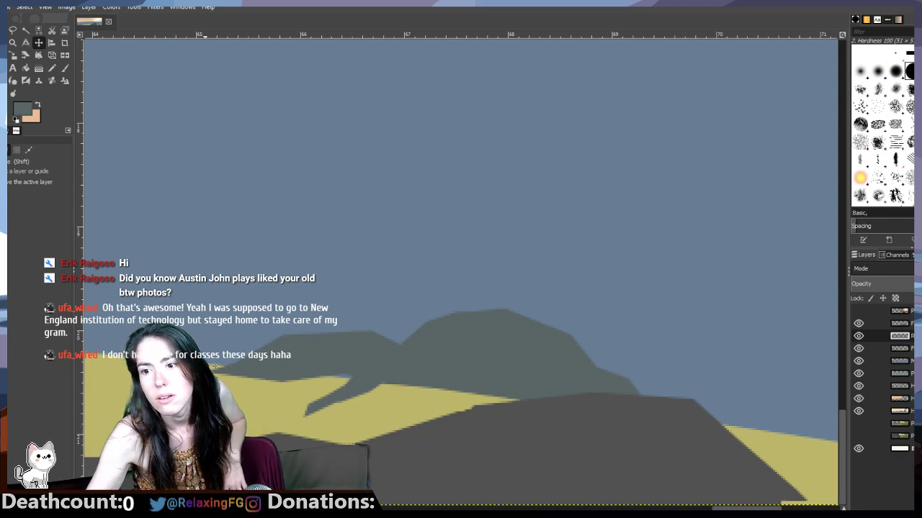
pyautogui.moveTo(411, 366)
pyautogui.mouseDown()
pyautogui.moveTo(412, 374)
pyautogui.moveTo(408, 367)
pyautogui.mouseUp()
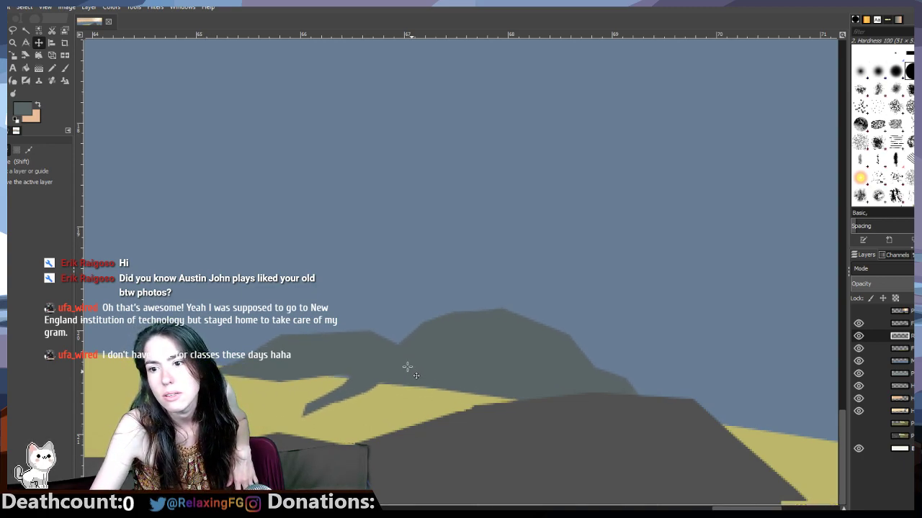
# Step: Compare the repositioned grey rocks with the painted originals by repeatedly toggling the reference layer's visibility
pyautogui.click(859, 312)
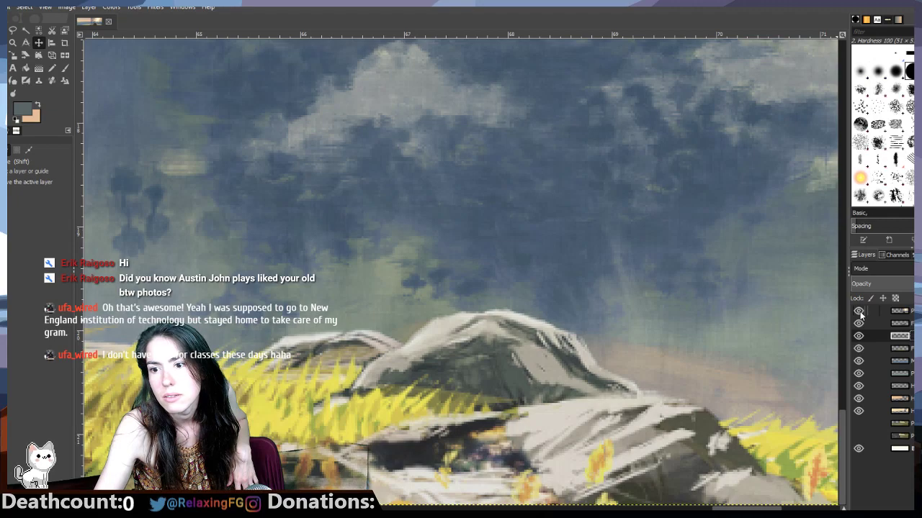
pyautogui.click(859, 312)
pyautogui.click(860, 313)
pyautogui.click(859, 312)
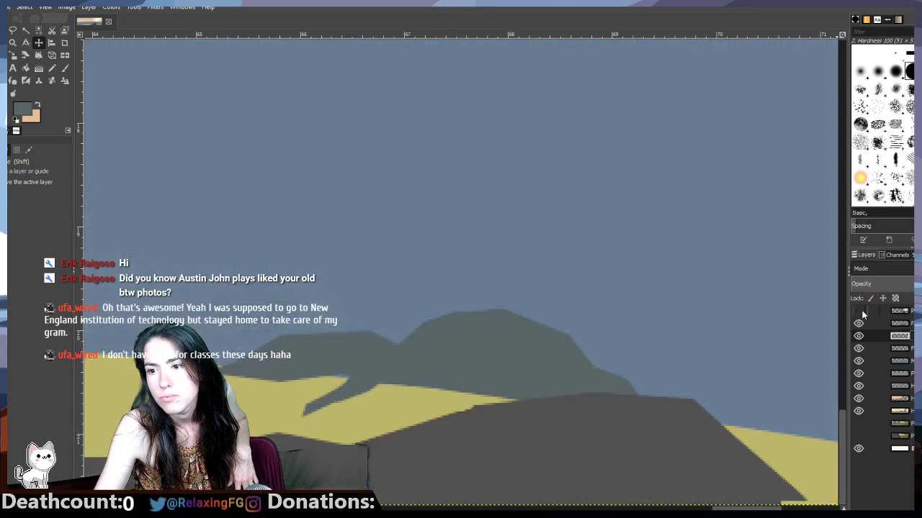
pyautogui.click(860, 312)
pyautogui.click(860, 314)
pyautogui.click(859, 313)
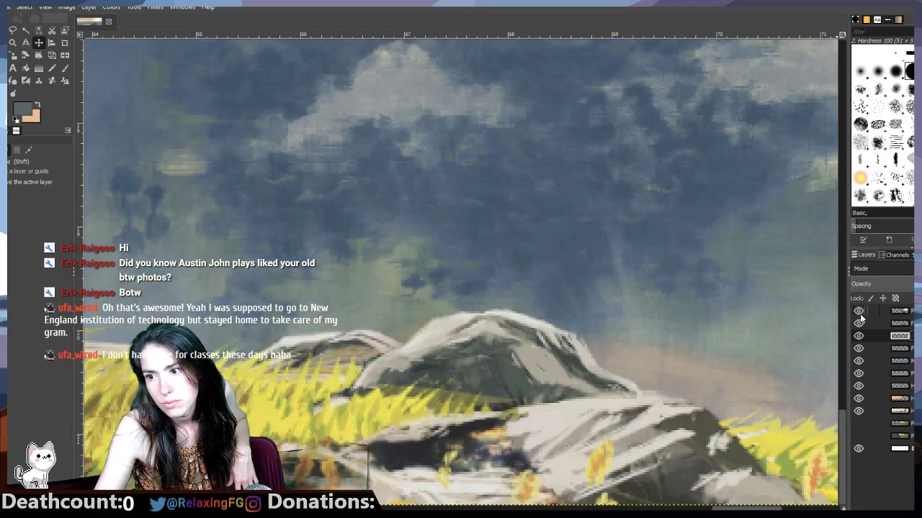
pyautogui.click(860, 312)
pyautogui.click(860, 313)
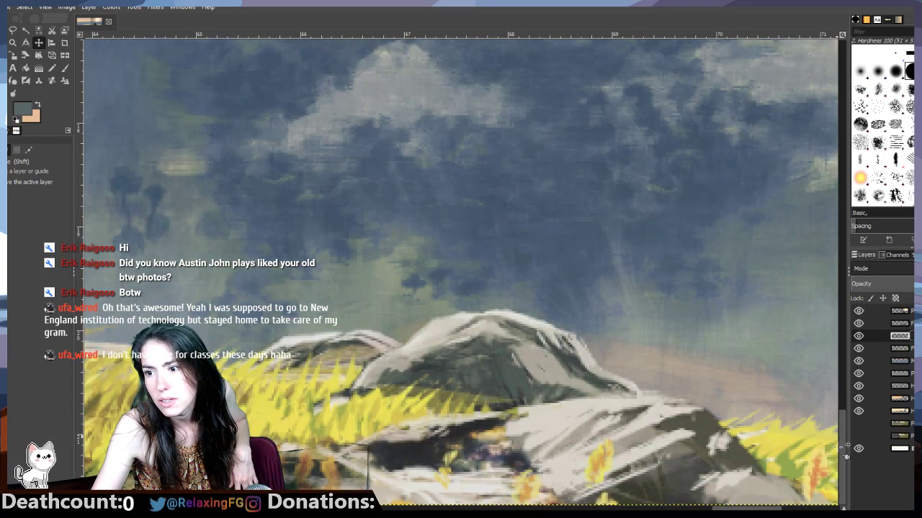
# Step: Outline the low rock along the canvas's lower edge beneath the yellow grass with Free Select and paint it on the foreground rock layer
pyautogui.click(13, 30)
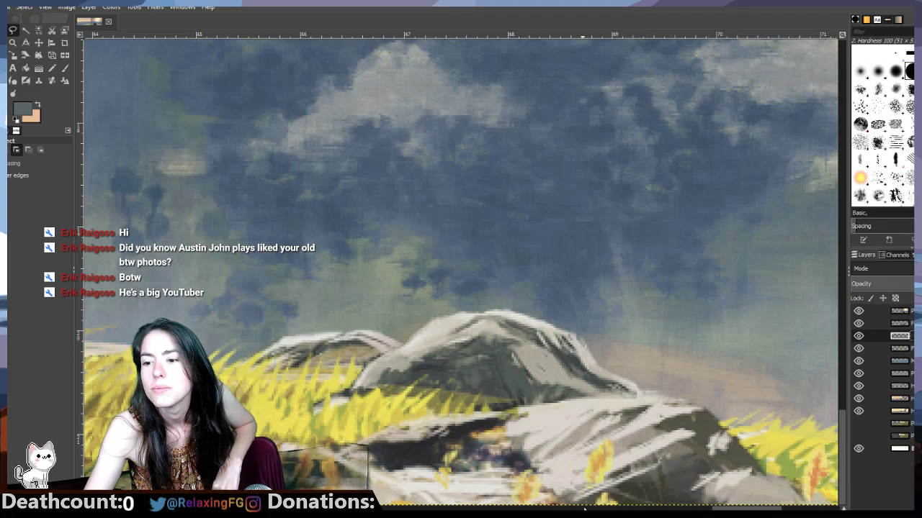
pyautogui.moveTo(727, 509); pyautogui.dragTo(312, 486)
pyautogui.hscroll(11, 616, 486)
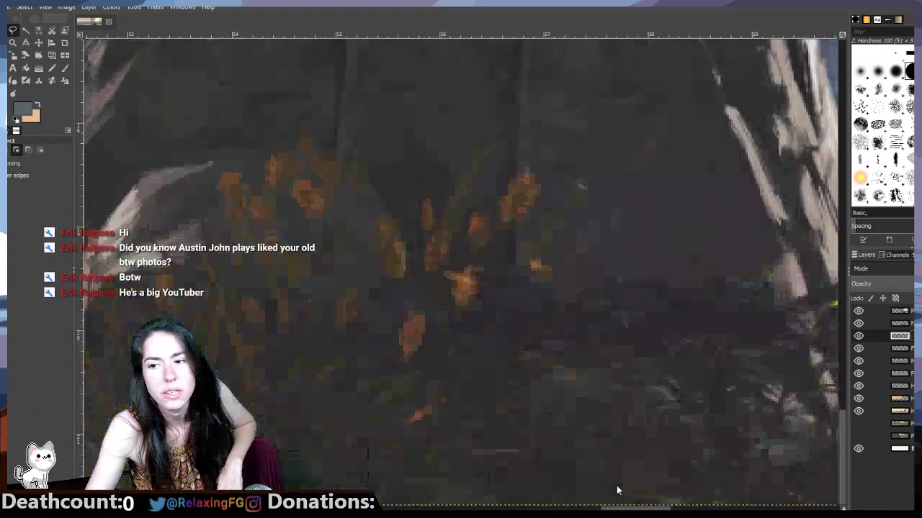
pyautogui.hscroll(4, 616, 486)
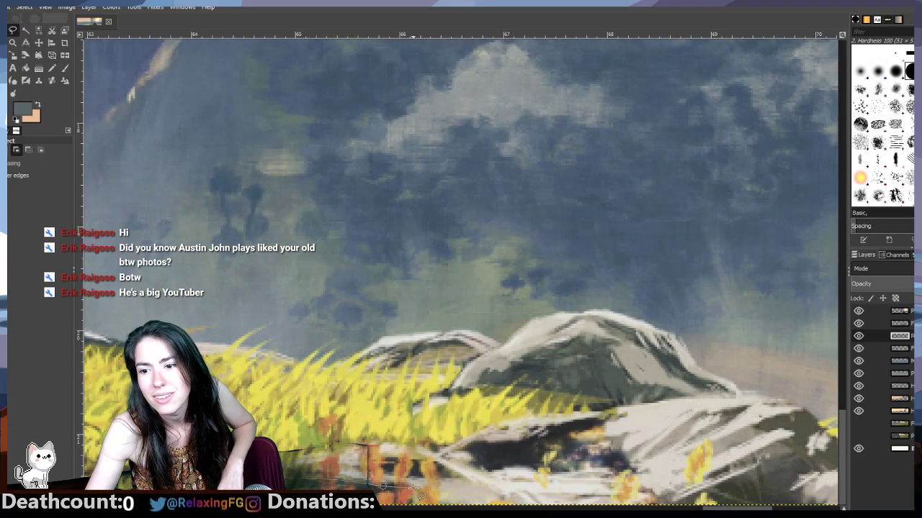
pyautogui.hscroll(-2, 461, 269)
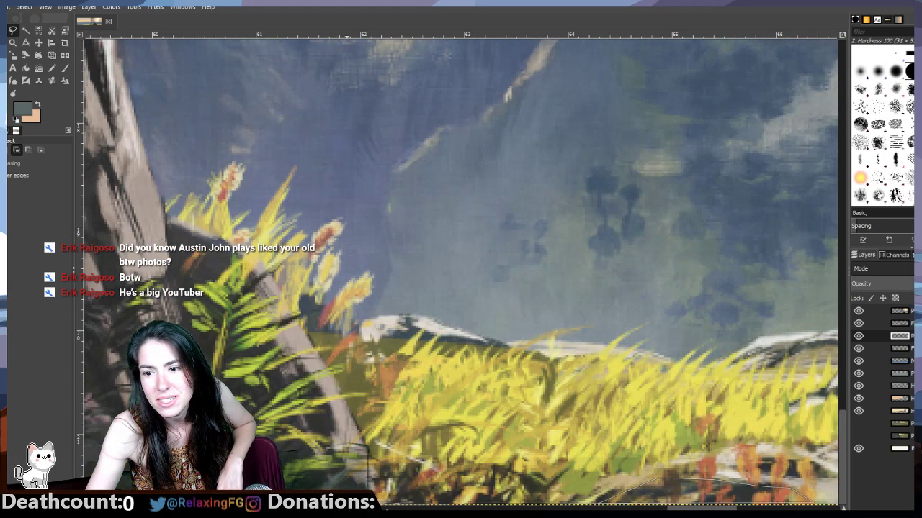
pyautogui.hscroll(-1, 461, 269)
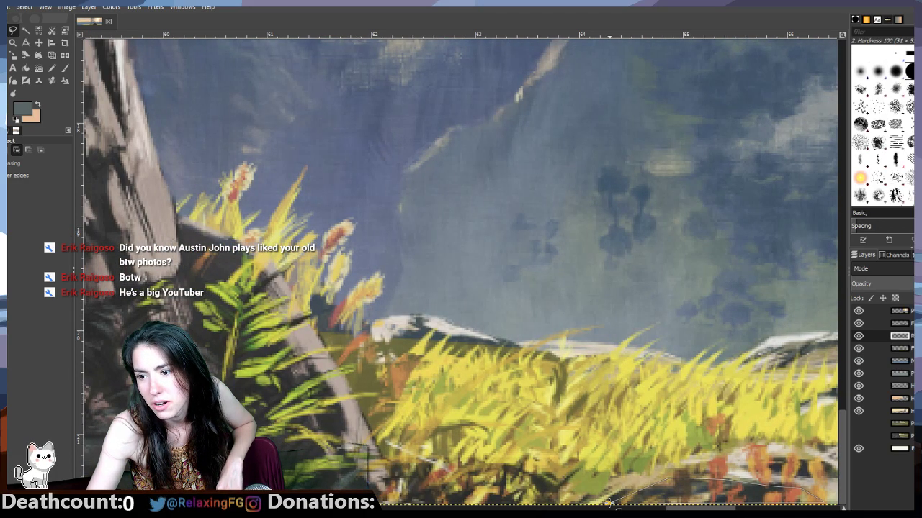
pyautogui.hscroll(4, 461, 269)
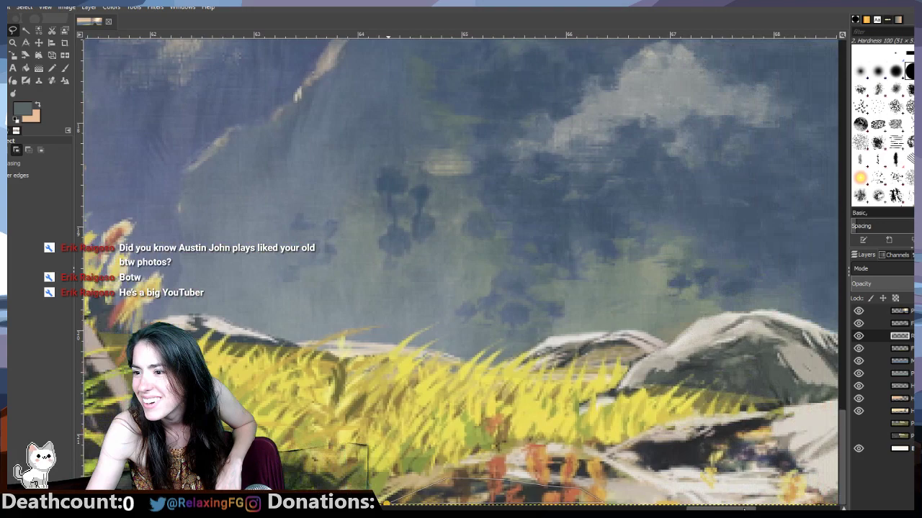
pyautogui.click(872, 325)
pyautogui.press('p')
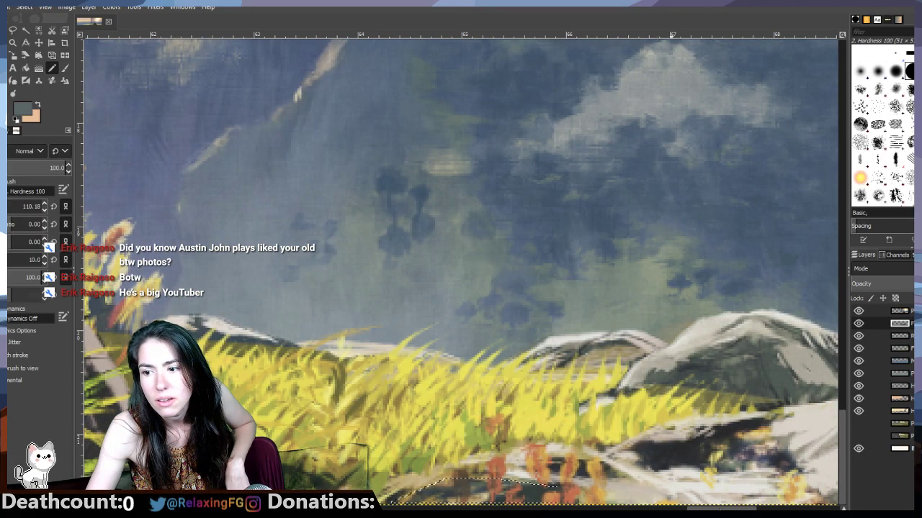
# Step: Try to outline the shaded facet on the right side of the large foreground rock with Free Select
pyautogui.hscroll(6, 461, 269)
pyautogui.click(13, 31)
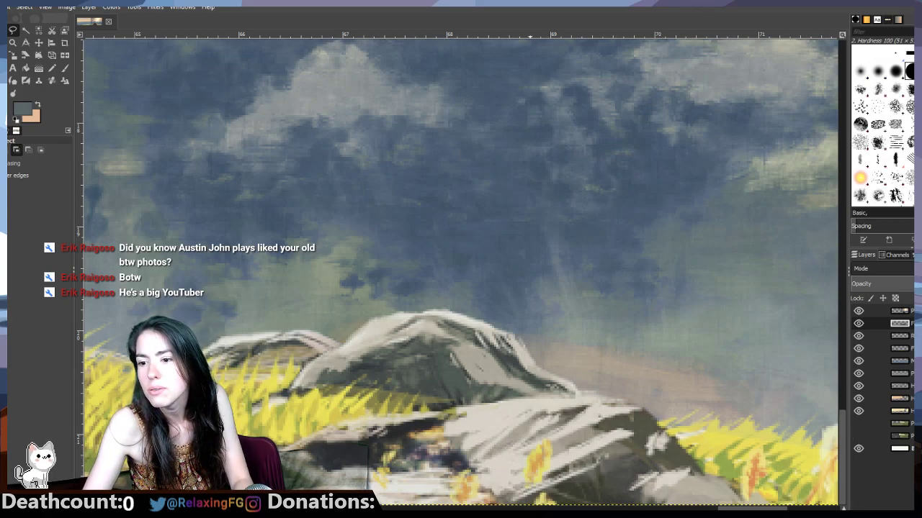
pyautogui.click(704, 475)
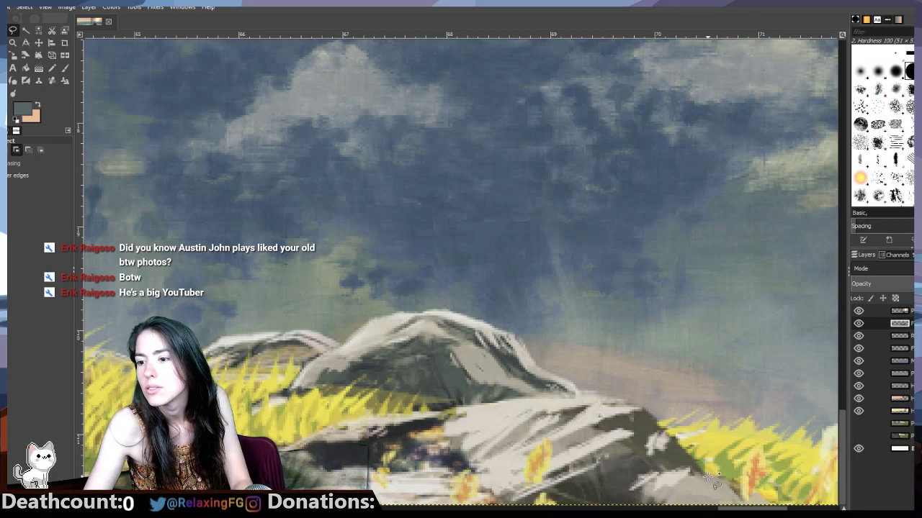
pyautogui.click(648, 411)
pyautogui.click(622, 416)
pyautogui.click(588, 421)
pyautogui.click(545, 440)
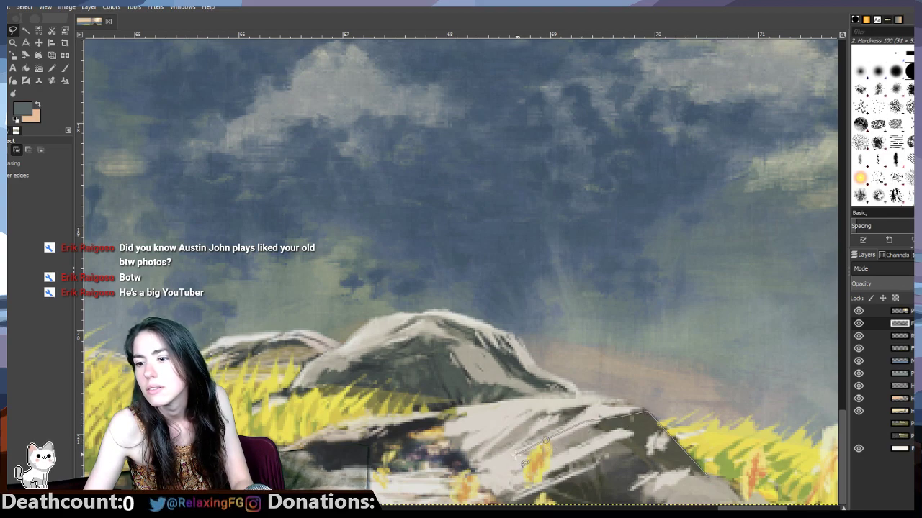
pyautogui.click(516, 454)
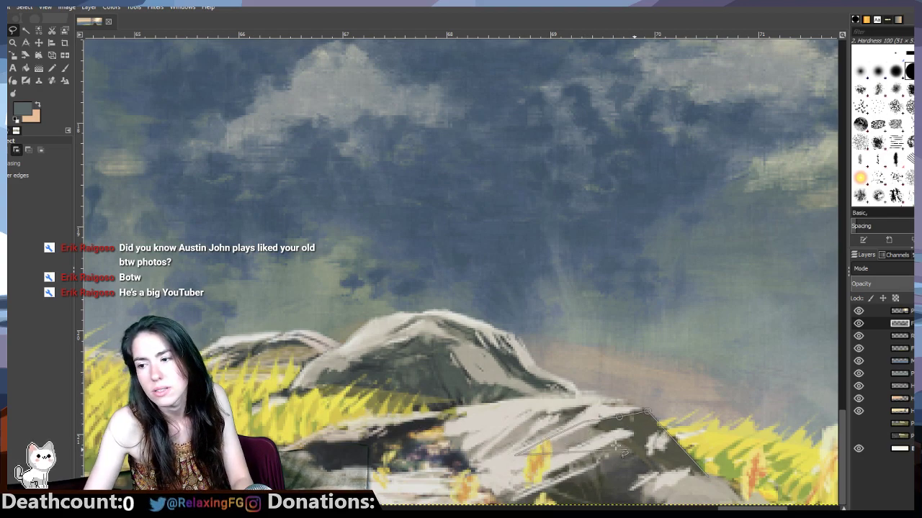
pyautogui.click(705, 476)
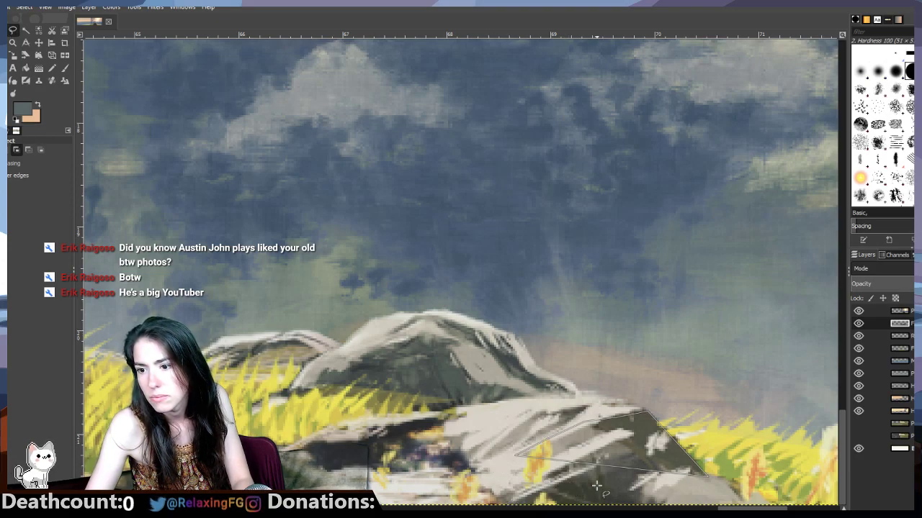
pyautogui.hotkey('ctrl', 'shift')
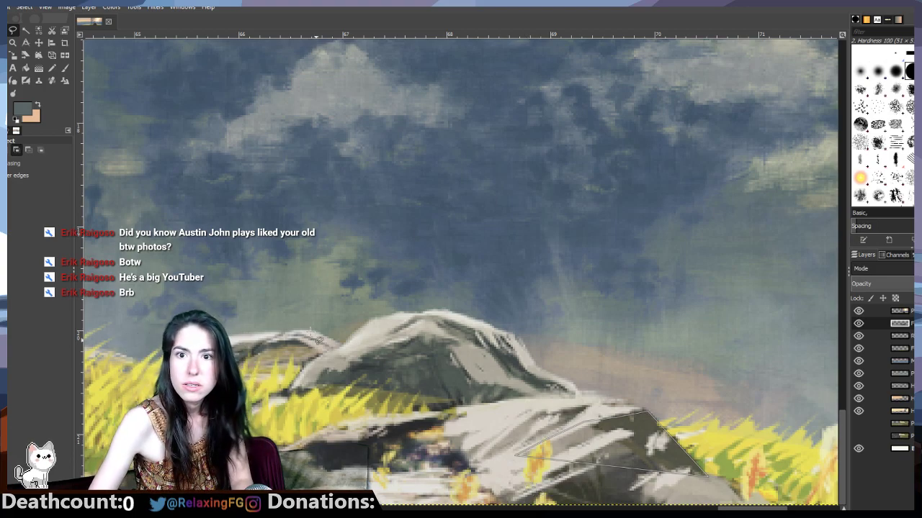
pyautogui.press('u')
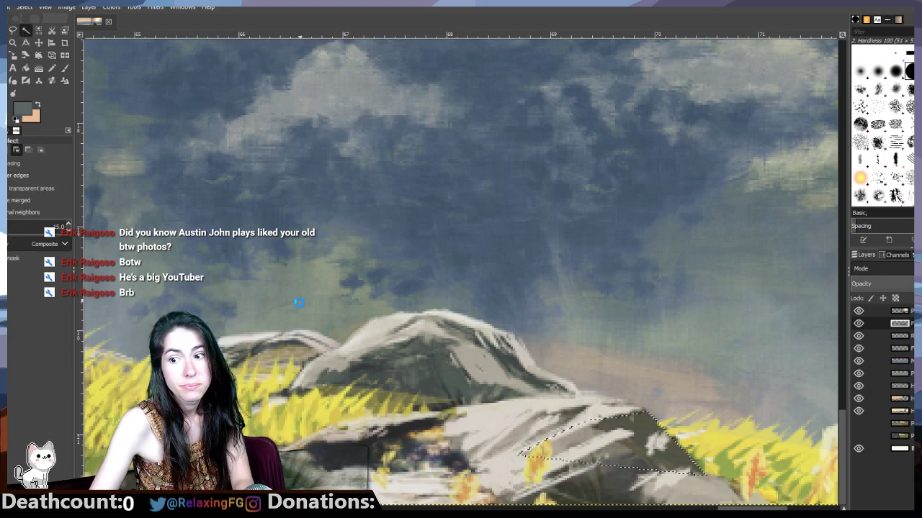
pyautogui.click(11, 31)
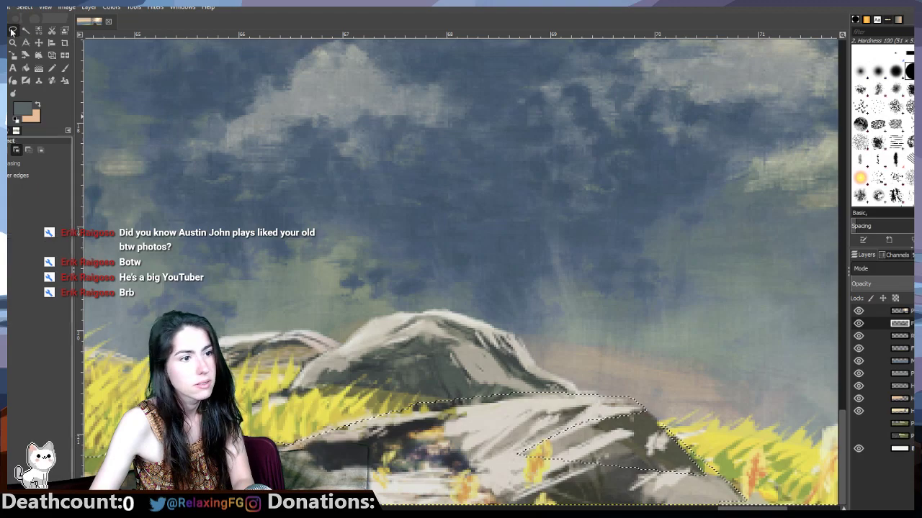
pyautogui.click(342, 311)
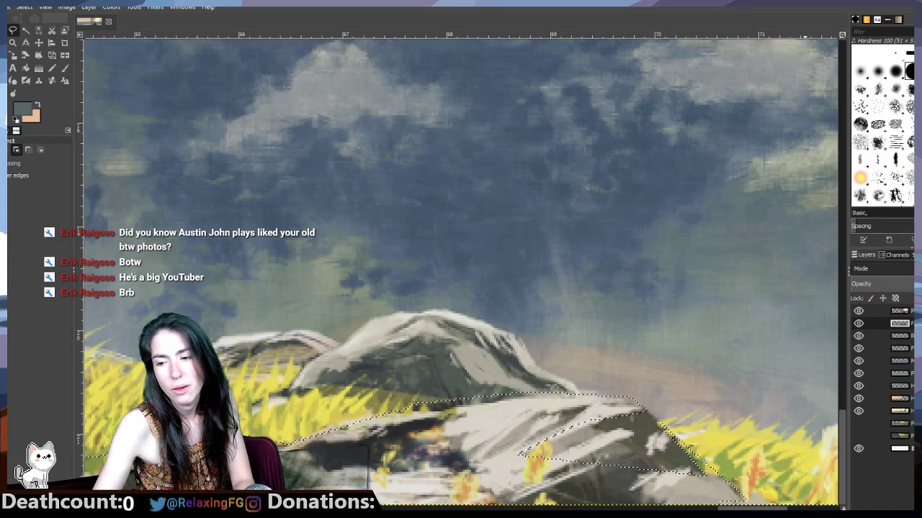
pyautogui.click(456, 344)
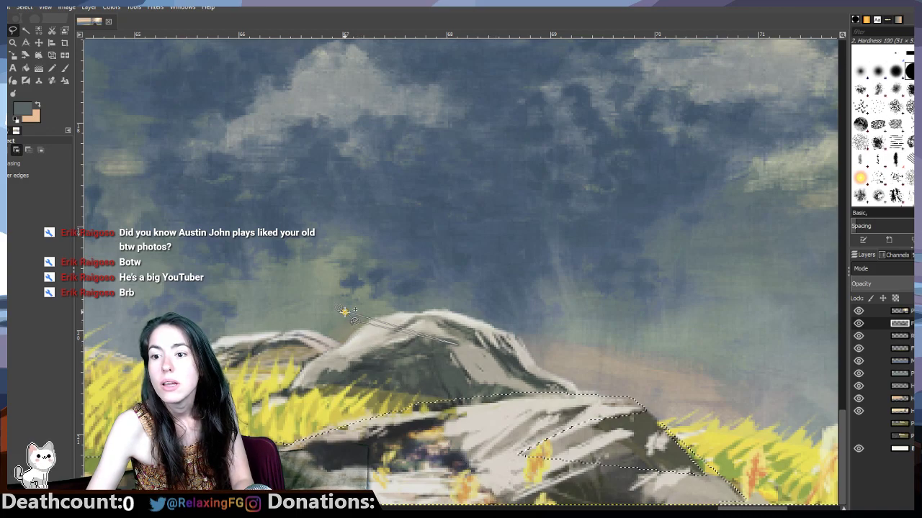
pyautogui.moveTo(402, 288)
pyautogui.mouseDown()
pyautogui.moveTo(481, 203)
pyautogui.moveTo(490, 324)
pyautogui.moveTo(472, 295)
pyautogui.moveTo(506, 365)
pyautogui.moveTo(319, 319)
pyautogui.moveTo(368, 371)
pyautogui.moveTo(304, 370)
pyautogui.moveTo(331, 329)
pyautogui.moveTo(619, 275)
pyautogui.moveTo(252, 189)
pyautogui.moveTo(161, 142)
pyautogui.moveTo(248, 369)
pyautogui.moveTo(361, 387)
pyautogui.moveTo(233, 160)
pyautogui.mouseUp()
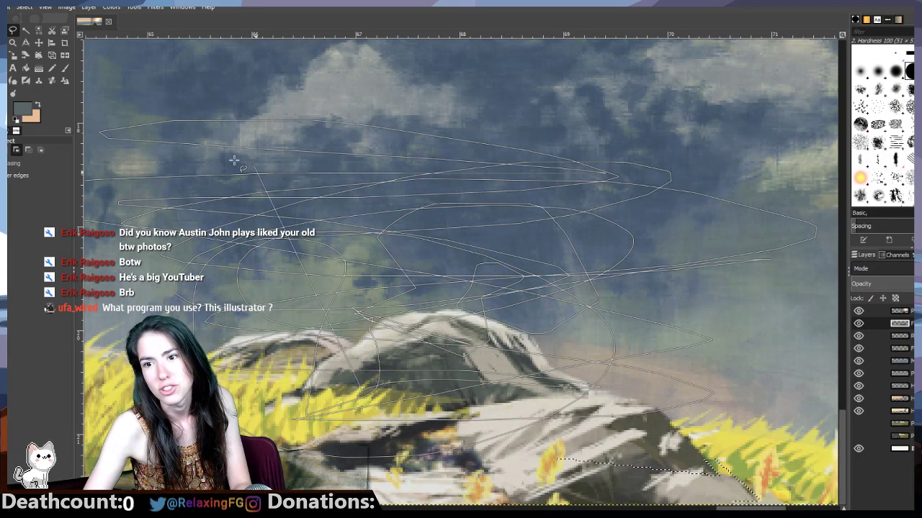
pyautogui.click(1, 31)
pyautogui.click(370, 222)
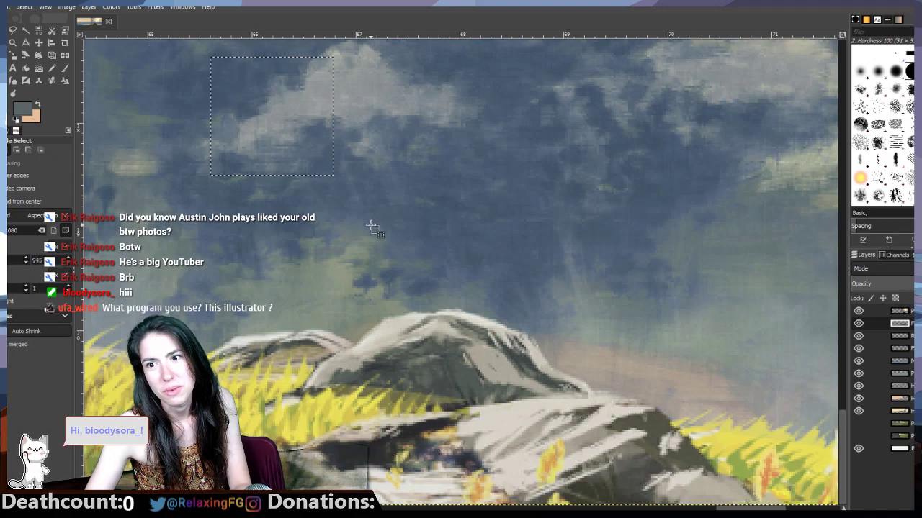
# Step: Outline the dark patch in the middle of the large foreground rock with Free Select and fill it with grey-green
pyautogui.click(12, 30)
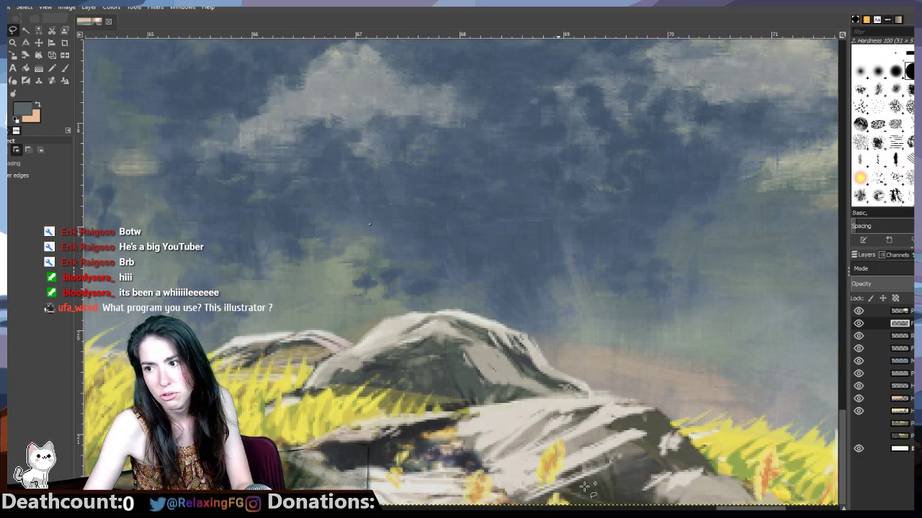
pyautogui.click(858, 311)
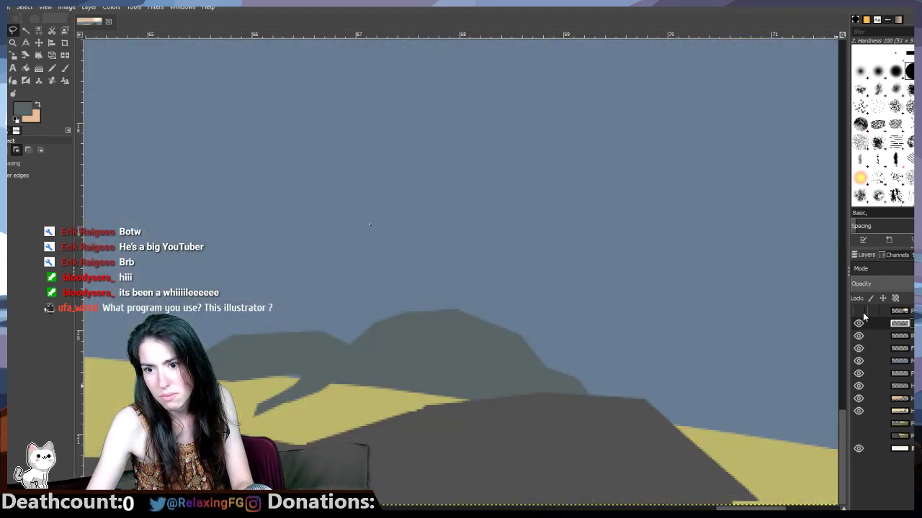
pyautogui.click(863, 312)
pyautogui.click(862, 312)
pyautogui.click(862, 313)
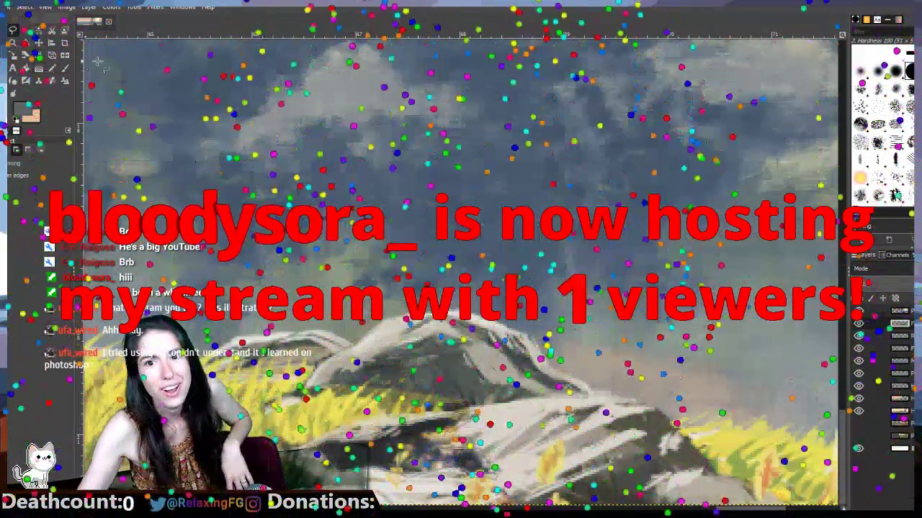
pyautogui.click(26, 67)
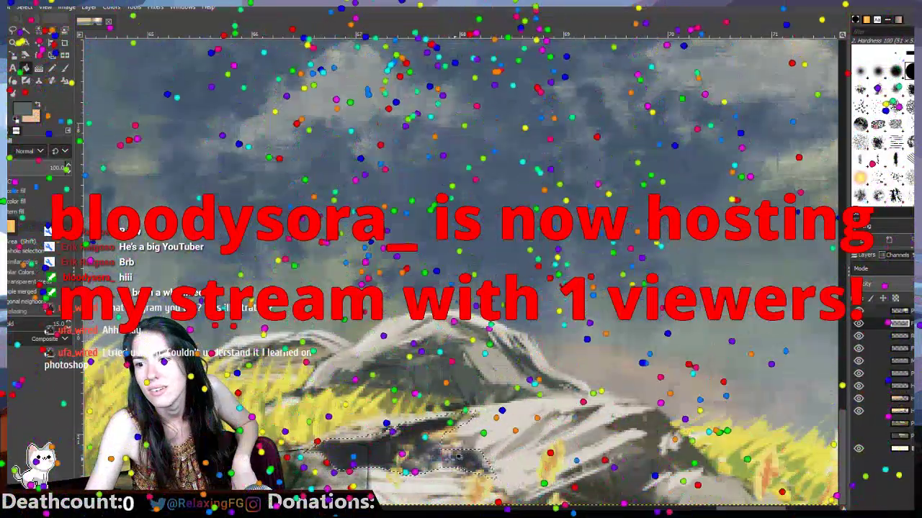
# Step: Outline the shaded facet and lower right side of the large foreground rock with Free Select and fill it with grey-green
pyautogui.click(12, 31)
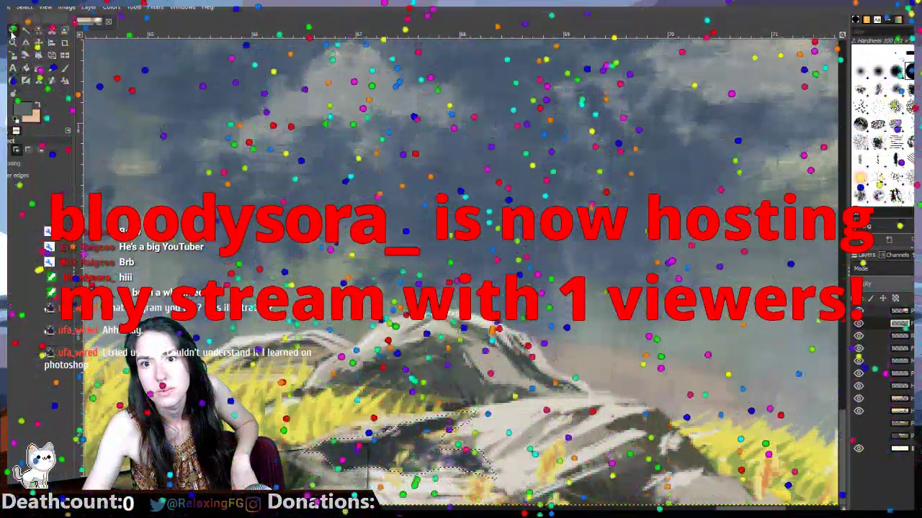
pyautogui.click(507, 509)
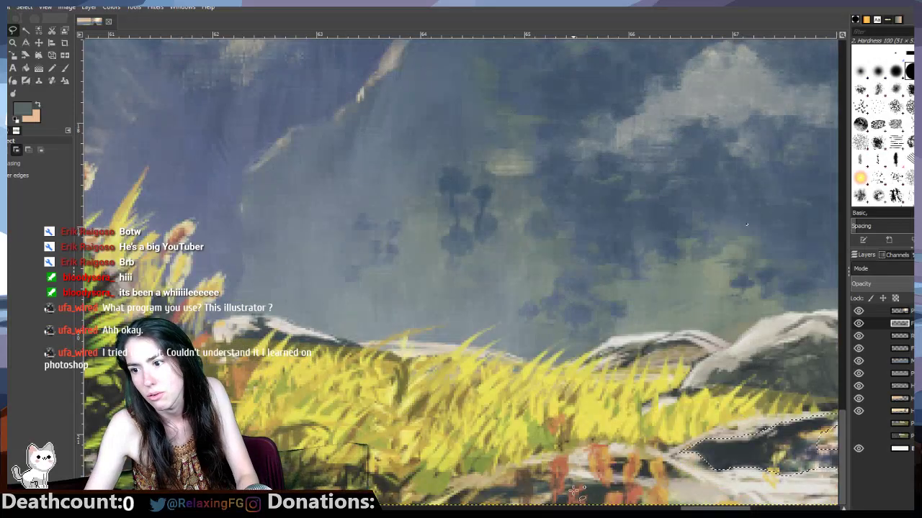
pyautogui.moveTo(716, 508); pyautogui.dragTo(760, 508)
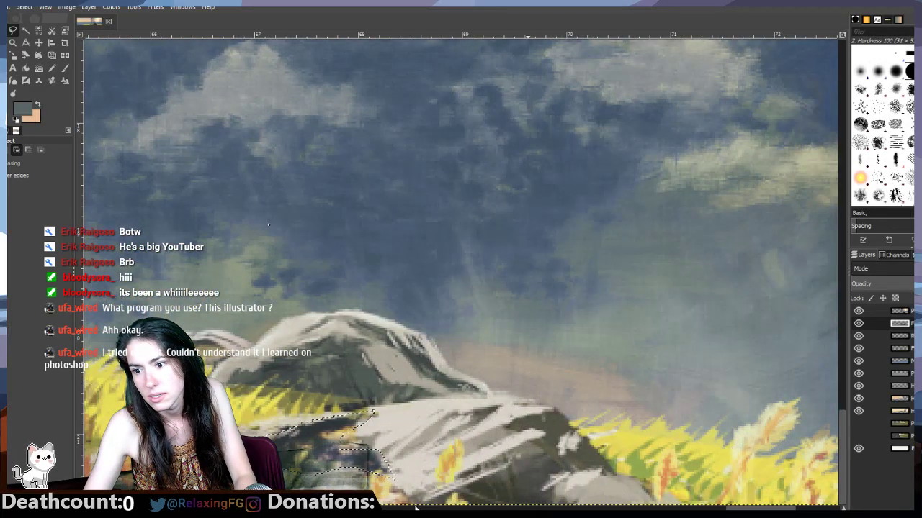
pyautogui.moveTo(435, 496)
pyautogui.mouseDown()
pyautogui.moveTo(507, 465)
pyautogui.moveTo(455, 476)
pyautogui.mouseUp()
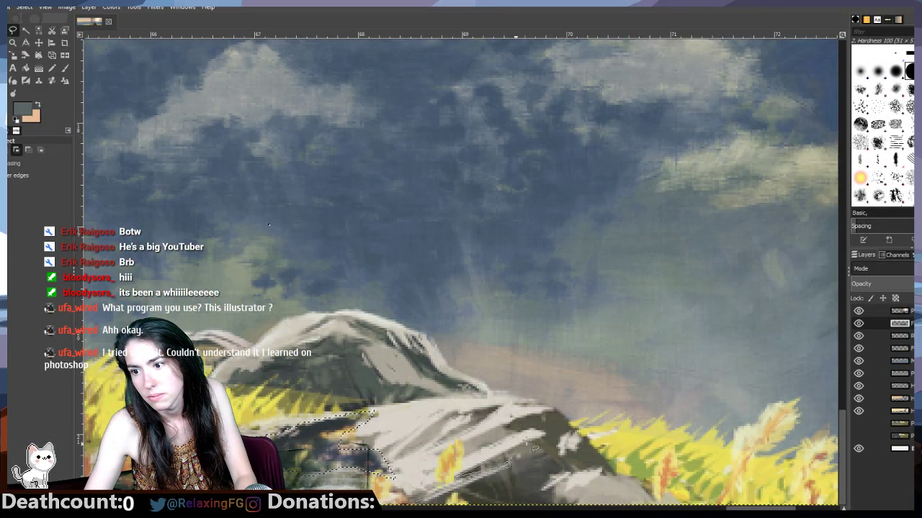
pyautogui.moveTo(500, 440)
pyautogui.mouseDown()
pyautogui.moveTo(454, 463)
pyautogui.moveTo(458, 446)
pyautogui.moveTo(549, 409)
pyautogui.moveTo(580, 423)
pyautogui.moveTo(582, 440)
pyautogui.moveTo(625, 482)
pyautogui.mouseUp()
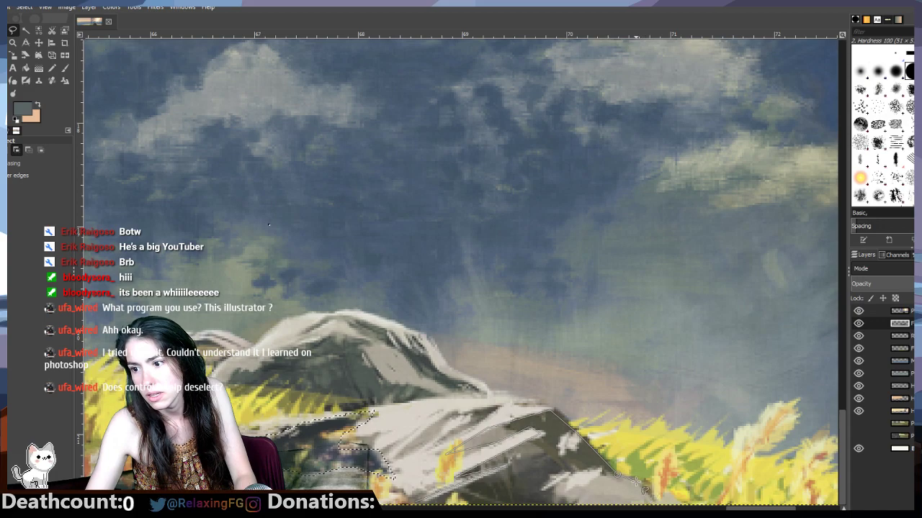
pyautogui.click(554, 508)
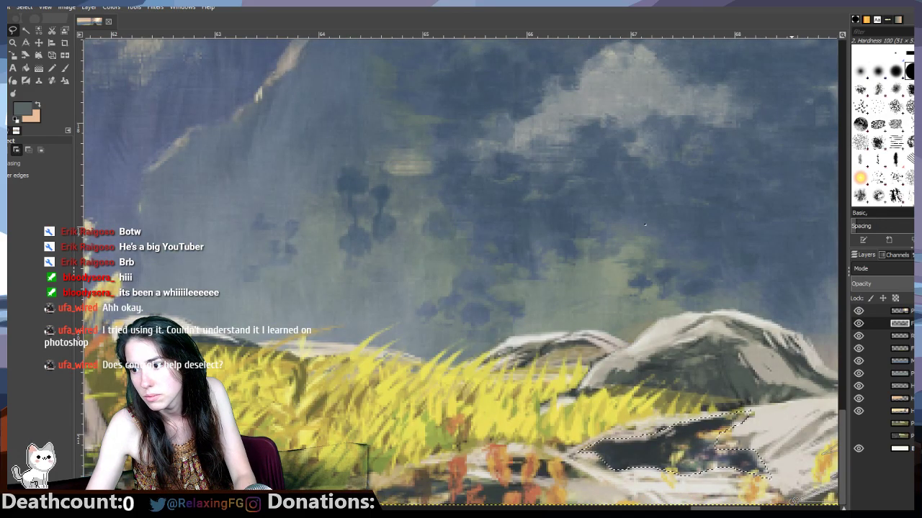
pyautogui.moveTo(645, 226); pyautogui.dragTo(158, 226)
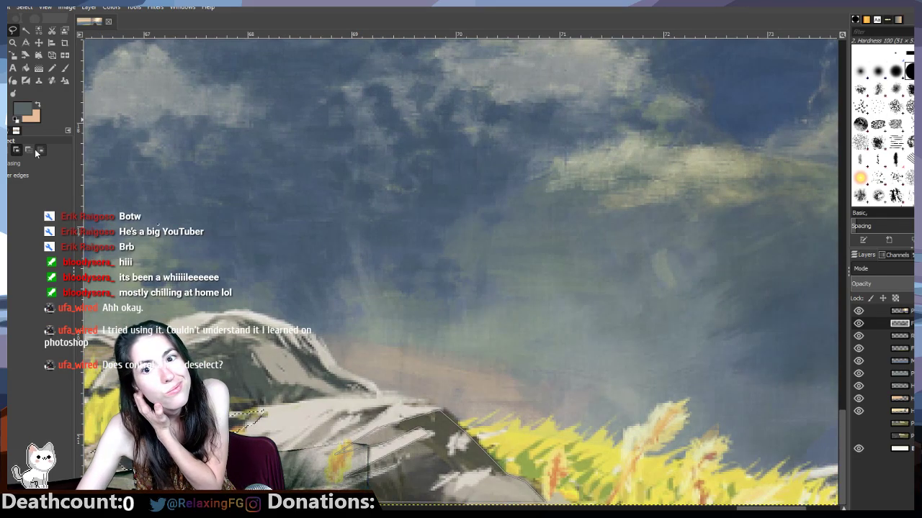
pyautogui.click(452, 475)
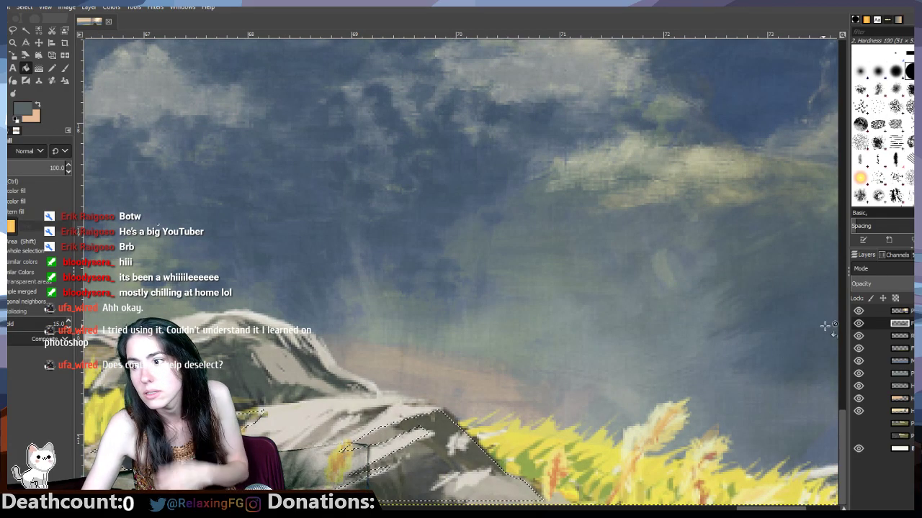
# Step: Hide the reference layer and clear the selection around the newly filled rock facets
pyautogui.click(859, 311)
pyautogui.moveTo(158, 223); pyautogui.dragTo(662, 224)
pyautogui.hotkey('ctrl', 'shift', 'a')
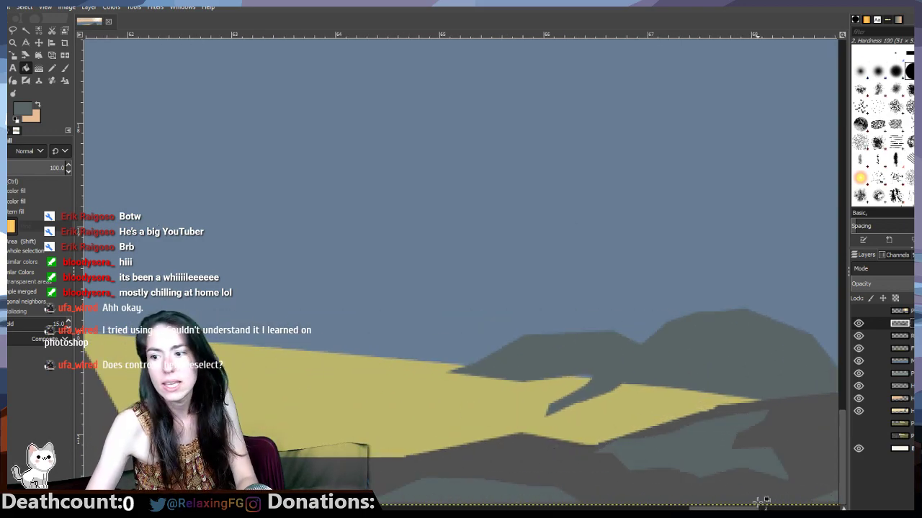
pyautogui.hscroll(3, 765, 500)
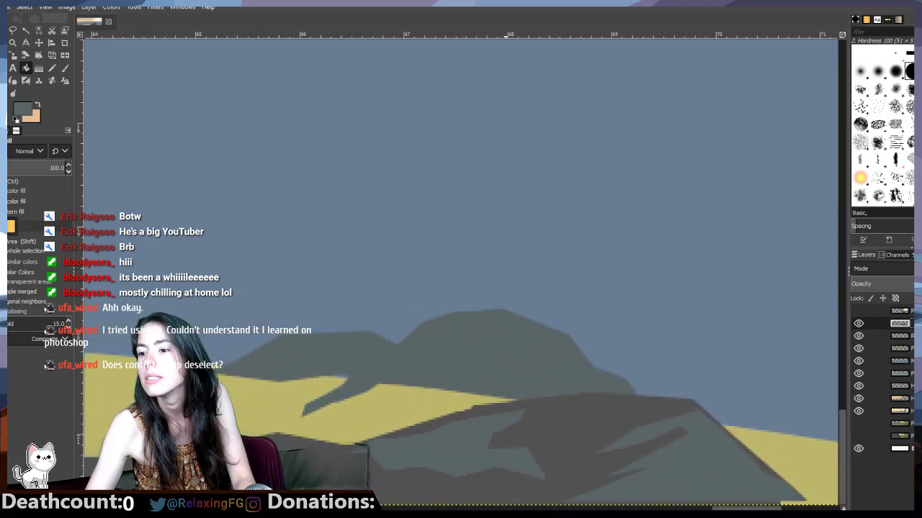
# Step: Compare the rock shapes by toggling the two rock layers and the reference, and make the lower rock layer active
pyautogui.click(858, 324)
pyautogui.click(858, 325)
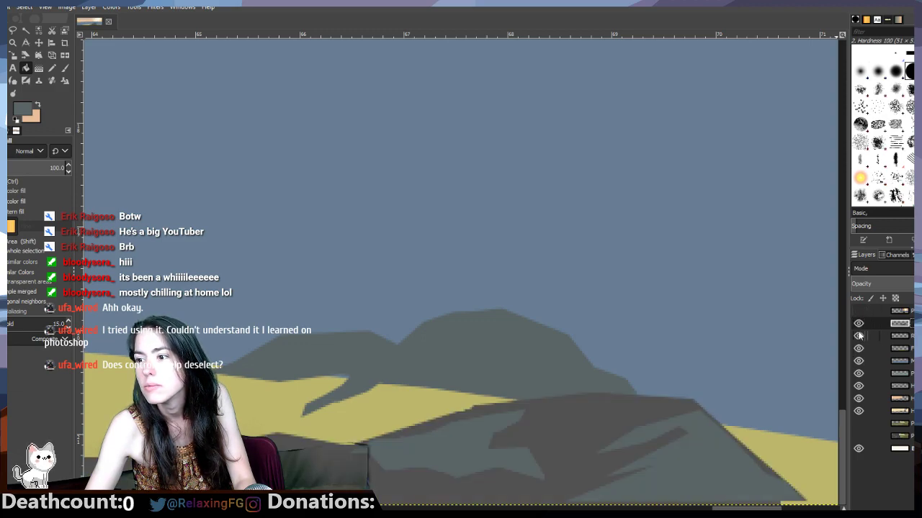
pyautogui.click(858, 336)
pyautogui.click(858, 336)
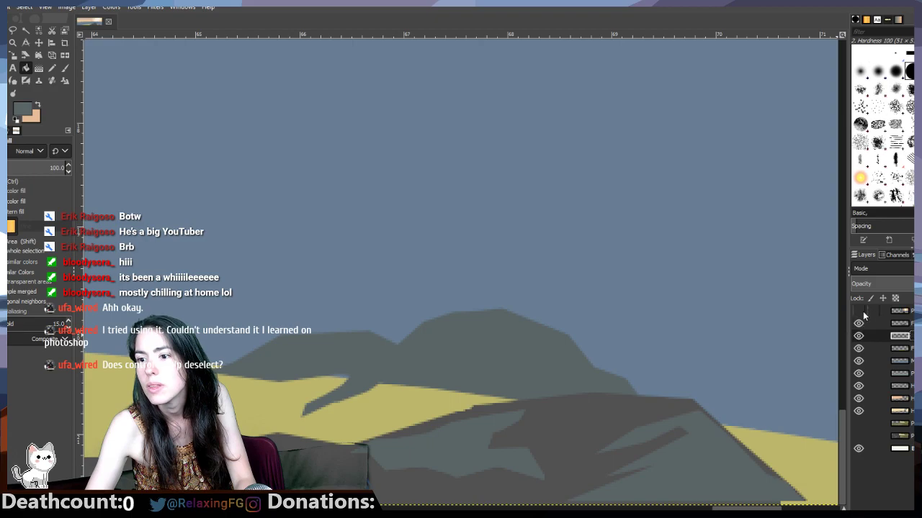
pyautogui.click(859, 311)
pyautogui.click(858, 311)
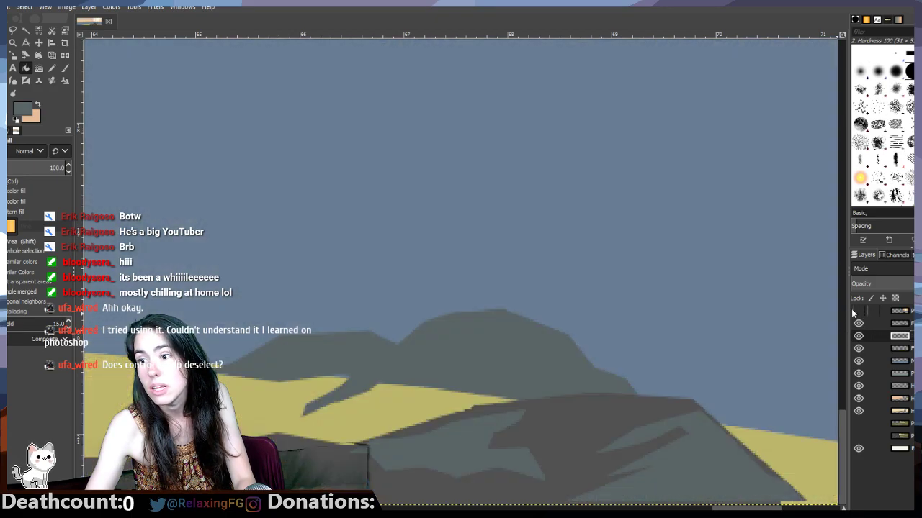
# Step: Set the foreground colour to 515151 by sampling the dark grey of the large foreground rock
pyautogui.click(24, 110)
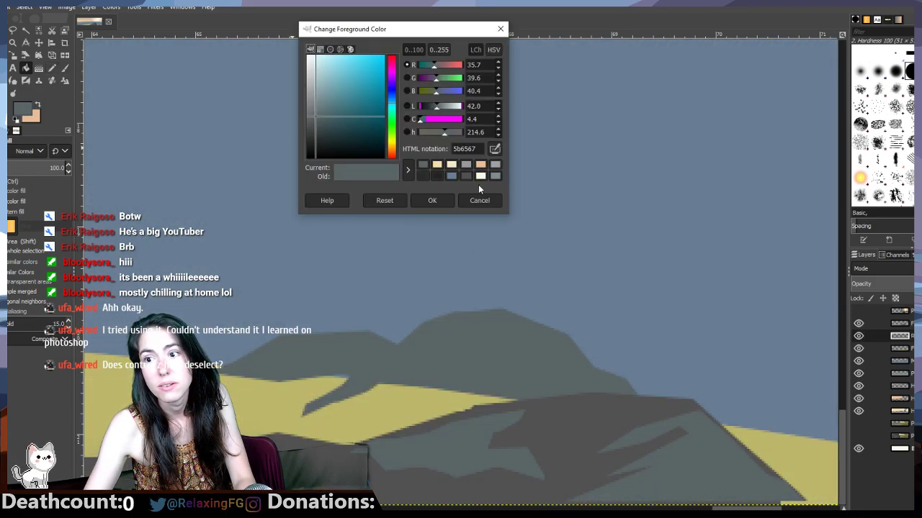
pyautogui.click(591, 440)
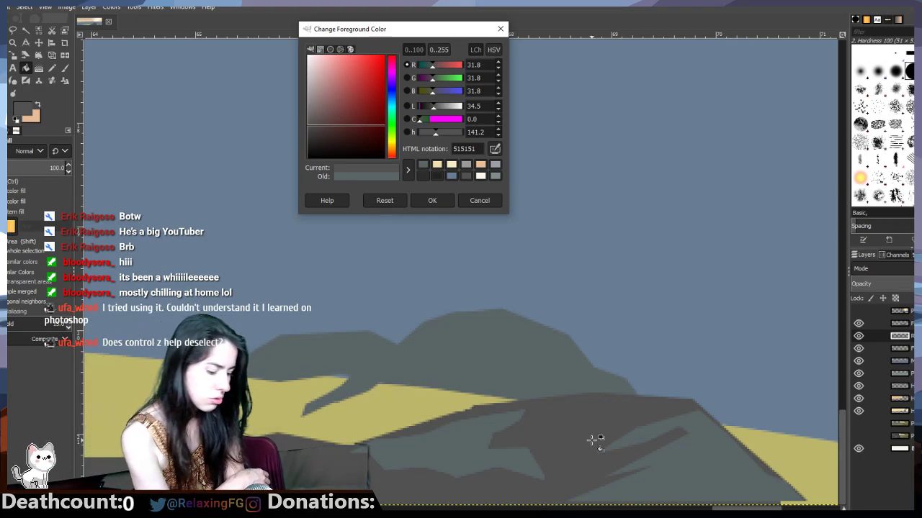
pyautogui.click(23, 7)
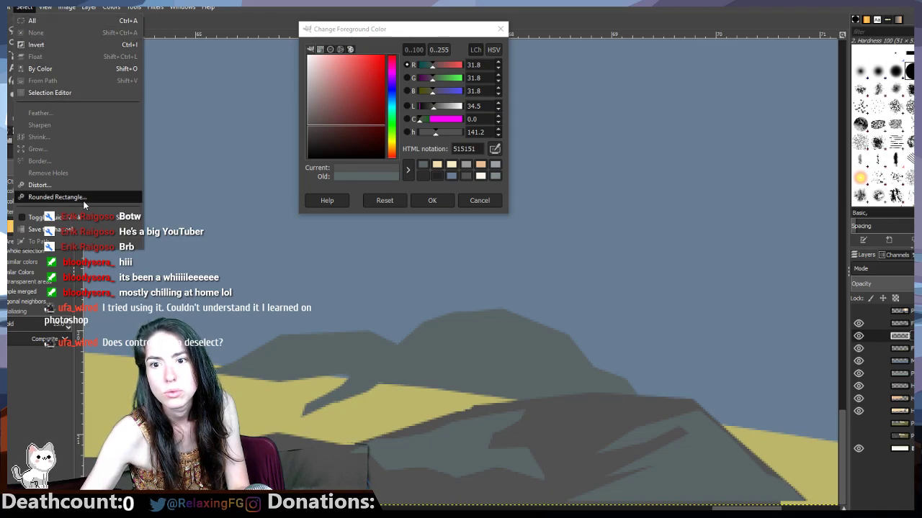
pyautogui.click(476, 200)
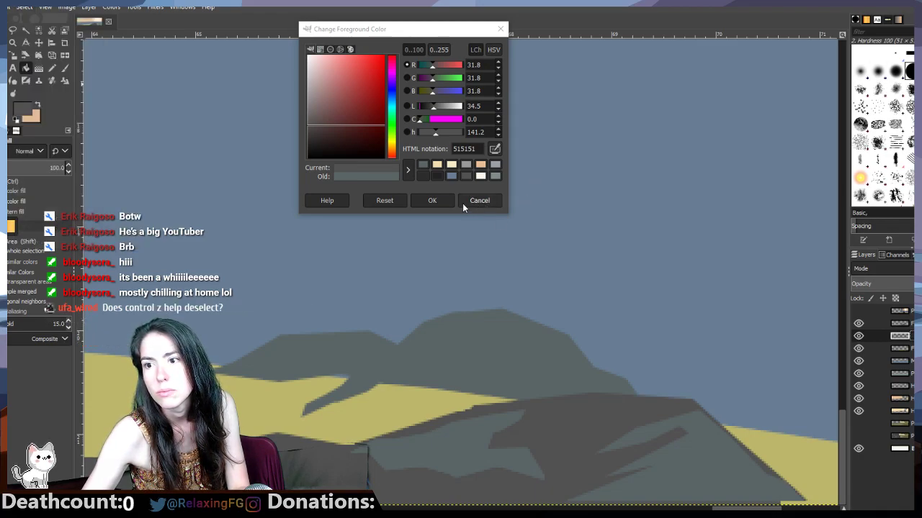
pyautogui.click(425, 200)
pyautogui.press('r')
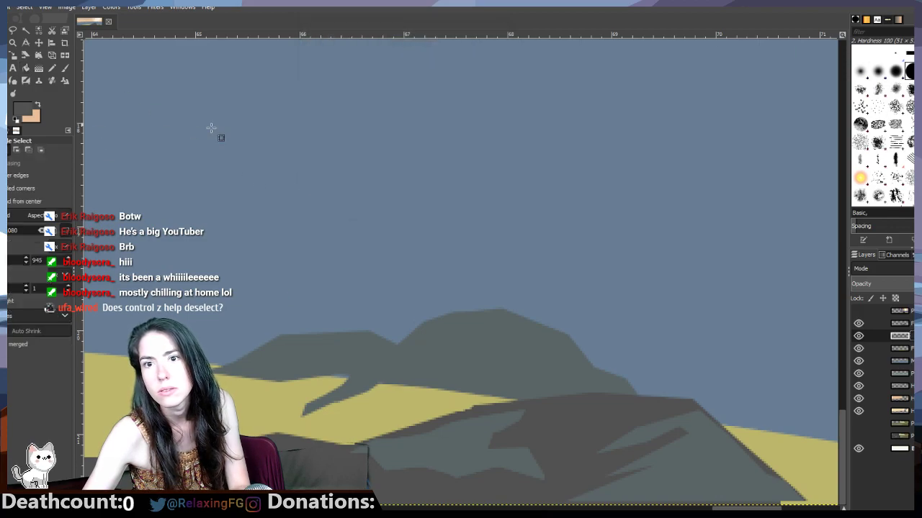
pyautogui.moveTo(210, 129); pyautogui.dragTo(430, 272)
pyautogui.click(25, 8)
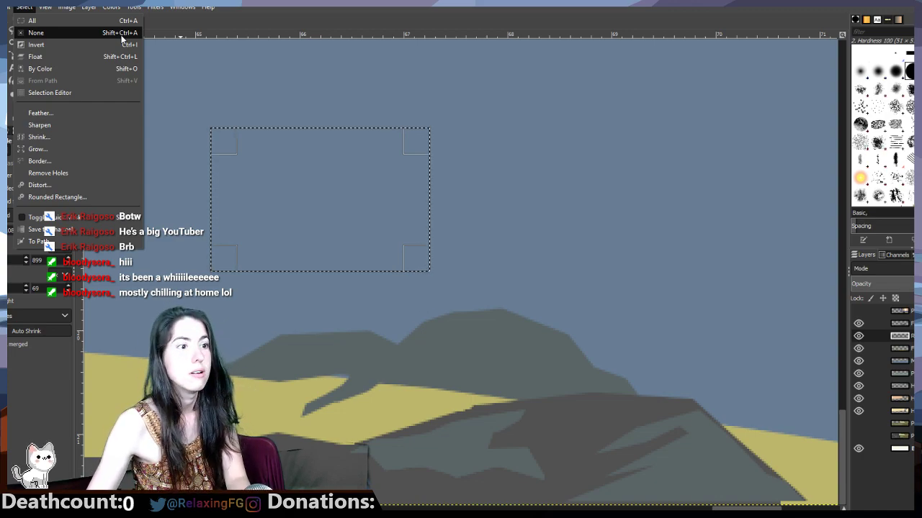
pyautogui.click(384, 275)
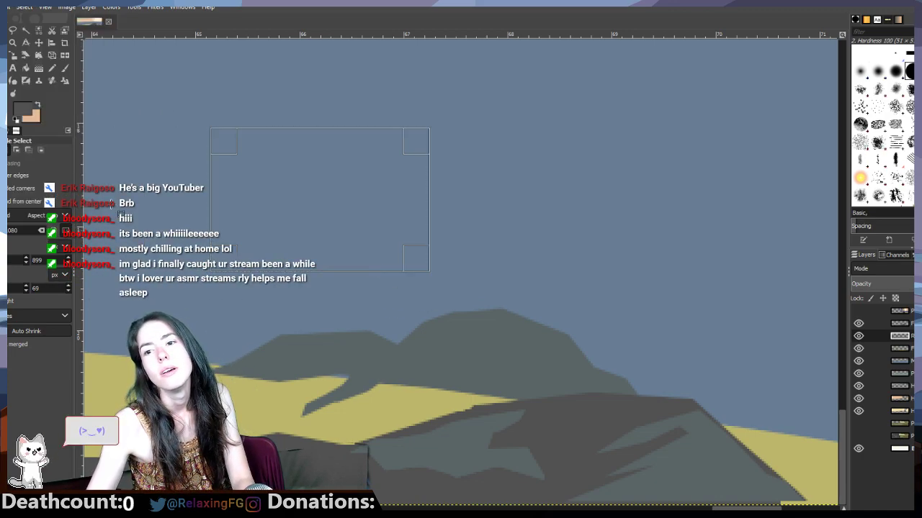
pyautogui.hotkey('ctrl', 'shift', 'a')
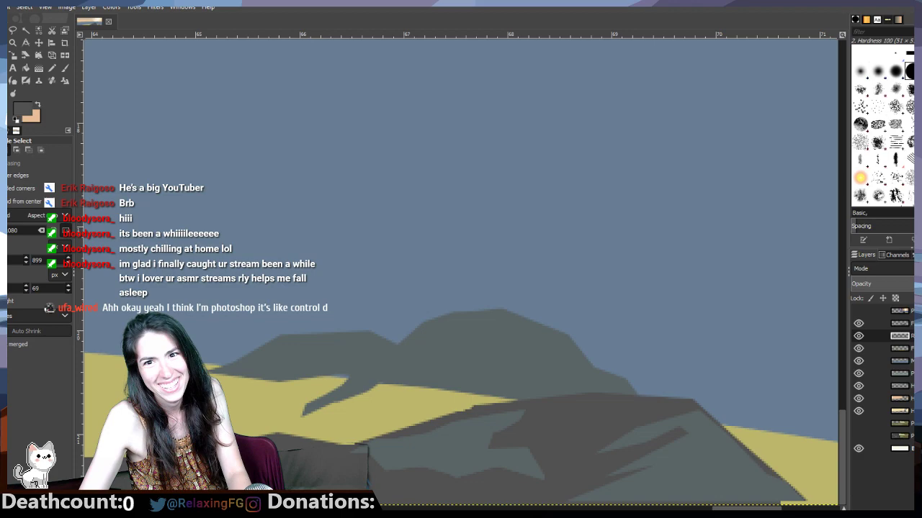
# Step: Outline the dark shaded face of the middle rock with Free Select, tracing it over the visible reference layer
pyautogui.click(12, 31)
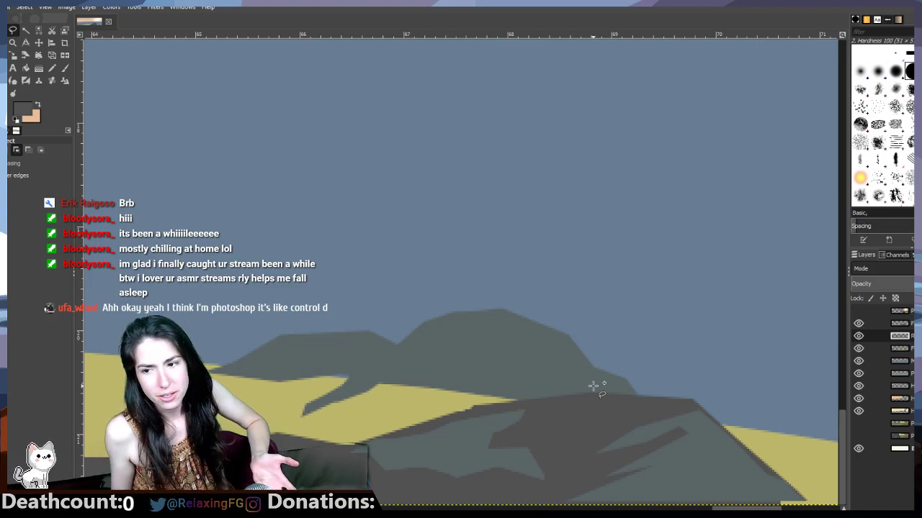
pyautogui.click(859, 311)
pyautogui.click(859, 311)
pyautogui.click(859, 311)
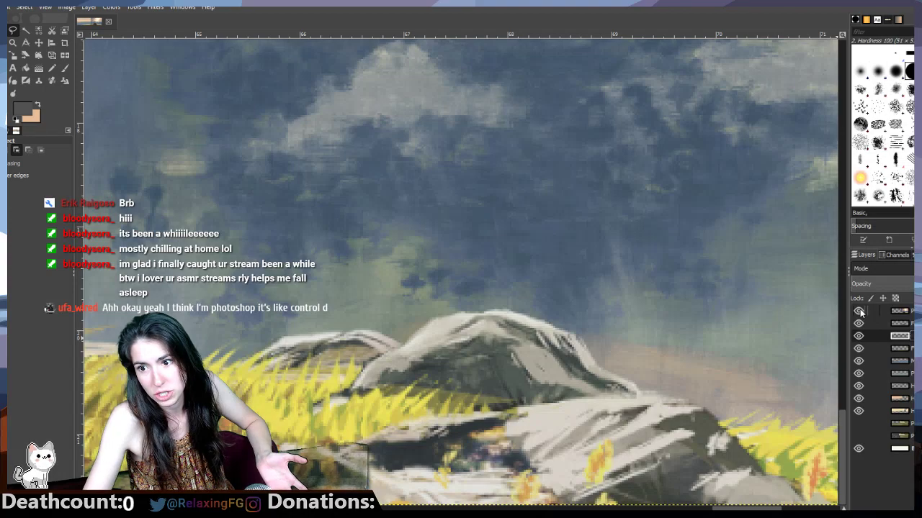
pyautogui.click(859, 312)
pyautogui.click(859, 311)
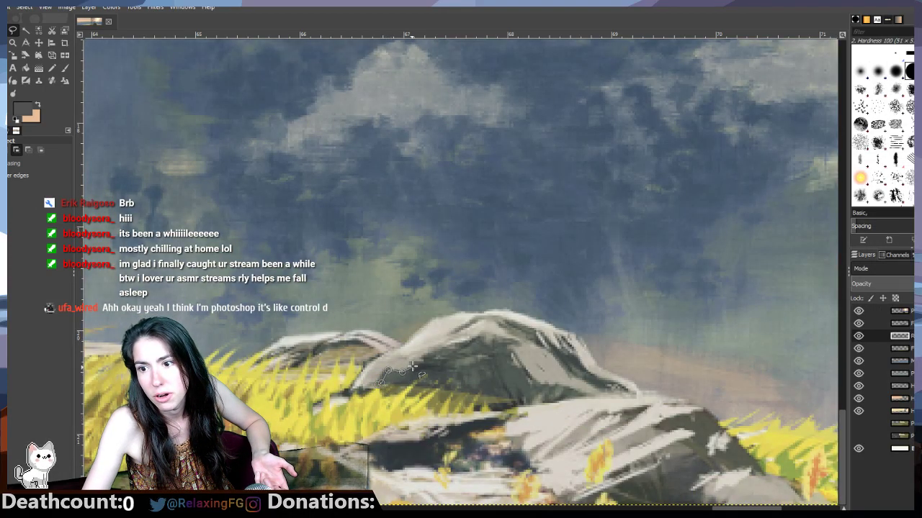
pyautogui.click(527, 346)
pyautogui.click(508, 350)
pyautogui.click(517, 363)
pyautogui.click(529, 379)
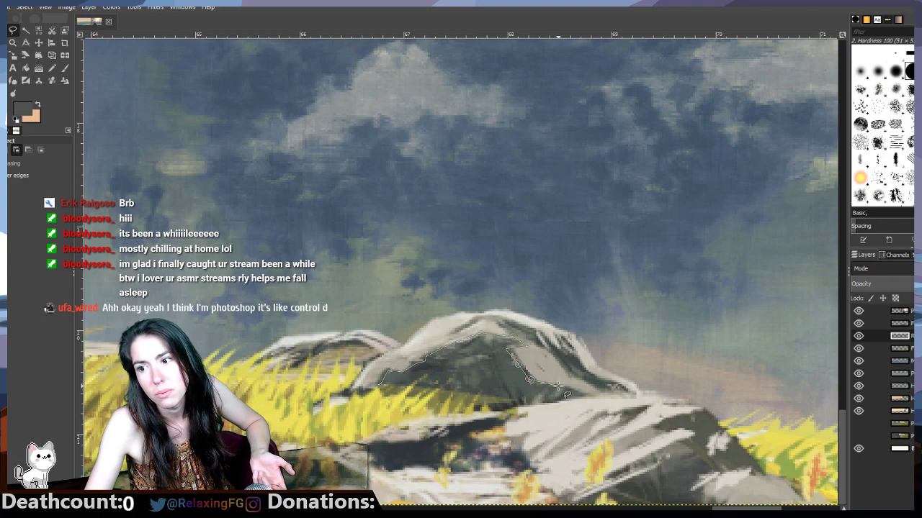
pyautogui.moveTo(578, 397); pyautogui.dragTo(595, 403)
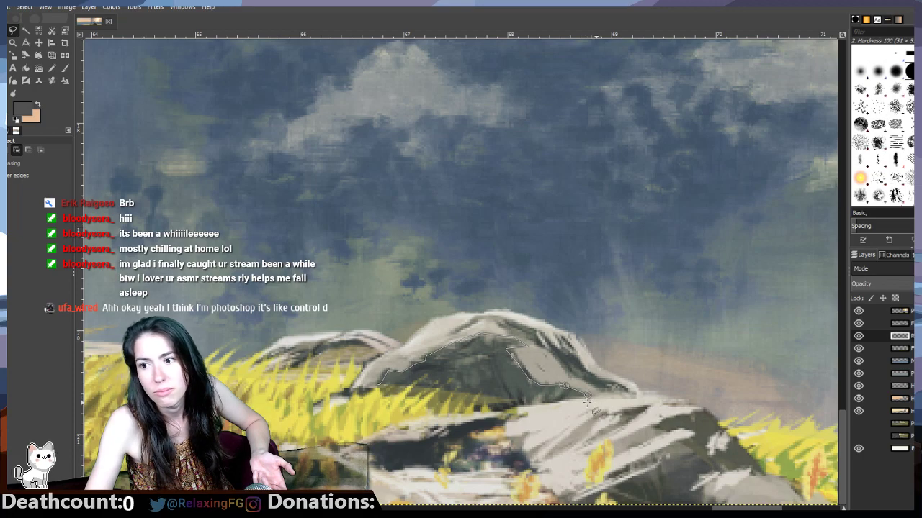
pyautogui.click(591, 403)
pyautogui.click(523, 403)
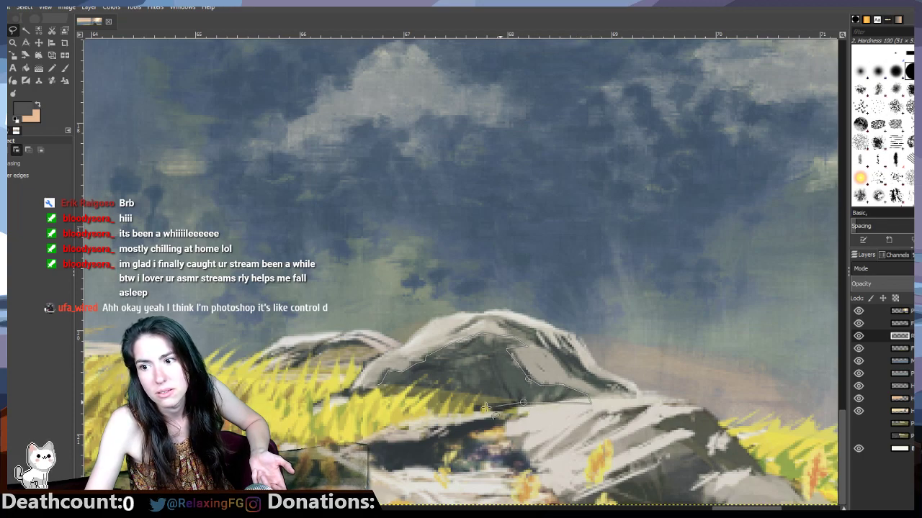
pyautogui.moveTo(486, 409)
pyautogui.mouseDown()
pyautogui.moveTo(398, 398)
pyautogui.moveTo(377, 381)
pyautogui.mouseUp()
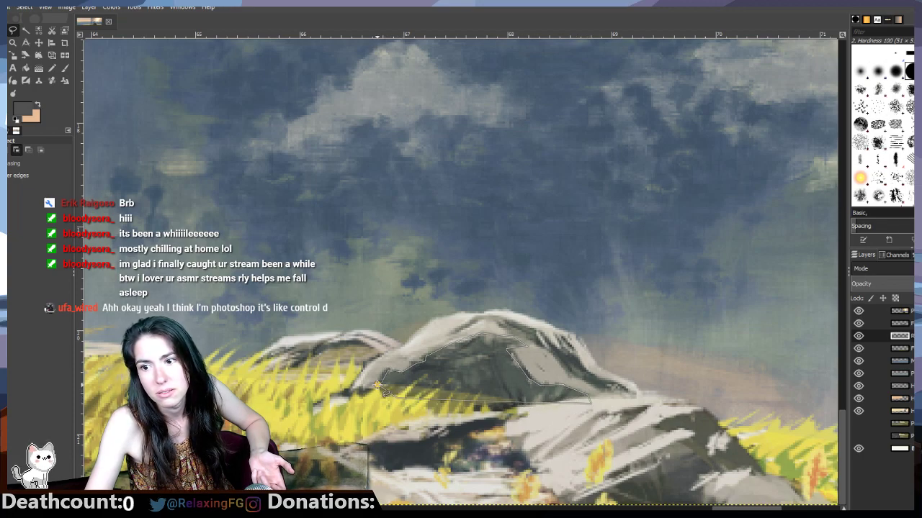
# Step: Fill the outlined middle rock facet with dark grey 515151, hide the reference layer and clear the selection
pyautogui.click(26, 68)
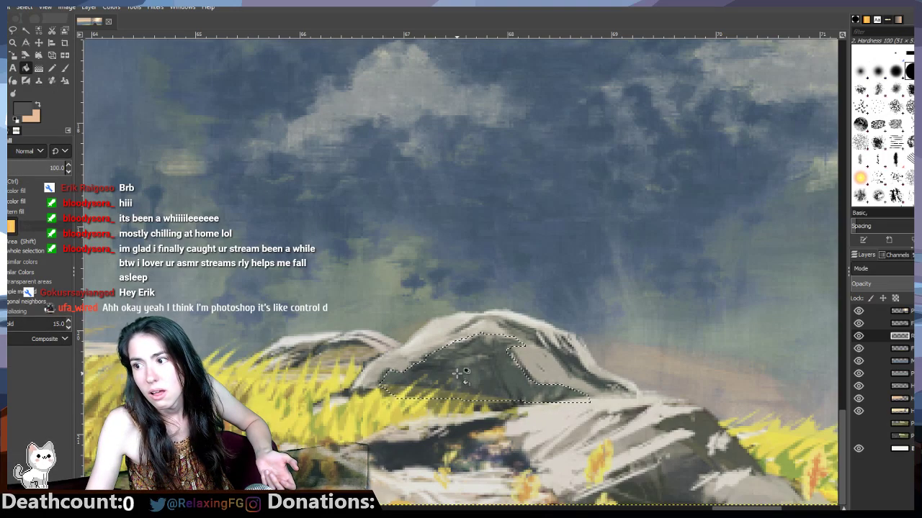
pyautogui.click(858, 311)
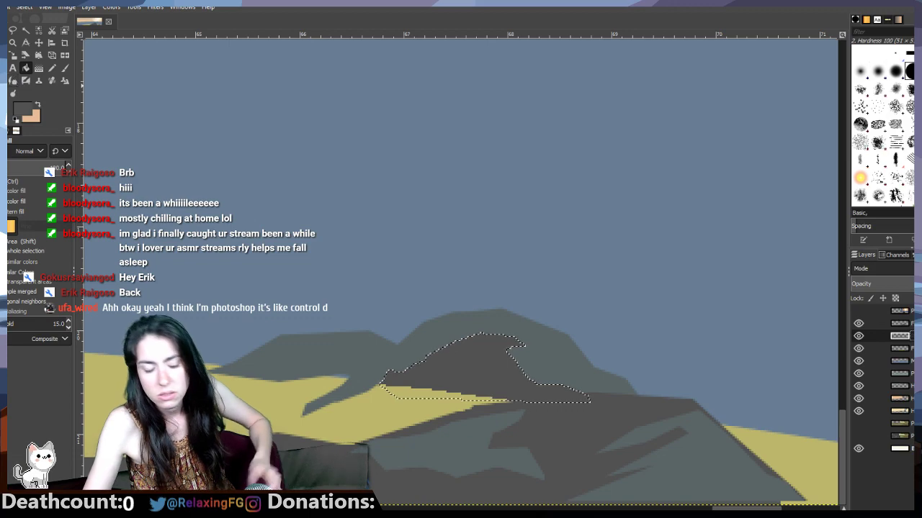
pyautogui.hotkey('ctrl', 'shift', 'a')
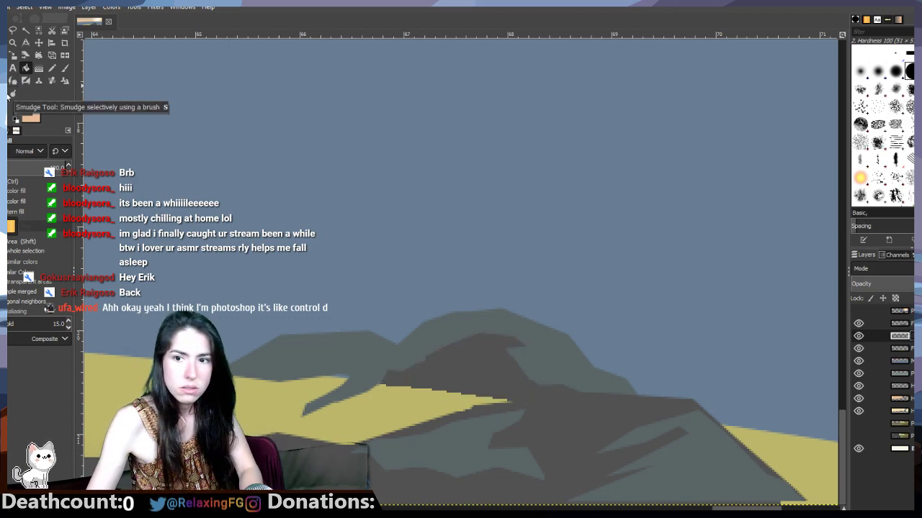
# Step: Try a dark grey Pencil dab at brush size 34.18 over the grass beside the middle rock
pyautogui.click(53, 69)
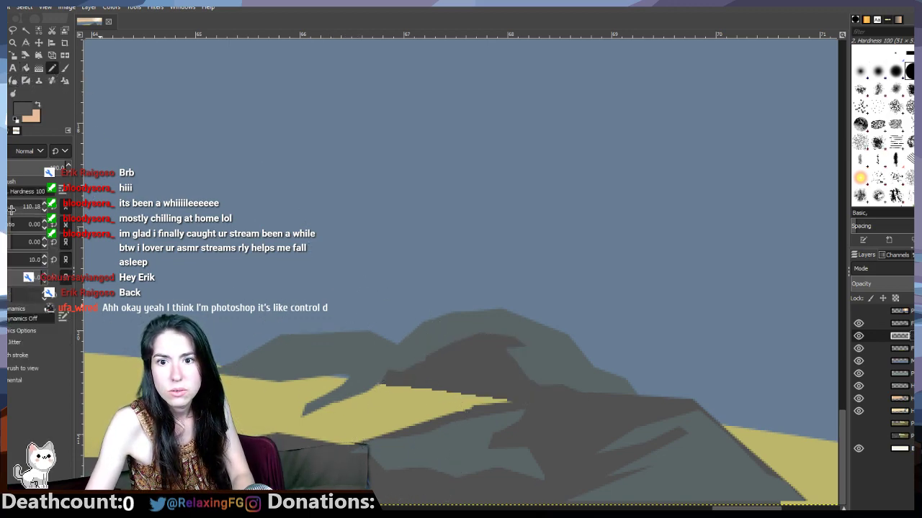
pyautogui.moveTo(40, 207); pyautogui.dragTo(9, 207)
pyautogui.scroll(-8, 26, 207)
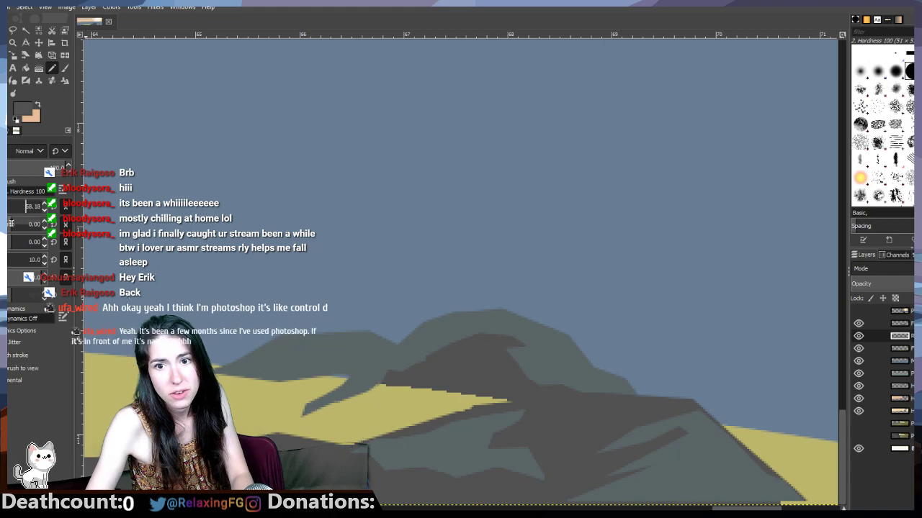
pyautogui.scroll(-4, 26, 207)
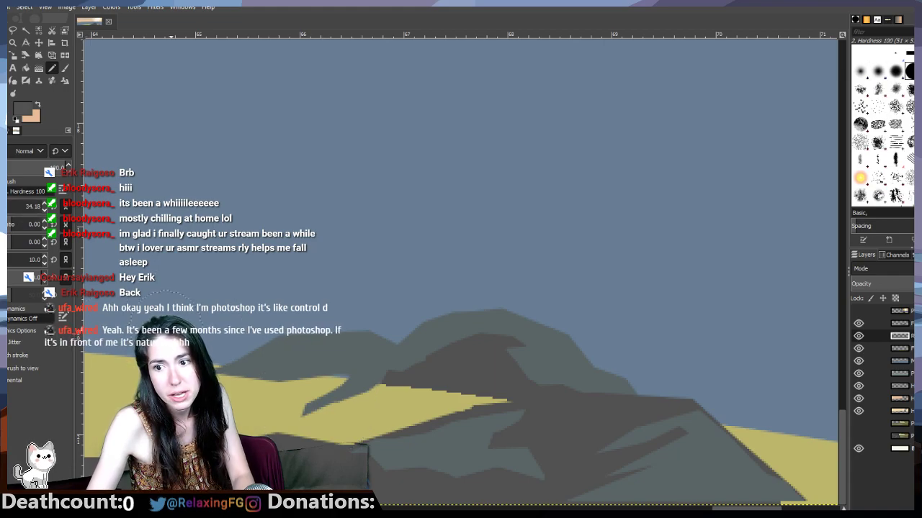
pyautogui.click(324, 380)
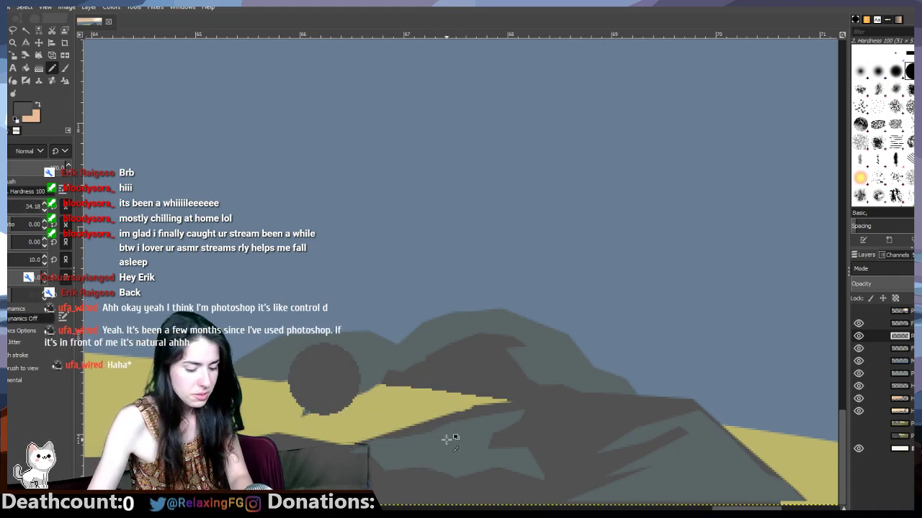
pyautogui.hotkey('ctrl', 'z')
# Step: Check the contents of the rock layers and those below by toggling their visibility, and make the fifth layer from the top active
pyautogui.click(906, 349)
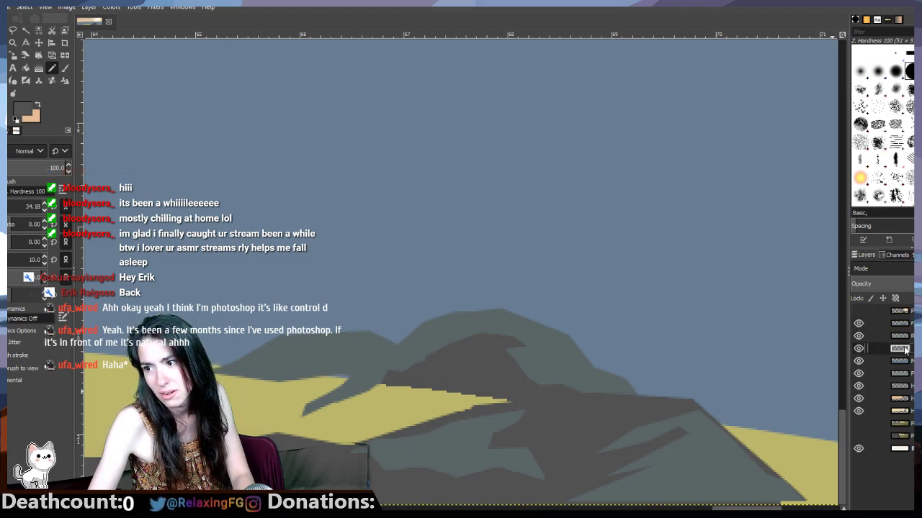
pyautogui.click(858, 336)
pyautogui.click(858, 336)
pyautogui.click(858, 336)
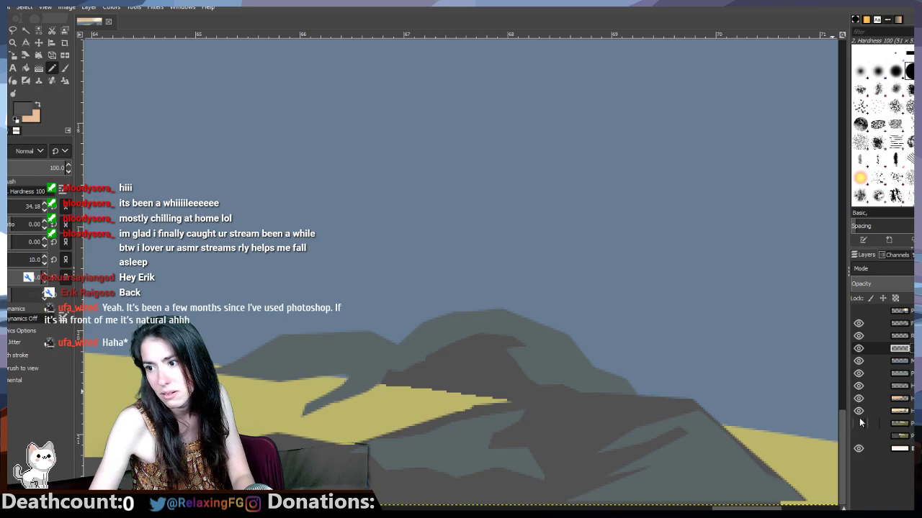
pyautogui.click(858, 373)
pyautogui.click(859, 364)
pyautogui.click(858, 361)
pyautogui.click(858, 351)
pyautogui.click(858, 352)
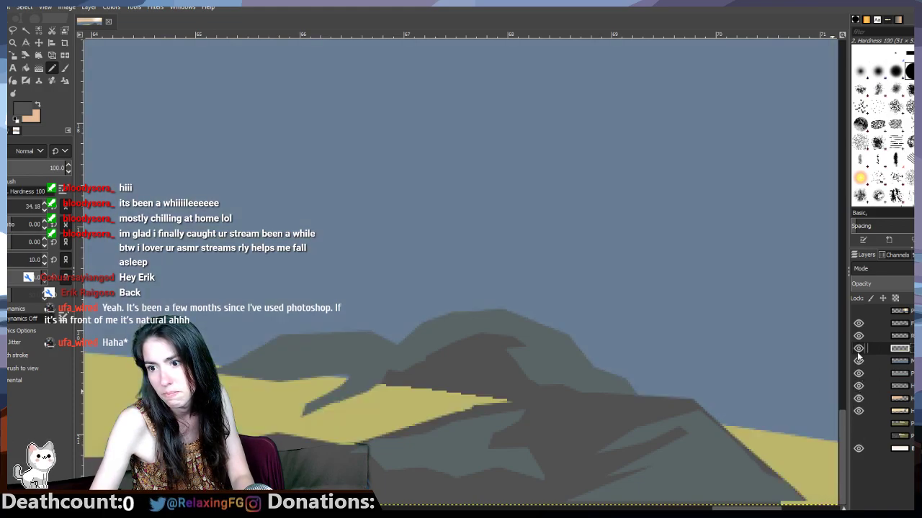
pyautogui.click(858, 350)
pyautogui.click(858, 350)
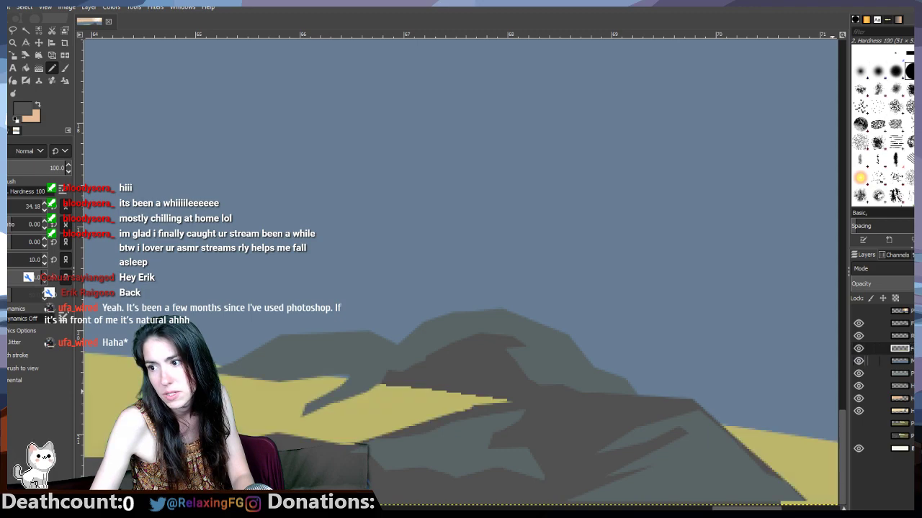
pyautogui.click(899, 360)
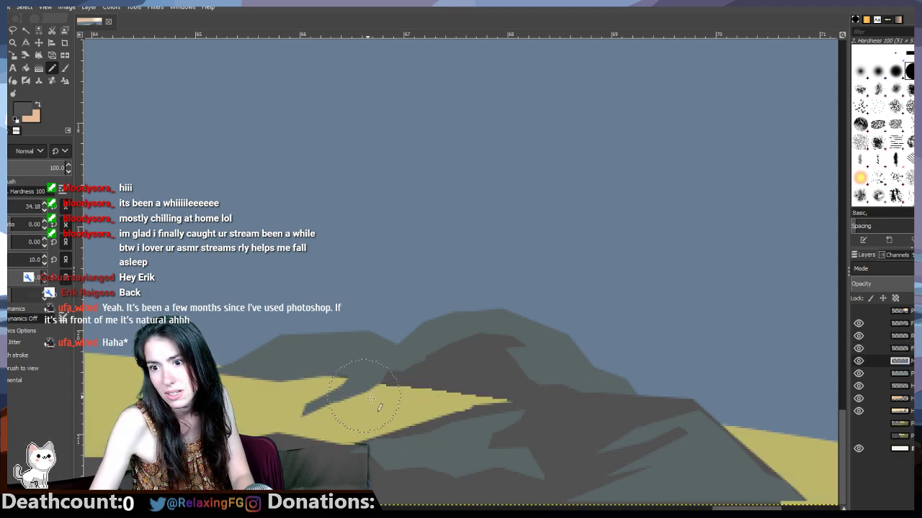
pyautogui.click(859, 362)
pyautogui.click(859, 362)
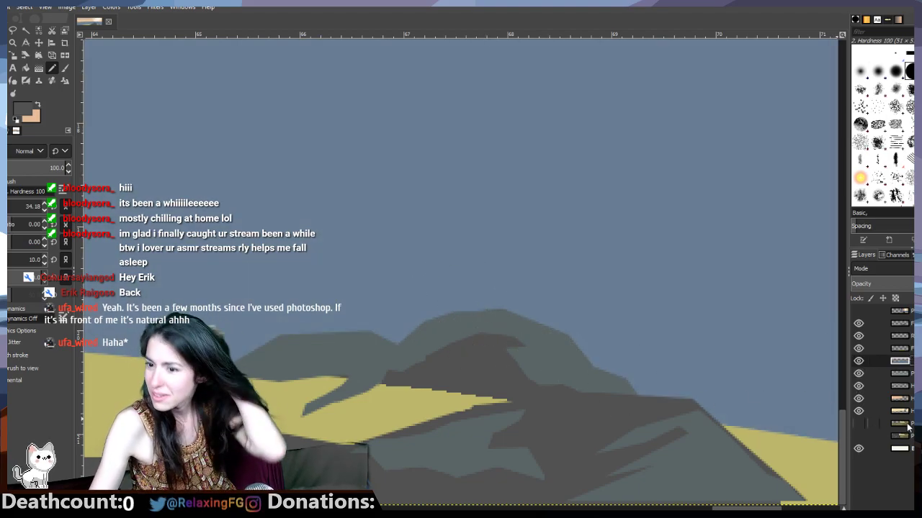
# Step: Compare the flat rocks and grass with the reference by toggling the reference layer around the middle rock and the grass beside it
pyautogui.click(860, 314)
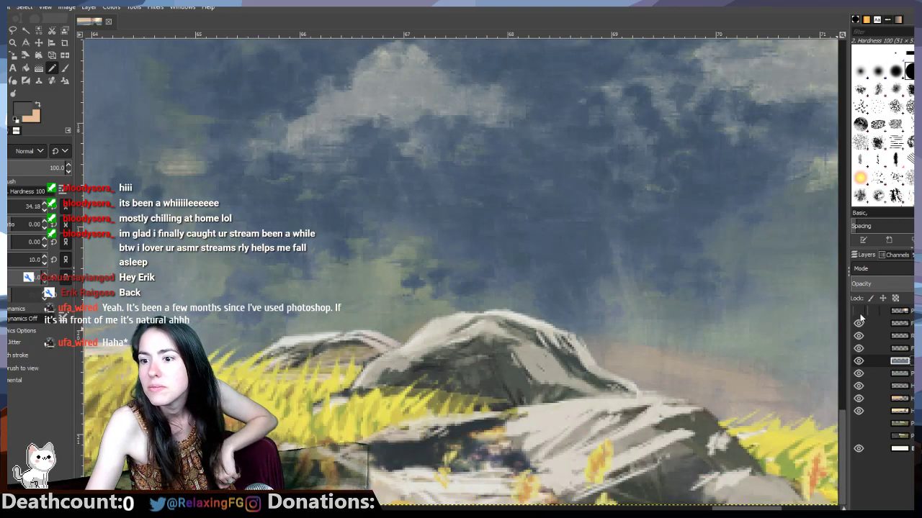
pyautogui.click(860, 313)
pyautogui.click(859, 313)
pyautogui.click(860, 313)
pyautogui.click(860, 313)
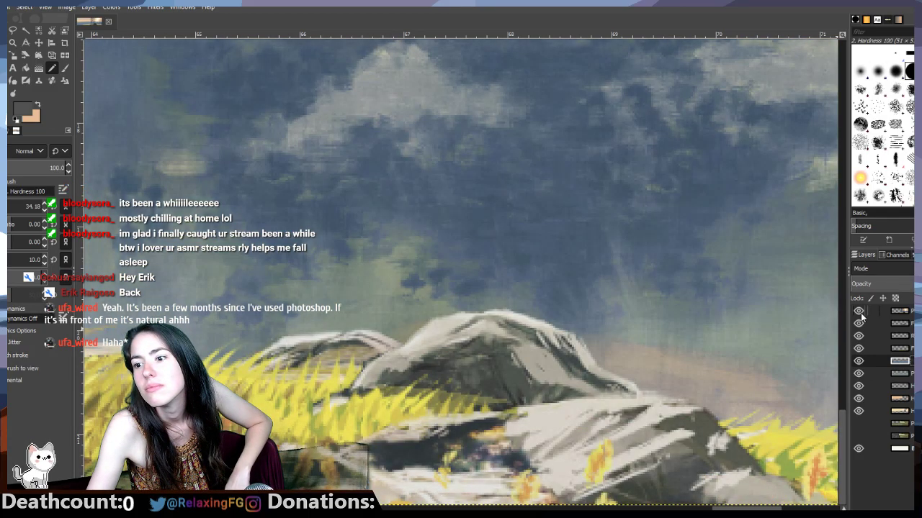
pyautogui.click(860, 314)
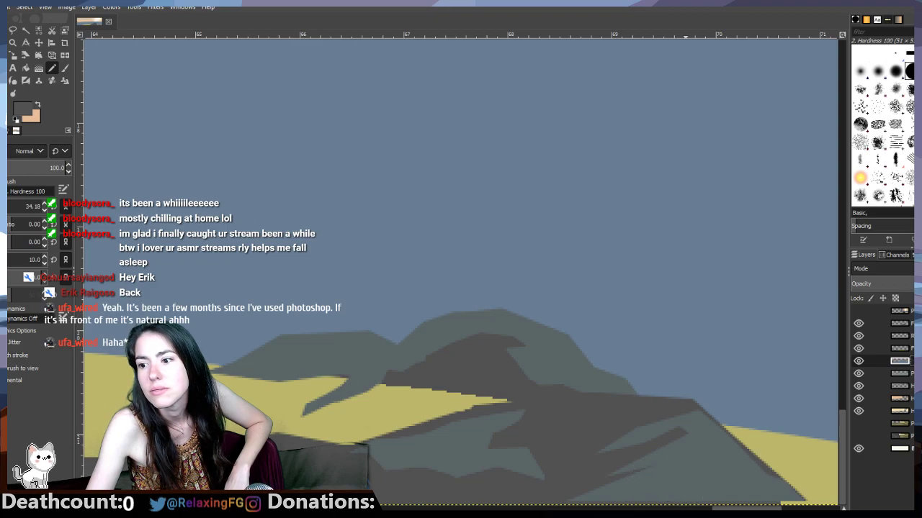
pyautogui.moveTo(748, 508); pyautogui.dragTo(727, 508)
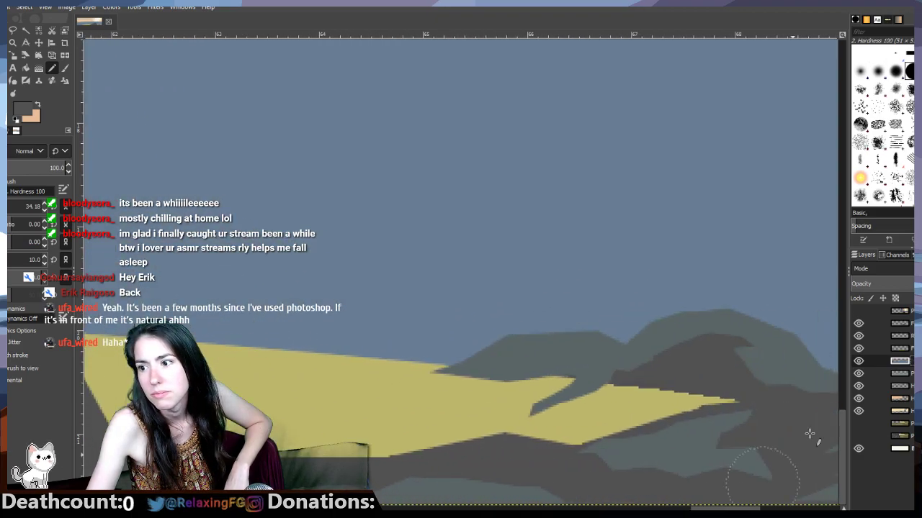
pyautogui.click(861, 314)
pyautogui.click(861, 315)
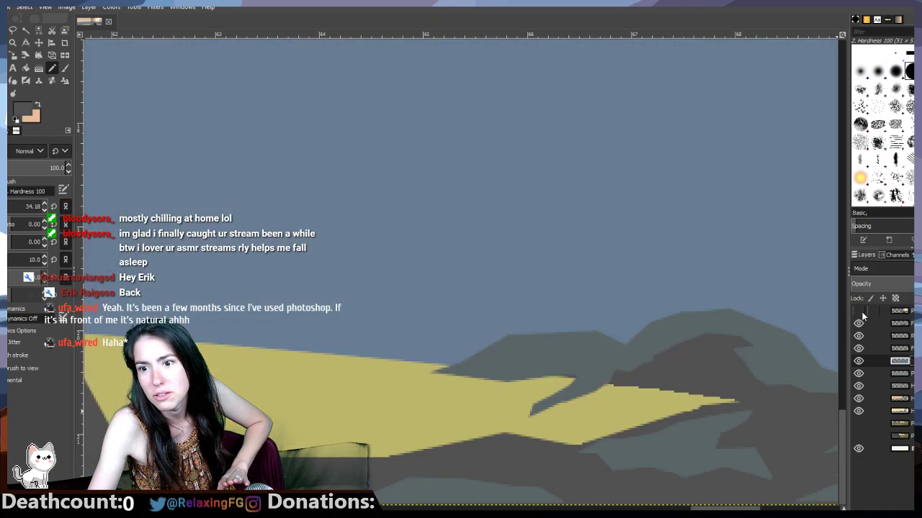
pyautogui.click(861, 315)
pyautogui.click(862, 315)
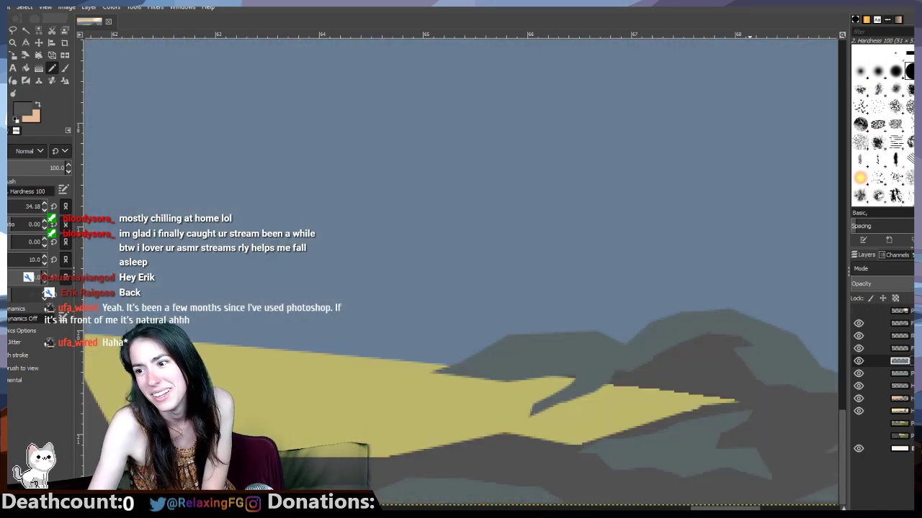
pyautogui.moveTo(749, 508); pyautogui.dragTo(777, 508)
pyautogui.hscroll(-1, 142, 115)
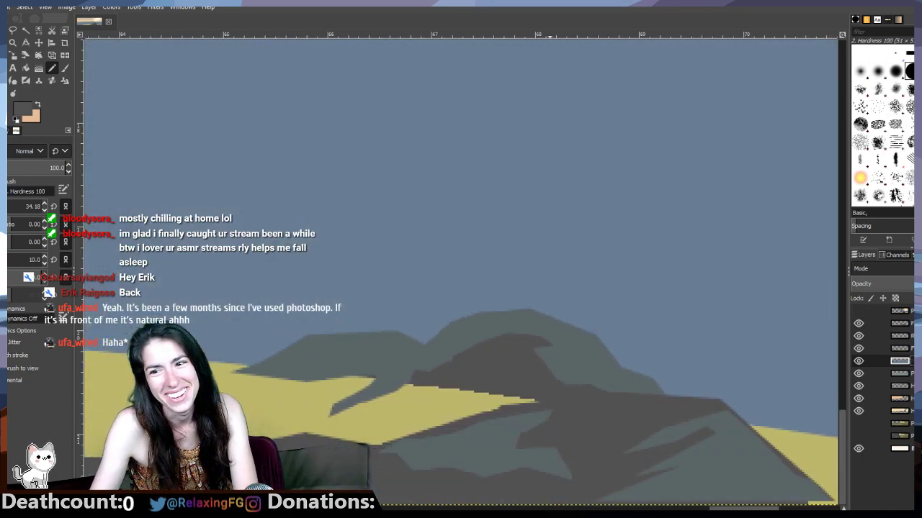
# Step: Show the reference layer and trace the upper edge and light streaks of the large foreground rock with Free Select
pyautogui.click(12, 31)
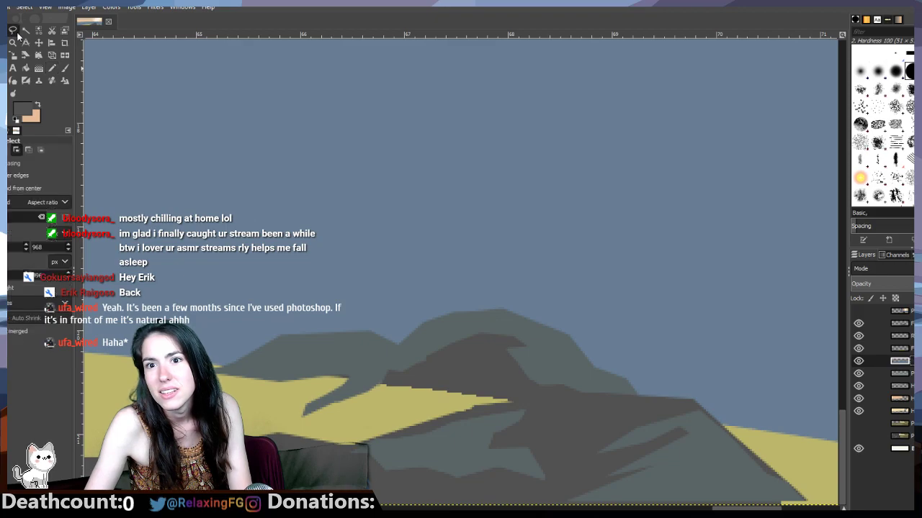
pyautogui.click(858, 310)
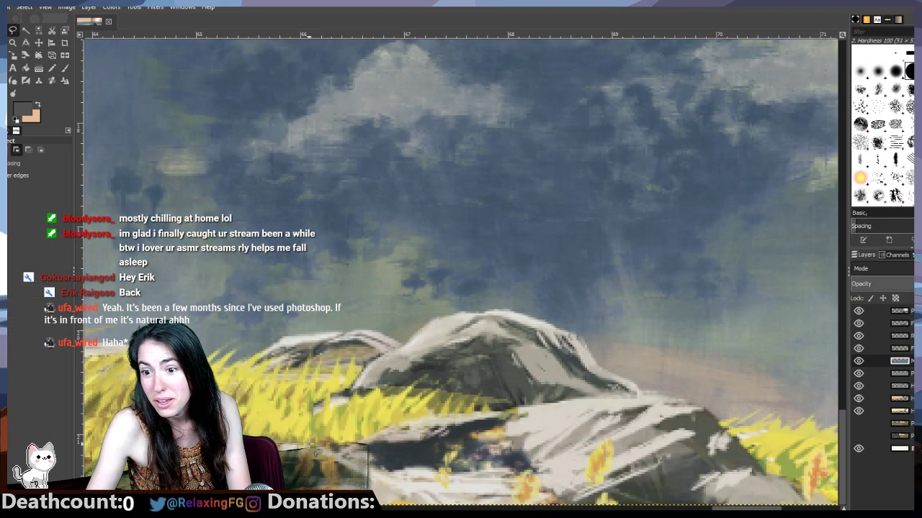
pyautogui.moveTo(309, 445)
pyautogui.mouseDown()
pyautogui.moveTo(454, 483)
pyautogui.moveTo(522, 470)
pyautogui.moveTo(536, 476)
pyautogui.moveTo(536, 454)
pyautogui.moveTo(554, 440)
pyautogui.moveTo(526, 448)
pyautogui.moveTo(542, 437)
pyautogui.moveTo(505, 435)
pyautogui.moveTo(501, 423)
pyautogui.moveTo(524, 416)
pyautogui.moveTo(509, 412)
pyautogui.moveTo(467, 431)
pyautogui.moveTo(345, 455)
pyautogui.moveTo(389, 433)
pyautogui.moveTo(350, 448)
pyautogui.moveTo(360, 439)
pyautogui.moveTo(429, 420)
pyautogui.moveTo(674, 403)
pyautogui.moveTo(700, 410)
pyautogui.moveTo(671, 408)
pyautogui.moveTo(681, 398)
pyautogui.moveTo(701, 410)
pyautogui.moveTo(626, 432)
pyautogui.moveTo(608, 450)
pyautogui.mouseUp()
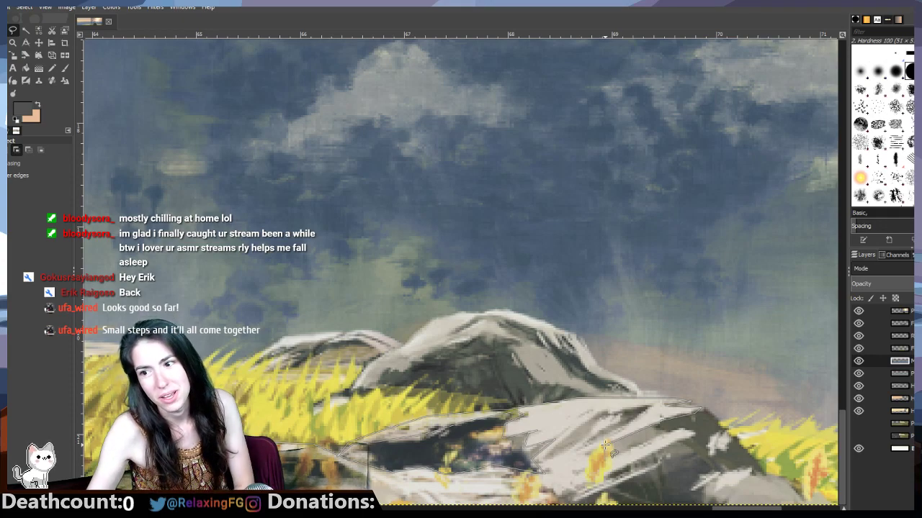
pyautogui.click(596, 447)
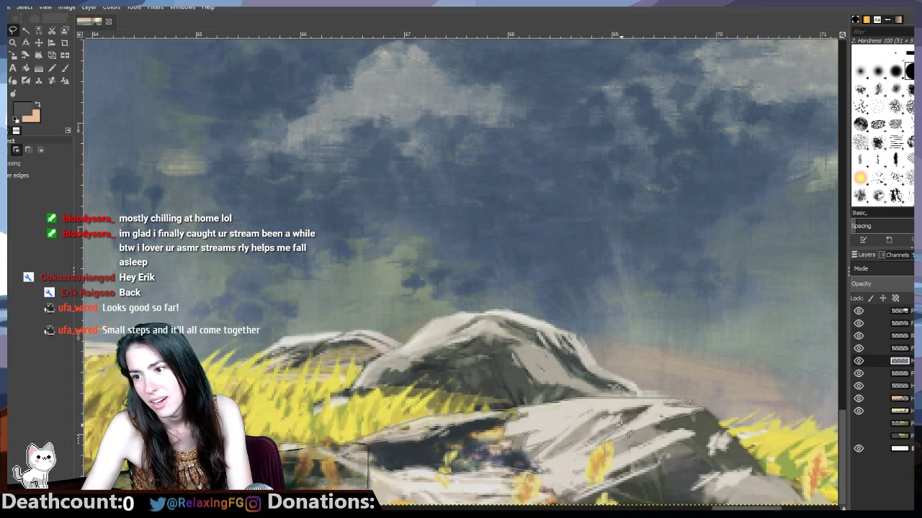
pyautogui.click(614, 412)
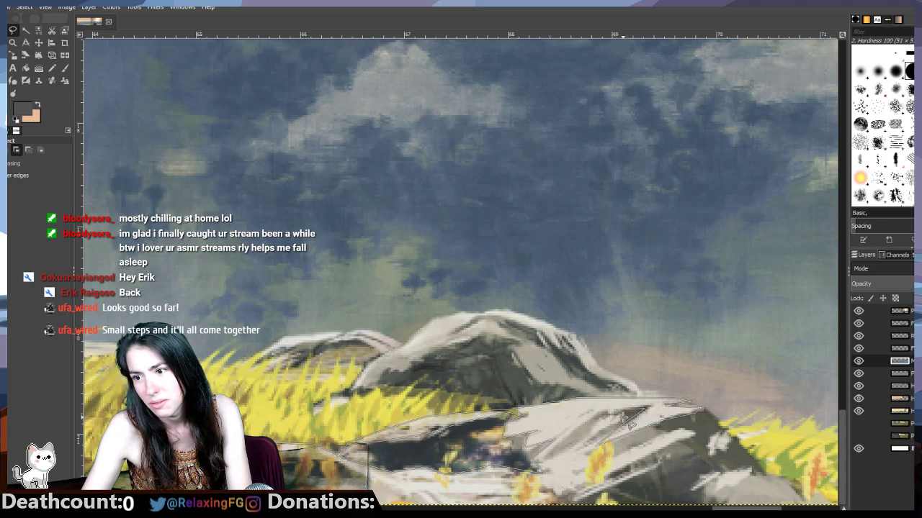
pyautogui.click(591, 427)
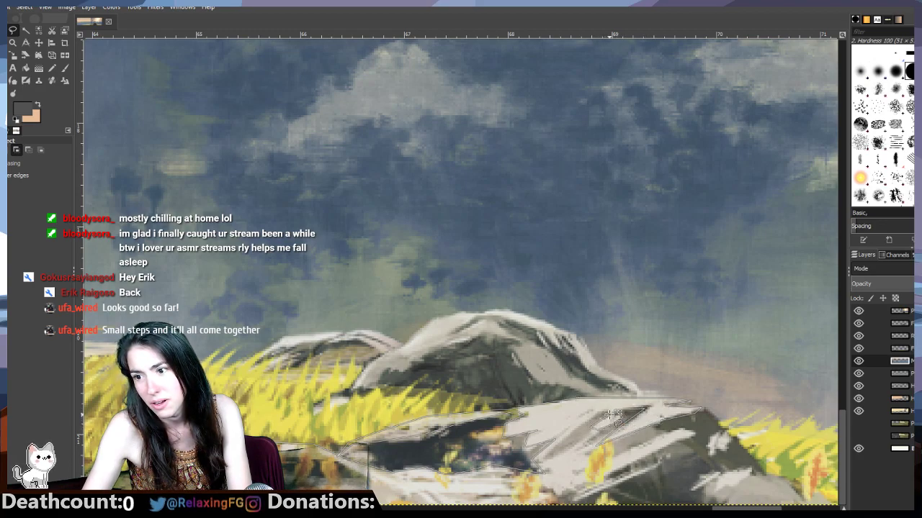
# Step: Trace the light highlight streaks on the front rock's right side with a freehand selection
pyautogui.click(583, 425)
pyautogui.click(556, 440)
pyautogui.click(548, 456)
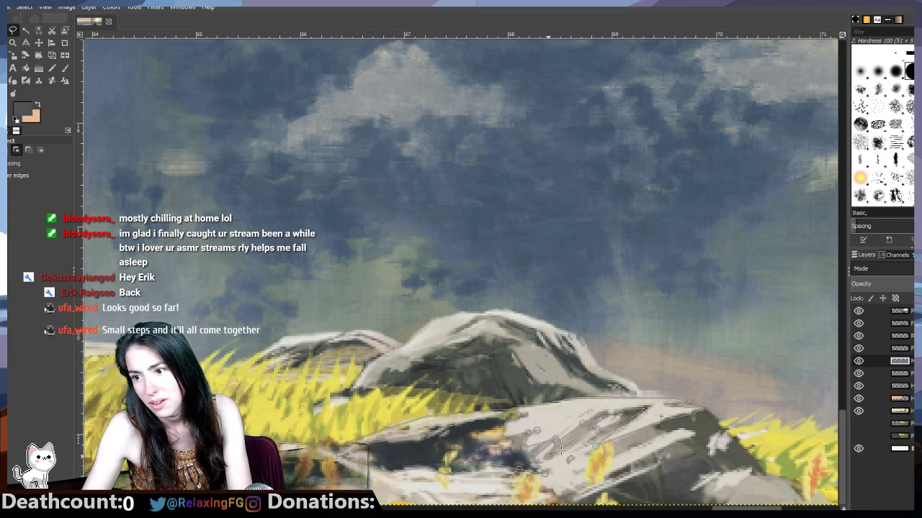
pyautogui.click(573, 444)
pyautogui.click(590, 434)
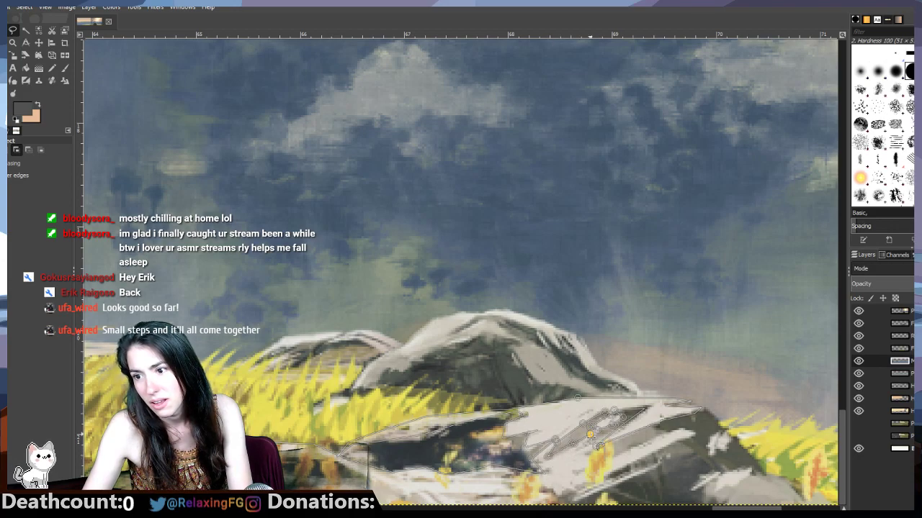
pyautogui.click(586, 446)
pyautogui.click(580, 457)
pyautogui.click(600, 465)
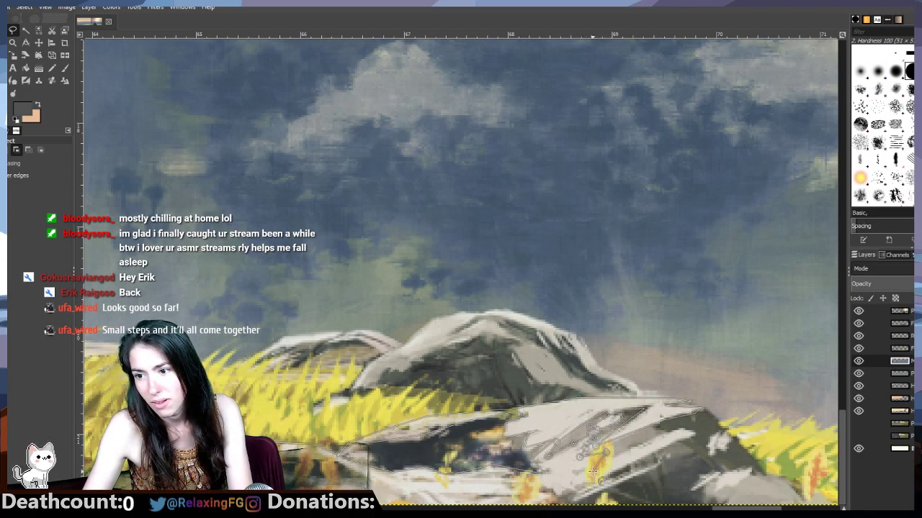
pyautogui.click(620, 457)
pyautogui.click(645, 443)
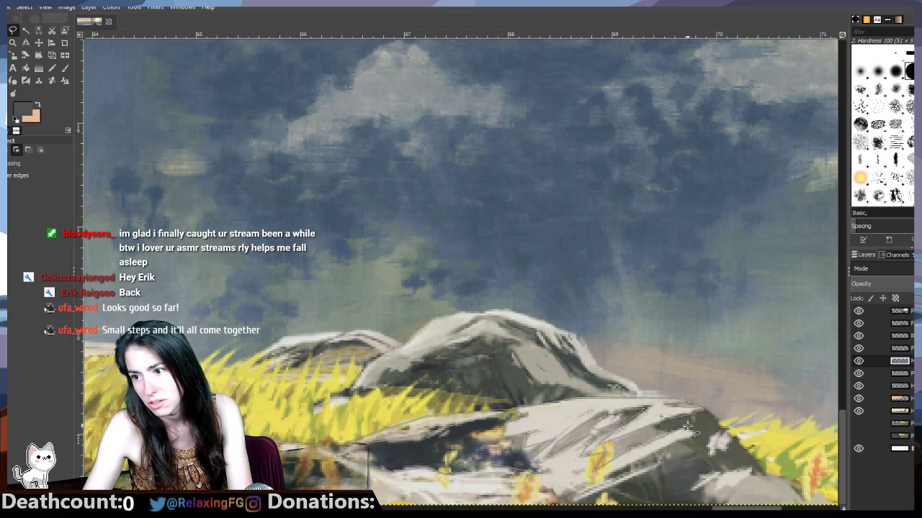
# Step: Continue the selection outline from the front rock's right edge back along its base toward the left end
pyautogui.click(697, 433)
pyautogui.click(629, 467)
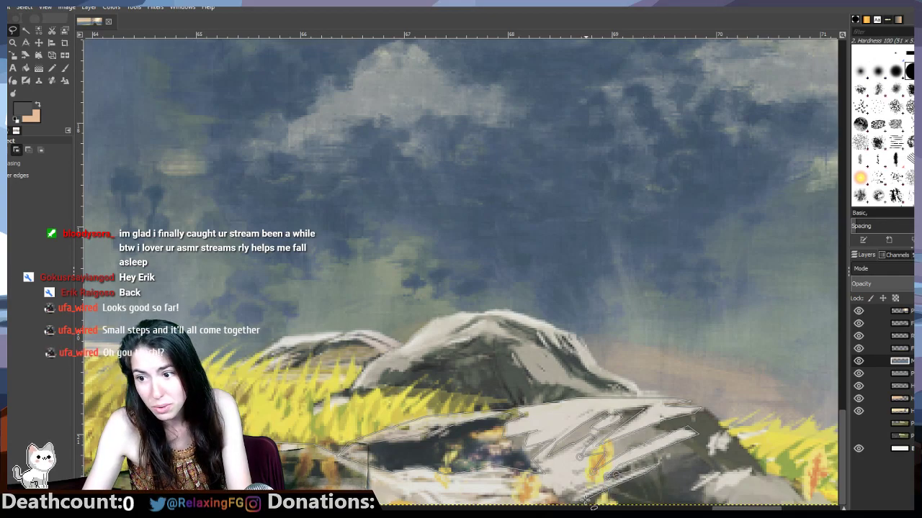
pyautogui.moveTo(575, 500)
pyautogui.mouseDown()
pyautogui.moveTo(584, 490)
pyautogui.moveTo(525, 486)
pyautogui.moveTo(512, 496)
pyautogui.mouseUp()
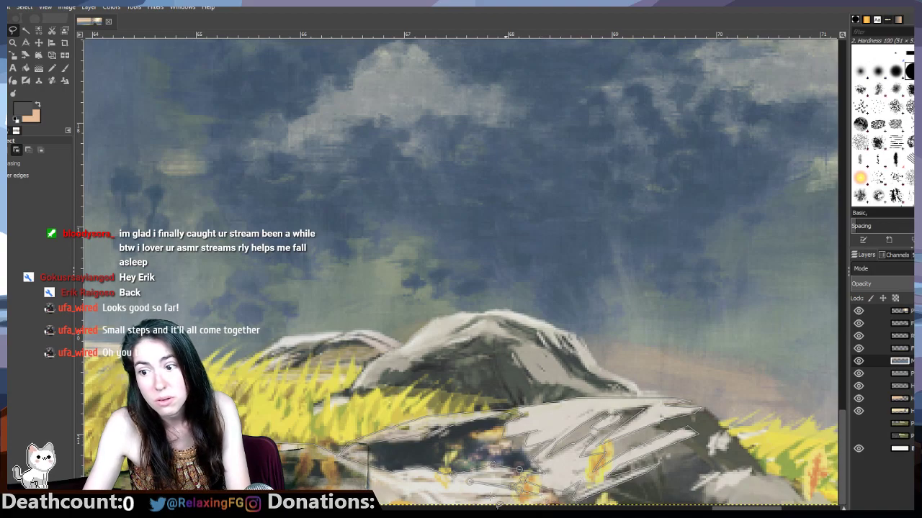
pyautogui.moveTo(495, 501)
pyautogui.mouseDown()
pyautogui.moveTo(439, 494)
pyautogui.moveTo(447, 493)
pyautogui.moveTo(454, 510)
pyautogui.moveTo(462, 504)
pyautogui.moveTo(432, 495)
pyautogui.mouseUp()
pyautogui.click(440, 509)
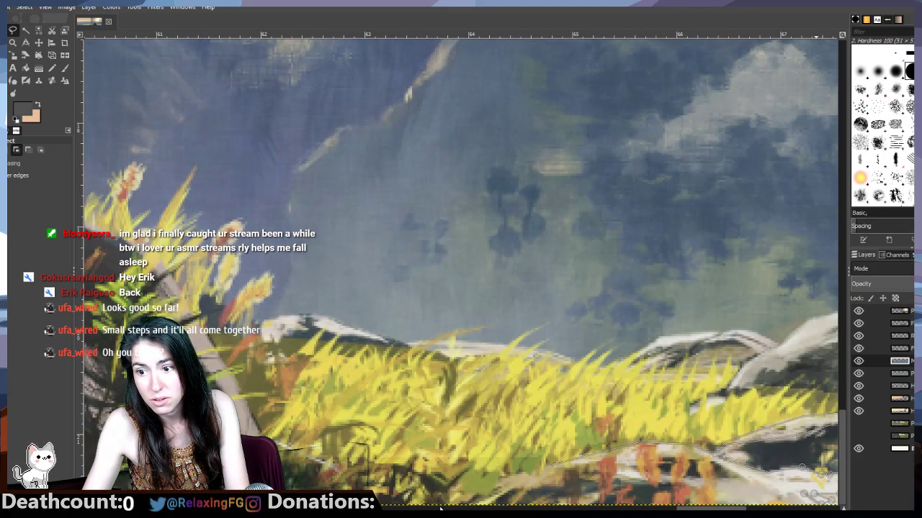
pyautogui.hscroll(7, 461, 272)
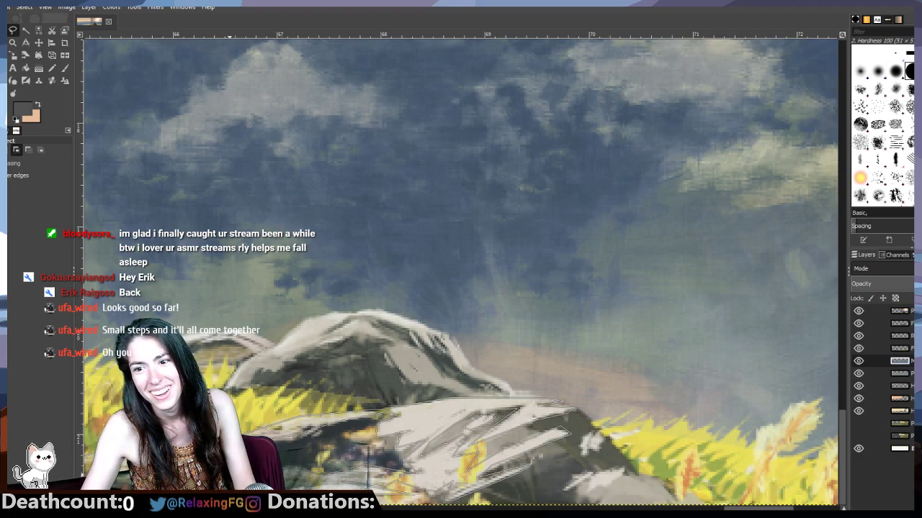
pyautogui.hscroll(-6, 742, 508)
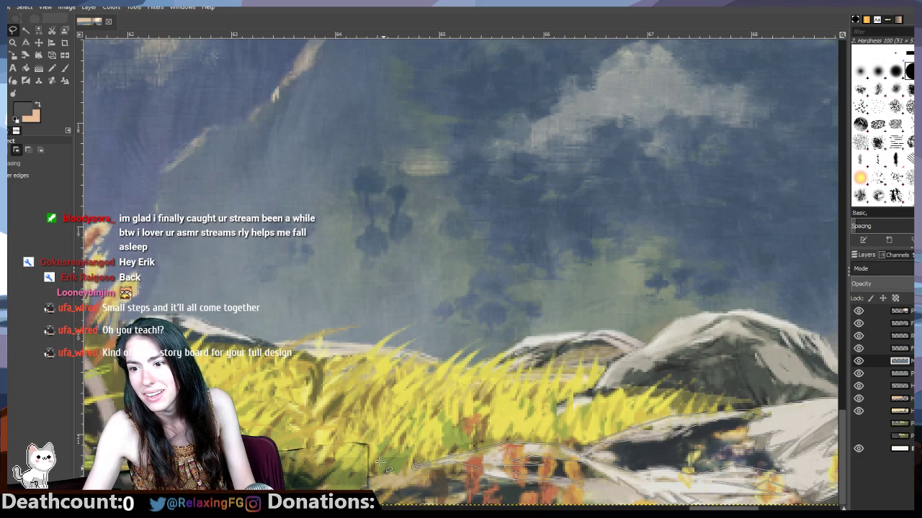
# Step: Set the foreground colour to a lighter version of the beige aea69d sampled from the front rock's highlight
pyautogui.click(19, 108)
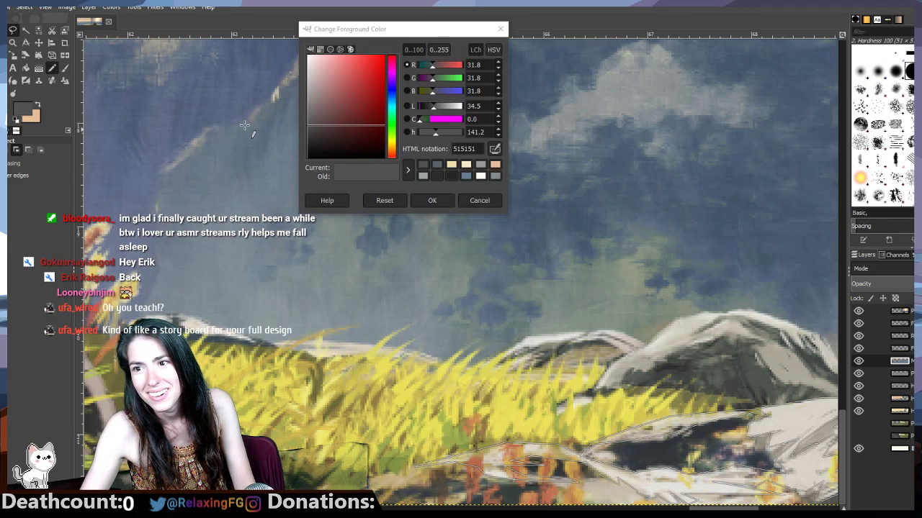
pyautogui.press('p')
pyautogui.click(496, 150)
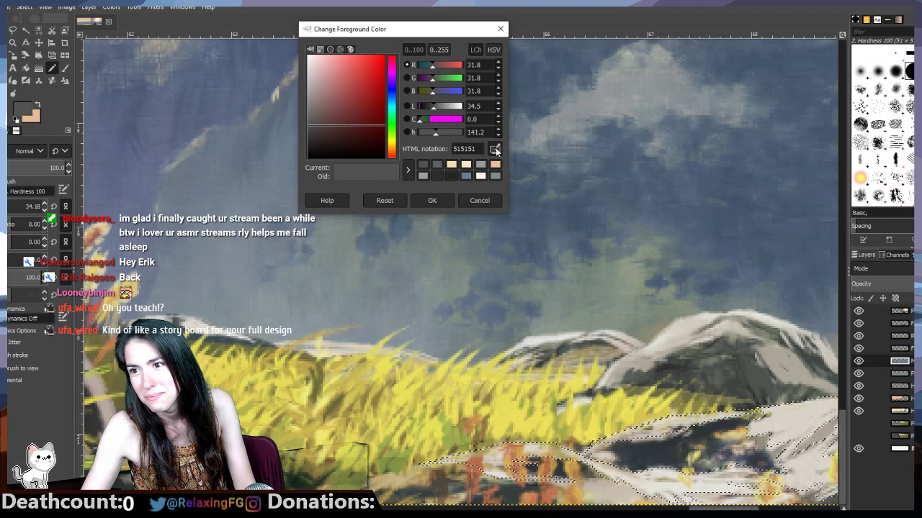
pyautogui.click(812, 446)
pyautogui.click(435, 200)
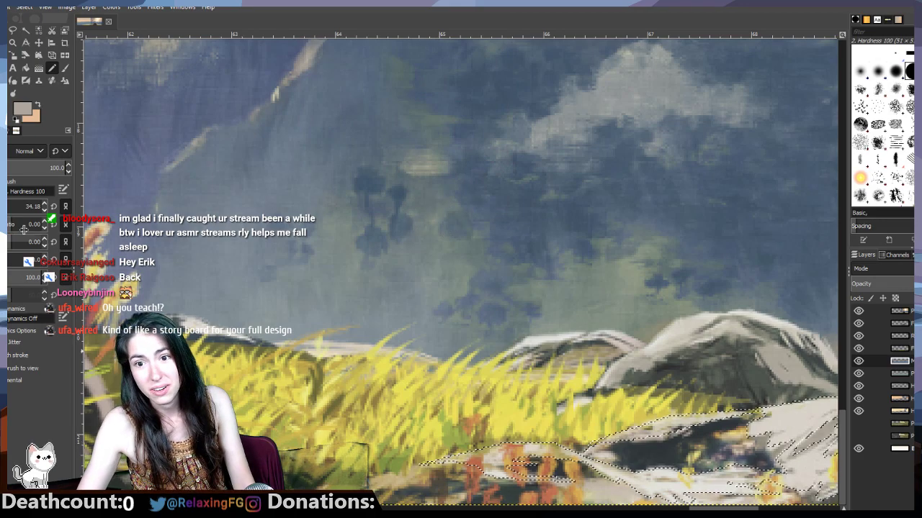
pyautogui.click(22, 109)
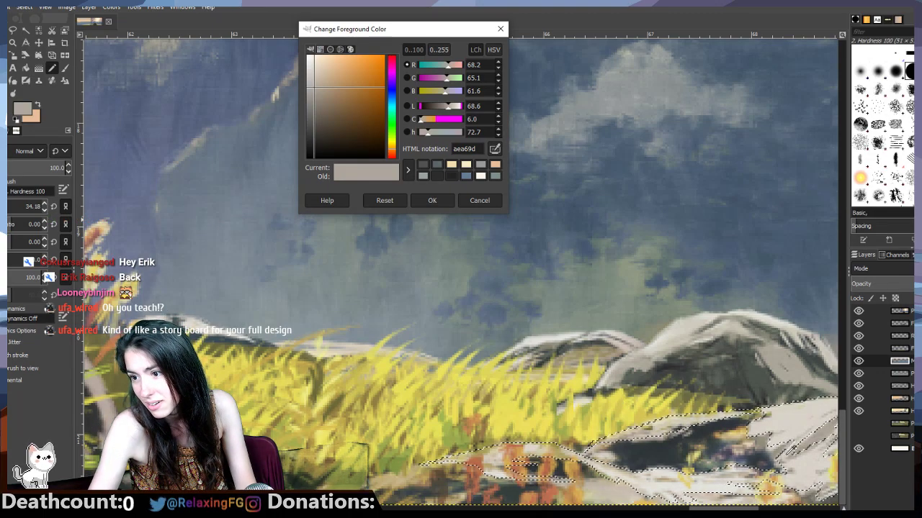
pyautogui.click(432, 201)
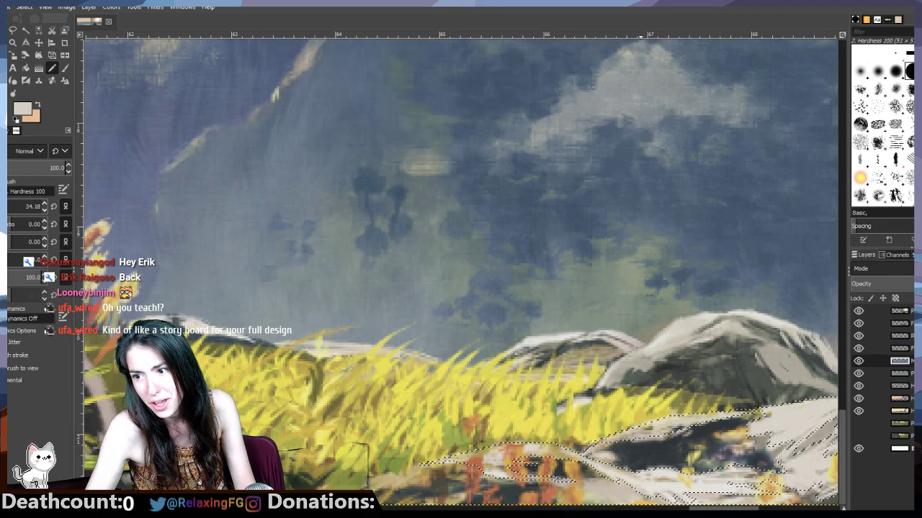
# Step: Hide the layers above the active one to inspect the beige highlight fill, and undo the fill
pyautogui.moveTo(723, 508); pyautogui.dragTo(749, 508)
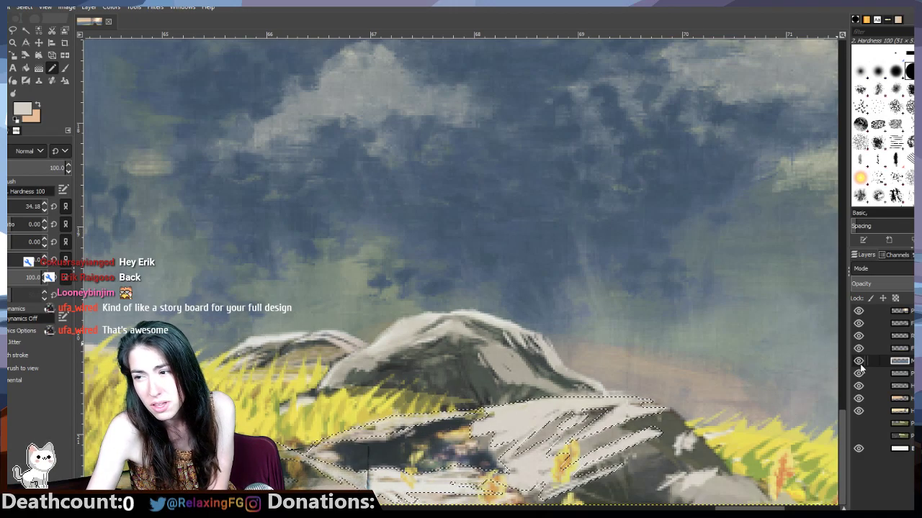
pyautogui.click(858, 311)
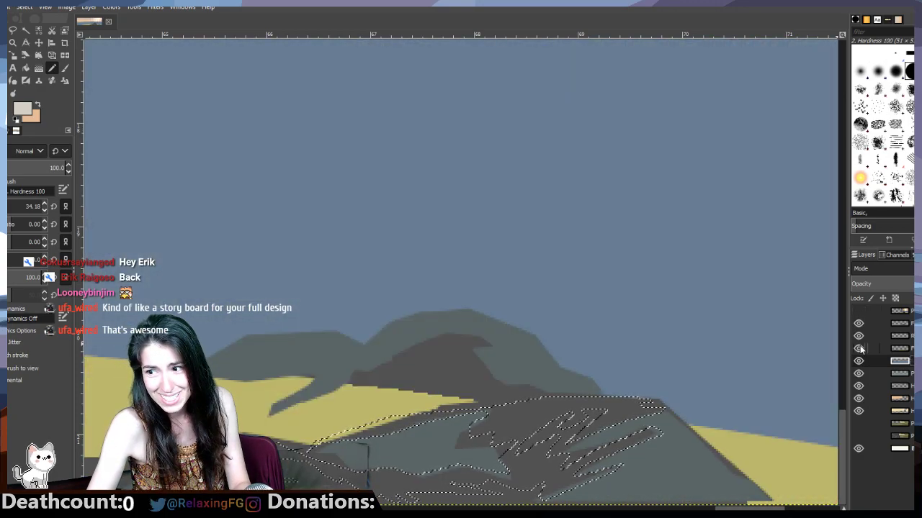
pyautogui.click(859, 349)
pyautogui.click(859, 335)
pyautogui.click(860, 326)
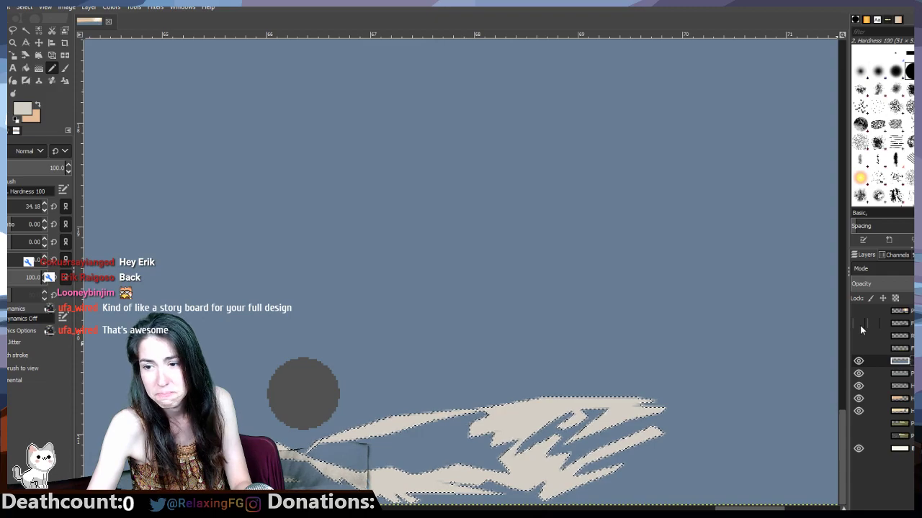
pyautogui.click(859, 325)
pyautogui.click(860, 330)
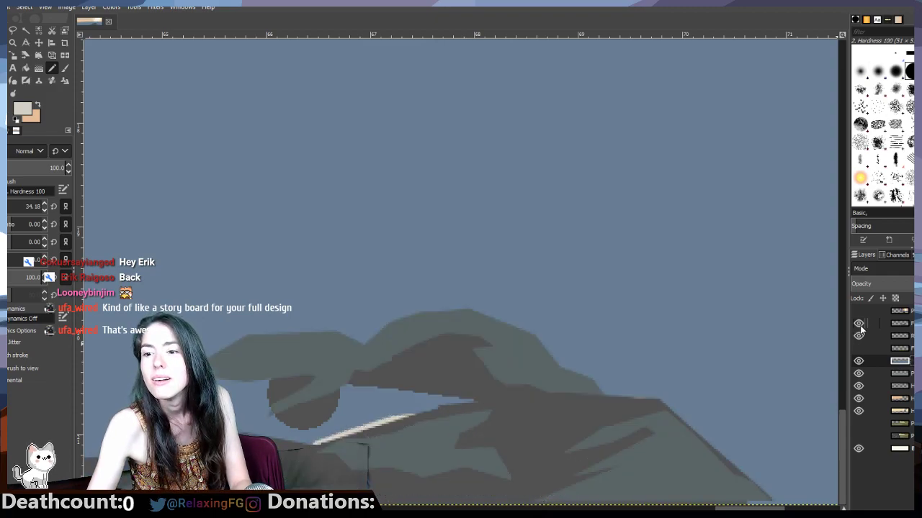
pyautogui.hotkey('ctrl', 'z')
pyautogui.hotkey('ctrl', 'z')
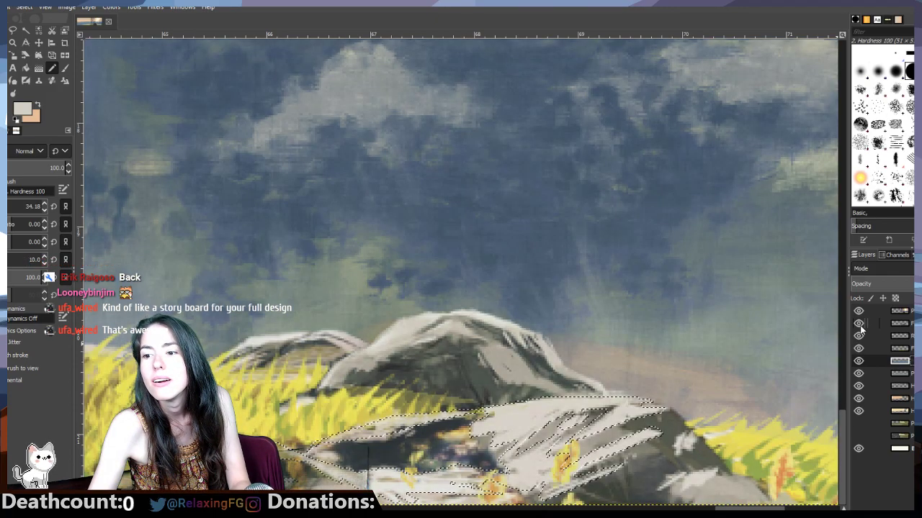
# Step: Toggle the painted reference and the rock layers to examine which layer holds the front rock
pyautogui.click(860, 312)
pyautogui.click(860, 312)
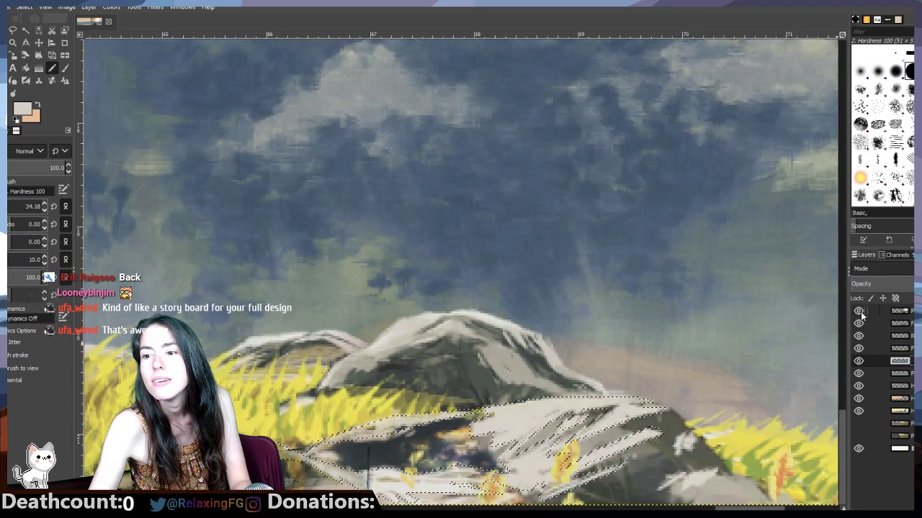
pyautogui.click(859, 312)
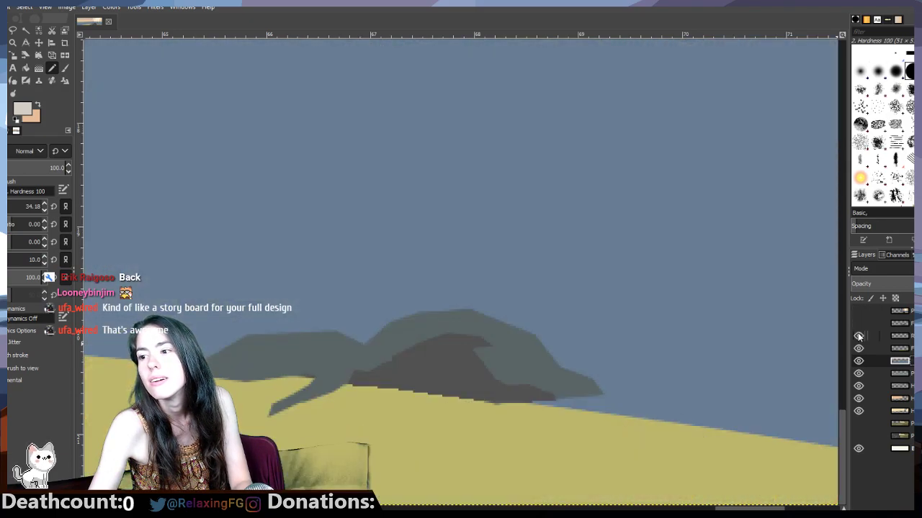
pyautogui.click(858, 323)
pyautogui.click(857, 335)
pyautogui.click(857, 335)
pyautogui.click(858, 323)
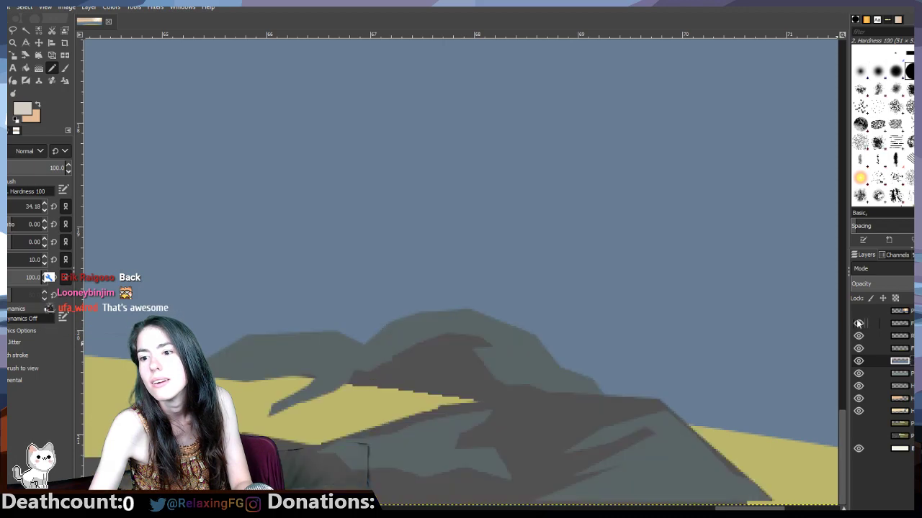
pyautogui.click(858, 311)
pyautogui.click(858, 310)
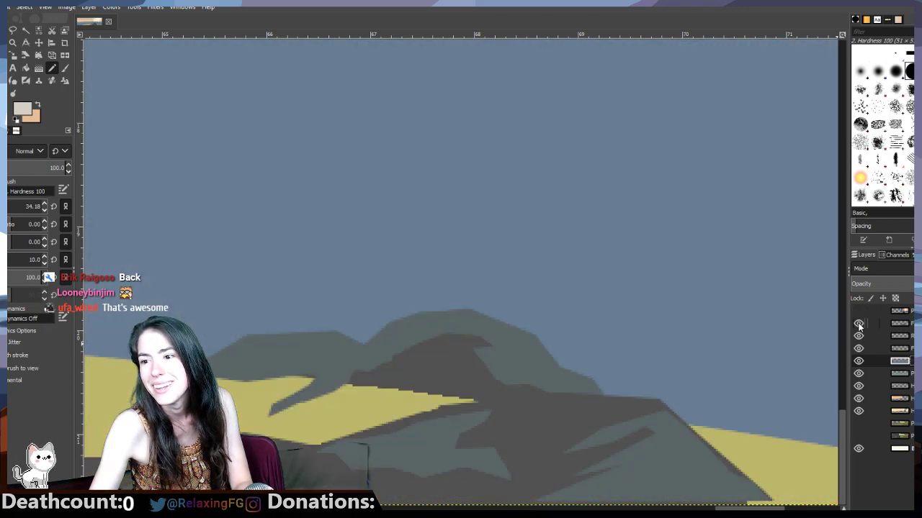
pyautogui.click(858, 323)
pyautogui.click(859, 323)
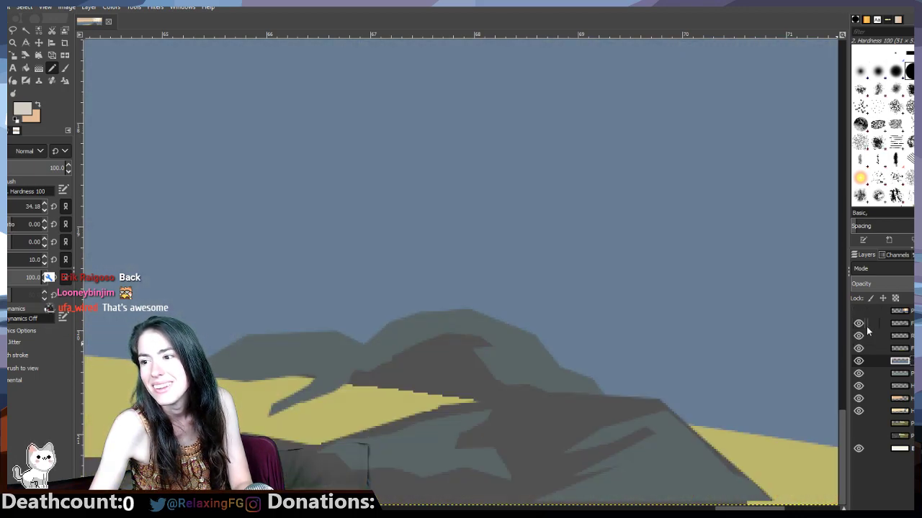
pyautogui.click(858, 323)
pyautogui.click(859, 323)
# Step: Make the front rock's layer active and show the painted reference layer on top again
pyautogui.click(883, 326)
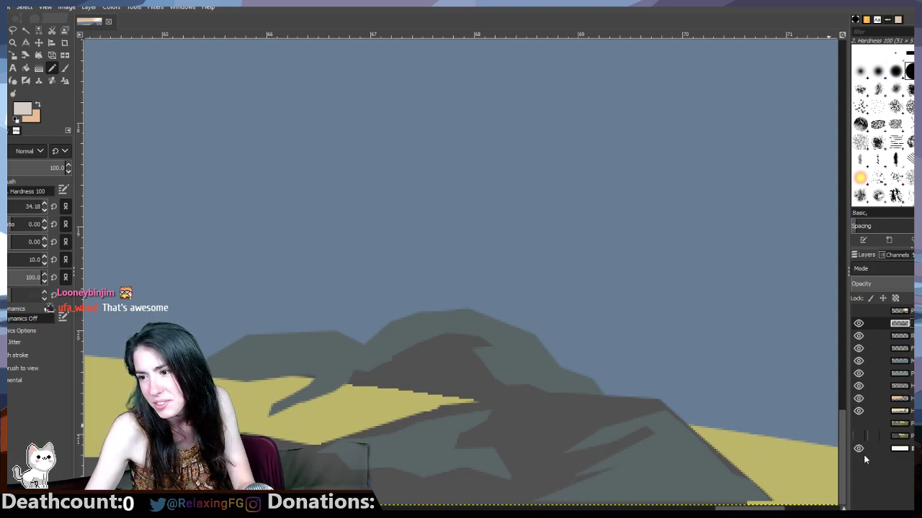
pyautogui.moveTo(774, 508); pyautogui.dragTo(753, 508)
pyautogui.click(858, 312)
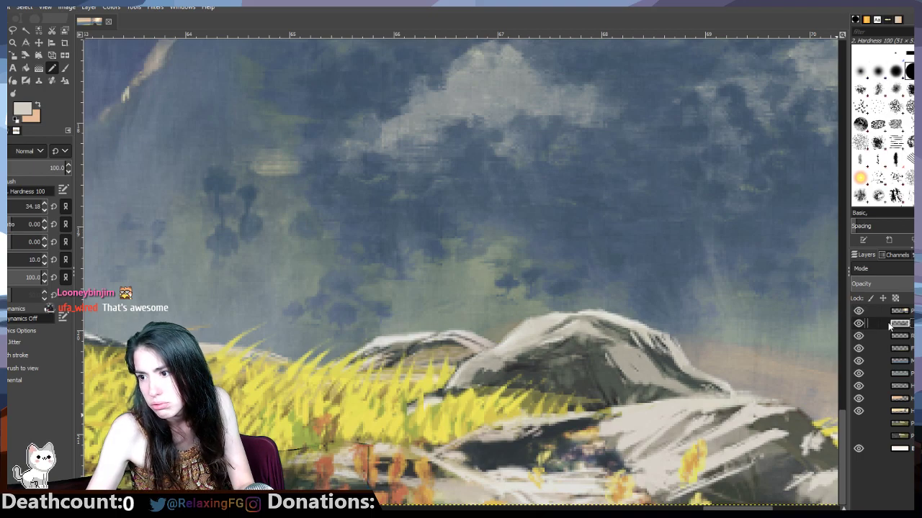
pyautogui.click(857, 311)
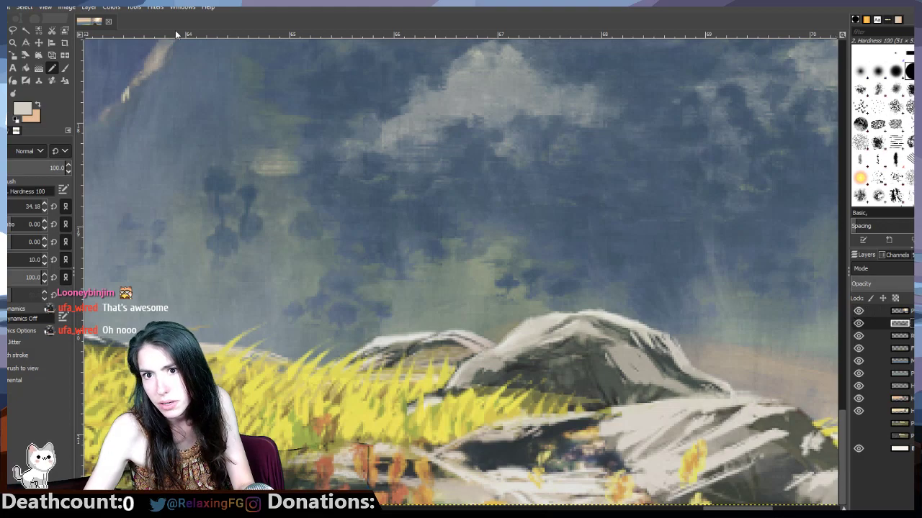
# Step: Start a new freehand selection around the front rock's highlights, tracing the lower right streaks and the base toward the left
pyautogui.press('f')
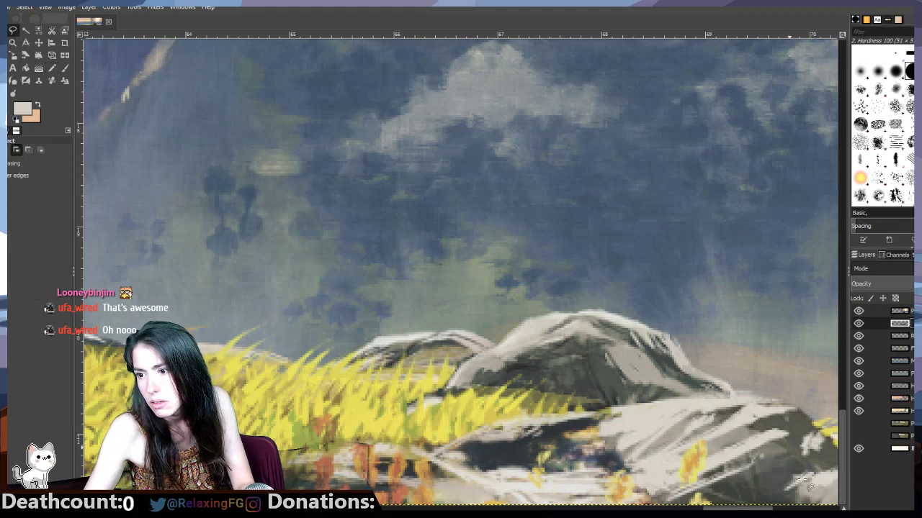
pyautogui.hscroll(1, 770, 471)
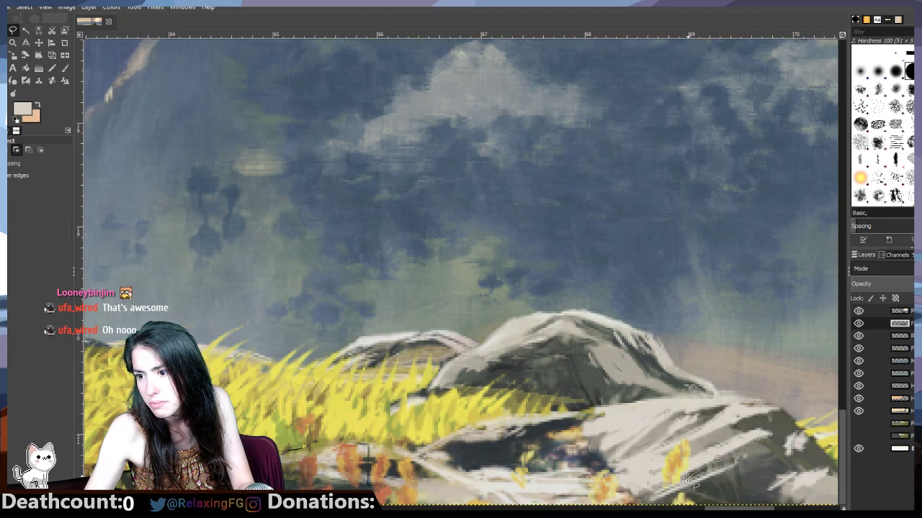
pyautogui.click(671, 479)
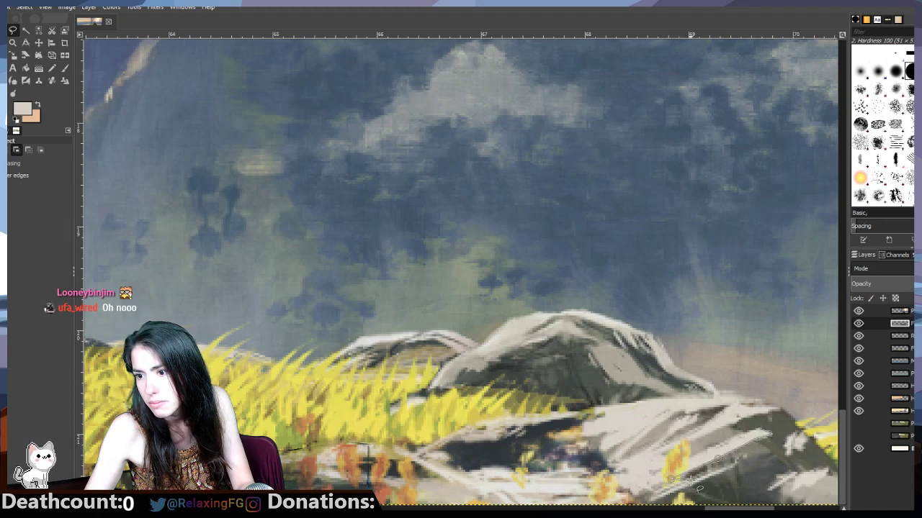
pyautogui.click(738, 462)
pyautogui.click(703, 483)
pyautogui.click(648, 502)
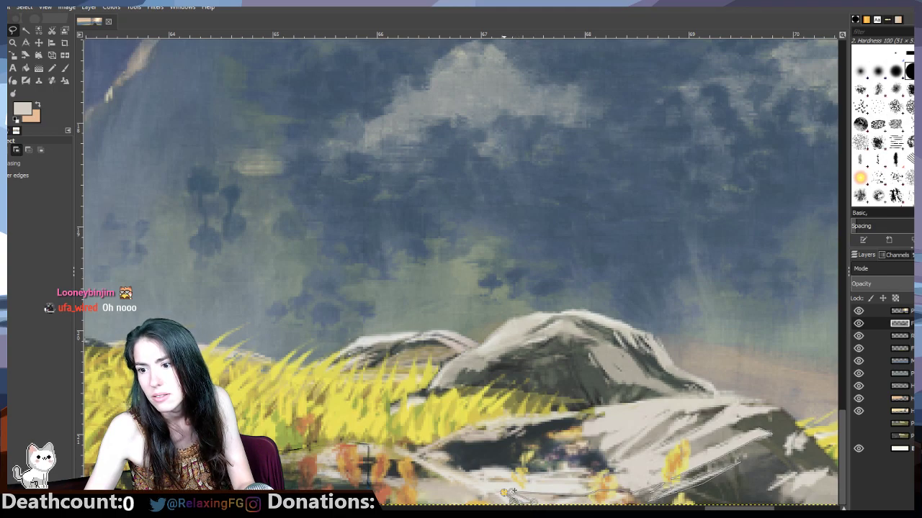
pyautogui.hscroll(-5, 512, 507)
pyautogui.hscroll(8, 730, 507)
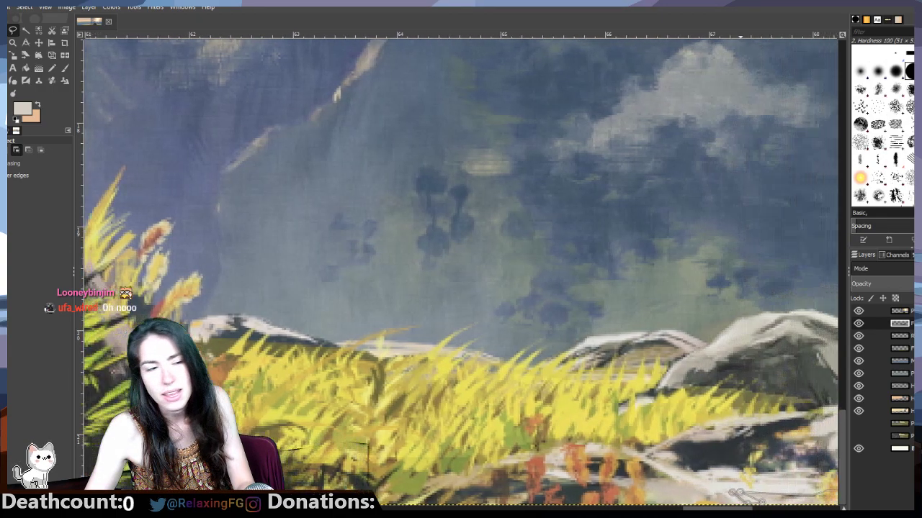
pyautogui.hscroll(-3, 730, 507)
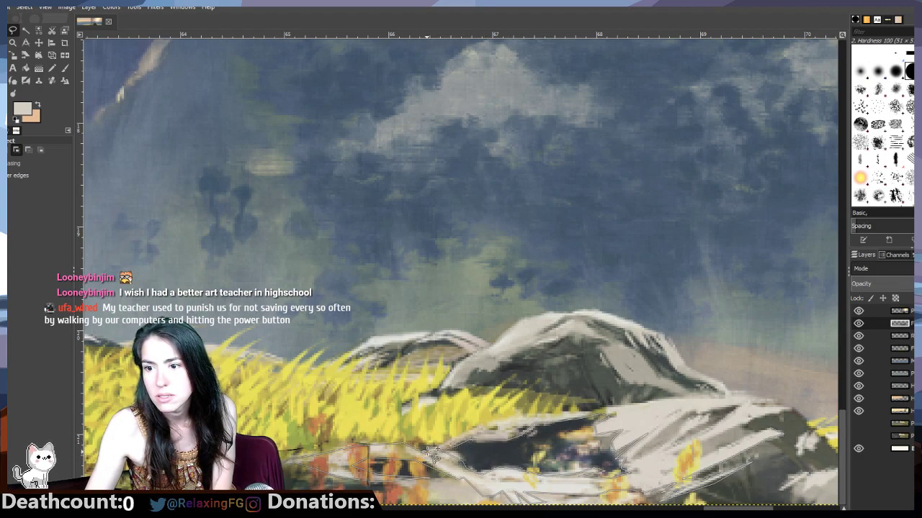
# Step: Continue the freehand selection along the front rock's upper edge and inner streaks until it encloses all the highlights
pyautogui.click(511, 418)
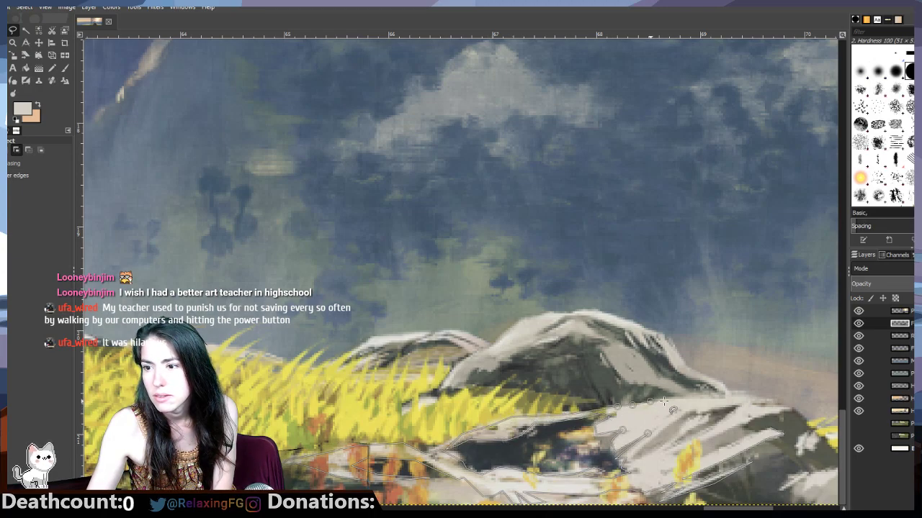
pyautogui.click(746, 396)
pyautogui.click(777, 400)
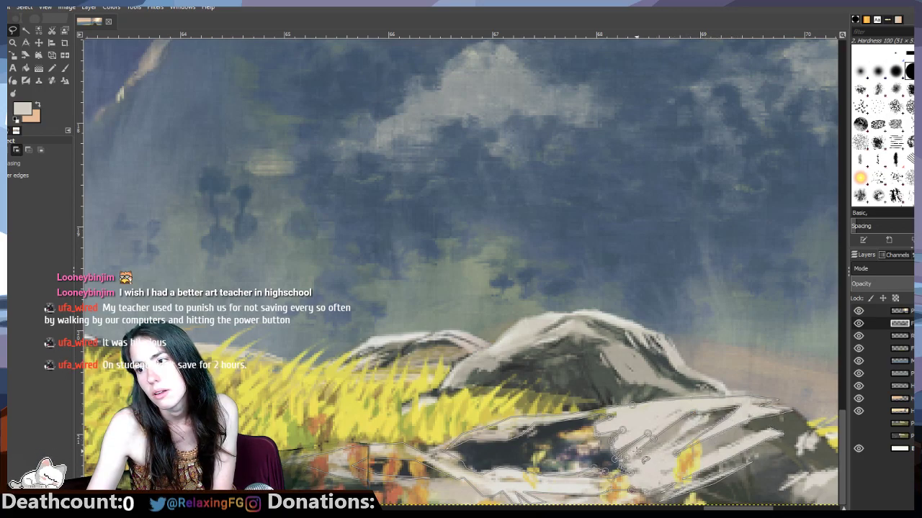
pyautogui.click(656, 460)
pyautogui.click(639, 454)
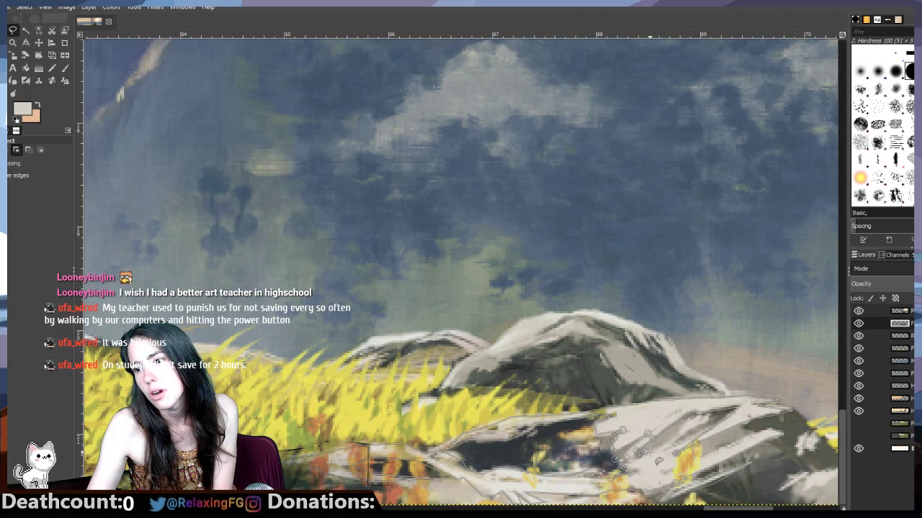
pyautogui.click(670, 441)
pyautogui.click(685, 424)
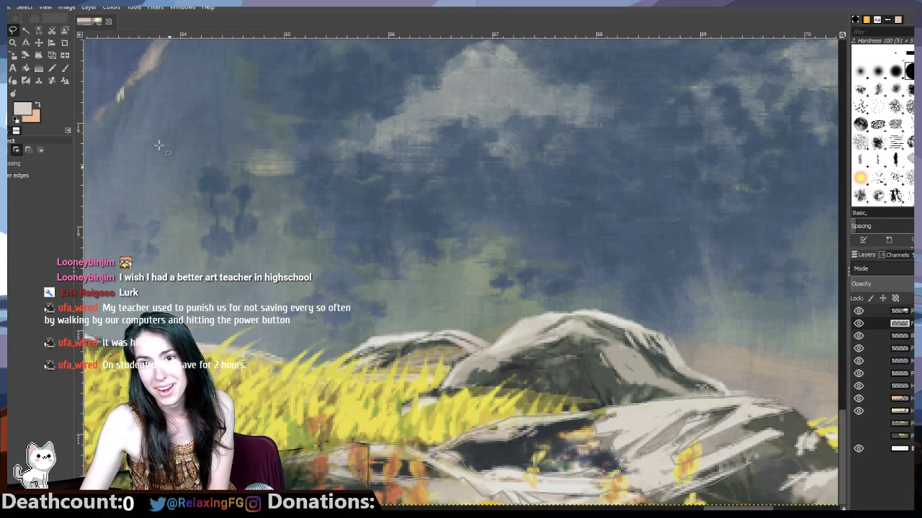
# Step: Fill the front rock's highlight selection with light beige, check it with the painted reference hidden, and clear the selection
pyautogui.click(53, 70)
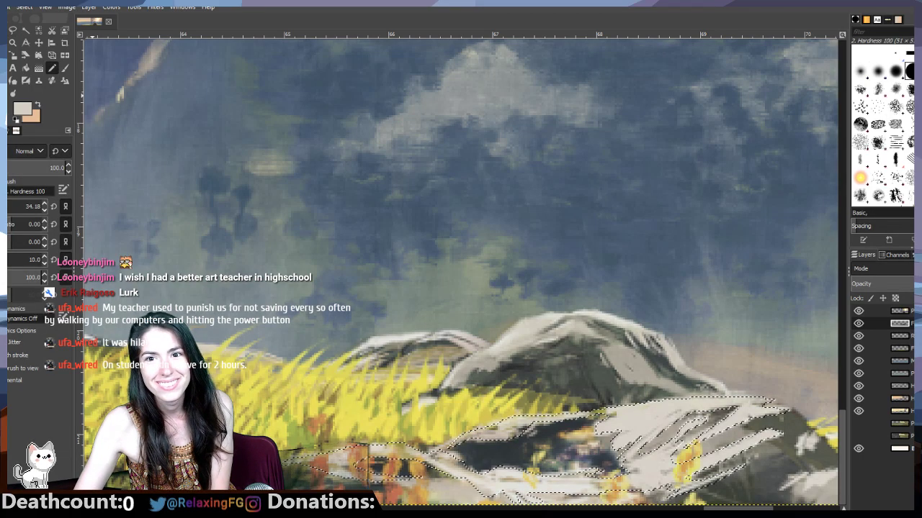
pyautogui.click(27, 70)
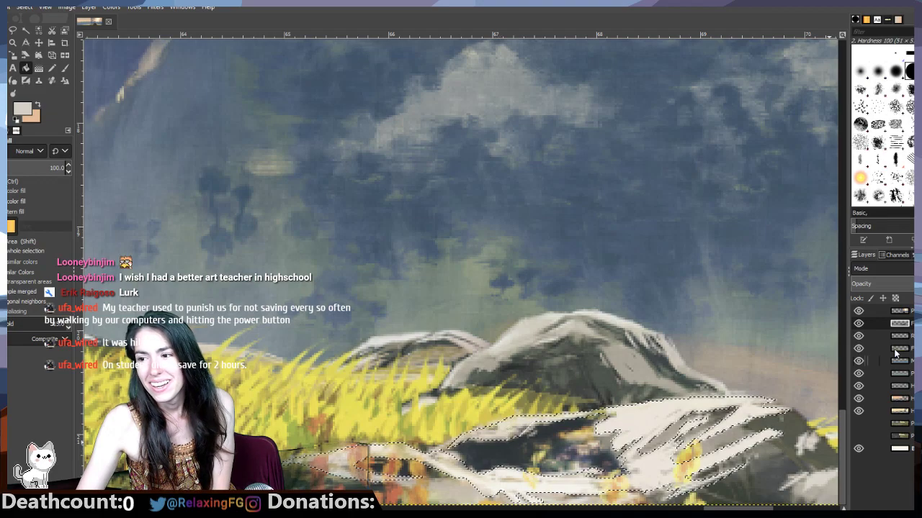
pyautogui.click(858, 311)
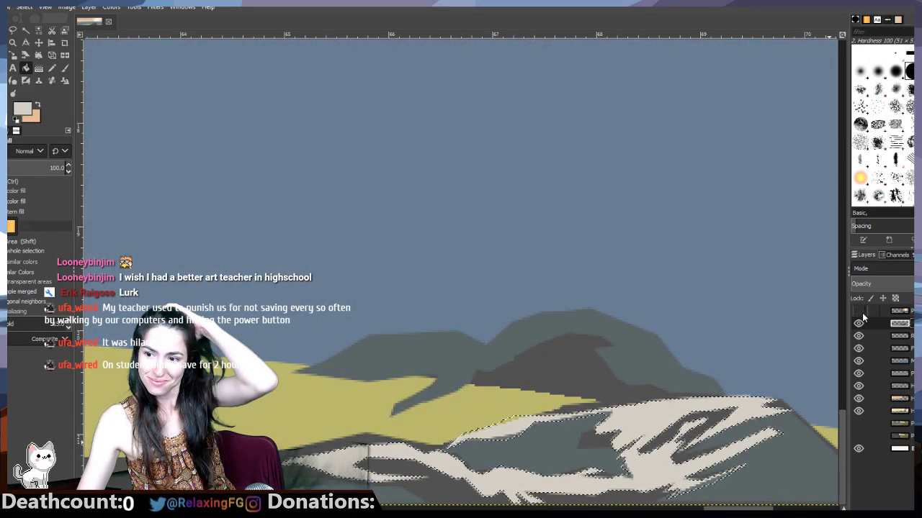
pyautogui.click(858, 311)
pyautogui.click(52, 68)
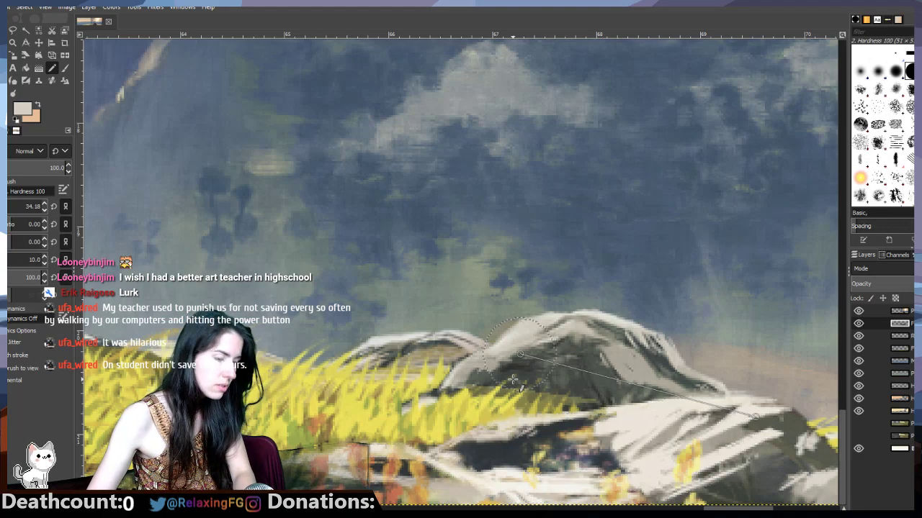
pyautogui.hotkey('ctrl', 'shift', 'a')
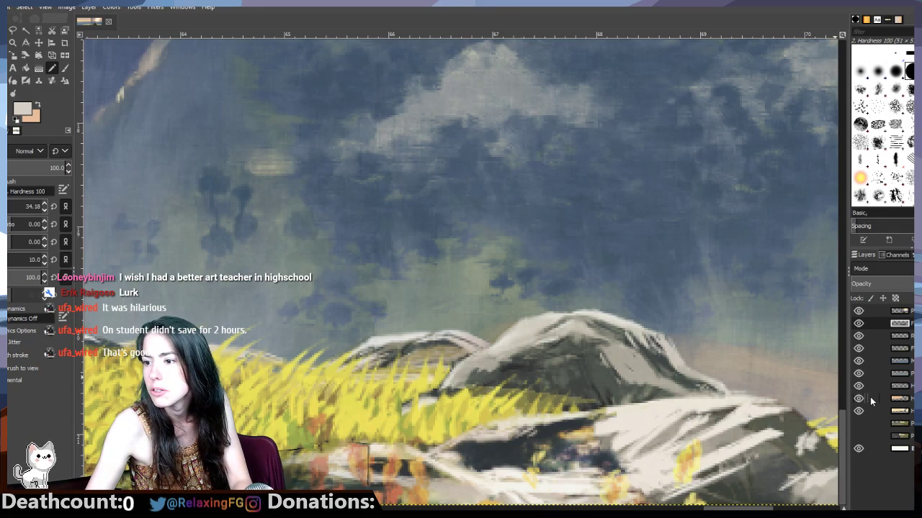
# Step: Examine the whole flat-color composition against the painted reference by toggling the reference layer's visibility
pyautogui.moveTo(746, 509); pyautogui.dragTo(718, 508)
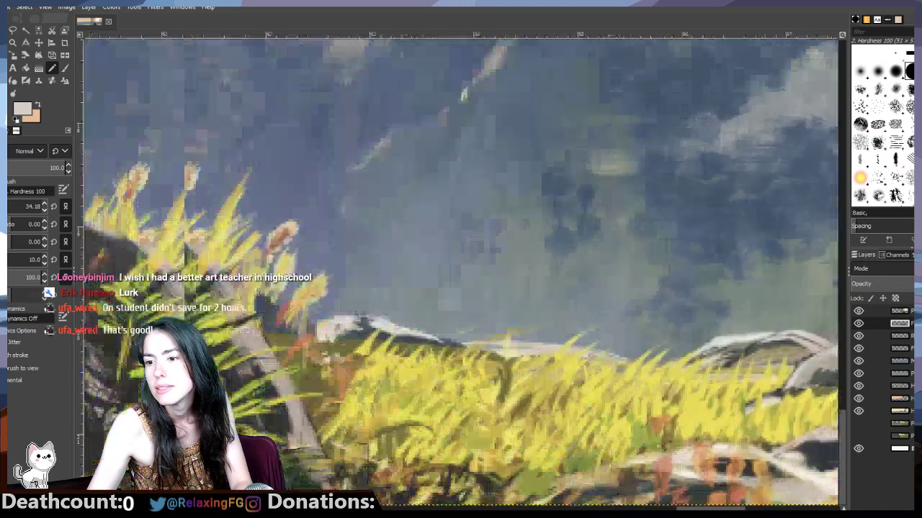
pyautogui.hscroll(-5, 683, 509)
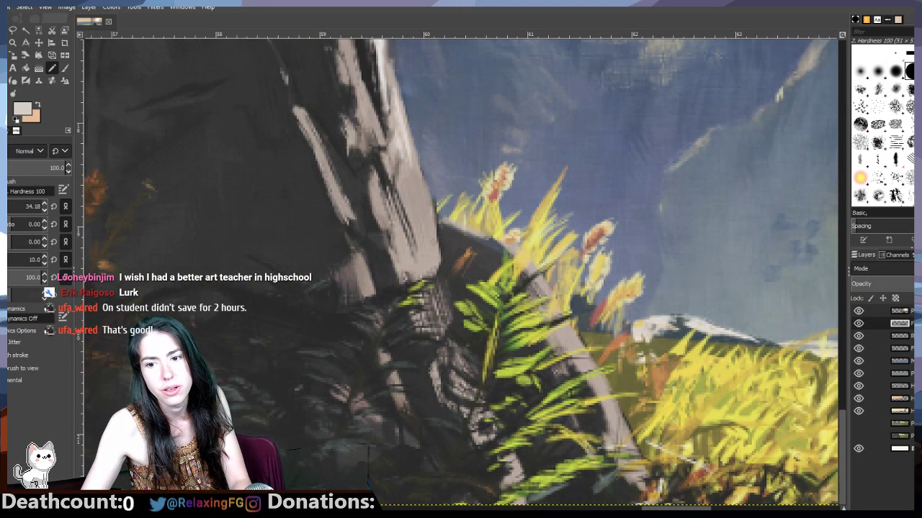
pyautogui.press('-')
pyautogui.press('-')
pyautogui.press('-')
pyautogui.press('-')
pyautogui.press('-')
pyautogui.press('-')
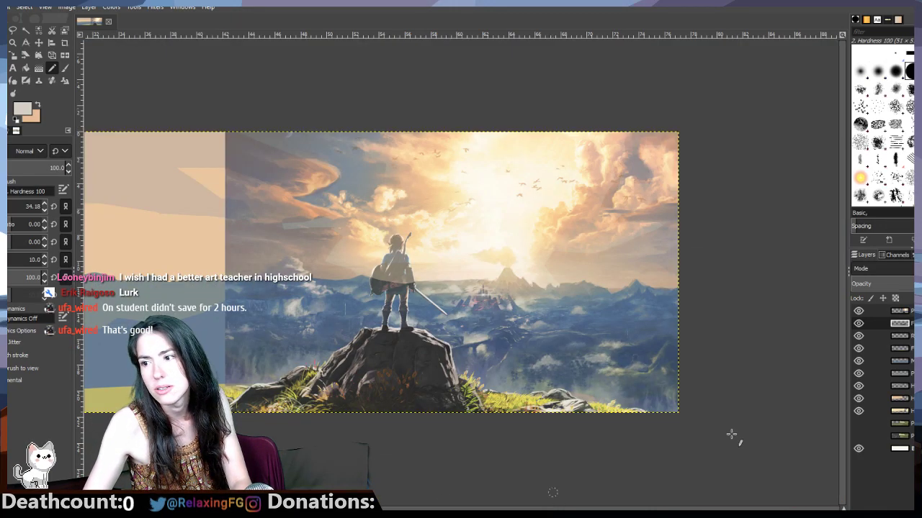
pyautogui.click(859, 312)
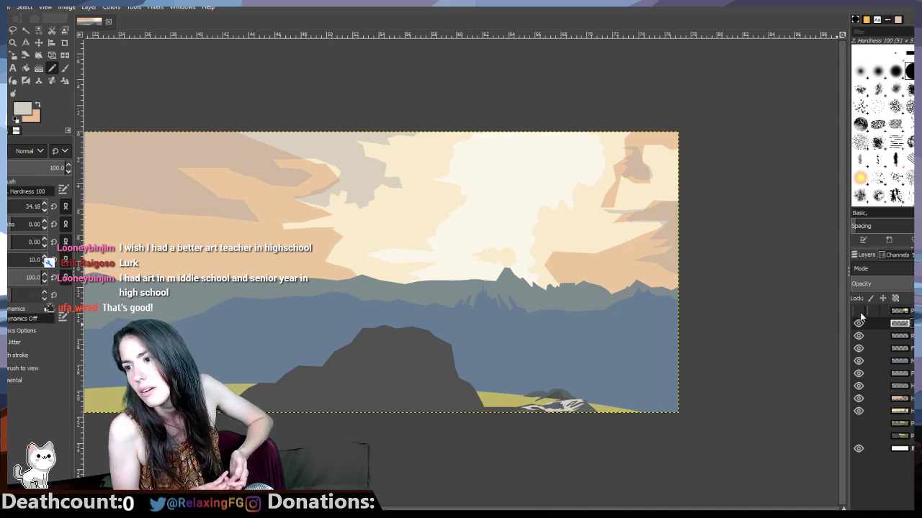
pyautogui.click(859, 311)
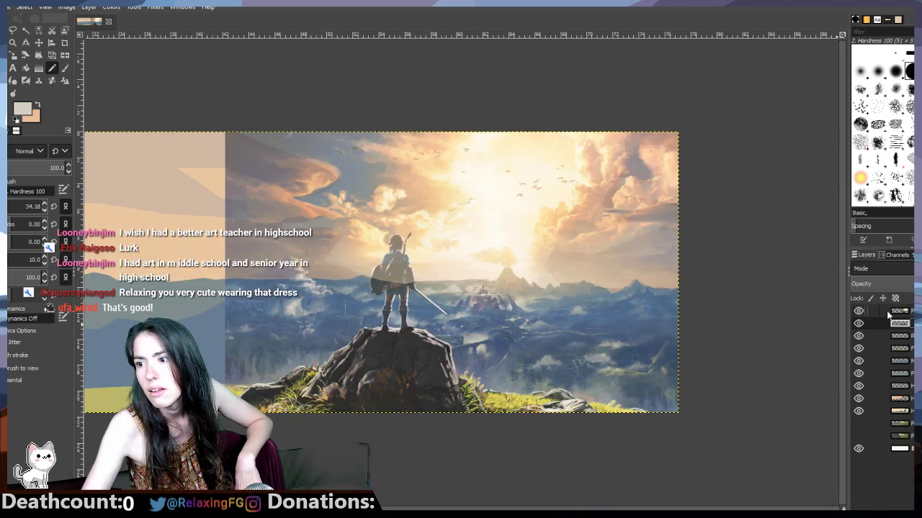
pyautogui.click(857, 312)
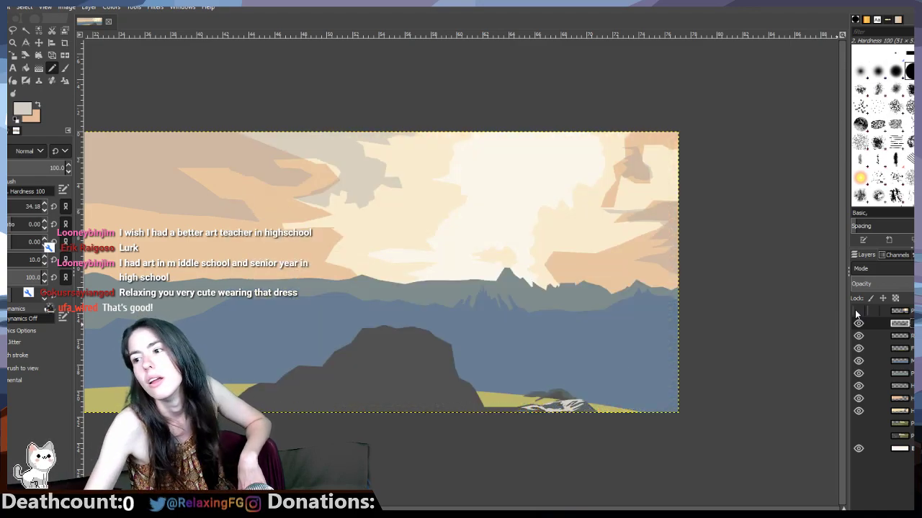
pyautogui.click(857, 312)
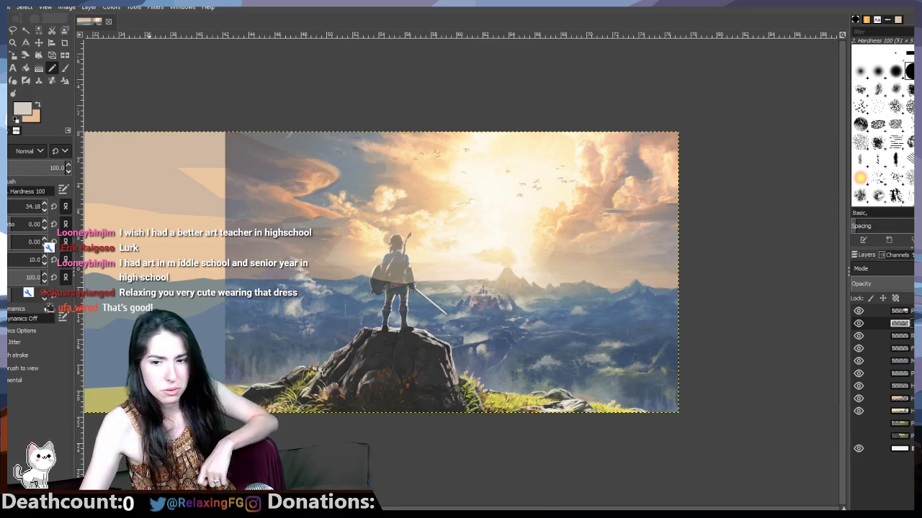
# Step: Compare the rocks and their beige highlights up close with the painted reference by toggling the reference layer
pyautogui.press('1')
pyautogui.scroll(-3, 420, 430)
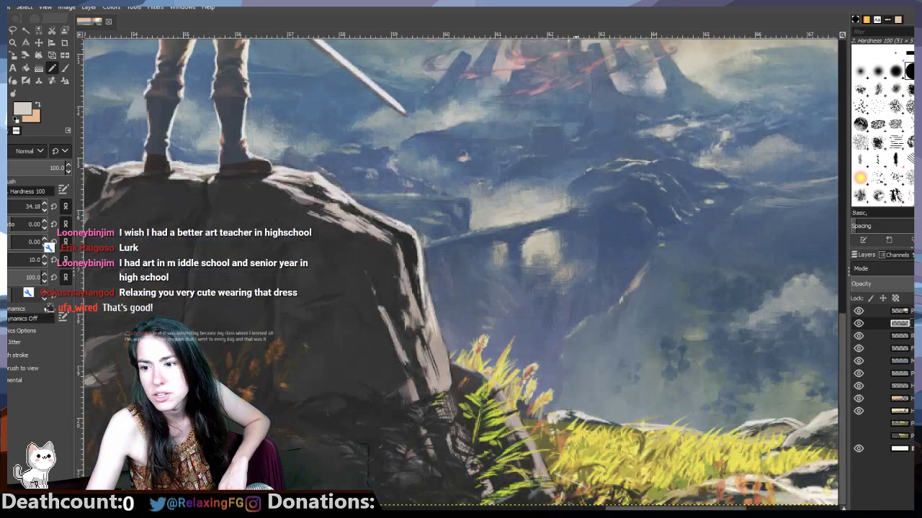
pyautogui.hscroll(3, 458, 441)
pyautogui.hscroll(2, 461, 272)
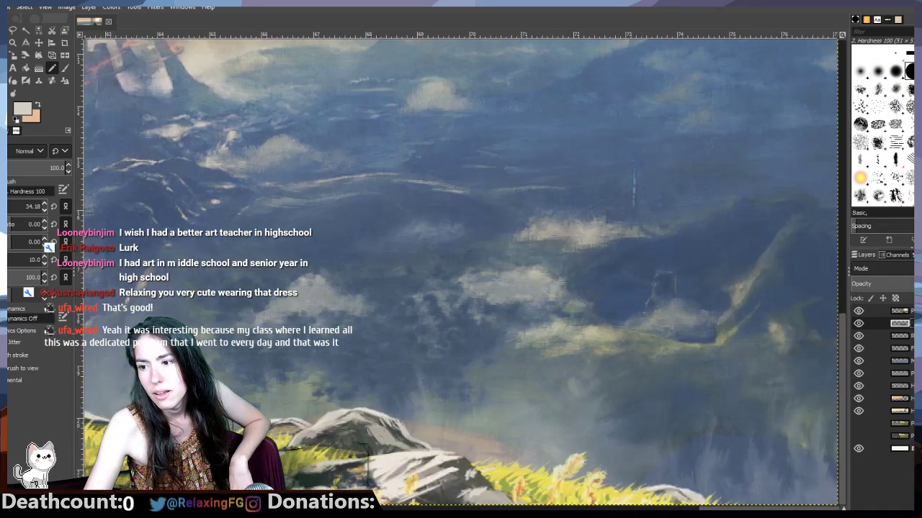
pyautogui.click(858, 311)
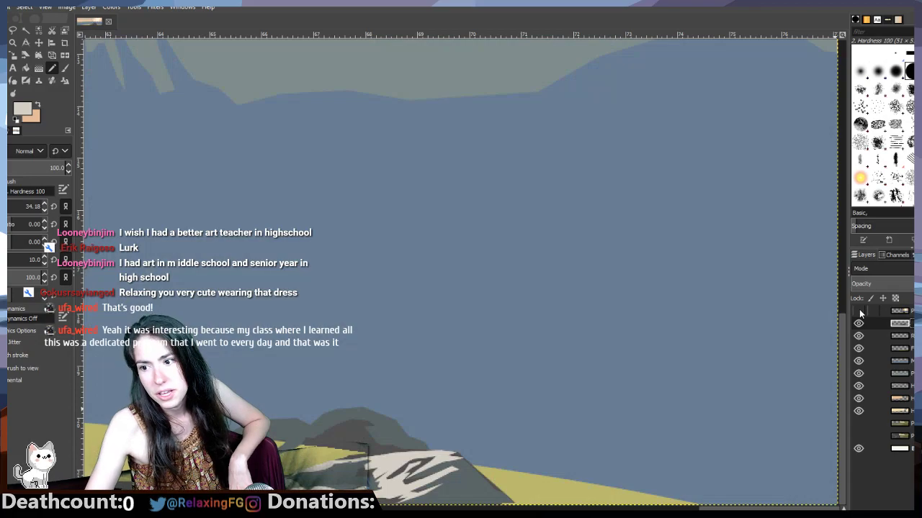
pyautogui.click(858, 311)
pyautogui.click(858, 311)
pyautogui.click(858, 311)
pyautogui.click(858, 311)
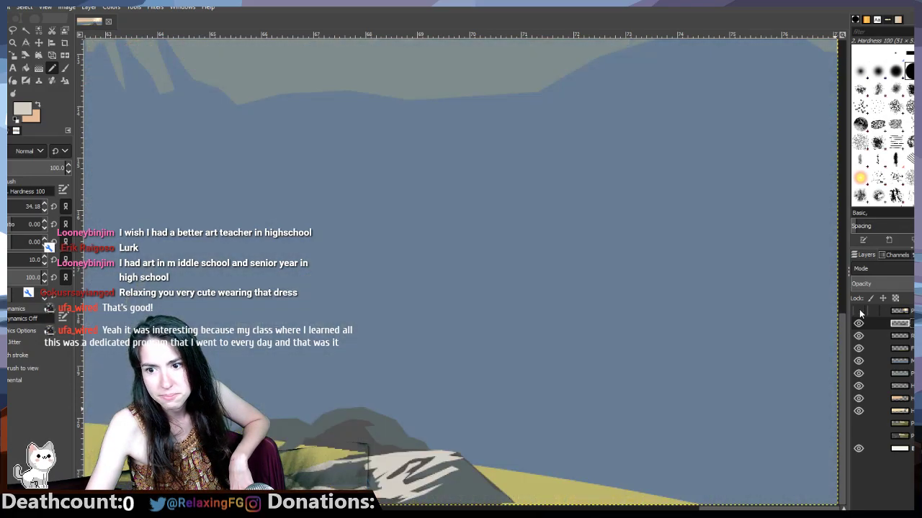
pyautogui.click(859, 311)
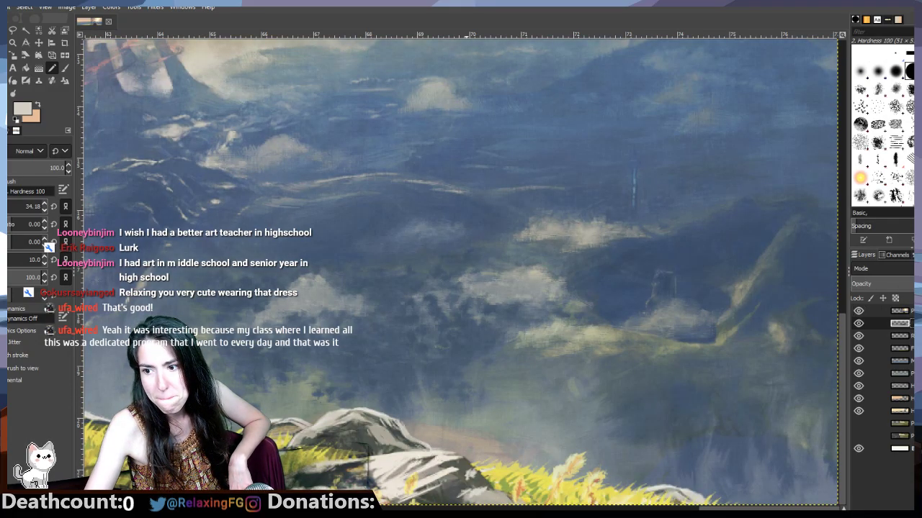
# Step: Ready the Free Select tool and make the layer of the two rear rocks active, keeping the painted reference visible
pyautogui.moveTo(767, 508); pyautogui.dragTo(715, 509)
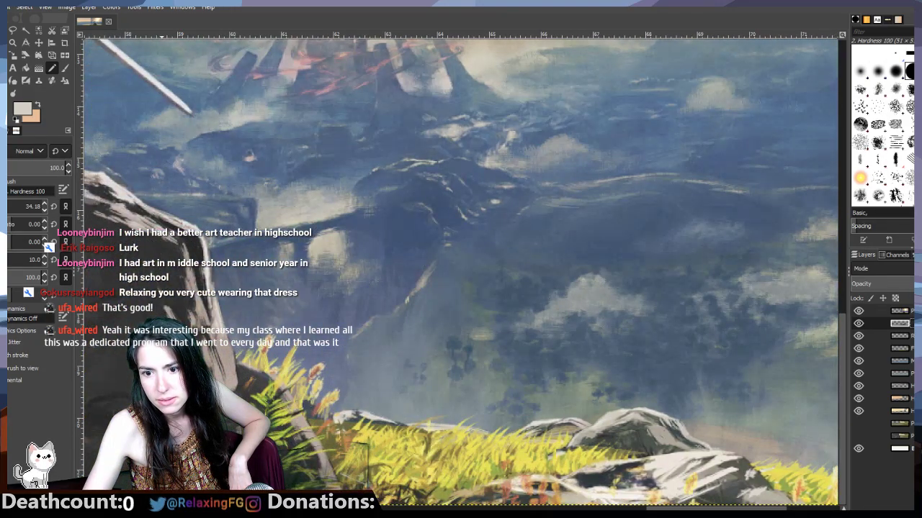
pyautogui.press('+')
pyautogui.press('+')
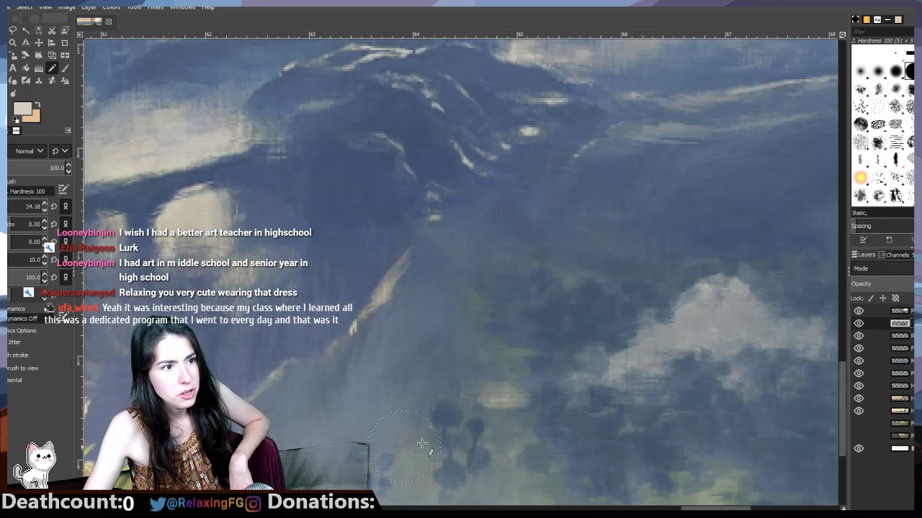
pyautogui.scroll(-2, 578, 417)
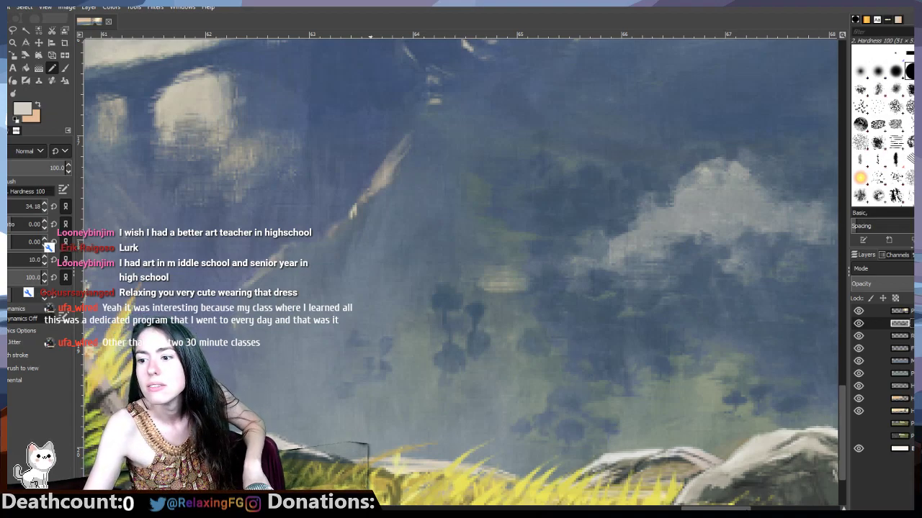
pyautogui.moveTo(746, 507)
pyautogui.mouseDown()
pyautogui.moveTo(774, 505)
pyautogui.moveTo(731, 499)
pyautogui.mouseUp()
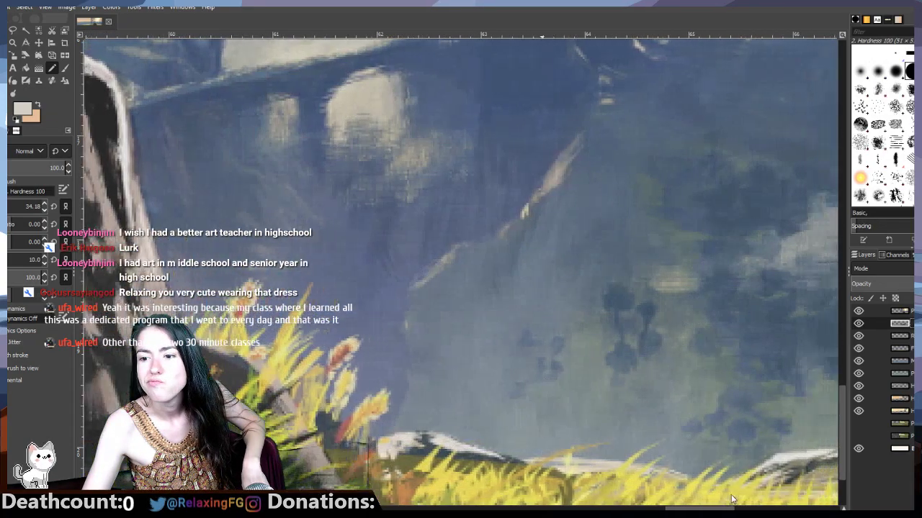
pyautogui.hscroll(15, 732, 499)
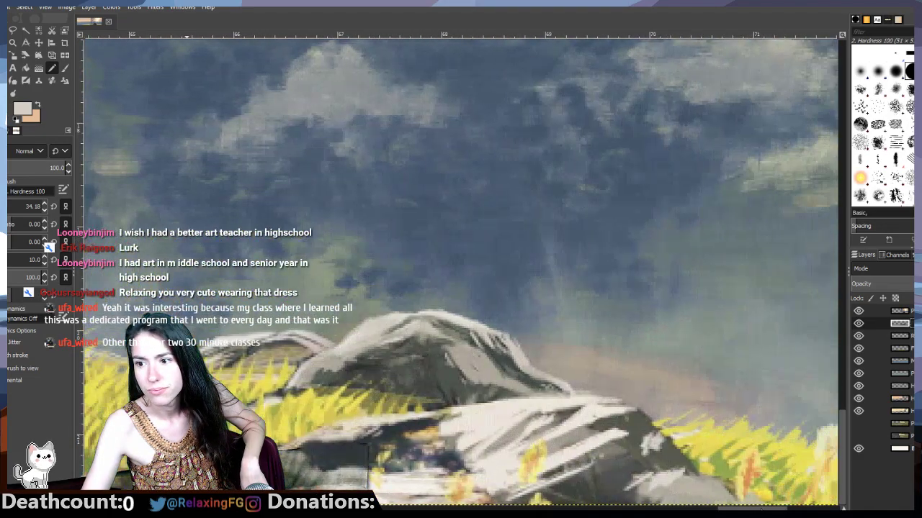
pyautogui.hscroll(-3, 461, 272)
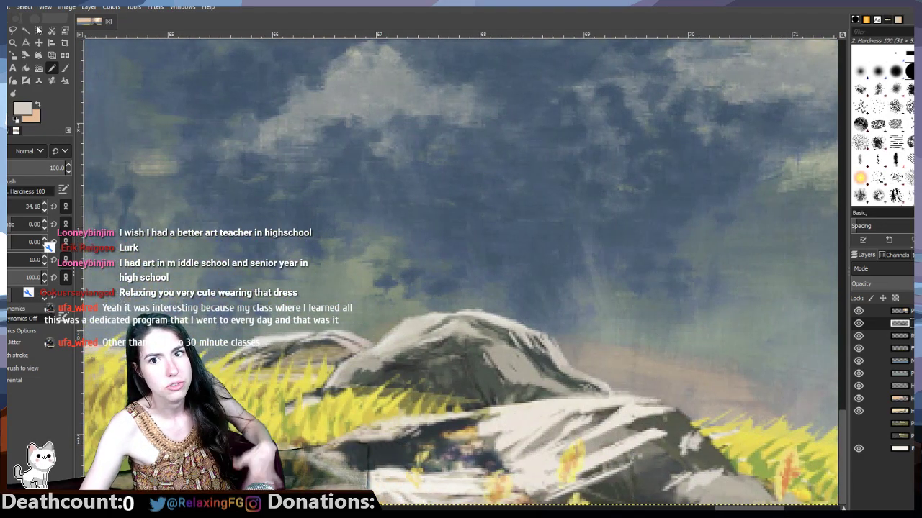
pyautogui.click(13, 30)
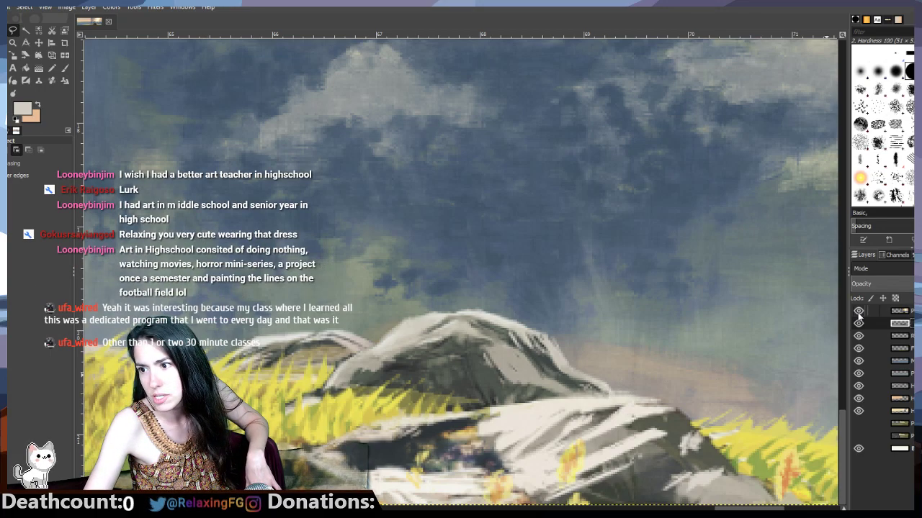
pyautogui.click(874, 337)
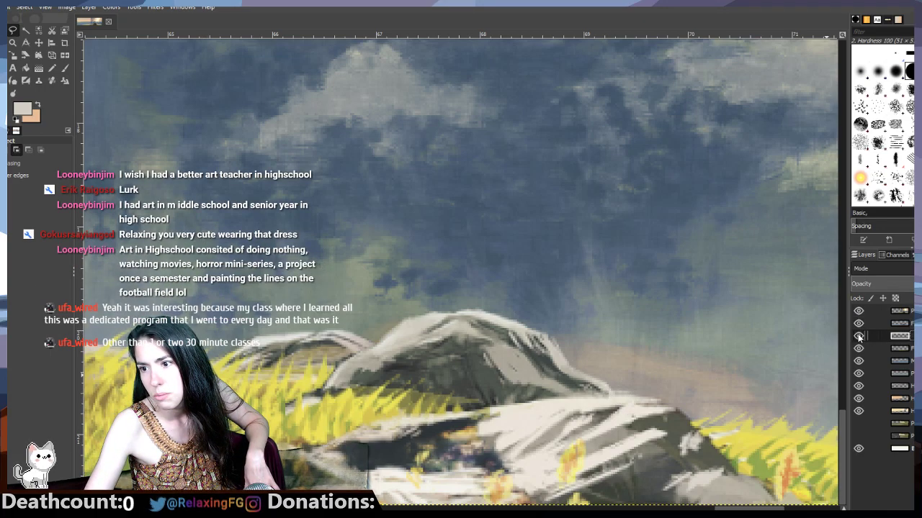
pyautogui.click(858, 335)
pyautogui.click(859, 336)
pyautogui.click(859, 311)
pyautogui.click(858, 311)
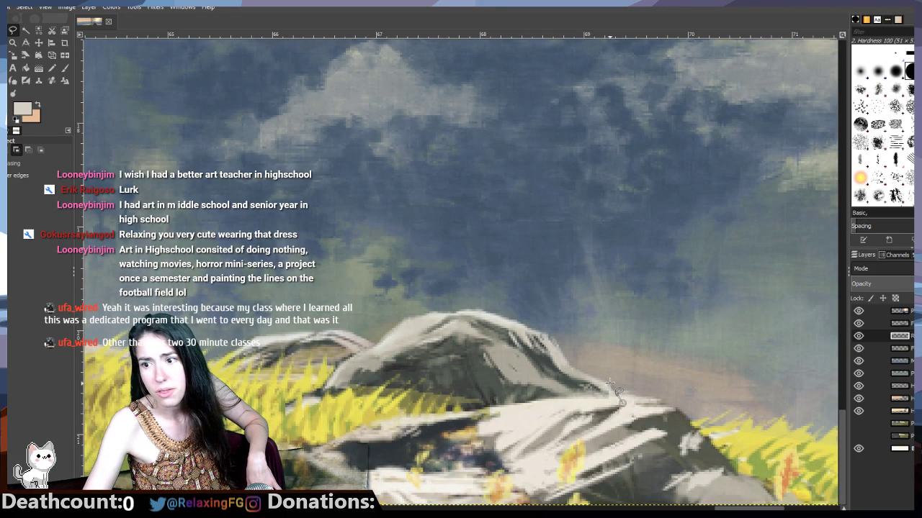
# Step: Trace the rim highlights along the two rear rocks' top edges as a freehand selection and fill it with light beige
pyautogui.moveTo(610, 384)
pyautogui.mouseDown()
pyautogui.moveTo(581, 377)
pyautogui.moveTo(552, 339)
pyautogui.moveTo(479, 308)
pyautogui.moveTo(415, 313)
pyautogui.moveTo(374, 347)
pyautogui.moveTo(349, 332)
pyautogui.moveTo(245, 344)
pyautogui.mouseUp()
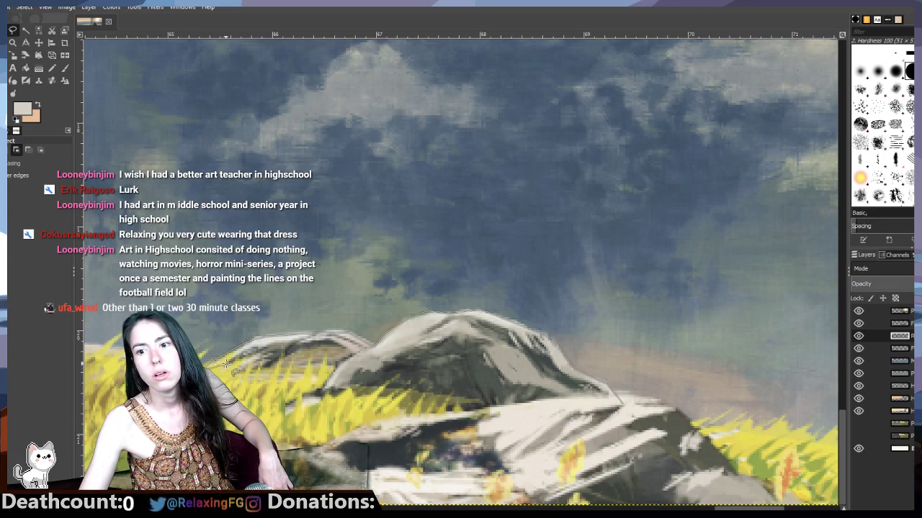
pyautogui.click(274, 345)
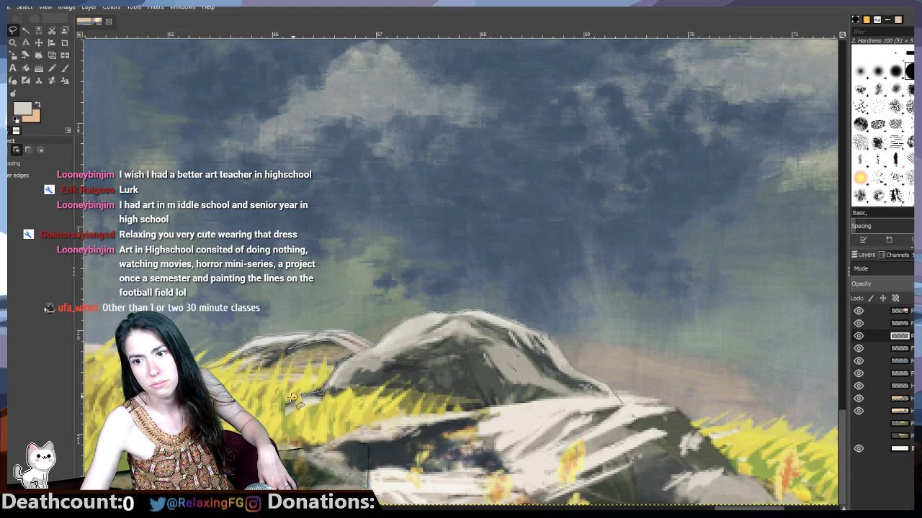
pyautogui.moveTo(274, 425)
pyautogui.mouseDown()
pyautogui.moveTo(293, 406)
pyautogui.moveTo(330, 402)
pyautogui.moveTo(385, 355)
pyautogui.moveTo(461, 317)
pyautogui.moveTo(513, 330)
pyautogui.moveTo(522, 346)
pyautogui.moveTo(515, 349)
pyautogui.moveTo(517, 337)
pyautogui.moveTo(539, 356)
pyautogui.moveTo(527, 335)
pyautogui.moveTo(563, 364)
pyautogui.moveTo(558, 371)
pyautogui.moveTo(616, 405)
pyautogui.mouseUp()
pyautogui.click(432, 321)
pyautogui.click(425, 331)
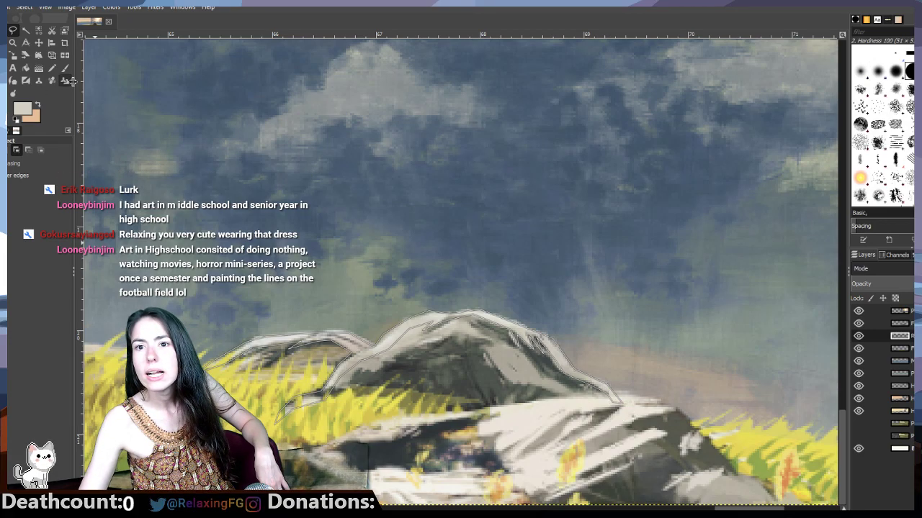
pyautogui.click(28, 69)
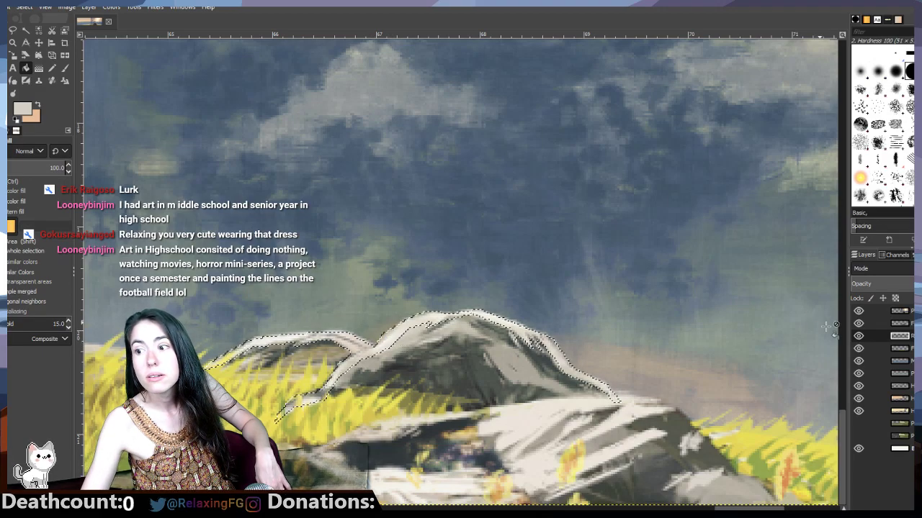
pyautogui.click(860, 312)
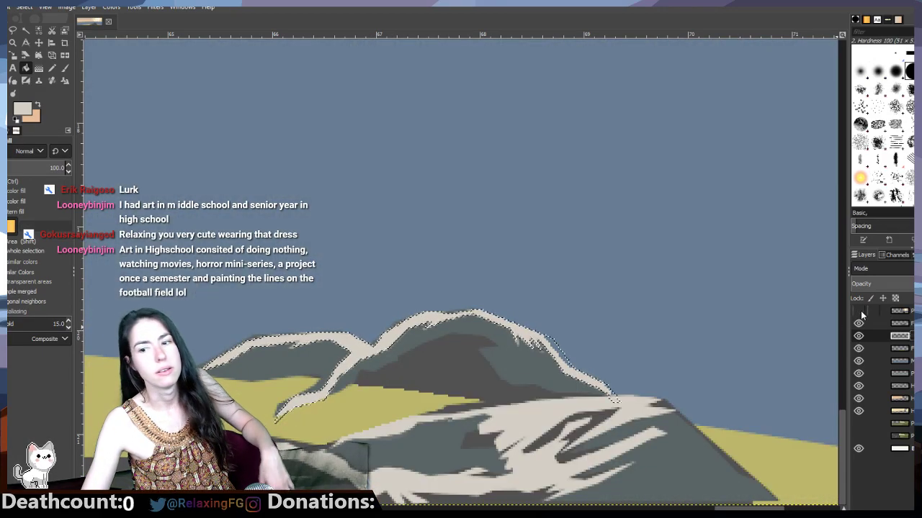
# Step: Compare the rear rocks' rim highlights with the painted reference, hide the reference, clear the selection and ready the Pencil tool
pyautogui.click(860, 313)
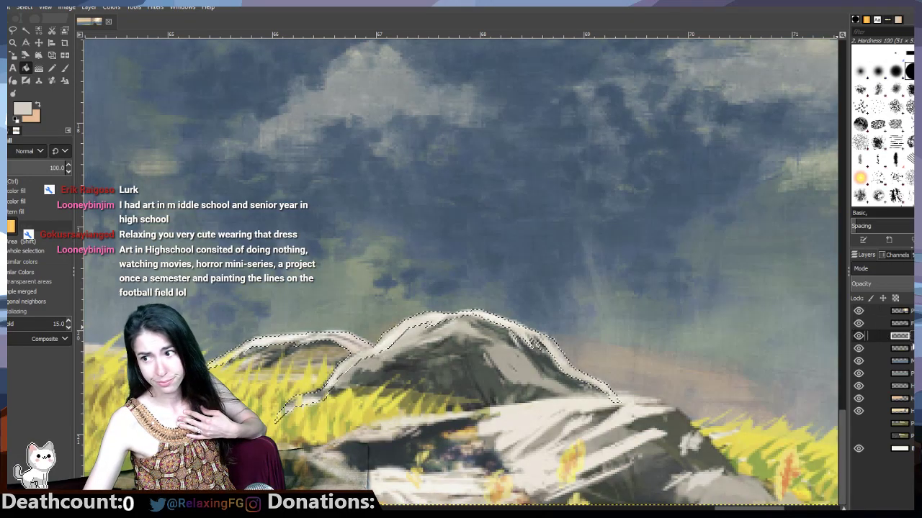
pyautogui.hotkey('ctrl', 'shift', 'a')
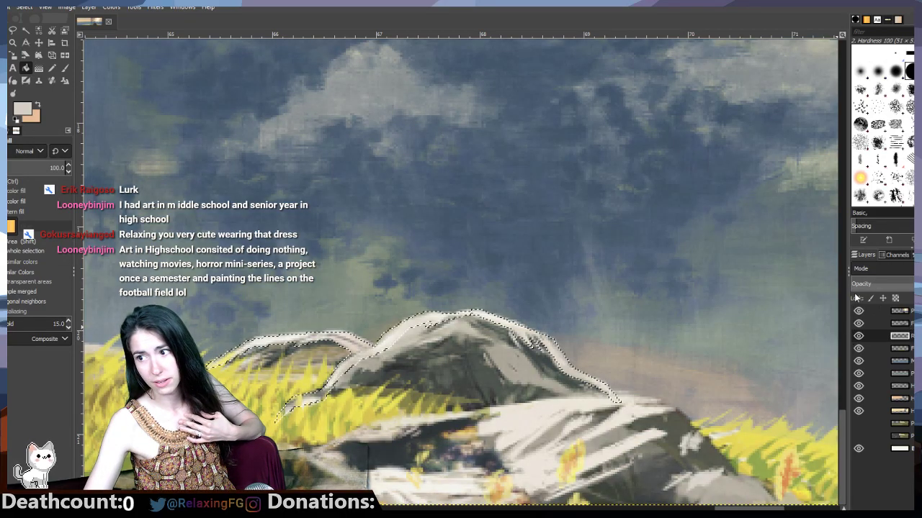
pyautogui.click(858, 311)
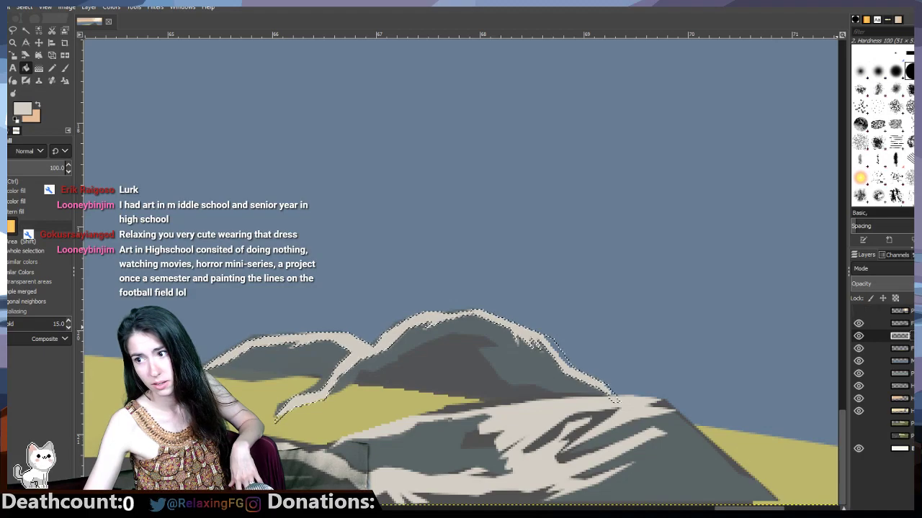
pyautogui.hotkey('ctrl', 'shift', 'a')
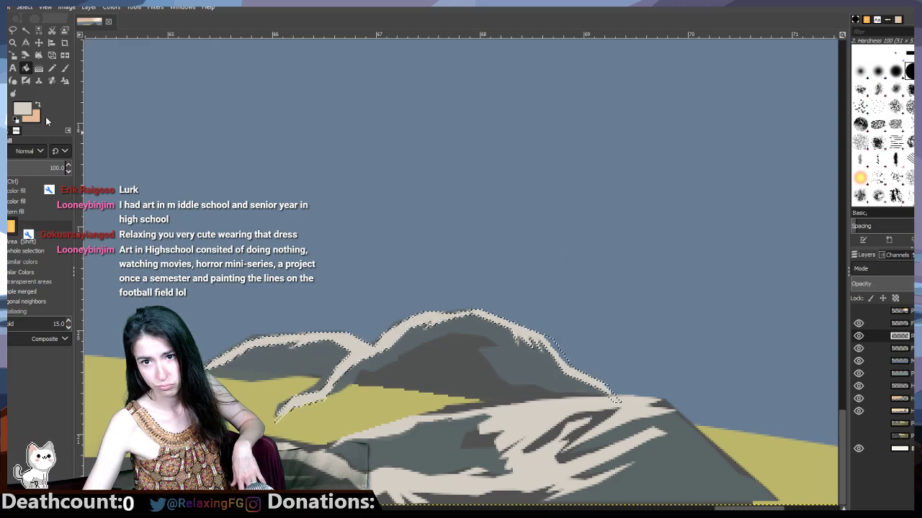
pyautogui.click(51, 68)
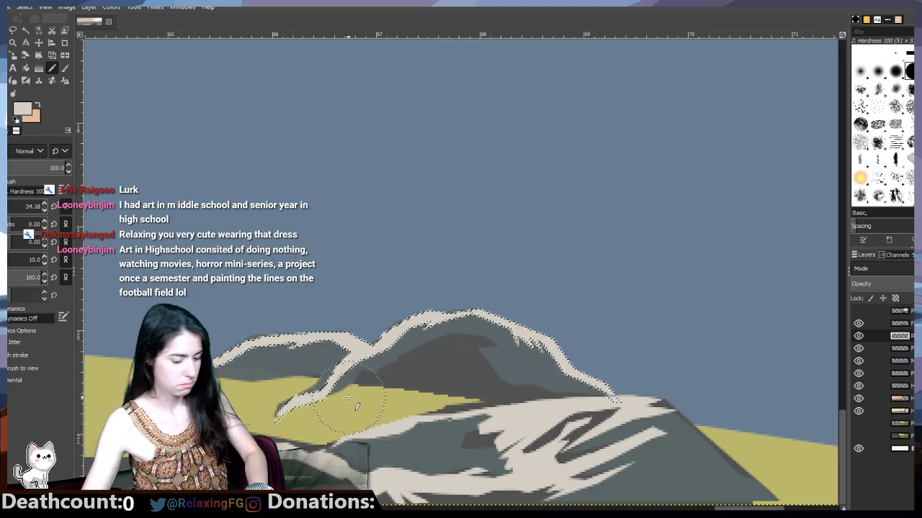
pyautogui.hotkey('ctrl', 'shift', 'a')
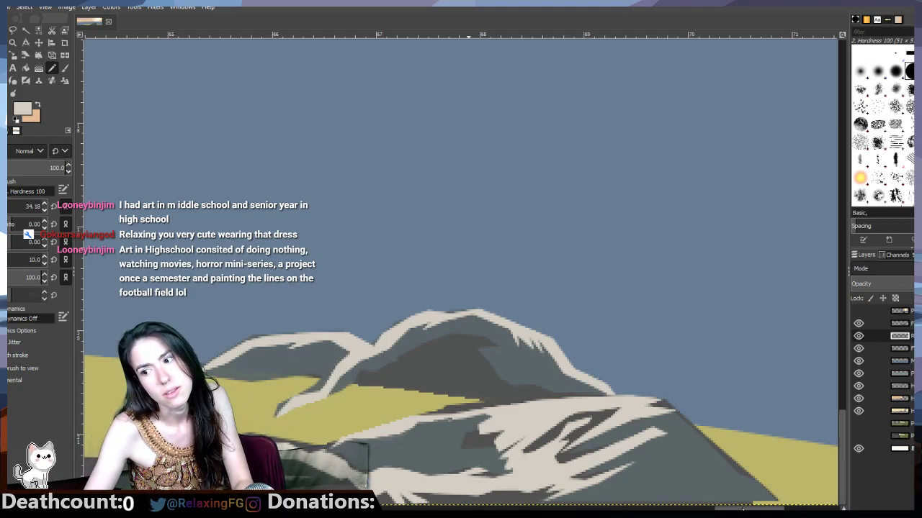
# Step: Set the foreground color to slate gray 5b6567 and check the front and rear rock layers by toggling their visibility
pyautogui.moveTo(749, 508)
pyautogui.mouseDown()
pyautogui.moveTo(779, 508)
pyautogui.moveTo(764, 509)
pyautogui.mouseUp()
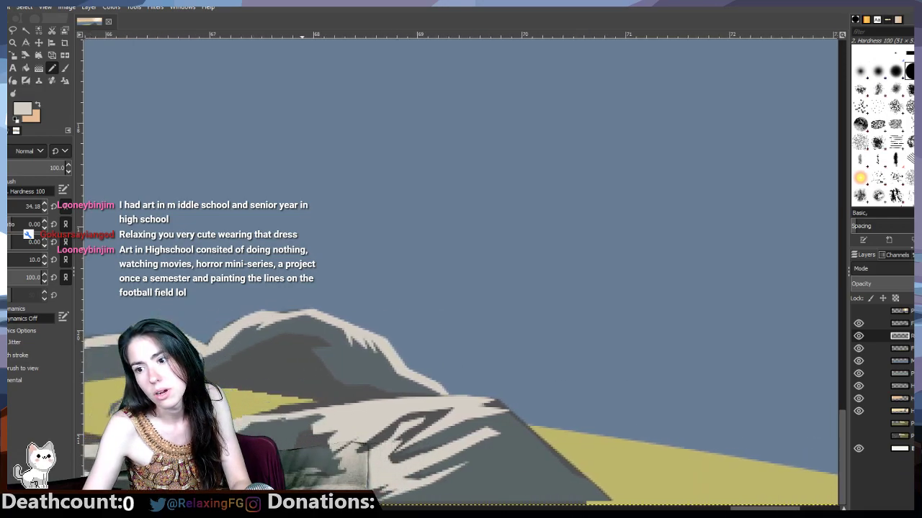
pyautogui.click(22, 108)
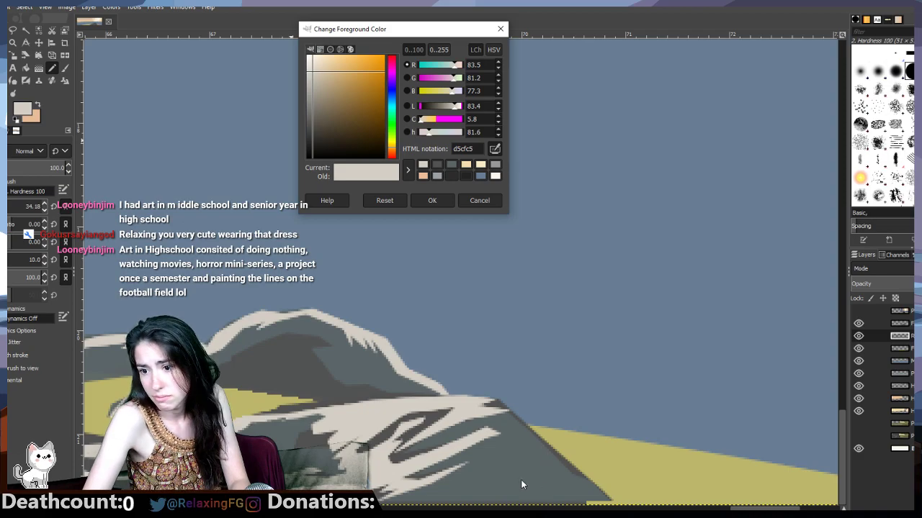
pyautogui.click(425, 204)
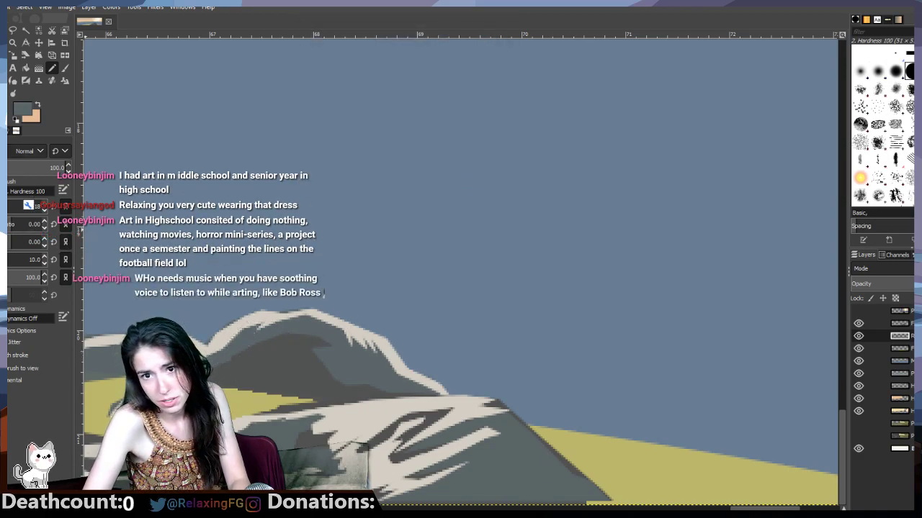
pyautogui.click(24, 107)
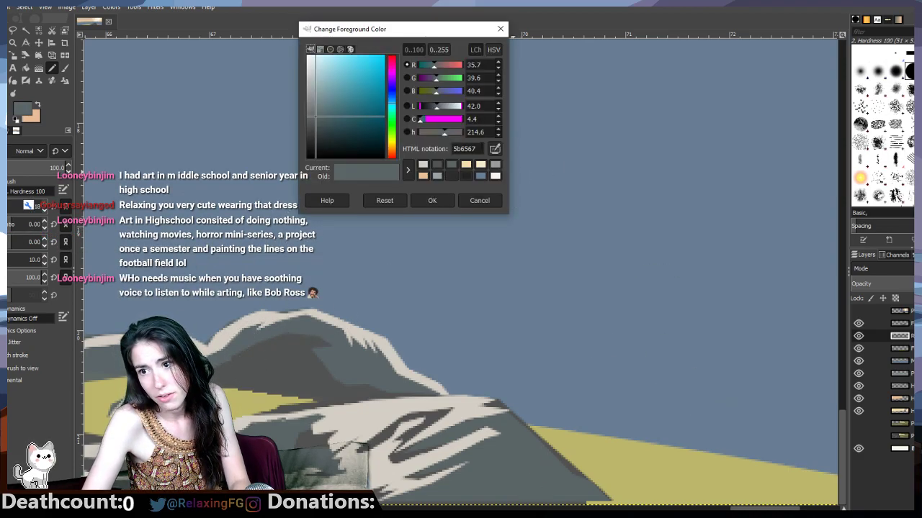
pyautogui.click(858, 337)
pyautogui.click(858, 338)
pyautogui.click(859, 325)
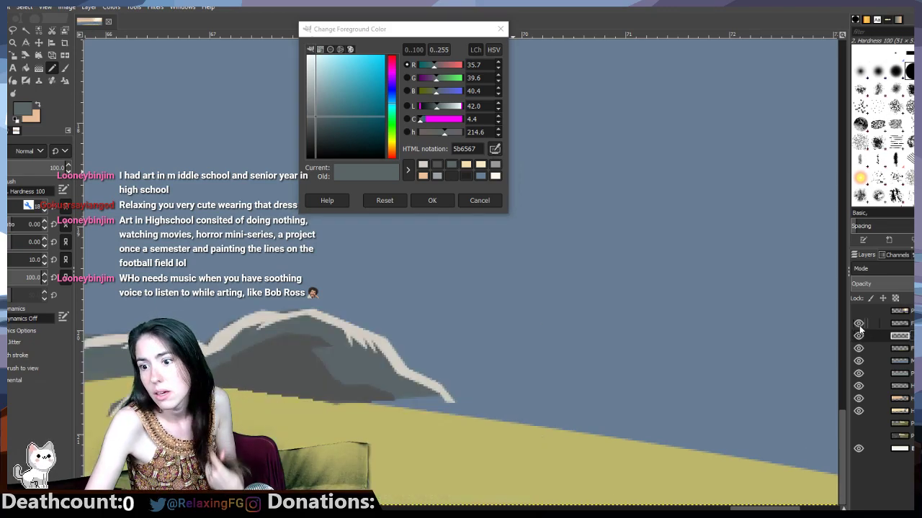
pyautogui.click(859, 325)
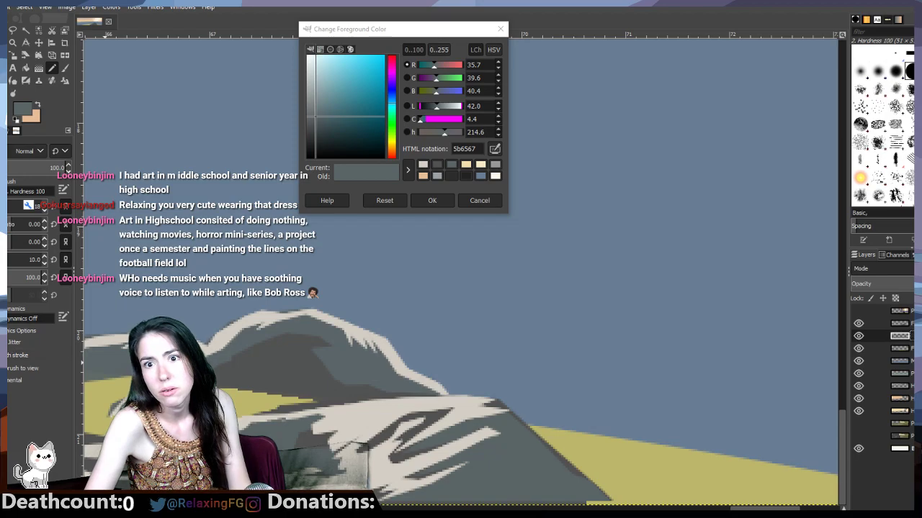
pyautogui.click(52, 67)
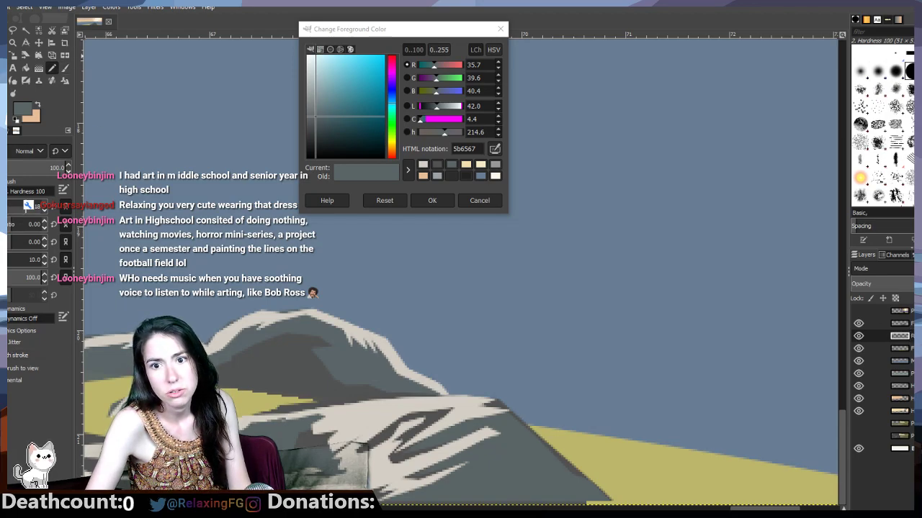
# Step: Look over the flat shapes from the small rocks across the large boulder to the grass, keeping the slate gray foreground color
pyautogui.click(576, 509)
pyautogui.click(576, 508)
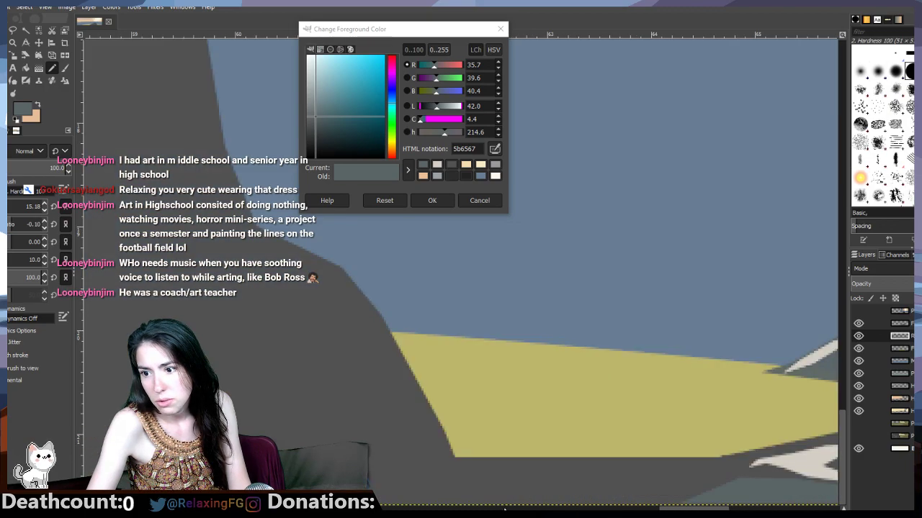
pyautogui.hscroll(5, 777, 507)
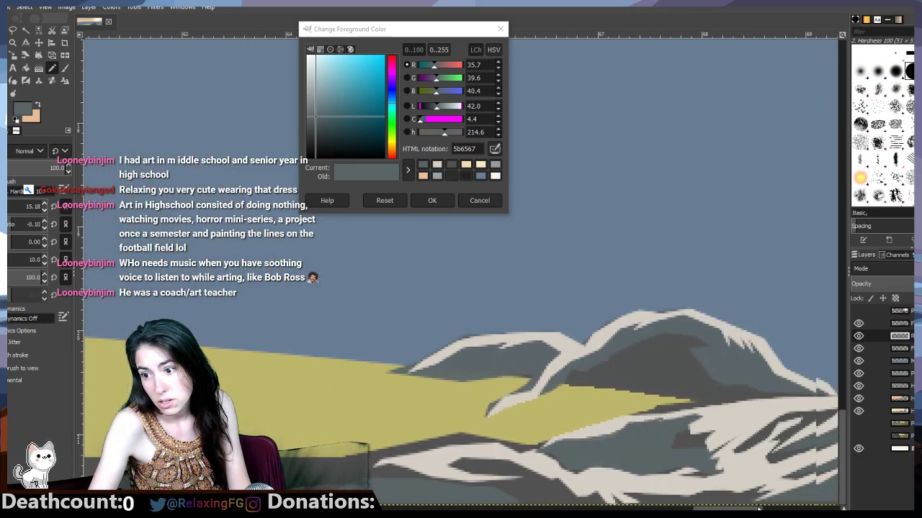
pyautogui.moveTo(777, 507); pyautogui.dragTo(512, 506)
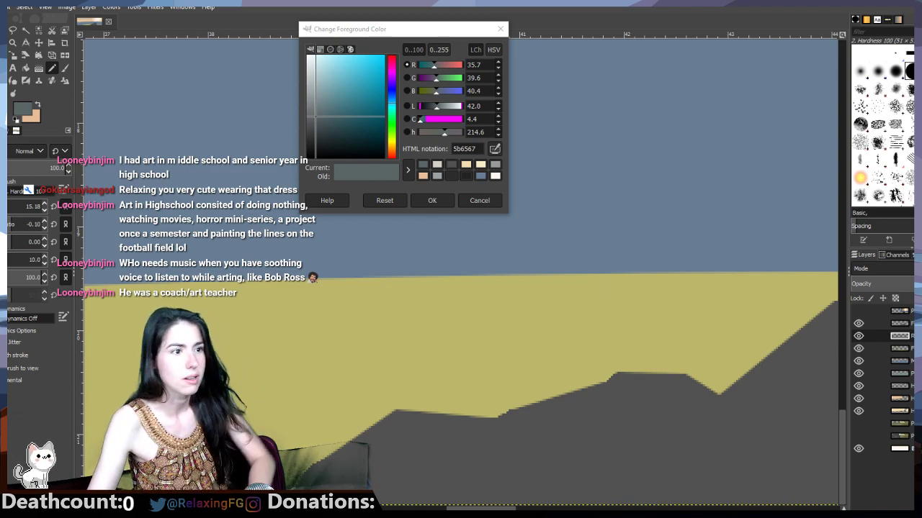
pyautogui.moveTo(481, 508); pyautogui.dragTo(573, 508)
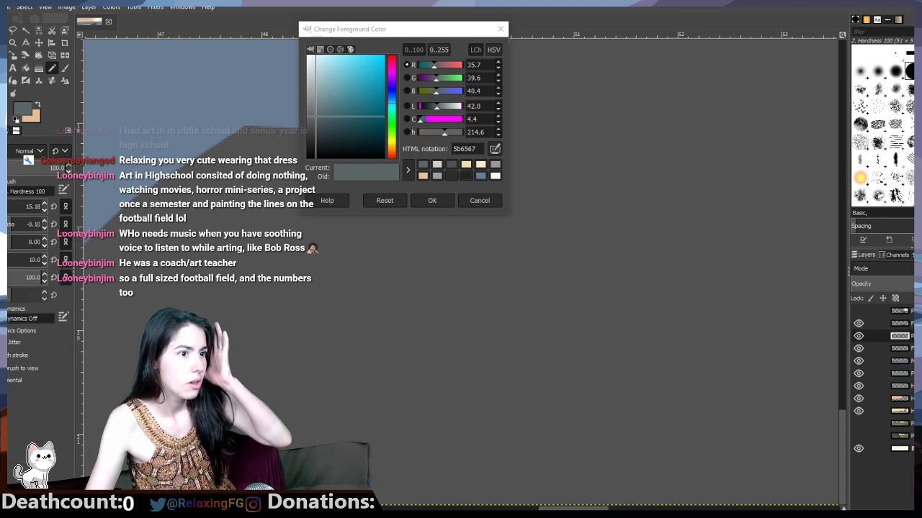
pyautogui.moveTo(573, 508); pyautogui.dragTo(573, 508)
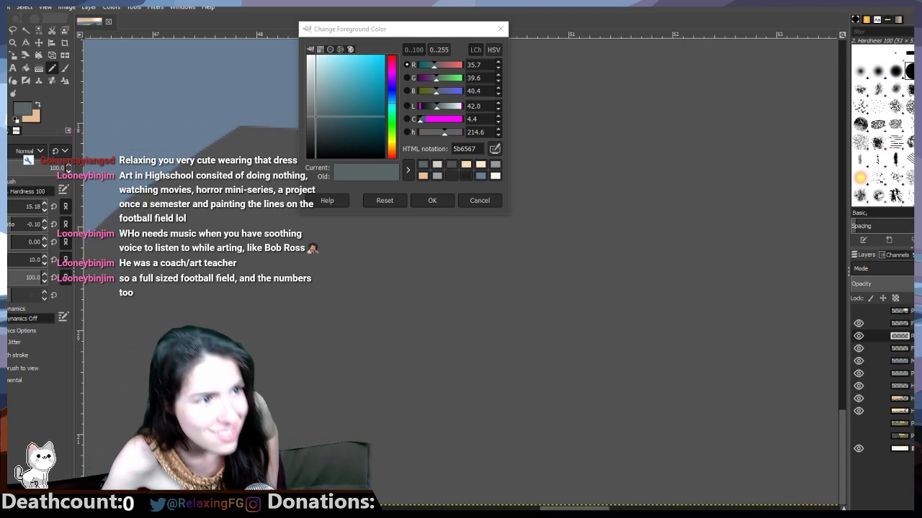
pyautogui.moveTo(573, 508); pyautogui.dragTo(553, 508)
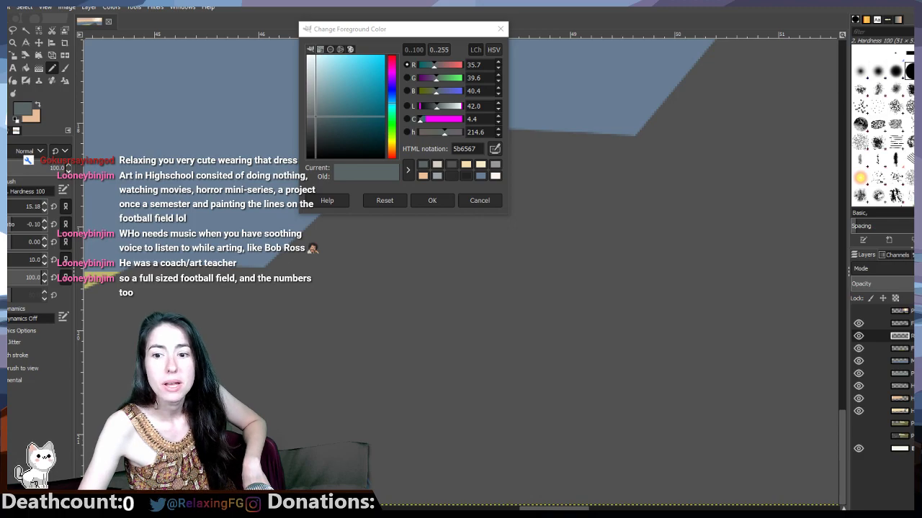
pyautogui.scroll(-6, 461, 271)
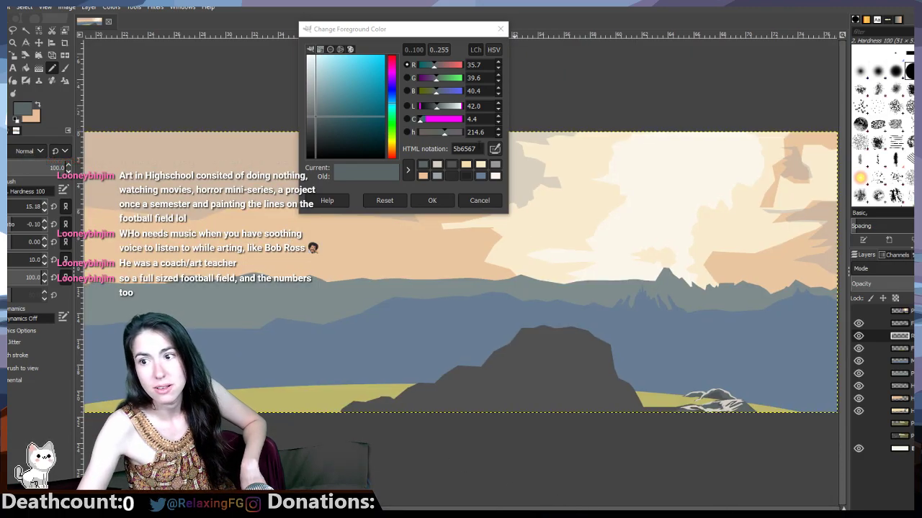
pyautogui.click(436, 203)
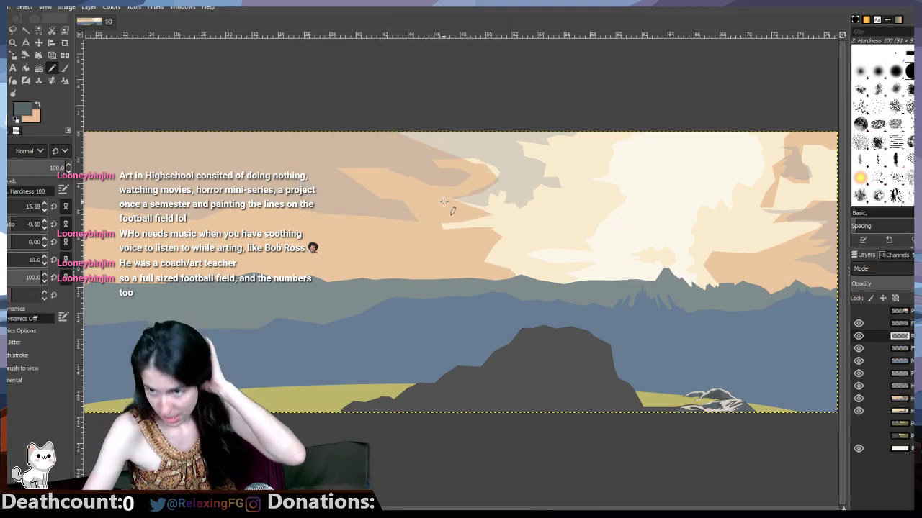
# Step: Compare the whole flat composition with the painted reference and examine the painted central boulder and its surrounding grass up close
pyautogui.click(859, 311)
pyautogui.click(859, 311)
pyautogui.click(859, 311)
pyautogui.click(859, 311)
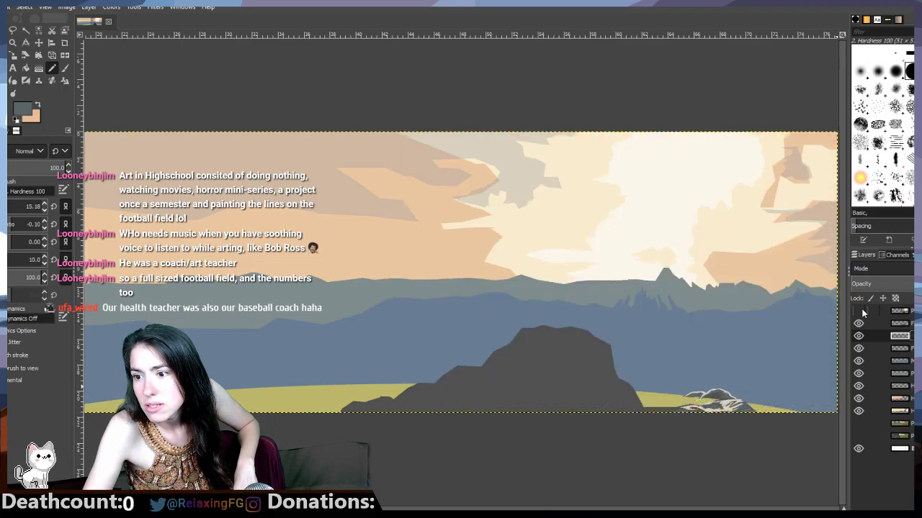
pyautogui.click(859, 311)
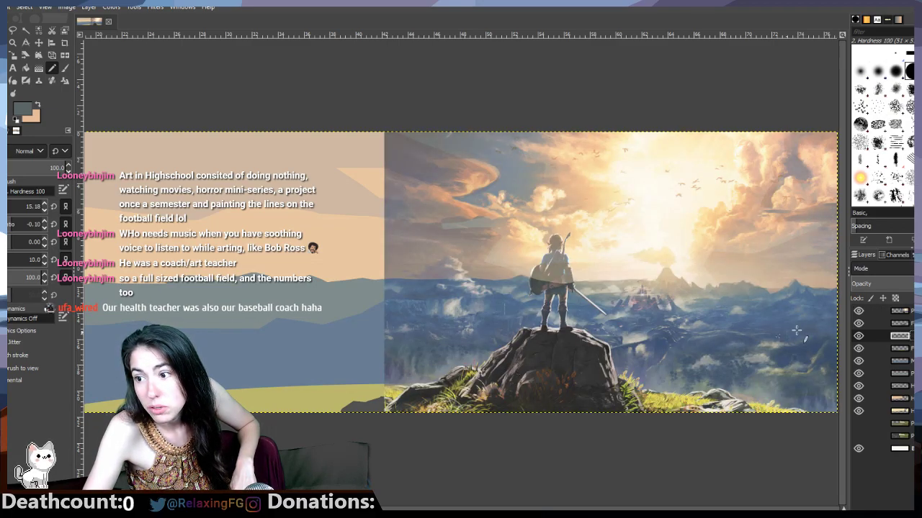
pyautogui.click(858, 311)
pyautogui.click(858, 311)
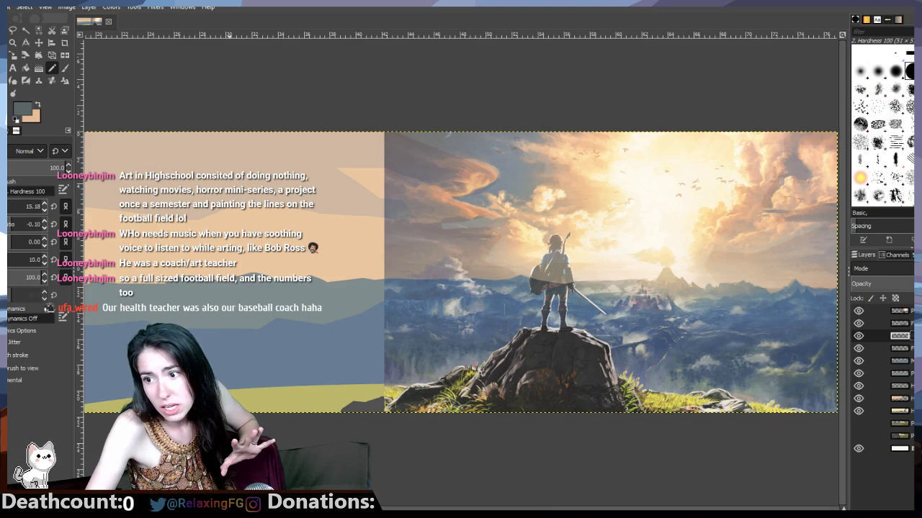
pyautogui.press('2')
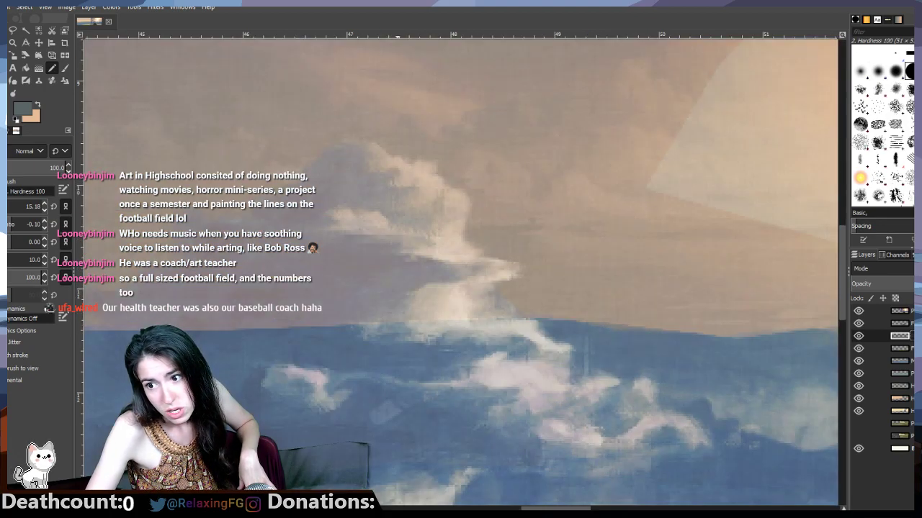
pyautogui.scroll(-14, 460, 273)
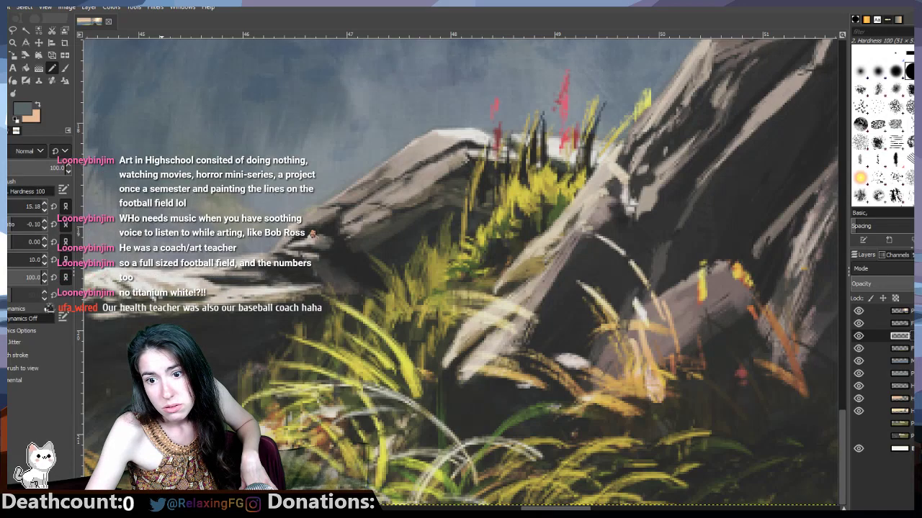
pyautogui.scroll(-5, 446, 477)
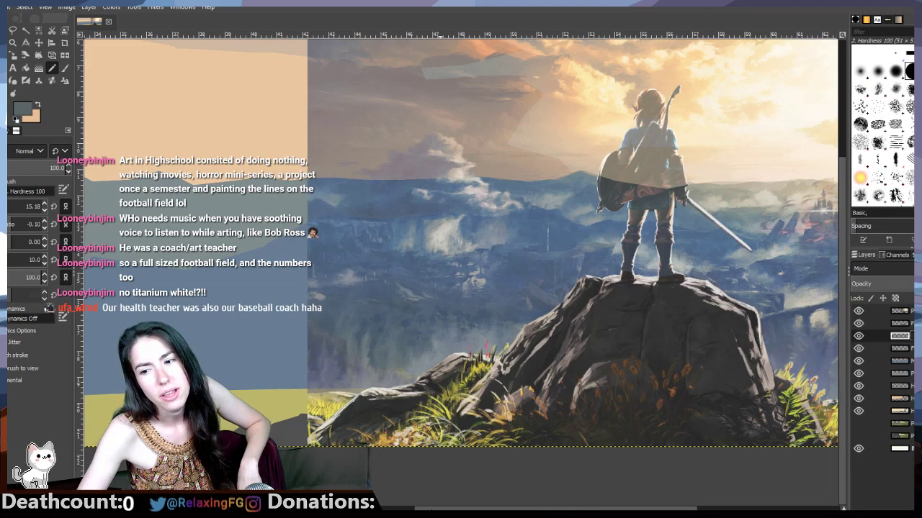
pyautogui.moveTo(431, 509); pyautogui.dragTo(451, 510)
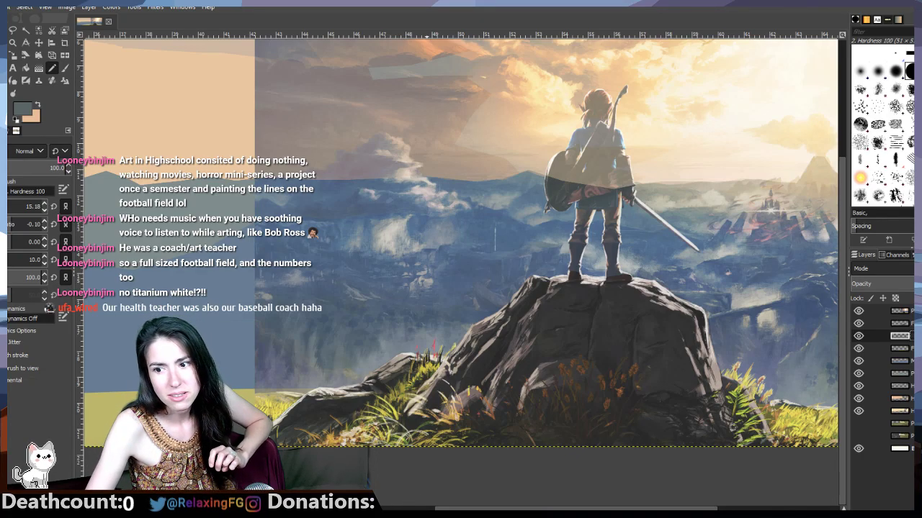
pyautogui.hscroll(5, 461, 240)
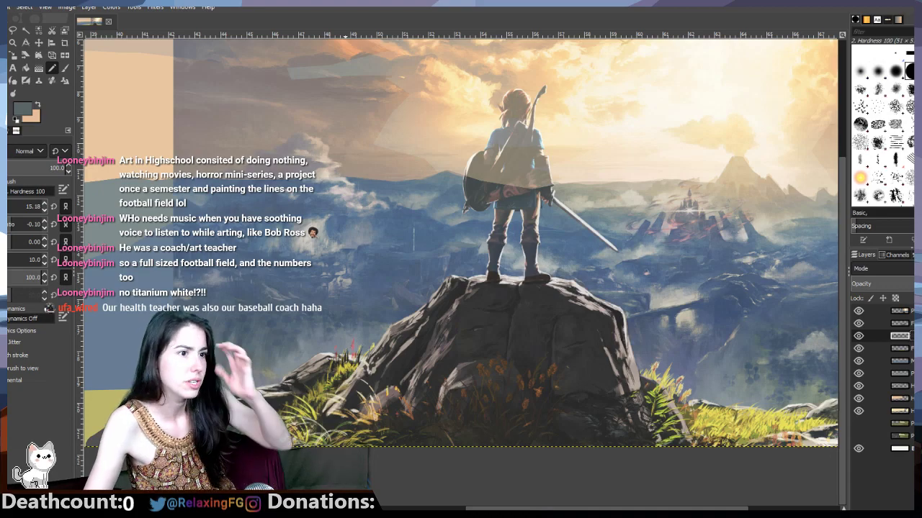
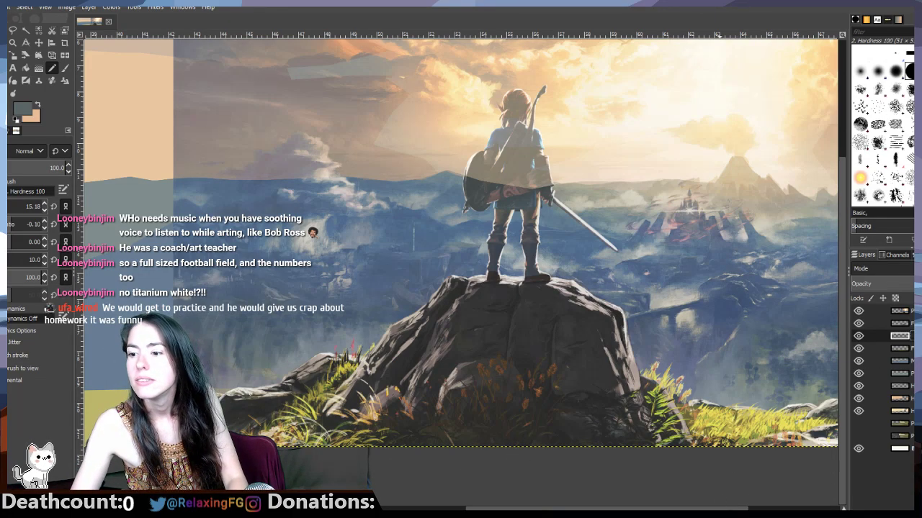
# Step: Compare the flat boulder, mountains and sky with the painted reference by repeatedly toggling the reference layer, ending with it hidden
pyautogui.moveTo(719, 272); pyautogui.dragTo(690, 271)
pyautogui.click(858, 310)
pyautogui.click(858, 311)
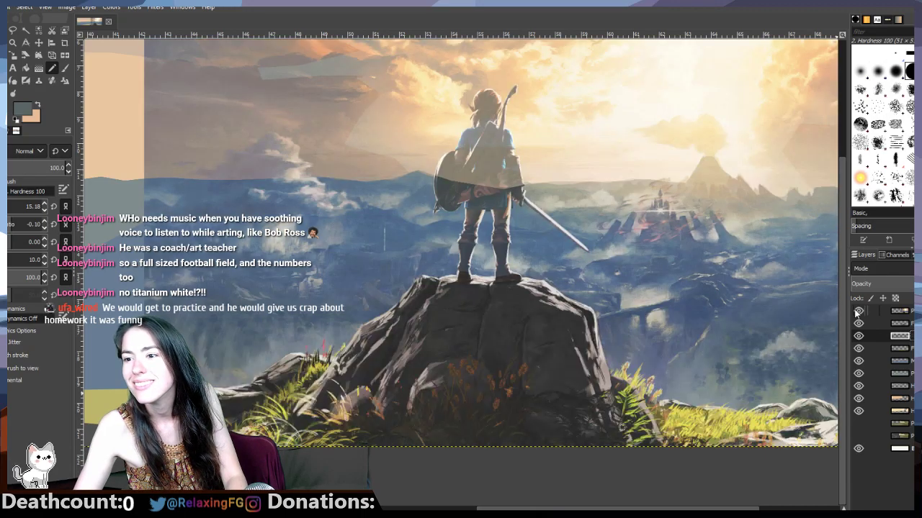
pyautogui.click(858, 311)
pyautogui.click(858, 311)
pyautogui.click(857, 310)
pyautogui.click(858, 311)
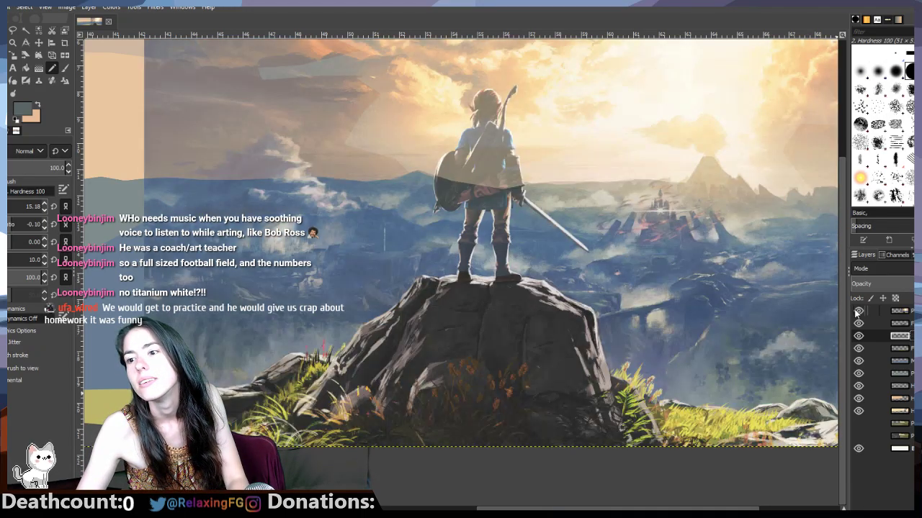
pyautogui.click(857, 310)
pyautogui.click(858, 310)
pyautogui.click(857, 310)
pyautogui.click(858, 310)
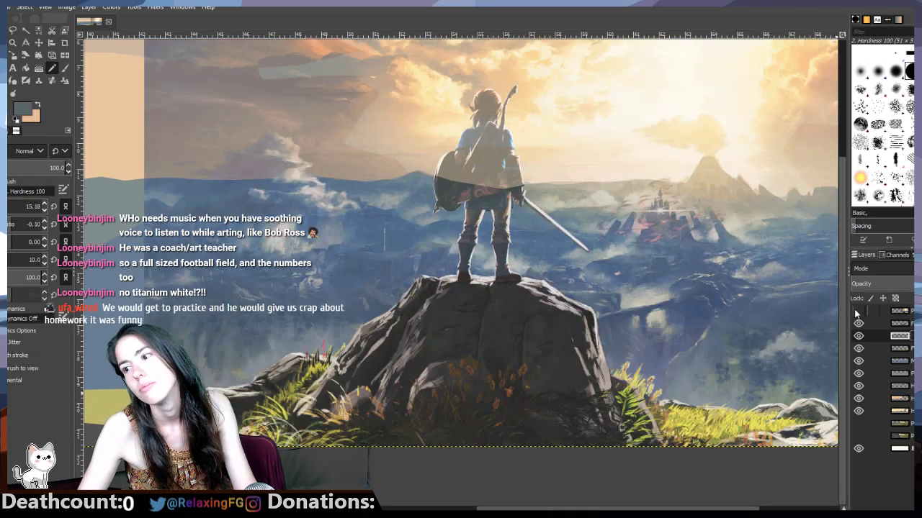
pyautogui.click(857, 311)
# Step: Check what each mountain, castle and rock layer contributes by toggling their visibility one by one, ending with all of them shown
pyautogui.click(858, 386)
pyautogui.click(859, 373)
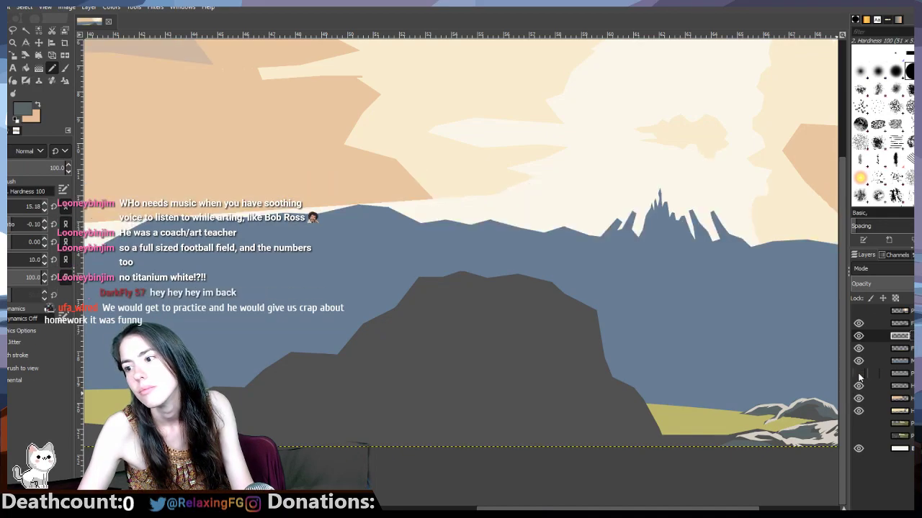
pyautogui.click(859, 374)
pyautogui.click(857, 361)
pyautogui.click(856, 361)
pyautogui.click(858, 349)
pyautogui.click(857, 349)
pyautogui.click(857, 336)
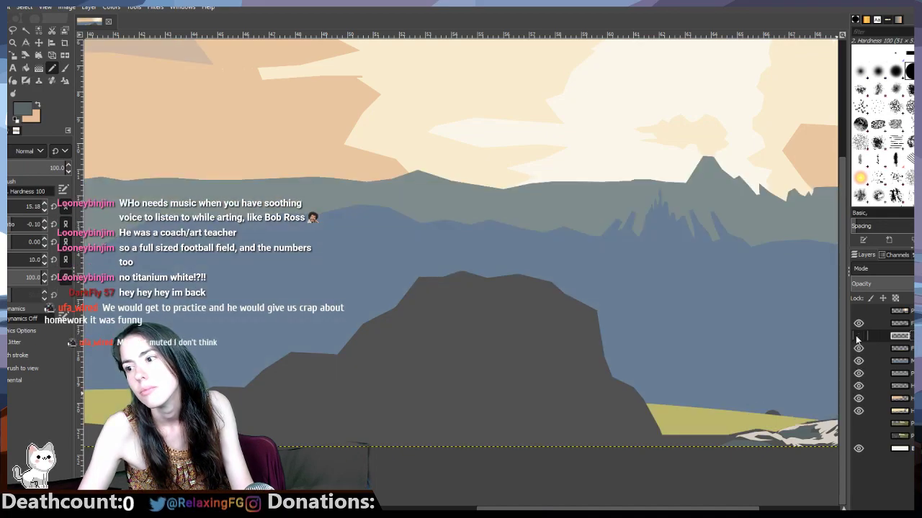
pyautogui.click(857, 335)
pyautogui.click(858, 324)
pyautogui.click(858, 323)
pyautogui.click(857, 324)
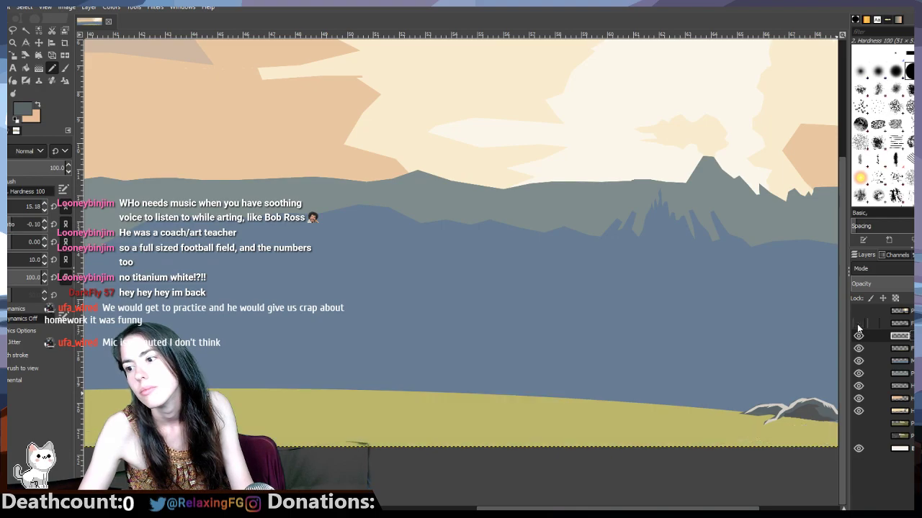
pyautogui.click(858, 323)
pyautogui.click(858, 323)
pyautogui.click(857, 324)
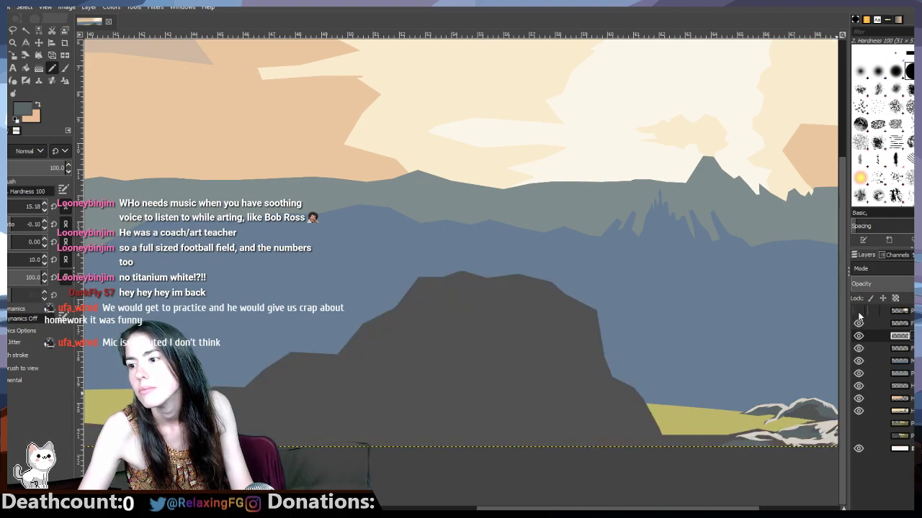
# Step: Compare the flat composition with the painted reference by toggling the reference layer repeatedly, ending with it visible
pyautogui.click(858, 311)
pyautogui.click(858, 311)
pyautogui.click(858, 311)
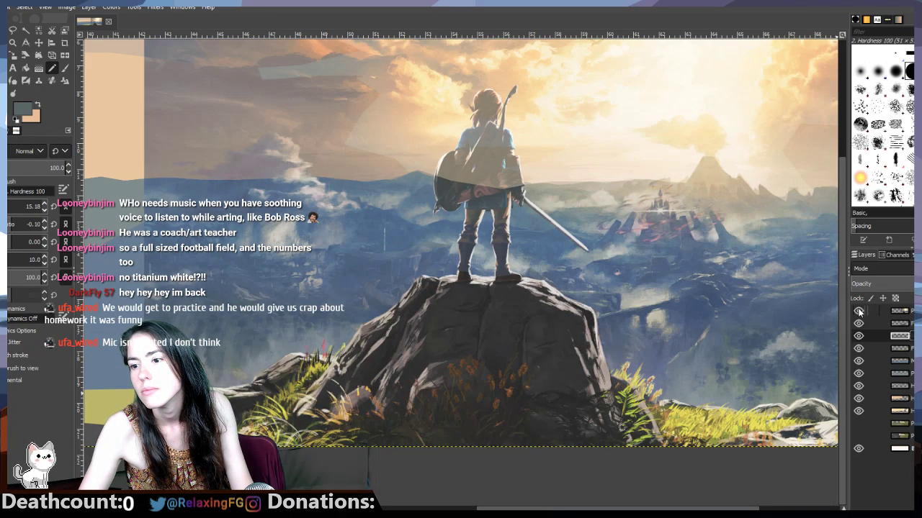
pyautogui.click(858, 311)
pyautogui.click(858, 311)
pyautogui.click(858, 311)
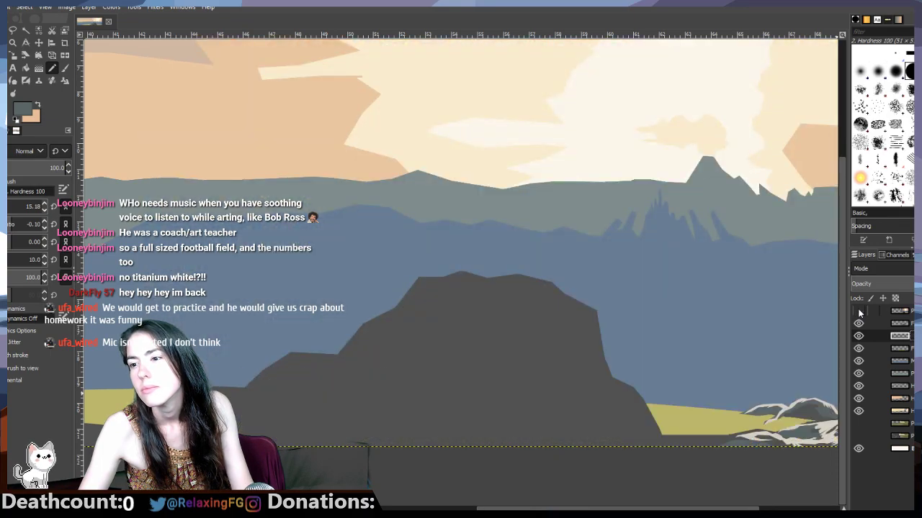
pyautogui.click(859, 311)
pyautogui.click(858, 311)
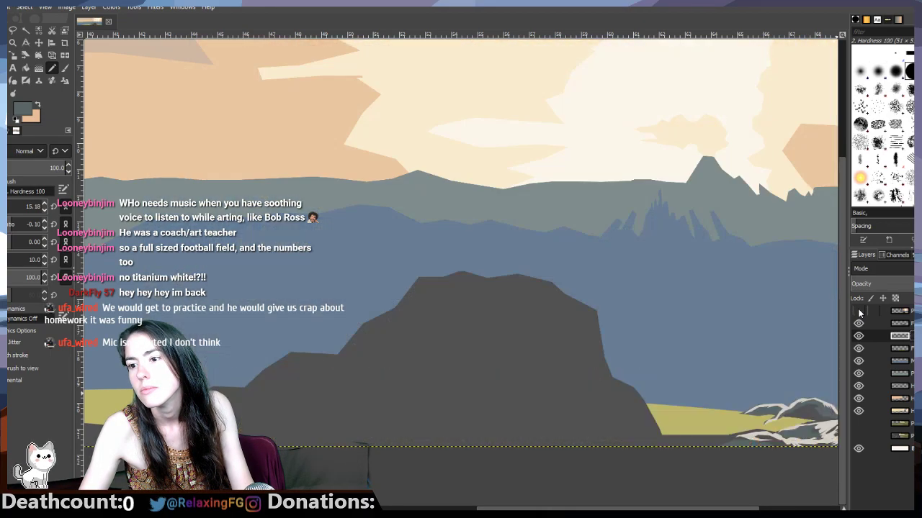
pyautogui.click(859, 311)
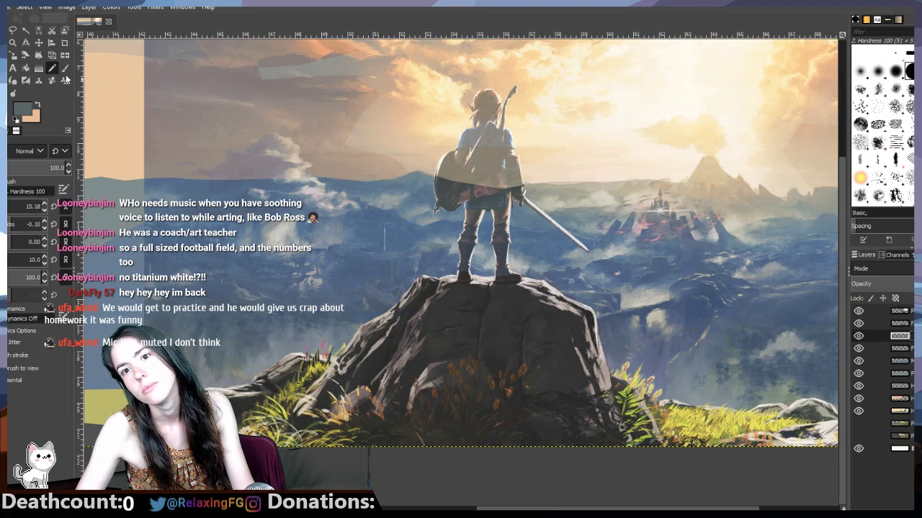
# Step: Trace the long jagged highlight down the central boulder's right edge with a closed freehand selection
pyautogui.click(12, 31)
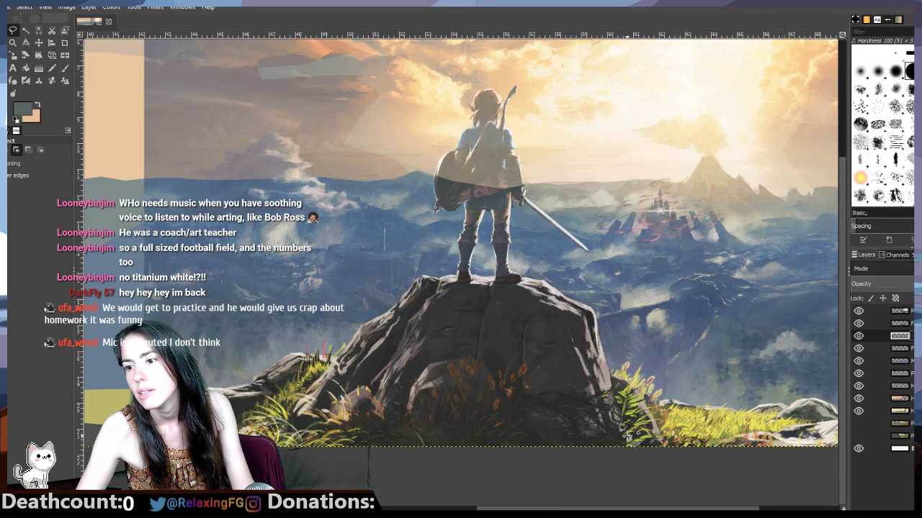
pyautogui.moveTo(631, 442)
pyautogui.mouseDown()
pyautogui.moveTo(586, 358)
pyautogui.moveTo(595, 314)
pyautogui.moveTo(605, 359)
pyautogui.mouseUp()
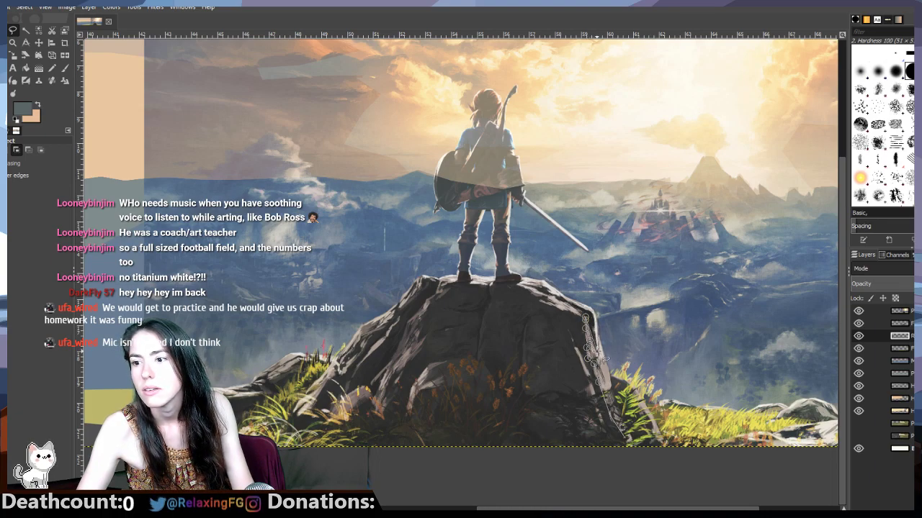
pyautogui.click(597, 339)
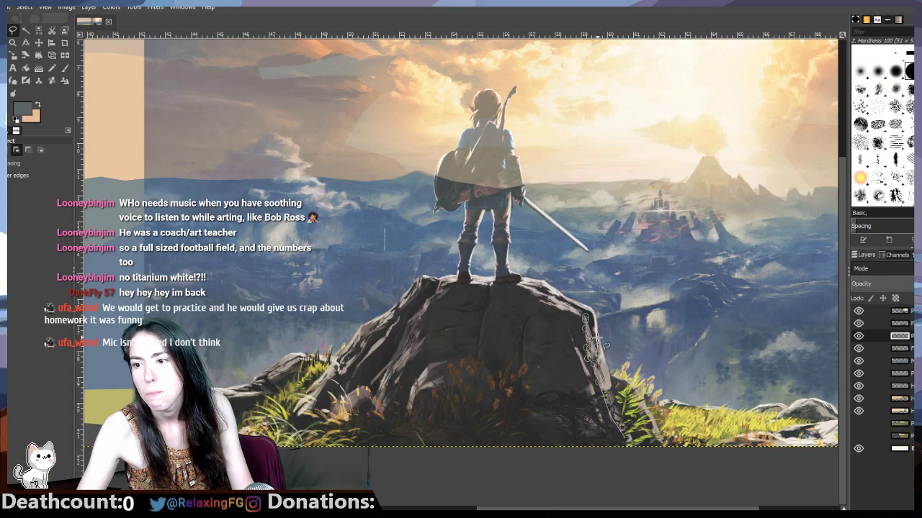
pyautogui.click(597, 347)
pyautogui.moveTo(613, 371)
pyautogui.mouseDown()
pyautogui.moveTo(610, 415)
pyautogui.moveTo(617, 395)
pyautogui.moveTo(609, 385)
pyautogui.moveTo(626, 436)
pyautogui.mouseUp()
pyautogui.click(627, 440)
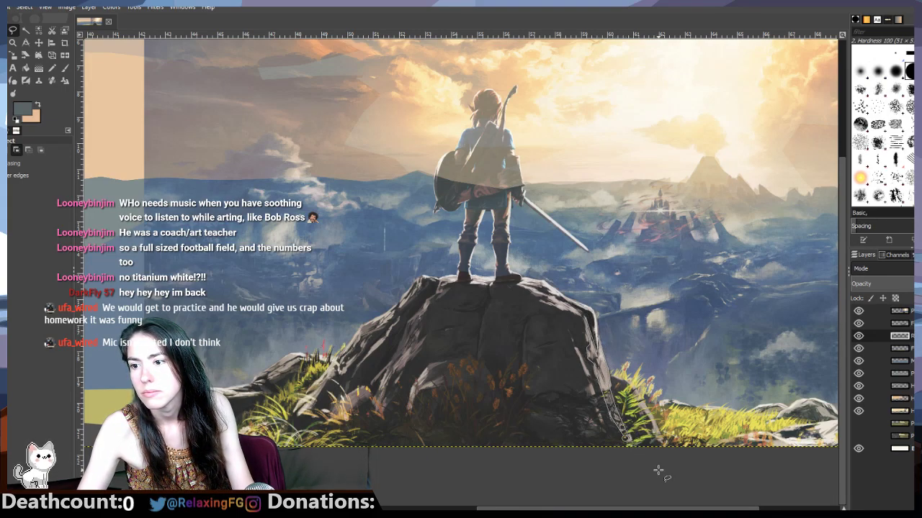
# Step: Hide the painted reference and confirm slate gray 5b6567 as the foreground color
pyautogui.click(858, 311)
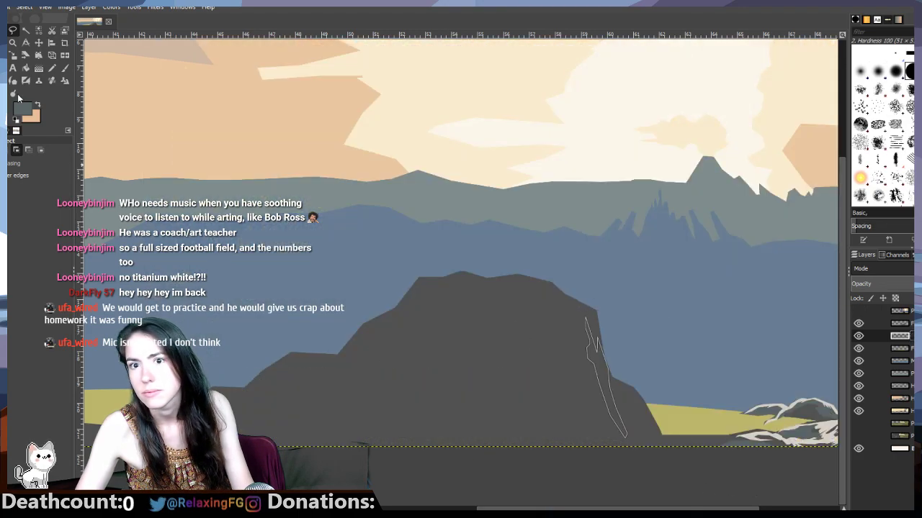
pyautogui.click(26, 111)
pyautogui.click(52, 68)
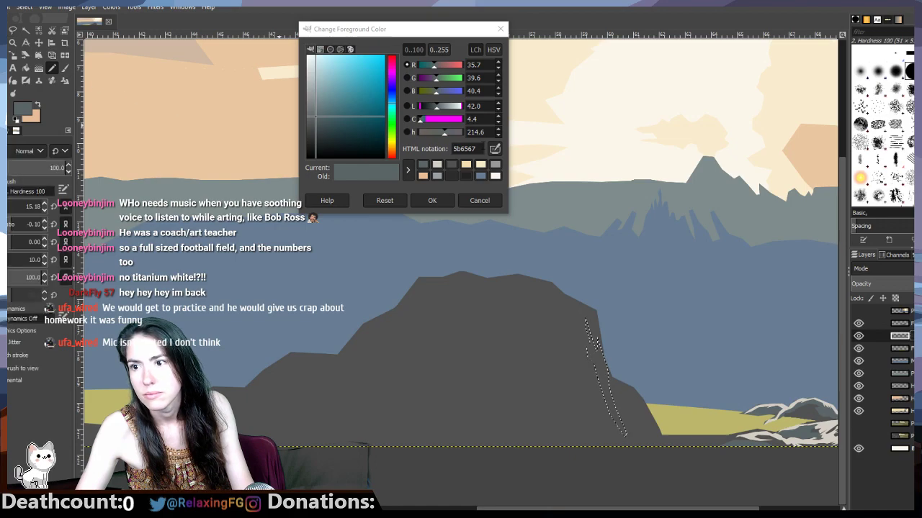
pyautogui.click(498, 149)
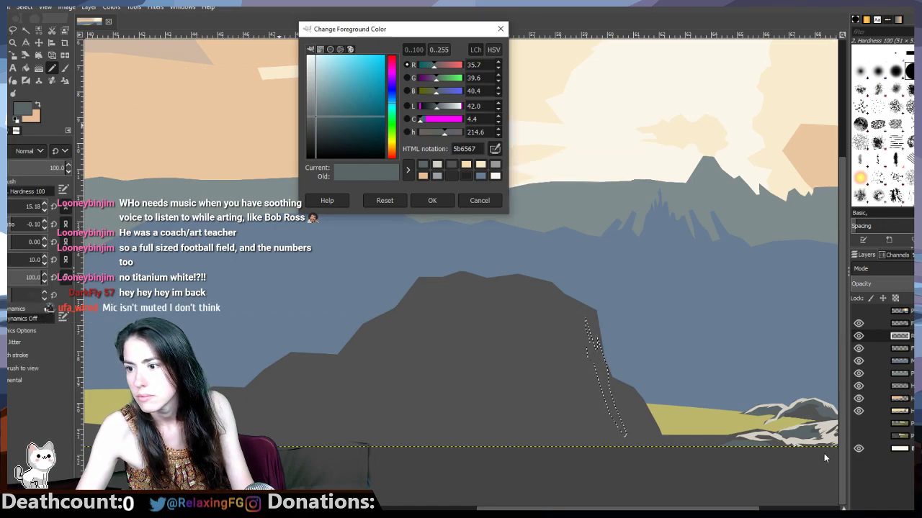
pyautogui.click(431, 201)
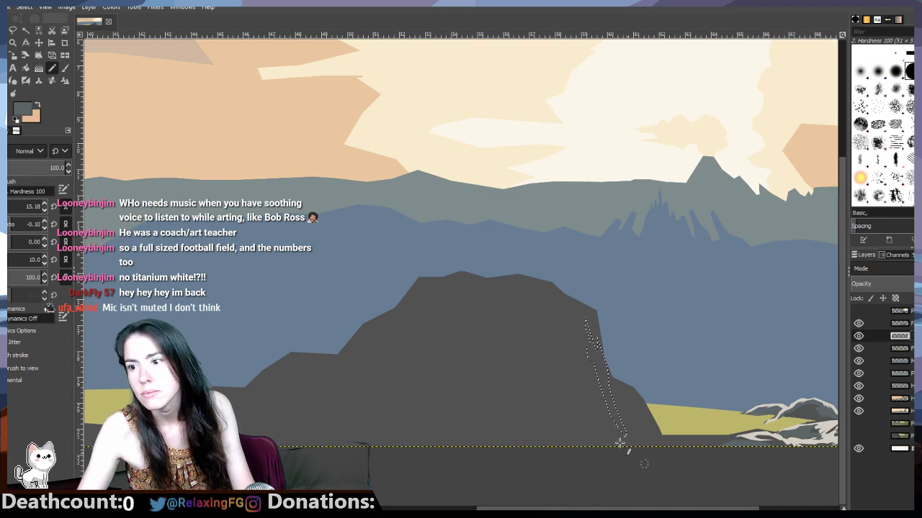
# Step: Check the rear rock layer's visibility, select the front rock layer and fill the traced boulder highlight with slate gray
pyautogui.click(858, 336)
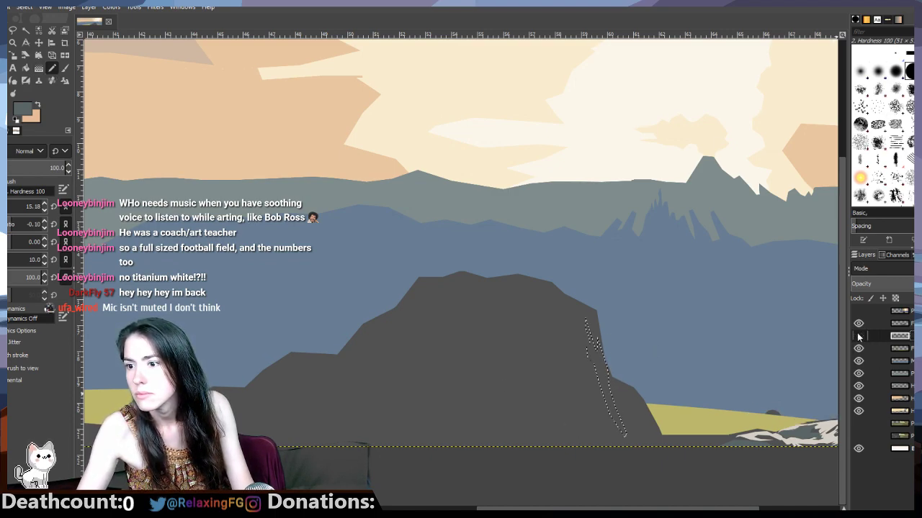
pyautogui.click(857, 336)
pyautogui.click(858, 335)
pyautogui.click(857, 335)
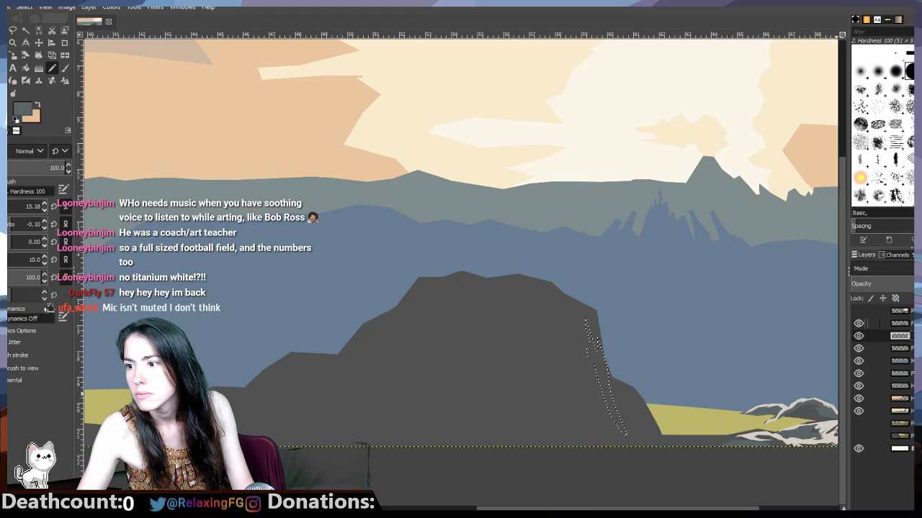
pyautogui.click(878, 323)
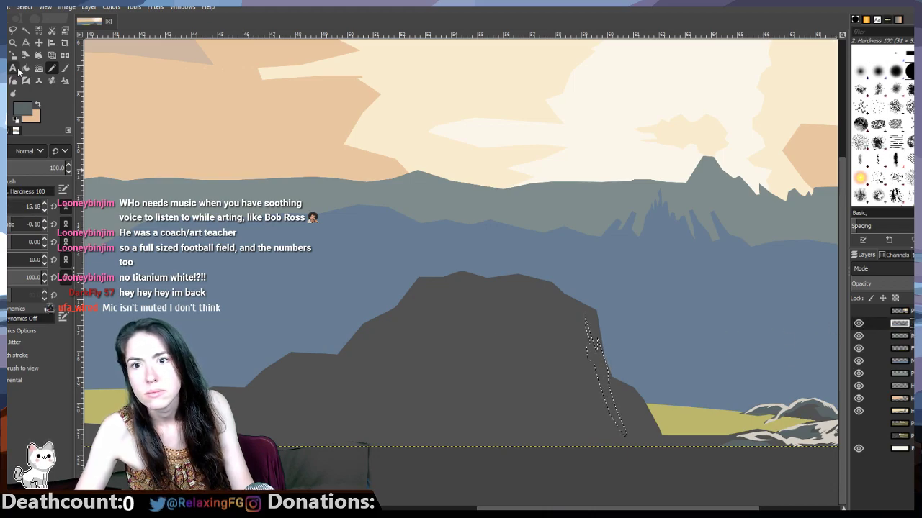
pyautogui.hotkey('shift', 'b')
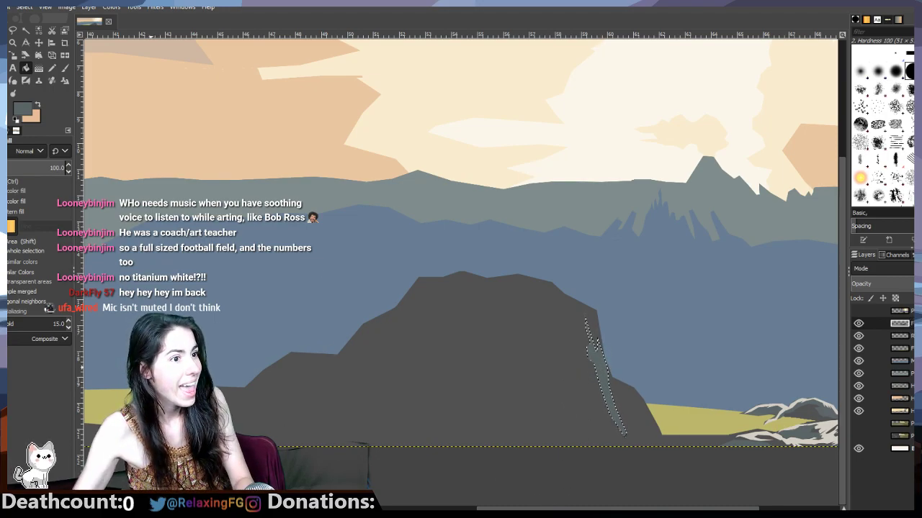
pyautogui.press('shift')
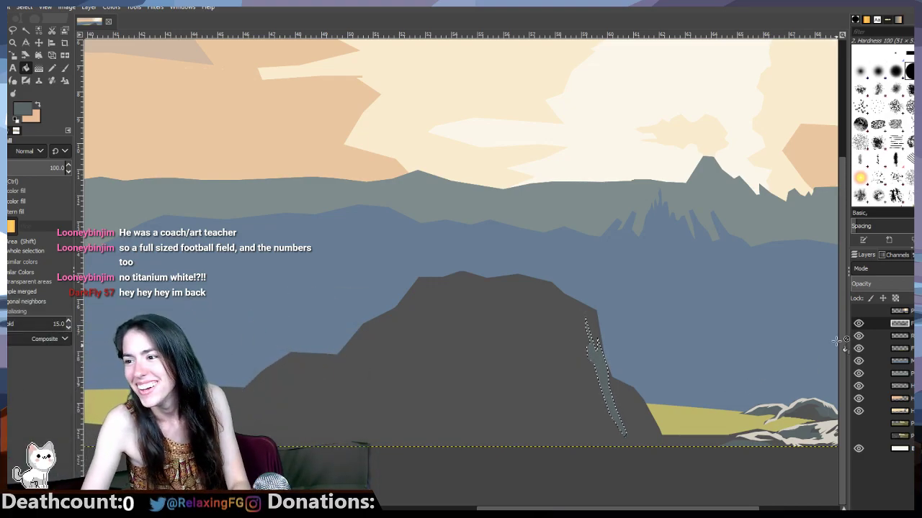
# Step: Trace a thin sliver beside the boulder's right-edge highlight over the reference, paint it slate gray and clear the selection
pyautogui.click(859, 311)
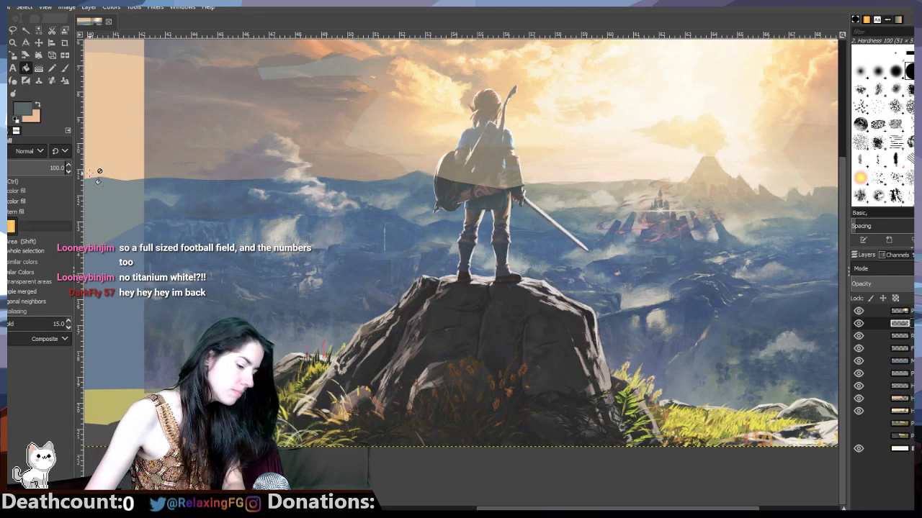
pyautogui.click(13, 30)
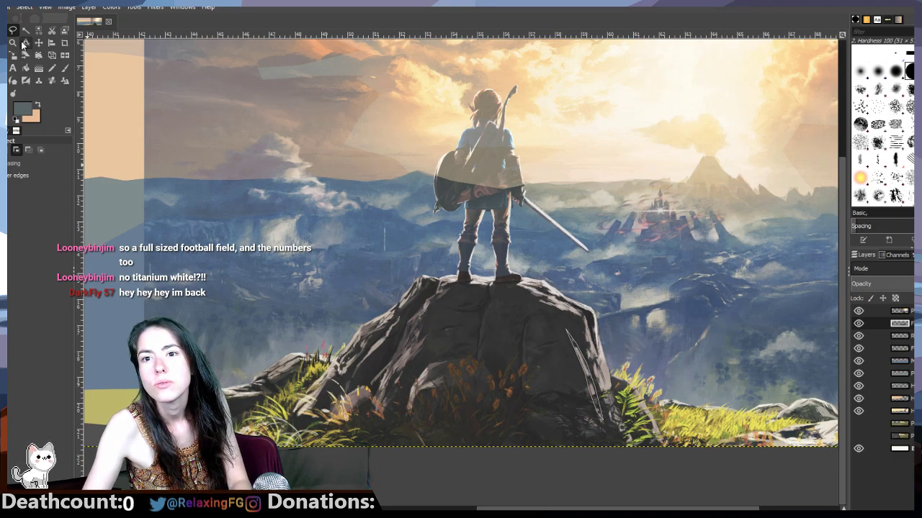
pyautogui.click(52, 67)
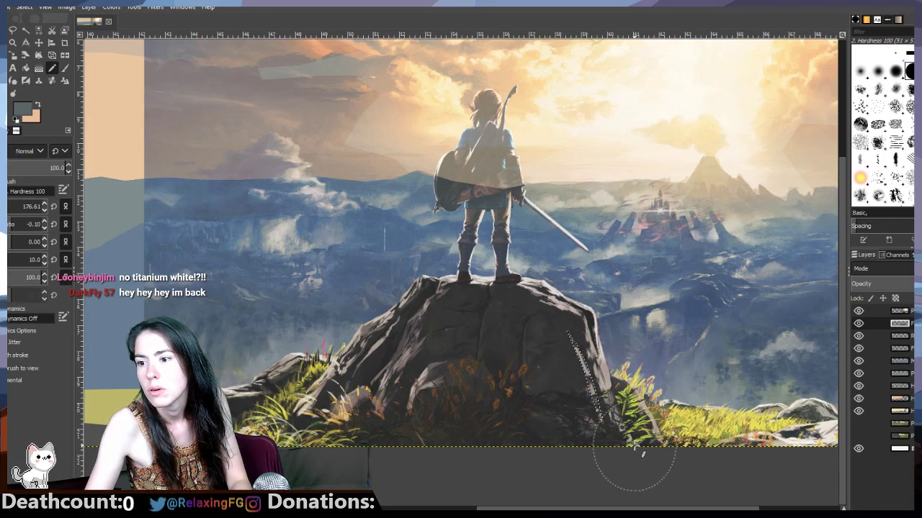
pyautogui.click(858, 311)
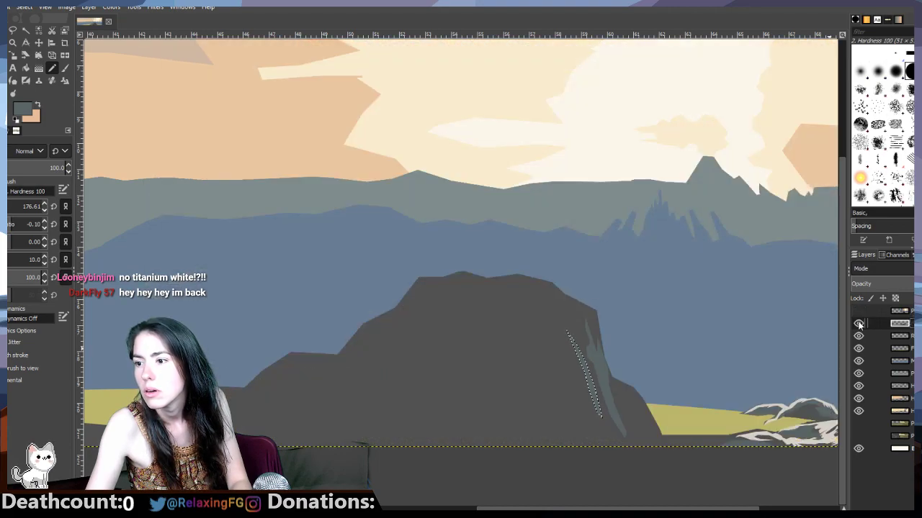
pyautogui.click(858, 323)
pyautogui.click(858, 324)
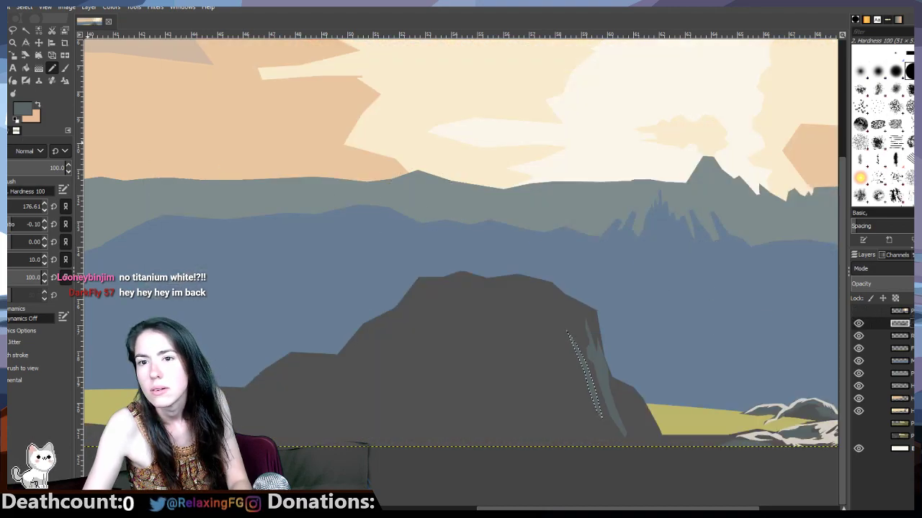
pyautogui.hotkey('ctrl', 'shift', 'a')
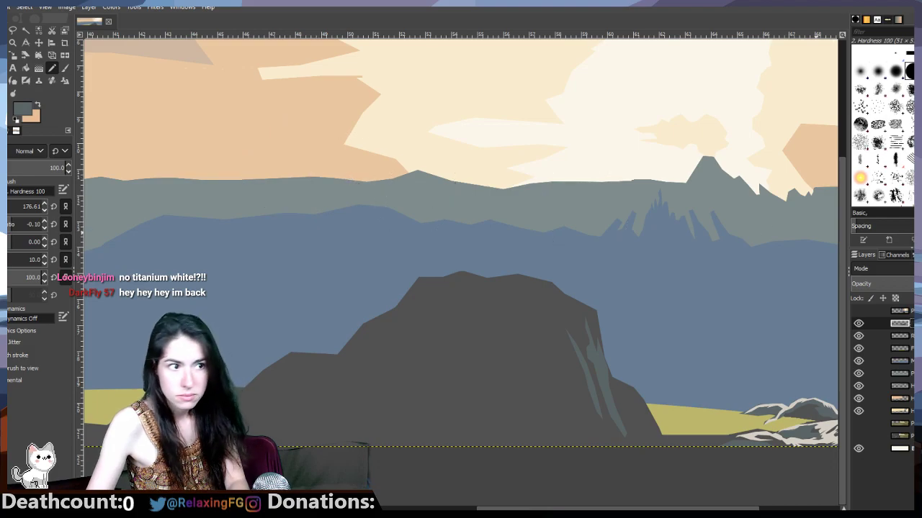
# Step: Show the painted reference over the flat shapes again and switch to the Free Select tool
pyautogui.click(859, 311)
pyautogui.click(858, 311)
pyautogui.click(858, 311)
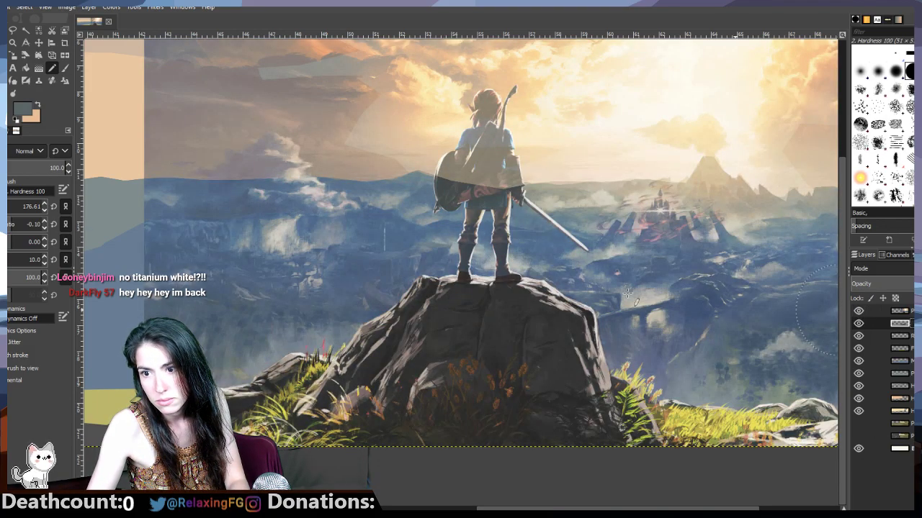
pyautogui.click(13, 32)
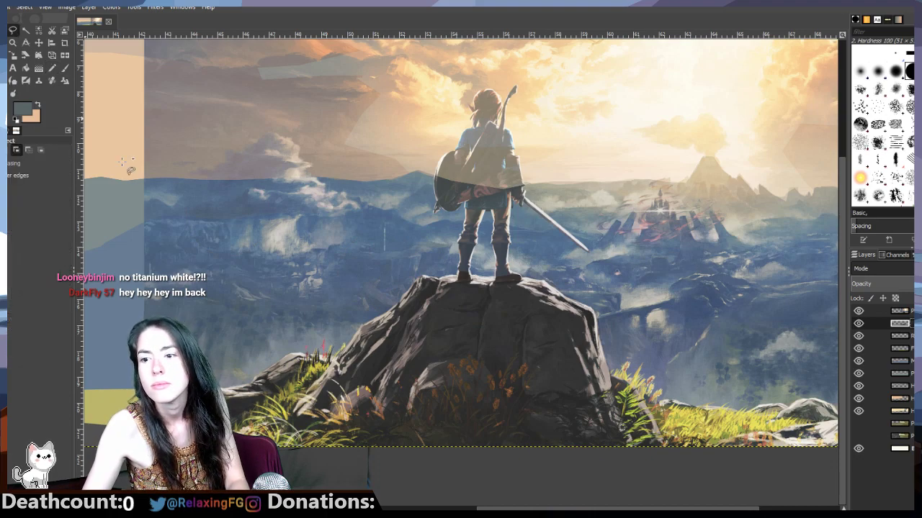
pyautogui.click(407, 421)
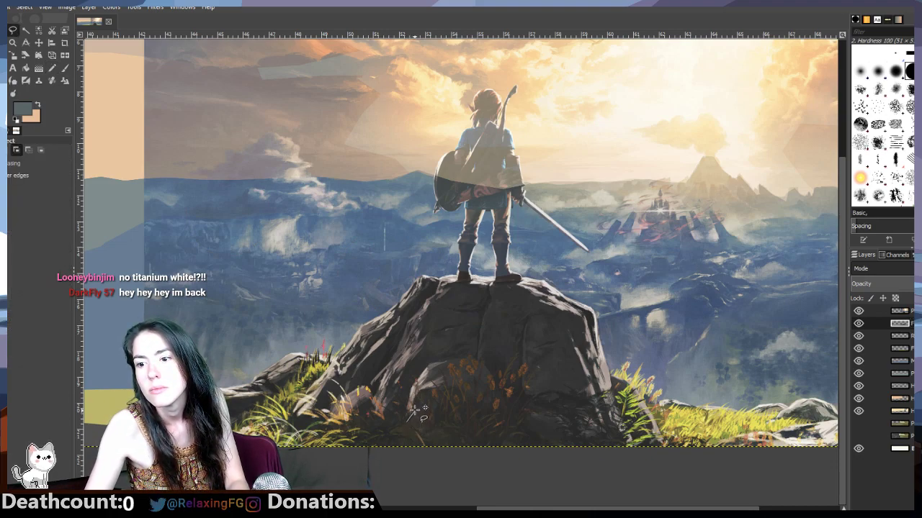
pyautogui.hotkey('ctrl', 'z')
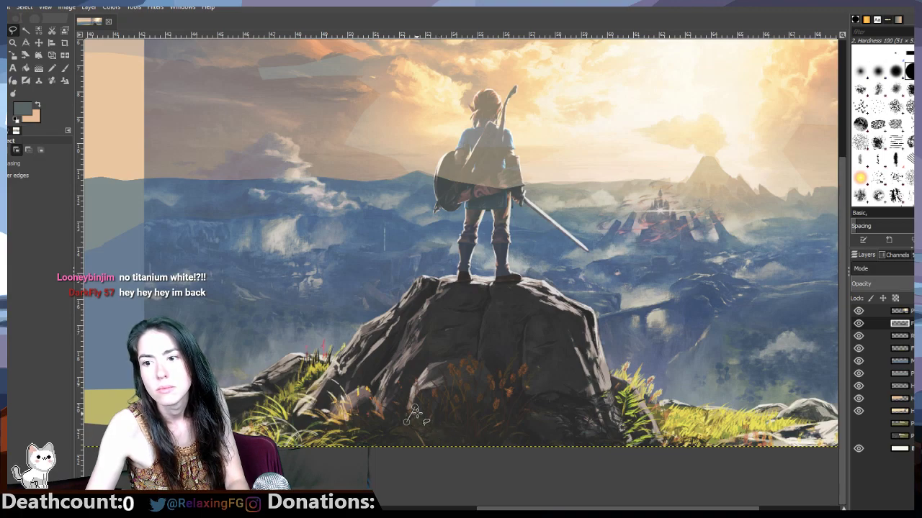
pyautogui.hotkey('ctrl', 'z')
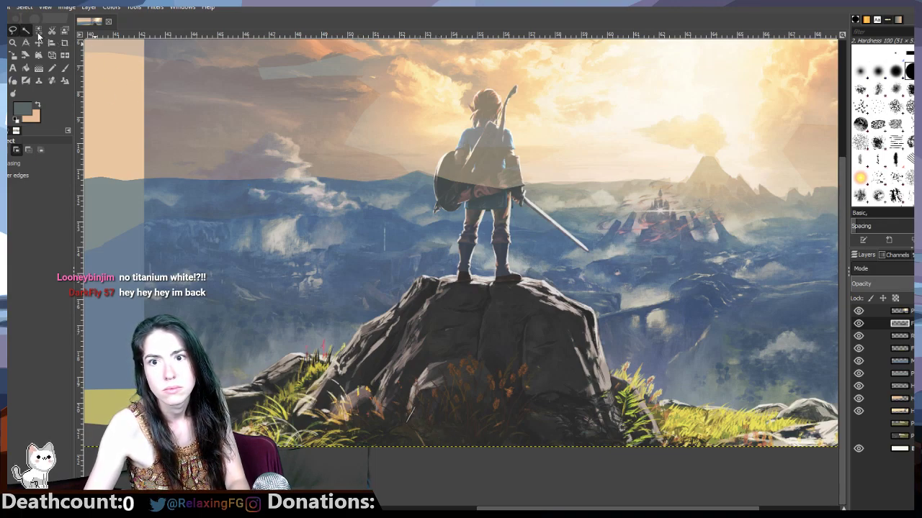
pyautogui.hotkey('ctrl', 'y')
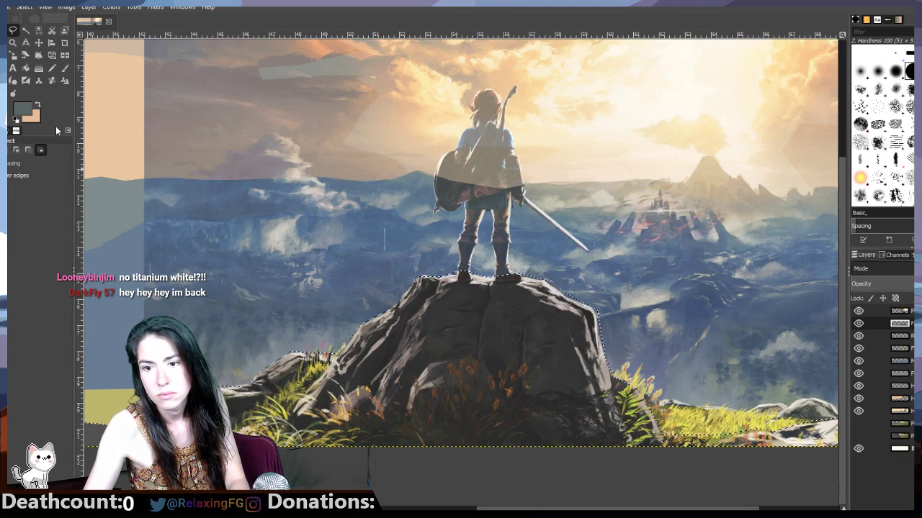
pyautogui.hotkey('ctrl', 'shift', 'a')
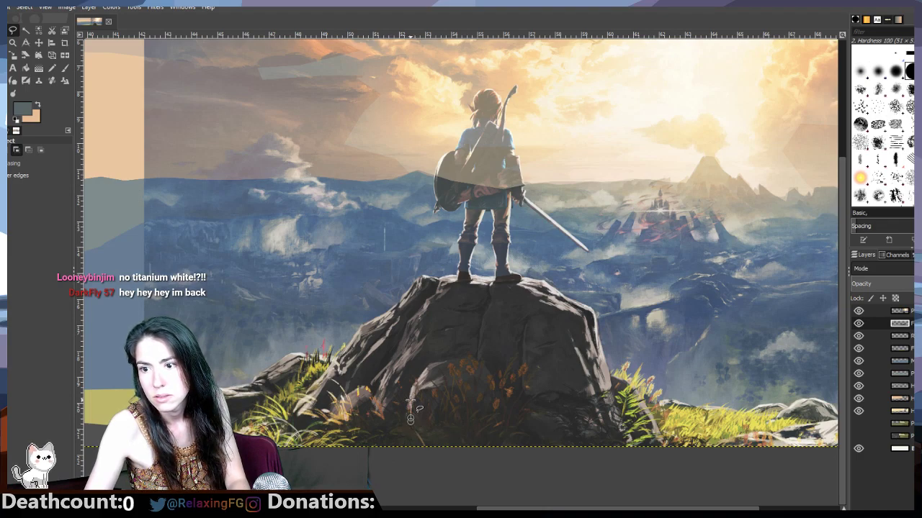
# Step: Trace the branching highlight beside the grass at the boulder's lower left and paint it slate gray with the Pencil
pyautogui.moveTo(411, 403)
pyautogui.mouseDown()
pyautogui.moveTo(444, 386)
pyautogui.moveTo(446, 374)
pyautogui.moveTo(427, 386)
pyautogui.moveTo(447, 357)
pyautogui.moveTo(427, 361)
pyautogui.moveTo(407, 421)
pyautogui.mouseUp()
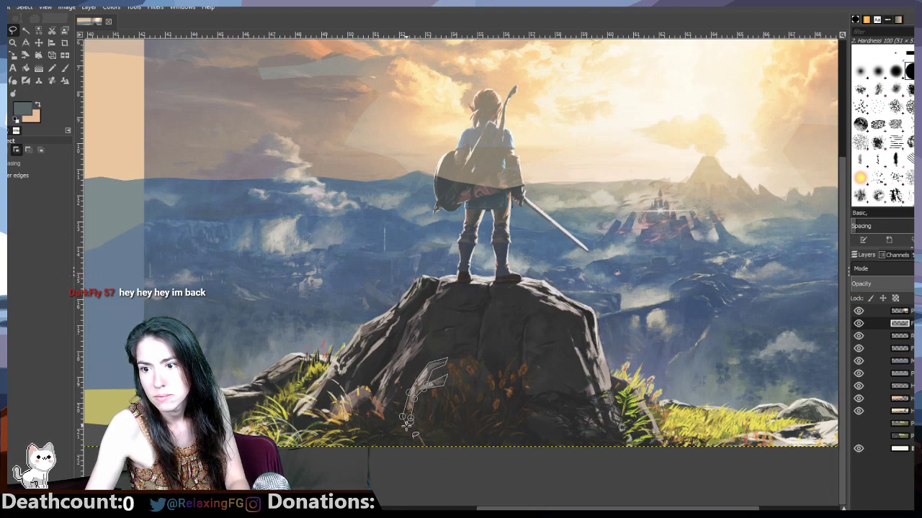
pyautogui.click(406, 426)
pyautogui.click(410, 419)
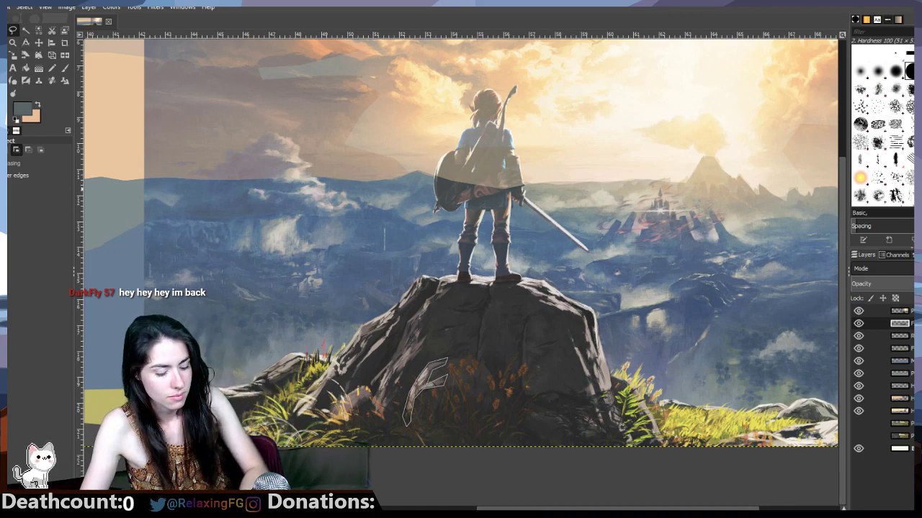
pyautogui.click(52, 68)
pyautogui.moveTo(453, 426)
pyautogui.mouseDown()
pyautogui.moveTo(432, 394)
pyautogui.moveTo(441, 389)
pyautogui.mouseUp()
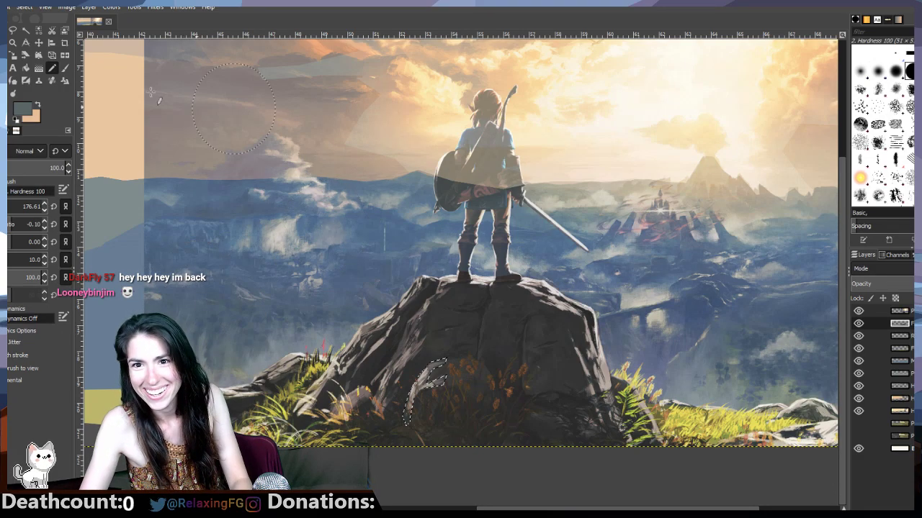
pyautogui.click(12, 30)
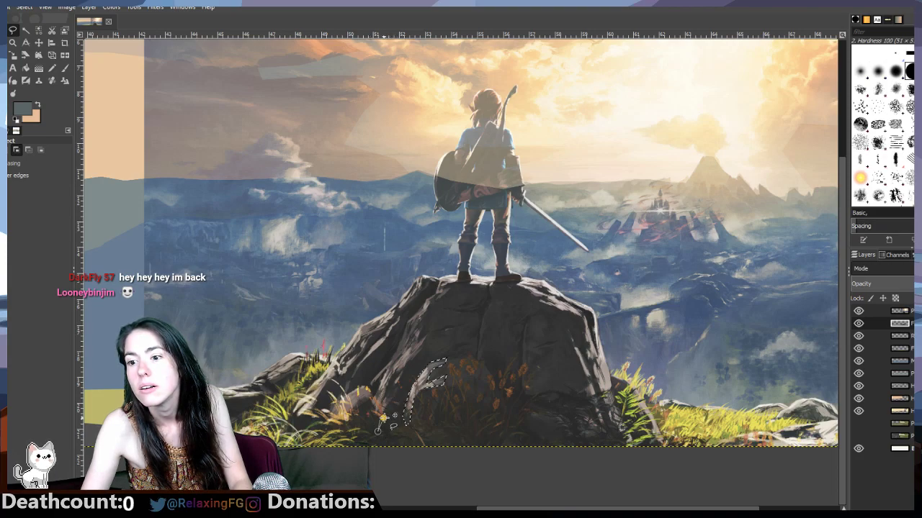
pyautogui.moveTo(384, 417)
pyautogui.mouseDown()
pyautogui.moveTo(439, 277)
pyautogui.moveTo(573, 315)
pyautogui.moveTo(373, 231)
pyautogui.mouseUp()
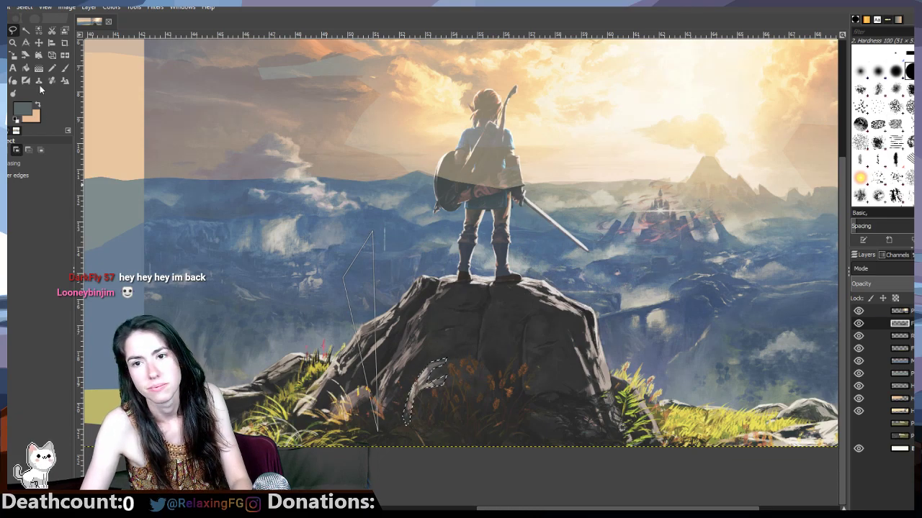
pyautogui.click(13, 30)
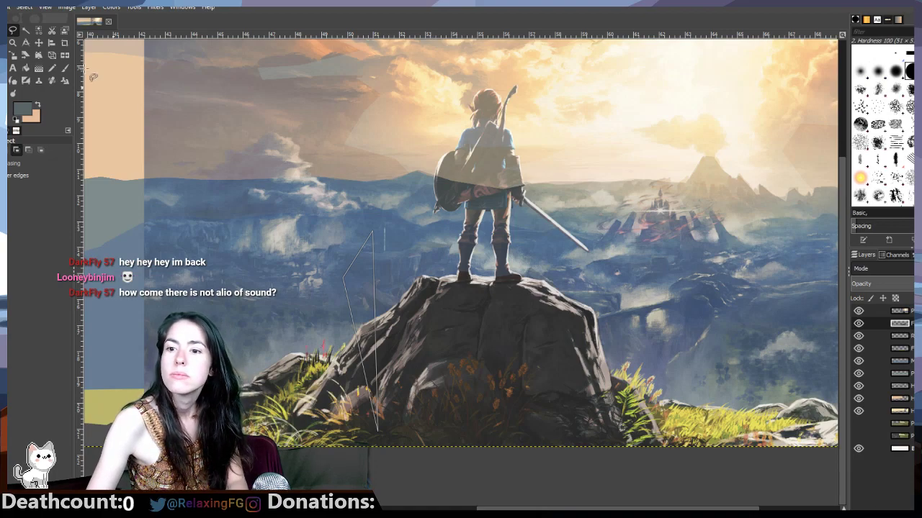
pyautogui.click(26, 30)
pyautogui.click(13, 30)
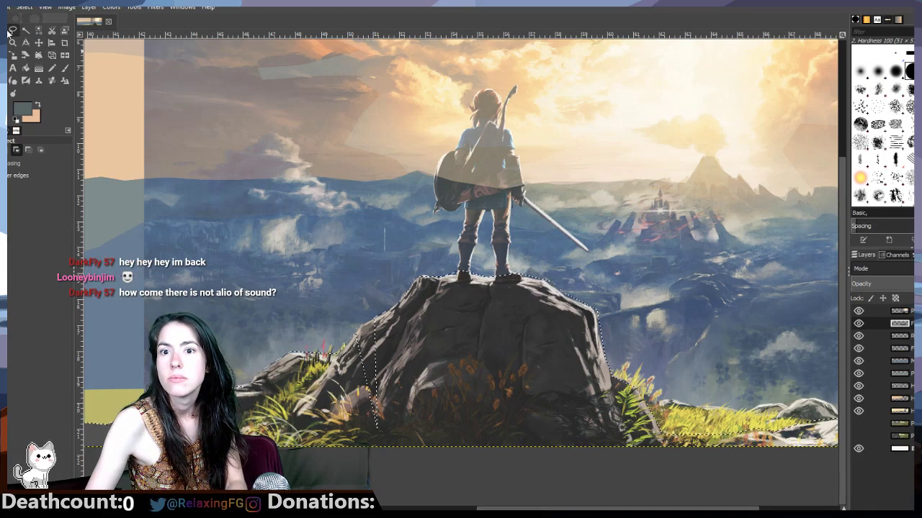
# Step: Try to trace one continuous highlight up the boulder's left flank and along its upper rim over the reference
pyautogui.click(419, 417)
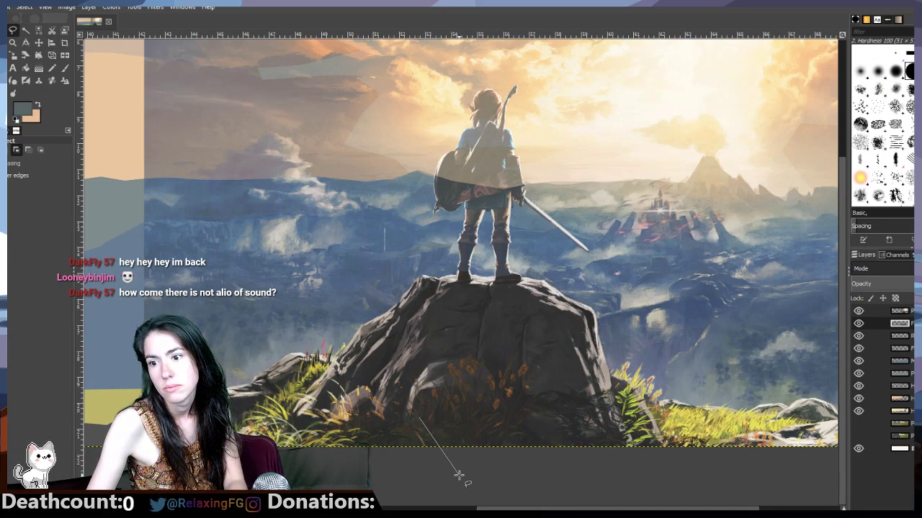
pyautogui.click(389, 401)
pyautogui.click(387, 395)
pyautogui.click(383, 394)
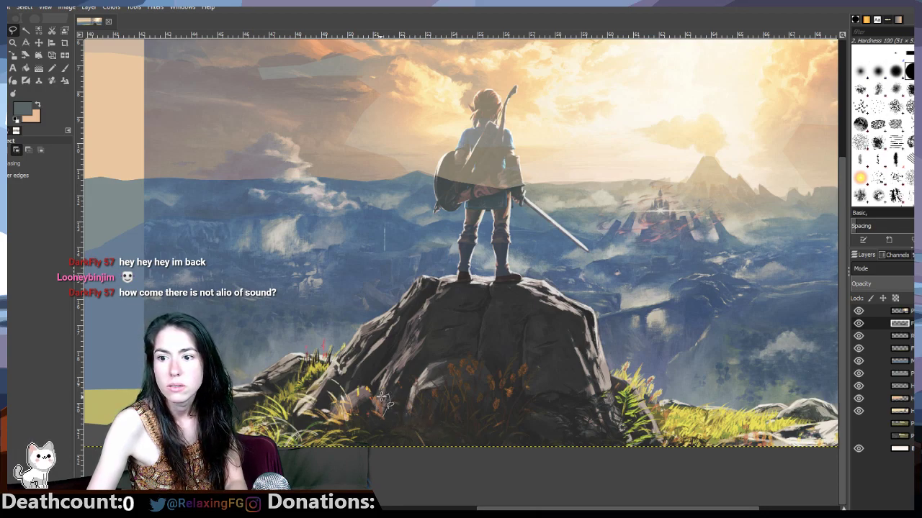
pyautogui.click(388, 378)
pyautogui.moveTo(401, 368)
pyautogui.mouseDown()
pyautogui.moveTo(427, 342)
pyautogui.moveTo(418, 342)
pyautogui.moveTo(419, 324)
pyautogui.moveTo(448, 284)
pyautogui.moveTo(478, 287)
pyautogui.moveTo(476, 313)
pyautogui.moveTo(480, 285)
pyautogui.moveTo(476, 292)
pyautogui.moveTo(497, 295)
pyautogui.moveTo(495, 285)
pyautogui.moveTo(527, 282)
pyautogui.moveTo(514, 287)
pyautogui.moveTo(553, 305)
pyautogui.mouseUp()
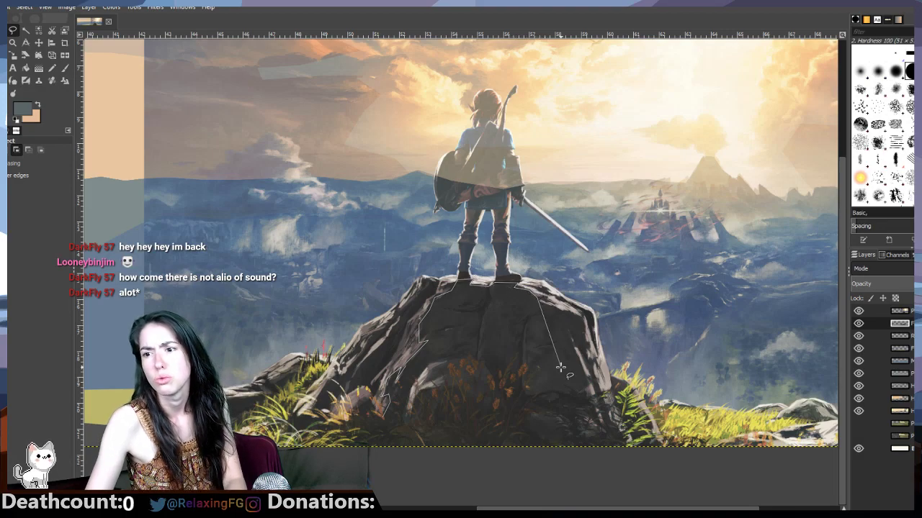
pyautogui.moveTo(554, 306)
pyautogui.mouseDown()
pyautogui.moveTo(590, 321)
pyautogui.moveTo(515, 286)
pyautogui.mouseUp()
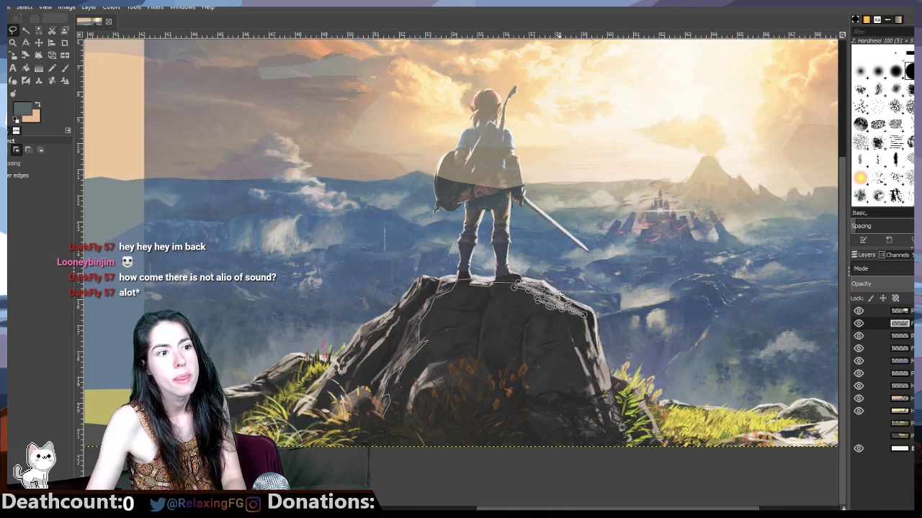
pyautogui.press('Return')
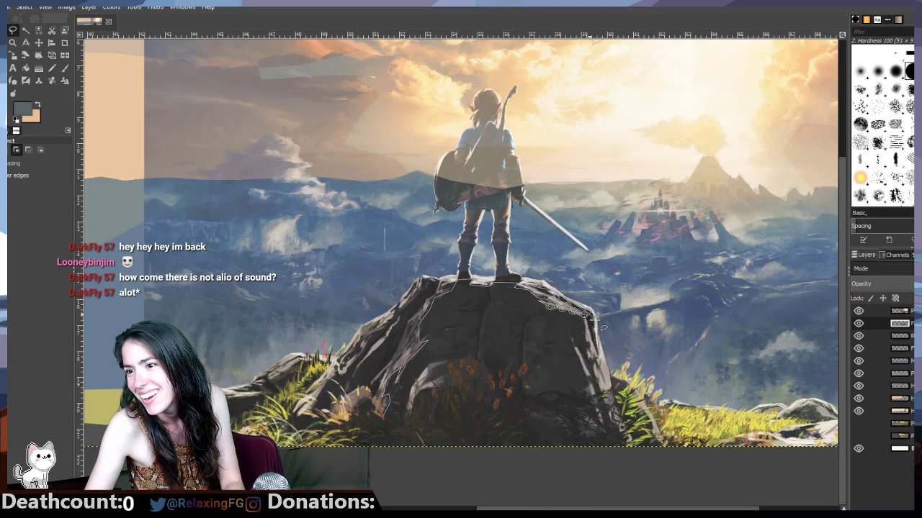
pyautogui.click(596, 343)
pyautogui.moveTo(602, 344)
pyautogui.mouseDown()
pyautogui.moveTo(596, 307)
pyautogui.moveTo(545, 280)
pyautogui.moveTo(572, 297)
pyautogui.mouseUp()
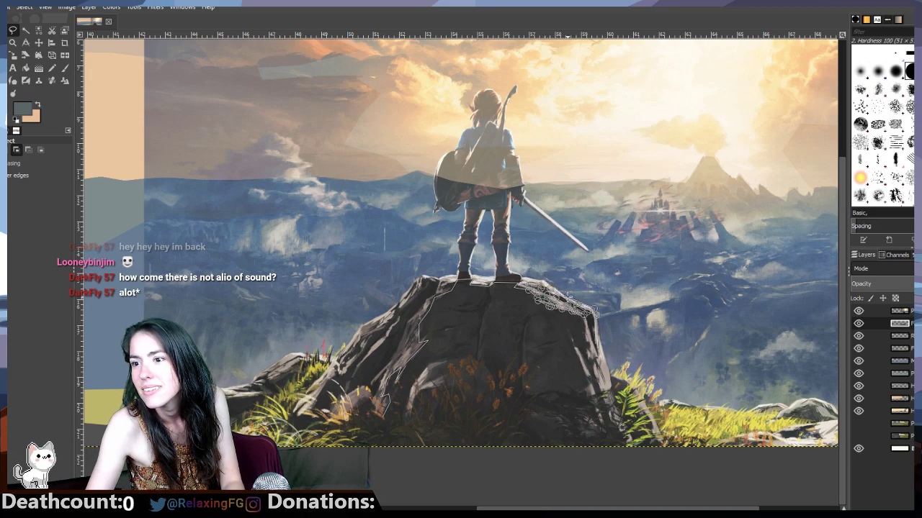
pyautogui.click(544, 279)
pyautogui.moveTo(520, 278)
pyautogui.mouseDown()
pyautogui.moveTo(544, 278)
pyautogui.moveTo(447, 273)
pyautogui.moveTo(445, 284)
pyautogui.moveTo(424, 275)
pyautogui.moveTo(463, 291)
pyautogui.moveTo(435, 288)
pyautogui.moveTo(439, 304)
pyautogui.moveTo(426, 296)
pyautogui.moveTo(428, 311)
pyautogui.moveTo(407, 320)
pyautogui.moveTo(395, 352)
pyautogui.mouseUp()
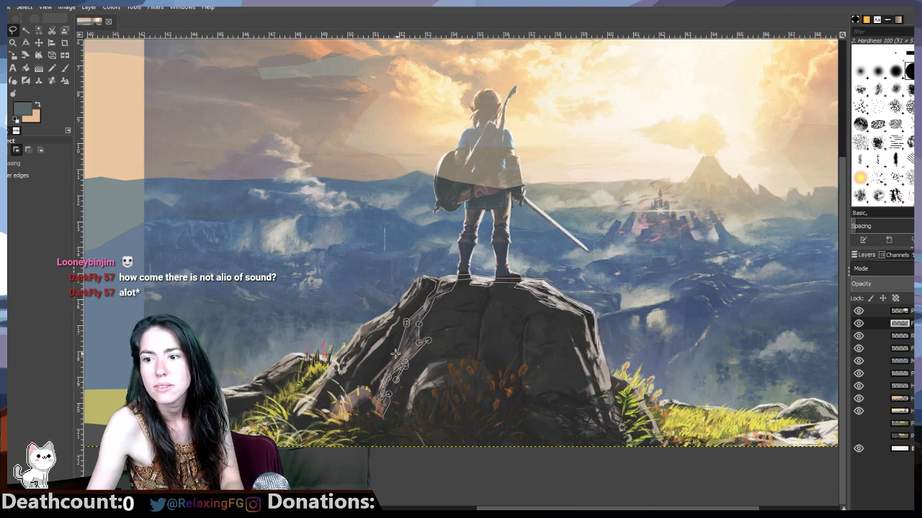
pyautogui.click(394, 354)
pyautogui.click(388, 367)
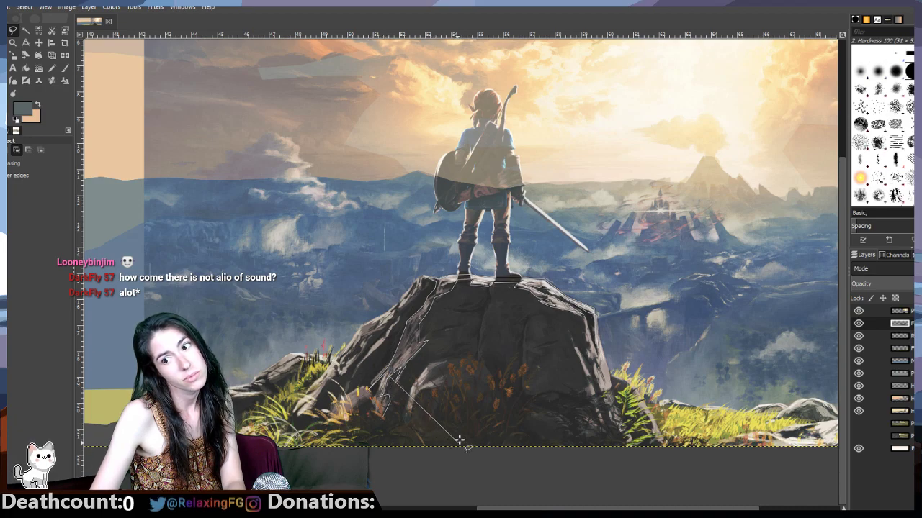
pyautogui.moveTo(475, 391)
pyautogui.mouseDown()
pyautogui.moveTo(496, 374)
pyautogui.moveTo(466, 306)
pyautogui.moveTo(417, 343)
pyautogui.moveTo(459, 246)
pyautogui.moveTo(678, 334)
pyautogui.moveTo(598, 420)
pyautogui.mouseUp()
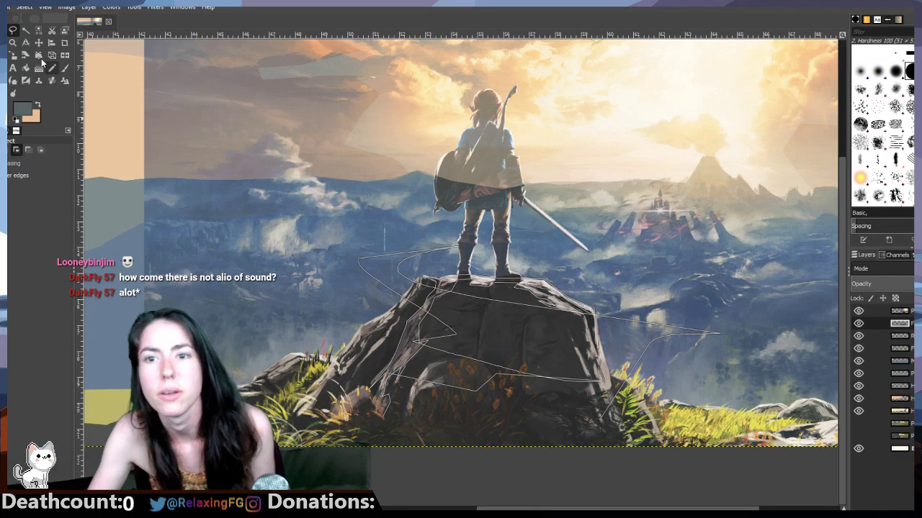
pyautogui.click(12, 31)
pyautogui.click(255, 221)
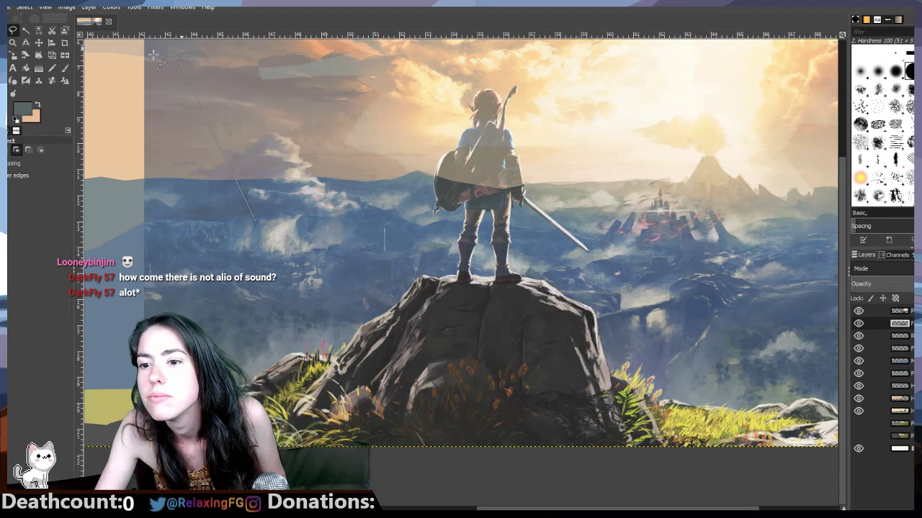
pyautogui.click(333, 252)
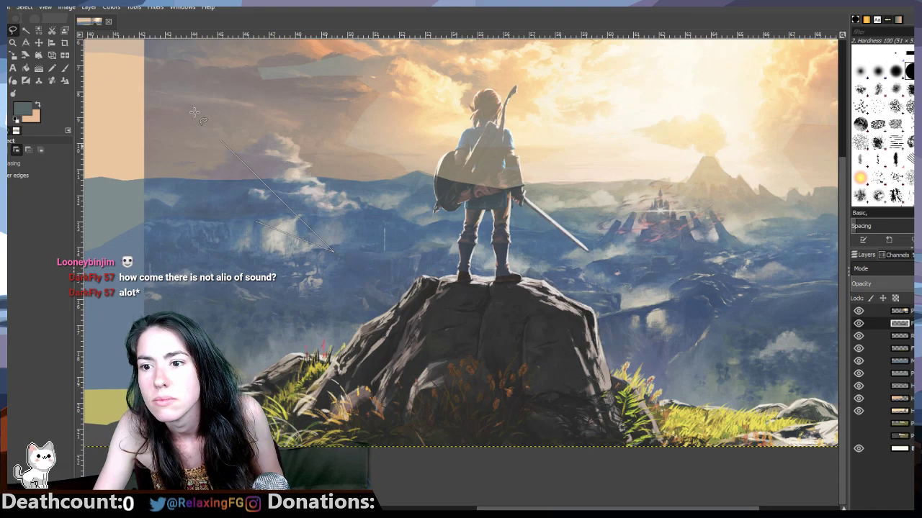
pyautogui.click(229, 119)
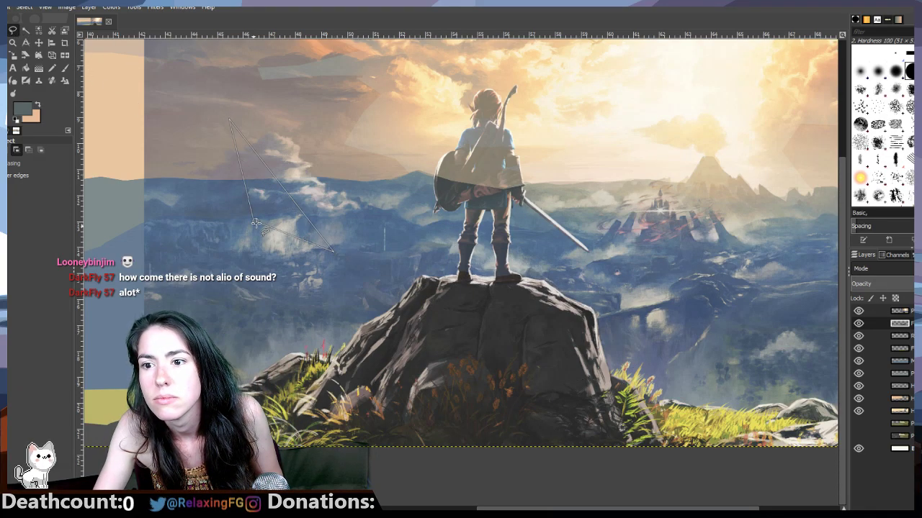
pyautogui.click(26, 30)
pyautogui.click(13, 30)
pyautogui.click(346, 298)
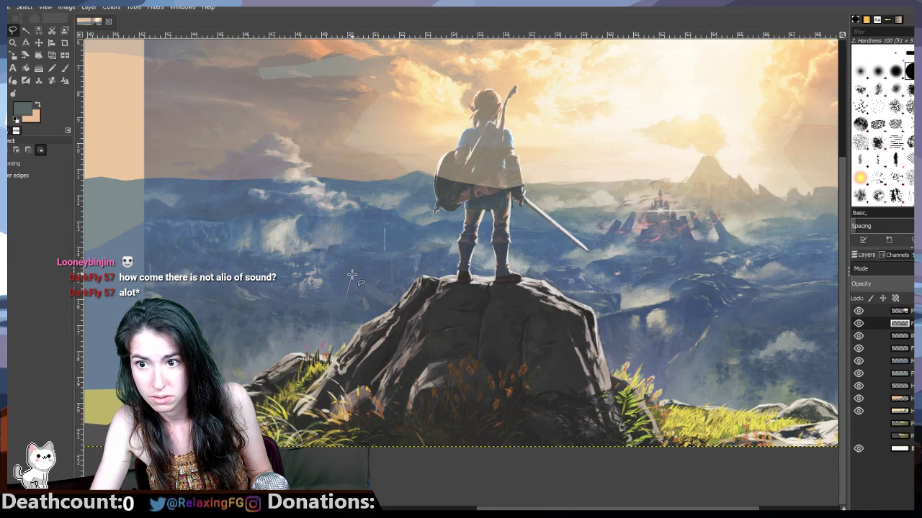
pyautogui.click(346, 298)
pyautogui.click(371, 310)
pyautogui.click(352, 319)
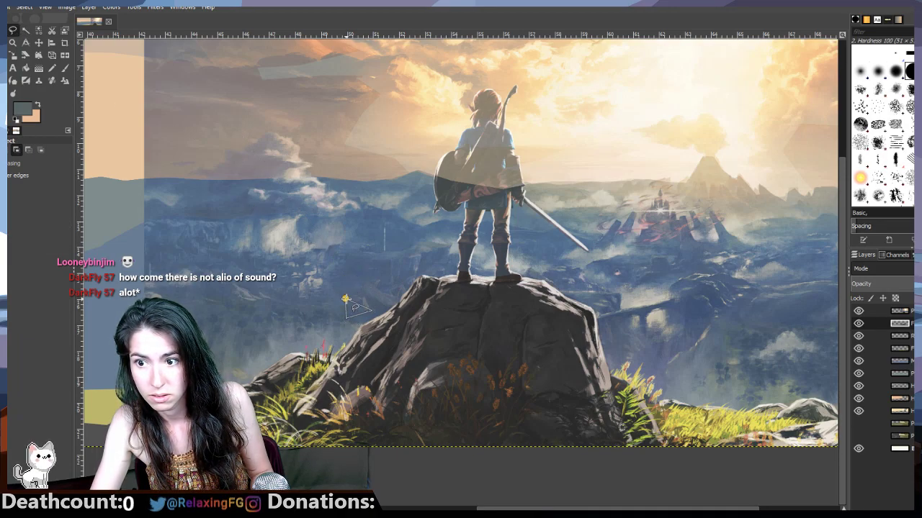
pyautogui.click(356, 298)
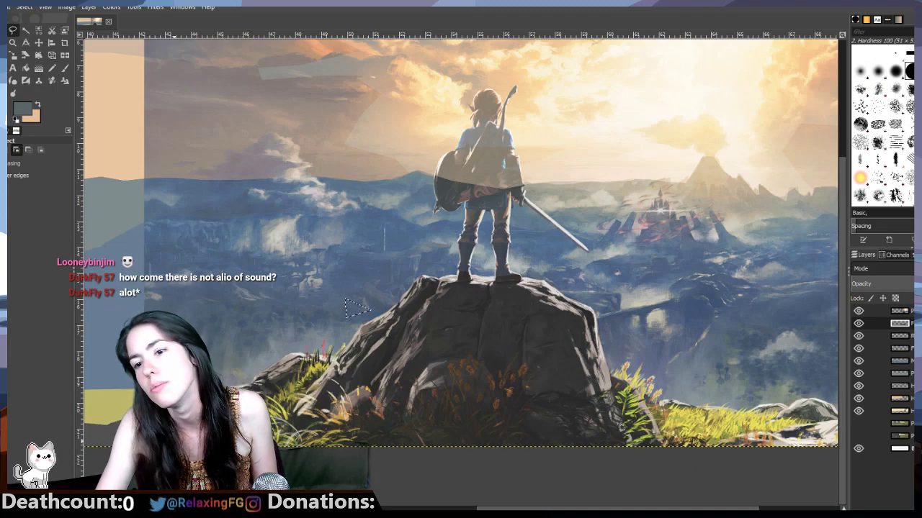
pyautogui.click(860, 312)
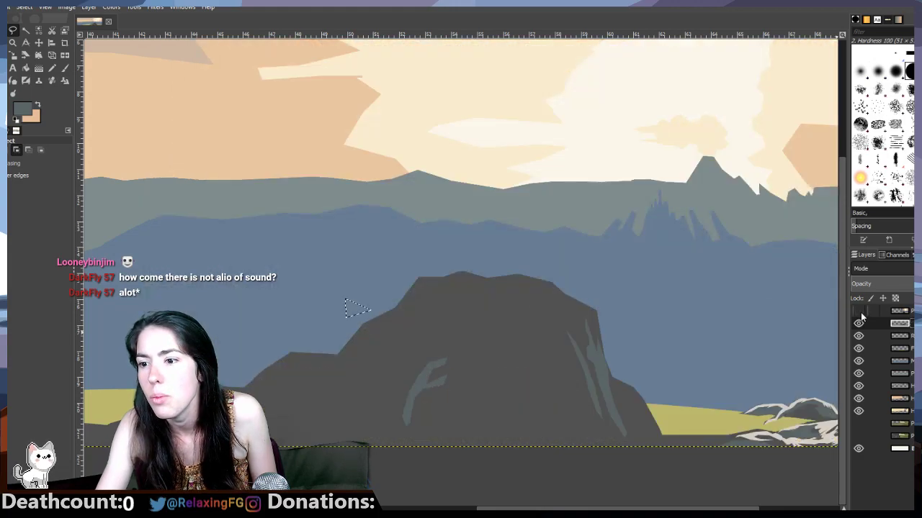
pyautogui.click(860, 313)
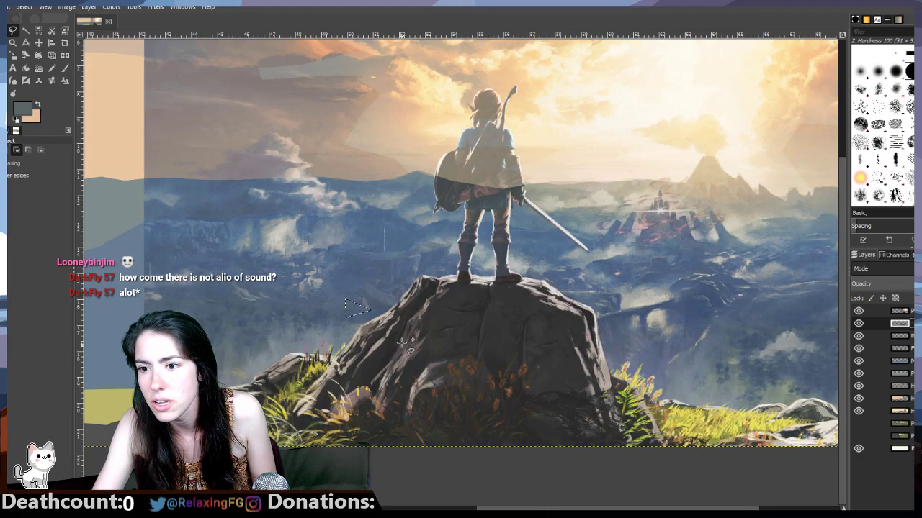
pyautogui.moveTo(450, 291); pyautogui.dragTo(487, 289)
pyautogui.click(592, 396)
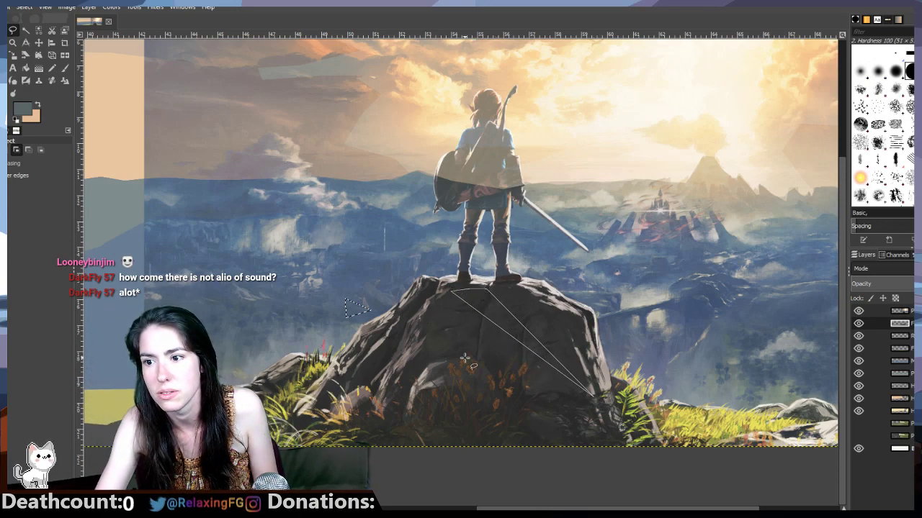
pyautogui.press('u')
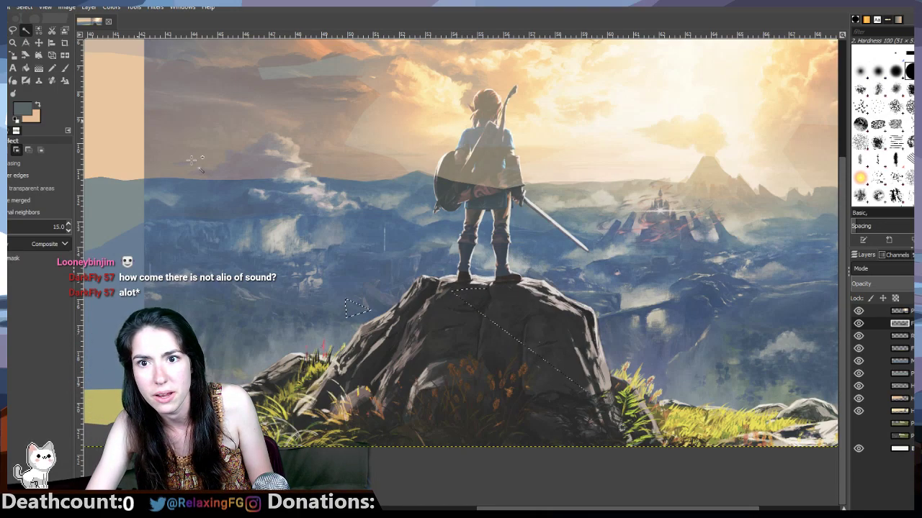
pyautogui.click(13, 30)
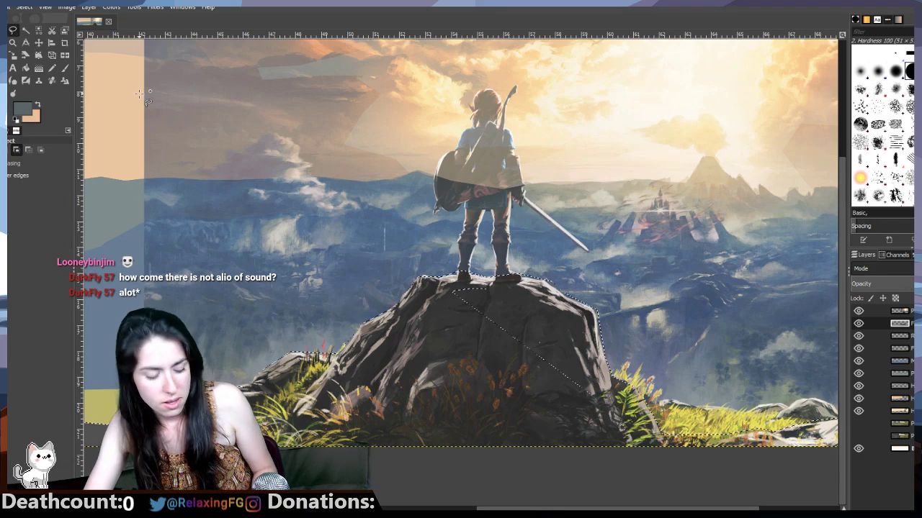
pyautogui.hotkey('ctrl', 'shift', 'a')
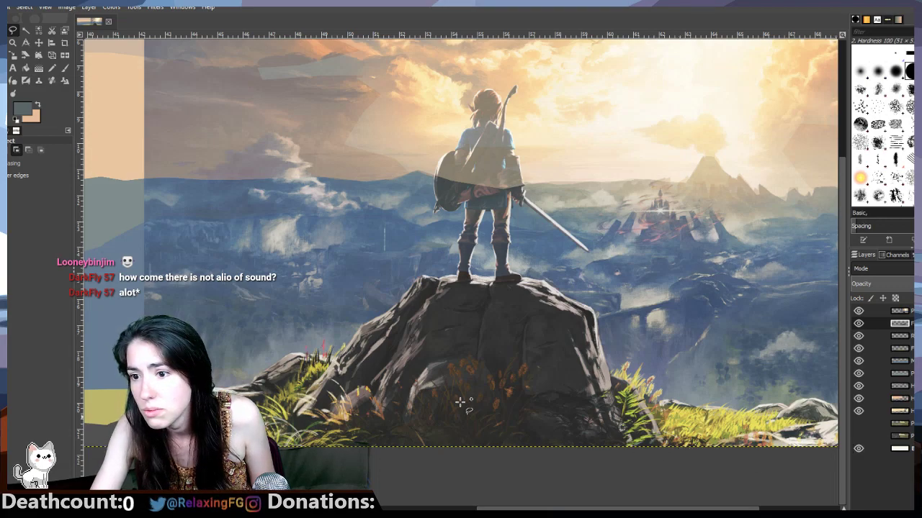
# Step: Compare the painted reference with the flat-color boulder by toggling the reference's visibility, leaving the reference shown
pyautogui.click(858, 311)
pyautogui.click(858, 311)
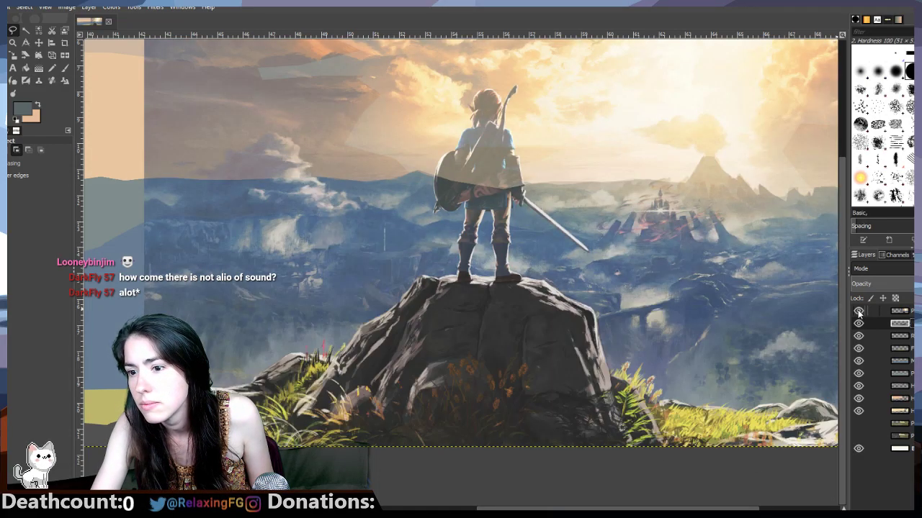
pyautogui.click(858, 311)
pyautogui.click(858, 311)
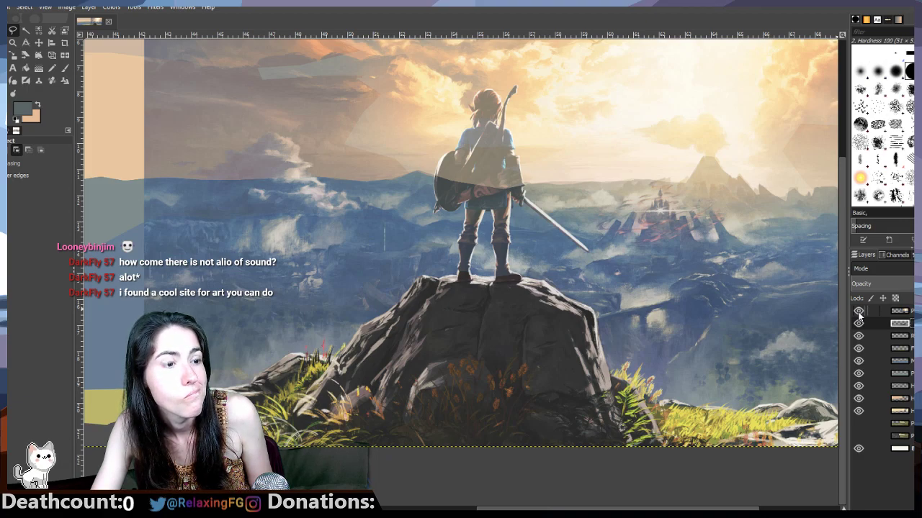
pyautogui.click(858, 311)
pyautogui.click(857, 311)
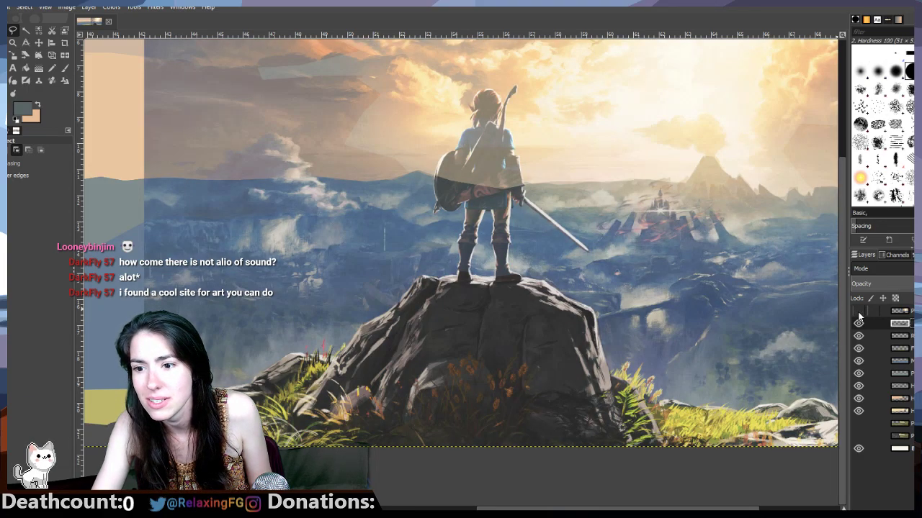
pyautogui.click(858, 311)
pyautogui.click(858, 312)
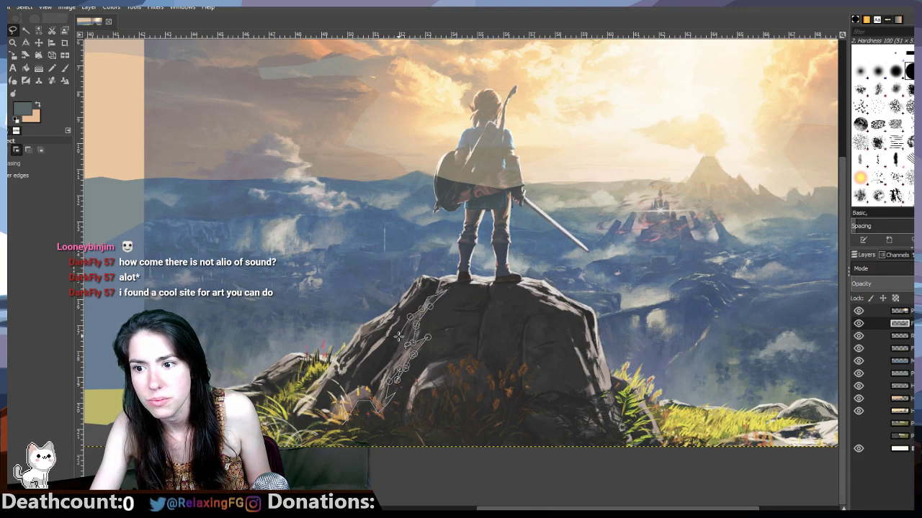
# Step: Trace the jagged highlight down the boulder's left flank, fill it with slate gray and hide the painted reference
pyautogui.click(372, 384)
pyautogui.click(385, 374)
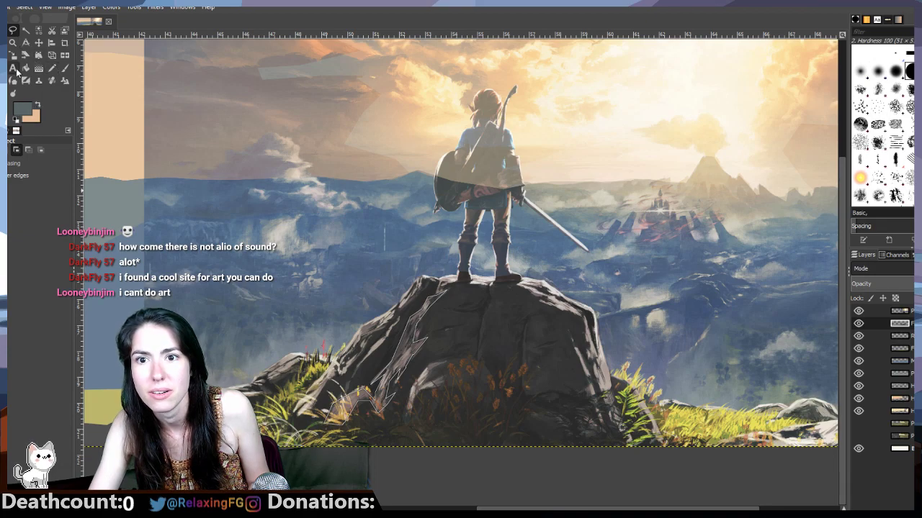
pyautogui.click(26, 67)
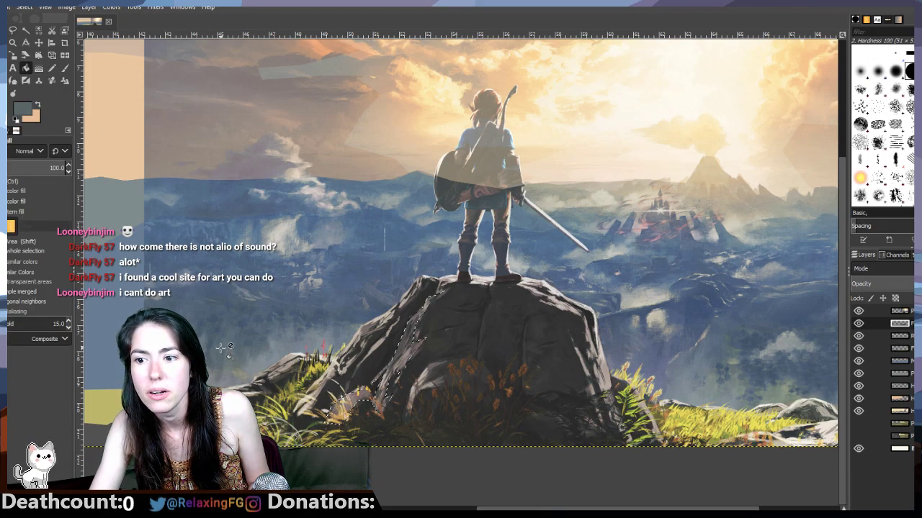
pyautogui.click(858, 311)
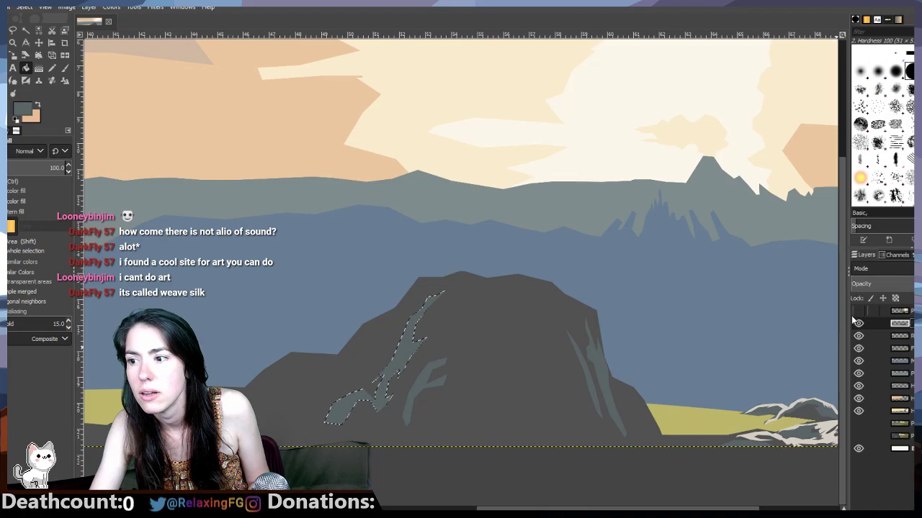
# Step: Show the painted reference over the flat-color landscape again and clear the selection around the finished highlight
pyautogui.click(858, 324)
pyautogui.click(859, 325)
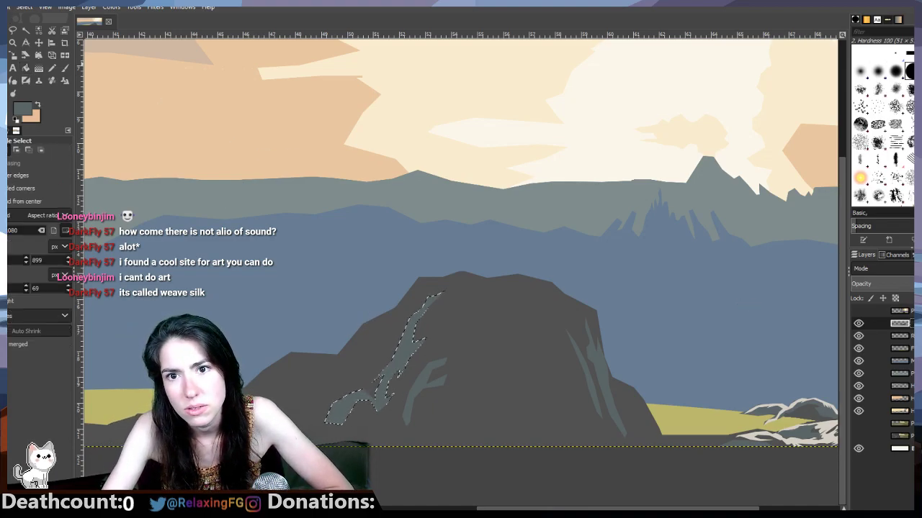
pyautogui.click(11, 31)
pyautogui.click(12, 31)
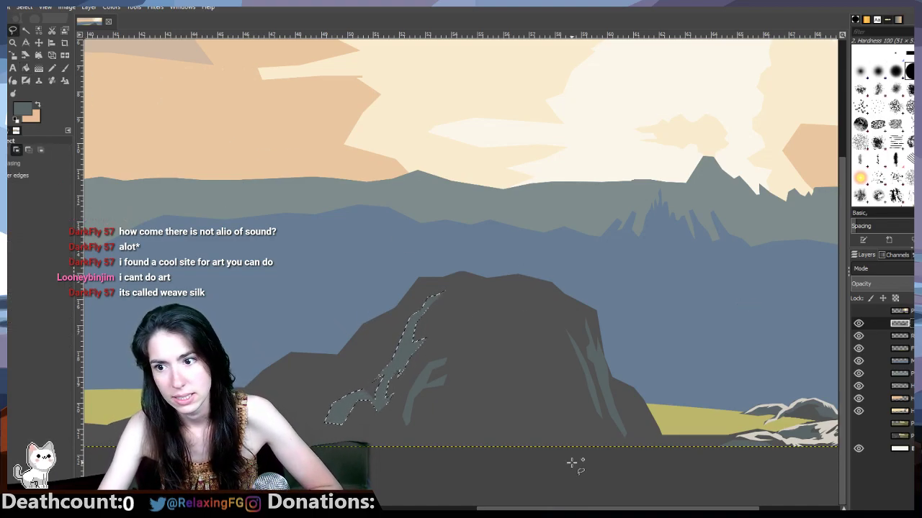
pyautogui.click(858, 310)
pyautogui.click(863, 312)
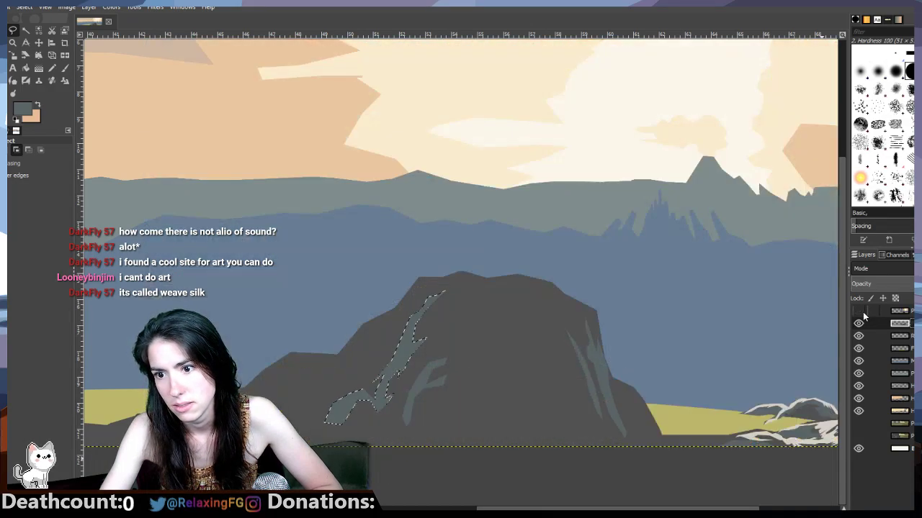
pyautogui.click(862, 312)
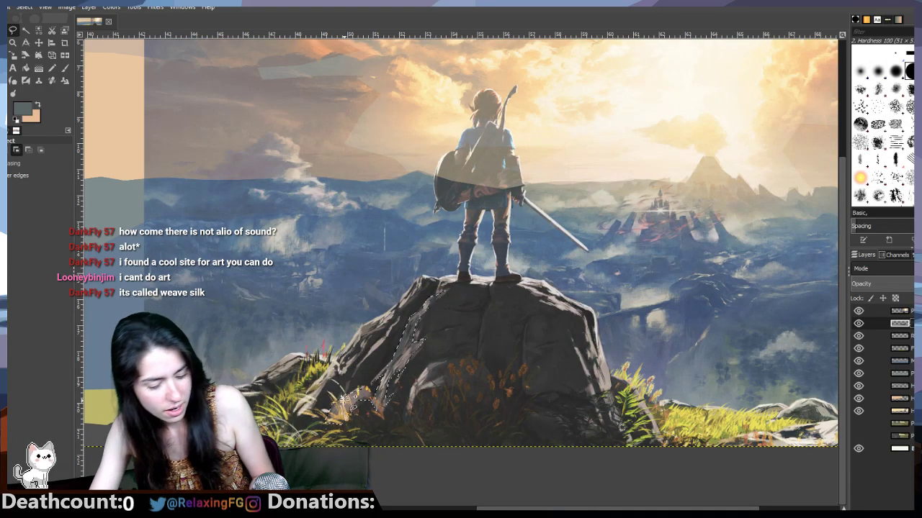
pyautogui.hotkey('ctrl', 'shift', 'a')
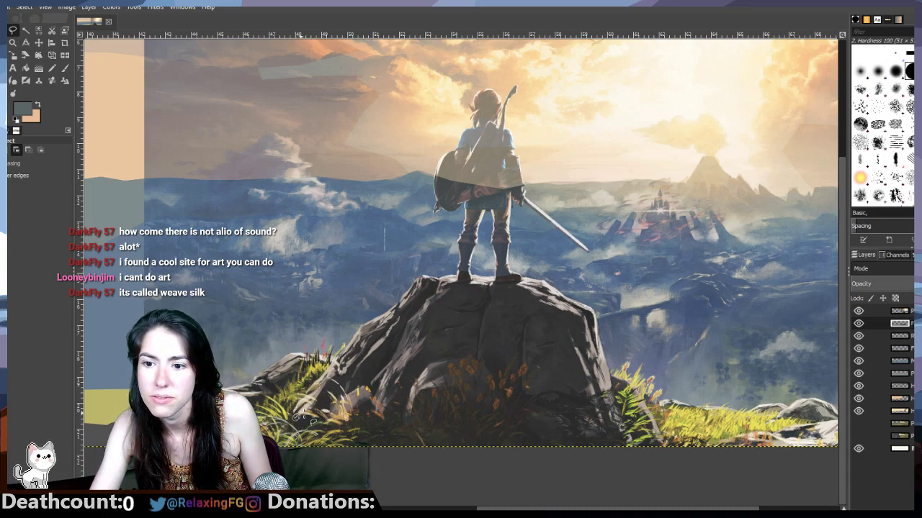
# Step: Trace the long highlight along the boulder's outer left edge with Free Select, fill it with slate gray and hide the painted reference
pyautogui.click(25, 31)
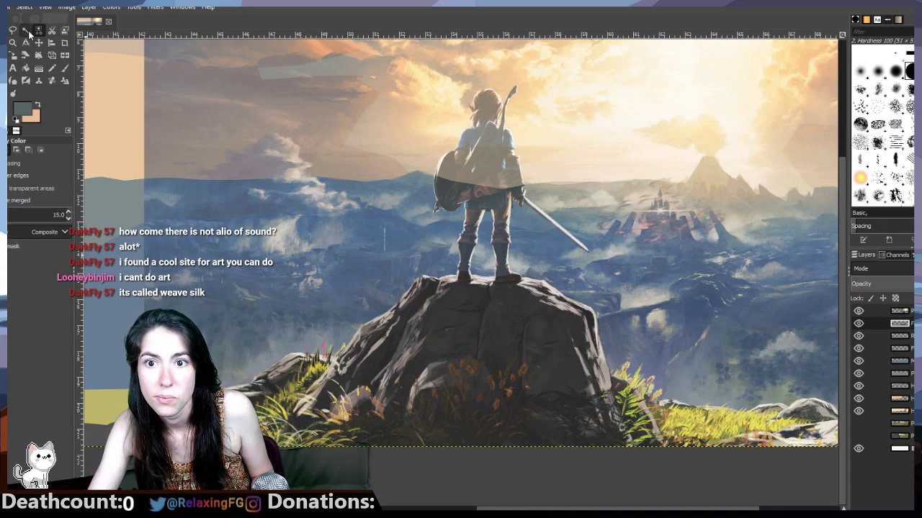
pyautogui.click(13, 31)
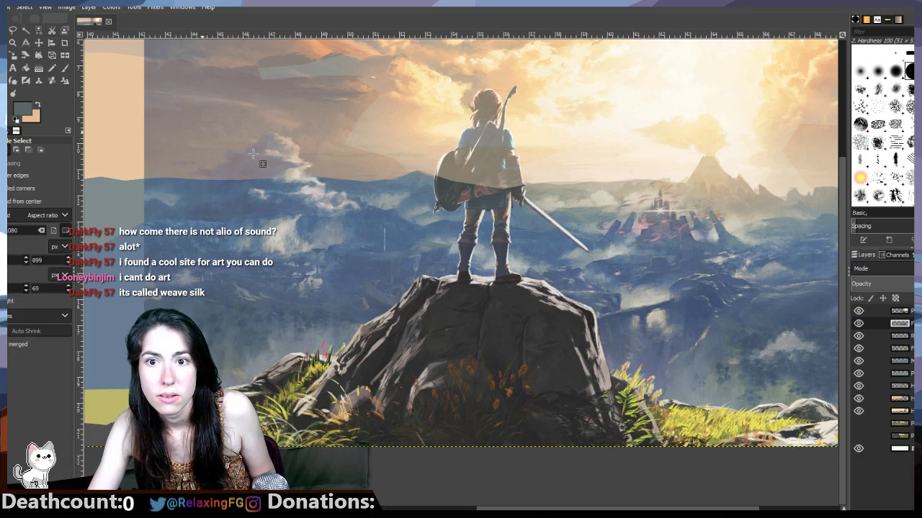
pyautogui.click(13, 31)
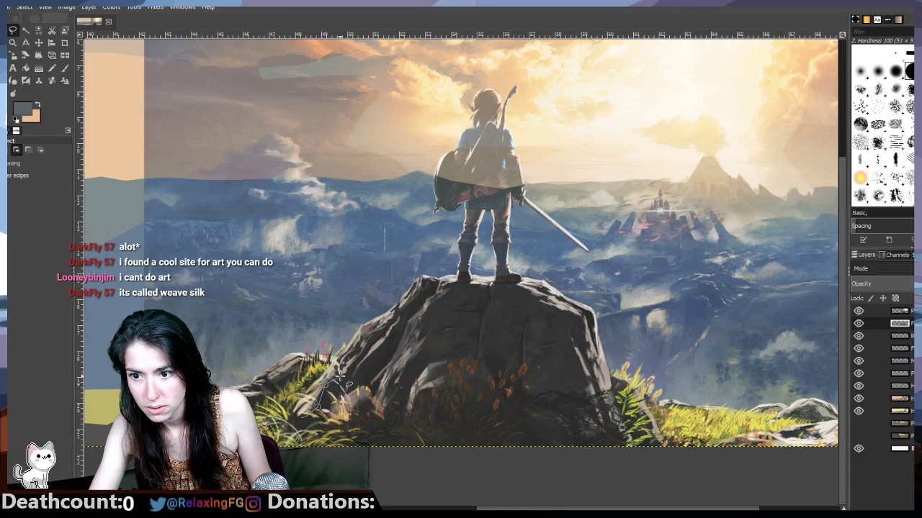
pyautogui.moveTo(363, 354)
pyautogui.mouseDown()
pyautogui.moveTo(430, 287)
pyautogui.moveTo(354, 337)
pyautogui.moveTo(339, 366)
pyautogui.mouseUp()
pyautogui.moveTo(303, 416); pyautogui.dragTo(292, 417)
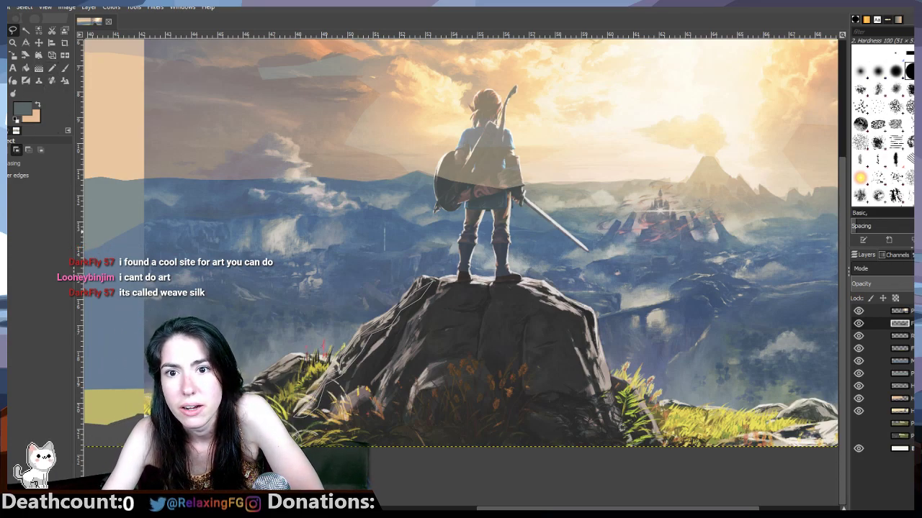
pyautogui.click(26, 68)
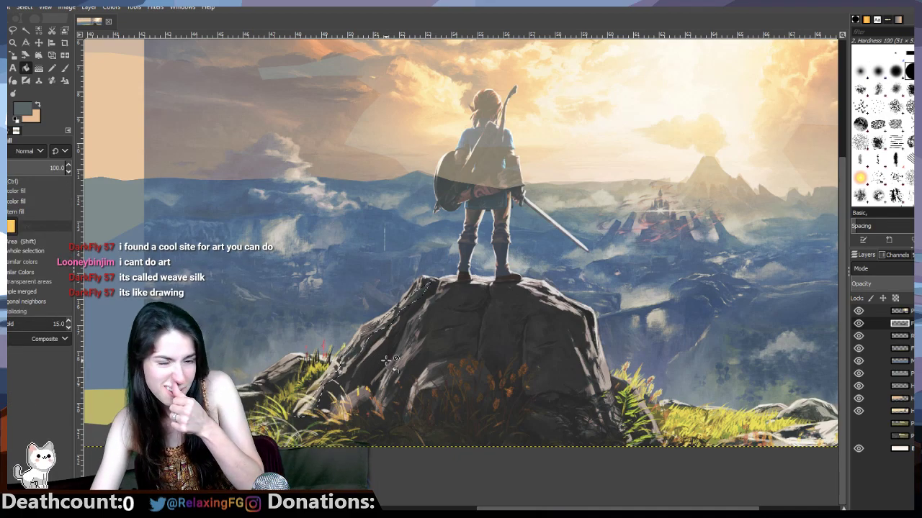
pyautogui.click(858, 311)
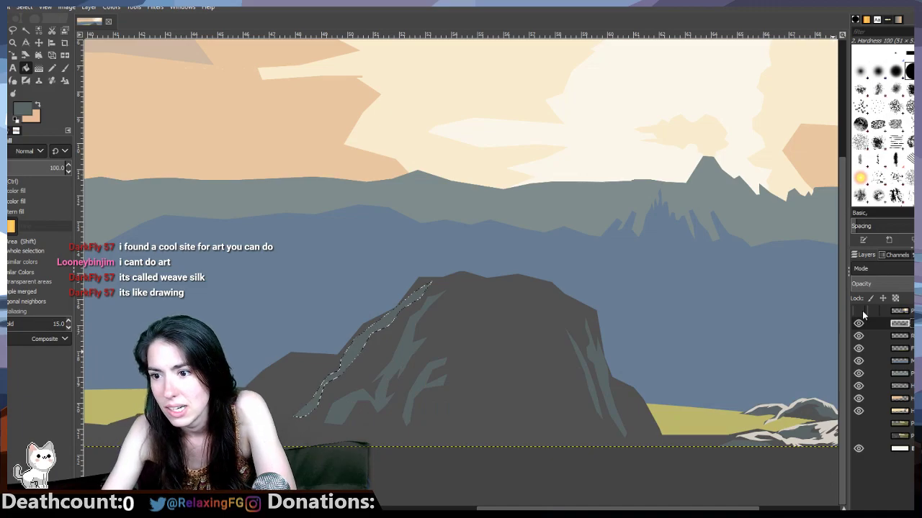
# Step: Clear the selection and compare the boulder's slate gray highlights with the painted reference by toggling the reference's visibility
pyautogui.click(859, 311)
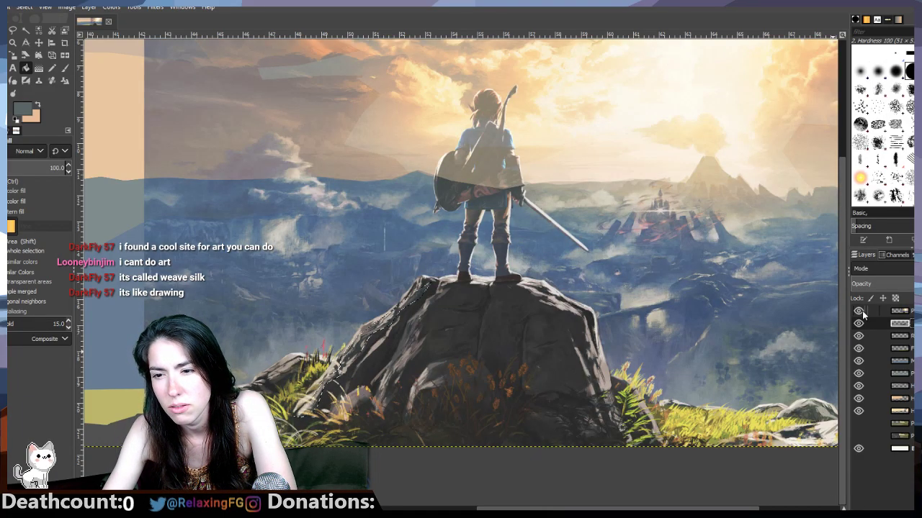
pyautogui.click(862, 310)
pyautogui.click(861, 310)
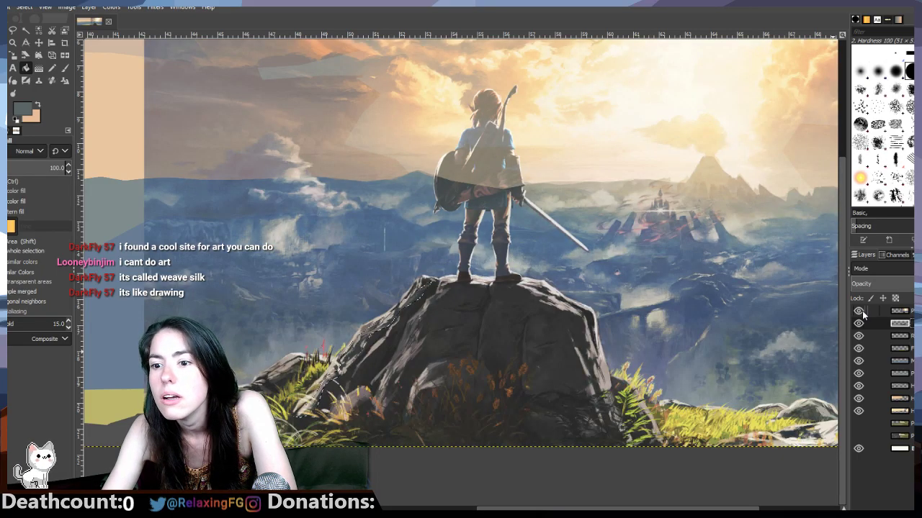
pyautogui.press('r')
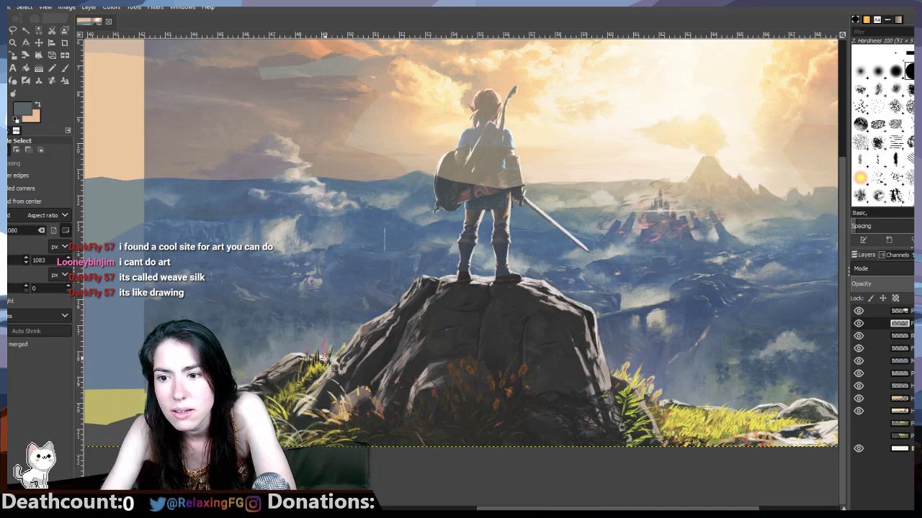
pyautogui.click(12, 30)
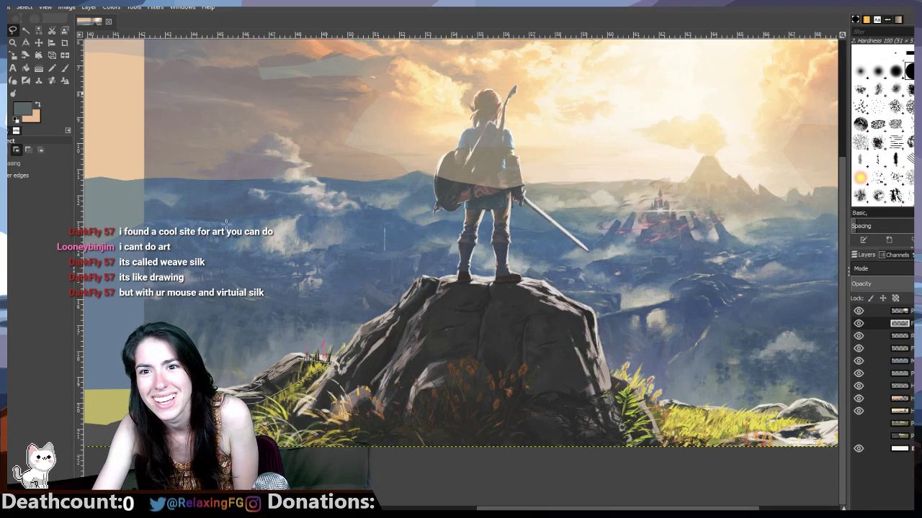
pyautogui.press('r')
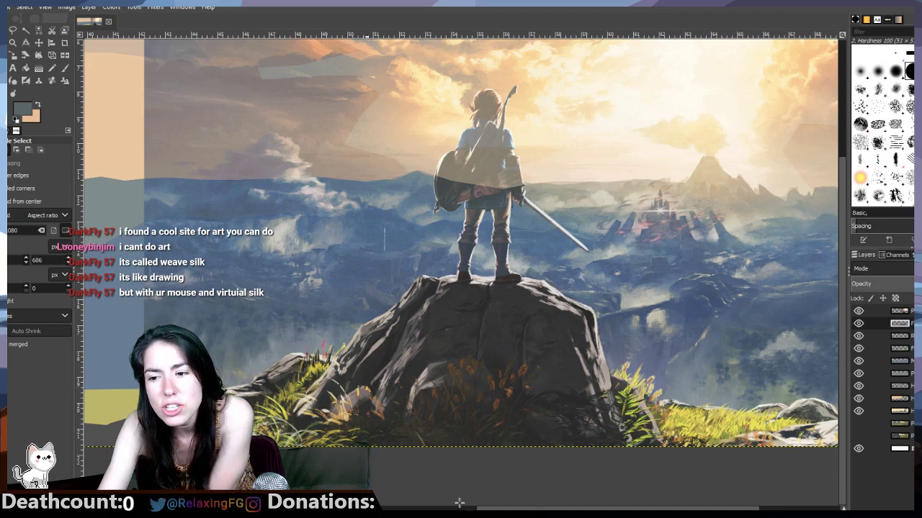
pyautogui.click(860, 311)
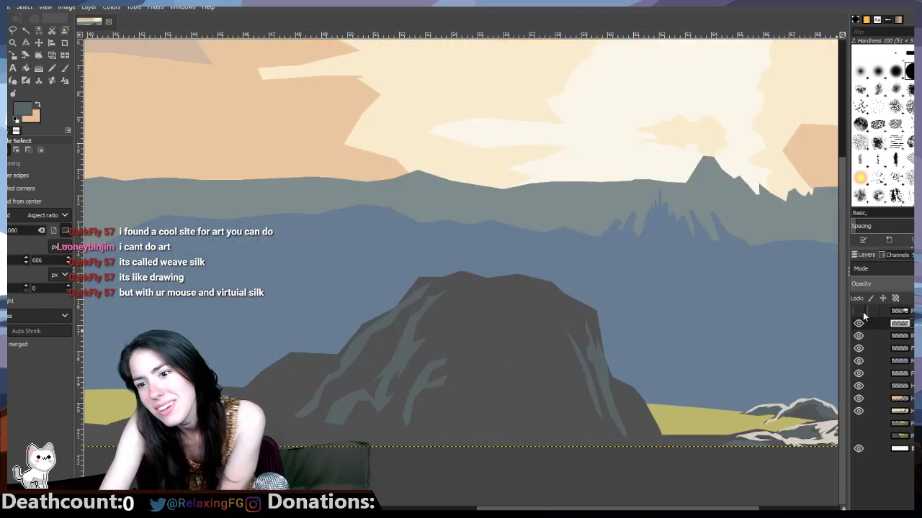
pyautogui.click(865, 307)
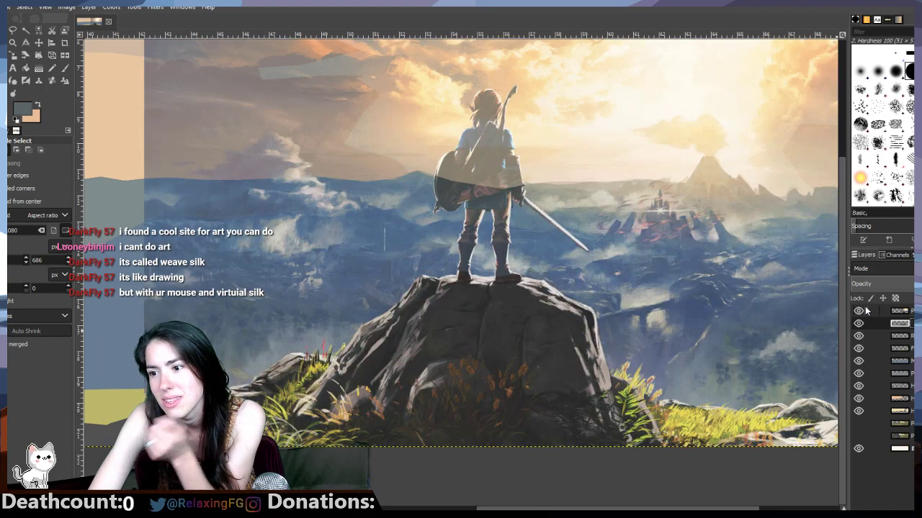
pyautogui.click(864, 308)
pyautogui.click(864, 308)
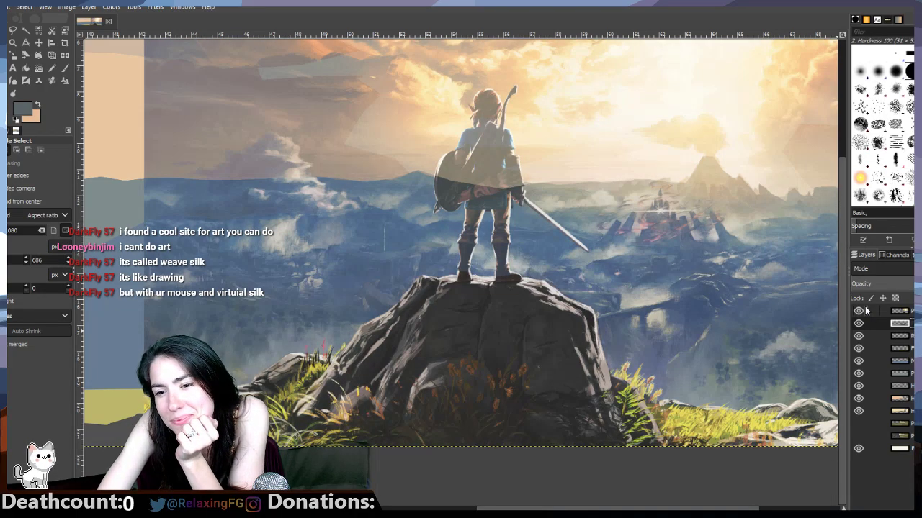
pyautogui.click(866, 309)
pyautogui.click(866, 309)
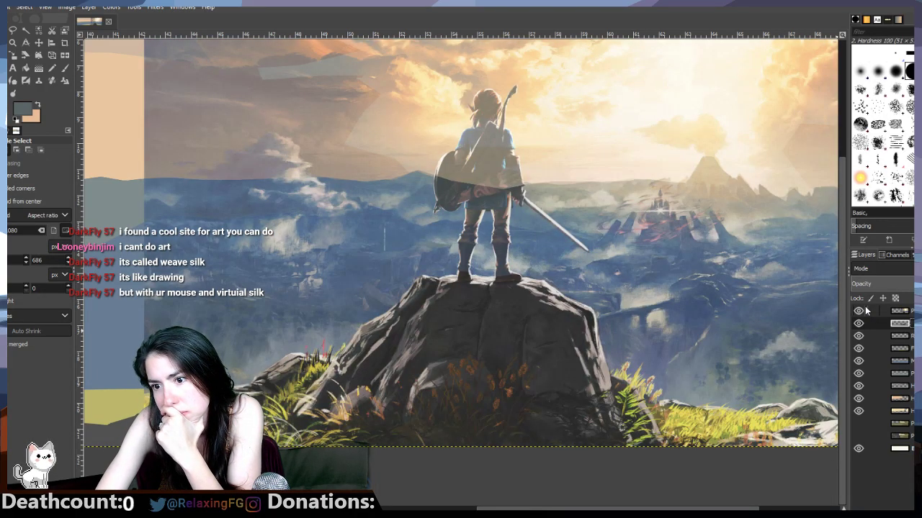
pyautogui.click(865, 310)
pyautogui.click(864, 309)
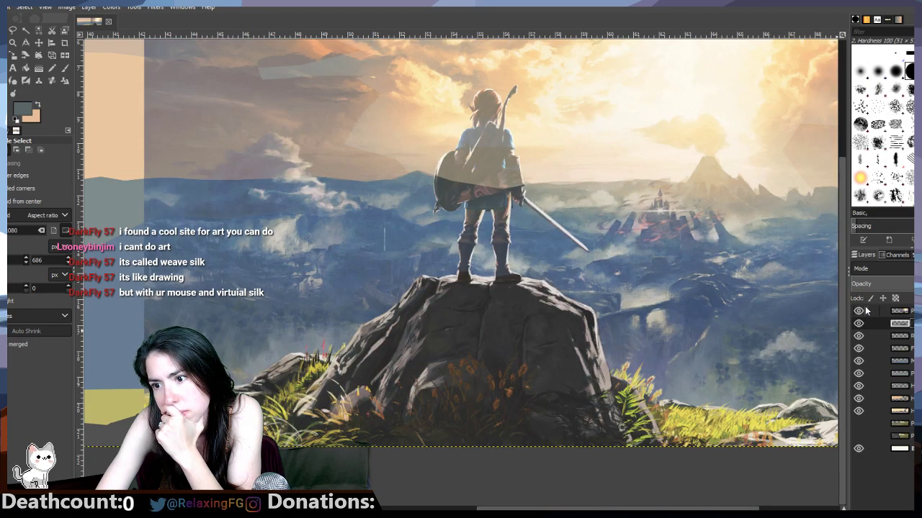
pyautogui.click(865, 310)
pyautogui.click(865, 309)
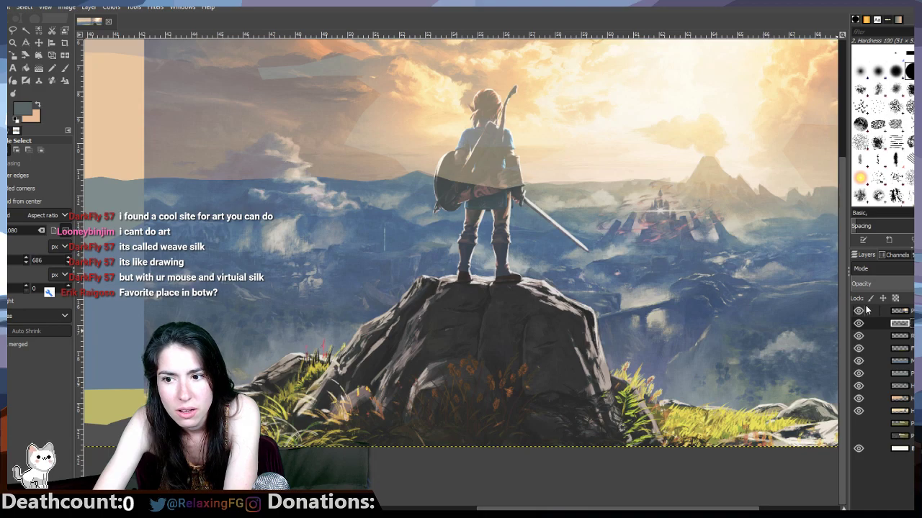
pyautogui.click(863, 310)
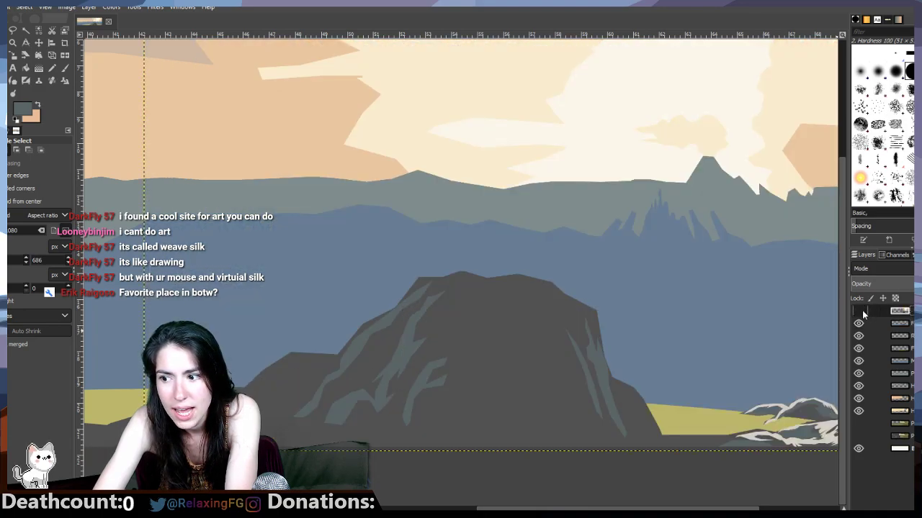
pyautogui.click(863, 310)
pyautogui.click(864, 311)
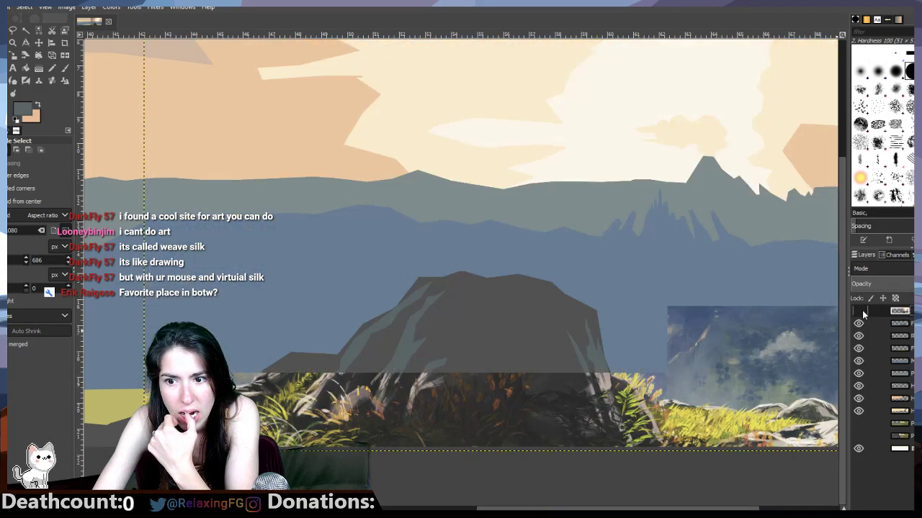
# Step: Compare the smaller rocks left of the boulder with the painted reference, leaving the reference shown
pyautogui.hscroll(-3, 713, 432)
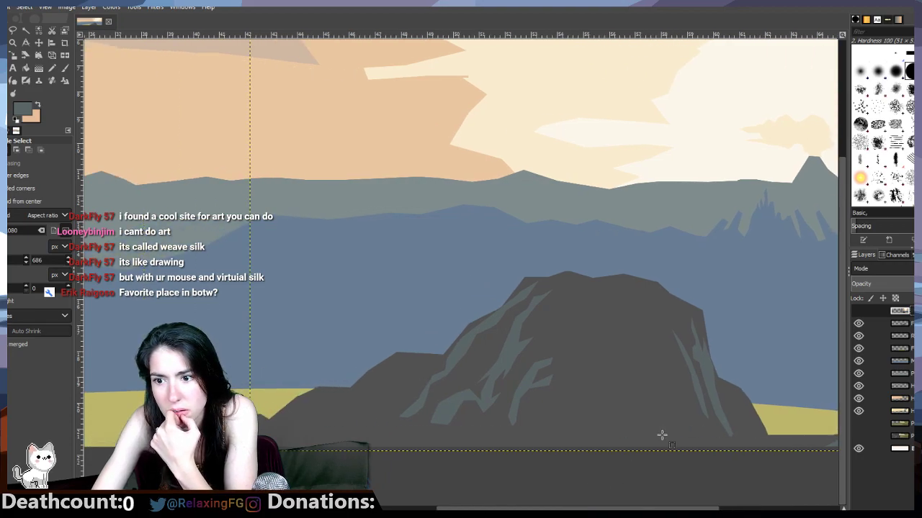
pyautogui.click(859, 311)
pyautogui.click(859, 311)
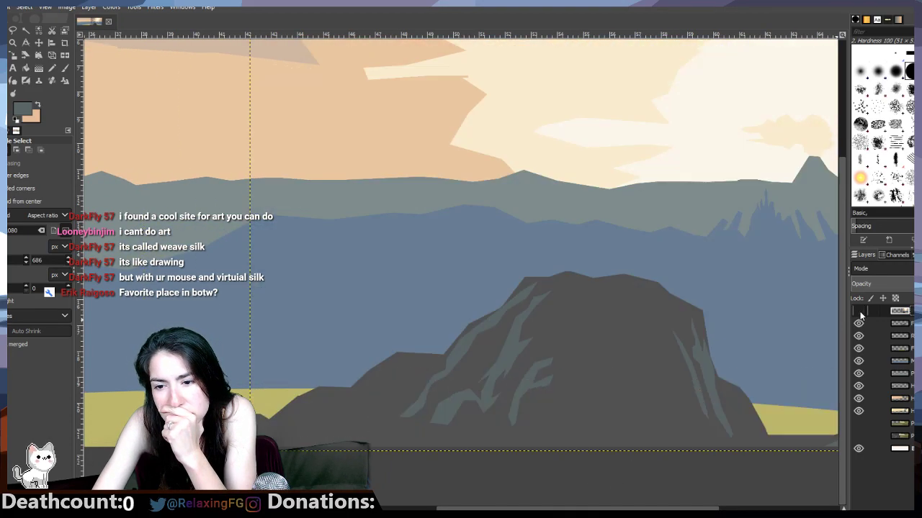
pyautogui.click(859, 311)
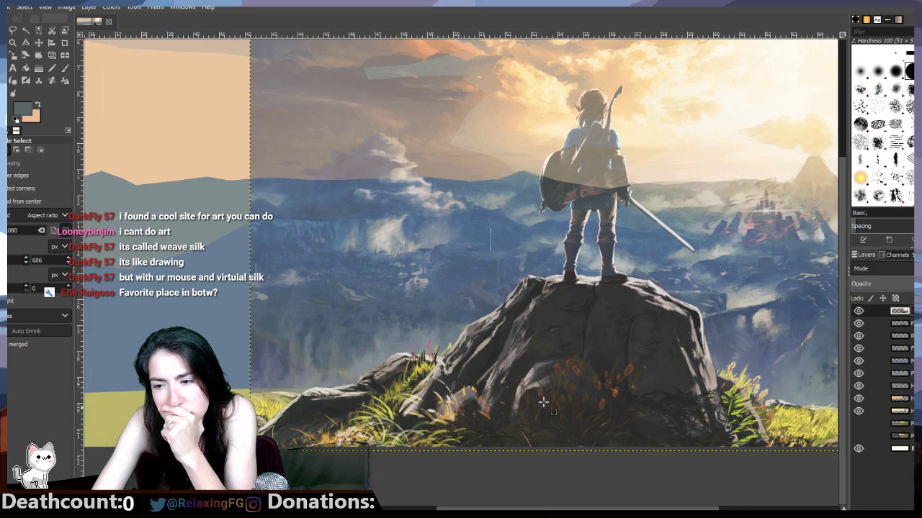
pyautogui.click(862, 311)
pyautogui.click(859, 311)
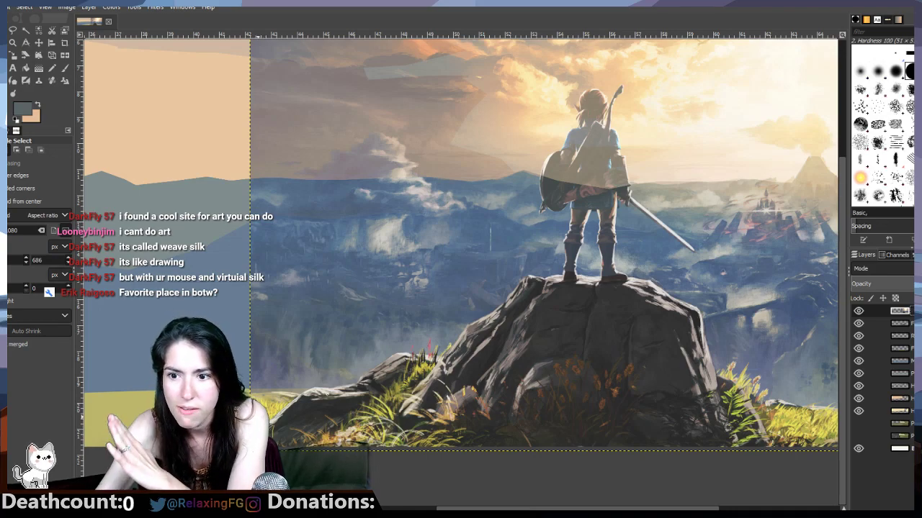
# Step: Trace the highlight atop the smaller rock left of the boulder and paint it slate gray with the Pencil on the highlight layer
pyautogui.moveTo(251, 442); pyautogui.dragTo(289, 406)
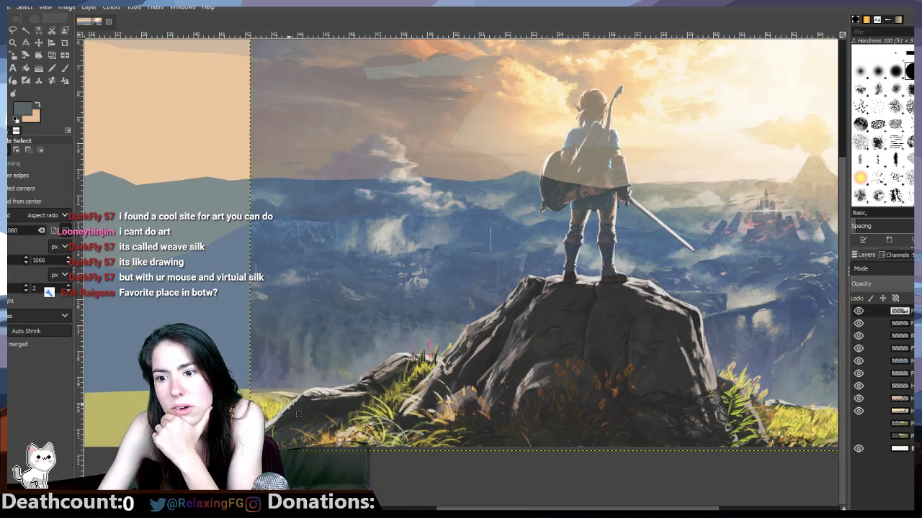
pyautogui.press('f')
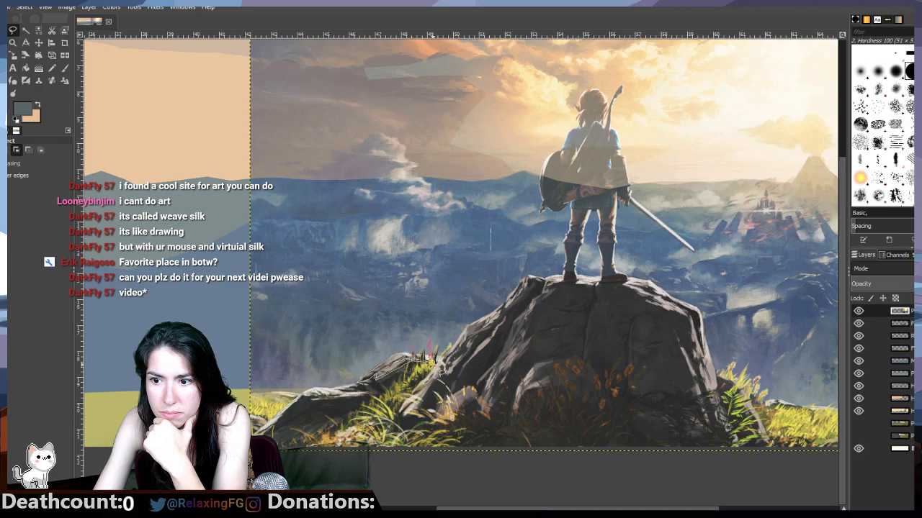
pyautogui.click(53, 68)
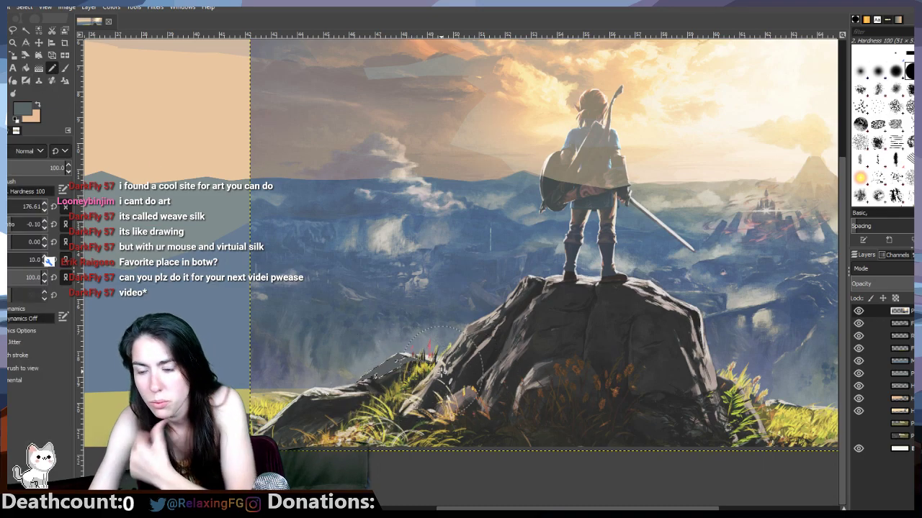
pyautogui.click(858, 312)
pyautogui.click(859, 323)
pyautogui.click(859, 324)
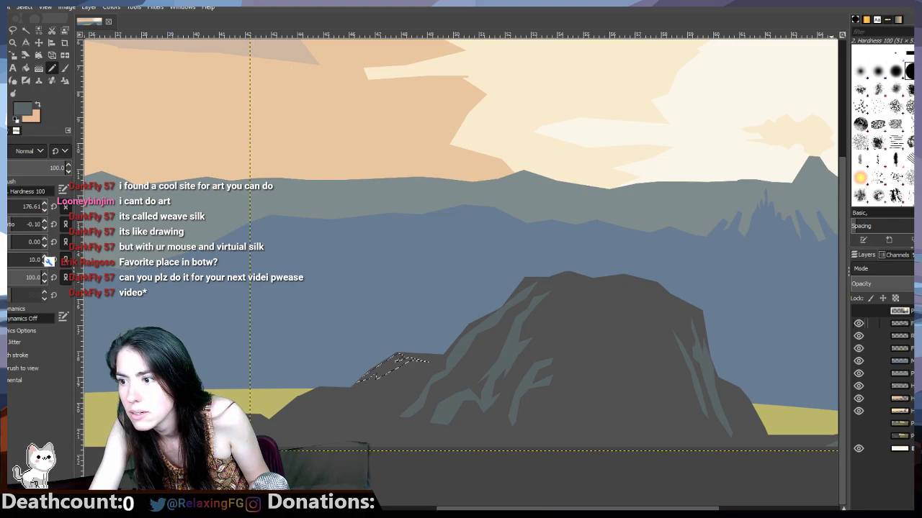
# Step: Show the painted reference and try to trace the highlight on top of the lowest rock left of the boulder with Free Select
pyautogui.click(858, 311)
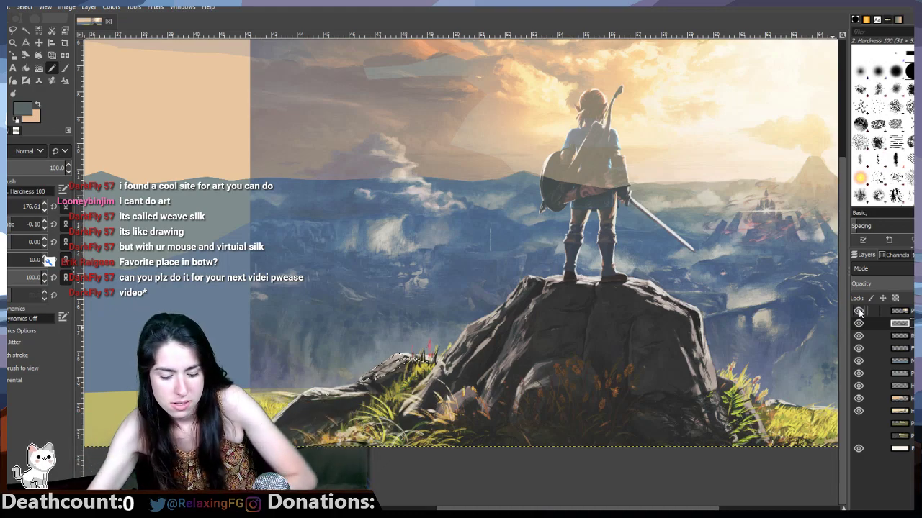
pyautogui.click(11, 30)
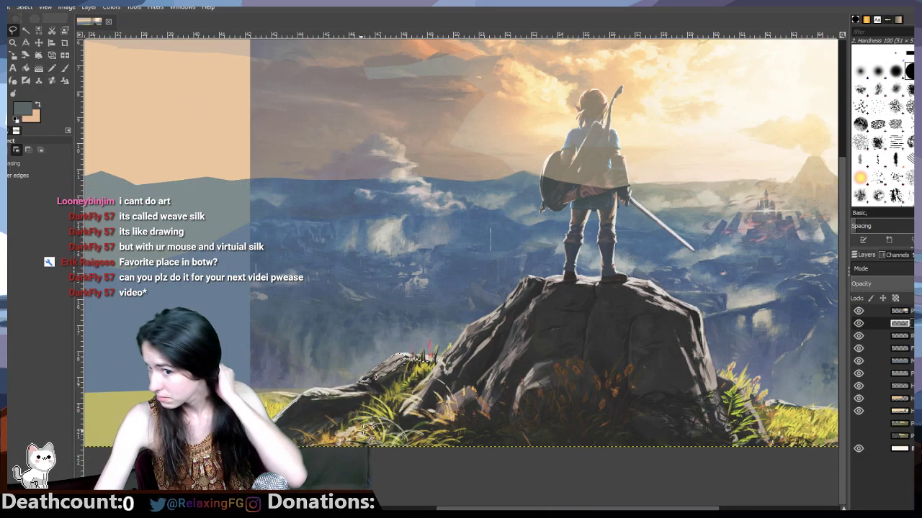
pyautogui.click(377, 390)
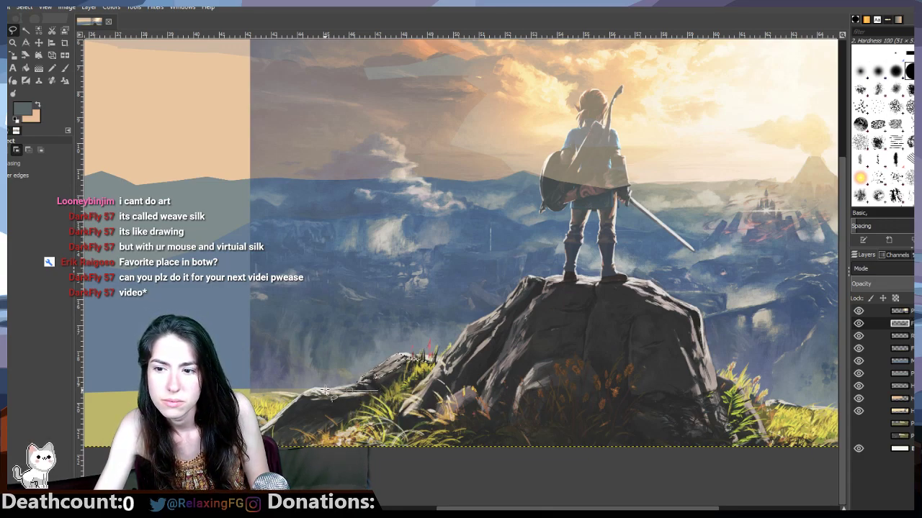
pyautogui.click(324, 390)
pyautogui.click(299, 397)
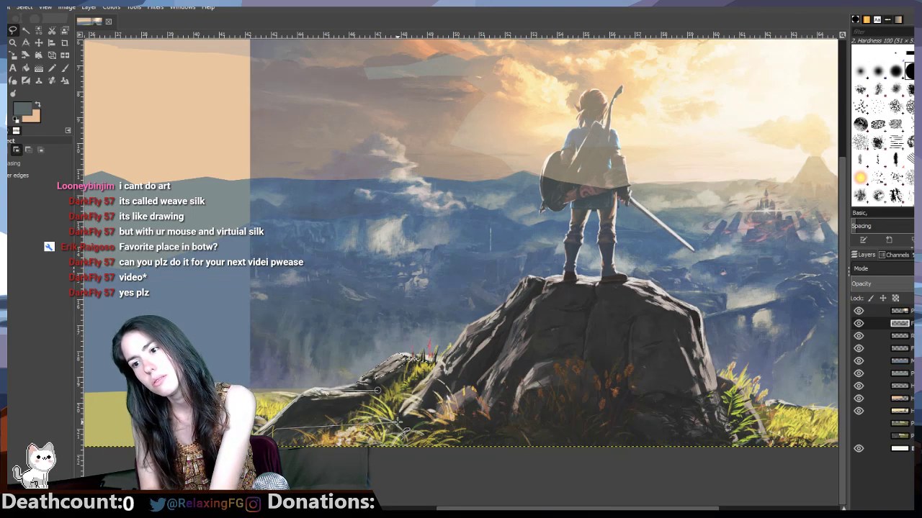
pyautogui.click(377, 390)
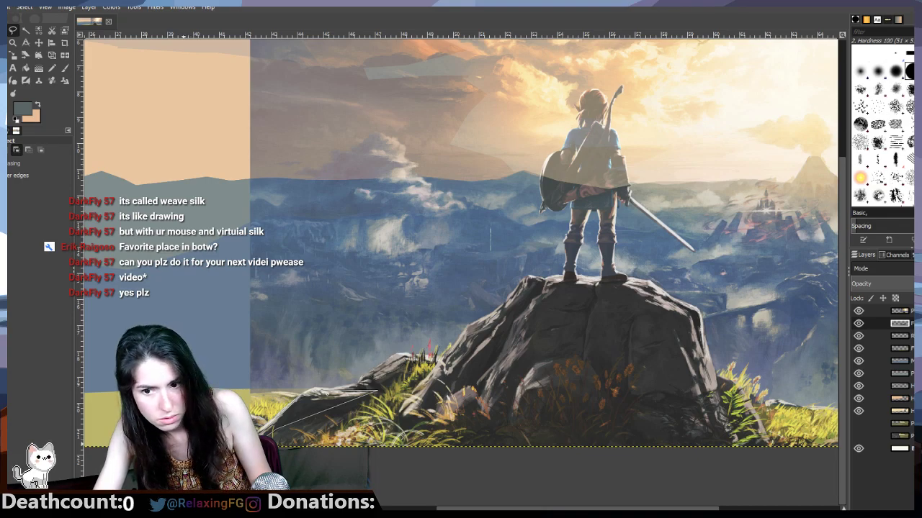
pyautogui.click(26, 68)
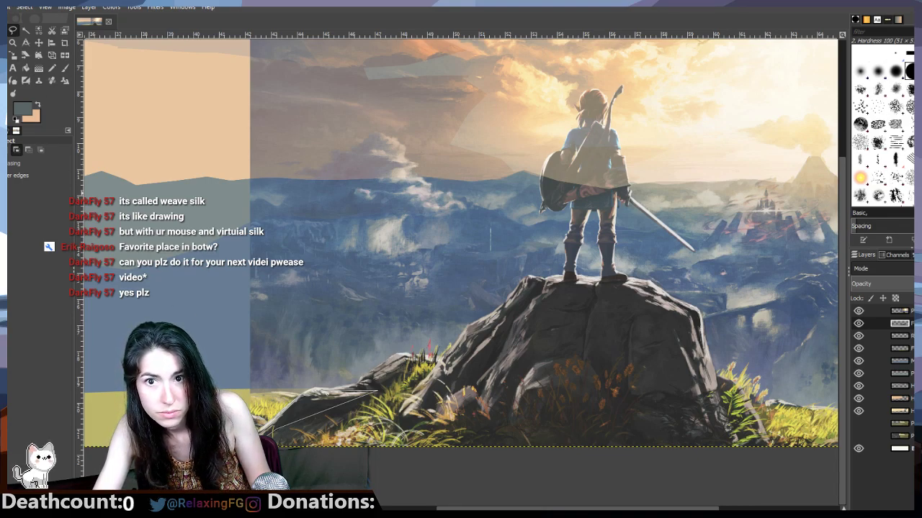
pyautogui.click(13, 31)
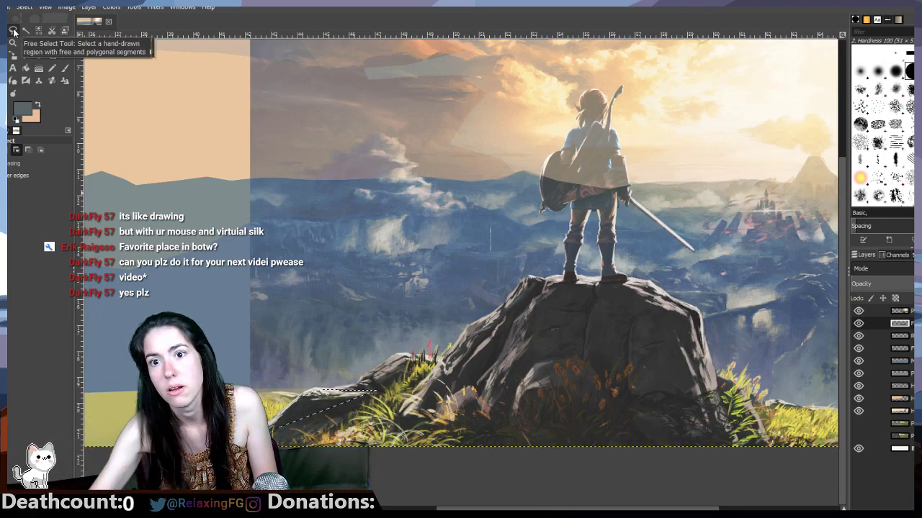
pyautogui.hotkey('ctrl', 'shift', 'a')
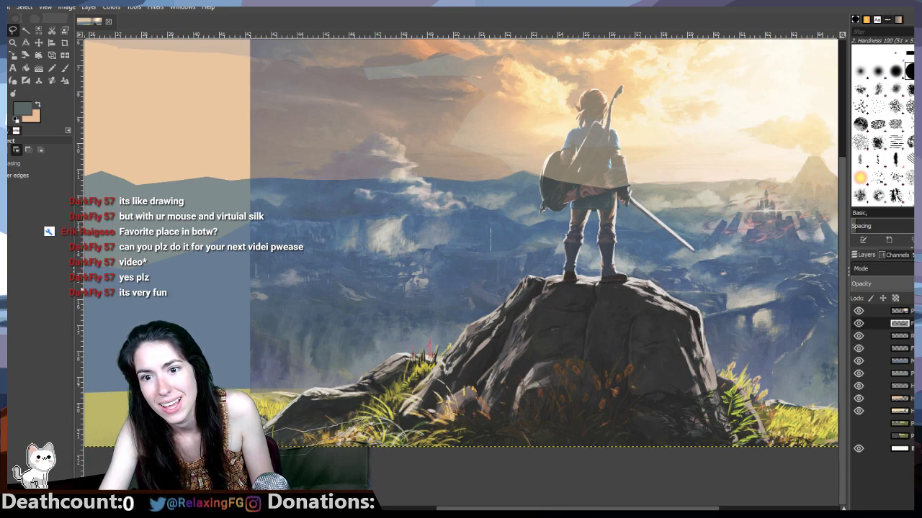
# Step: Paint the traced highlight at the base of the lowest left rock slate gray with the Pencil and compare it with the painted reference
pyautogui.click(54, 69)
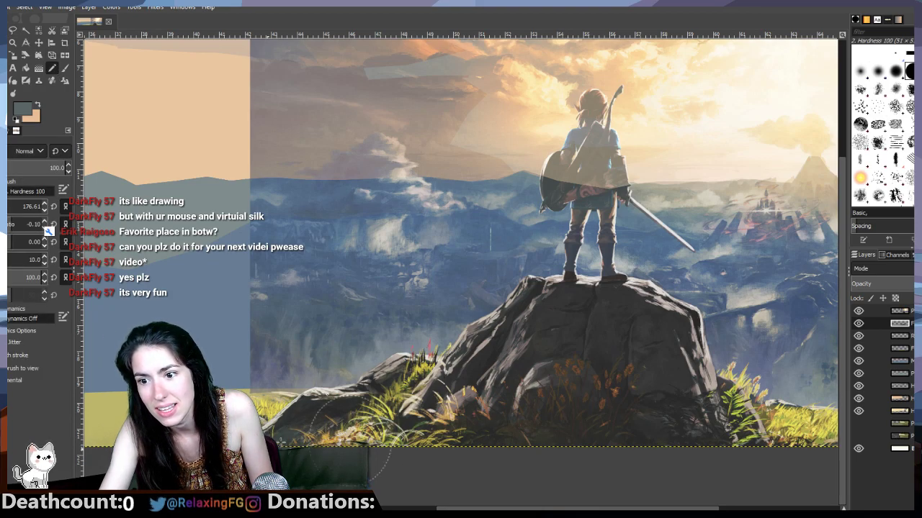
pyautogui.click(859, 312)
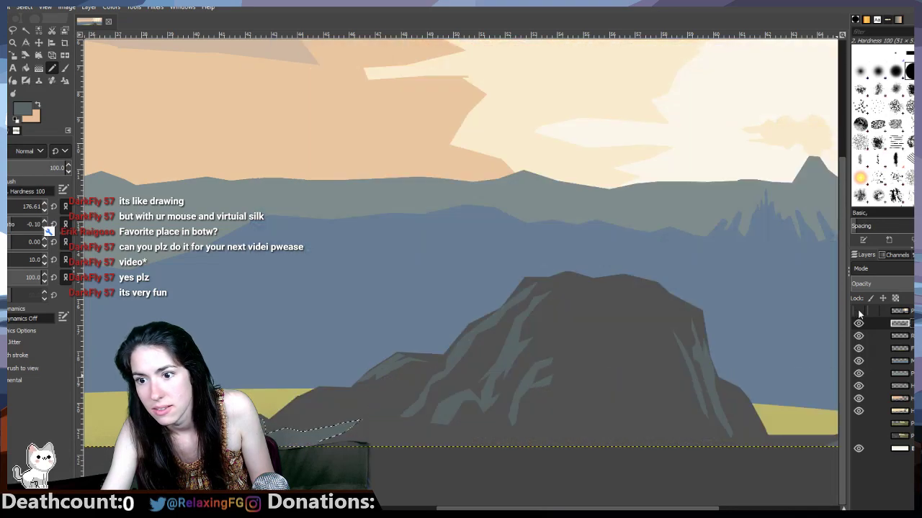
pyautogui.click(859, 311)
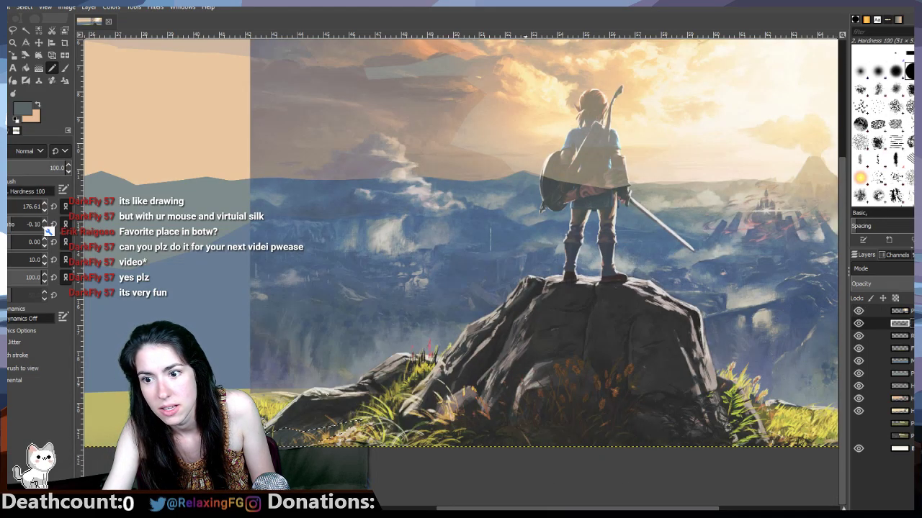
pyautogui.press('f')
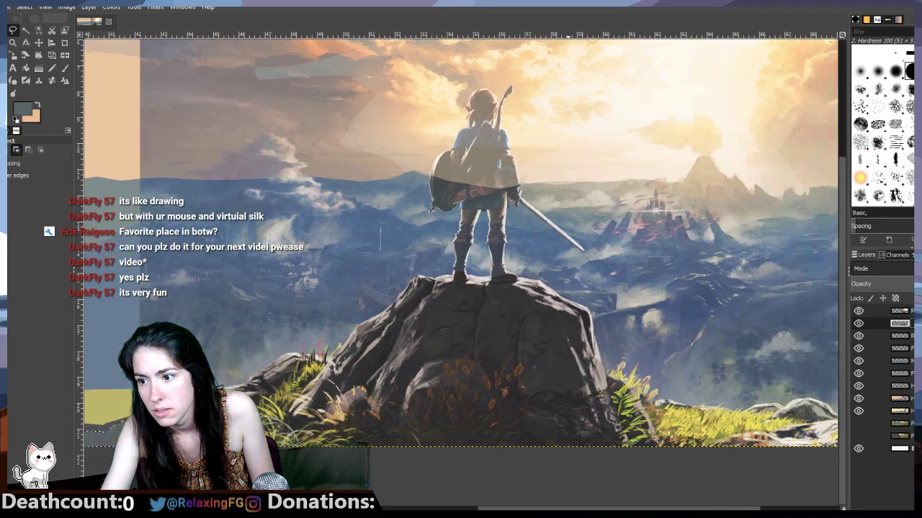
# Step: Hide the painted reference and set the foreground color to the pale beige sampled from the small rocks' highlights, keeping slate gray as background
pyautogui.click(859, 311)
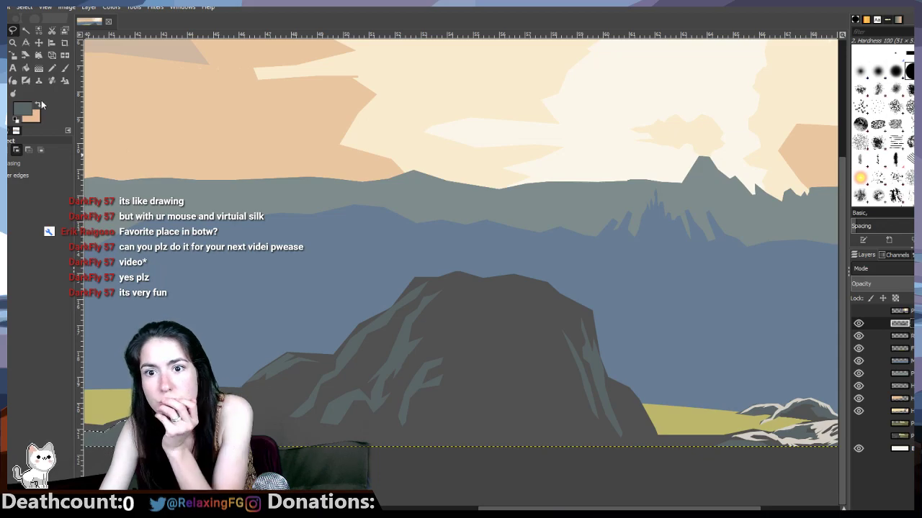
pyautogui.click(38, 105)
pyautogui.click(21, 114)
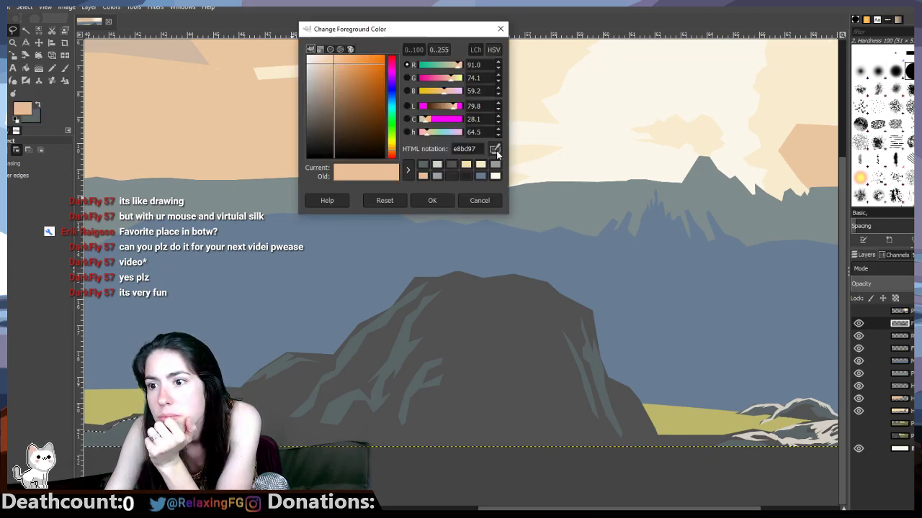
pyautogui.click(496, 152)
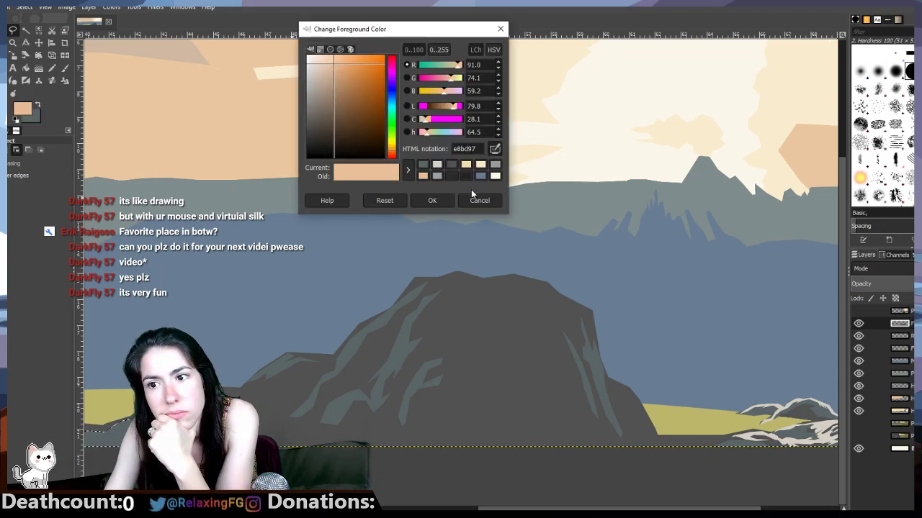
pyautogui.click(432, 200)
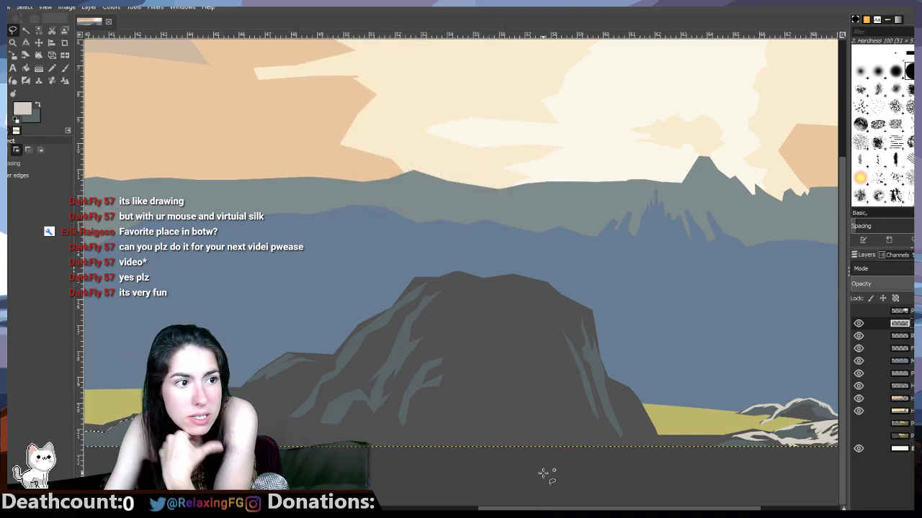
# Step: Clear the selection around the lowest left rock's highlight and compare the rocks with the painted reference by toggling its visibility
pyautogui.moveTo(506, 510); pyautogui.dragTo(443, 504)
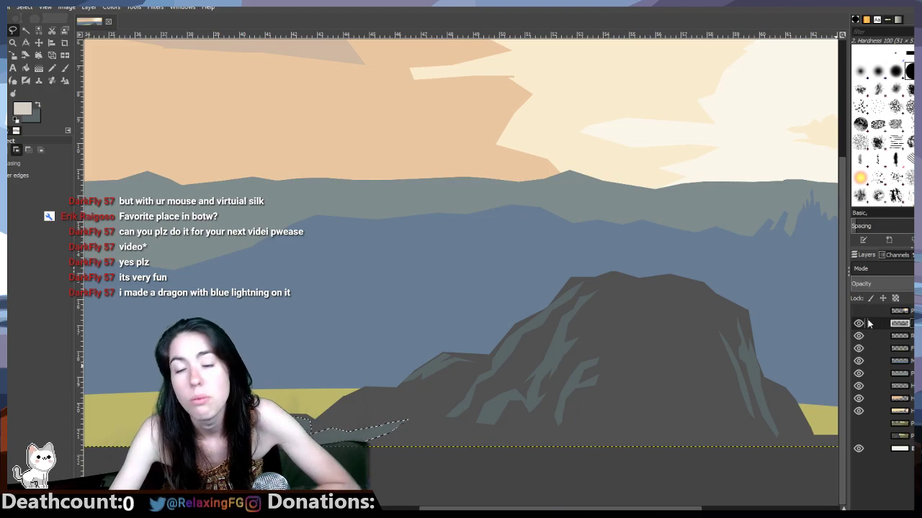
pyautogui.click(13, 30)
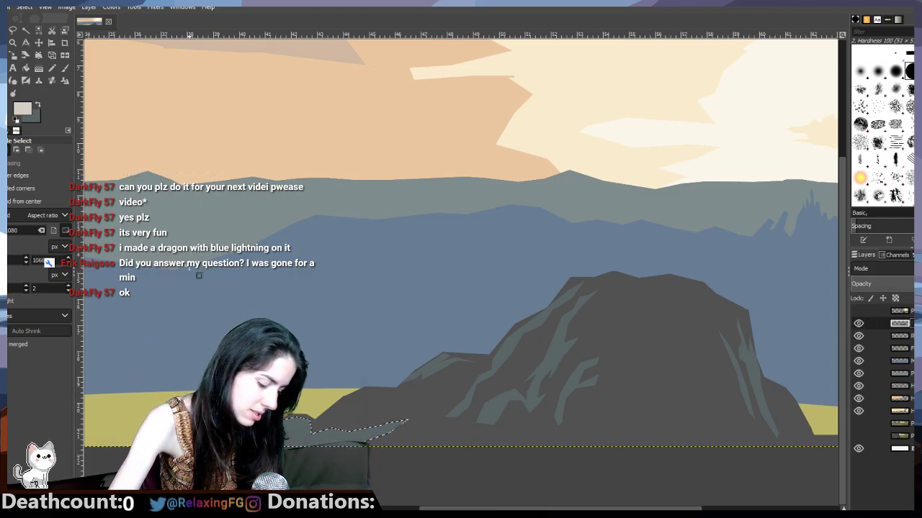
pyautogui.click(13, 30)
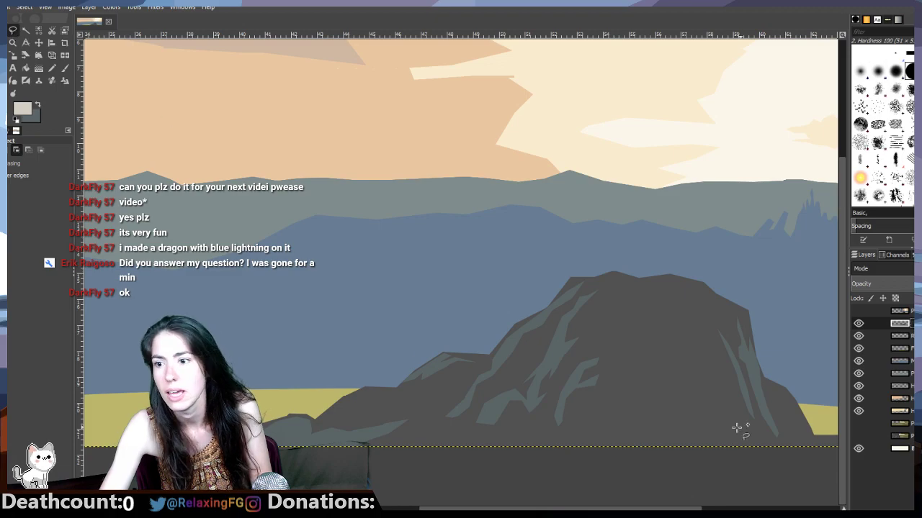
pyautogui.click(858, 310)
pyautogui.click(858, 311)
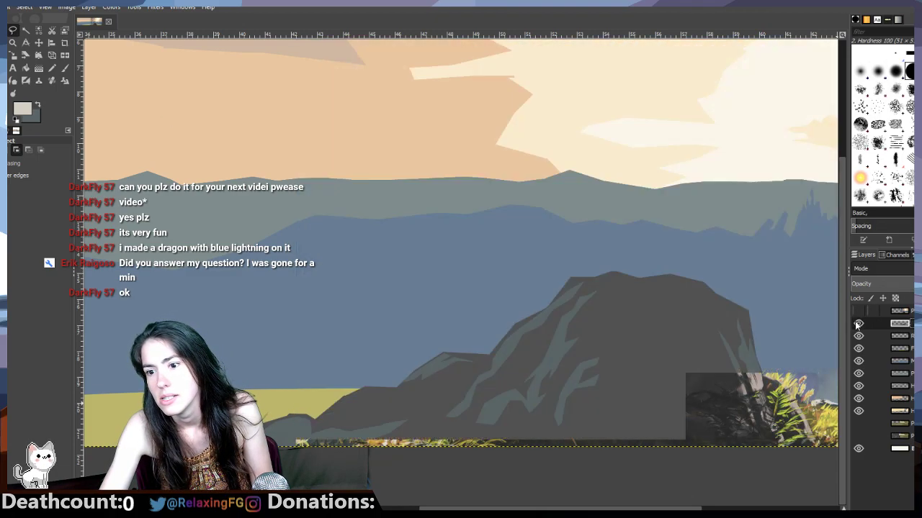
# Step: Show the painted reference and trace the bright highlight along the boulder's top edge and down its right side with Free Select
pyautogui.hscroll(3, 461, 241)
pyautogui.hscroll(2, 460, 242)
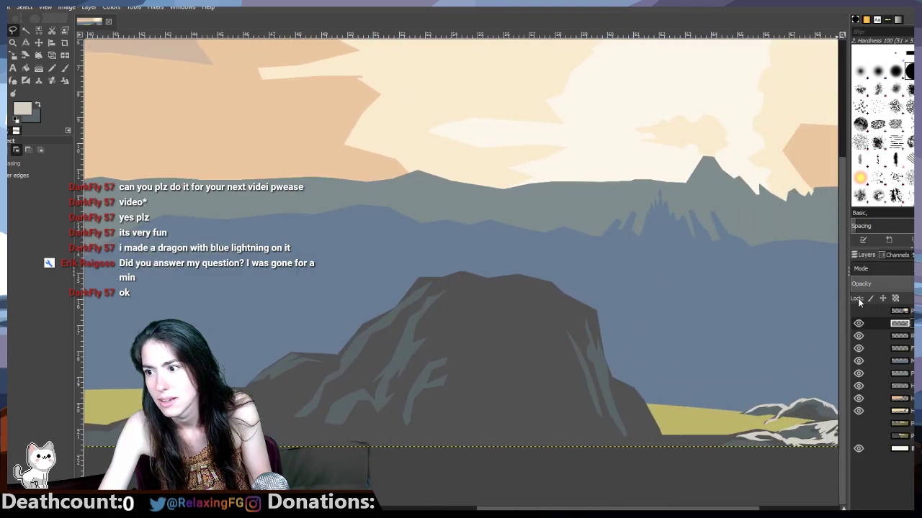
pyautogui.click(859, 310)
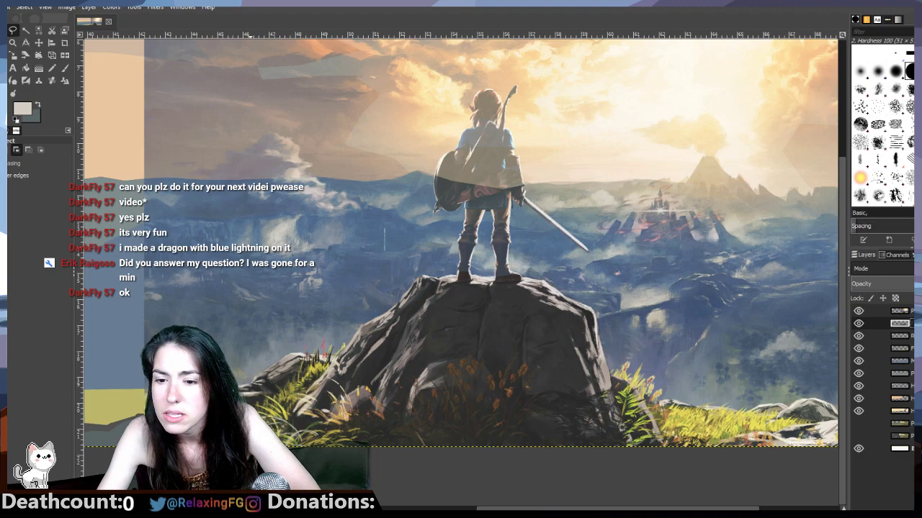
pyautogui.press('1')
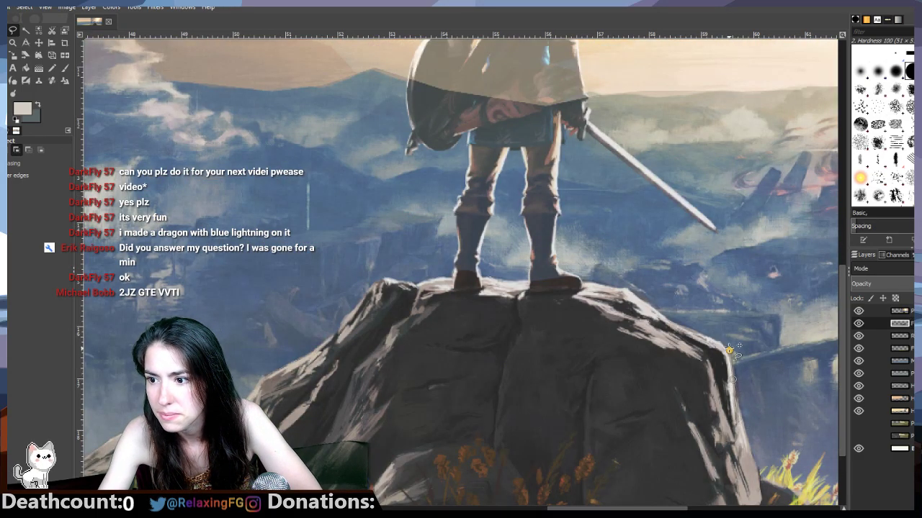
pyautogui.moveTo(730, 350)
pyautogui.mouseDown()
pyautogui.moveTo(670, 321)
pyautogui.moveTo(625, 284)
pyautogui.moveTo(530, 273)
pyautogui.moveTo(382, 277)
pyautogui.moveTo(393, 275)
pyautogui.moveTo(399, 293)
pyautogui.moveTo(426, 295)
pyautogui.moveTo(461, 291)
pyautogui.moveTo(449, 282)
pyautogui.moveTo(438, 286)
pyautogui.moveTo(497, 288)
pyautogui.moveTo(479, 293)
pyautogui.moveTo(510, 298)
pyautogui.moveTo(564, 290)
pyautogui.moveTo(639, 325)
pyautogui.moveTo(645, 336)
pyautogui.moveTo(633, 334)
pyautogui.moveTo(642, 340)
pyautogui.moveTo(701, 362)
pyautogui.moveTo(632, 313)
pyautogui.moveTo(580, 297)
pyautogui.mouseUp()
pyautogui.click(415, 286)
pyautogui.click(450, 280)
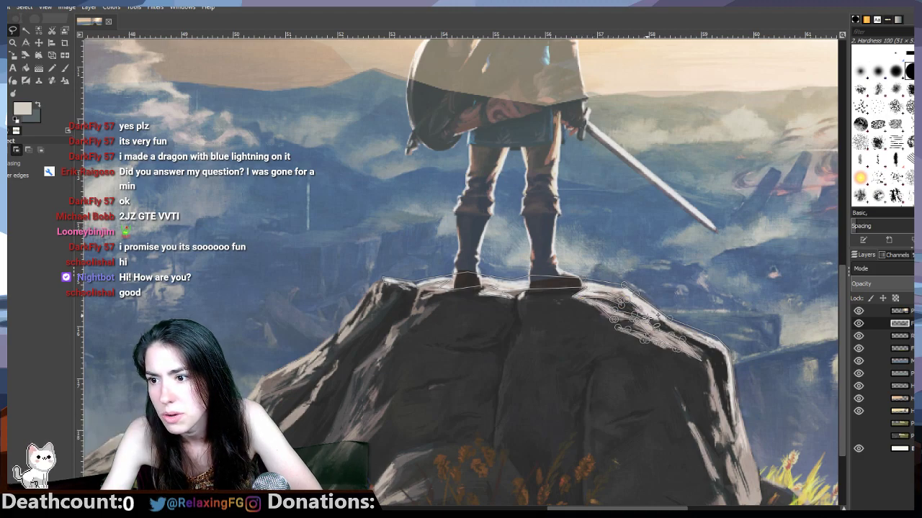
pyautogui.moveTo(646, 312); pyautogui.dragTo(701, 360)
pyautogui.moveTo(673, 331)
pyautogui.mouseDown()
pyautogui.moveTo(655, 323)
pyautogui.moveTo(729, 360)
pyautogui.moveTo(731, 426)
pyautogui.moveTo(756, 480)
pyautogui.moveTo(749, 461)
pyautogui.moveTo(746, 504)
pyautogui.mouseUp()
pyautogui.hscroll(2, 748, 506)
pyautogui.scroll(-2, 747, 506)
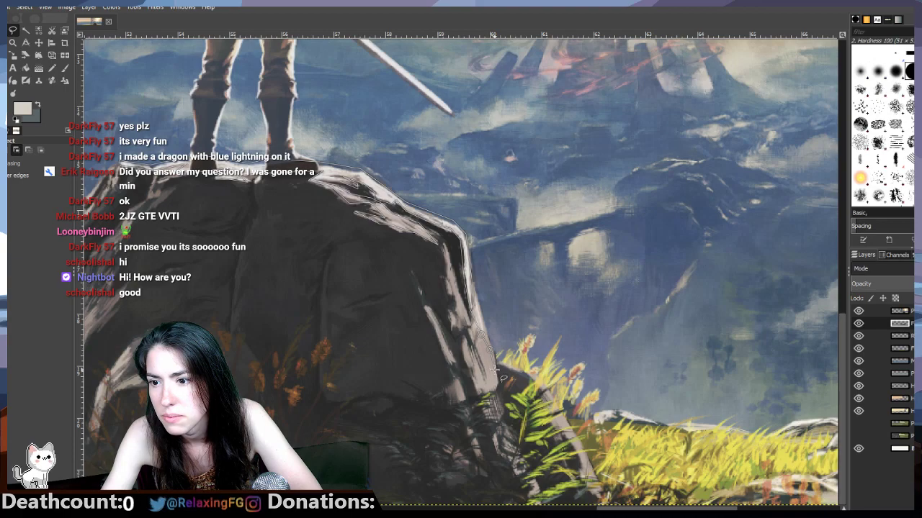
pyautogui.click(498, 398)
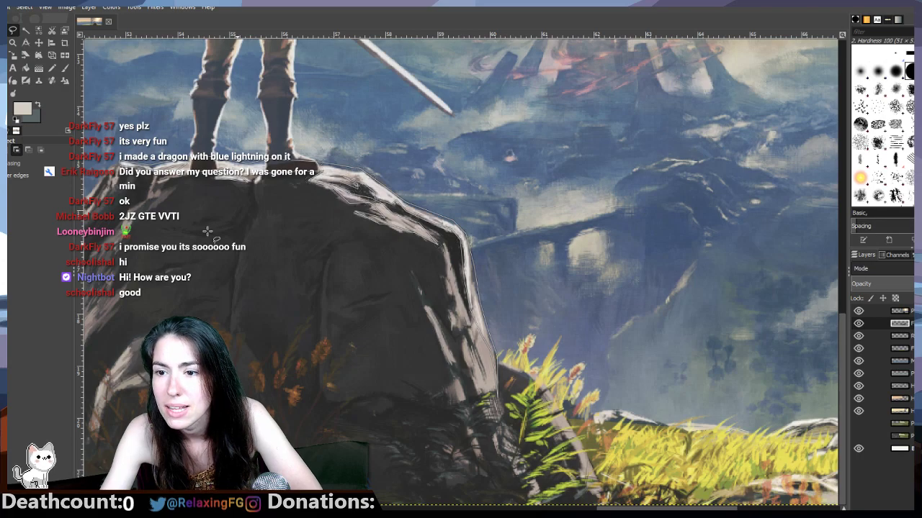
# Step: Hide the painted reference and paint the traced top and right edge highlight pale beige with the Pencil on the highlight layer
pyautogui.click(52, 68)
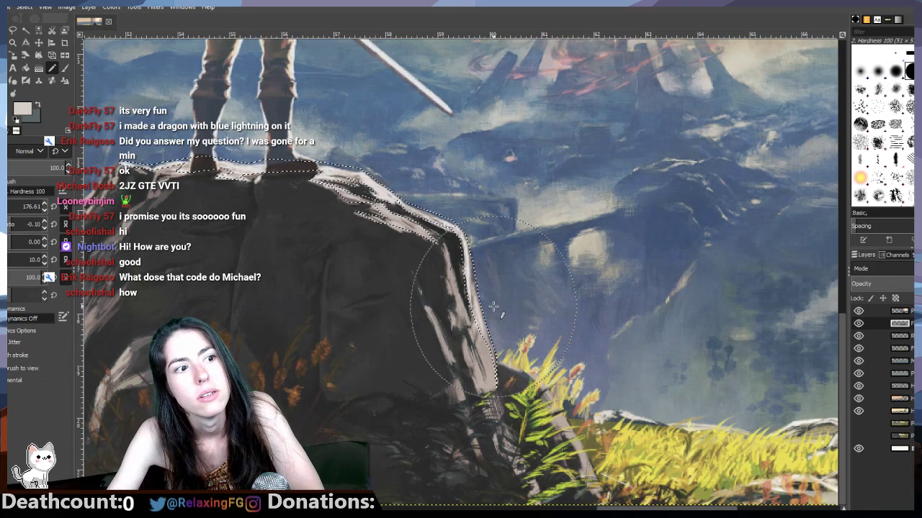
pyautogui.click(859, 311)
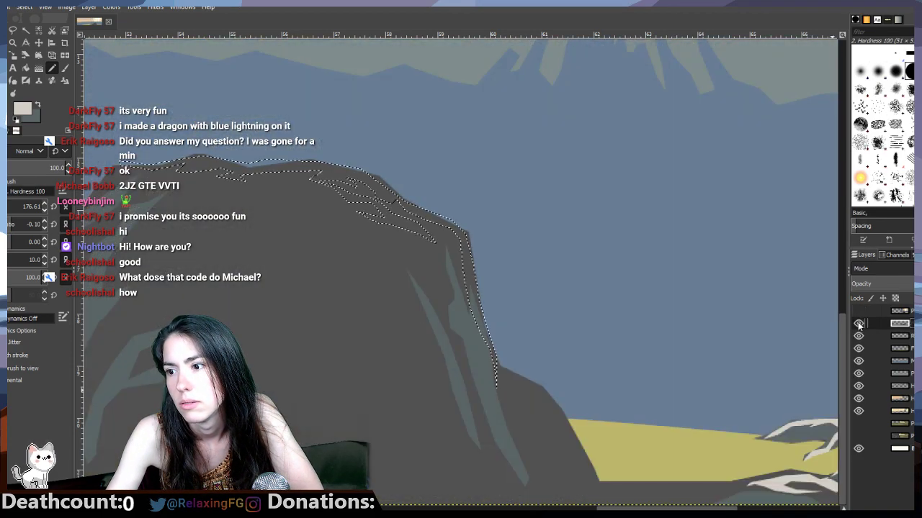
pyautogui.click(859, 324)
pyautogui.click(858, 324)
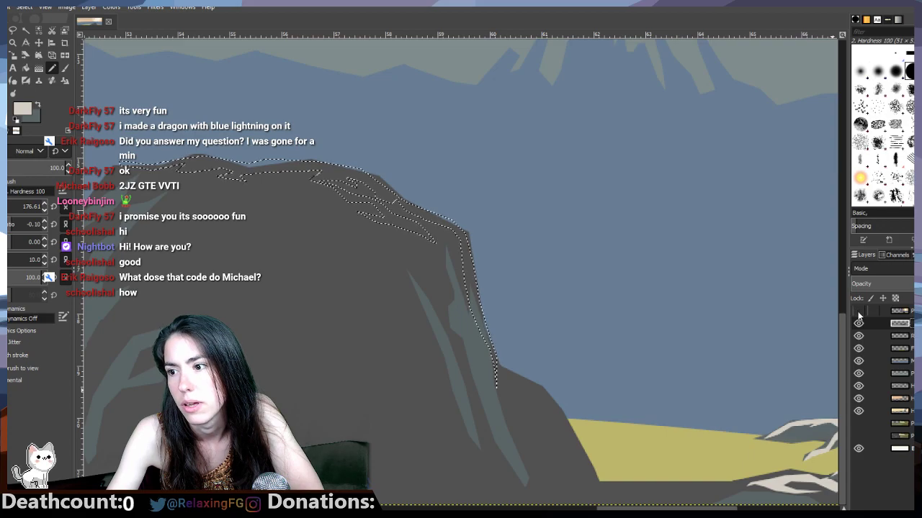
pyautogui.moveTo(500, 376)
pyautogui.mouseDown()
pyautogui.moveTo(470, 302)
pyautogui.moveTo(429, 246)
pyautogui.moveTo(288, 205)
pyautogui.moveTo(175, 190)
pyautogui.mouseUp()
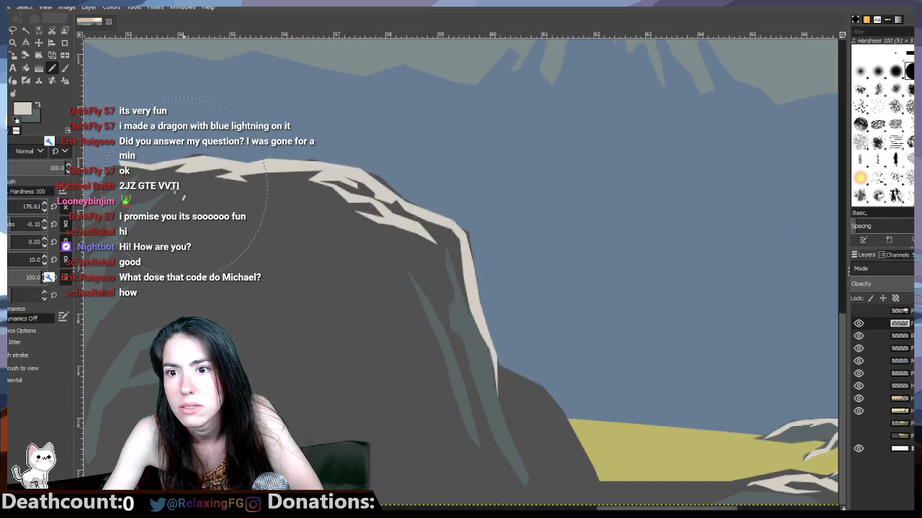
# Step: Compare the boulder's pale beige edge highlight with the painted reference by toggling the reference's visibility
pyautogui.click(863, 312)
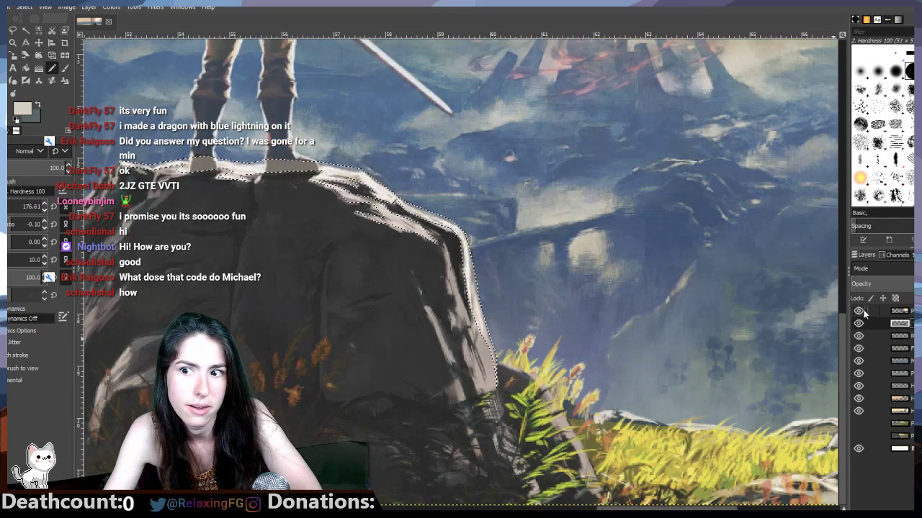
pyautogui.click(864, 311)
pyautogui.click(863, 312)
pyautogui.click(863, 313)
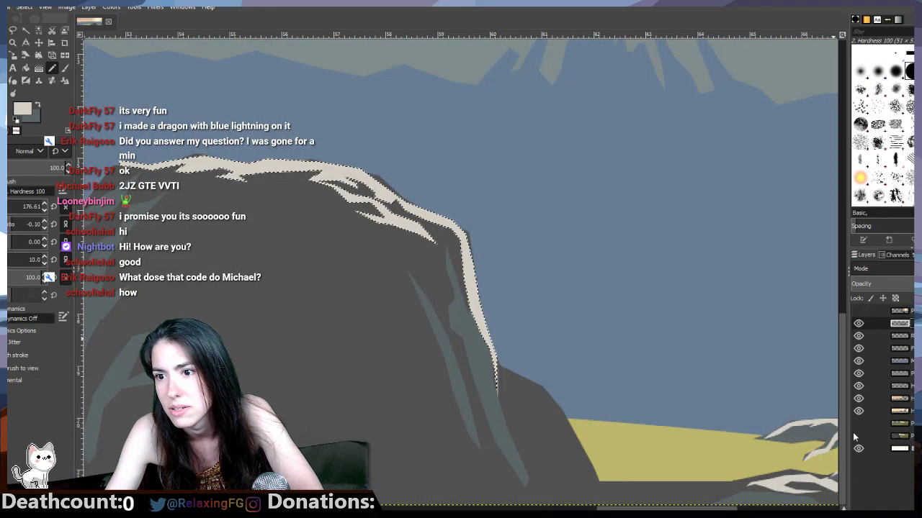
# Step: Show the painted reference and clear the selection around the boulder's top and right edge highlight
pyautogui.click(858, 312)
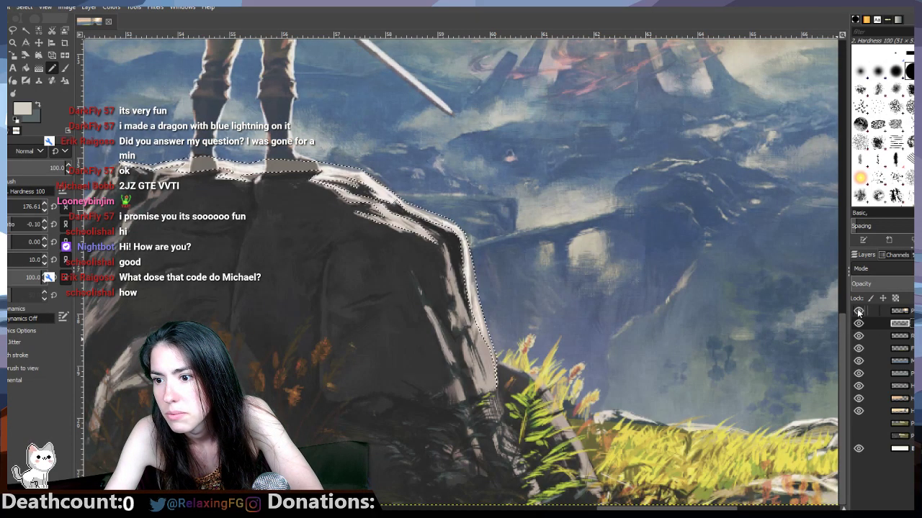
pyautogui.click(13, 29)
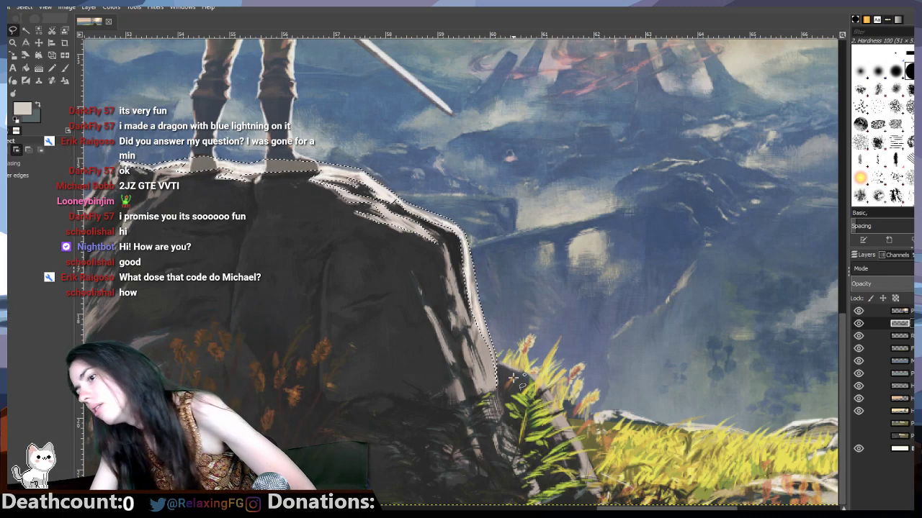
pyautogui.click(412, 358)
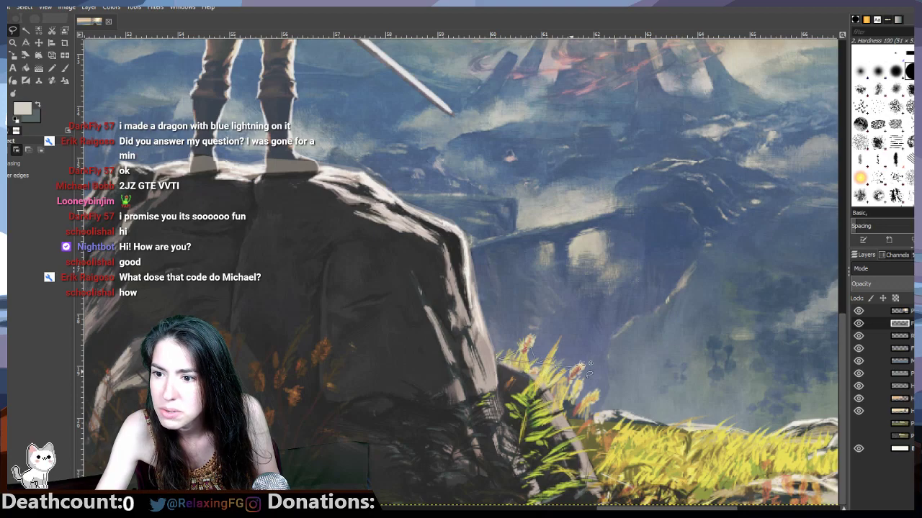
pyautogui.moveTo(581, 364); pyautogui.dragTo(769, 127)
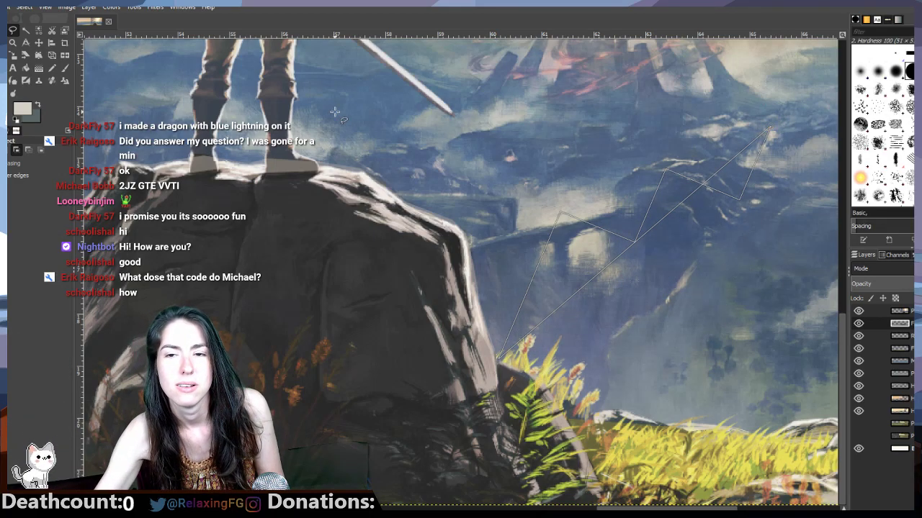
pyautogui.click(13, 33)
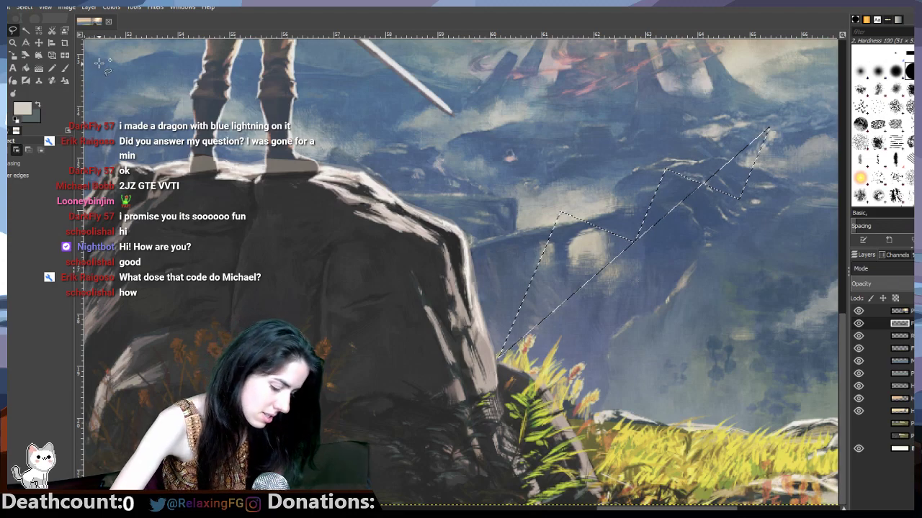
pyautogui.hotkey('ctrl', 'shift', 'a')
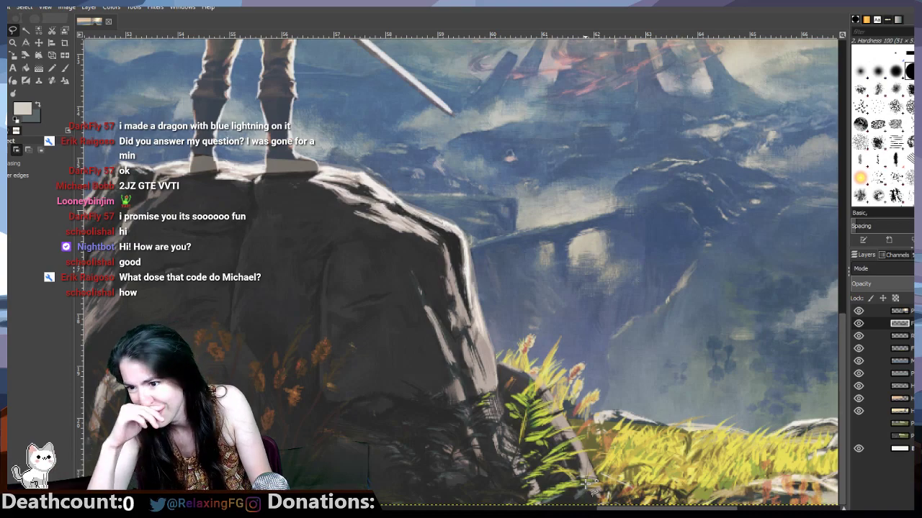
# Step: Trace the narrow highlight along the outer edge of the boulder's lower right shoulder with Free Select, following the painted reference
pyautogui.keyDown('shift'); pyautogui.click(858, 314); pyautogui.keyUp('shift')
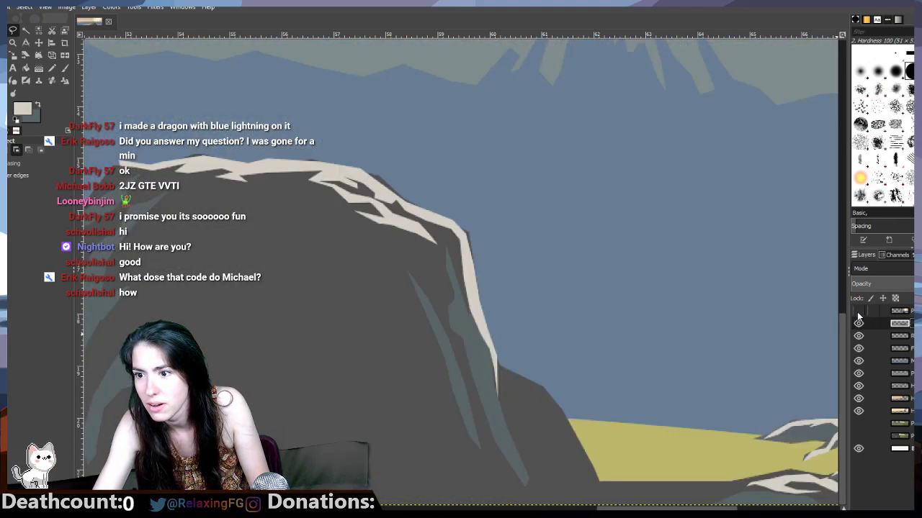
pyautogui.keyDown('shift'); pyautogui.click(858, 314); pyautogui.keyUp('shift')
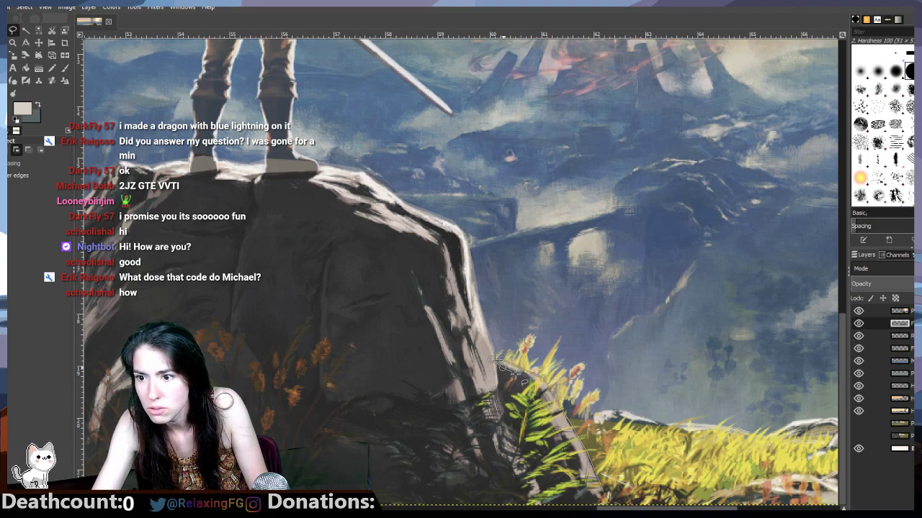
pyautogui.click(525, 374)
pyautogui.click(543, 395)
pyautogui.moveTo(562, 430)
pyautogui.mouseDown()
pyautogui.moveTo(586, 464)
pyautogui.moveTo(576, 473)
pyautogui.moveTo(601, 498)
pyautogui.mouseUp()
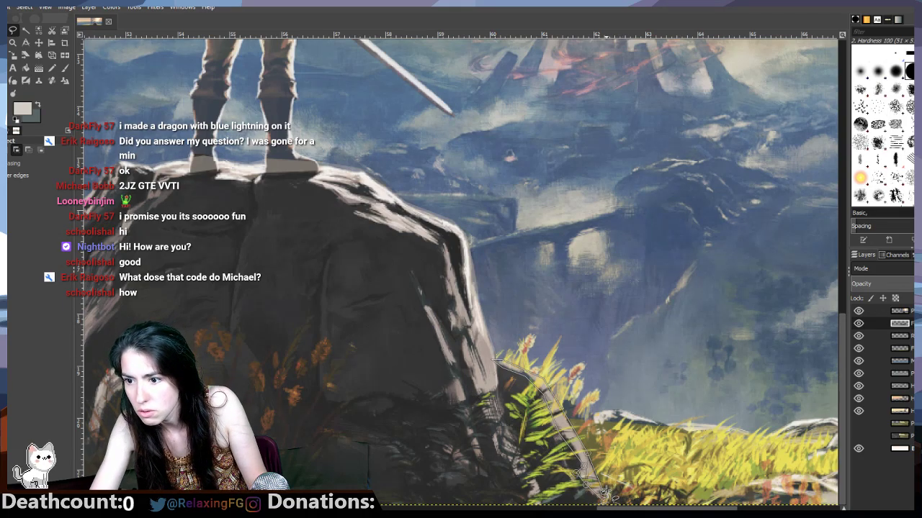
# Step: Paint the traced shoulder highlight pale beige with the Pencil on the highlight layer and hide the painted reference
pyautogui.click(54, 70)
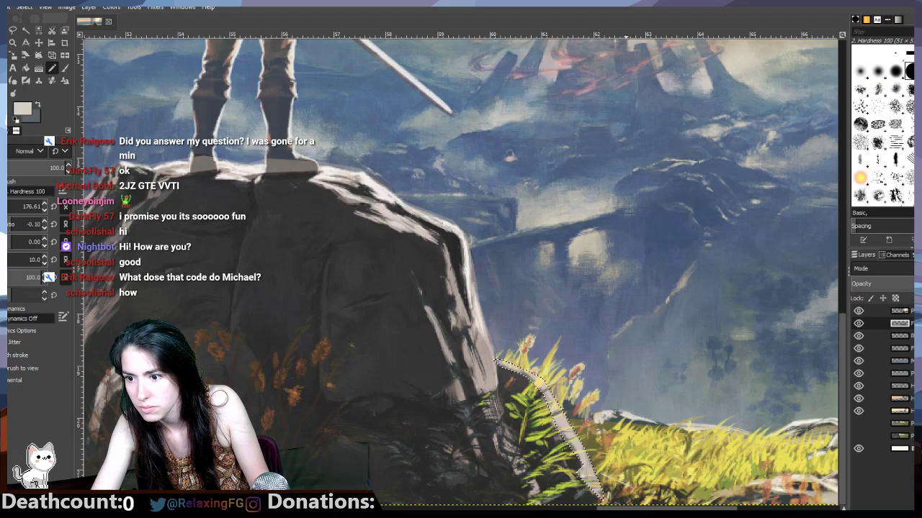
pyautogui.hscroll(5, 627, 501)
pyautogui.click(858, 311)
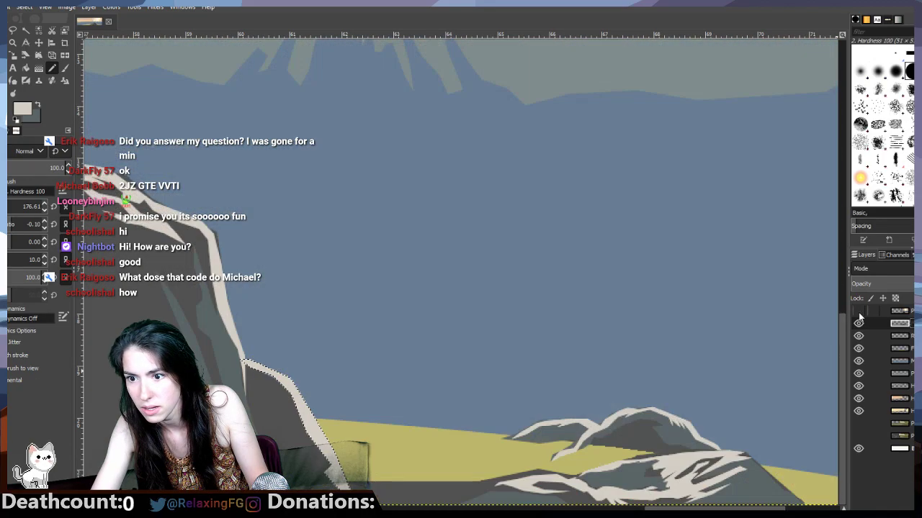
# Step: Compare the lower right shoulder's pale beige highlight with the painted reference by toggling the reference's visibility
pyautogui.click(858, 311)
pyautogui.click(858, 311)
pyautogui.click(859, 311)
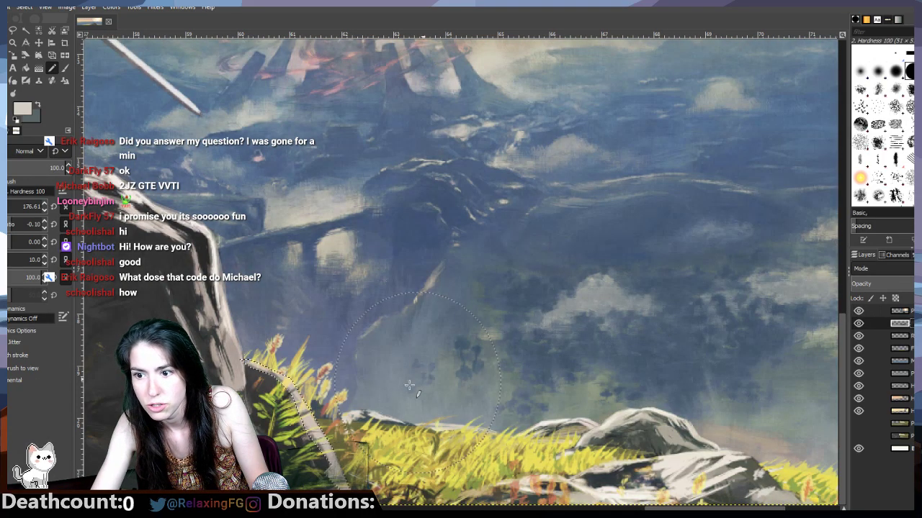
pyautogui.click(858, 312)
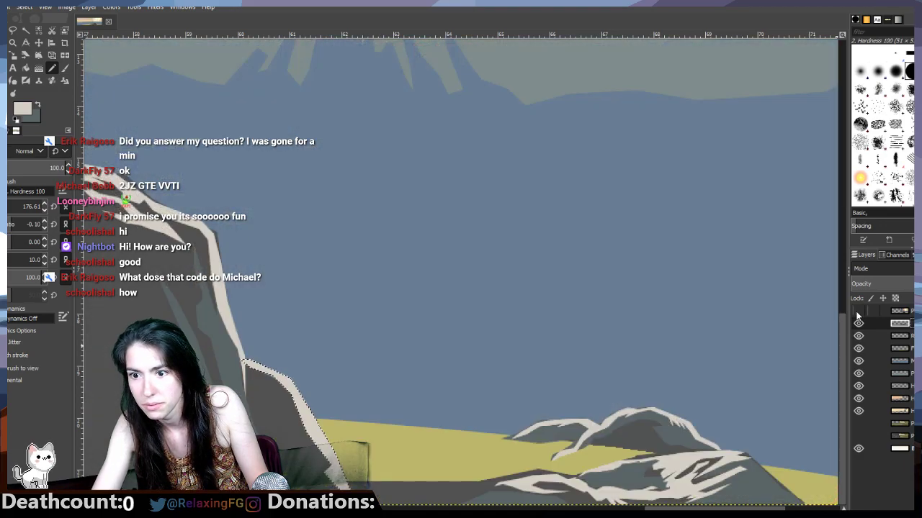
pyautogui.click(858, 311)
pyautogui.click(858, 312)
pyautogui.click(859, 311)
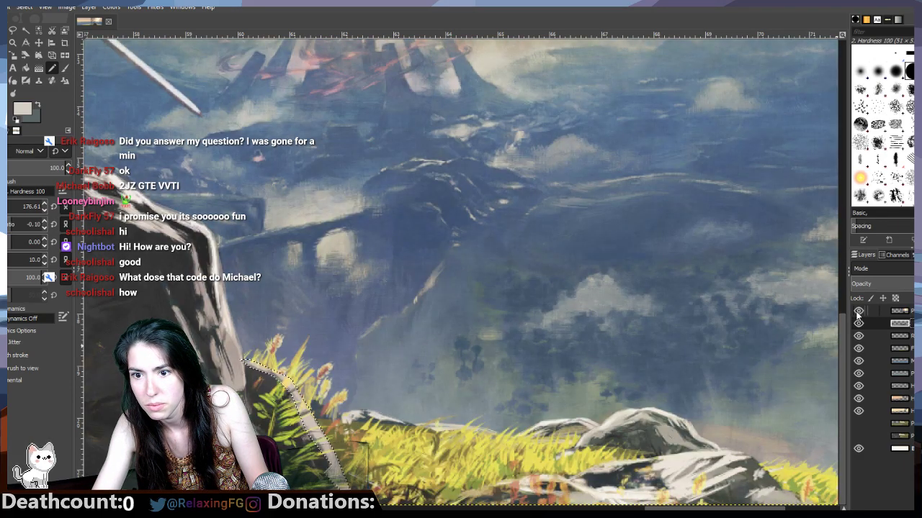
# Step: Clear the selection around the shoulder highlight and compare the boulder's whole right side with the painted reference
pyautogui.click(12, 30)
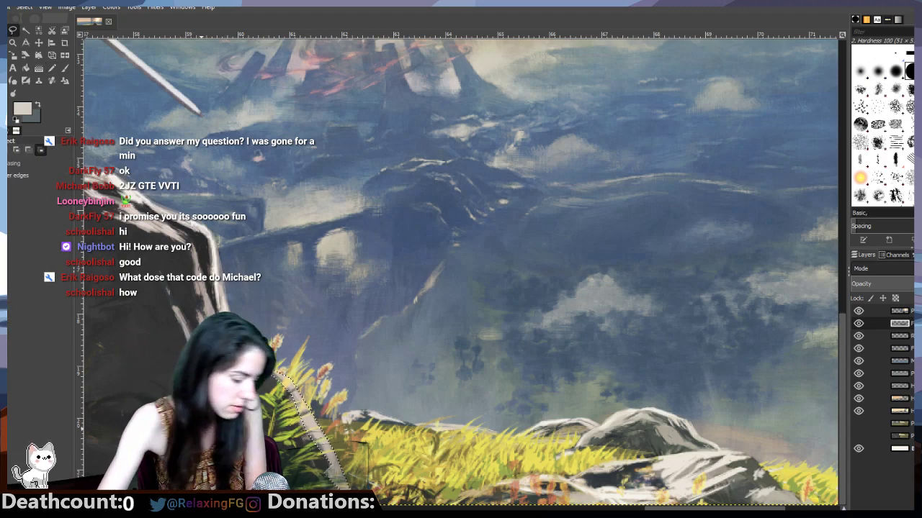
pyautogui.hotkey('ctrl', 'shift', 'a')
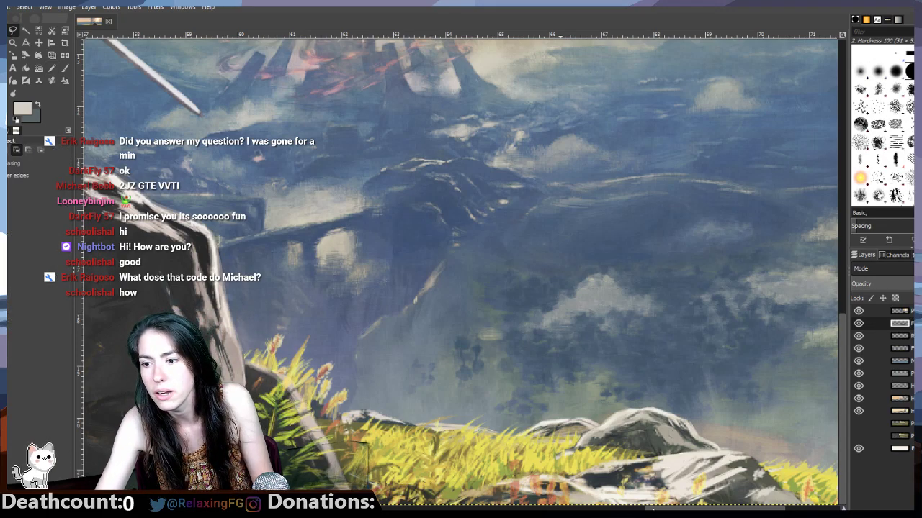
pyautogui.moveTo(652, 509); pyautogui.dragTo(626, 509)
pyautogui.click(859, 311)
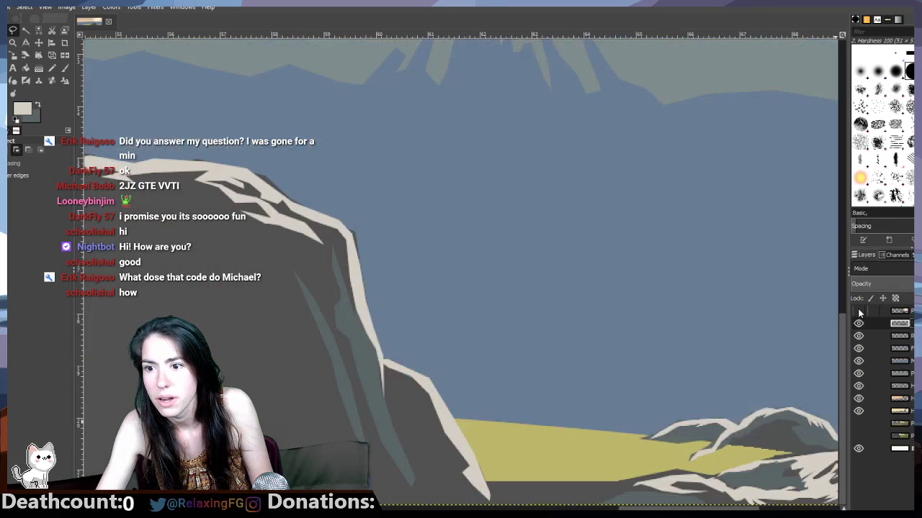
pyautogui.click(858, 311)
pyautogui.click(860, 311)
pyautogui.click(861, 312)
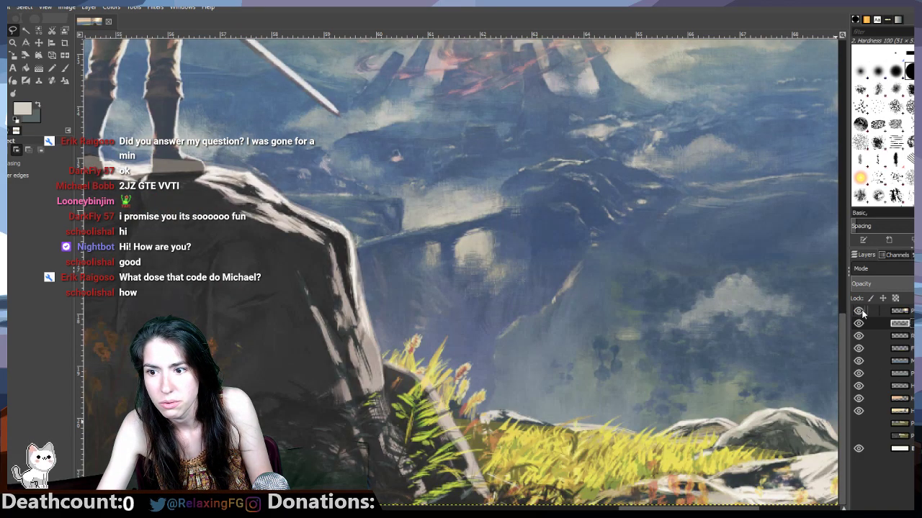
pyautogui.click(862, 312)
pyautogui.click(862, 312)
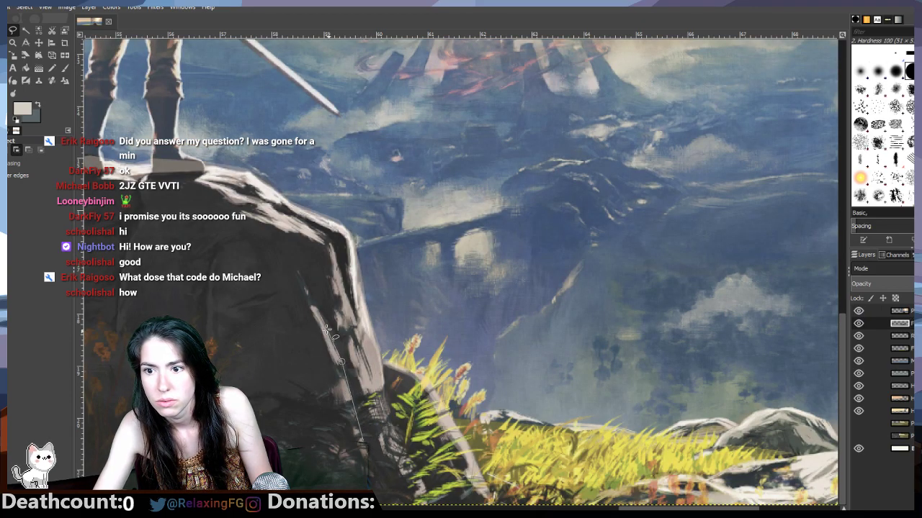
# Step: Trace the thin slanted sliver of light on the boulder's right face with Free Select and paint it pale beige with the Pencil
pyautogui.keyDown('shift'); pyautogui.click(315, 306); pyautogui.keyUp('shift')
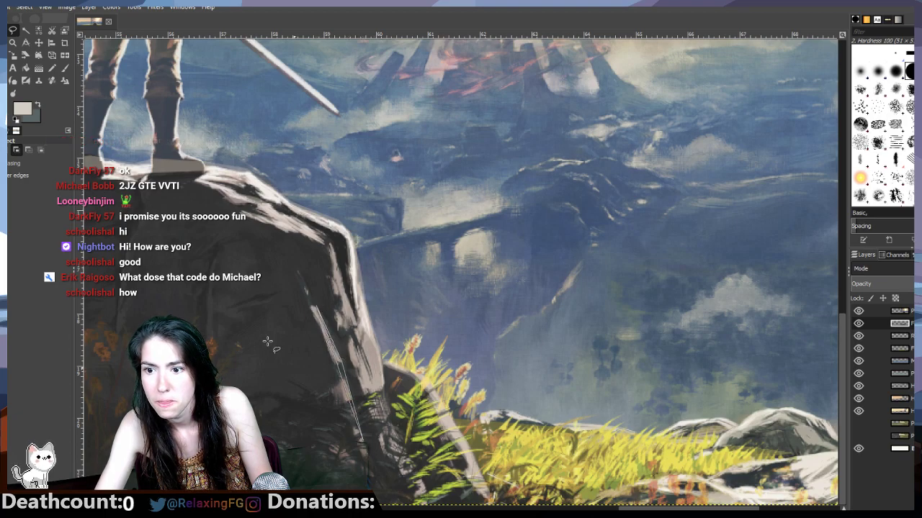
pyautogui.click(52, 67)
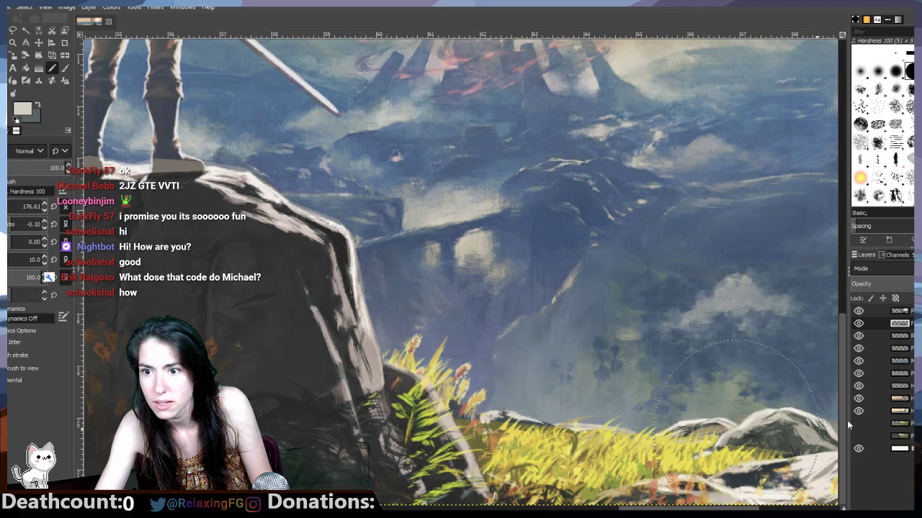
pyautogui.click(858, 311)
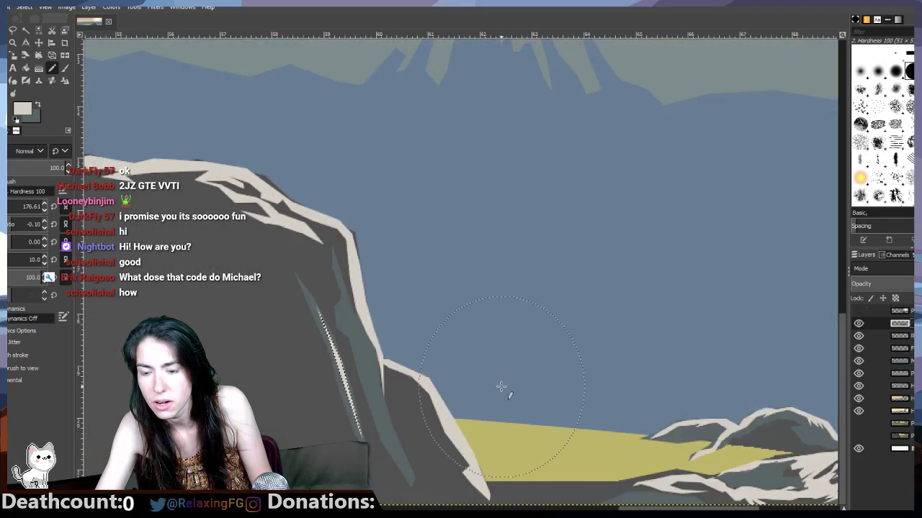
# Step: Show the painted reference and trace the forked highlight at the boulder's lower left, beside the orange plants, with Free Select
pyautogui.moveTo(644, 508); pyautogui.dragTo(552, 509)
pyautogui.click(858, 311)
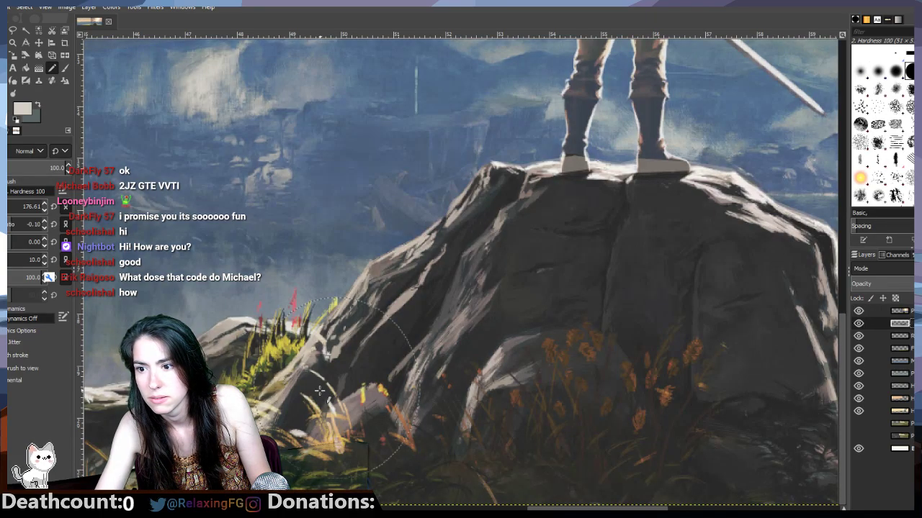
pyautogui.click(13, 31)
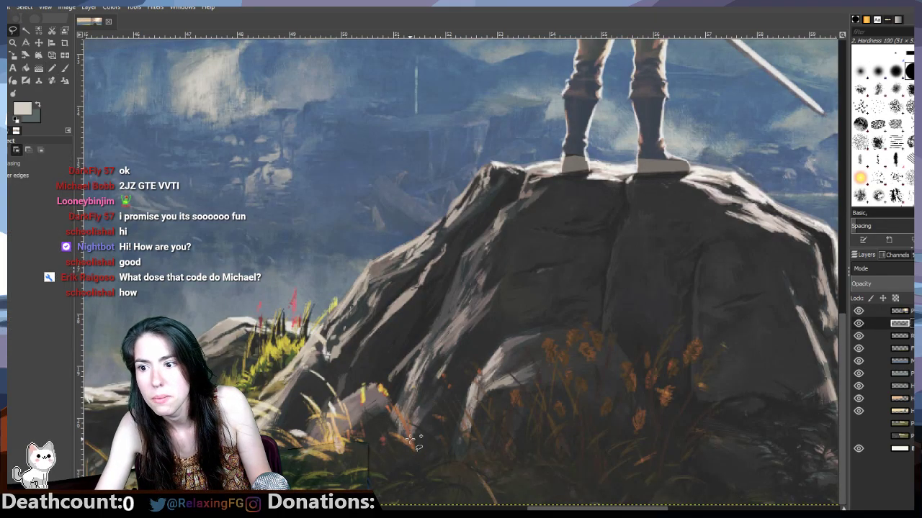
pyautogui.click(468, 427)
pyautogui.click(476, 396)
pyautogui.click(513, 374)
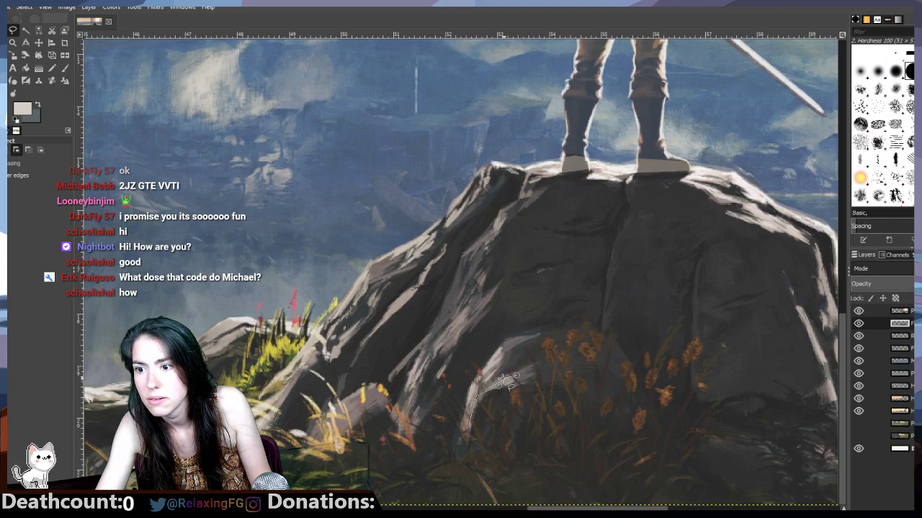
pyautogui.click(494, 383)
pyautogui.click(502, 359)
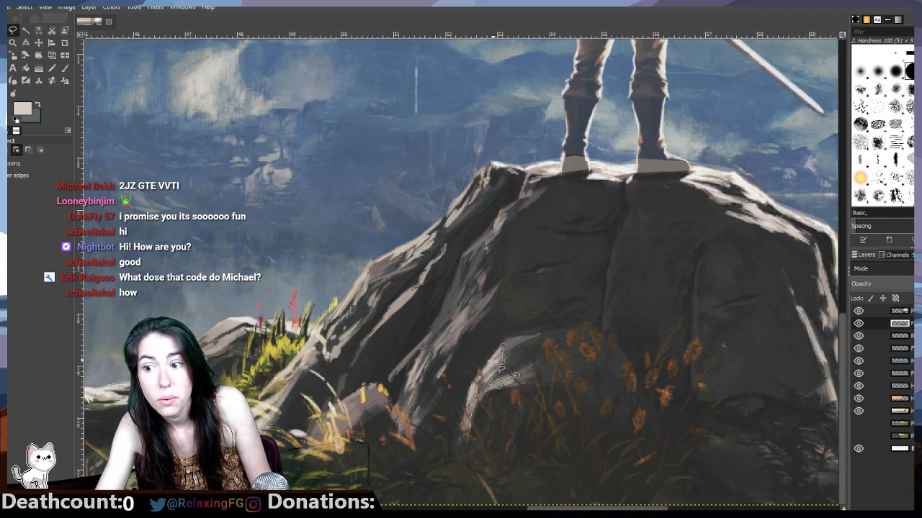
pyautogui.click(502, 346)
pyautogui.click(502, 346)
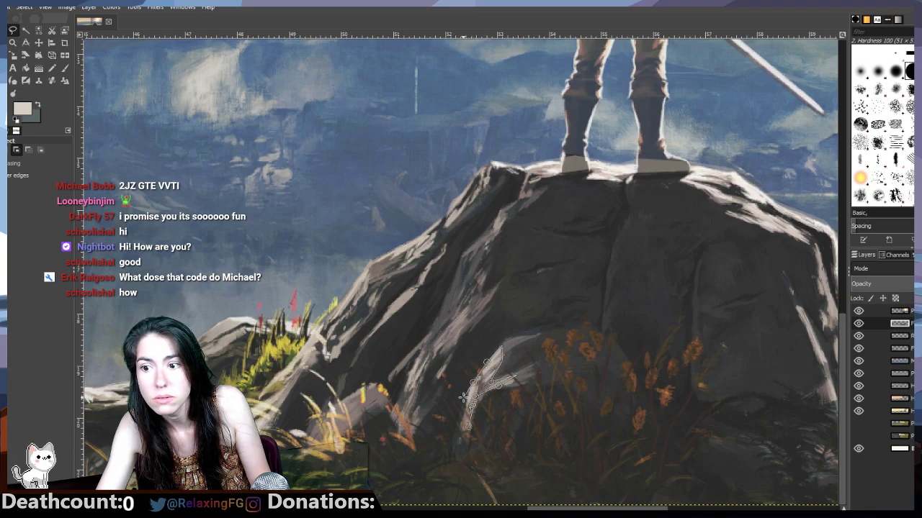
pyautogui.moveTo(473, 383); pyautogui.dragTo(471, 383)
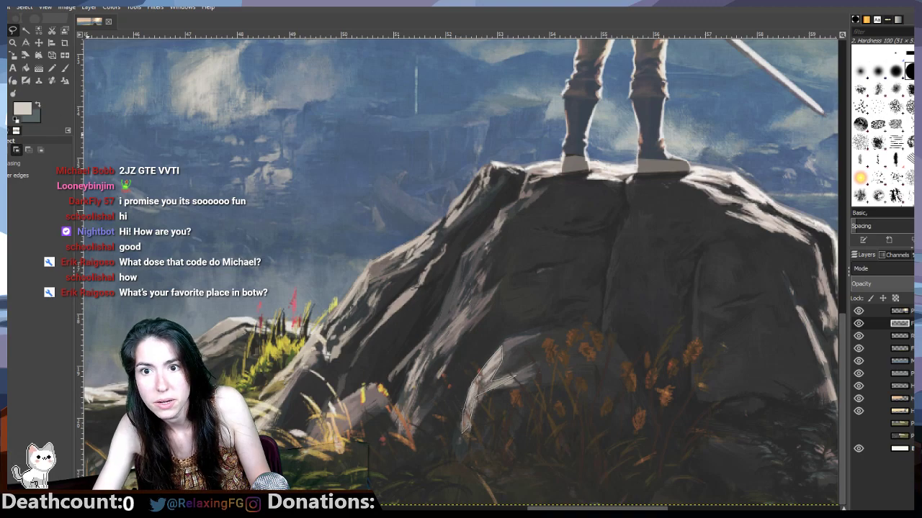
# Step: Paint the traced forked highlight pale beige with the Pencil on the highlight layer
pyautogui.click(63, 69)
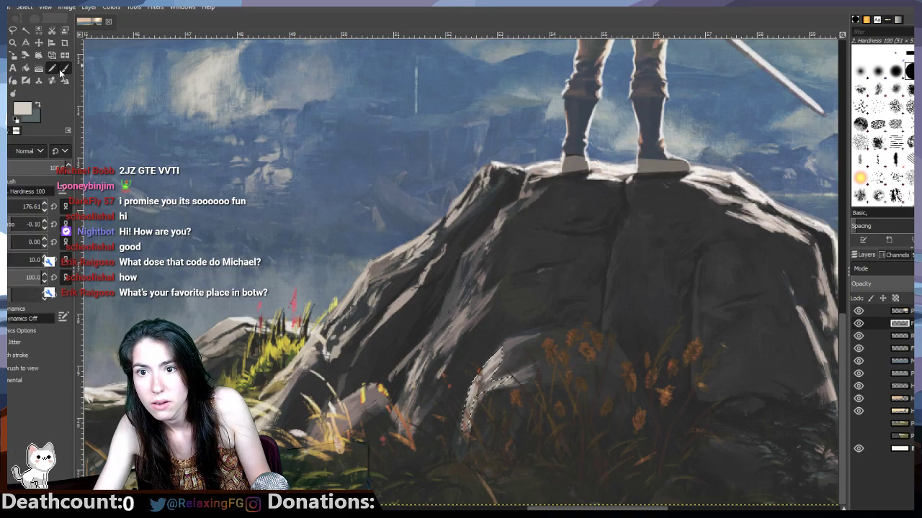
pyautogui.click(858, 311)
pyautogui.click(858, 311)
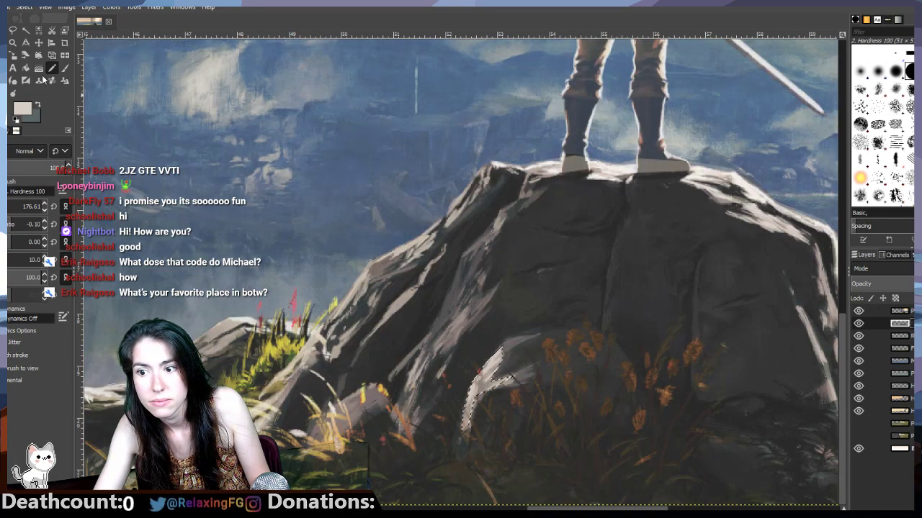
# Step: Compare the forked highlight with the painted reference by toggling the visibility of the highlight layer and the reference
pyautogui.click(14, 30)
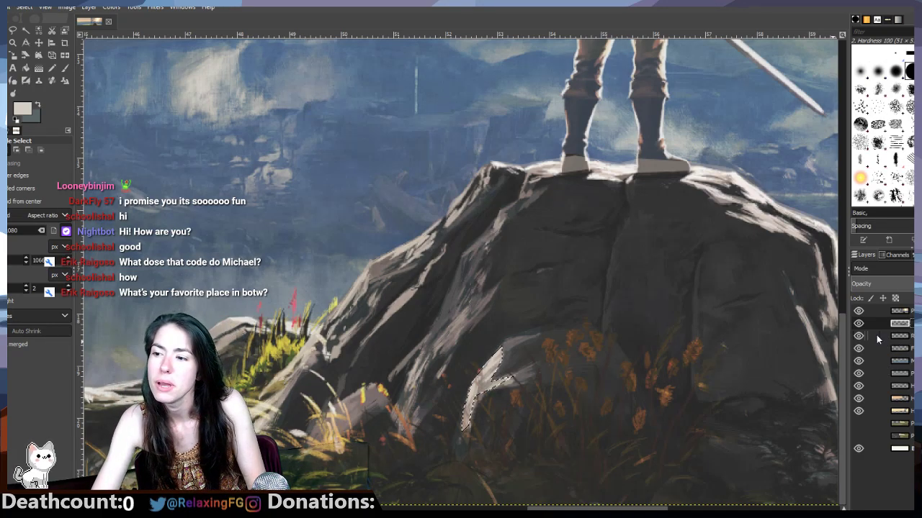
pyautogui.click(857, 323)
pyautogui.click(858, 324)
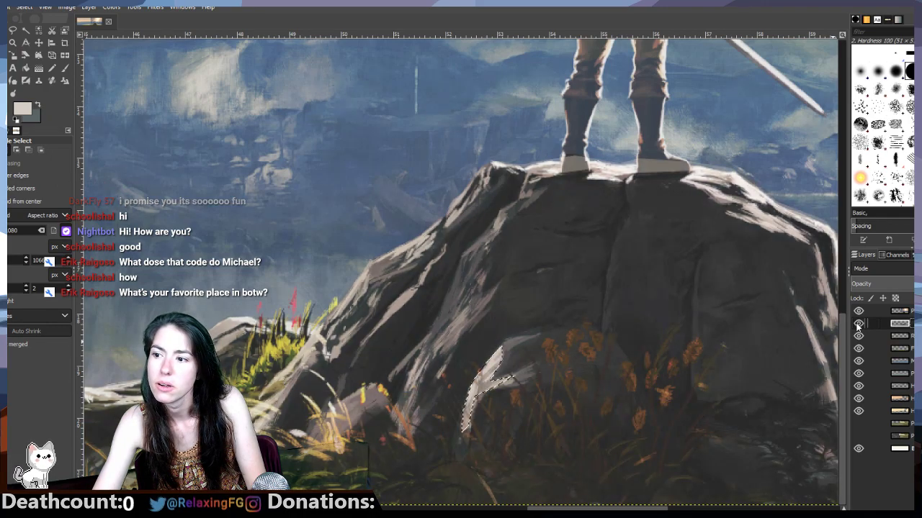
pyautogui.click(858, 324)
pyautogui.click(857, 323)
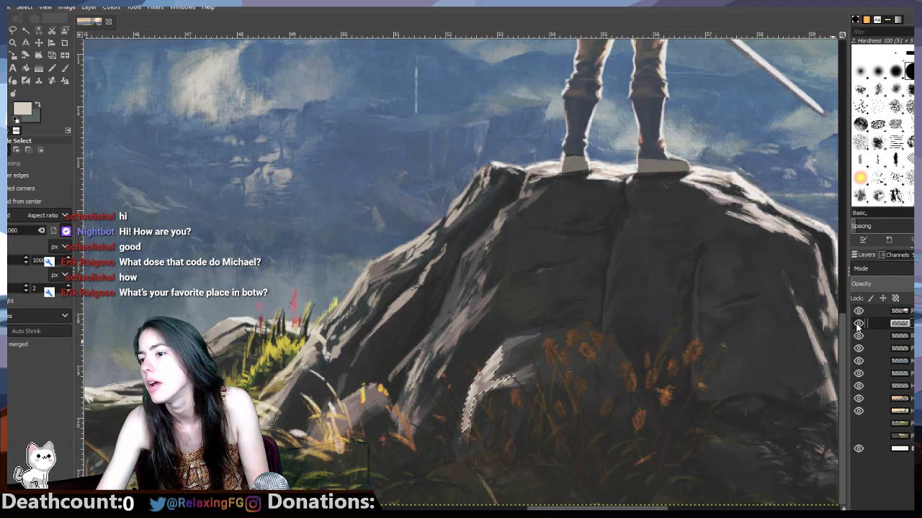
pyautogui.click(859, 311)
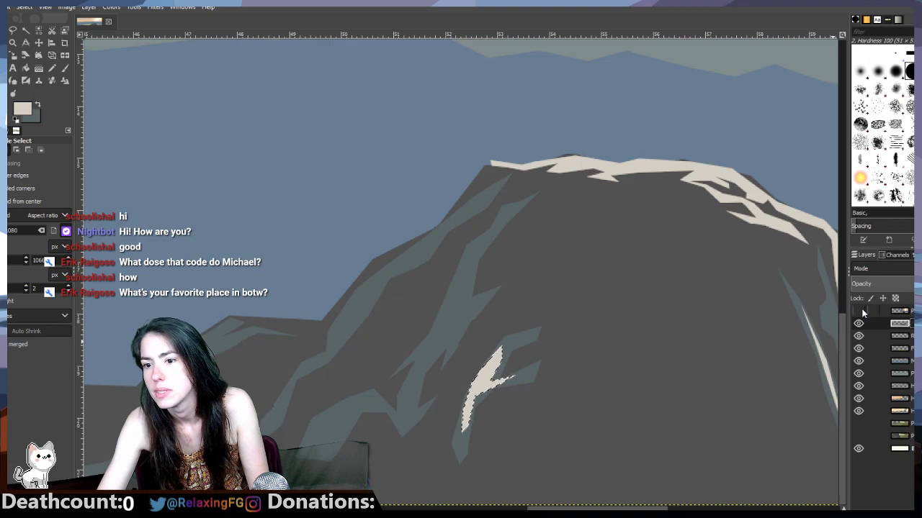
pyautogui.click(859, 311)
pyautogui.click(859, 311)
pyautogui.click(859, 311)
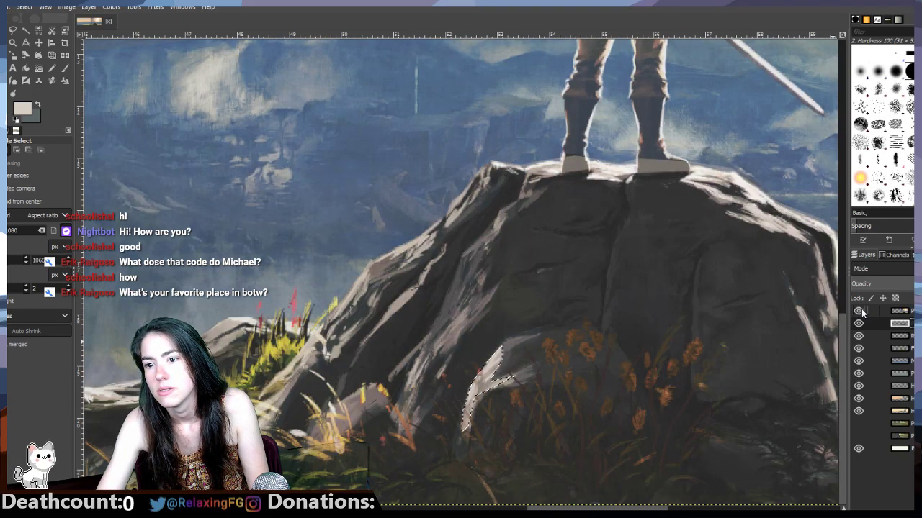
# Step: Trace the slim jagged highlight on the boulder's upper left face with Free Select and paint it pale beige with the Pencil
pyautogui.click(859, 311)
pyautogui.click(859, 311)
pyautogui.click(859, 311)
pyautogui.click(859, 311)
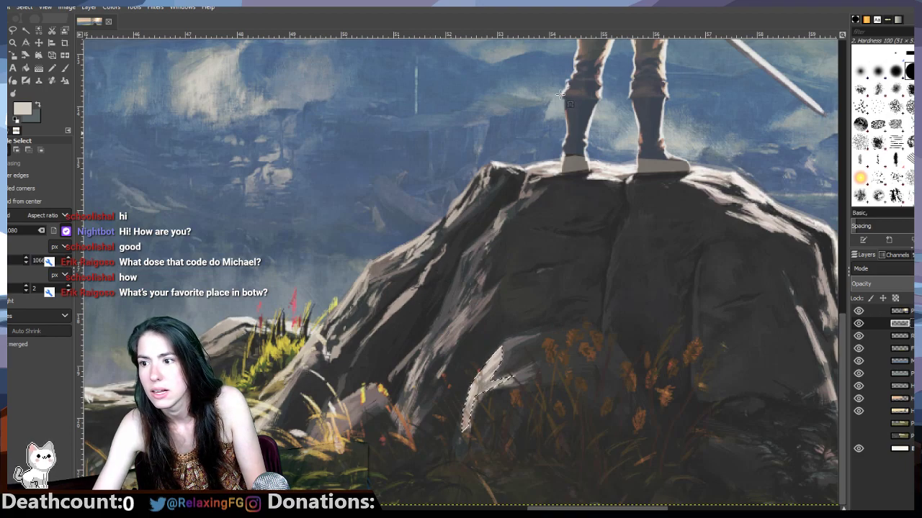
pyautogui.click(13, 30)
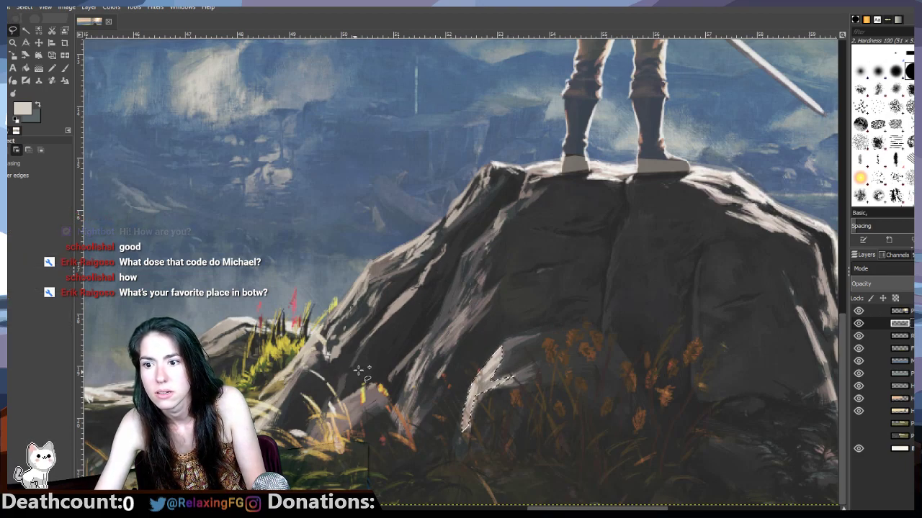
pyautogui.click(362, 345)
pyautogui.moveTo(409, 306)
pyautogui.mouseDown()
pyautogui.moveTo(426, 293)
pyautogui.moveTo(448, 243)
pyautogui.moveTo(452, 260)
pyautogui.moveTo(416, 286)
pyautogui.moveTo(416, 297)
pyautogui.mouseUp()
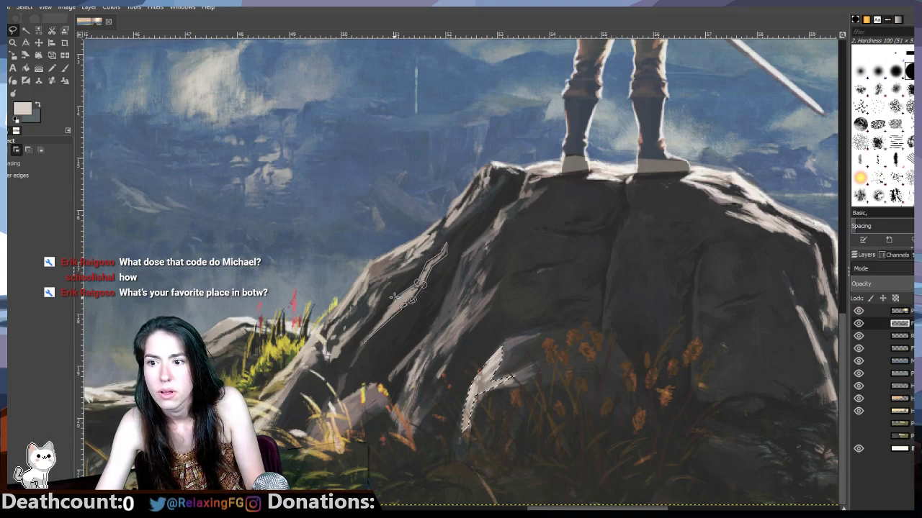
pyautogui.click(363, 343)
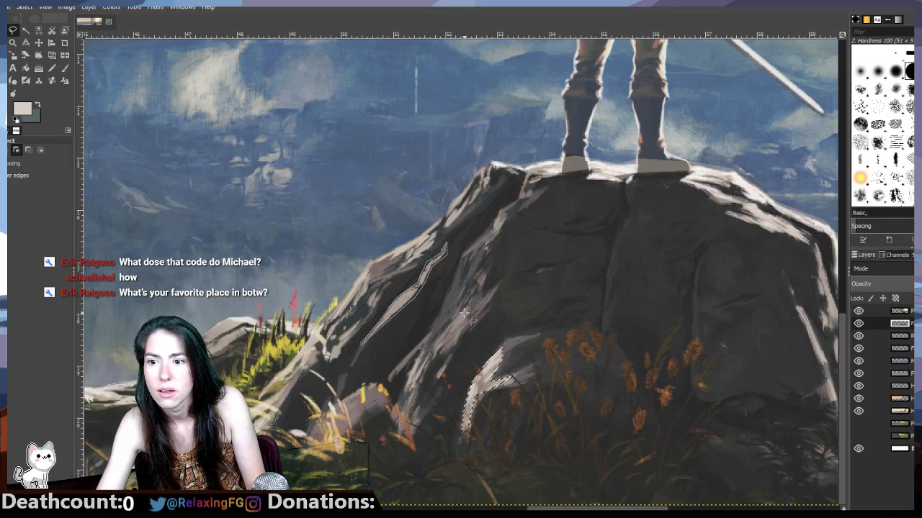
pyautogui.click(52, 68)
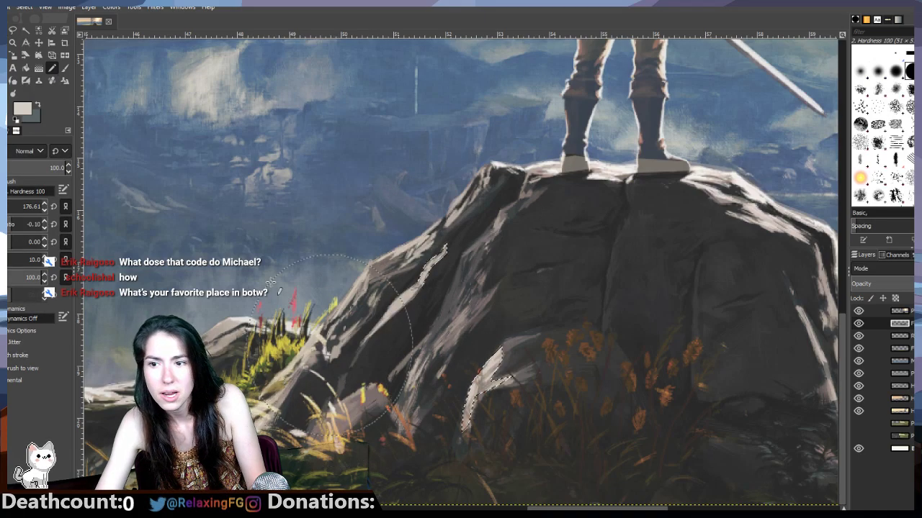
# Step: Trace the outer contour of the boulder's left slope from its base up to the summit with Free Select, checking against the painted reference
pyautogui.click(12, 31)
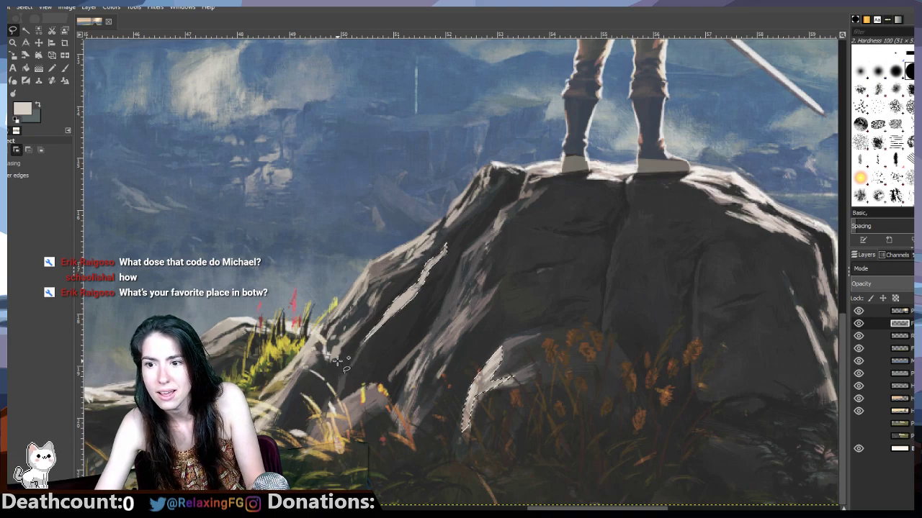
pyautogui.keyDown('shift'); pyautogui.click(859, 311); pyautogui.keyUp('shift')
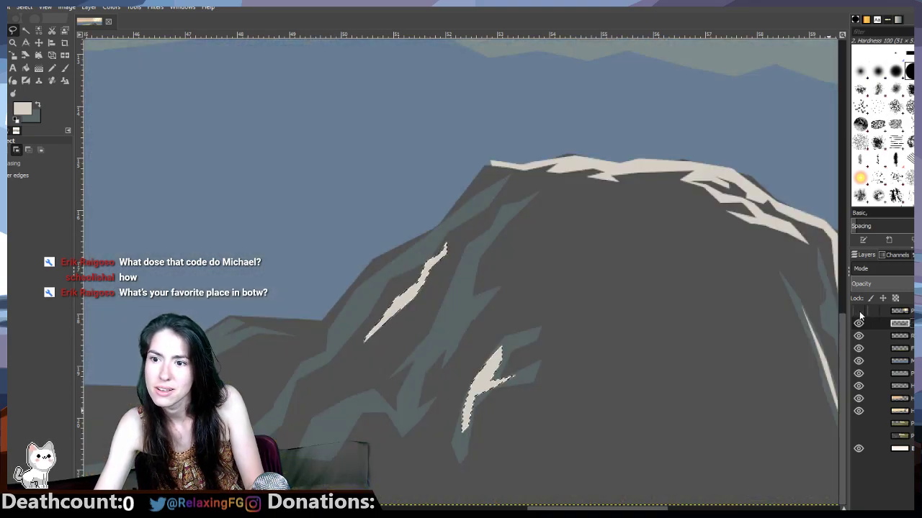
pyautogui.keyDown('shift'); pyautogui.click(859, 311); pyautogui.keyUp('shift')
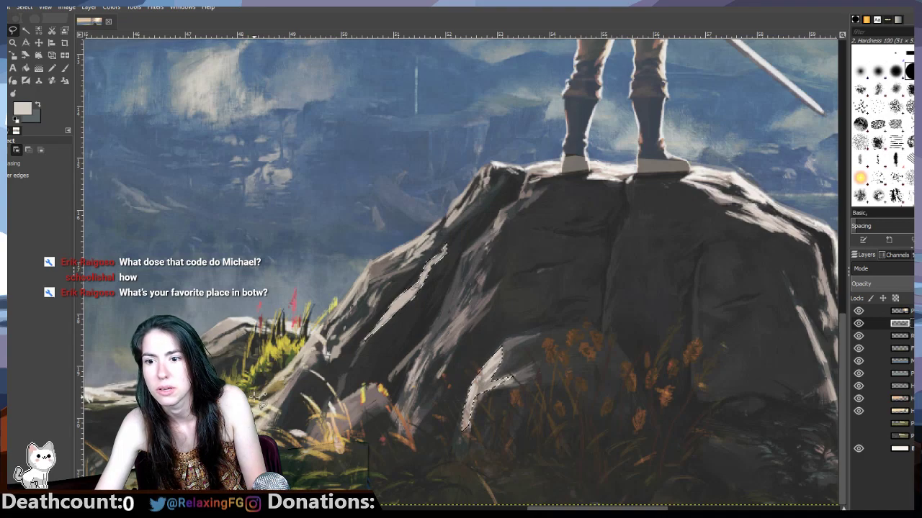
pyautogui.click(291, 358)
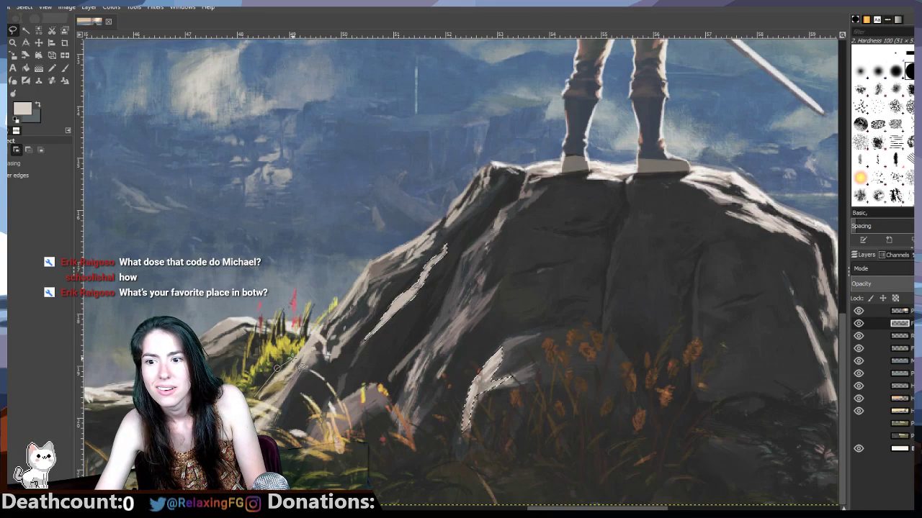
pyautogui.click(311, 328)
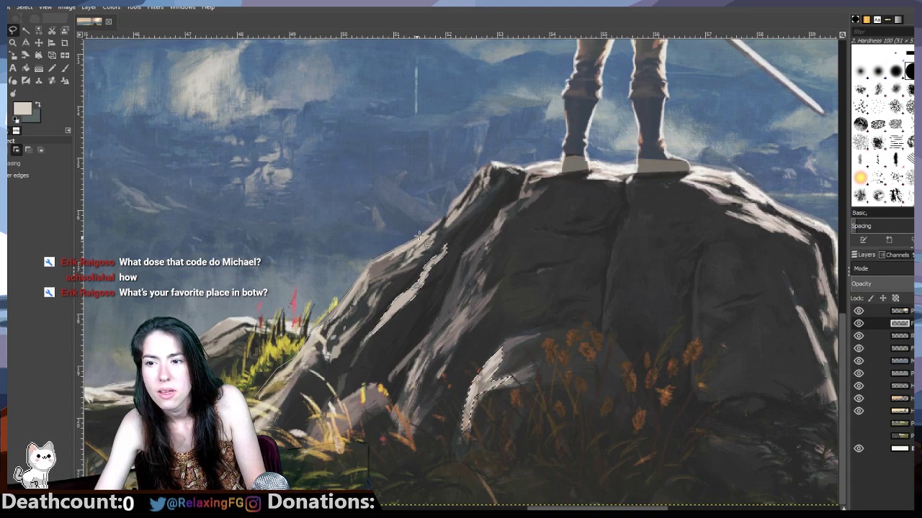
pyautogui.click(452, 198)
pyautogui.click(463, 190)
pyautogui.click(481, 167)
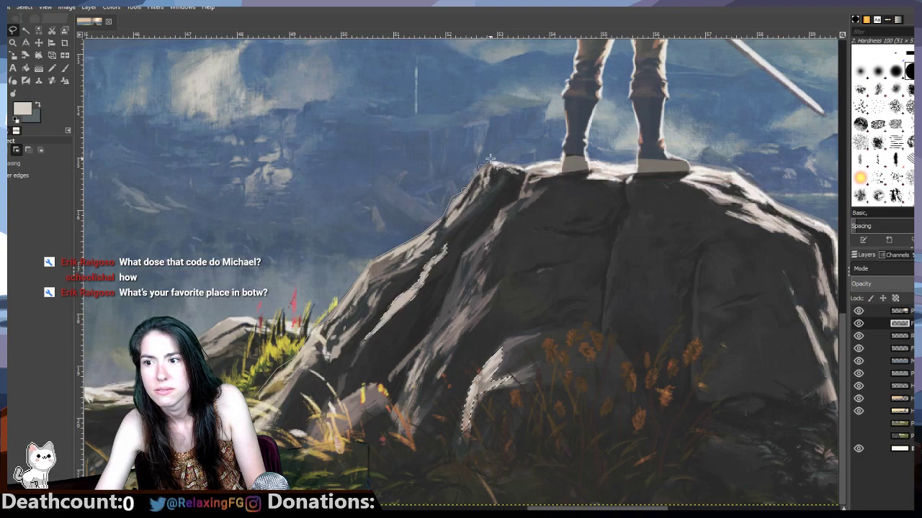
pyautogui.click(859, 310)
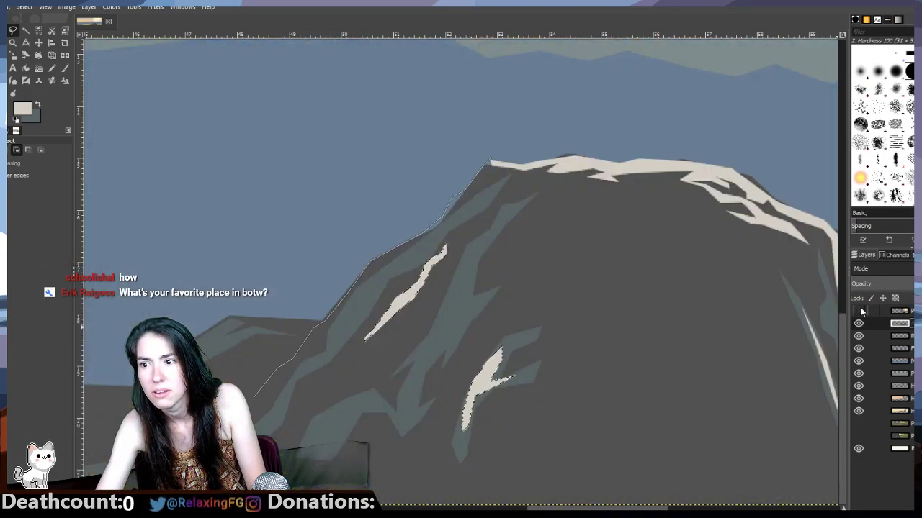
pyautogui.click(859, 310)
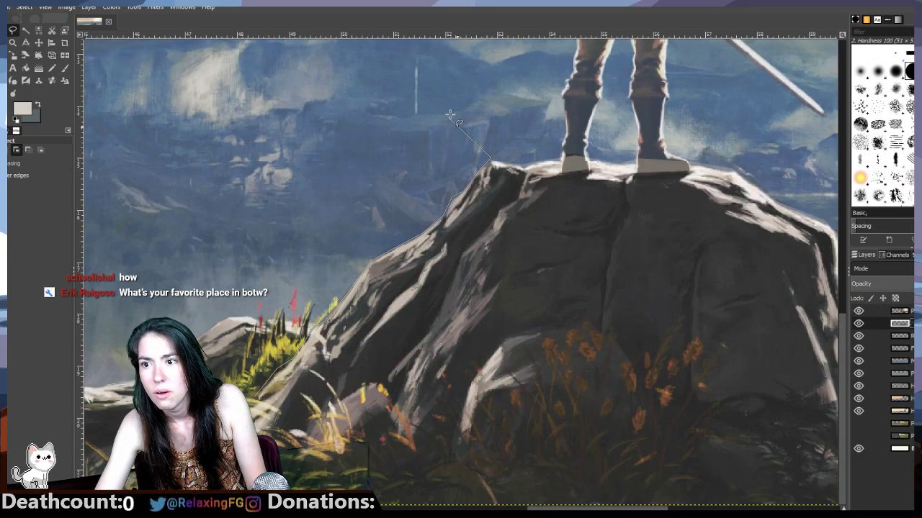
# Step: Complete the outline along the left slope's jagged inner highlight edge, paint it pale beige with the Pencil, and hide the painted reference
pyautogui.click(491, 182)
pyautogui.click(471, 207)
pyautogui.click(481, 178)
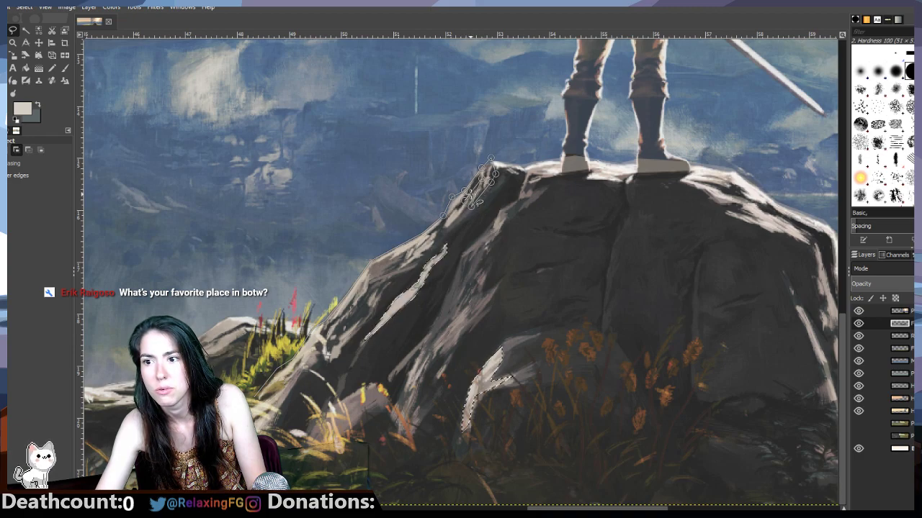
pyautogui.moveTo(478, 203); pyautogui.dragTo(472, 222)
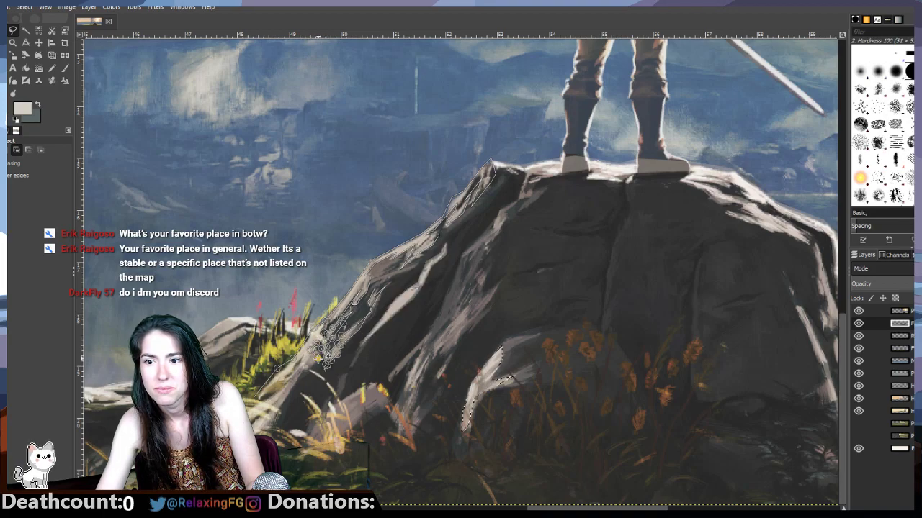
pyautogui.click(302, 367)
pyautogui.moveTo(303, 367); pyautogui.dragTo(278, 413)
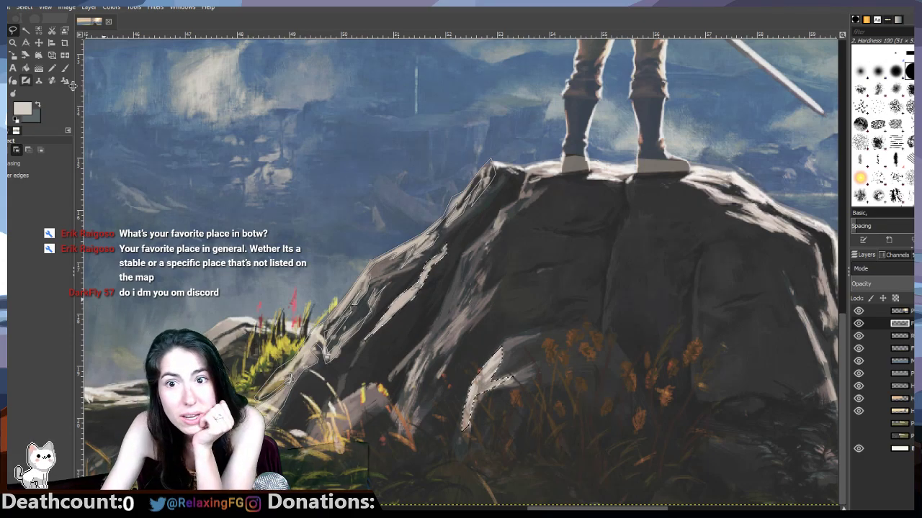
pyautogui.click(51, 67)
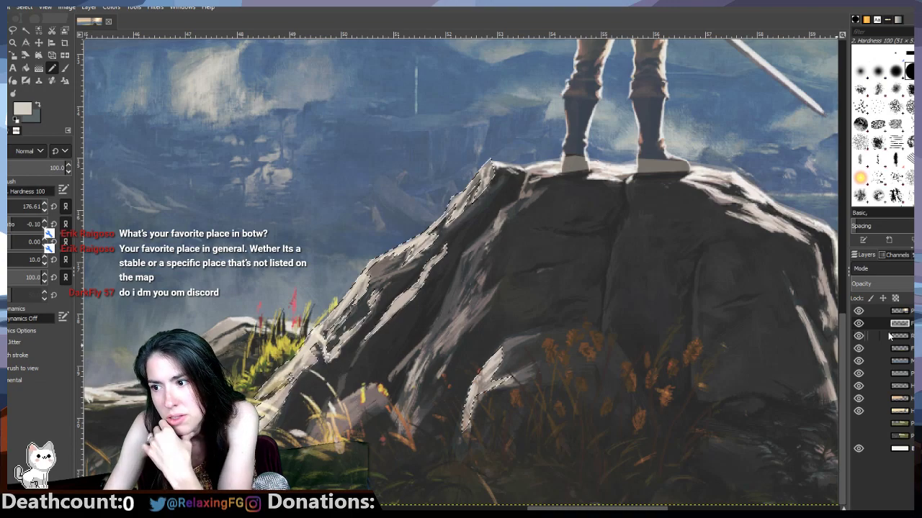
pyautogui.click(858, 310)
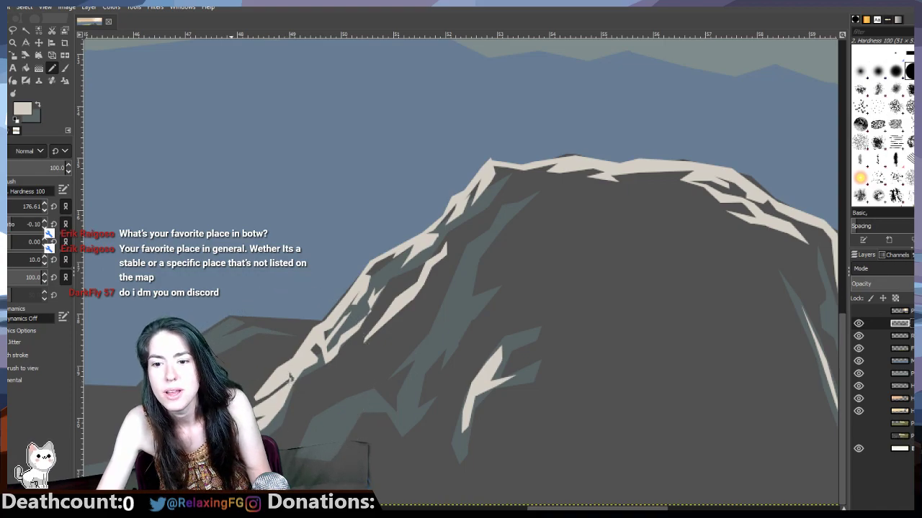
# Step: Reduce the Pencil size to 2.69 and clean up the ragged gap in the beige highlight near the base of the boulder's left slope
pyautogui.scroll(4, 461, 313)
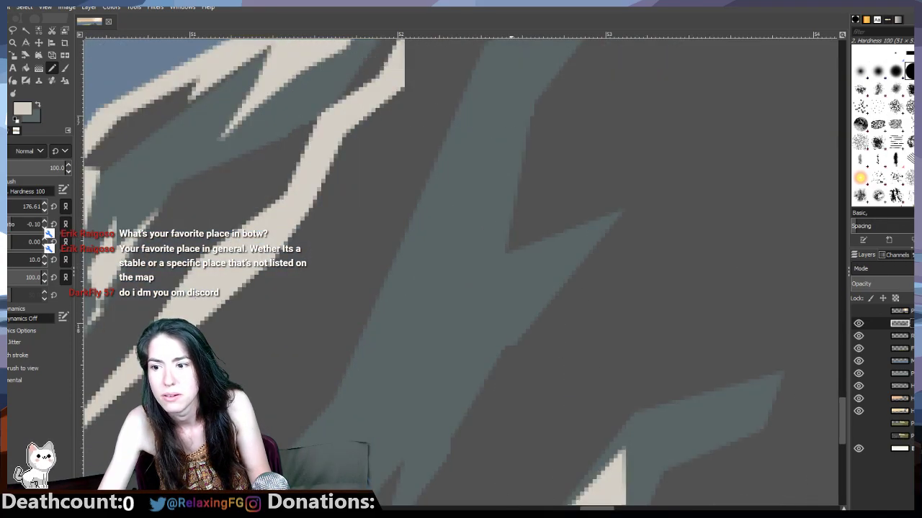
pyautogui.hscroll(-8, 461, 312)
pyautogui.hscroll(2, 533, 438)
pyautogui.scroll(-4, 532, 438)
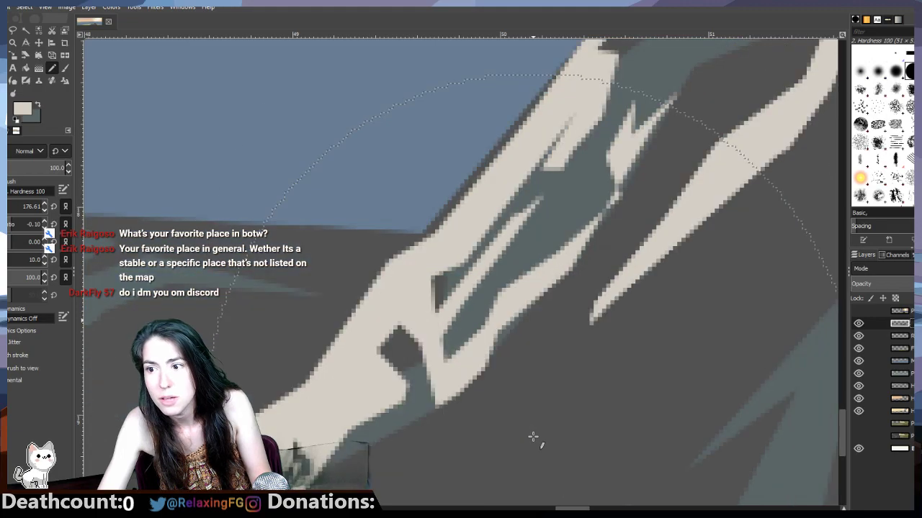
pyautogui.moveTo(33, 206); pyautogui.dragTo(10, 206)
pyautogui.moveTo(296, 333); pyautogui.dragTo(302, 343)
pyautogui.press('[')
pyautogui.press('[')
pyautogui.press('[')
pyautogui.press('[')
pyautogui.press('[')
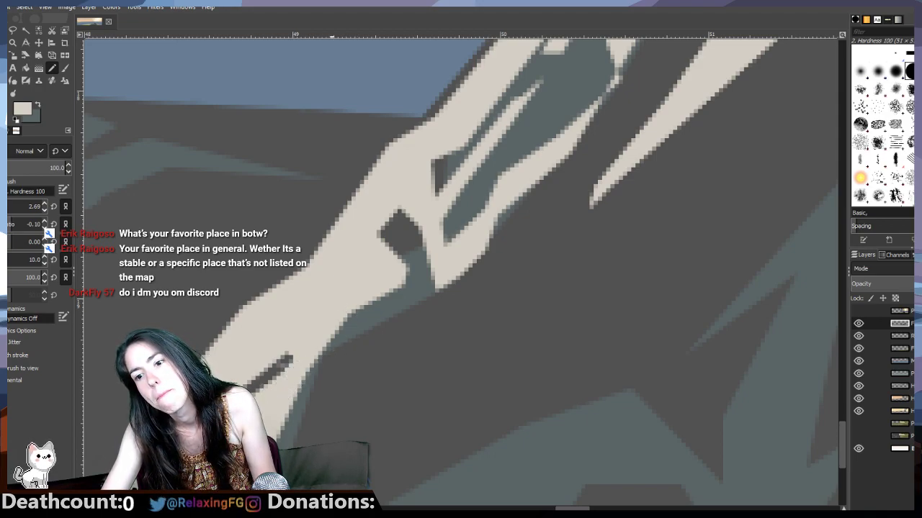
# Step: Compare the whole flat-color landscape with the painted reference by repeatedly toggling the reference layer's visibility
pyautogui.hotkey('shift', 'ctrl', 'j')
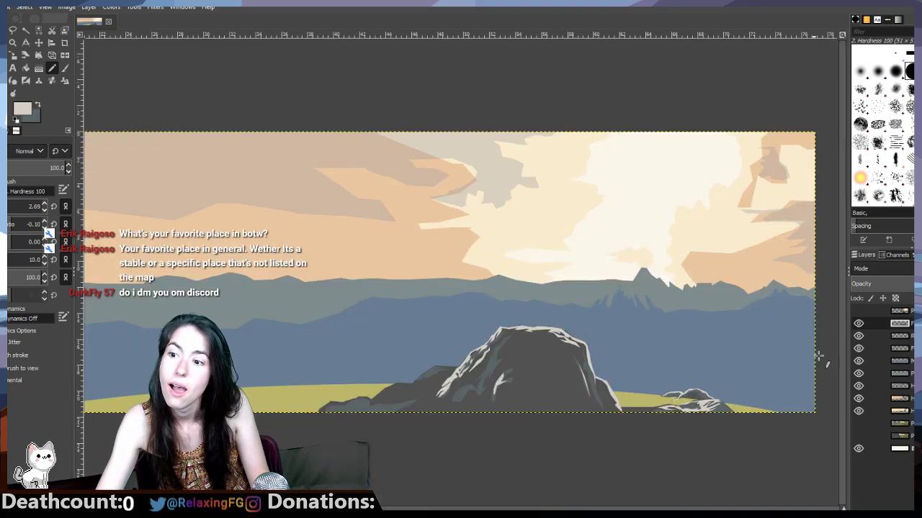
pyautogui.click(858, 311)
pyautogui.click(858, 311)
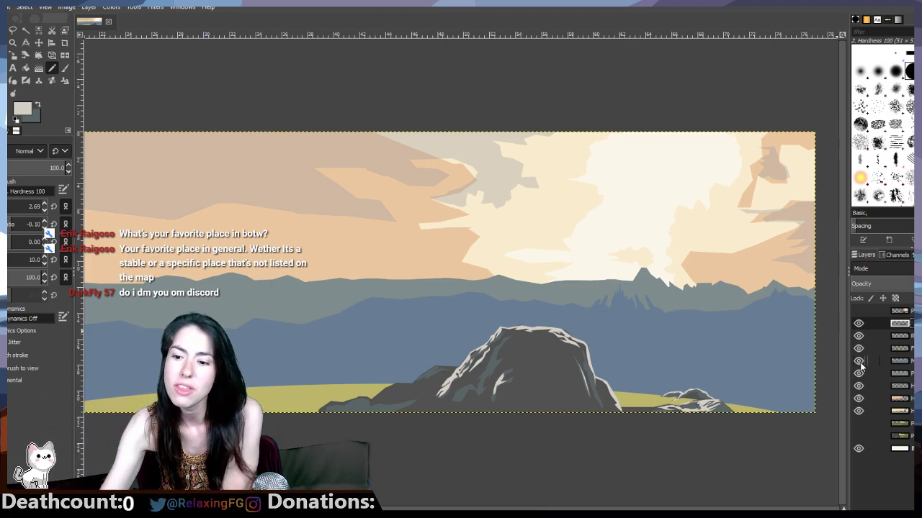
pyautogui.click(857, 315)
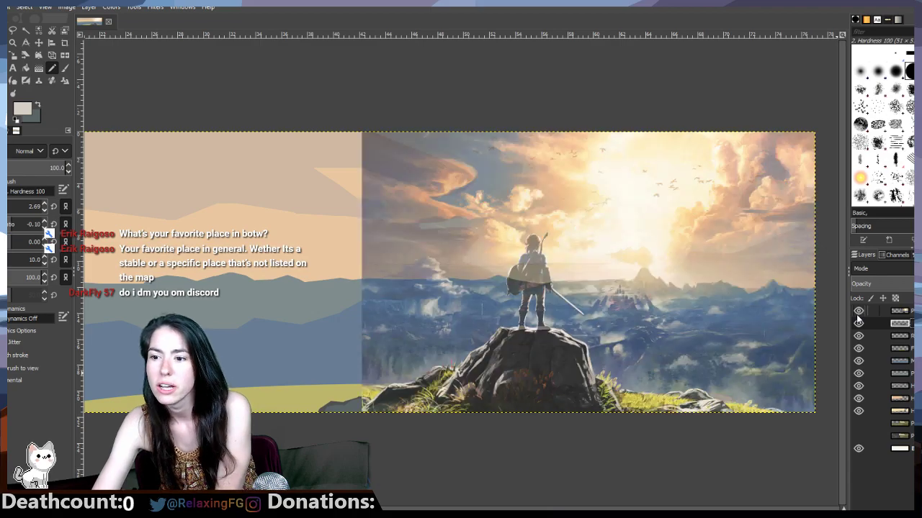
pyautogui.click(857, 315)
pyautogui.click(857, 315)
pyautogui.click(857, 315)
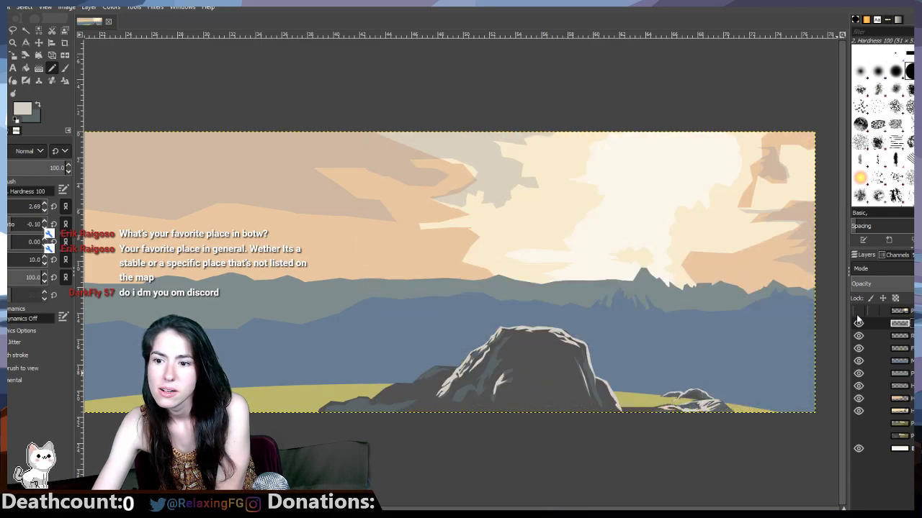
pyautogui.click(856, 315)
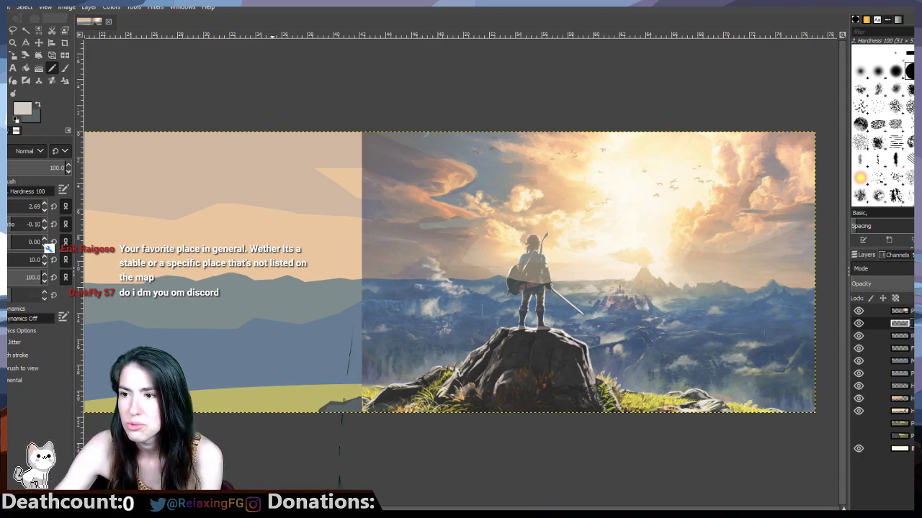
pyautogui.click(857, 311)
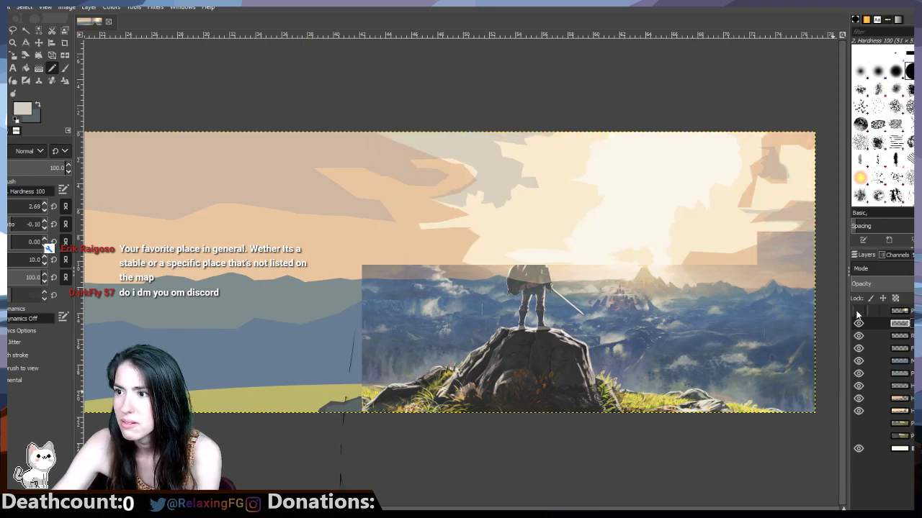
pyautogui.click(857, 311)
pyautogui.click(858, 311)
pyautogui.click(857, 311)
pyautogui.click(857, 311)
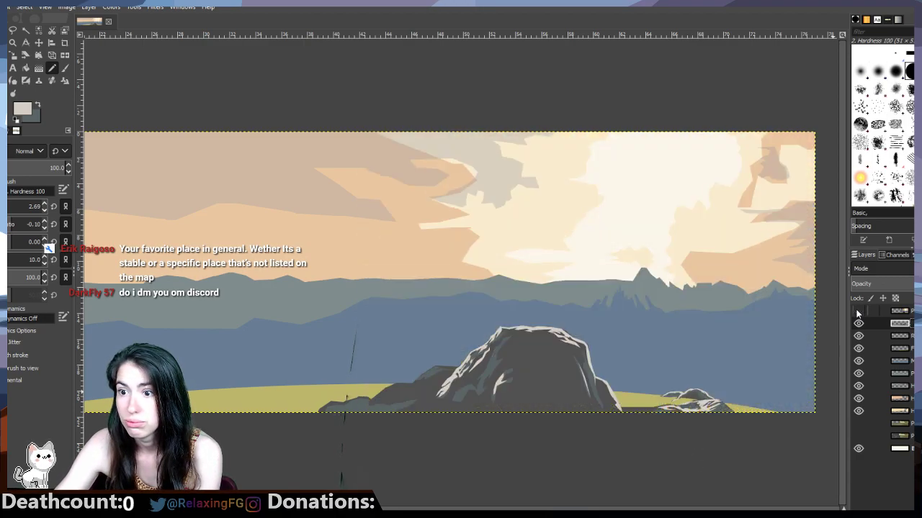
pyautogui.click(858, 311)
pyautogui.click(858, 311)
pyautogui.click(858, 312)
pyautogui.click(858, 311)
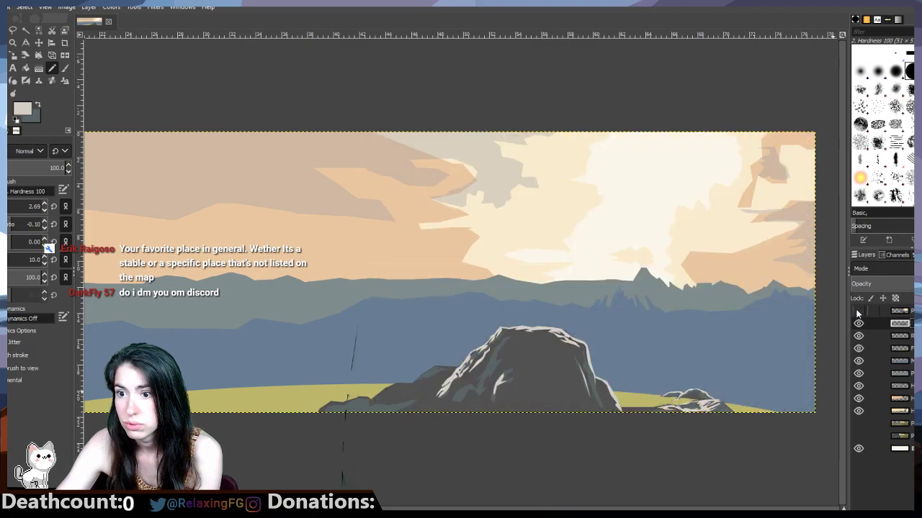
pyautogui.click(857, 311)
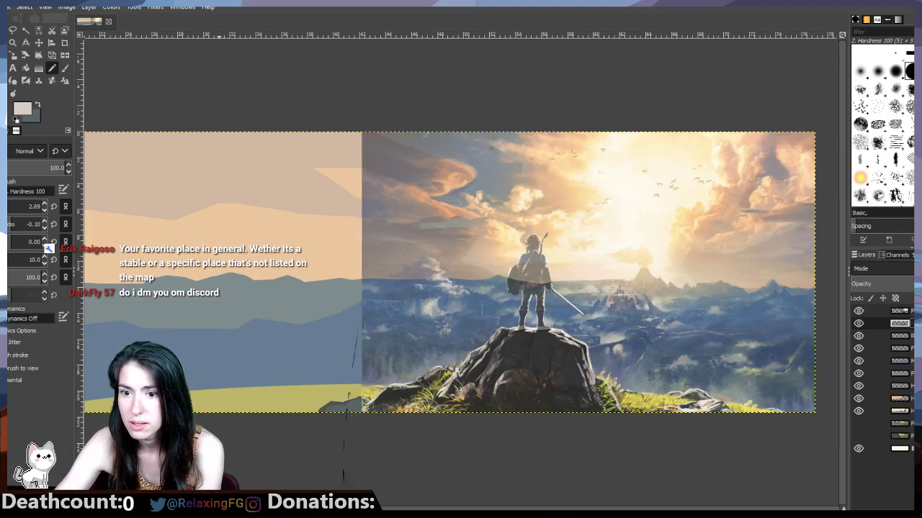
# Step: Compare the smaller rocks beside the boulder's left slope with the painted reference by toggling the reference layer's visibility
pyautogui.scroll(5, 392, 450)
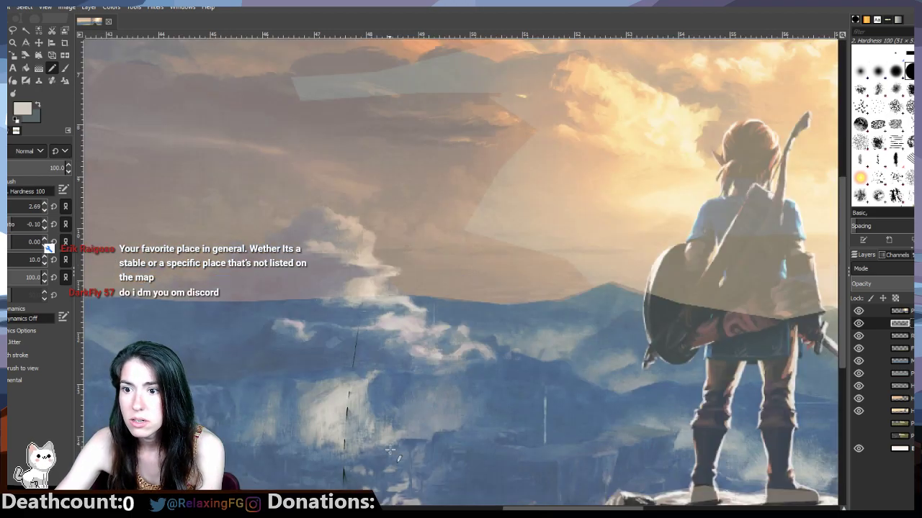
pyautogui.hscroll(-3, 461, 272)
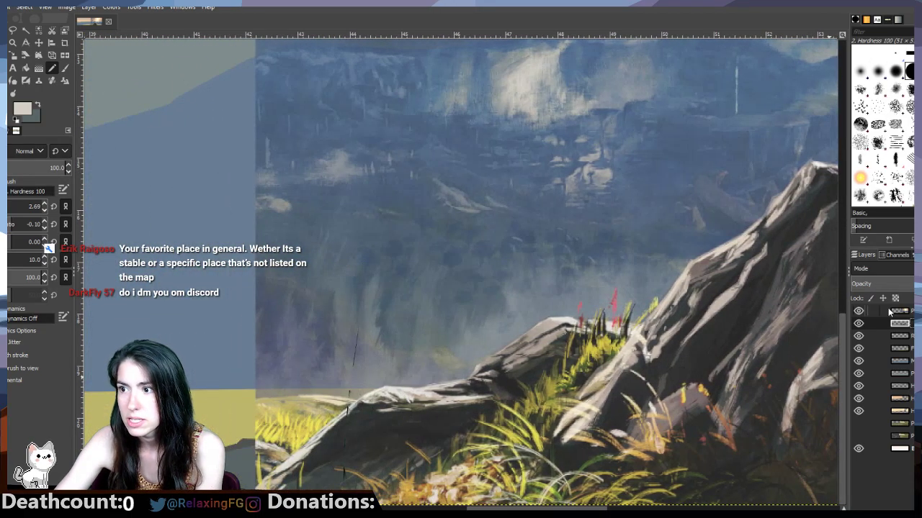
pyautogui.click(858, 311)
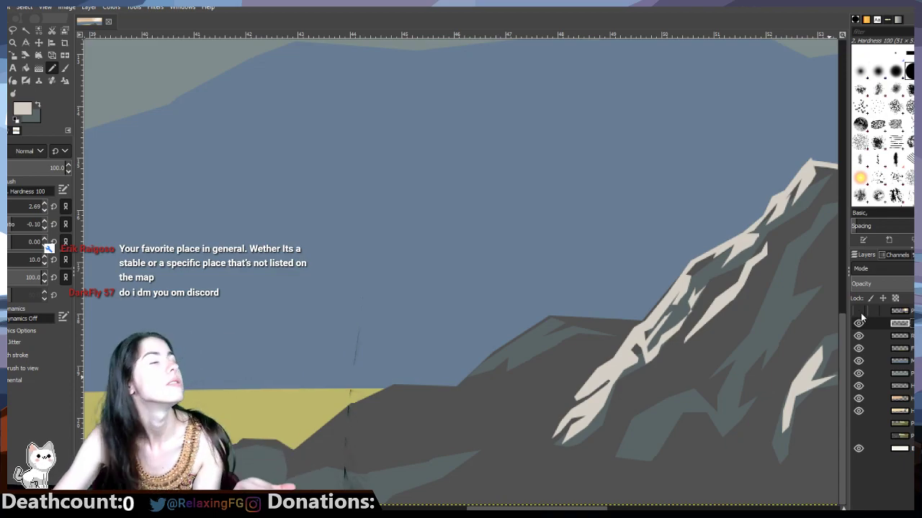
pyautogui.click(858, 311)
pyautogui.click(858, 311)
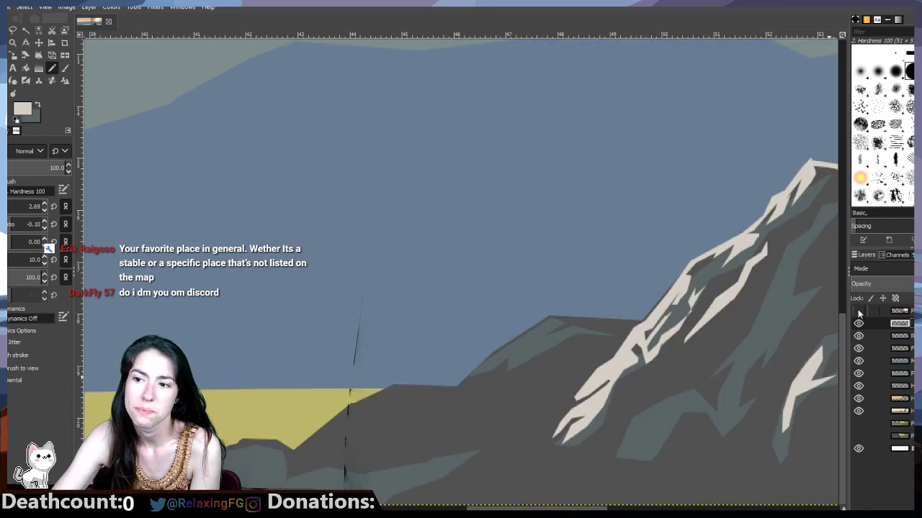
pyautogui.click(859, 311)
pyautogui.click(858, 311)
pyautogui.click(858, 311)
pyautogui.click(858, 311)
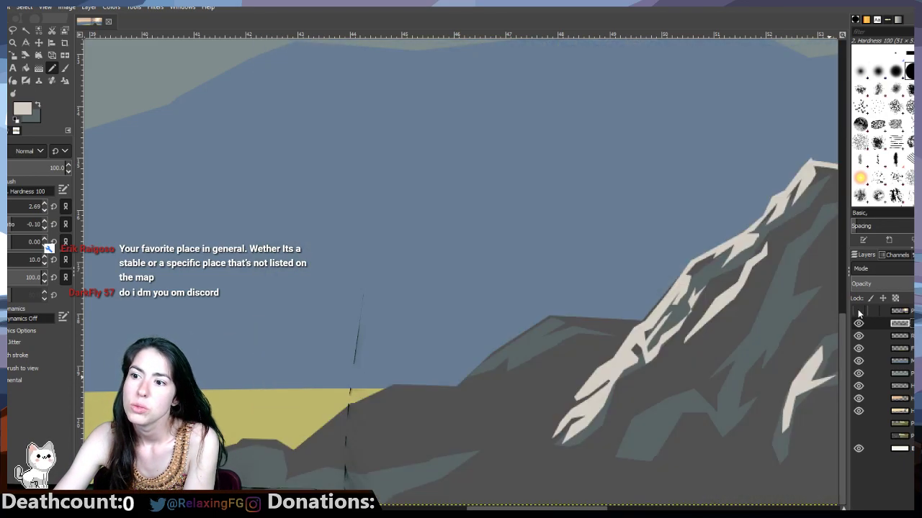
# Step: Show the painted reference, outline the thin highlight strip joining the smaller rock to the boulder with Free Select, and enlarge the Pencil to 222.51
pyautogui.click(858, 311)
pyautogui.press('f')
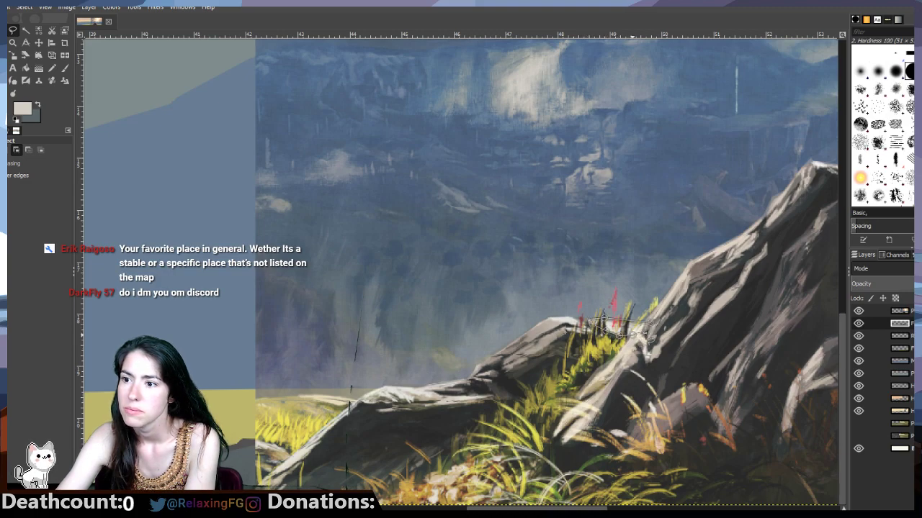
pyautogui.click(648, 323)
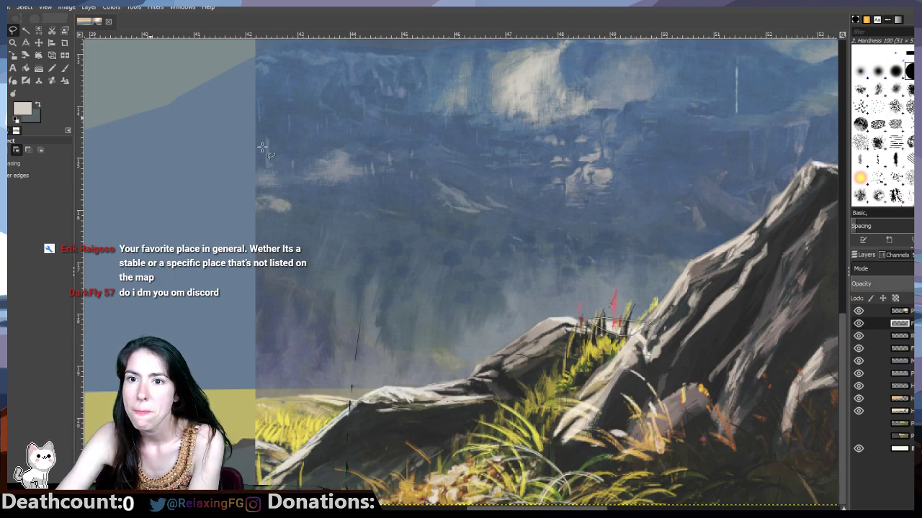
pyautogui.click(858, 324)
pyautogui.click(858, 324)
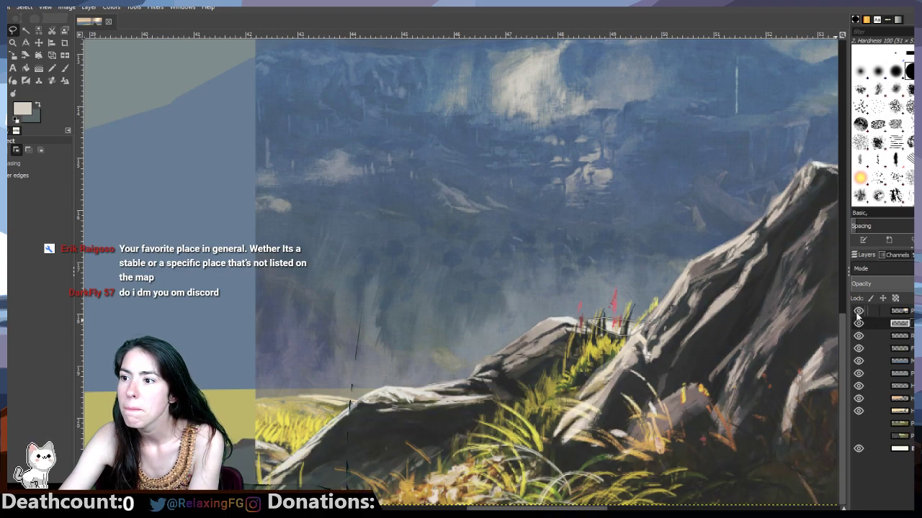
pyautogui.click(857, 312)
pyautogui.click(857, 312)
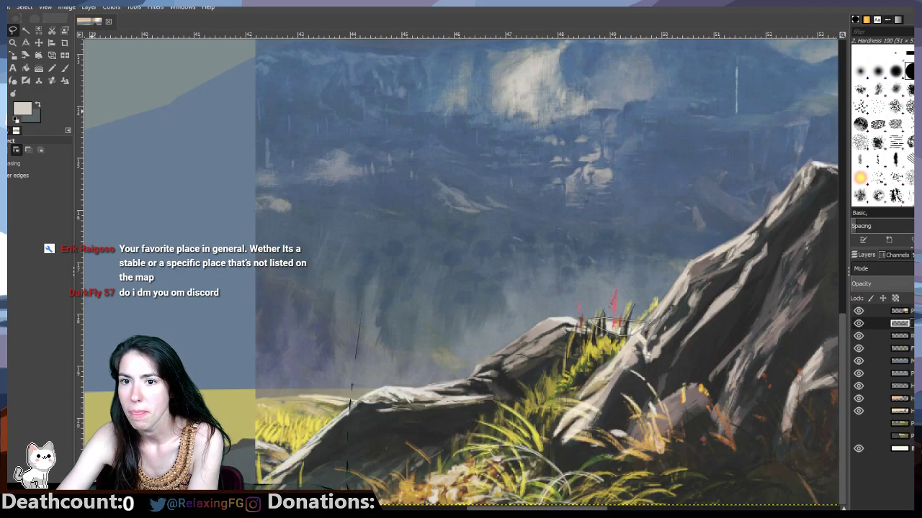
pyautogui.press('p')
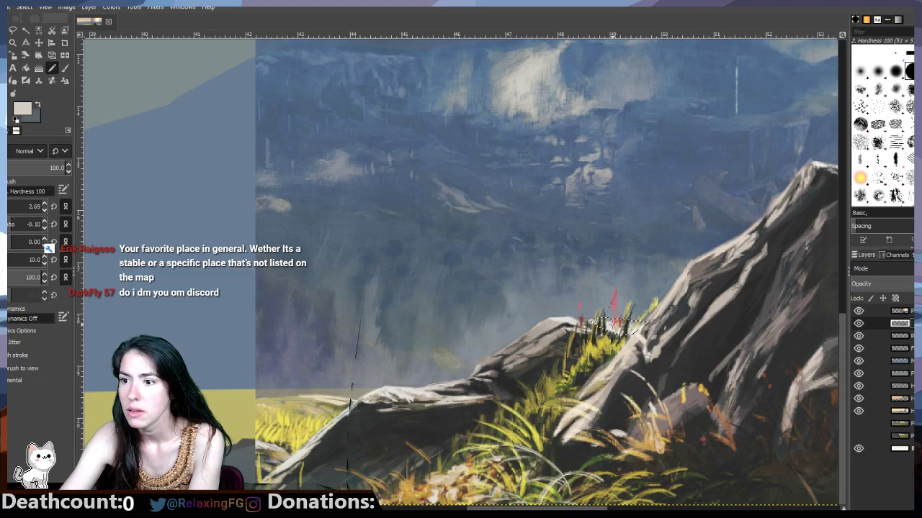
pyautogui.moveTo(15, 205); pyautogui.dragTo(22, 205)
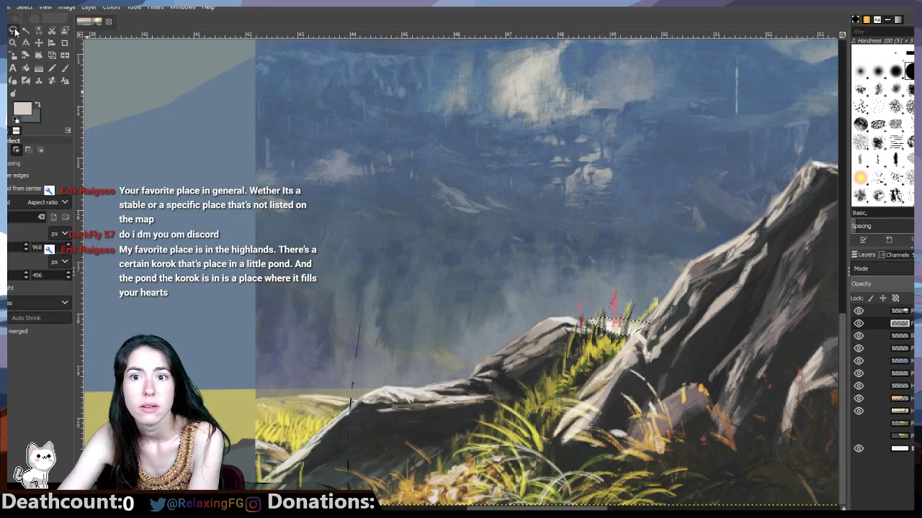
# Step: Trace the lower-left slope and the jagged notches under the crest of the smaller rocks' highlight with Free Select
pyautogui.click(14, 32)
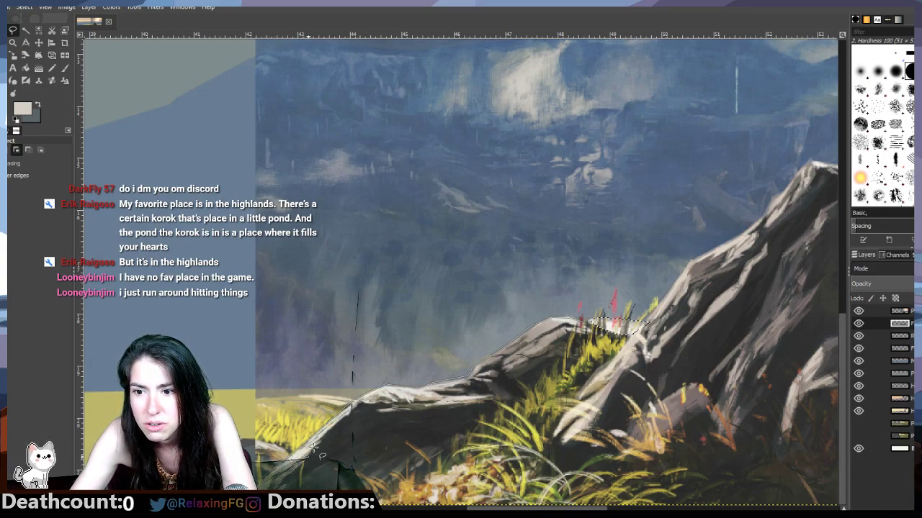
pyautogui.click(322, 441)
pyautogui.click(328, 434)
pyautogui.click(335, 425)
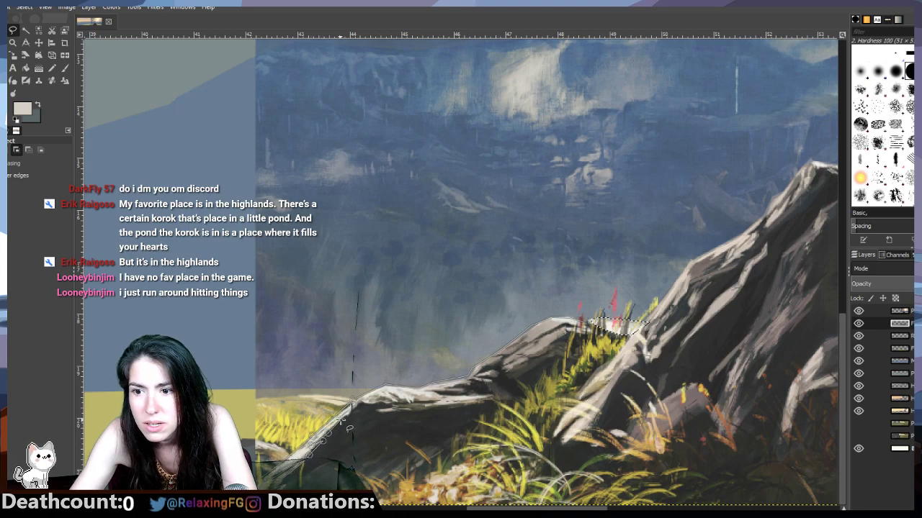
pyautogui.moveTo(355, 423)
pyautogui.mouseDown()
pyautogui.moveTo(354, 401)
pyautogui.moveTo(395, 406)
pyautogui.moveTo(373, 412)
pyautogui.moveTo(388, 415)
pyautogui.moveTo(421, 420)
pyautogui.mouseUp()
pyautogui.click(396, 408)
pyautogui.click(391, 414)
pyautogui.click(377, 411)
pyautogui.click(420, 412)
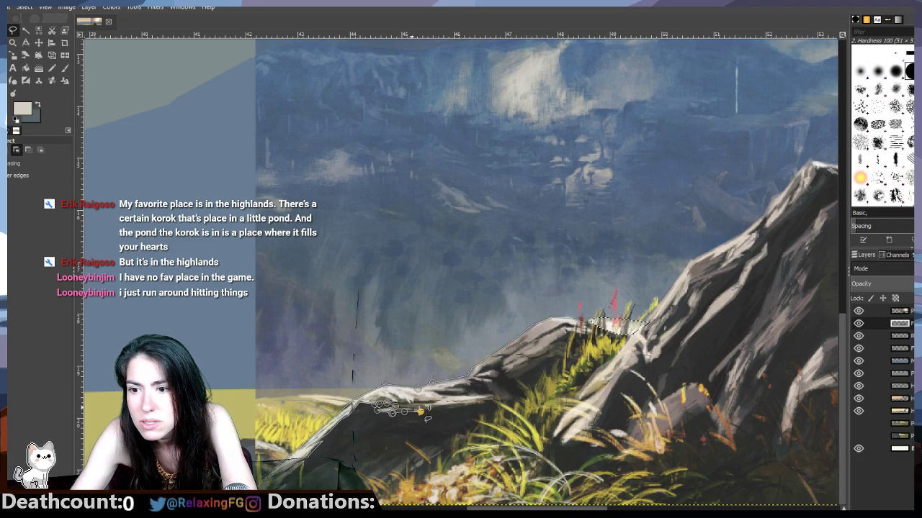
pyautogui.moveTo(417, 411); pyautogui.dragTo(389, 407)
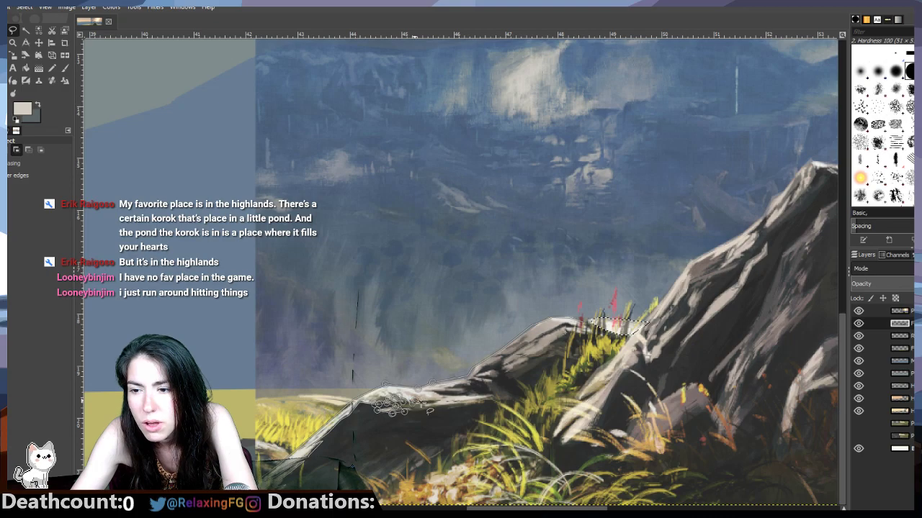
# Step: Complete the highlight outline along the smaller rocks' upper ridge, paint it pale beige with the Pencil, hide the reference, and clear the selection
pyautogui.moveTo(440, 409); pyautogui.dragTo(496, 405)
pyautogui.click(490, 397)
pyautogui.click(474, 396)
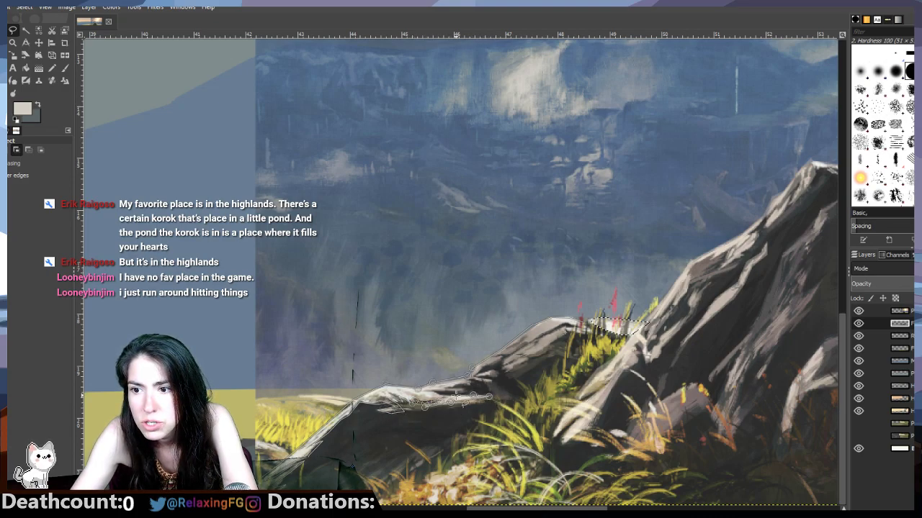
pyautogui.click(464, 391)
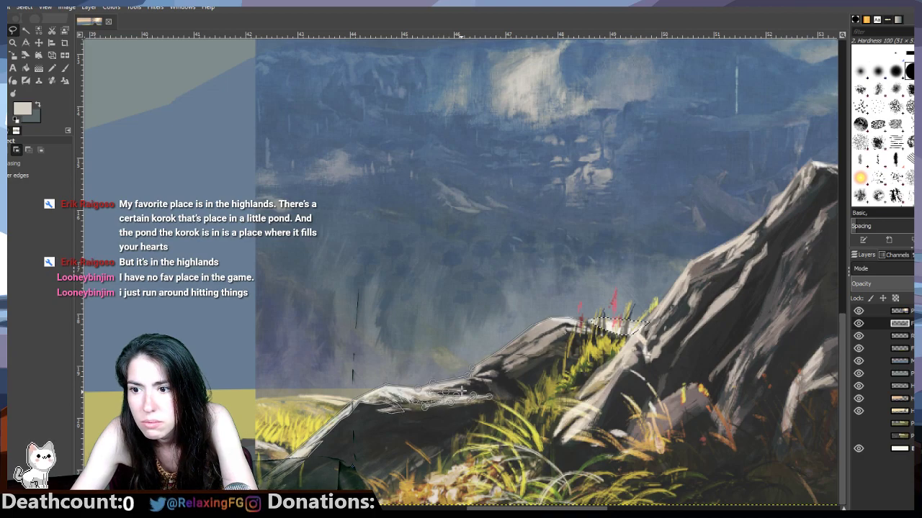
pyautogui.moveTo(472, 397)
pyautogui.mouseDown()
pyautogui.moveTo(476, 386)
pyautogui.moveTo(482, 392)
pyautogui.moveTo(460, 390)
pyautogui.moveTo(489, 382)
pyautogui.mouseUp()
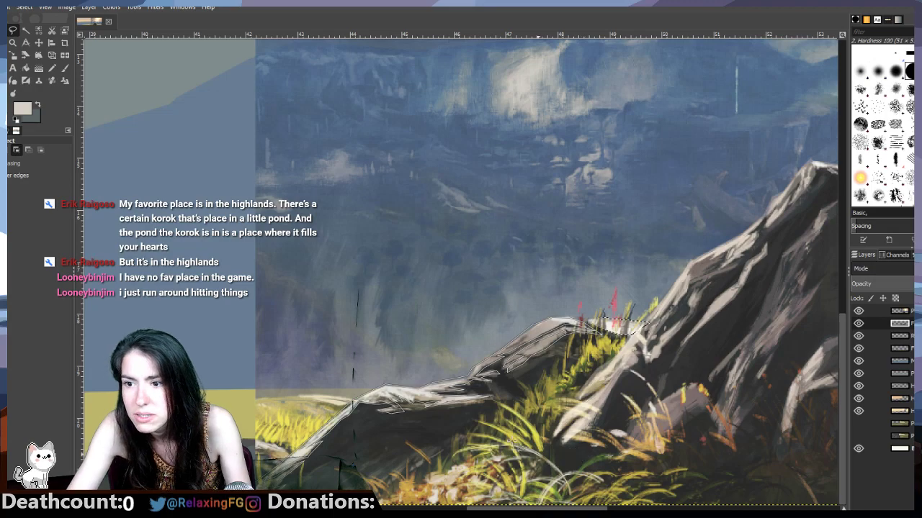
pyautogui.click(52, 69)
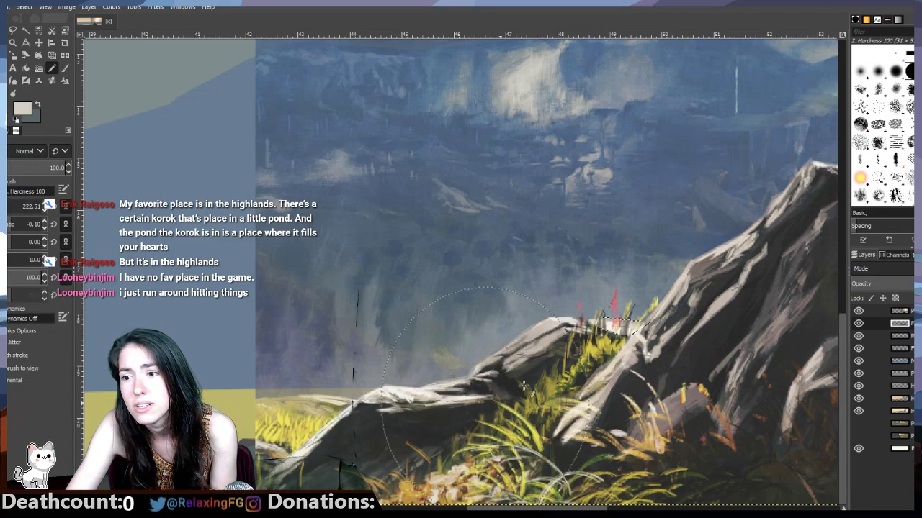
pyautogui.click(858, 312)
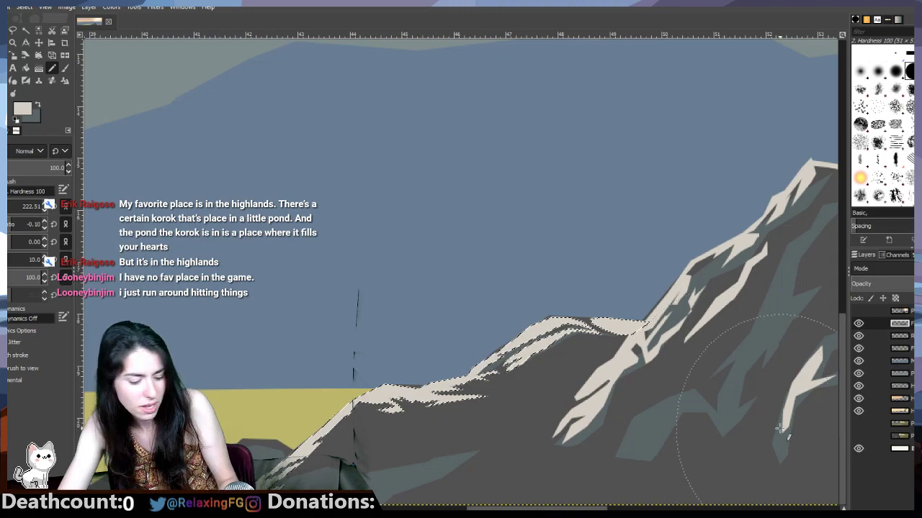
pyautogui.hotkey('ctrl', 'shift', 'a')
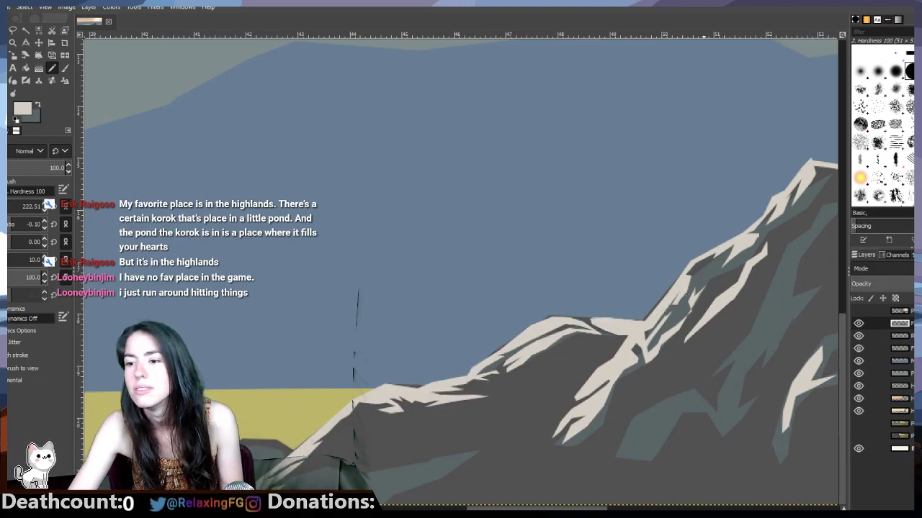
# Step: Compare the smaller rocks' ridge highlights with the painted reference by repeatedly toggling the reference layer's visibility
pyautogui.click(857, 311)
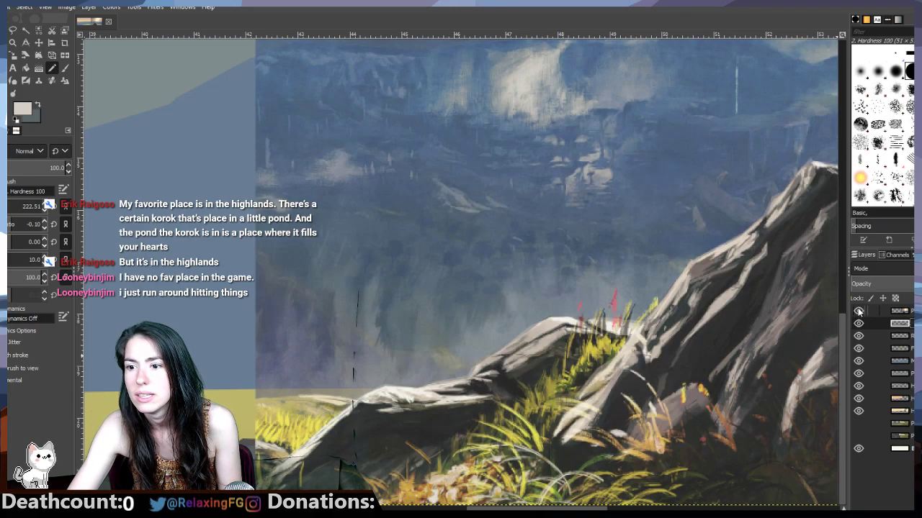
pyautogui.click(858, 312)
pyautogui.click(859, 311)
pyautogui.click(860, 311)
pyautogui.click(861, 311)
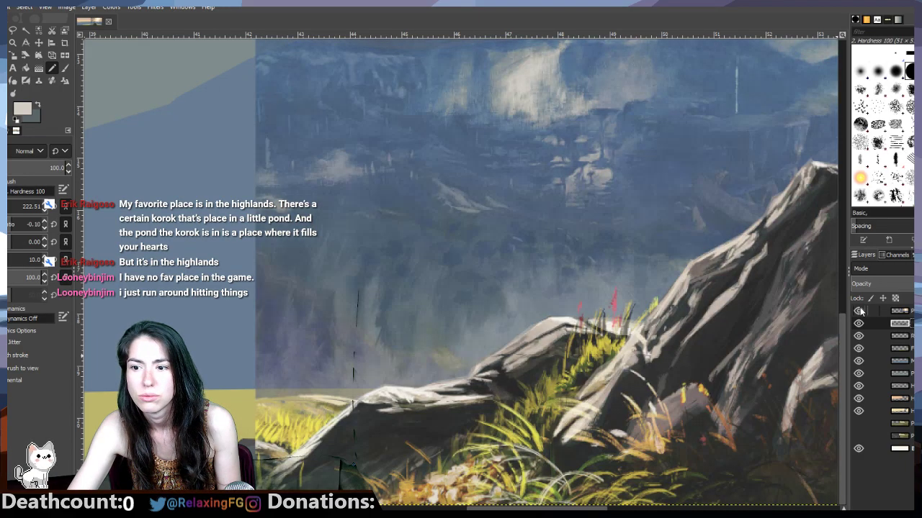
pyautogui.click(860, 311)
pyautogui.click(860, 311)
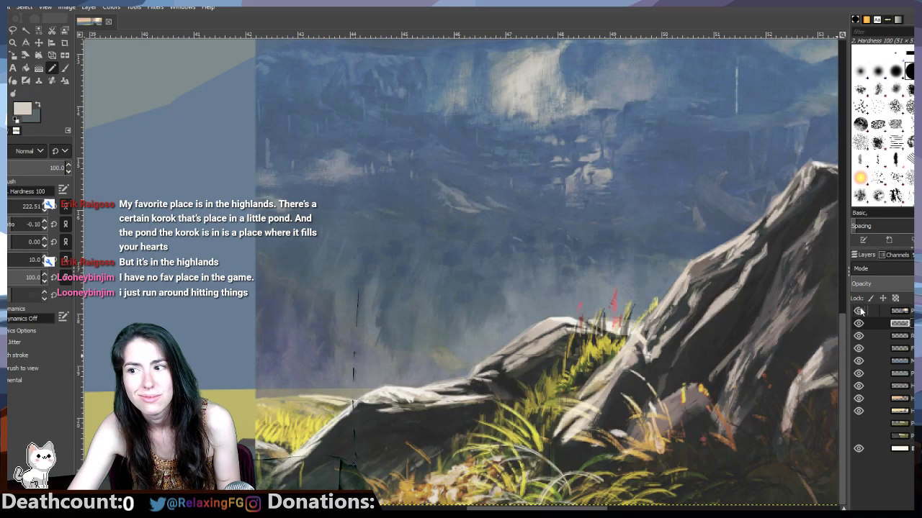
pyautogui.click(861, 311)
pyautogui.moveTo(559, 508); pyautogui.dragTo(507, 508)
pyautogui.click(858, 311)
pyautogui.click(858, 311)
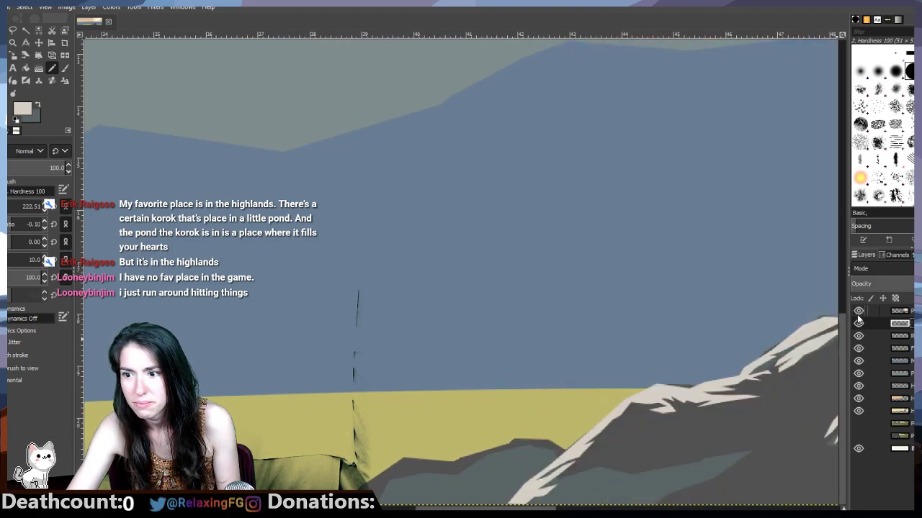
# Step: Show the painted reference and trace the upper edge of the low rock at the far left of the group with Free Select
pyautogui.click(859, 311)
pyautogui.click(12, 30)
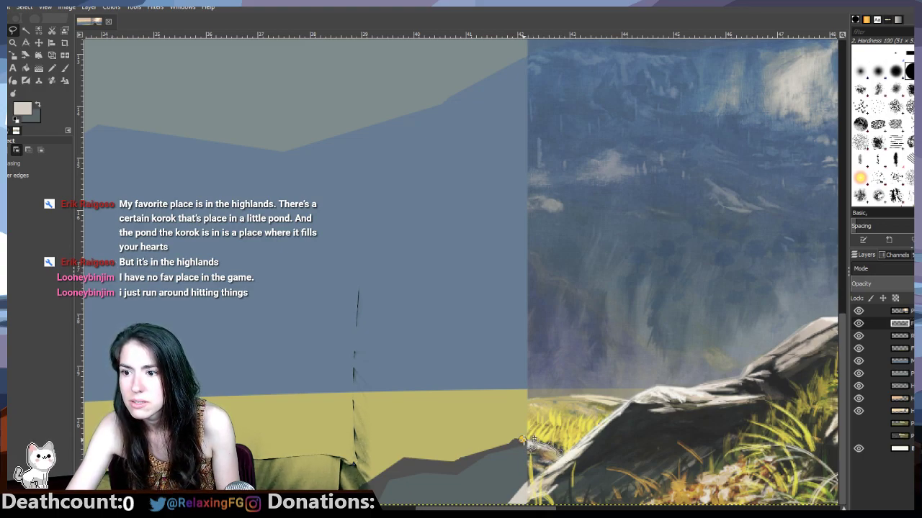
pyautogui.click(477, 452)
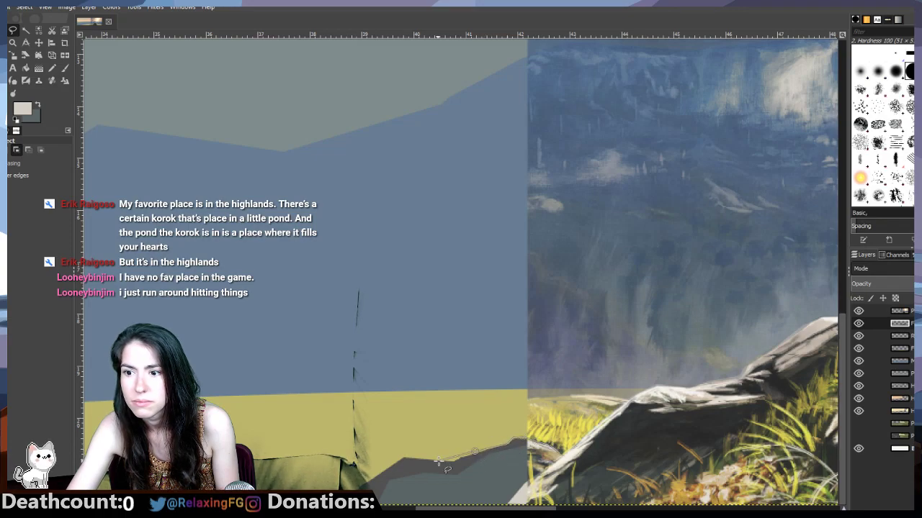
pyautogui.click(450, 461)
pyautogui.moveTo(413, 455); pyautogui.dragTo(394, 457)
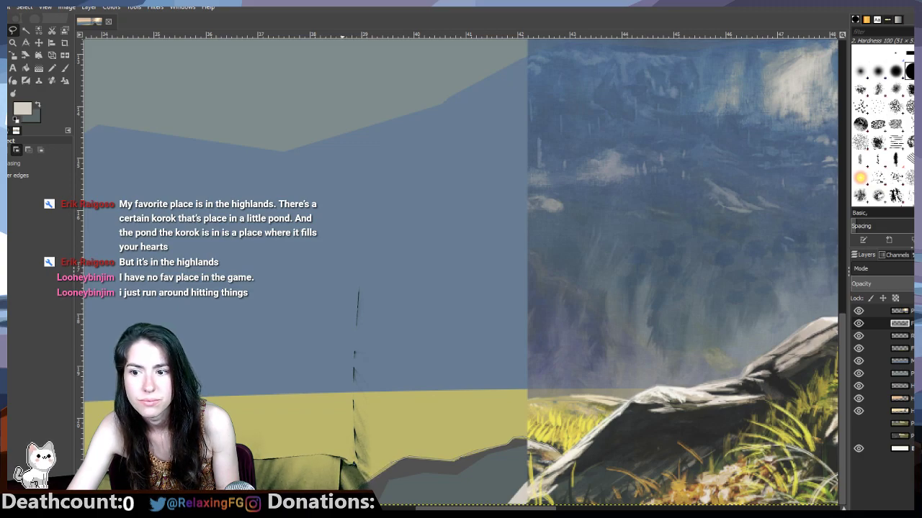
pyautogui.moveTo(485, 508)
pyautogui.mouseDown()
pyautogui.moveTo(416, 508)
pyautogui.moveTo(499, 509)
pyautogui.mouseUp()
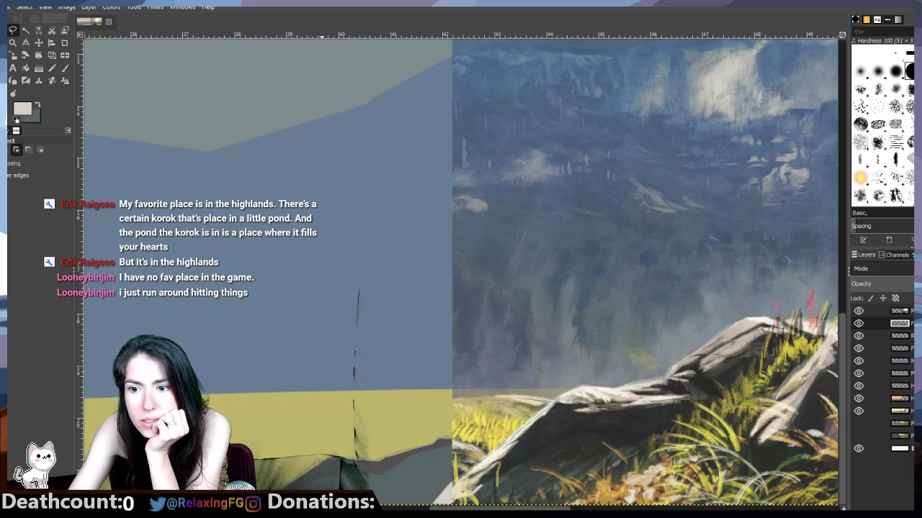
# Step: Close the outline along the low rock's lower highlight edge, paint it pale beige with the Pencil, and hide the reference
pyautogui.click(380, 470)
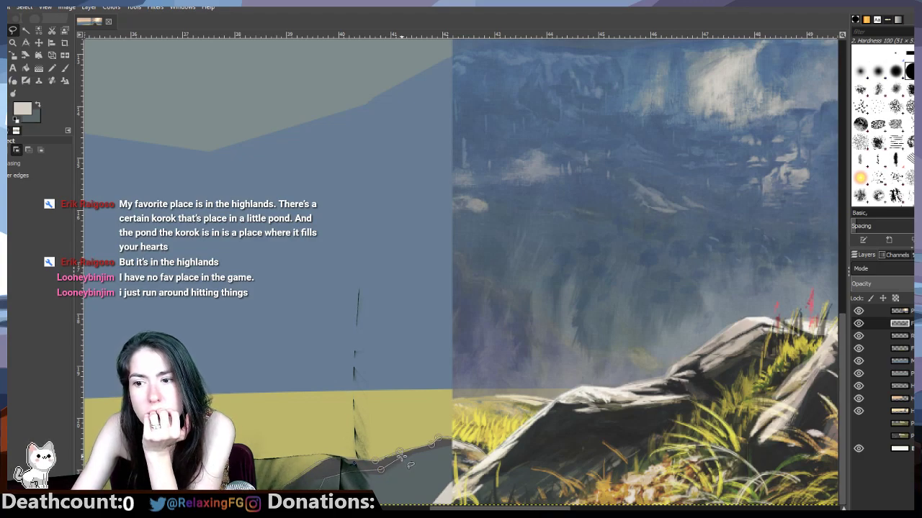
pyautogui.click(422, 452)
pyautogui.click(443, 442)
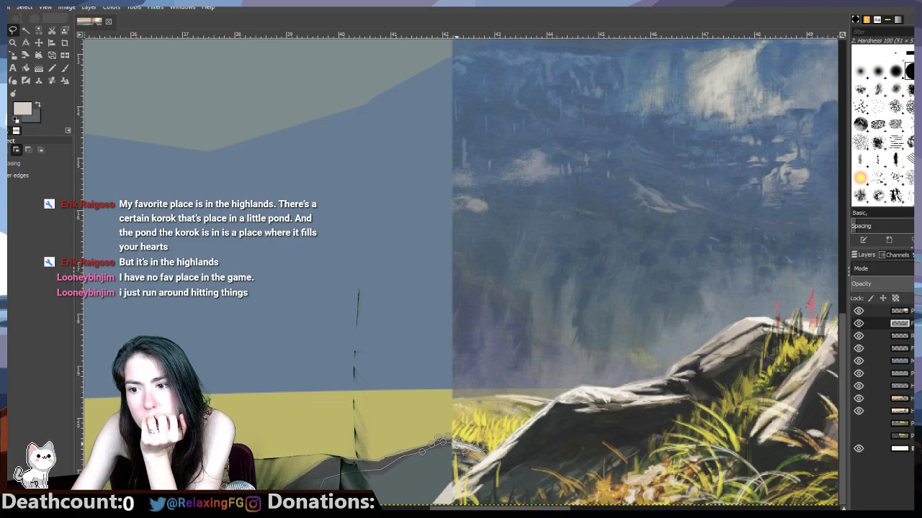
pyautogui.click(456, 446)
pyautogui.click(468, 452)
pyautogui.click(478, 456)
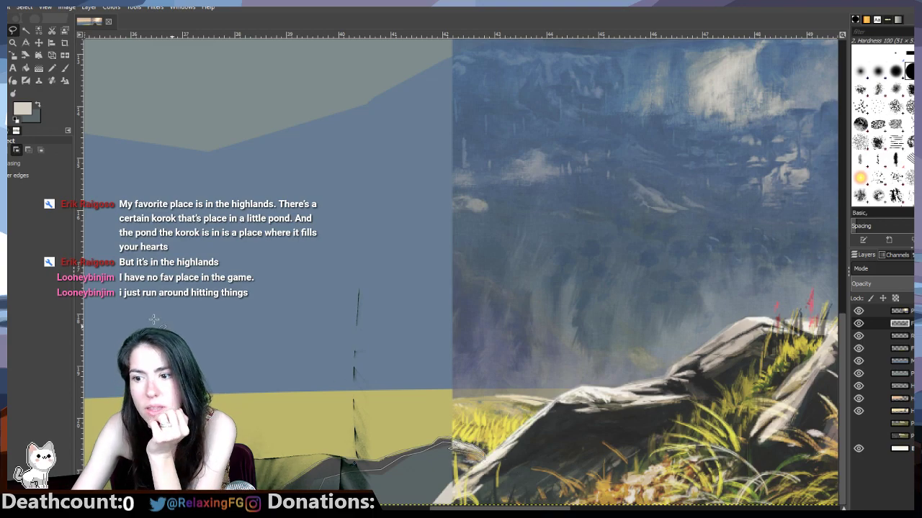
pyautogui.press('p')
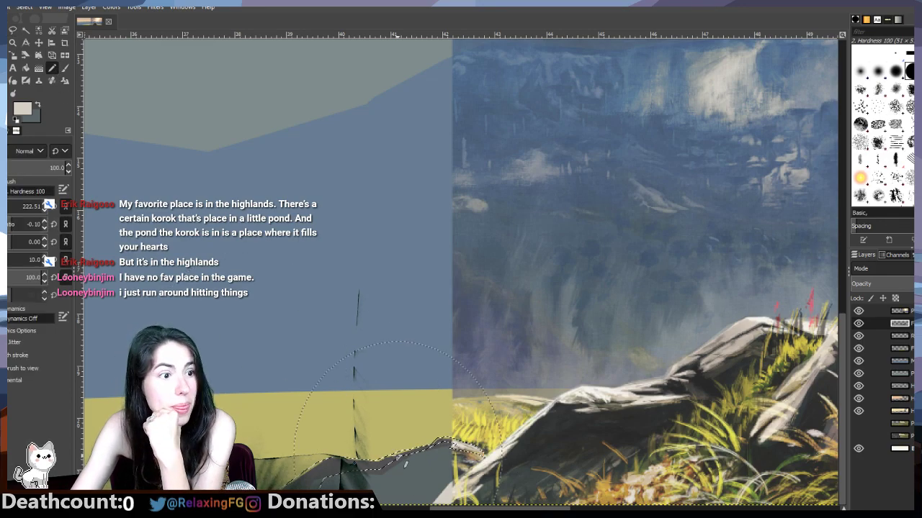
pyautogui.moveTo(477, 432); pyautogui.dragTo(404, 447)
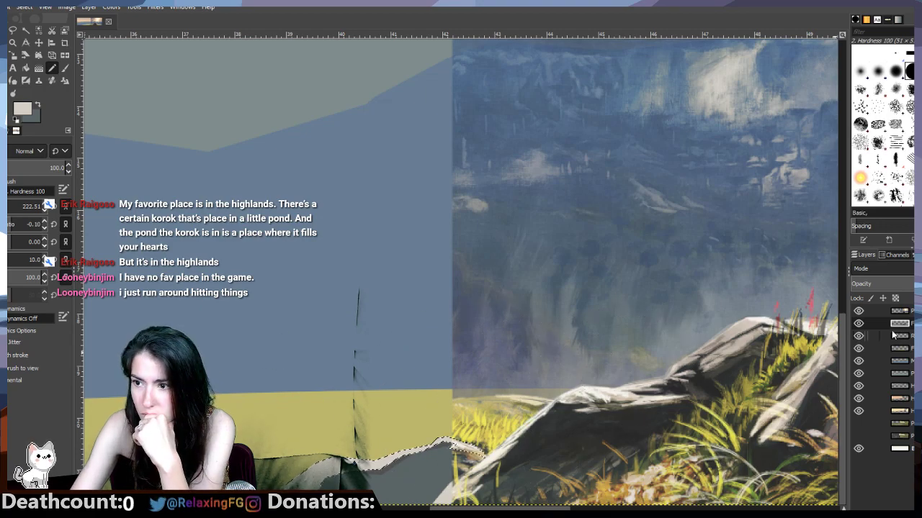
pyautogui.click(858, 310)
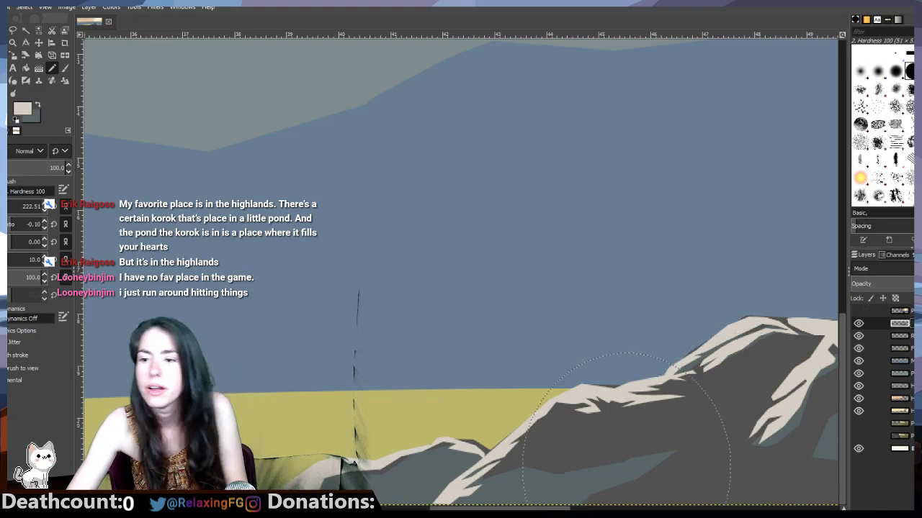
# Step: Compare the whole landscape, including the highlighted rocks, with the painted reference by repeatedly toggling the reference layer's visibility
pyautogui.scroll(-6, 517, 271)
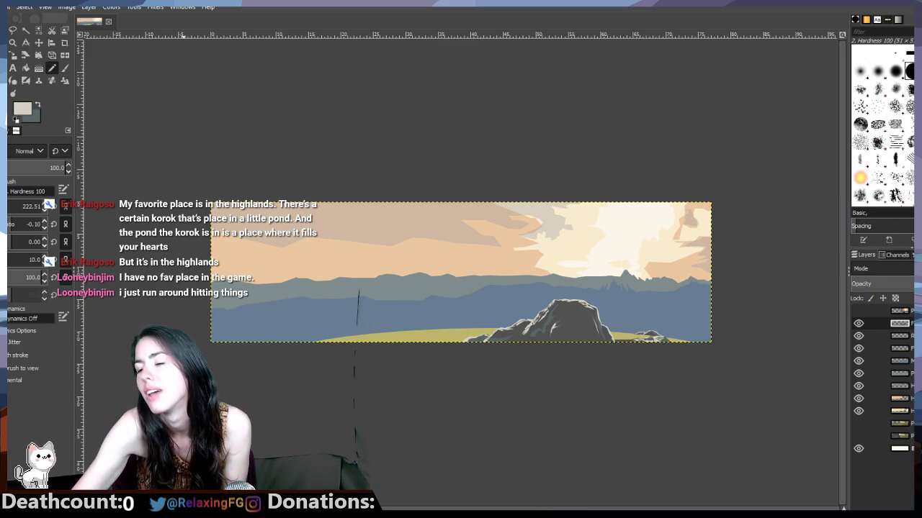
pyautogui.click(859, 312)
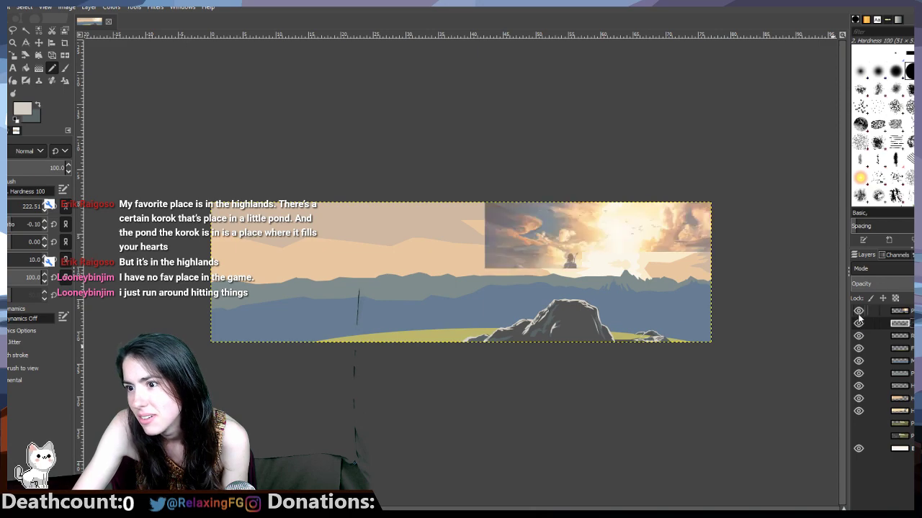
pyautogui.click(858, 313)
pyautogui.click(859, 314)
pyautogui.click(858, 314)
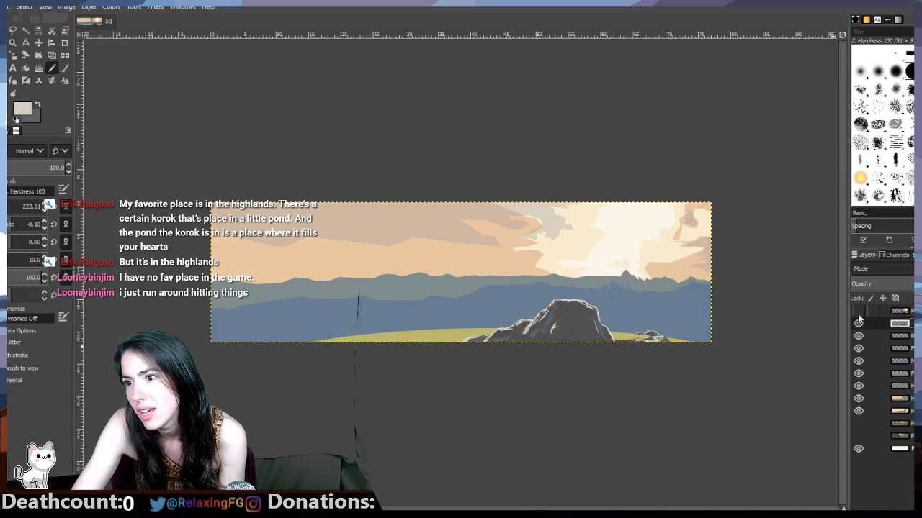
pyautogui.click(858, 314)
pyautogui.click(859, 314)
pyautogui.click(858, 314)
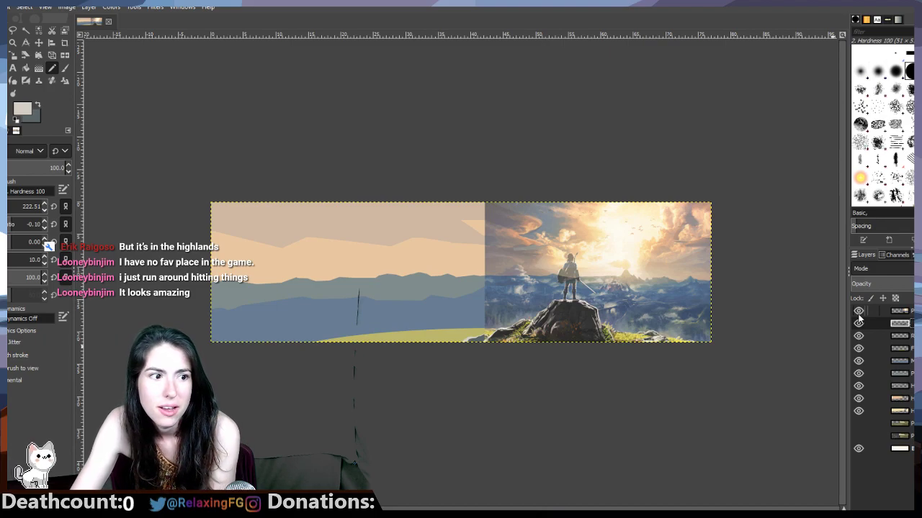
pyautogui.click(858, 314)
pyautogui.click(858, 314)
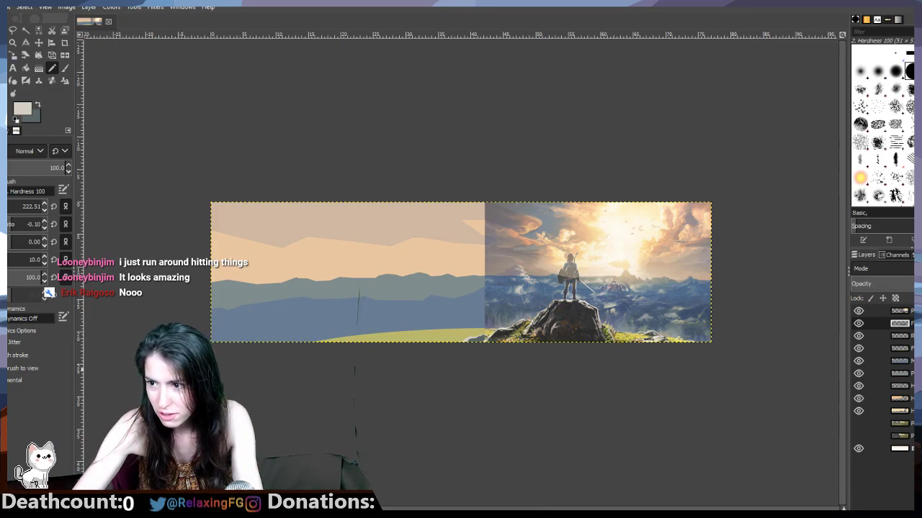
# Step: Check the flat-color sky, mountains and rocks against the painted reference by switching the reference layer on and off, leaving it shown
pyautogui.click(858, 312)
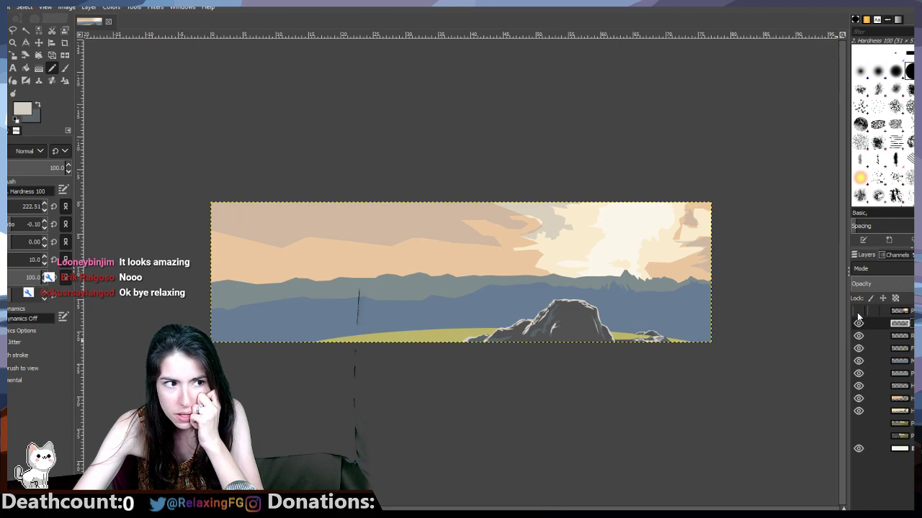
pyautogui.click(857, 312)
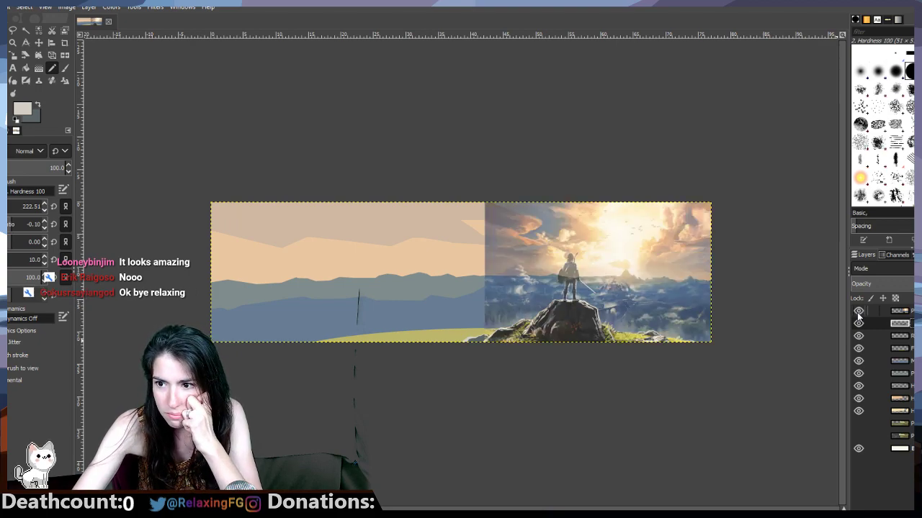
pyautogui.click(857, 313)
pyautogui.click(857, 312)
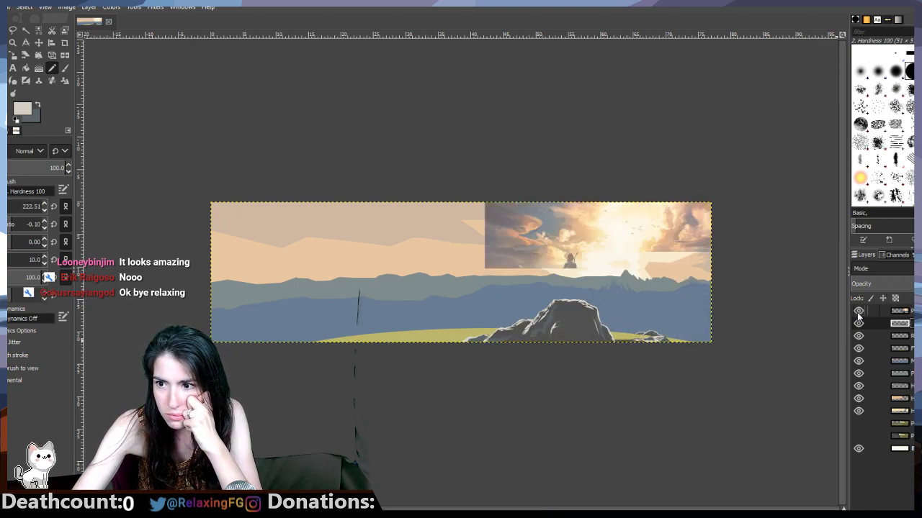
pyautogui.click(856, 312)
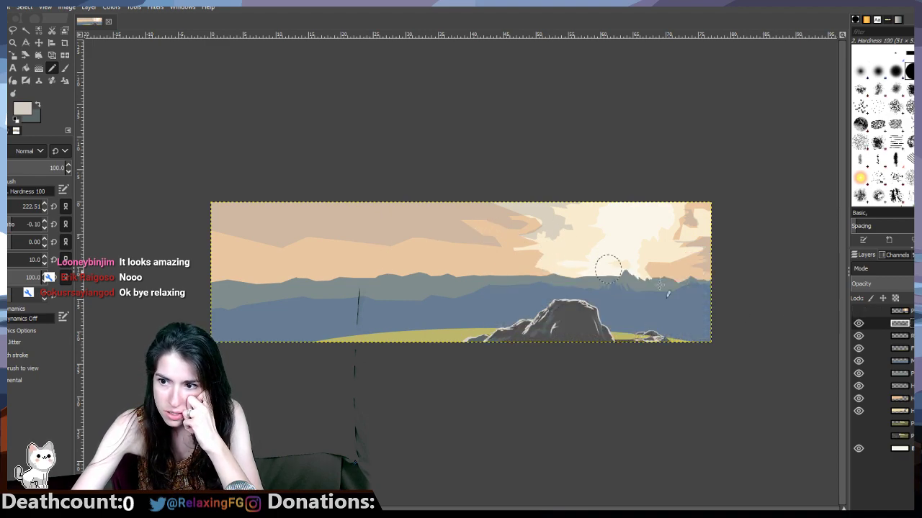
pyautogui.click(858, 311)
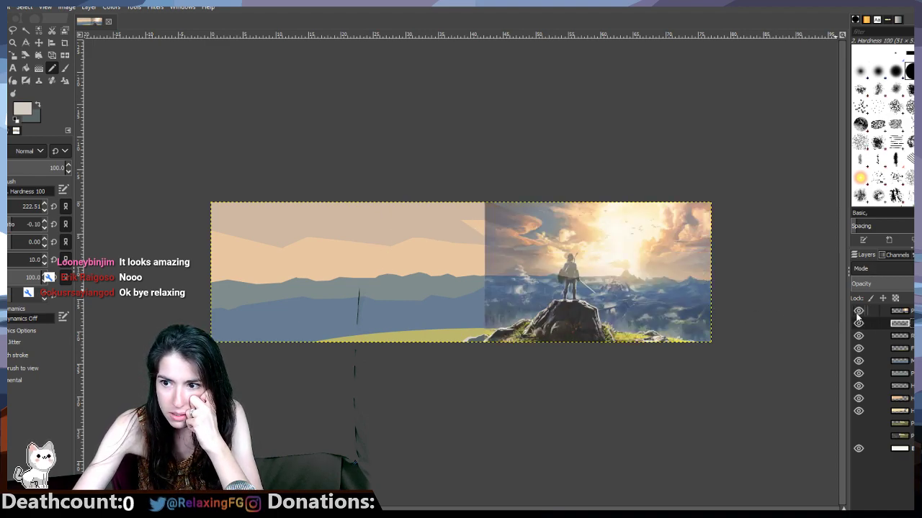
pyautogui.click(857, 312)
pyautogui.click(857, 311)
pyautogui.click(857, 312)
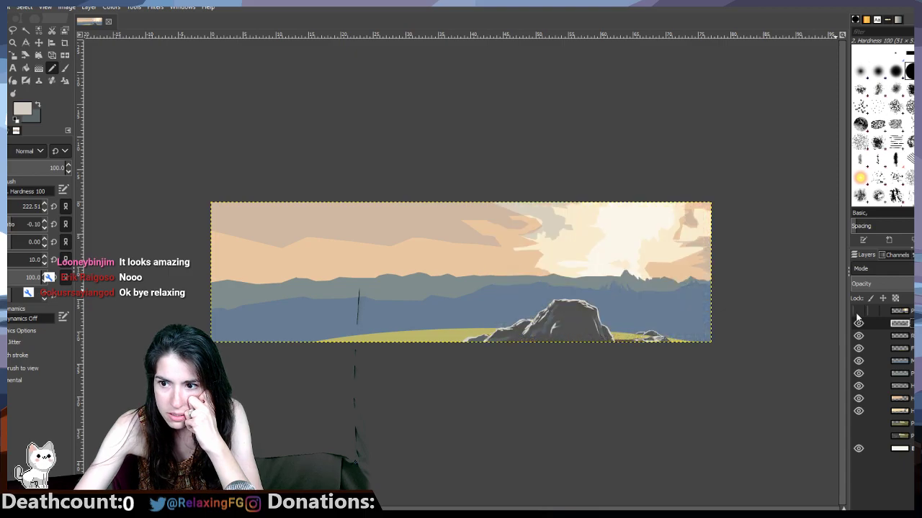
pyautogui.click(857, 312)
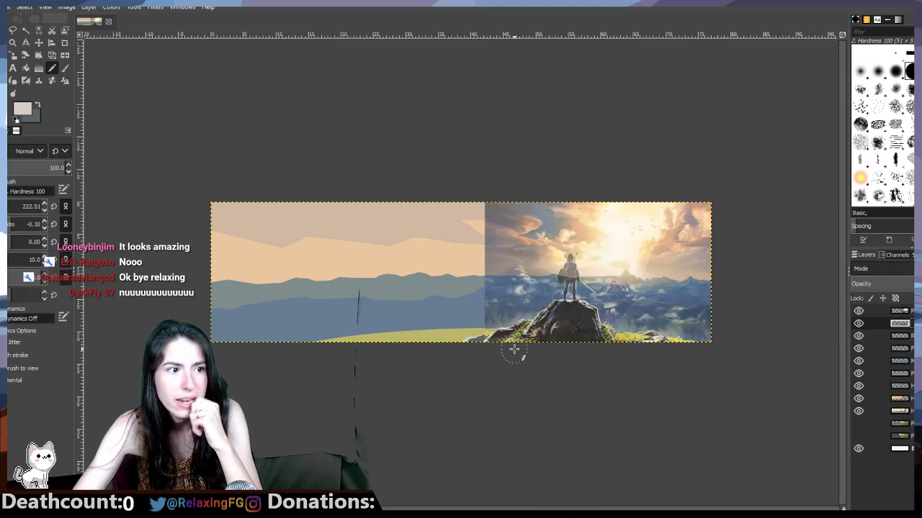
pyautogui.click(858, 312)
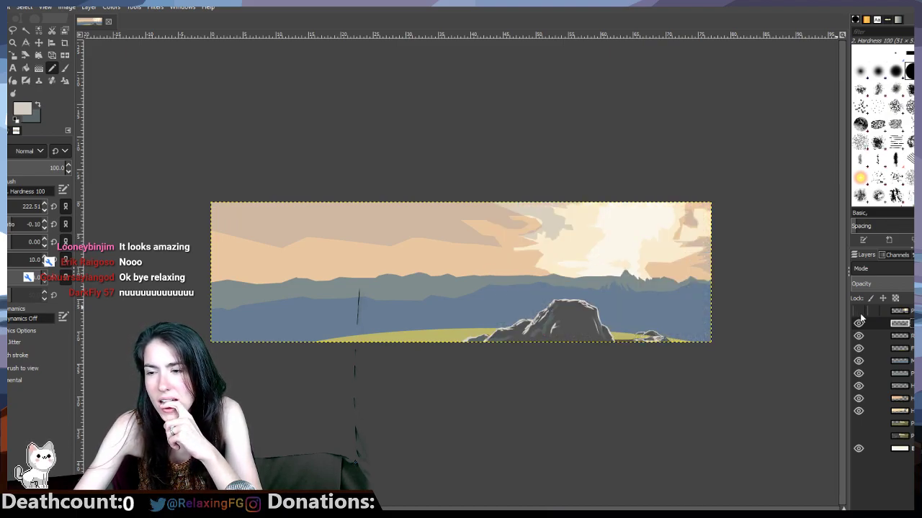
pyautogui.click(859, 312)
pyautogui.click(859, 311)
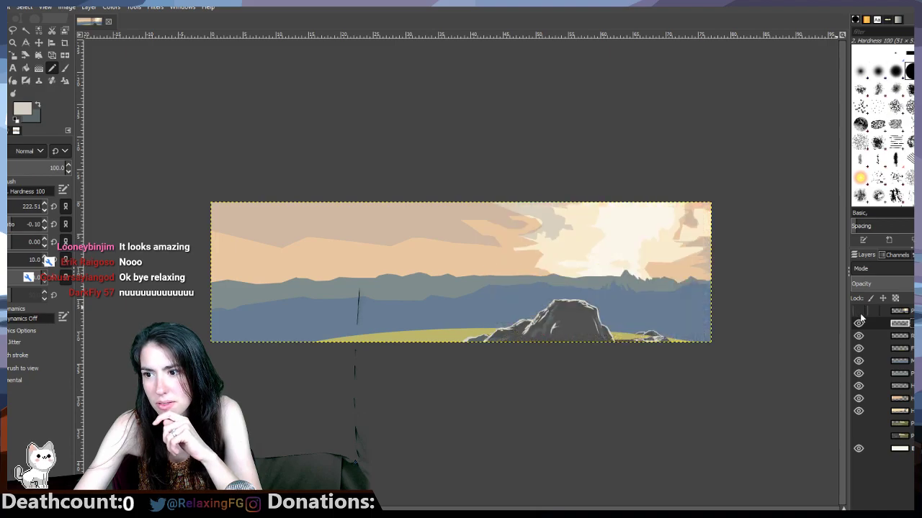
pyautogui.click(858, 312)
pyautogui.click(858, 312)
pyautogui.click(860, 314)
pyautogui.click(859, 314)
pyautogui.click(859, 314)
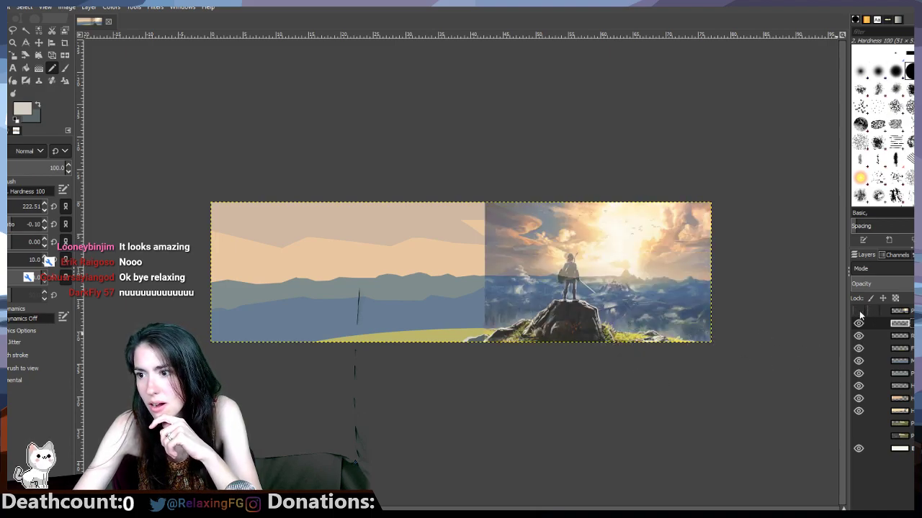
pyautogui.click(858, 312)
pyautogui.click(858, 312)
pyautogui.click(858, 312)
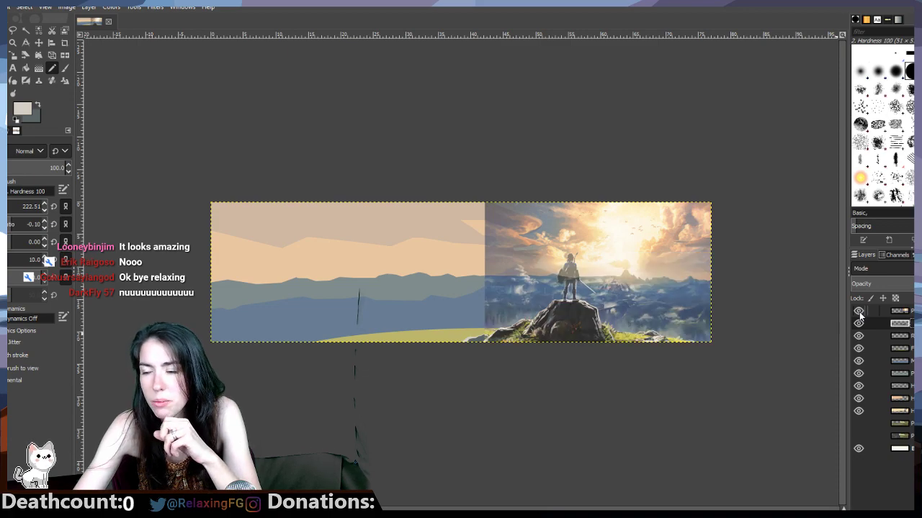